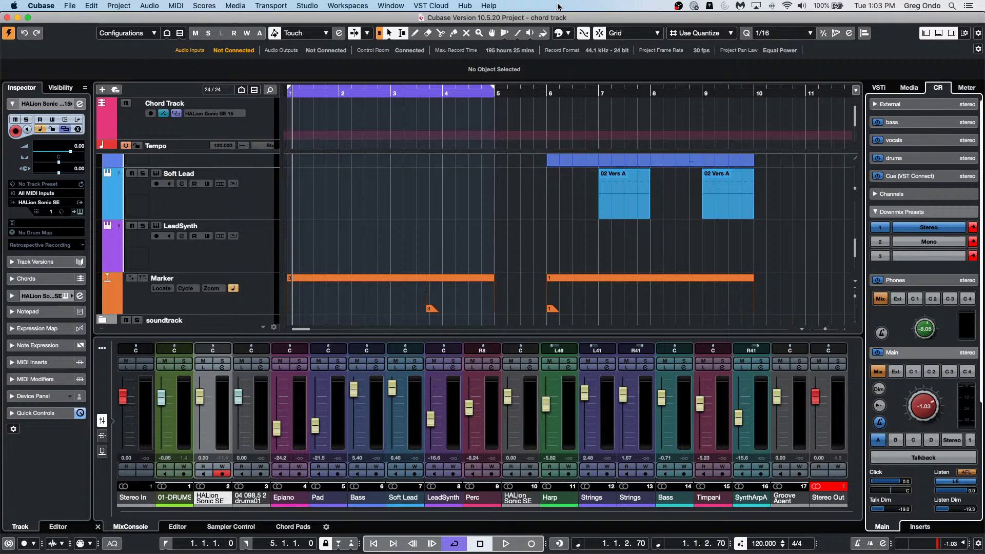
Zoom out on the arrangement, expand the soundtrack folder, and examine the tracks and parts in each song section
key(g)
key(g)
key(g)
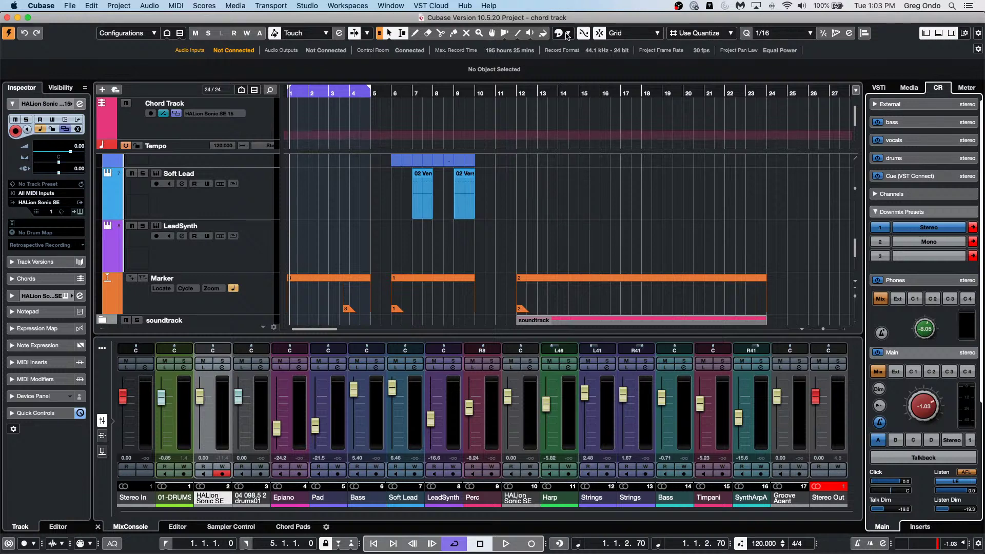
scroll(700, 261, down, 2)
scroll(700, 261, down, 6)
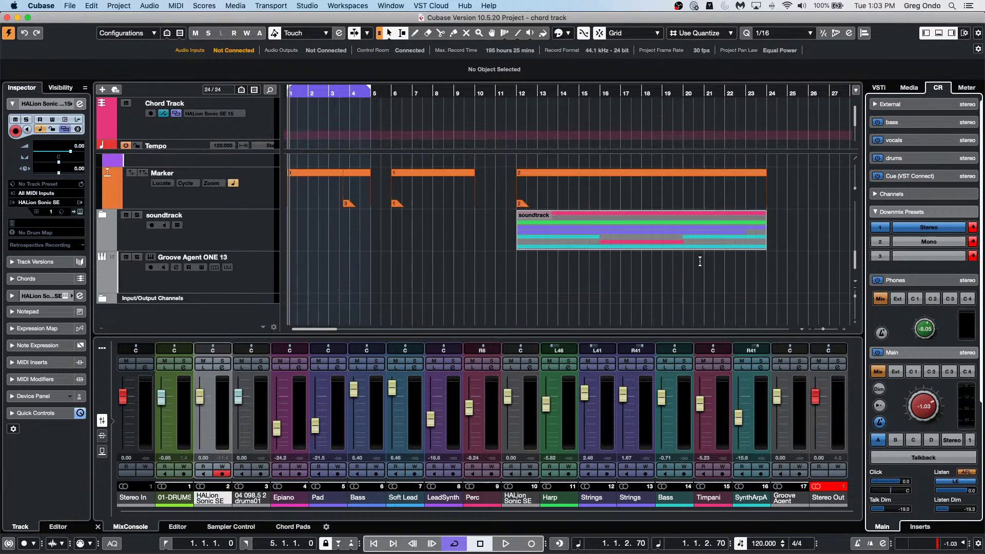
click(103, 215)
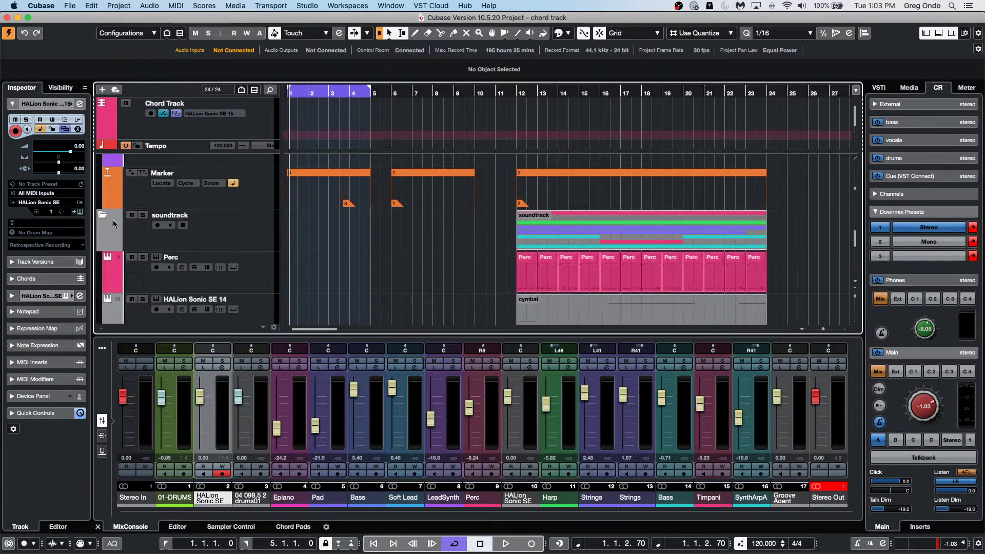
scroll(478, 213, down, 6)
scroll(478, 213, up, 15)
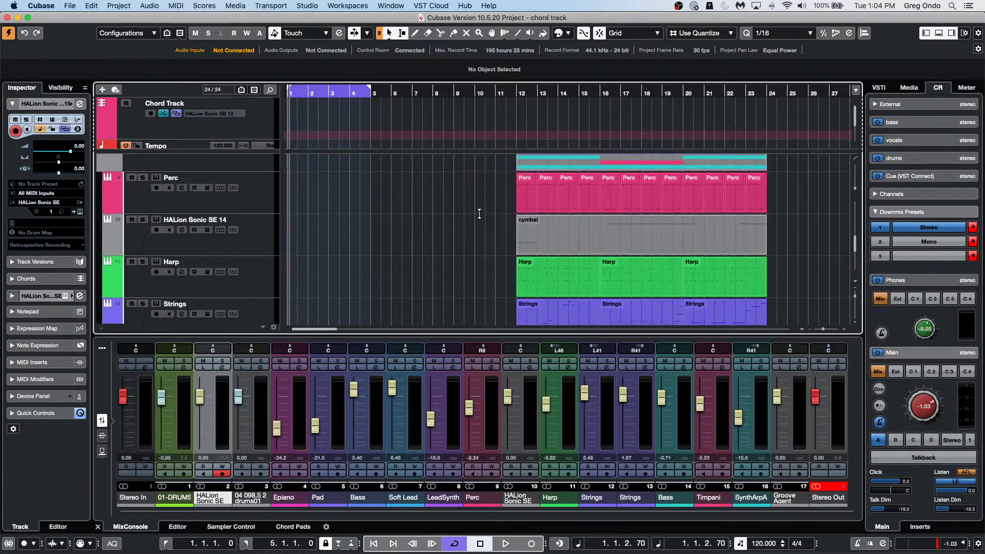
scroll(478, 224, down, 10)
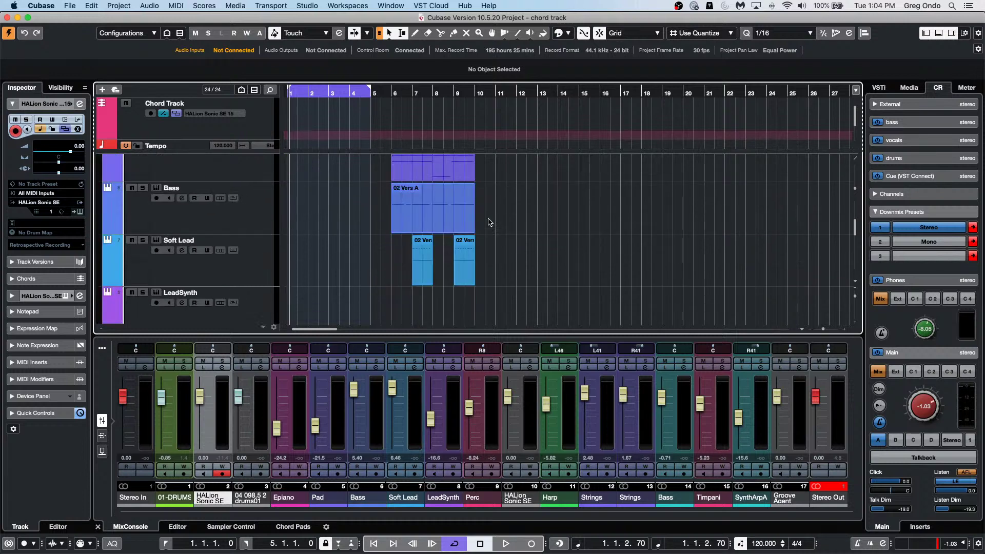
Return the playhead to the project start, enlarge the four-bar drum section, and start playback
drag(379, 92, 371, 117)
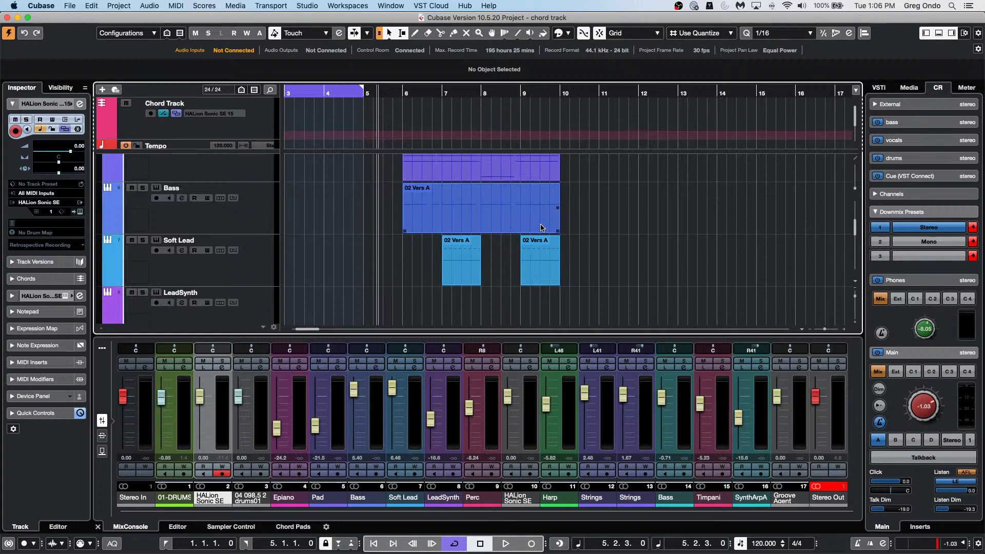
click(401, 298)
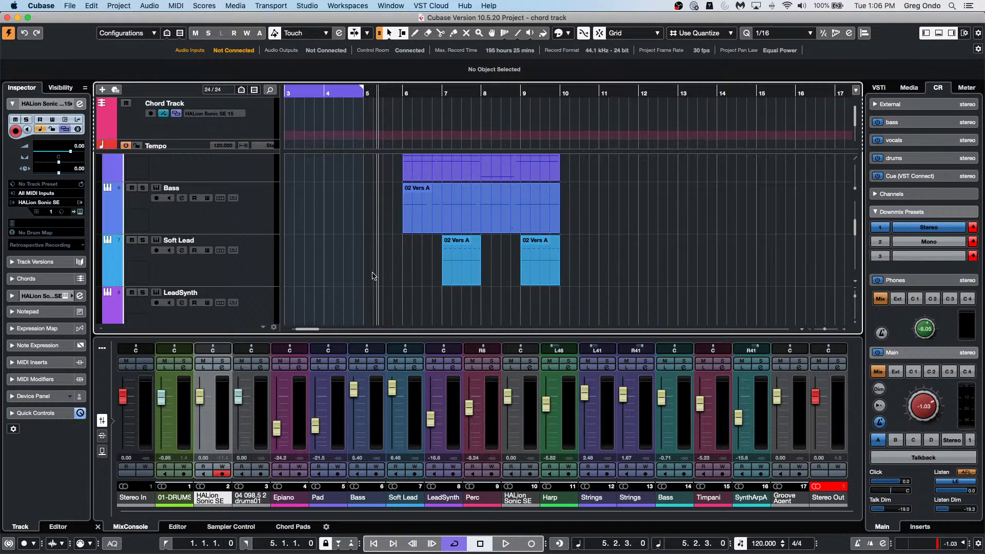
scroll(360, 268, up, 4)
scroll(352, 264, up, 3)
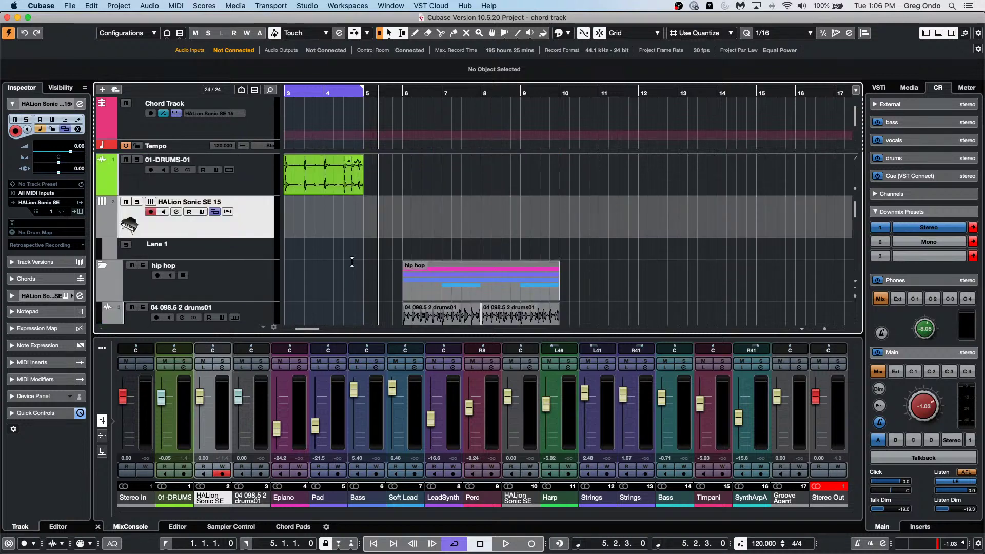
key(Home)
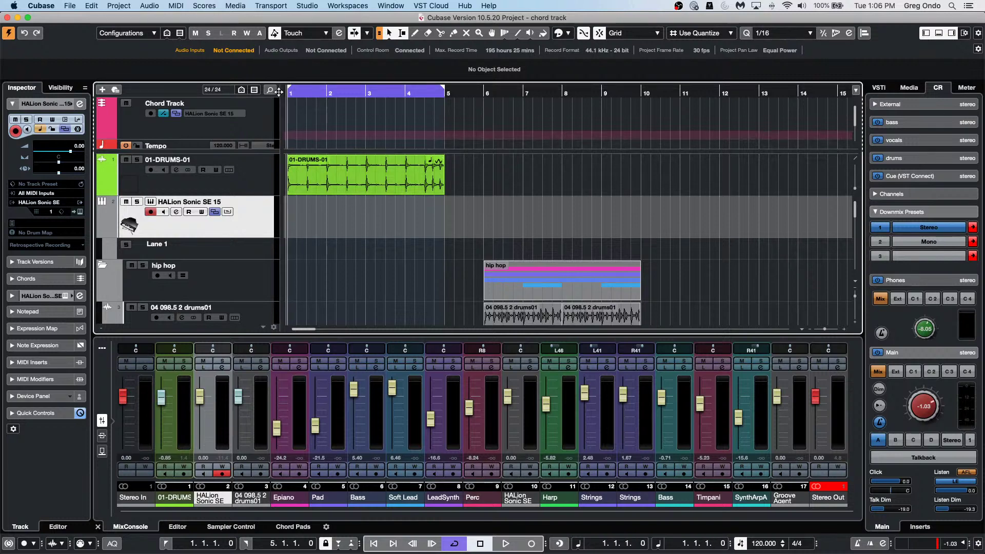
key(h)
key(h)
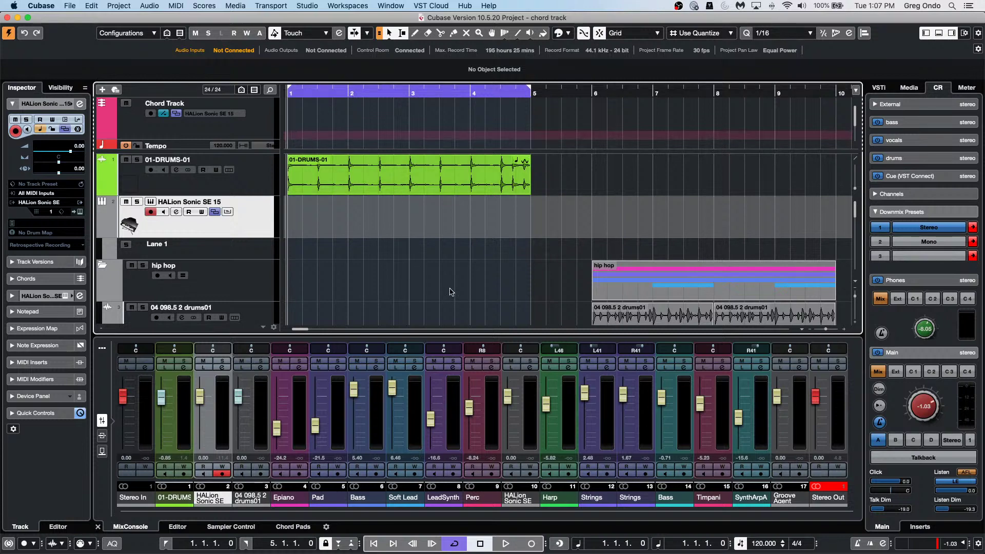
click(504, 544)
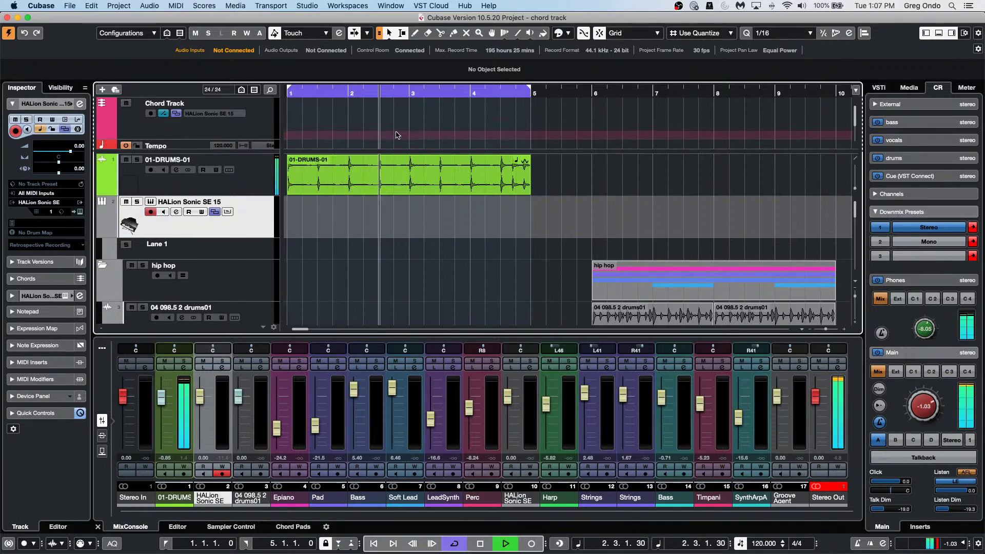
Add an F major chord at bar 1 and a B♭ major chord at bar 2 on the Chord Track
key(8)
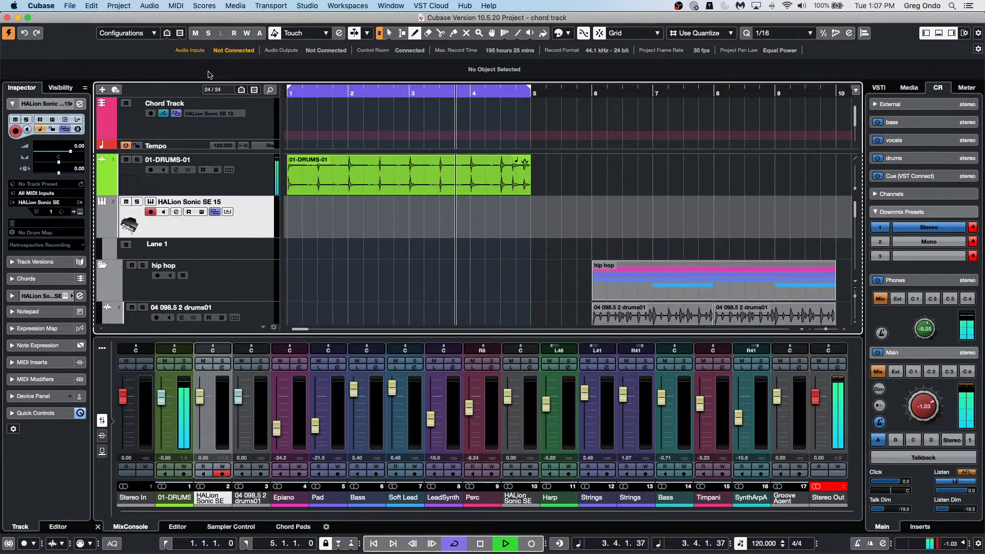
click(296, 114)
key(1)
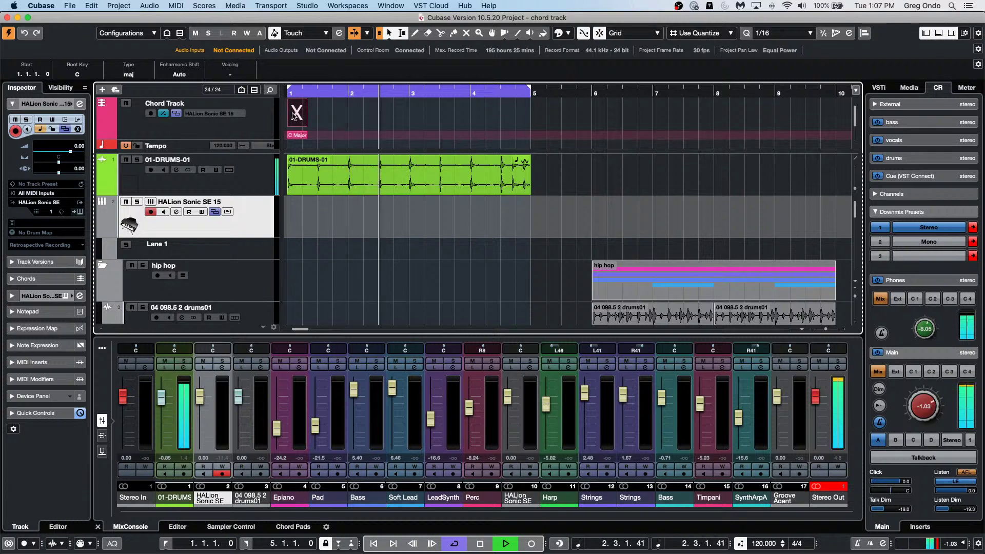
double_click(298, 115)
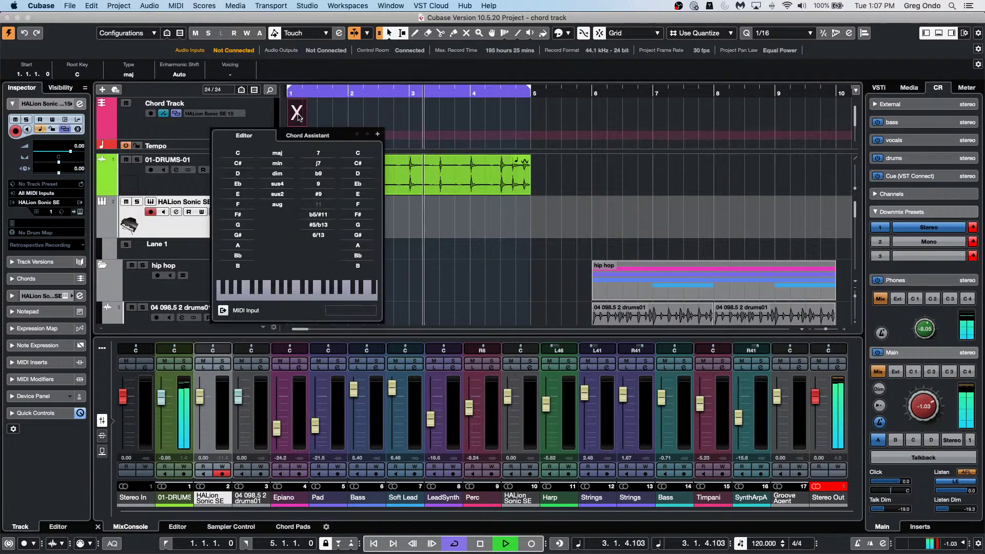
click(237, 204)
click(378, 134)
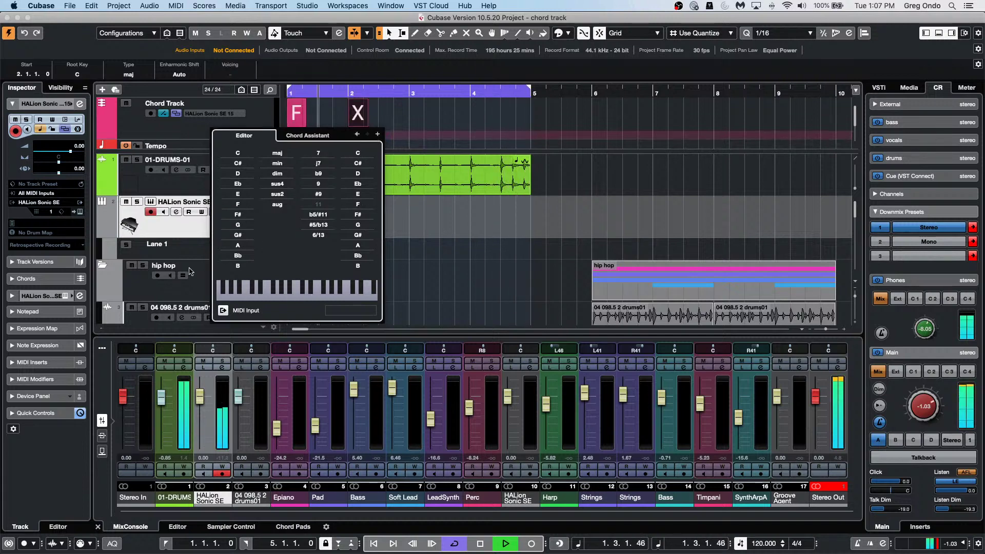
click(226, 255)
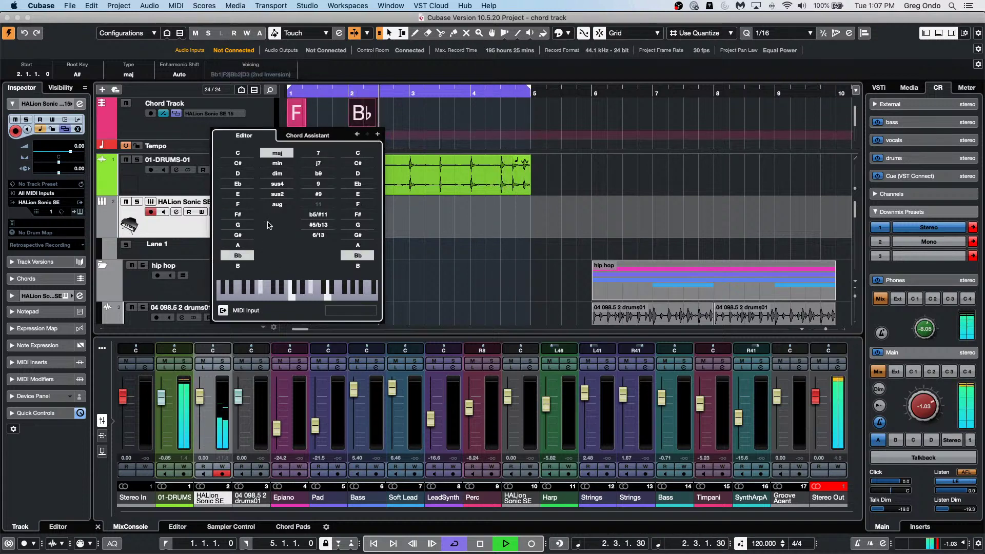
Add chord events at bars 3 and 4 and define the bar 4 chord as C7
click(378, 134)
click(378, 134)
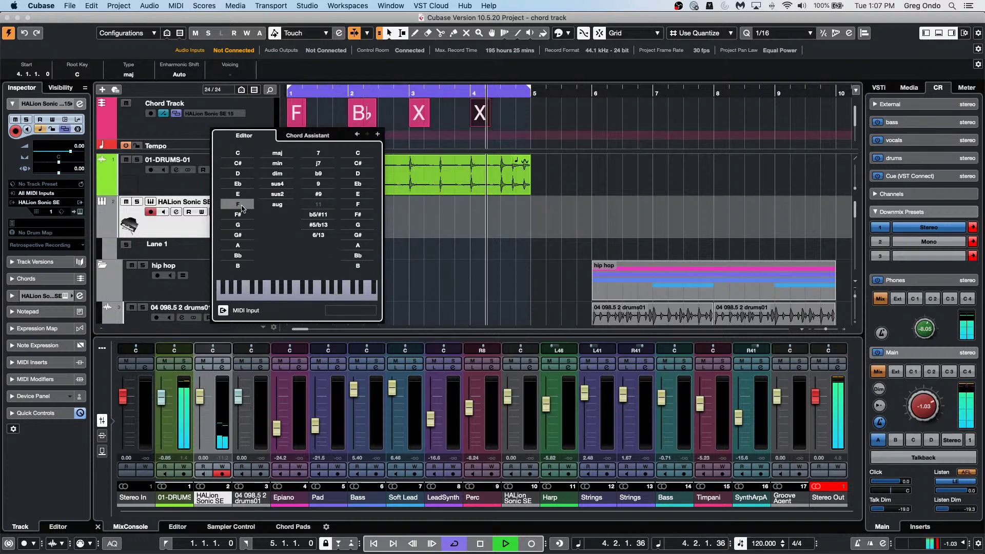
click(238, 152)
click(314, 154)
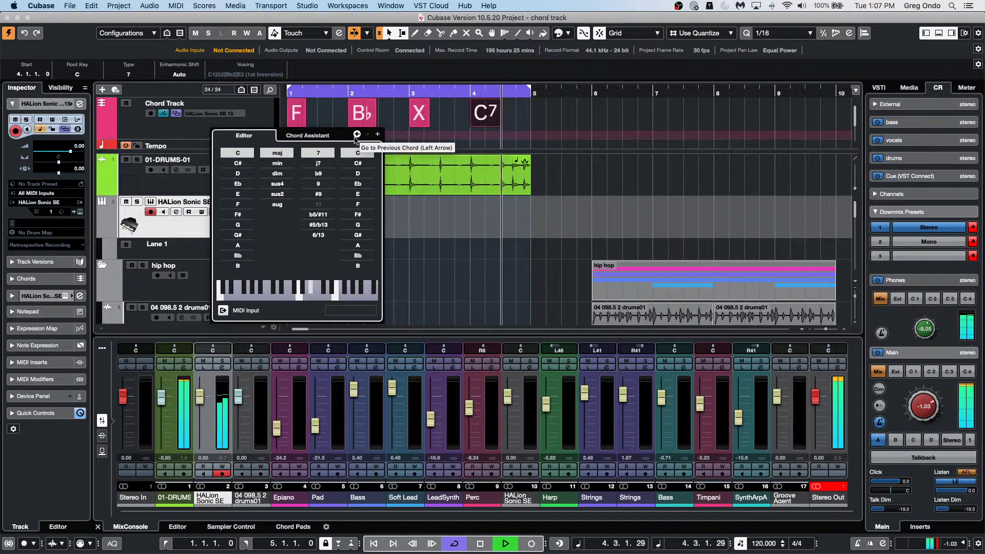
click(467, 121)
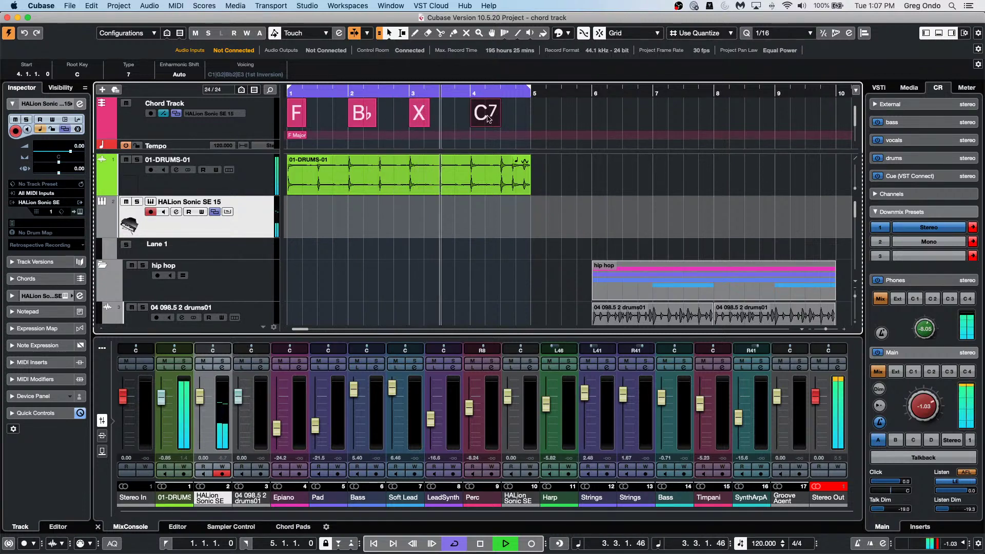
Open the undefined bar 3 chord in the Chord Assistant and examine its List, Proximity and Circle of Fifths suggestions
click(421, 121)
double_click(421, 121)
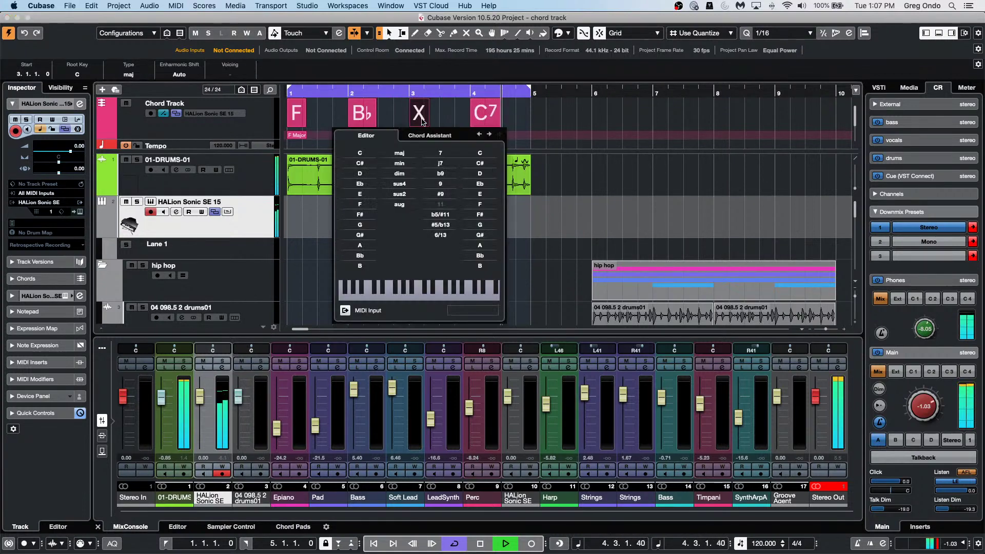
click(430, 137)
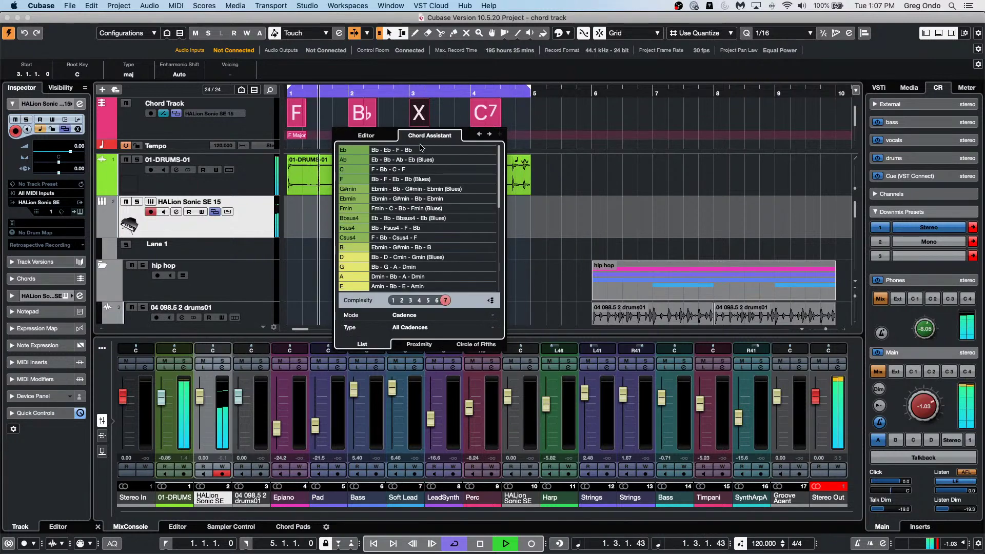
click(417, 343)
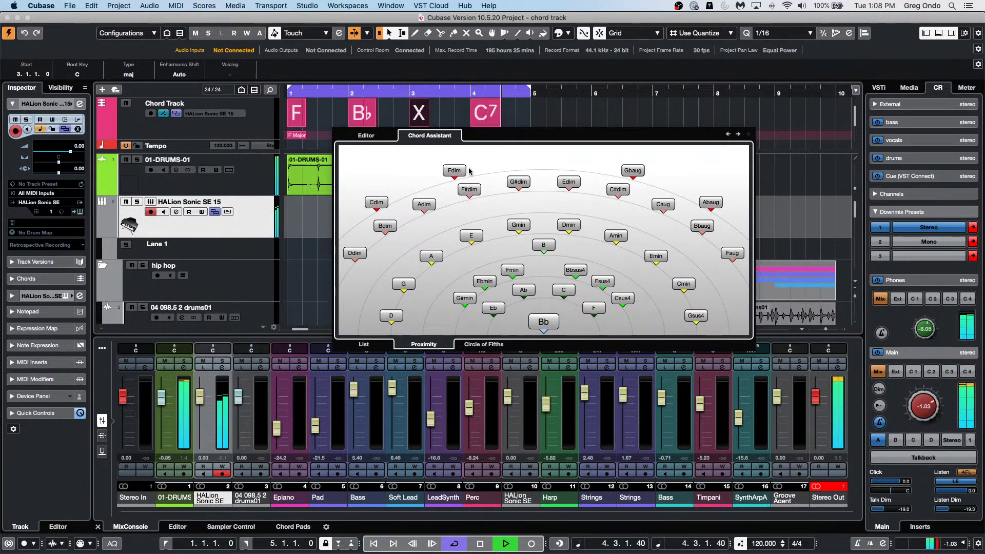
click(480, 345)
click(555, 230)
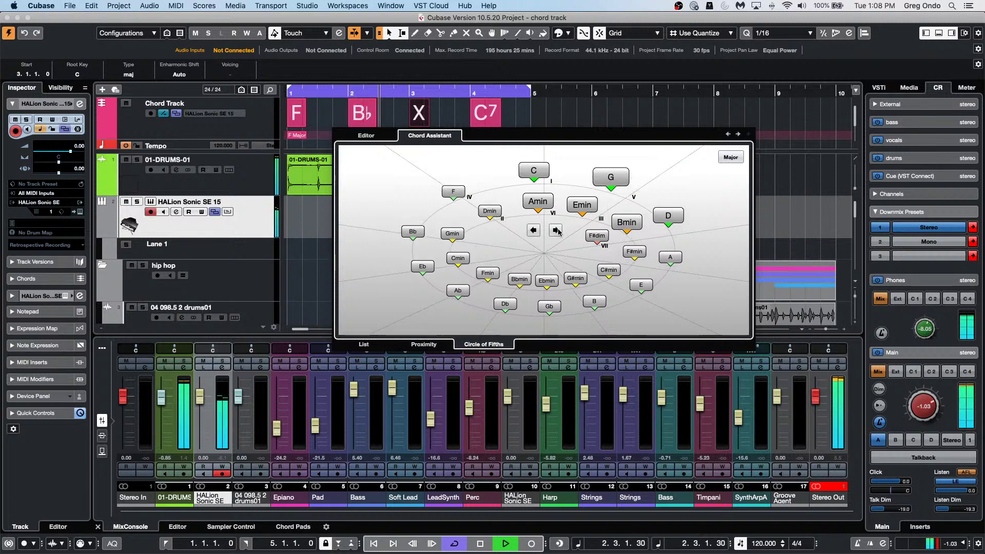
click(556, 230)
click(556, 230)
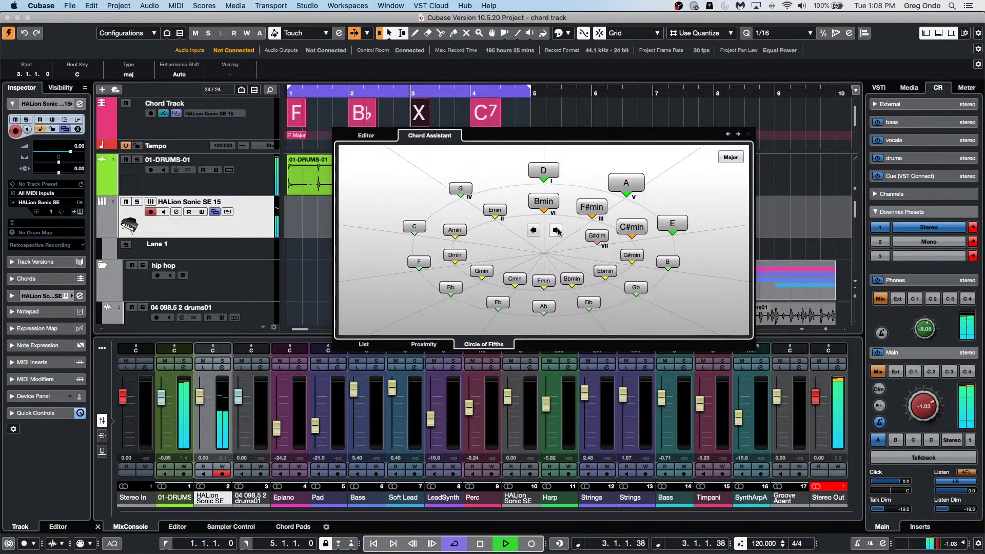
click(362, 345)
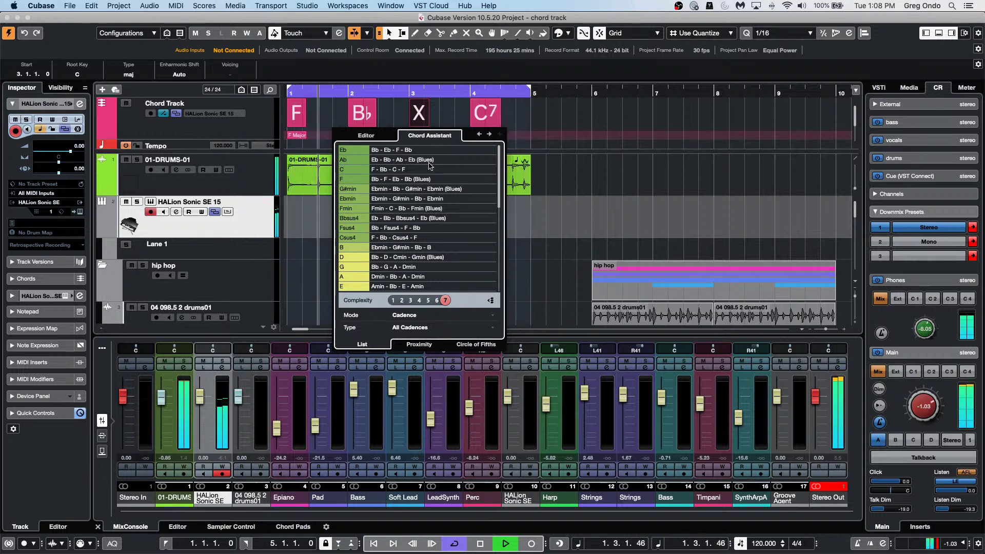
Switch the Chord Assistant's mode to Common Notes and assign the suggested Gmin to the bar 3 chord
click(403, 314)
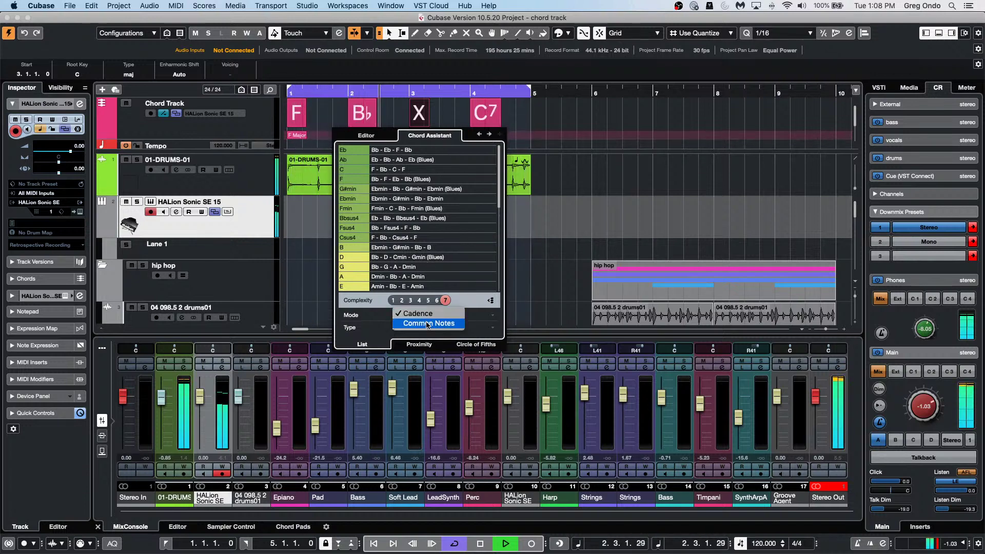
click(428, 323)
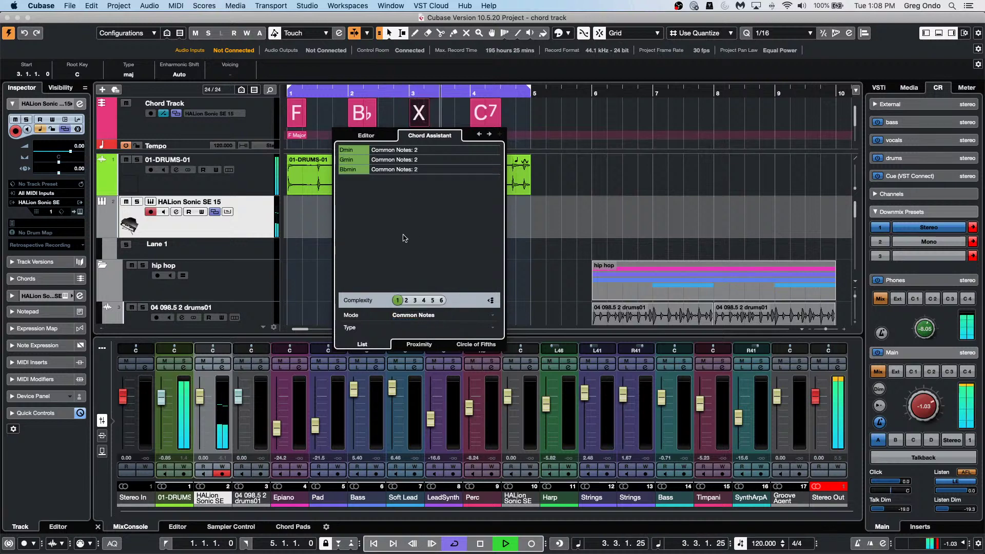
click(415, 317)
click(455, 239)
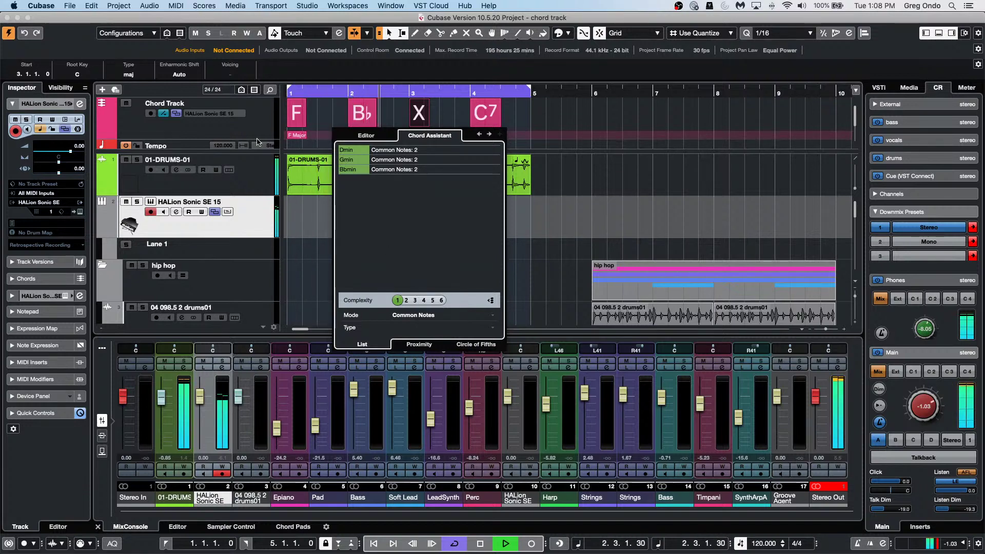
click(416, 163)
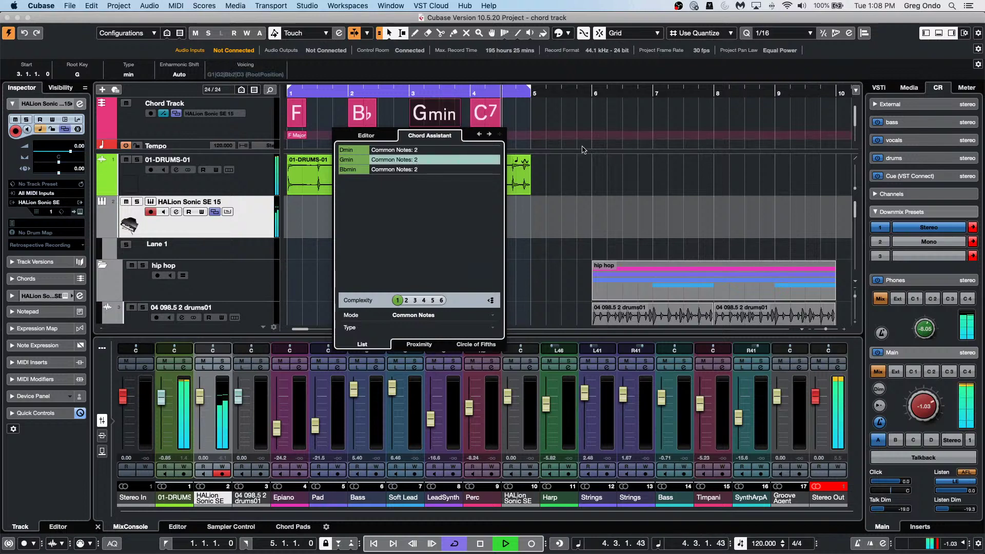
click(584, 152)
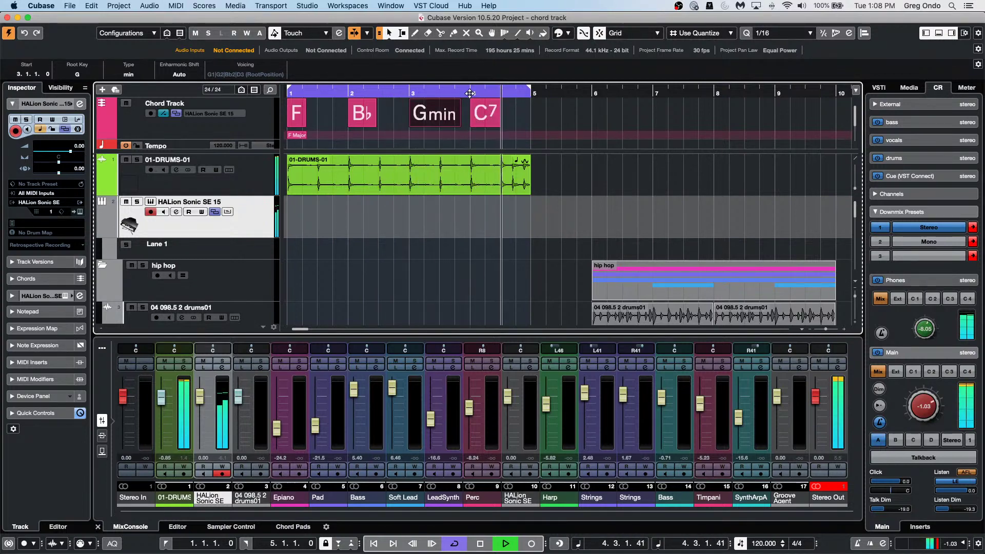
Select all four chord events, transpose them together until the first chord's root key is E, and stop playback
click(469, 123)
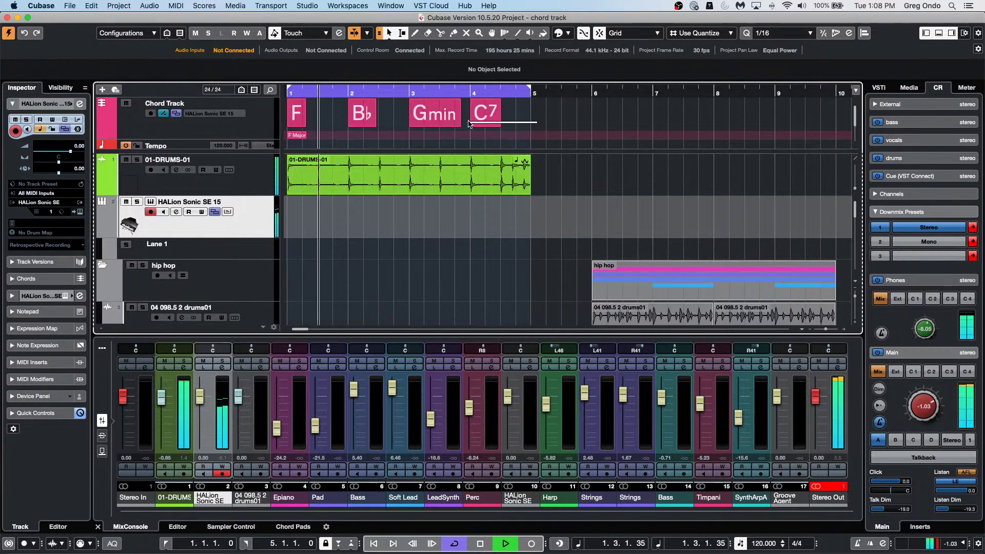
drag(469, 123, 289, 123)
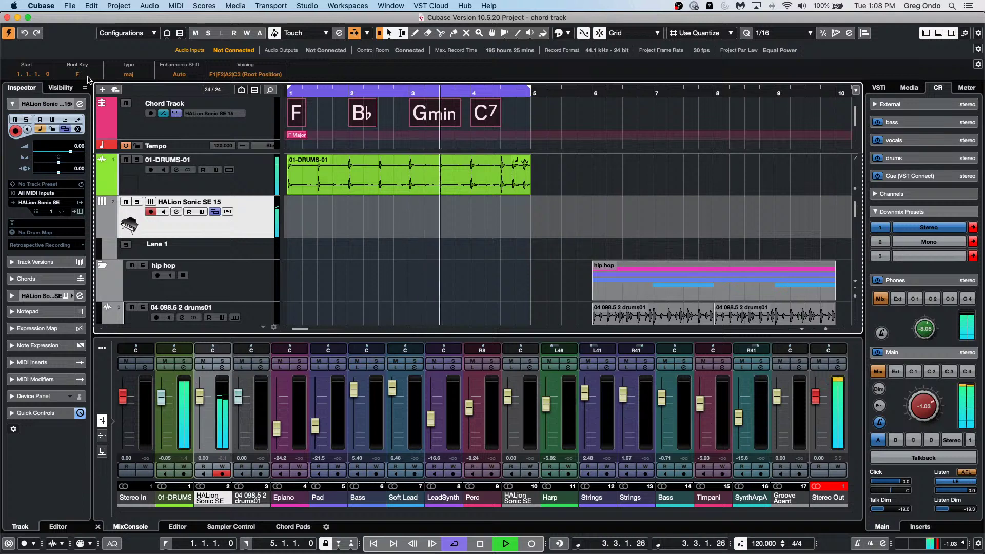
scroll(88, 79, up, 1)
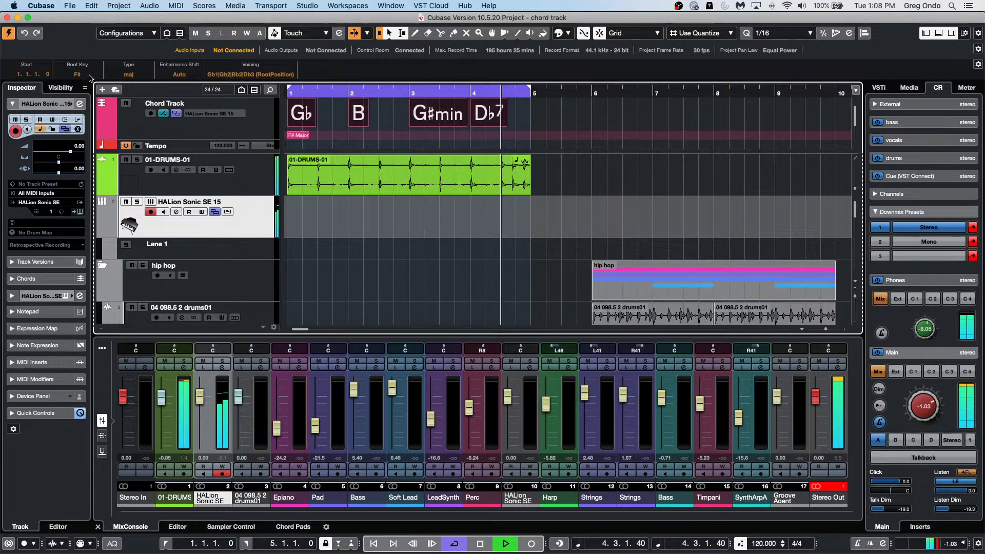
scroll(89, 77, down, 2)
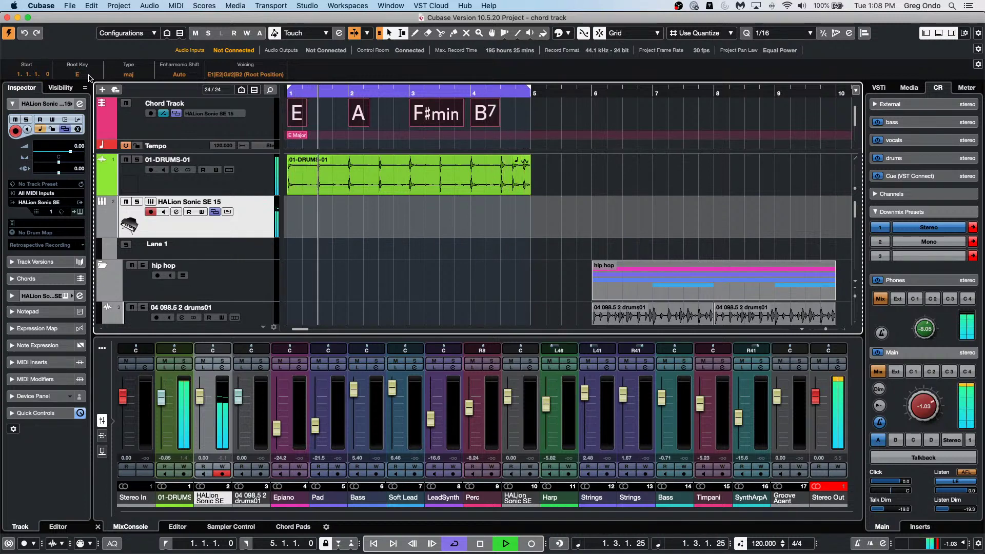
key(space)
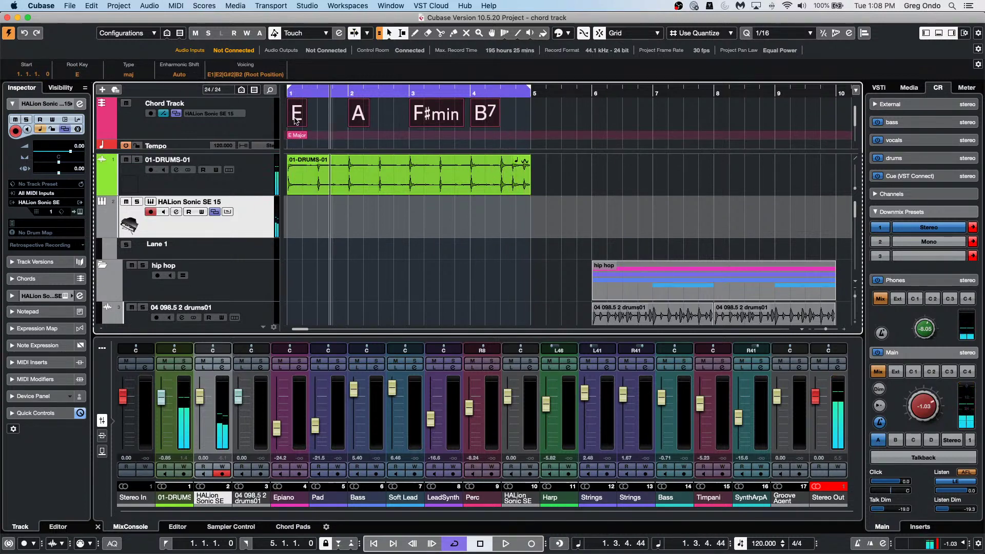
Place the four selected chords as MIDI parts from bar 1 on the HALion Sonic SE 15 track and hide the track's lanes
drag(296, 121, 286, 238)
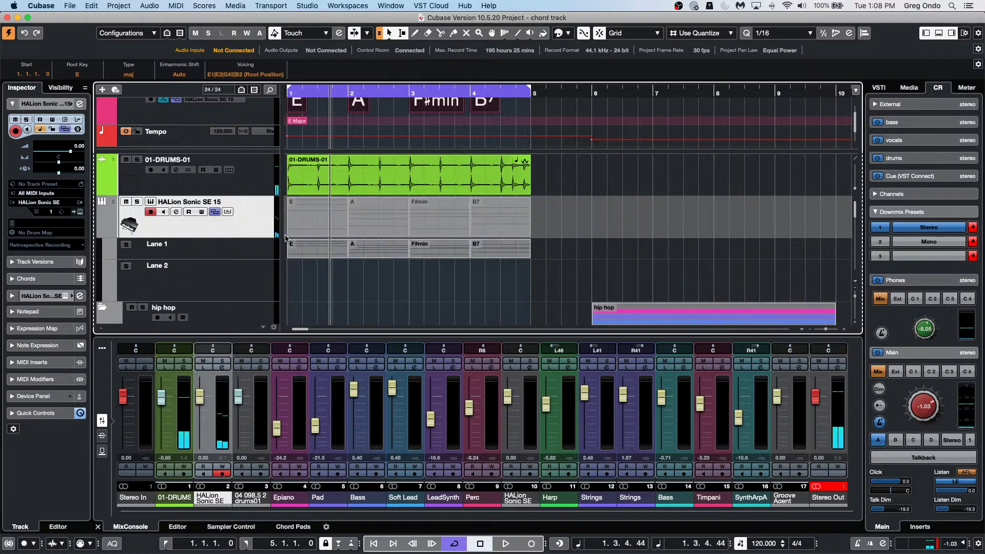
click(389, 287)
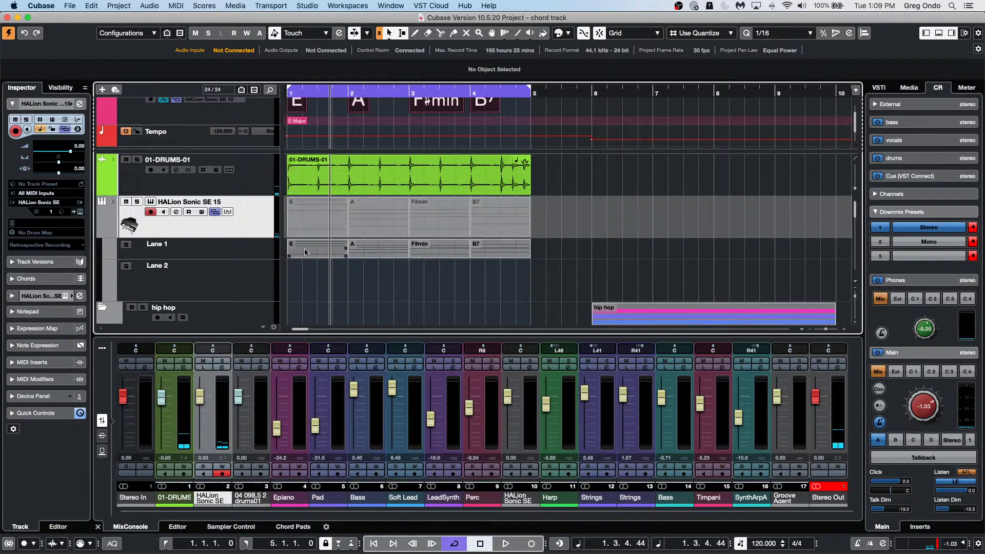
click(220, 211)
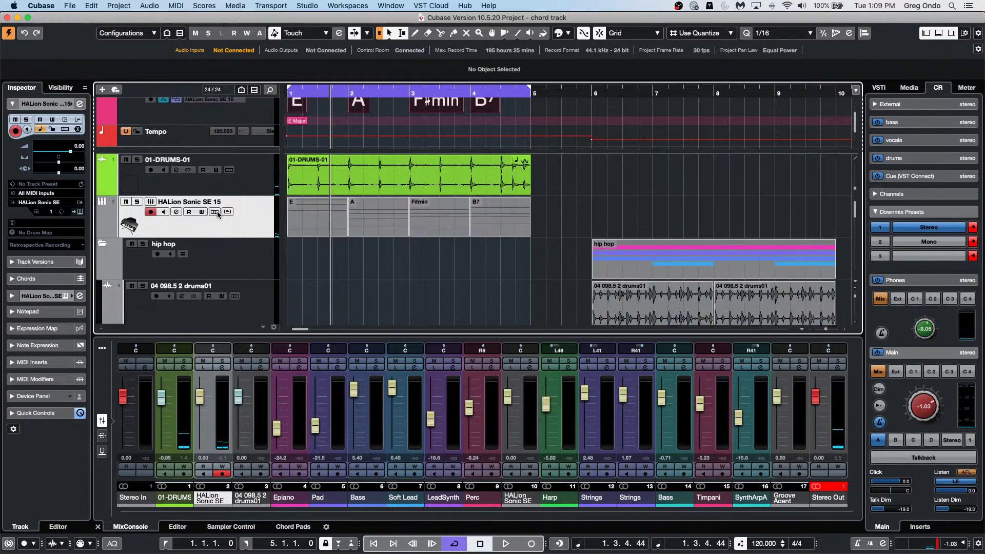
Open the E chord's MIDI part in bar 1 of the HALion Sonic SE 15 track in the Key Editor
click(325, 224)
double_click(324, 224)
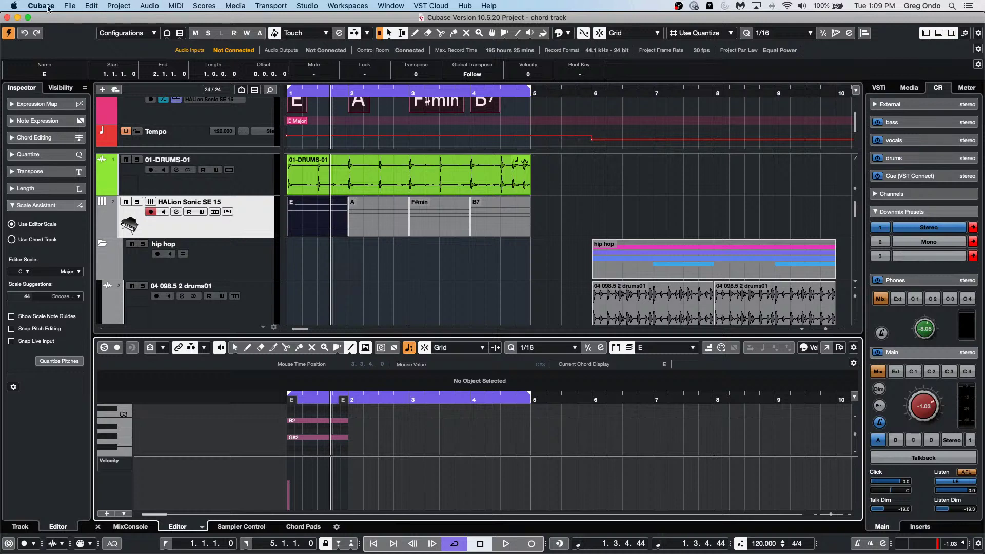
Open the recent project be someone.cpr and make it the active project
click(70, 6)
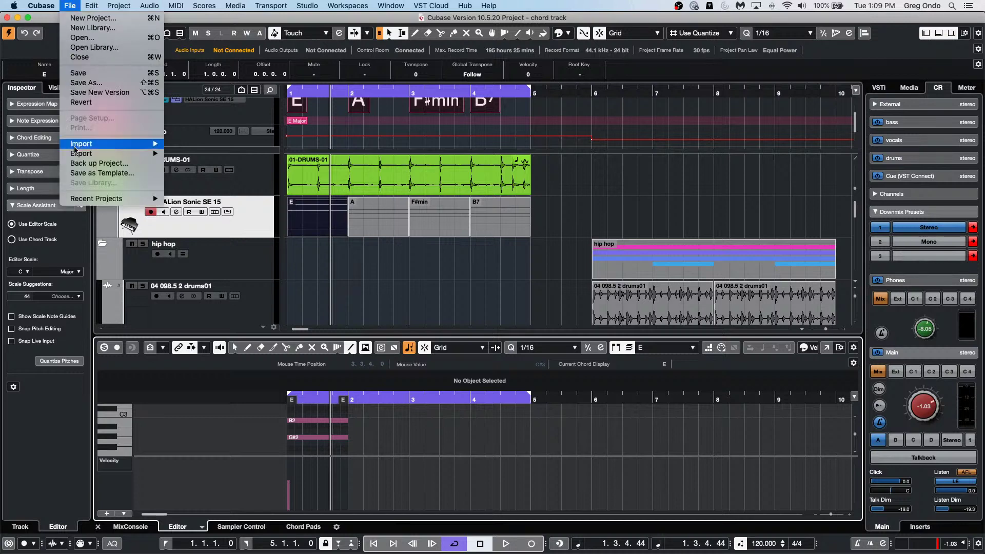
mouse_move(77, 200)
click(251, 210)
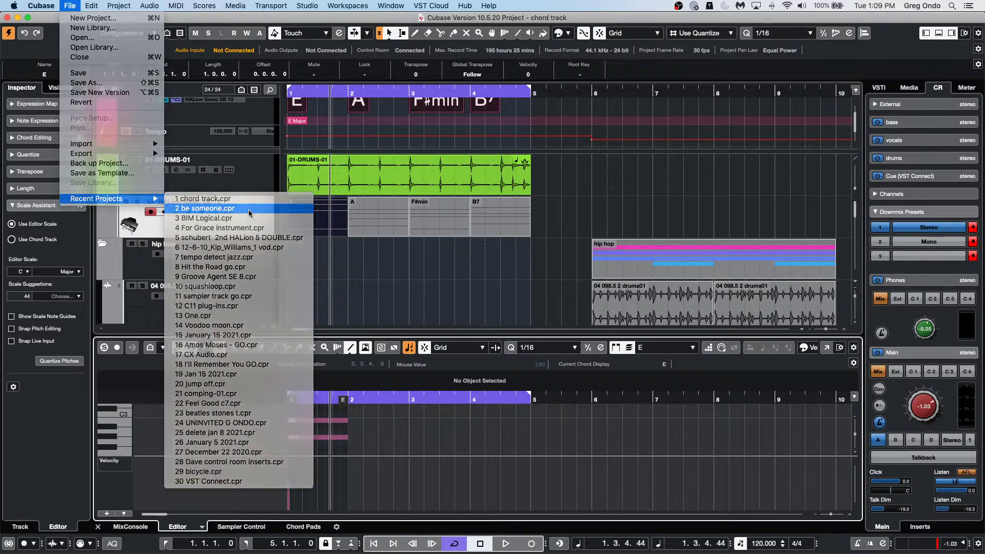
click(8, 33)
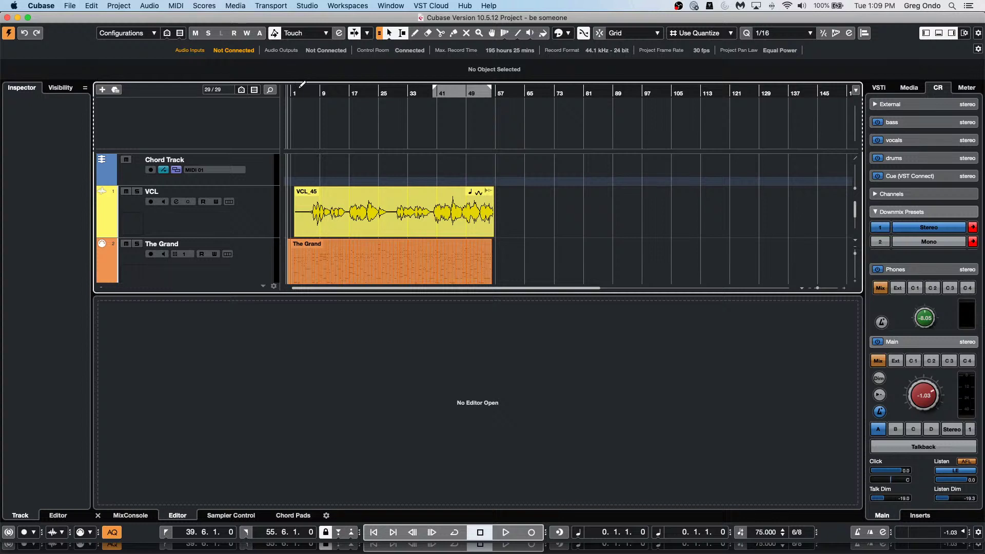
drag(286, 94, 288, 109)
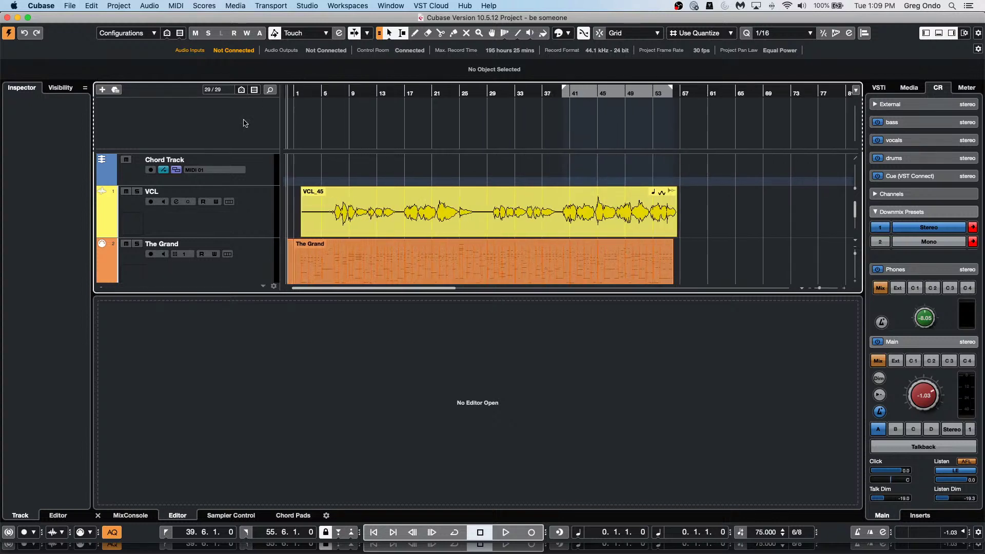
Open the MIDI part on The Grand track for editing and display it in the Score Editor
click(246, 255)
double_click(366, 272)
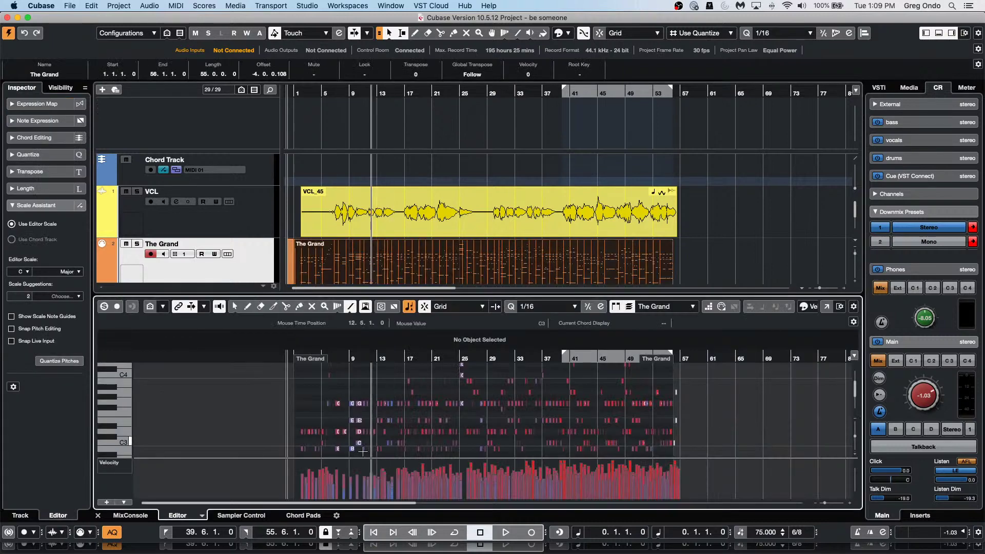
click(202, 516)
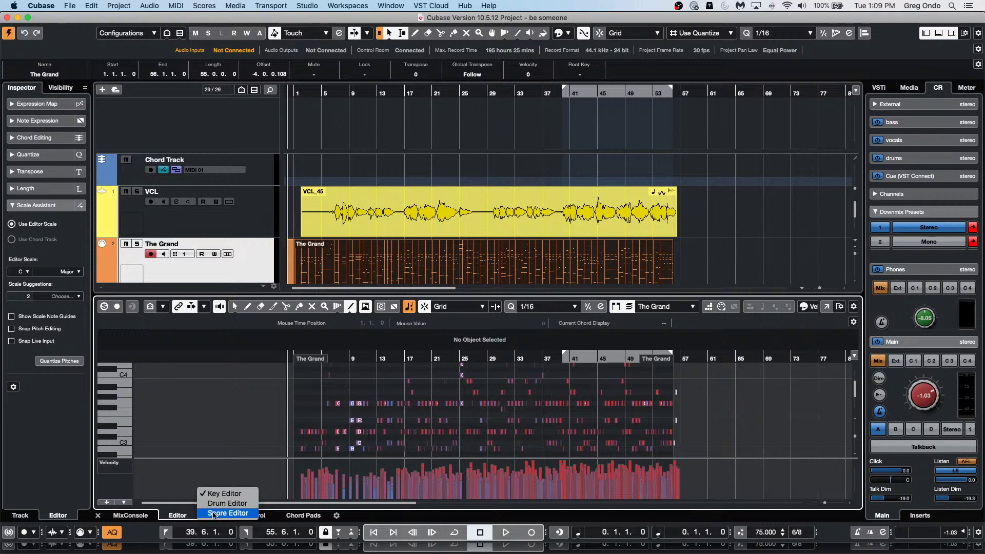
click(225, 513)
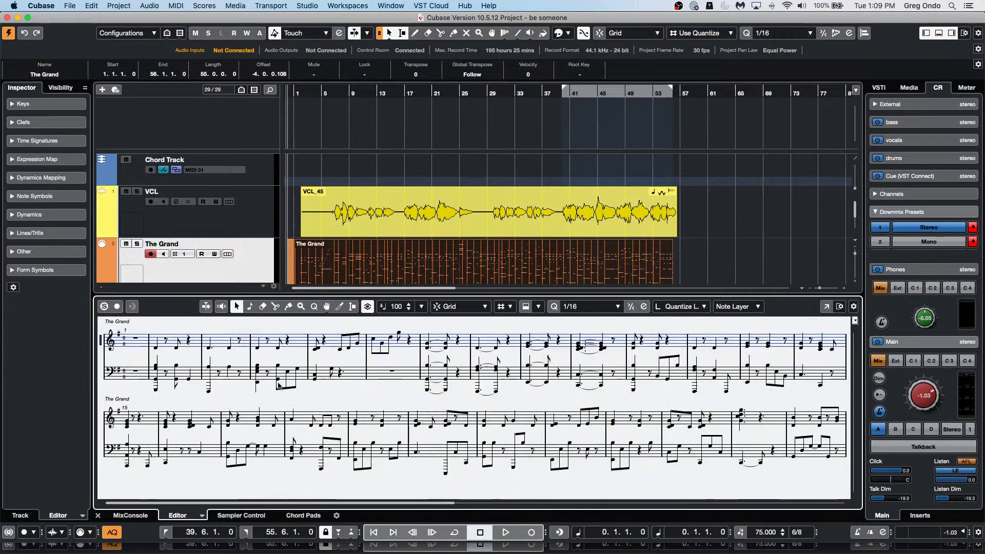
Examine The Grand part in the Key Editor and the Drum Editor, and return to the Score Editor
click(199, 514)
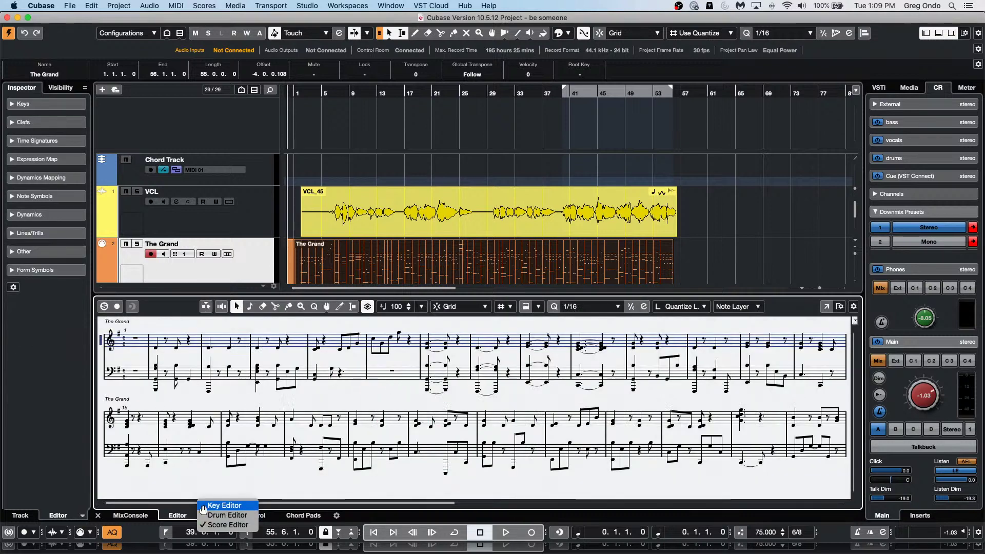
click(206, 507)
click(202, 516)
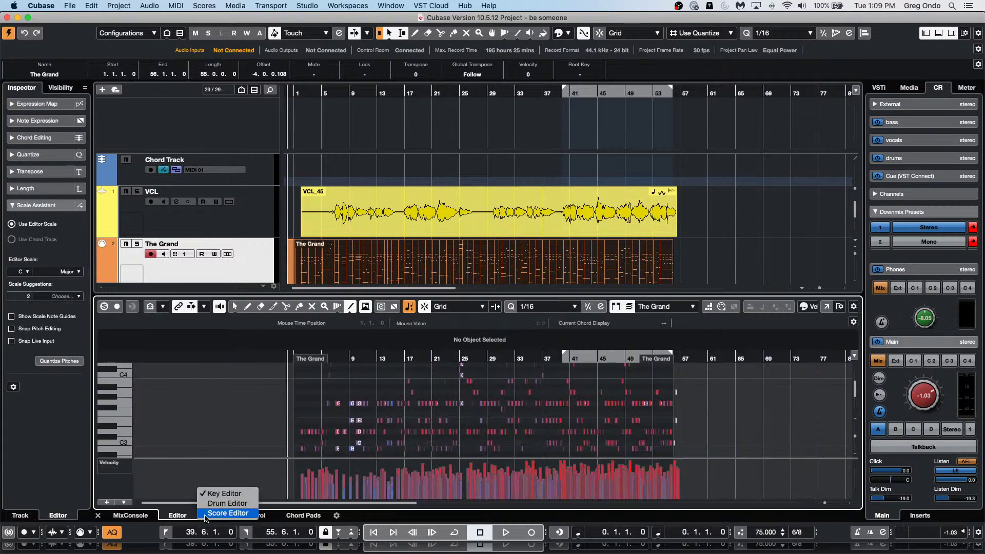
click(210, 505)
click(204, 516)
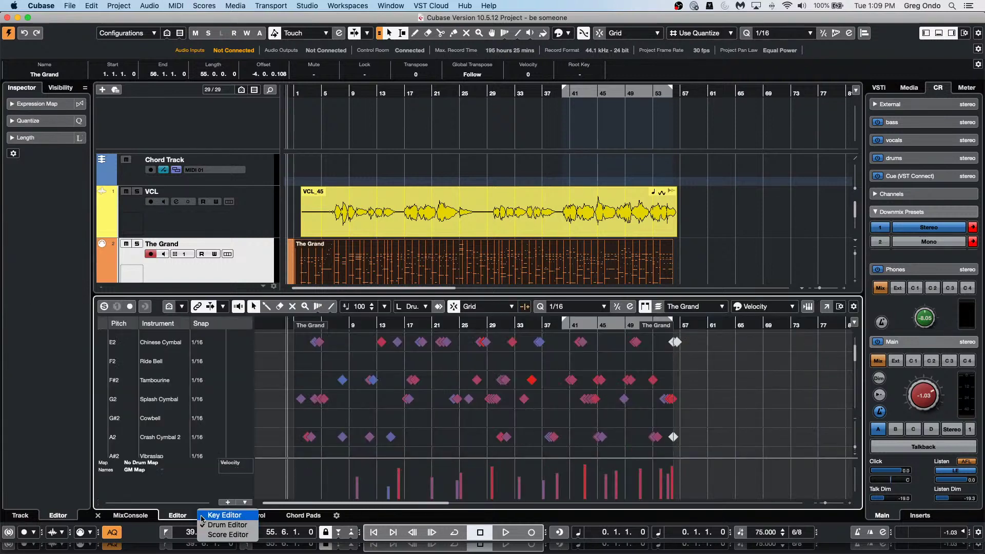
click(208, 517)
click(208, 520)
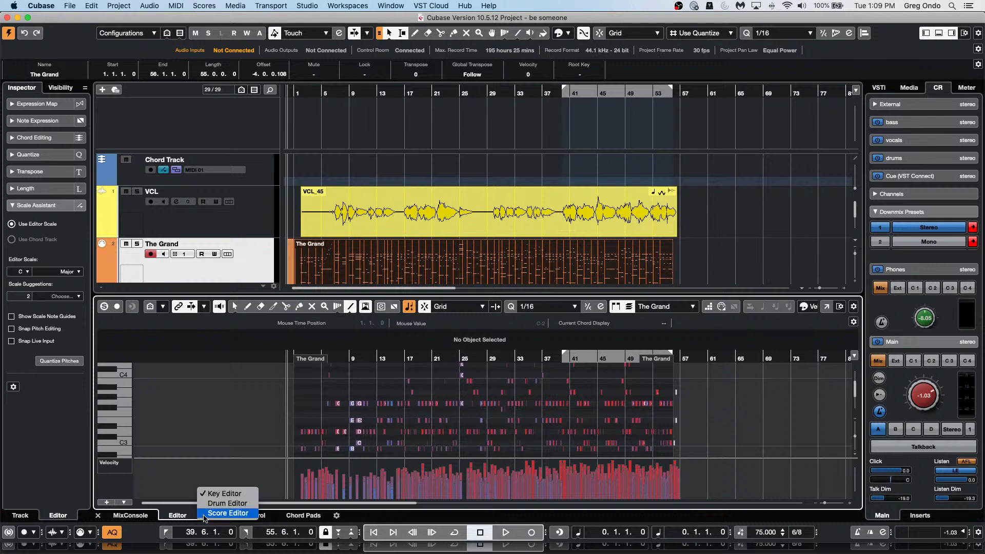
click(207, 513)
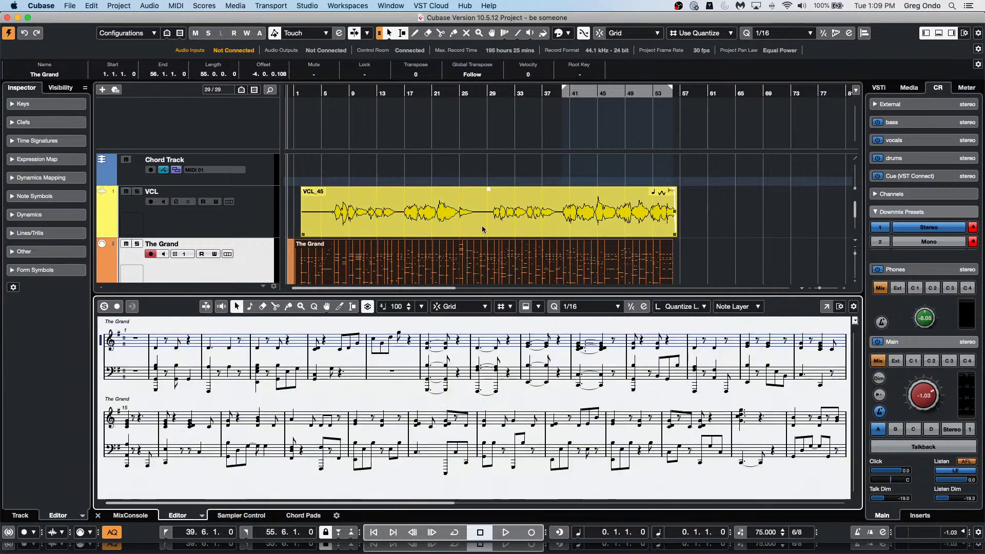
Create chord symbols on the Chord Track from The Grand part, including bass notes and tensions
click(415, 268)
click(92, 6)
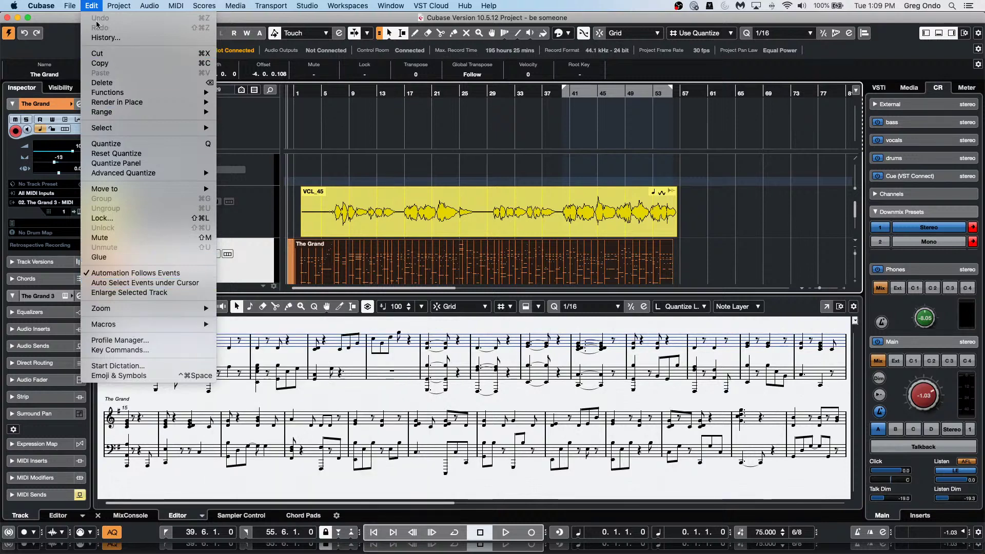
mouse_move(118, 6)
mouse_move(192, 280)
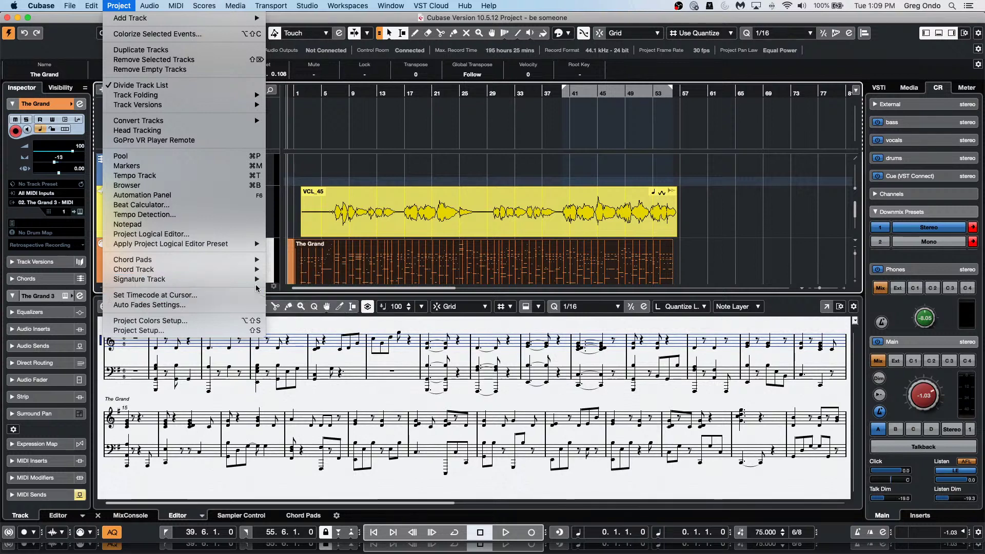
mouse_move(234, 287)
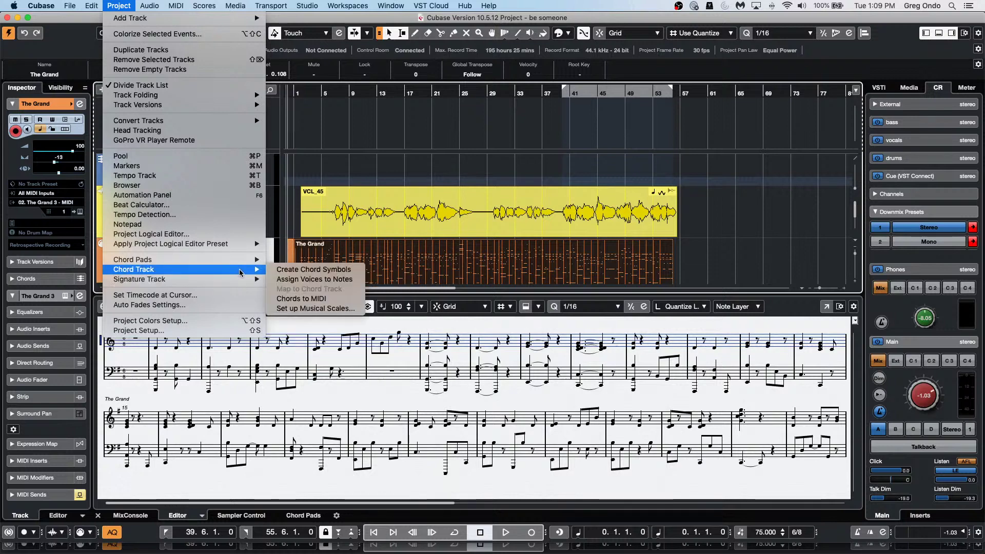
click(297, 269)
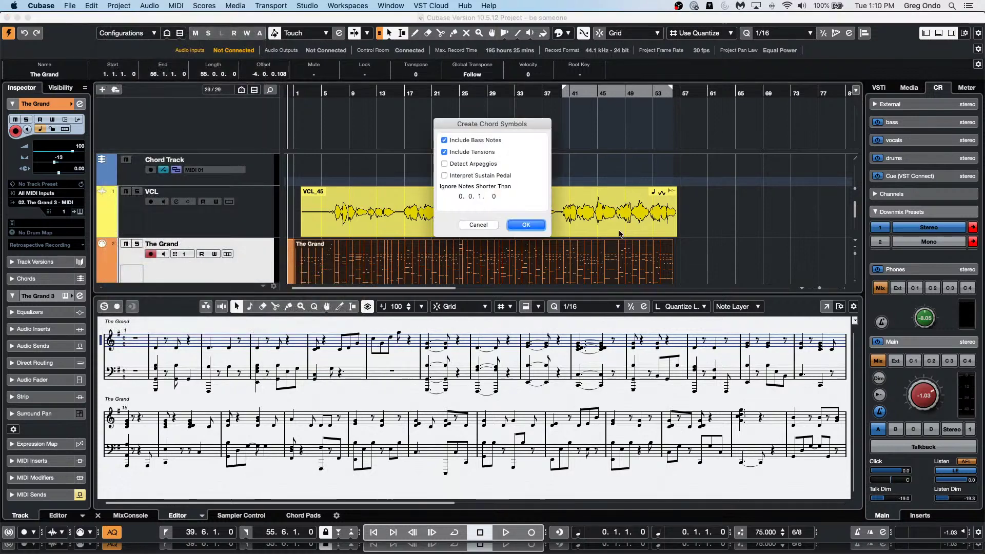
click(525, 225)
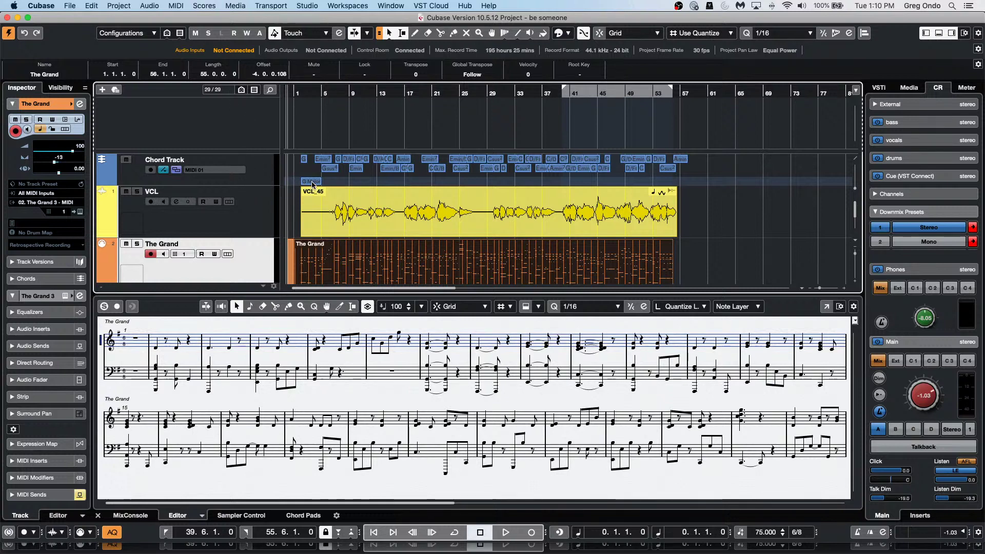
drag(298, 91, 334, 182)
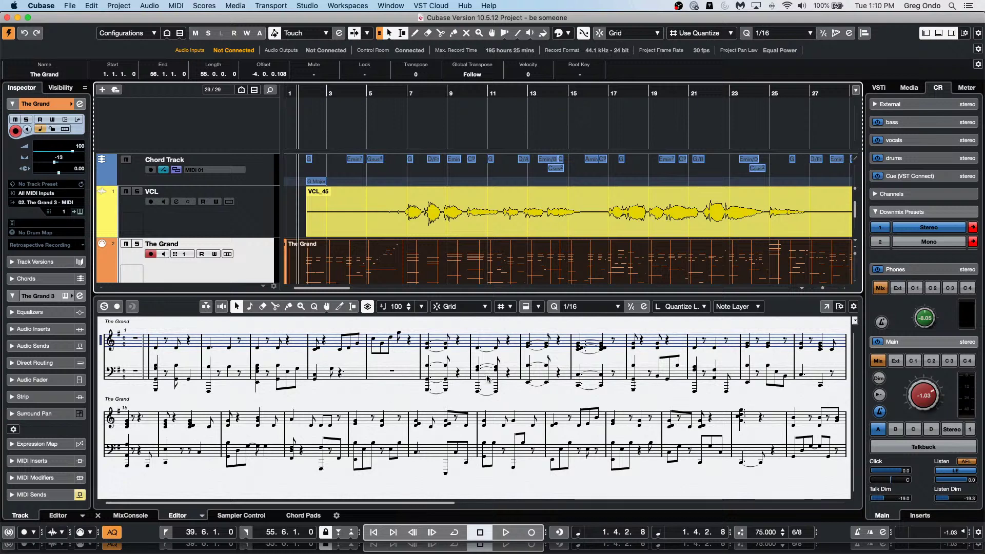
Open The Grand's score in a separate Score Editor window and switch it to Page Mode
click(826, 306)
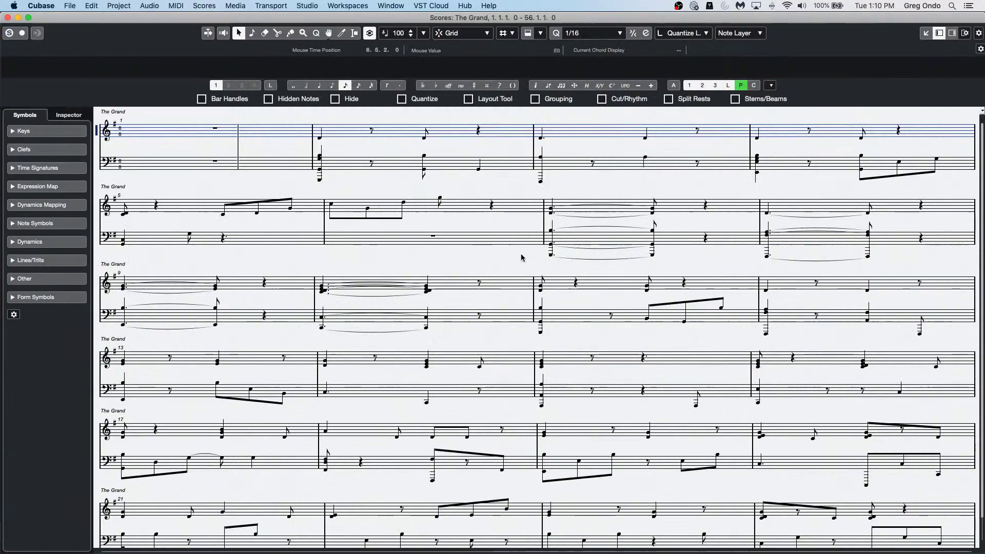
click(198, 5)
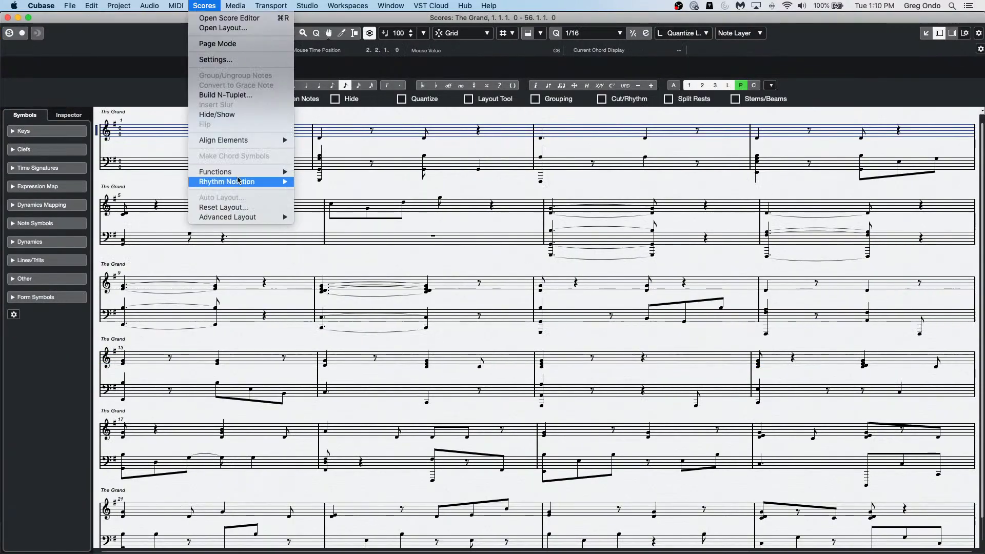
mouse_move(235, 177)
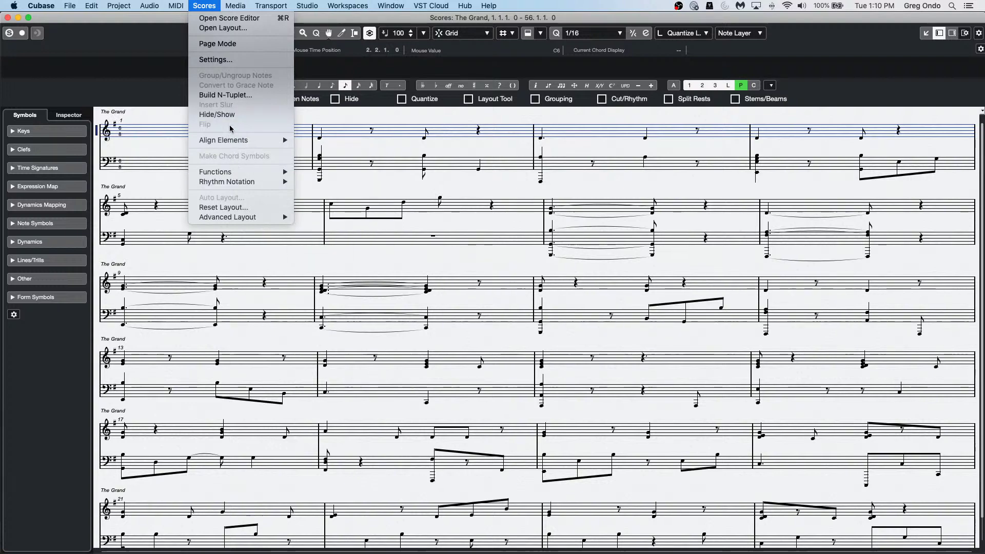
click(219, 45)
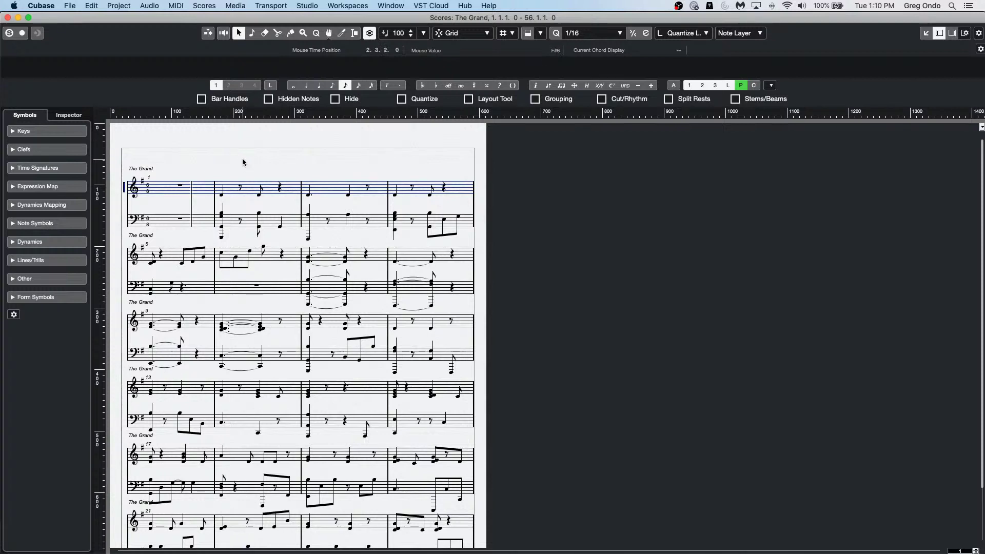
Show the Chord Track's chord symbols in The Grand's score layout and close the separate score window
click(212, 8)
mouse_move(264, 218)
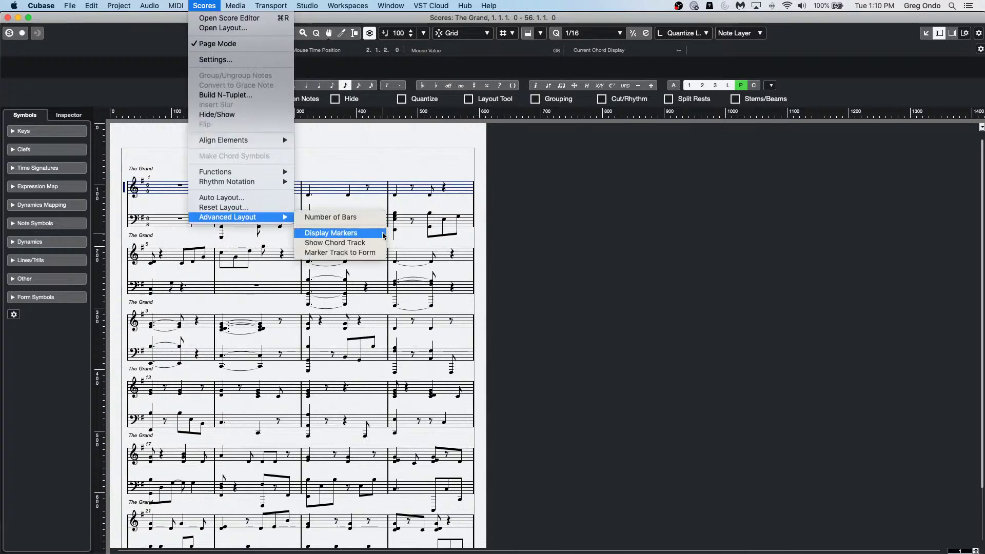
click(378, 248)
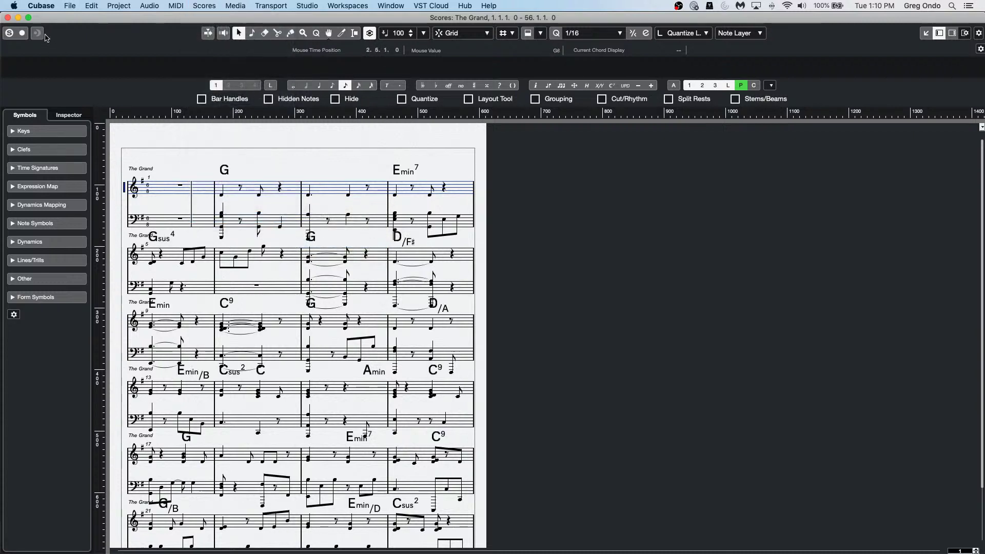
click(7, 17)
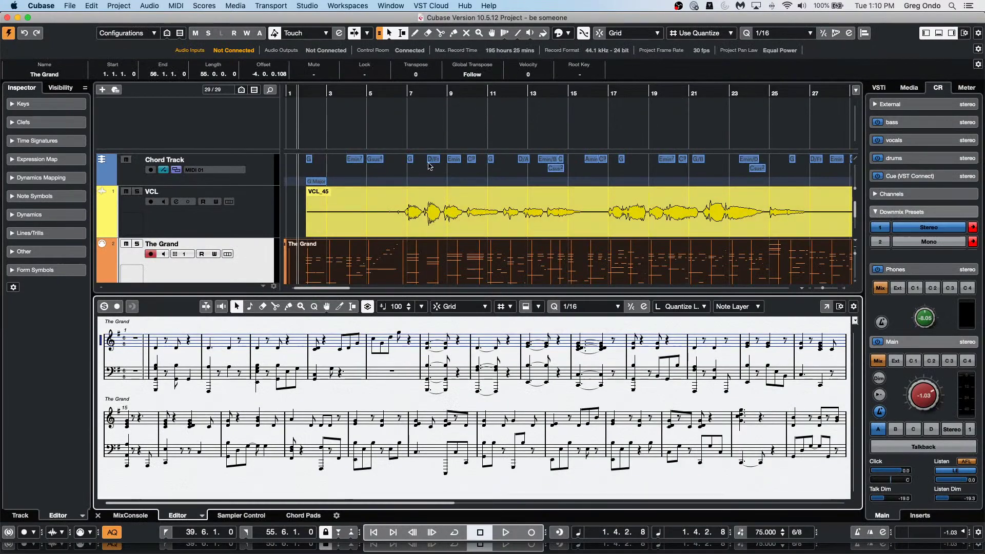
Switch The Grand part to the Key Editor in a separate window and display its C1 to C3 notes over the whole part
click(201, 516)
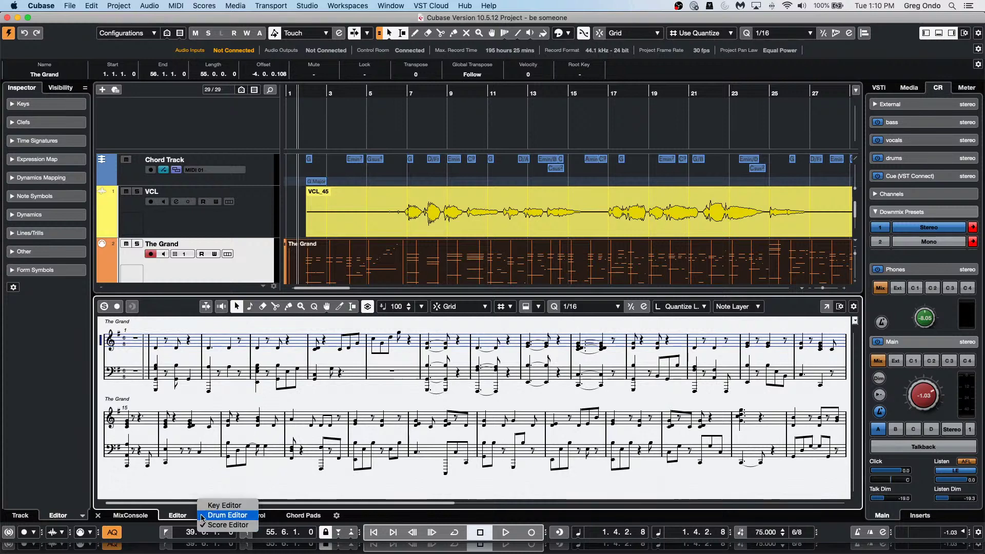
click(221, 504)
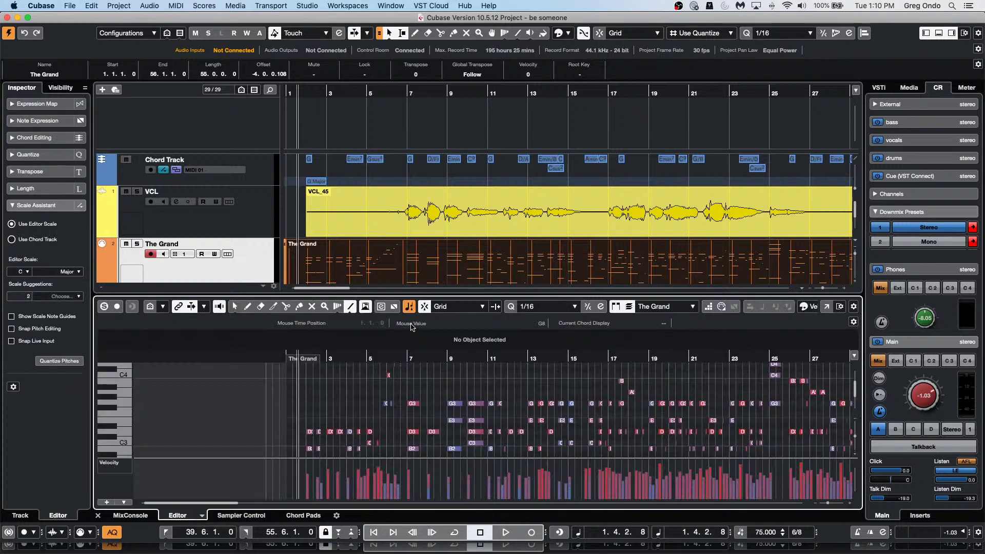
click(827, 307)
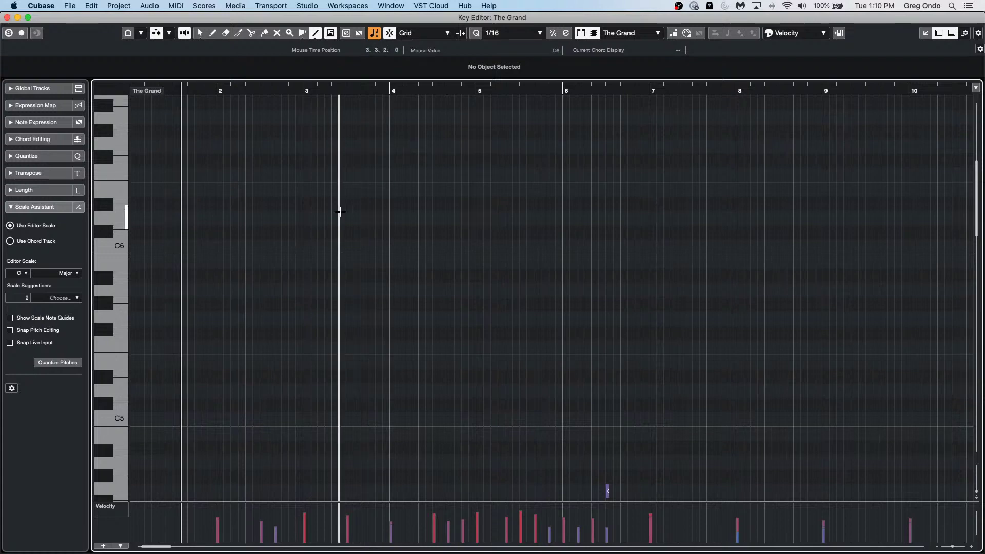
scroll(344, 210, down, 1)
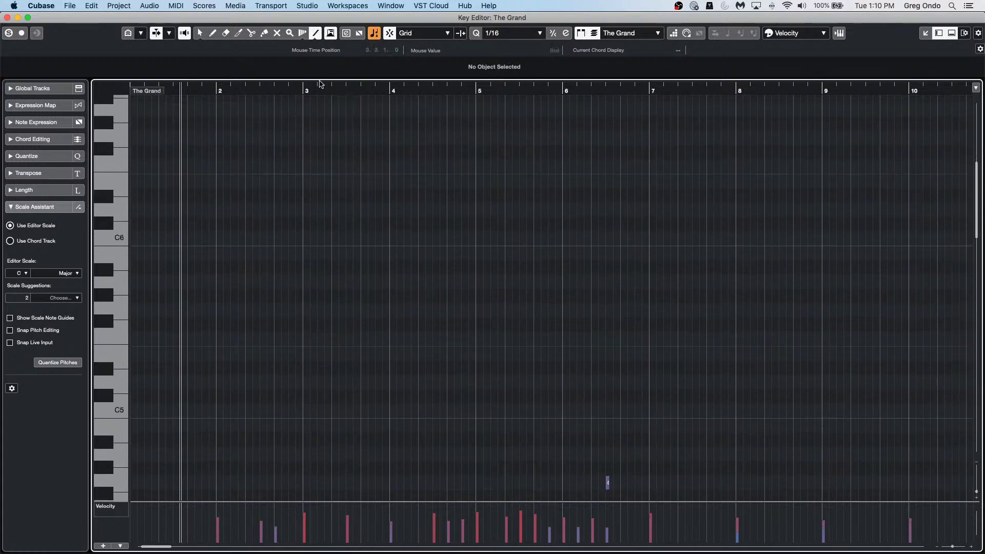
drag(319, 87, 318, 62)
scroll(369, 174, down, 15)
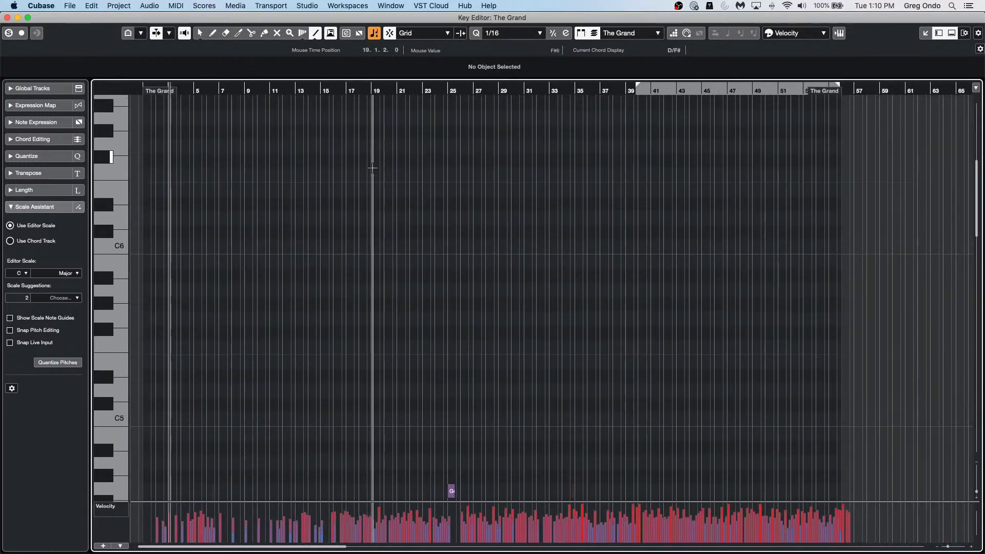
scroll(369, 175, up, 10)
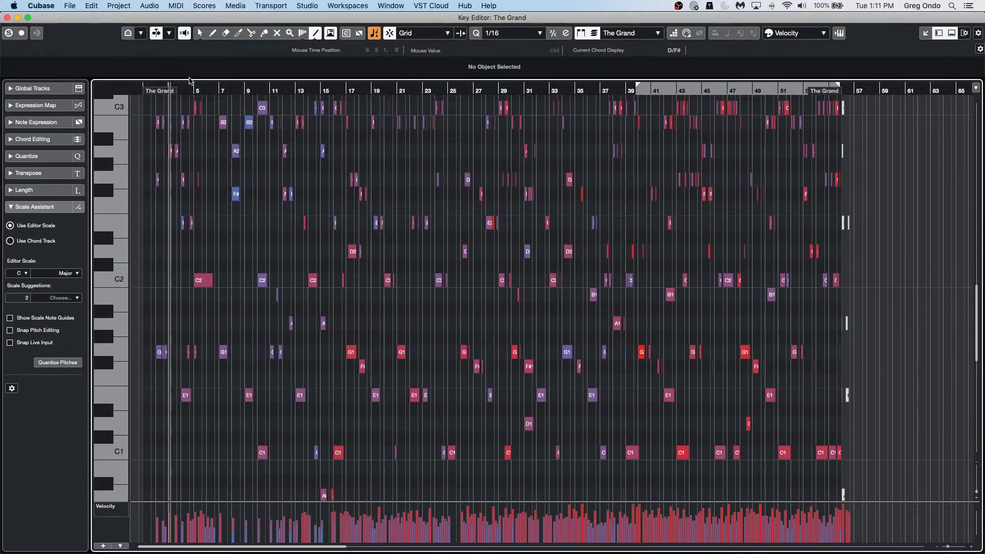
Show the Chord Track as a global track above The Grand's notes in the Key Editor
drag(213, 90, 212, 114)
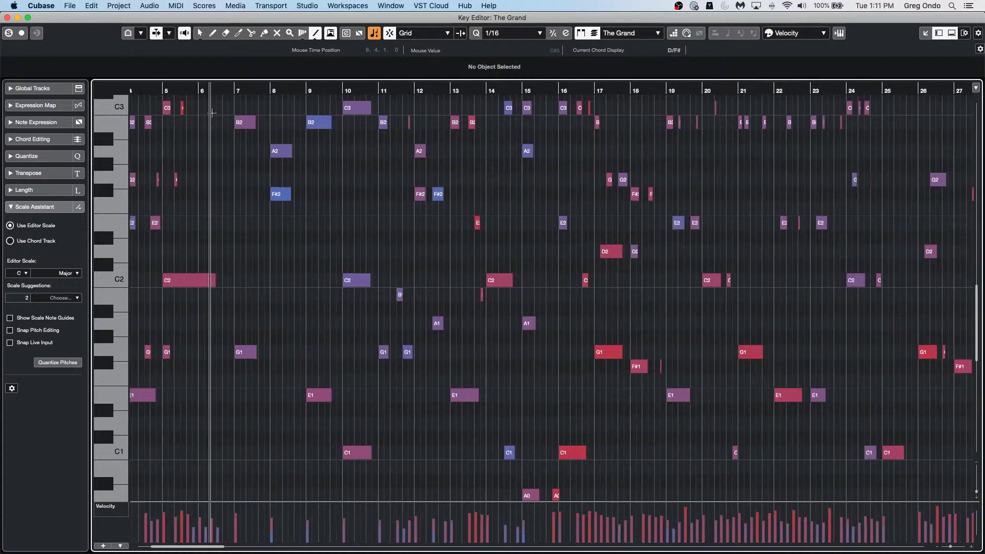
key(shift+h)
key(shift+h)
key(shift+h)
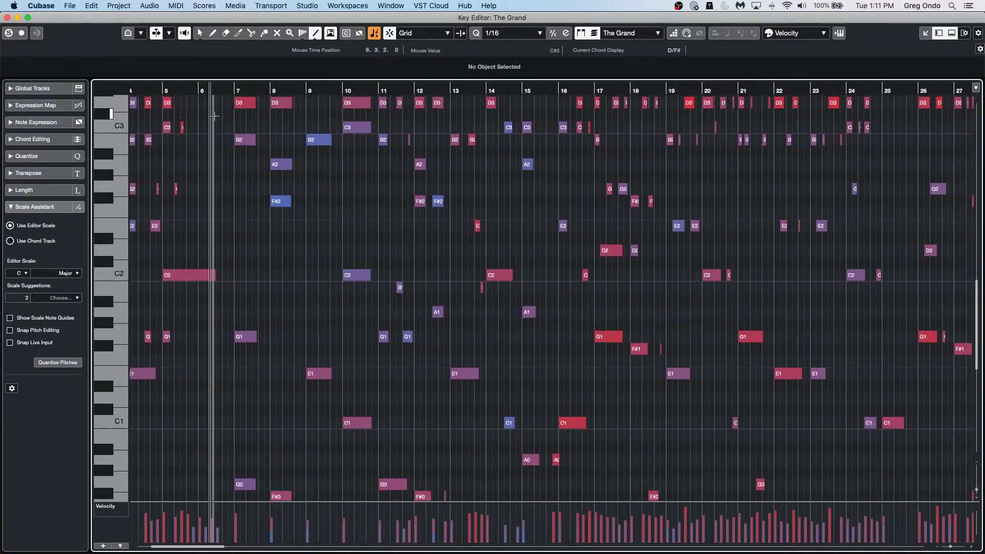
key(shift+h)
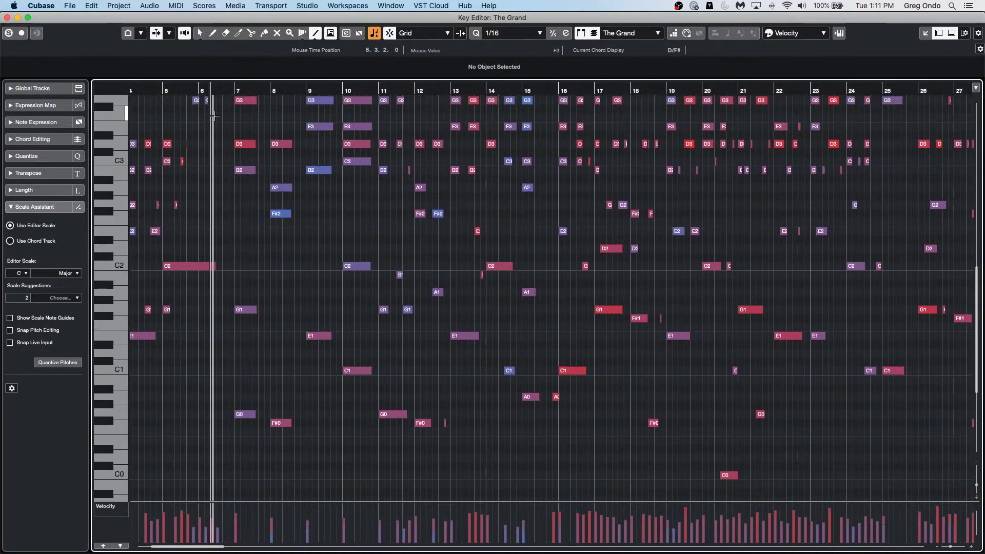
click(32, 89)
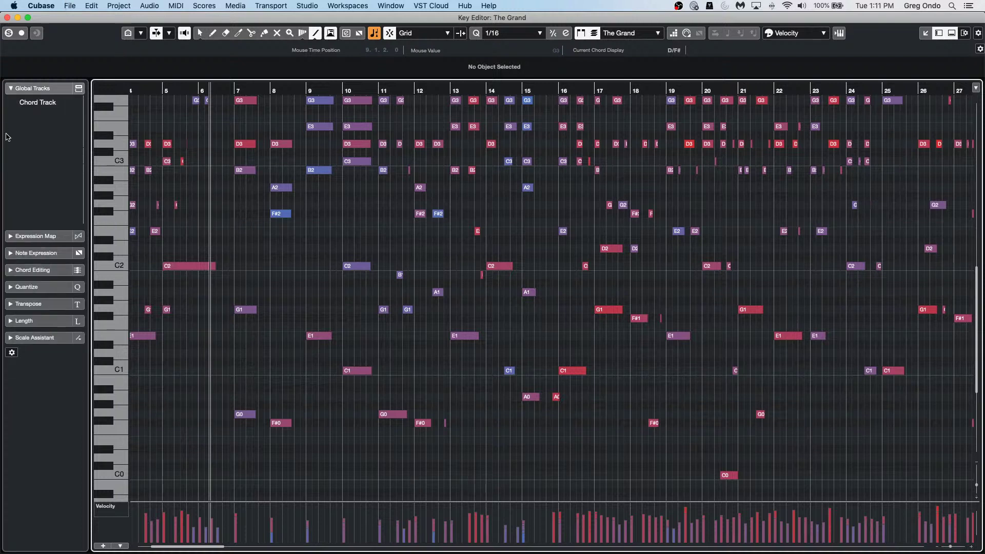
click(13, 104)
click(13, 104)
click(13, 105)
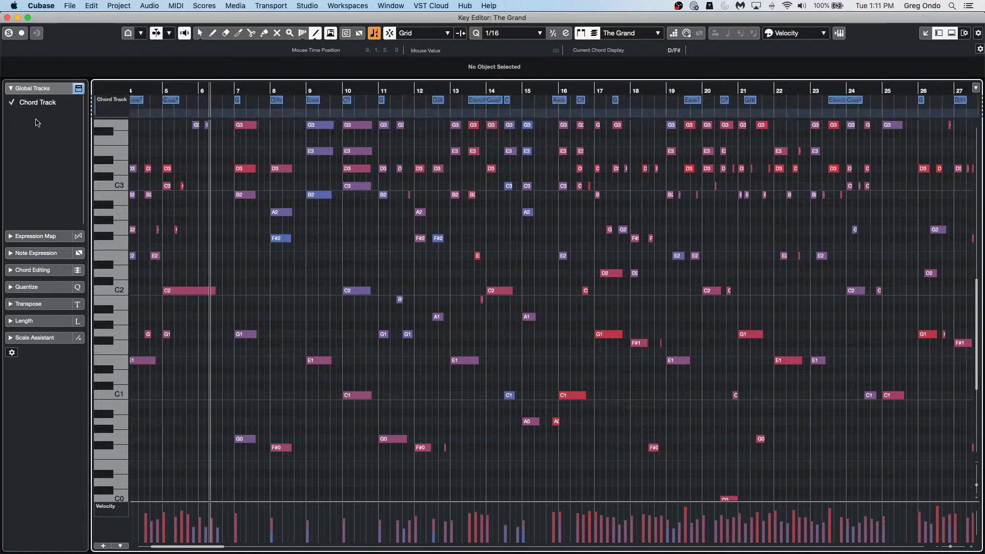
click(15, 104)
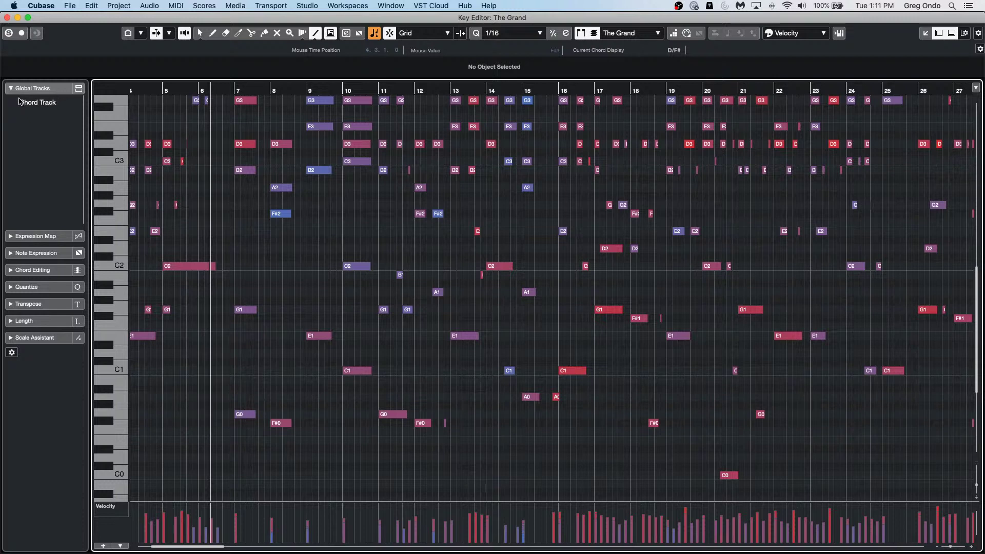
click(17, 102)
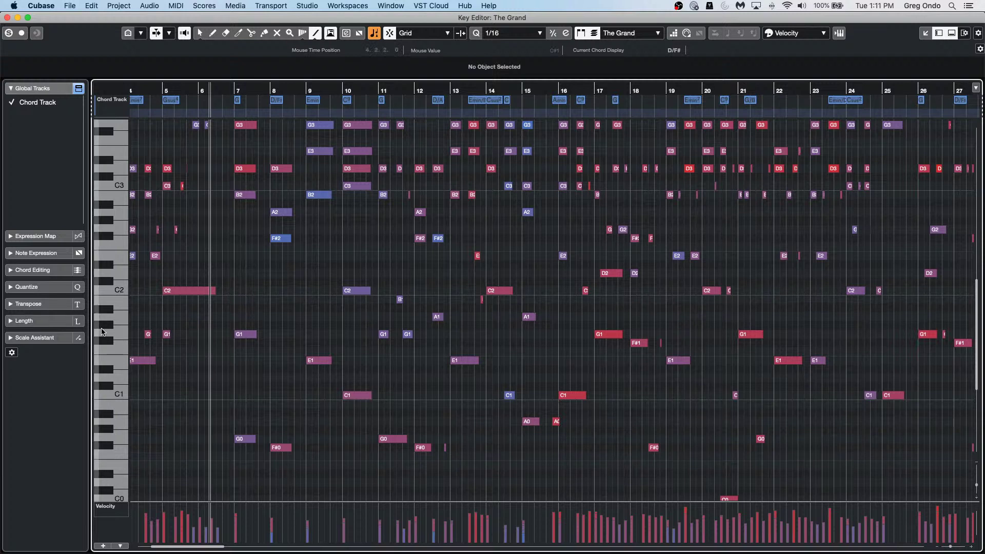
Make the Scale Assistant follow the Chord Track and enable Snap Pitch Editing
click(47, 338)
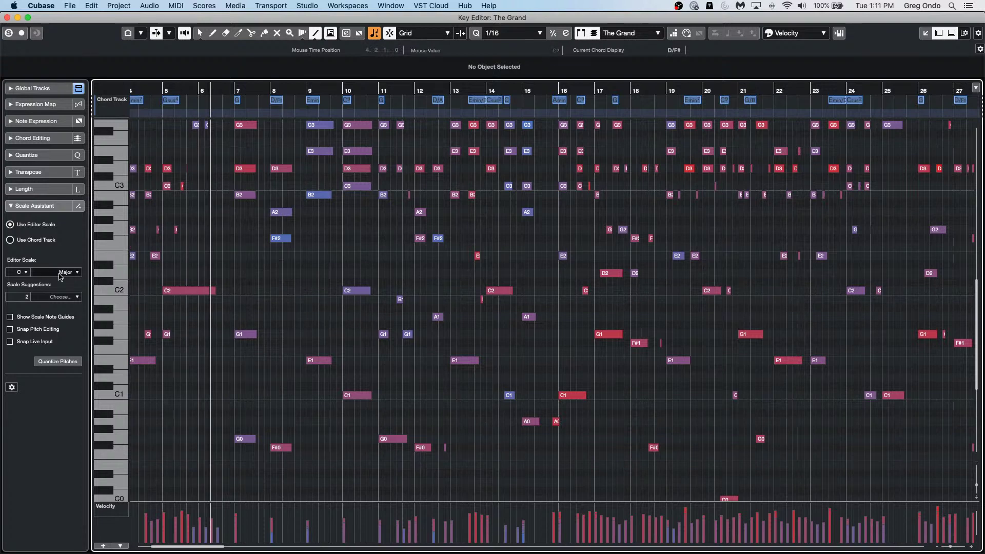
click(11, 241)
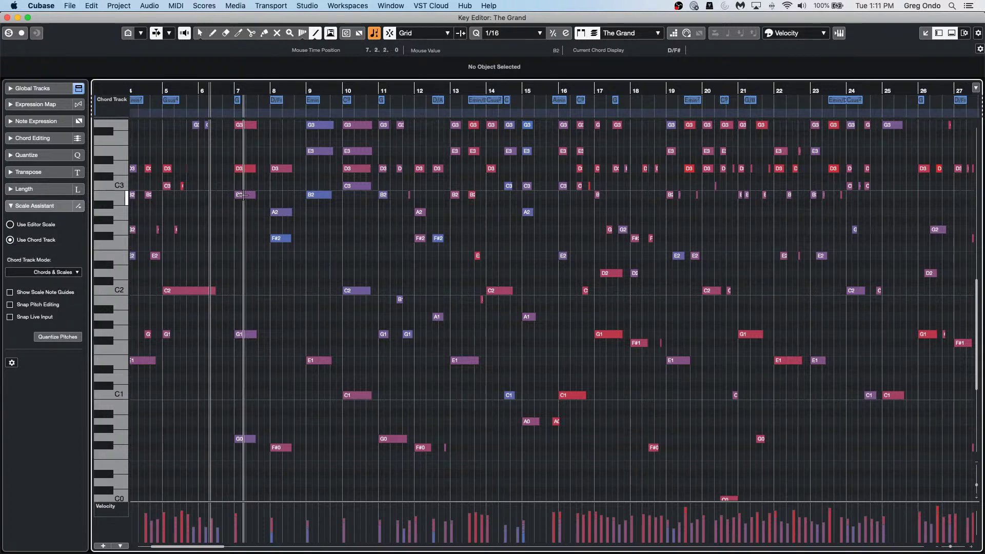
drag(198, 88, 192, 205)
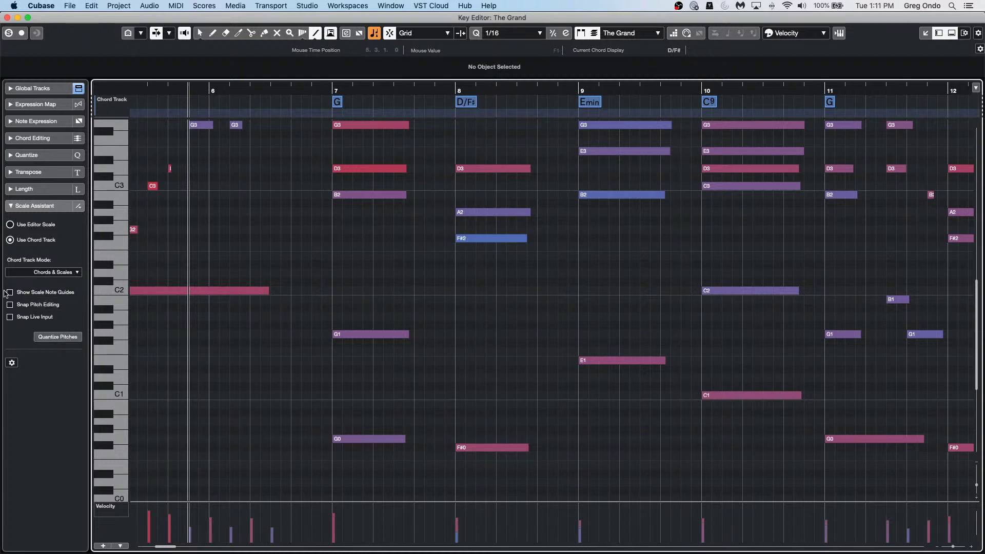
click(10, 306)
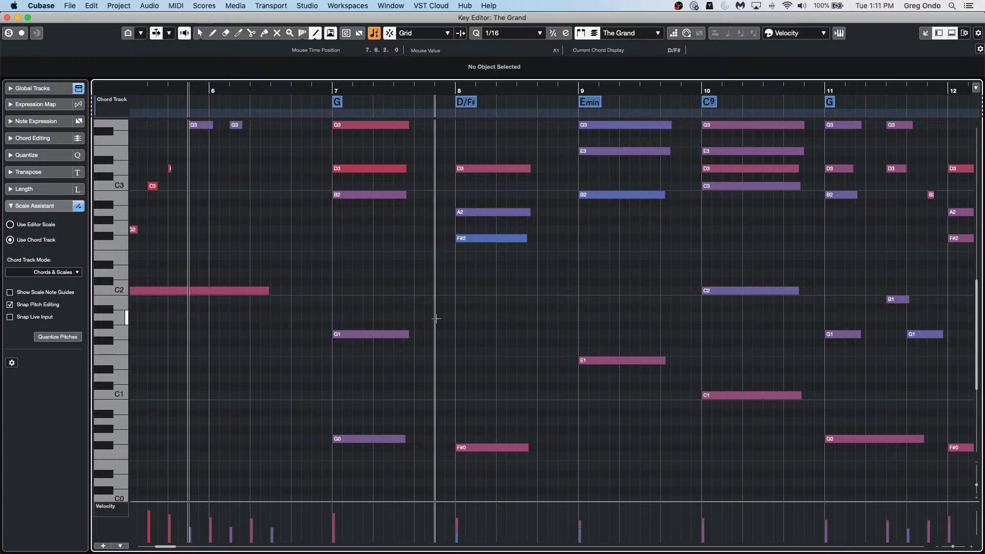
Move the G1 note at bar 7 up to F#2 through the snapped pitches with the Object Selection tool
right_click(365, 323)
click(364, 324)
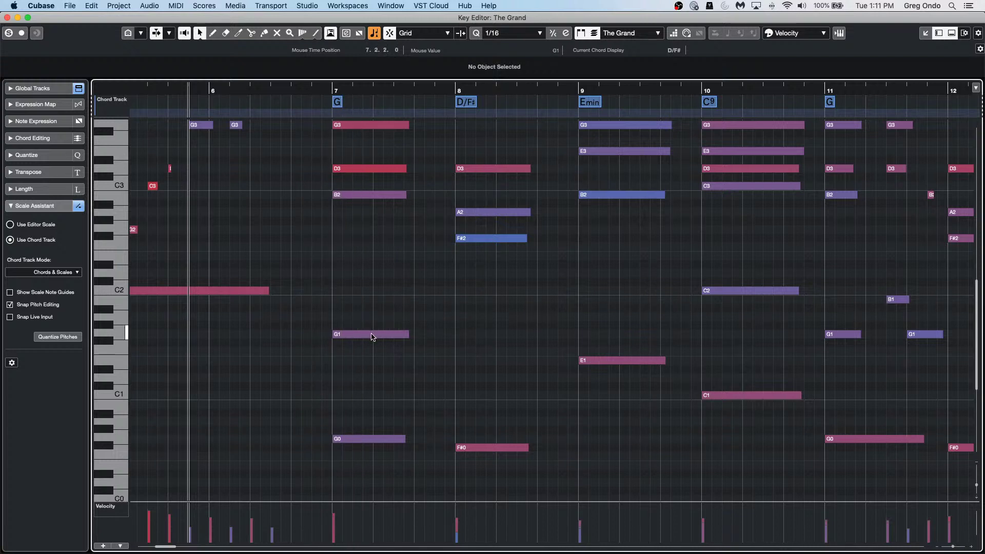
click(372, 335)
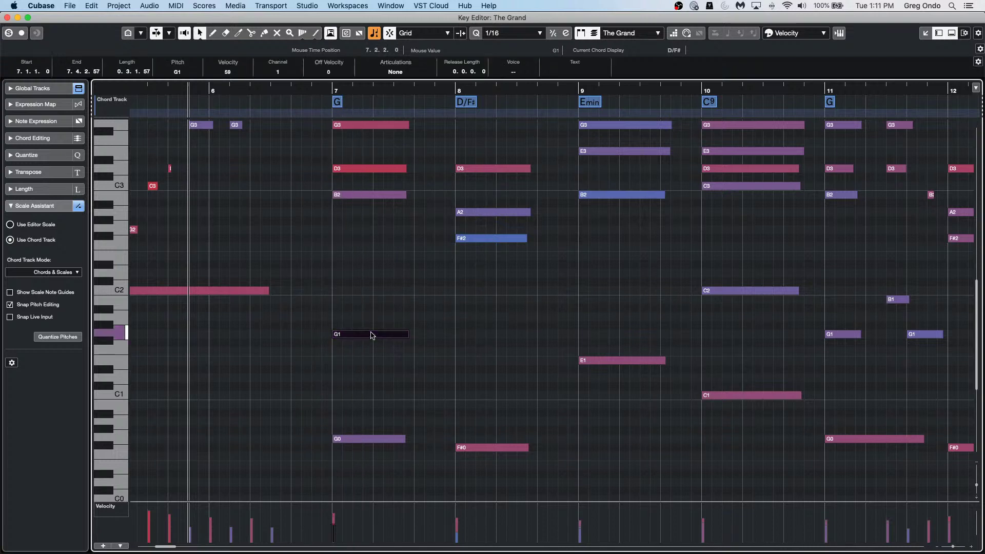
key(Up)
key(Up)
key(Up)
key(Up)
key(Up)
key(Up)
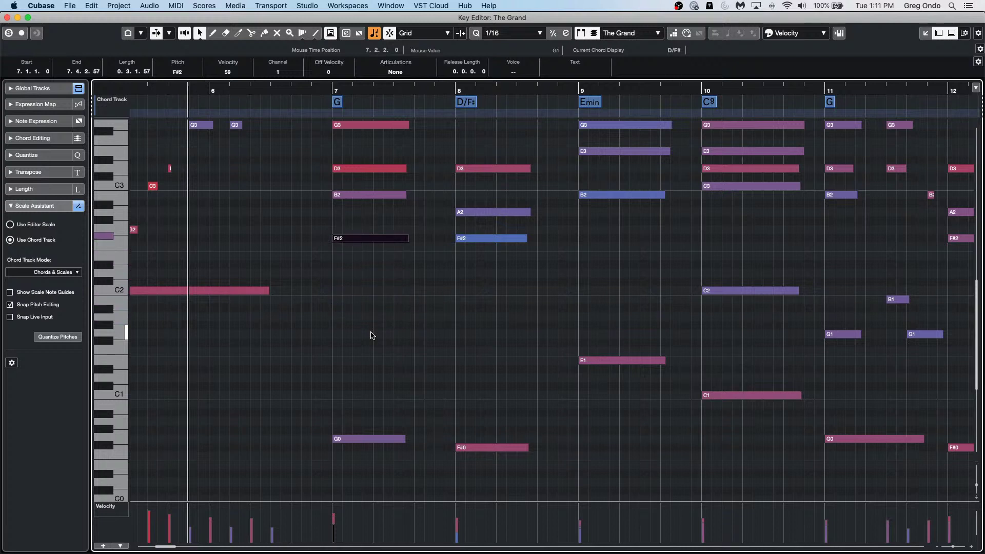
Step the selected bar 7 note back down to G1
key(Down)
key(Down)
key(Down)
key(Down)
key(Down)
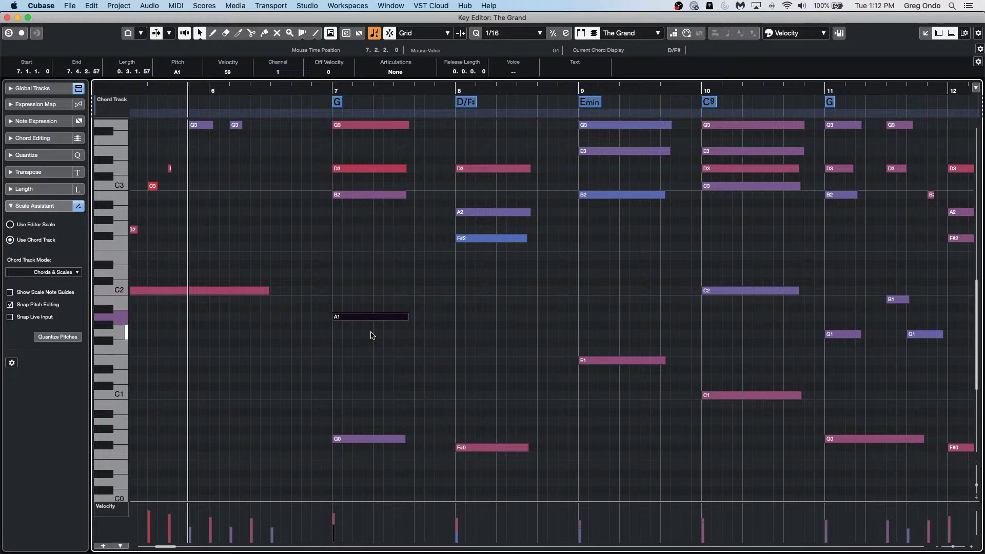
key(Down)
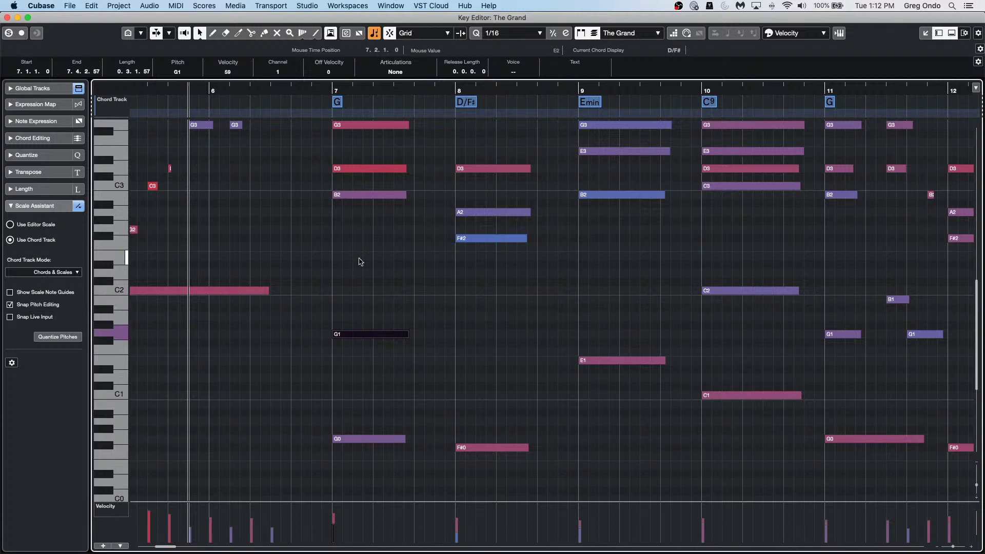
Draw a C2 note about 1.4.1.0 long starting at bar 7 and delete it again
right_click(346, 303)
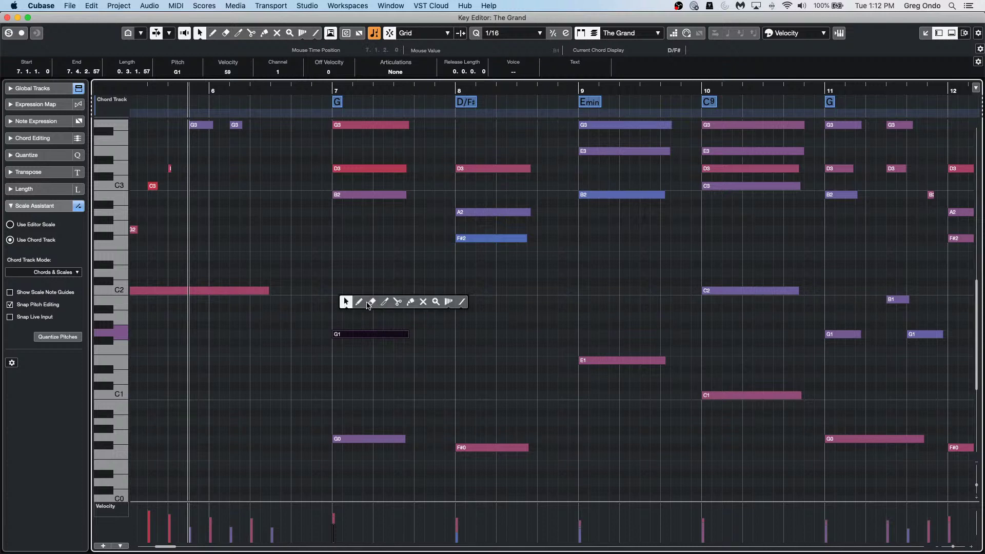
click(359, 303)
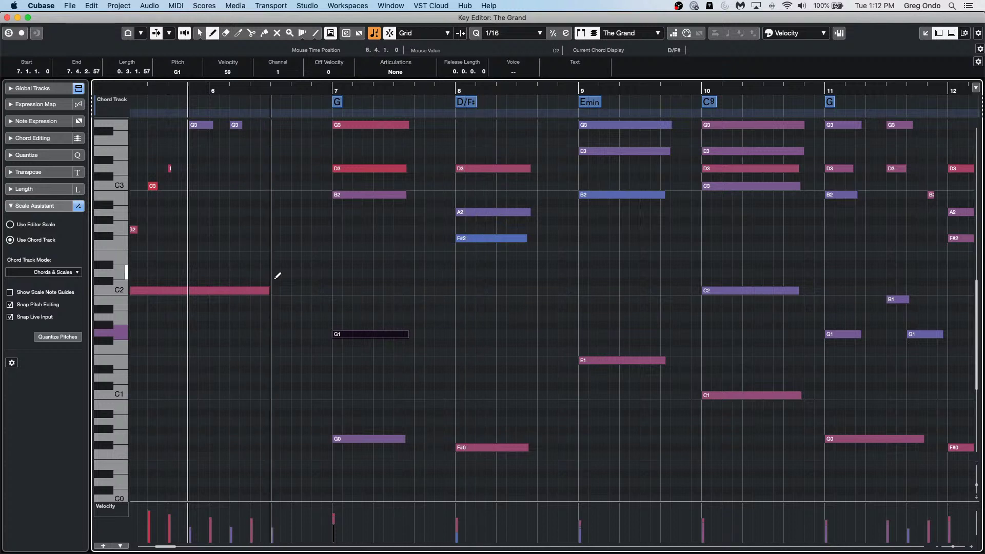
drag(339, 290, 553, 303)
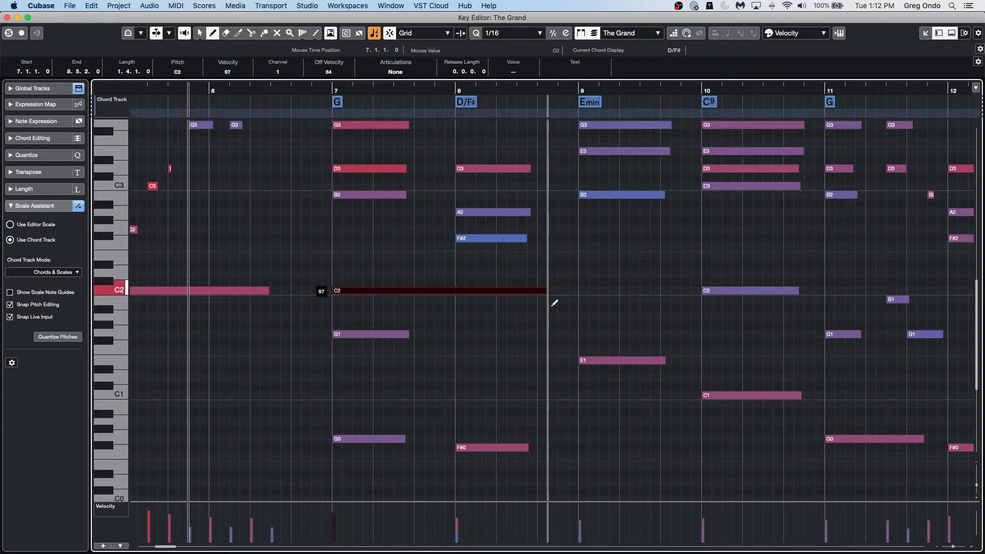
key(BackSpace)
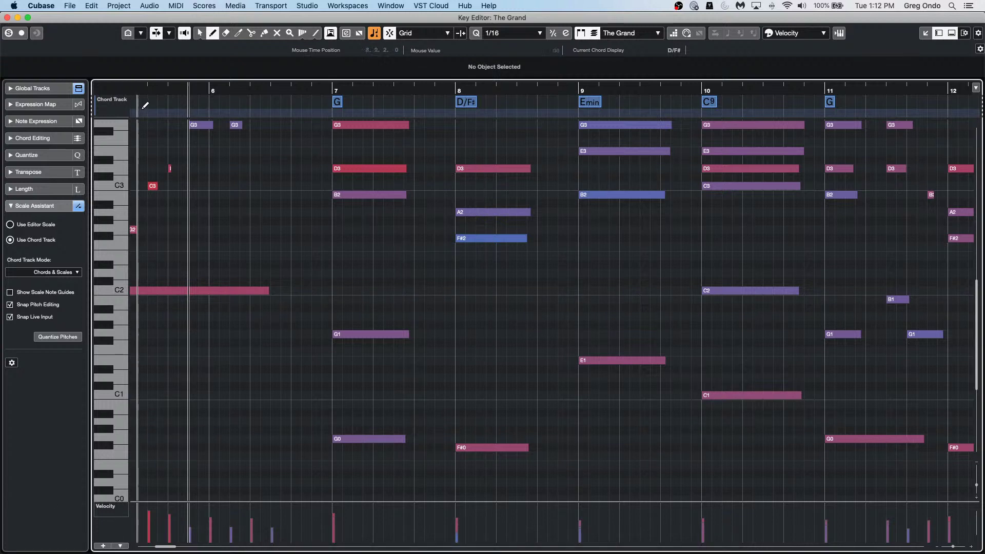
Try the pitch visibility filters for pitches with events and pitches from the Scale Assistant, and restore the full keyboard display
click(142, 34)
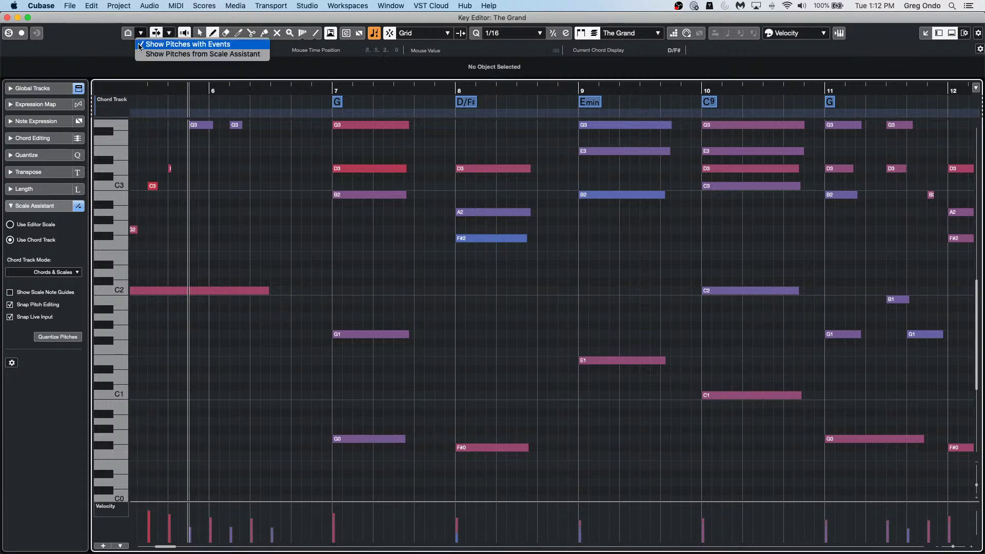
key(Escape)
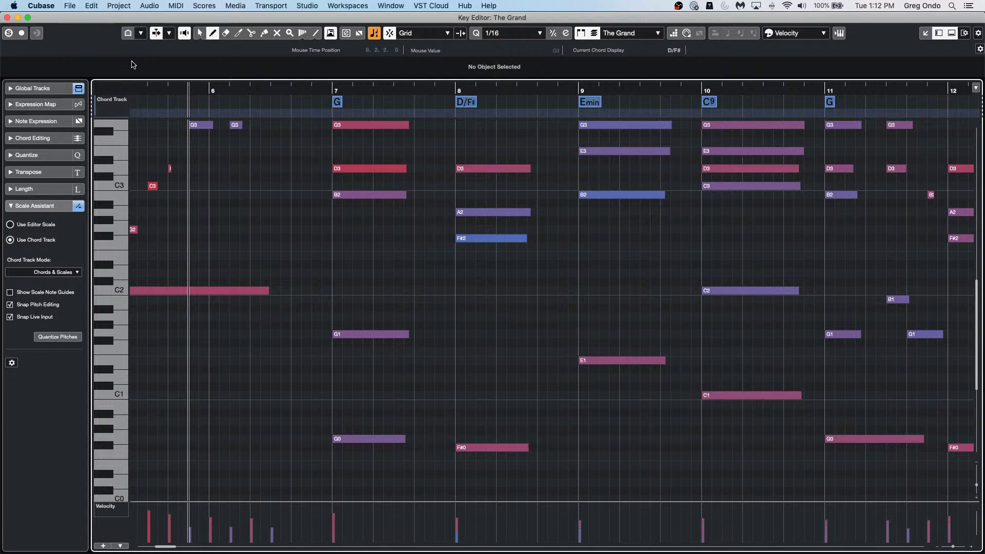
click(129, 34)
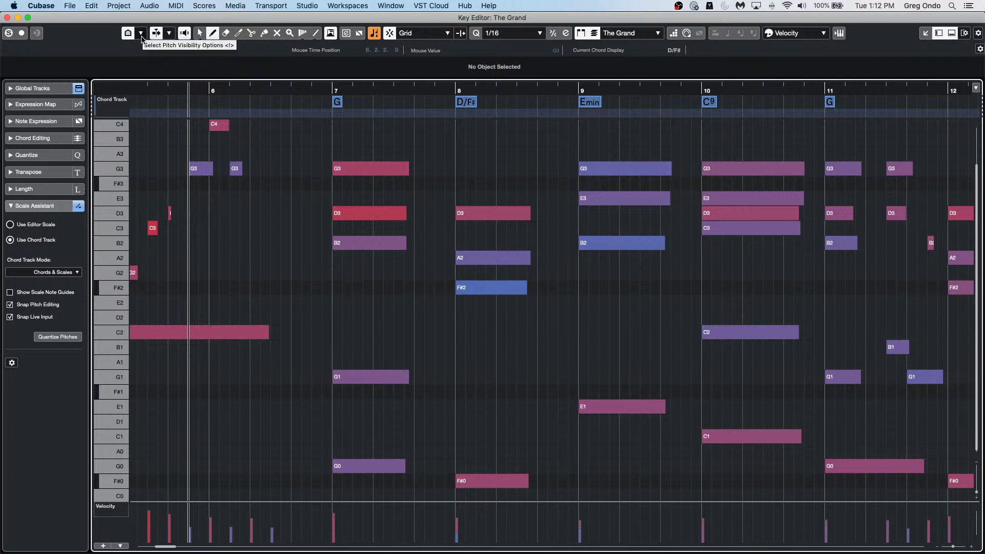
click(141, 34)
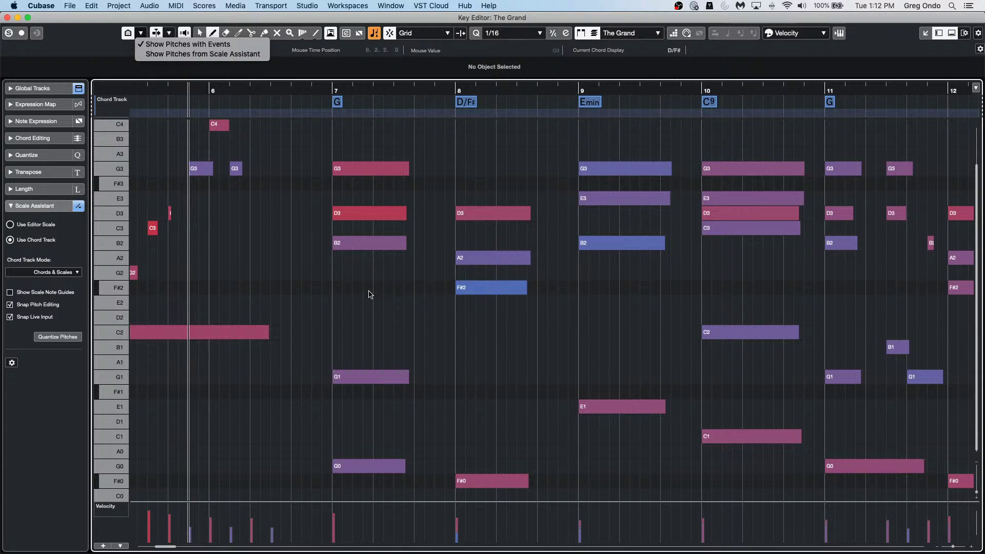
click(209, 55)
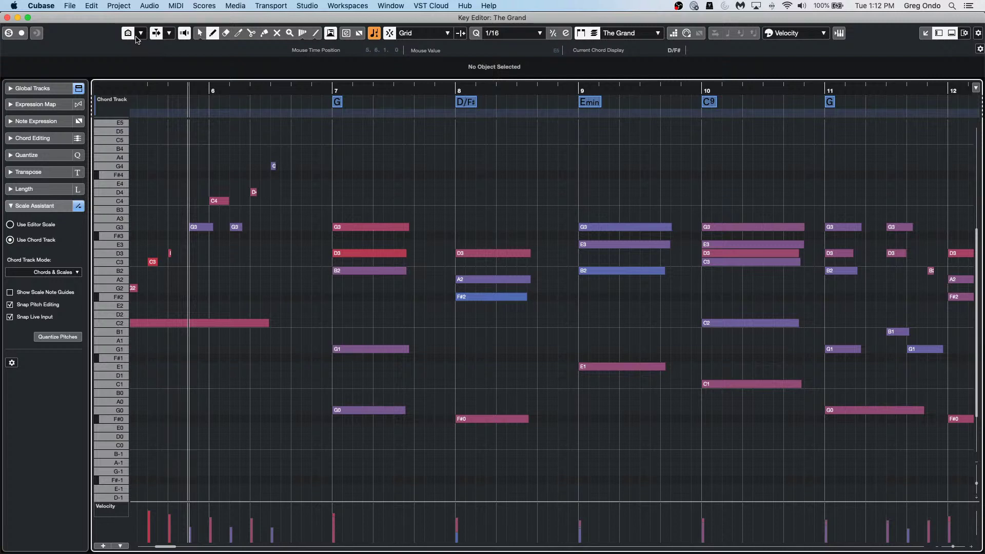
key(shift+h)
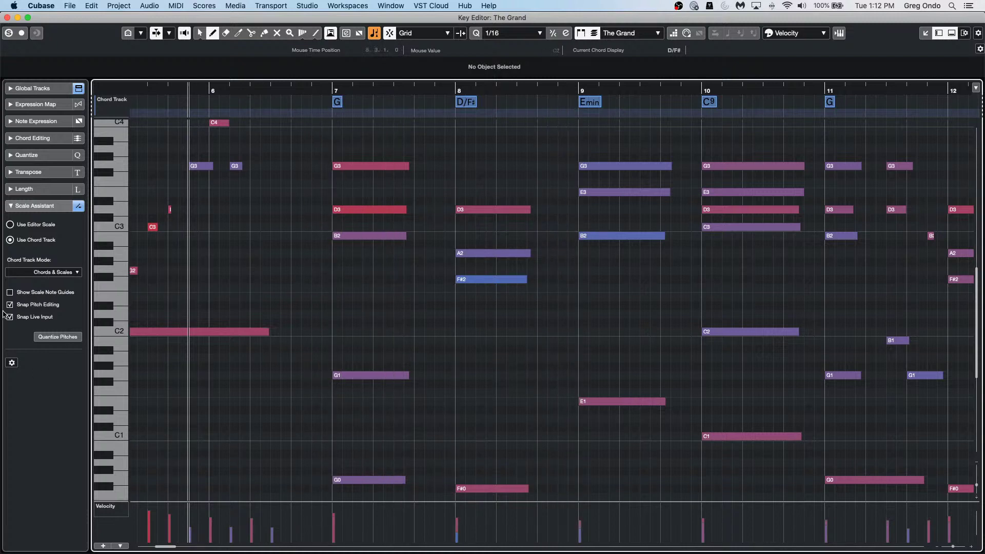
Turn off Snap Pitch Editing and Snap Live Input, and look over the Chord Track Mode choices
click(9, 305)
click(9, 318)
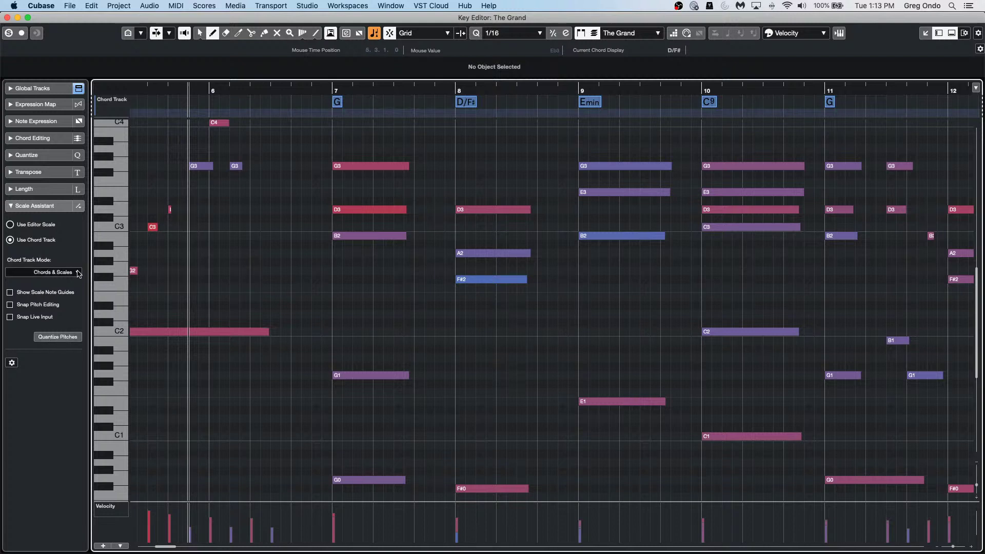
click(79, 273)
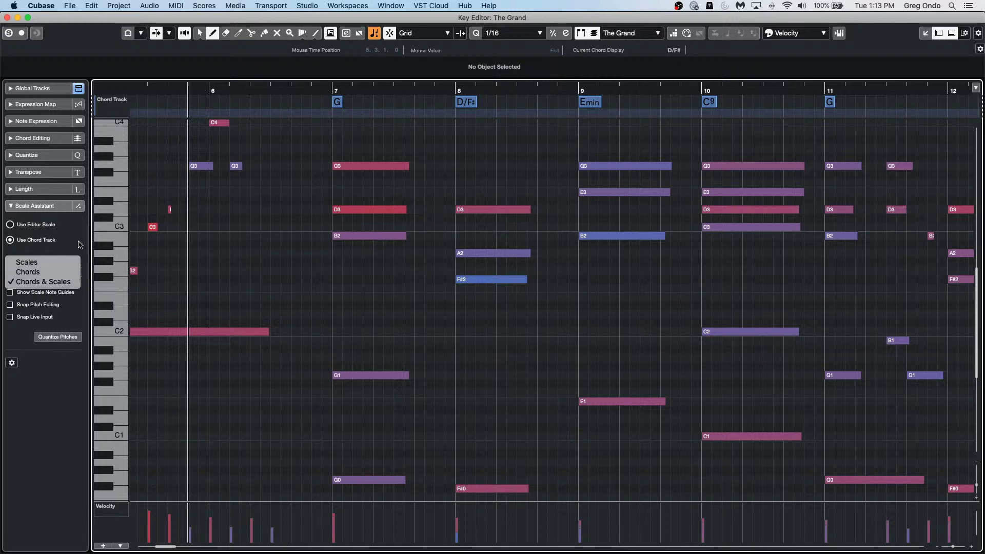
key(Escape)
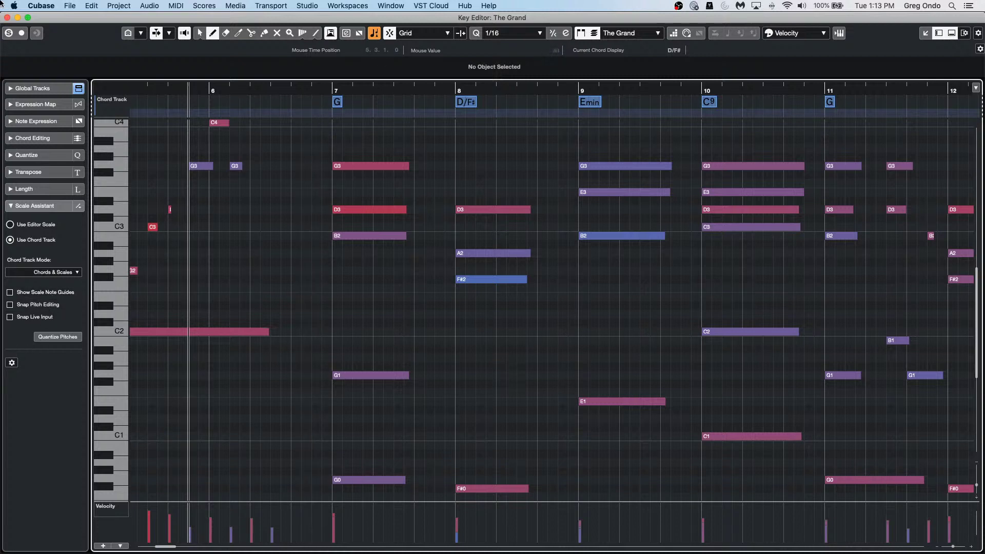
Close the separate Key Editor window and enlarge the project's track area above the lower editor
click(7, 17)
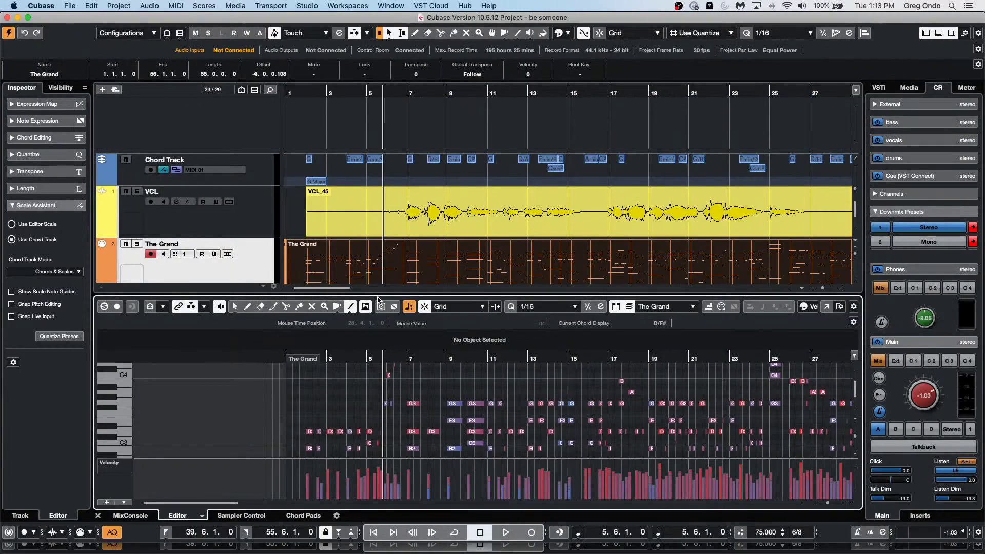
drag(378, 297, 379, 339)
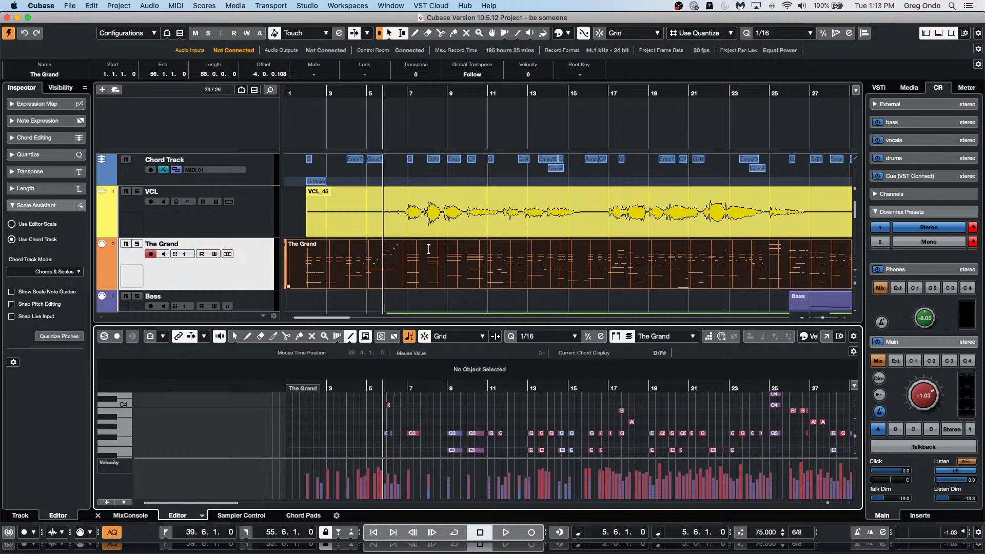
scroll(426, 223, down, 1)
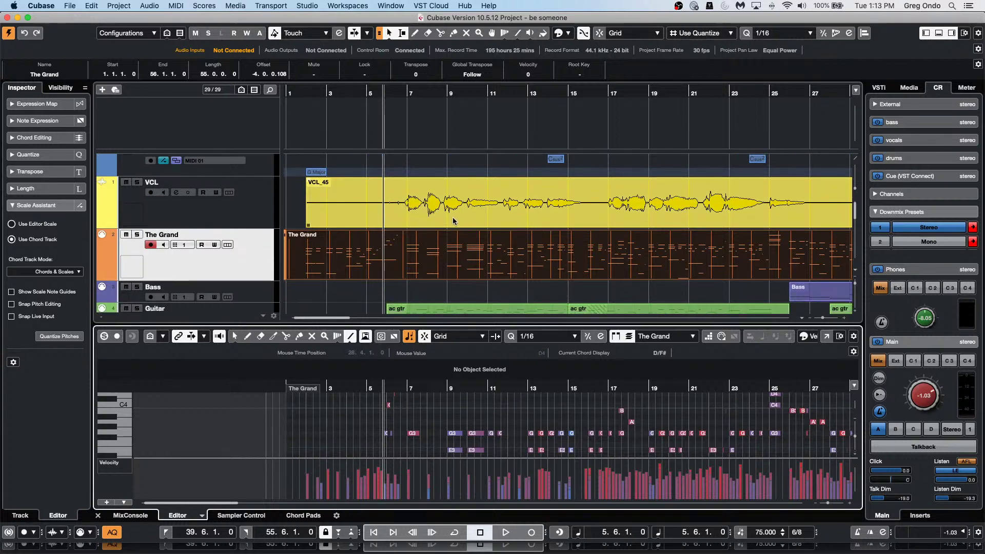
Play the vocal and piano from bar 5 into bar 10, and select the VCL_45 vocal event
key(space)
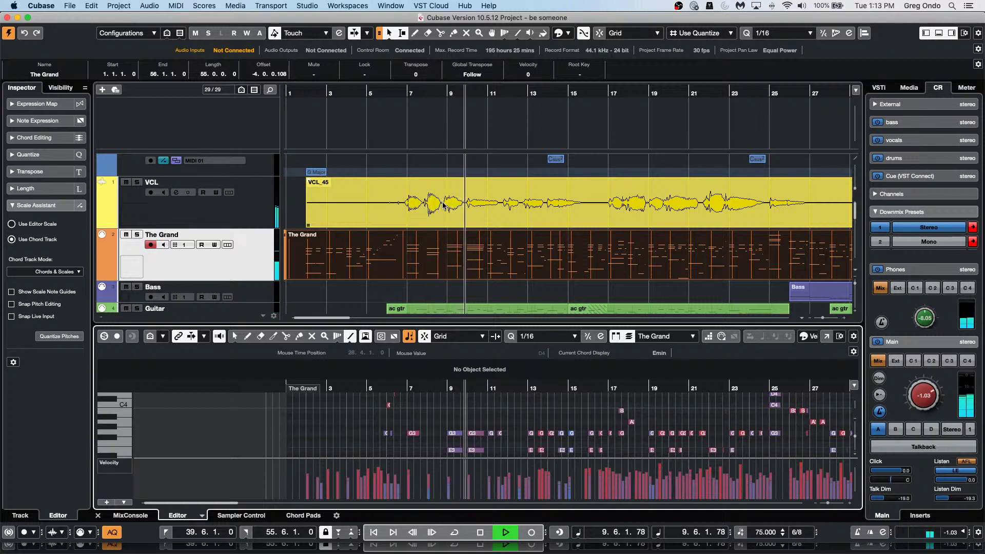
key(space)
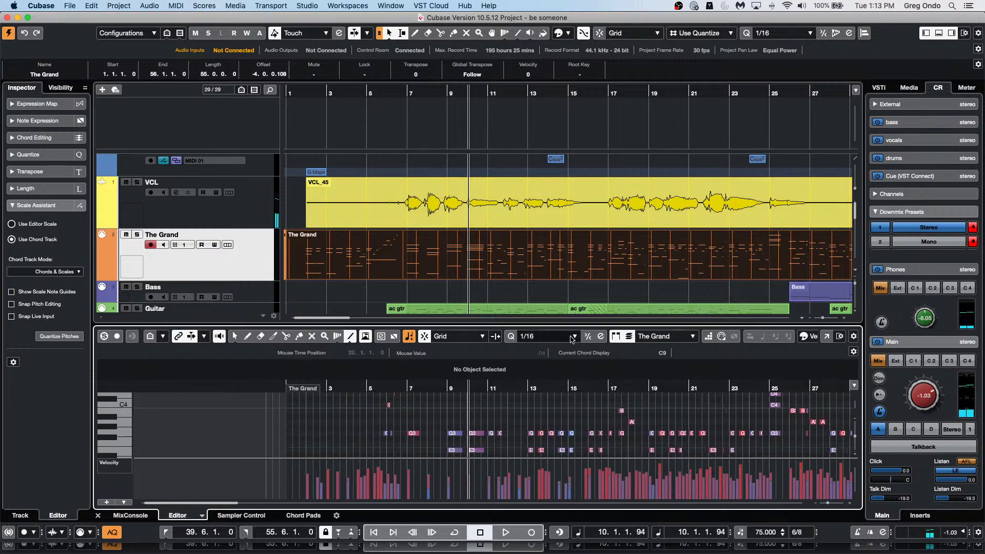
click(450, 212)
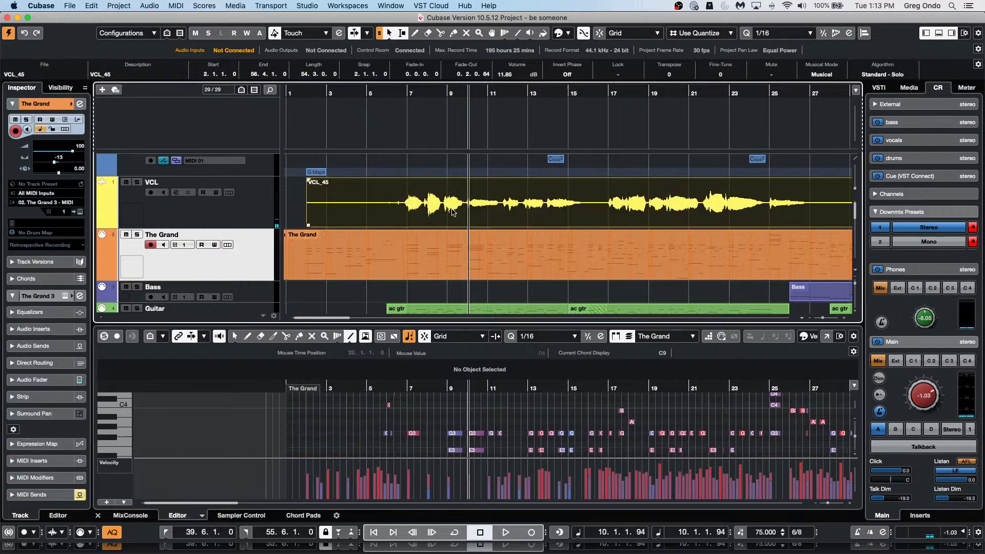
Select the VCL track and load the Pitch Correct effect into its second insert slot
click(827, 337)
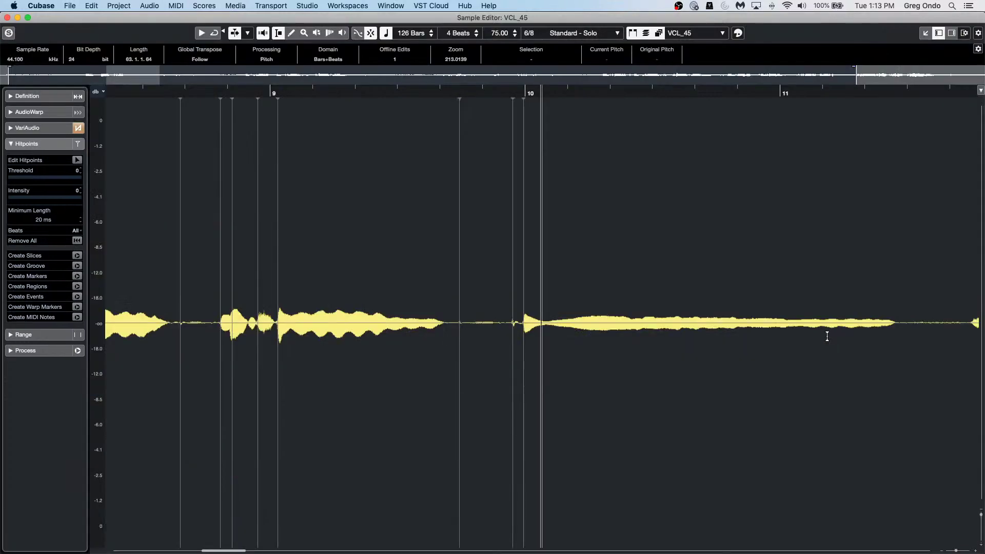
click(7, 18)
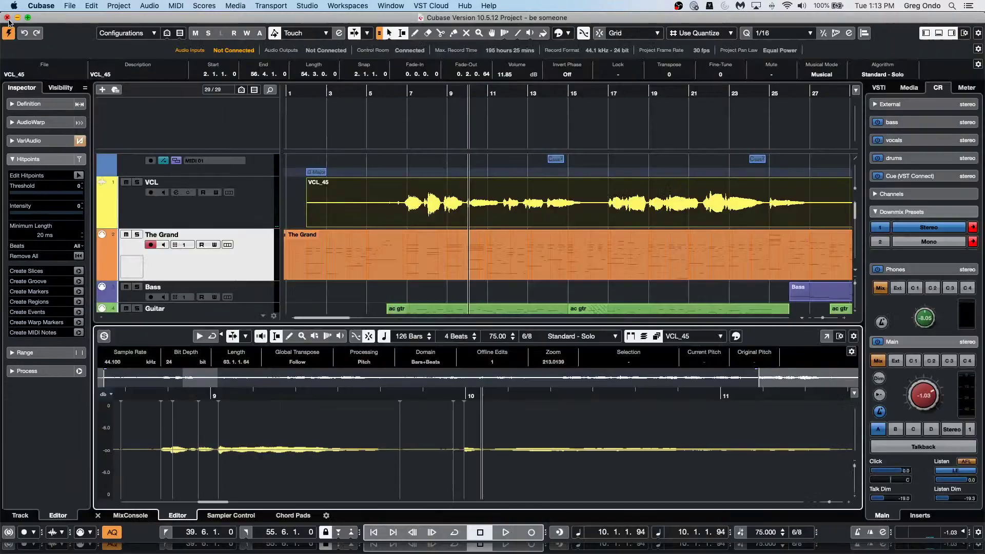
click(224, 224)
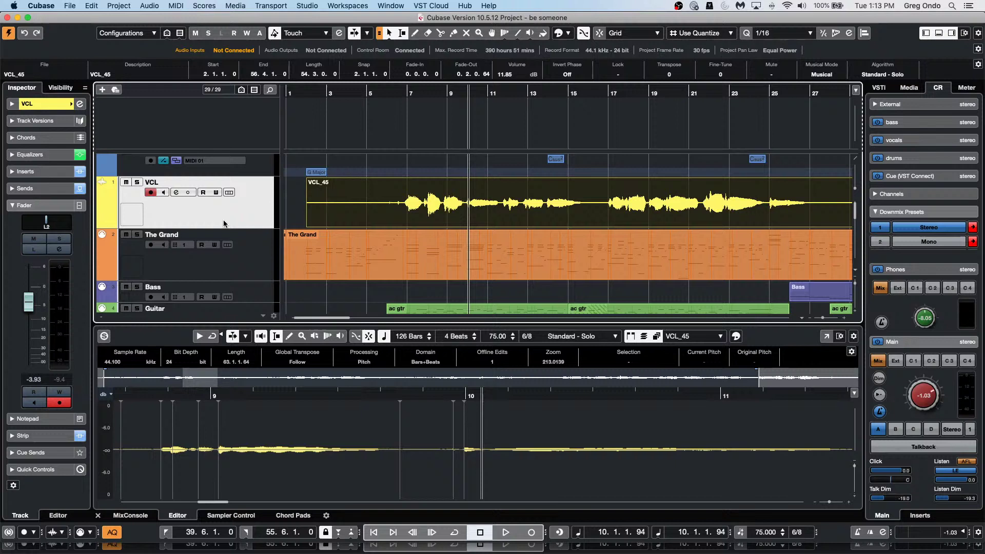
click(35, 171)
click(46, 205)
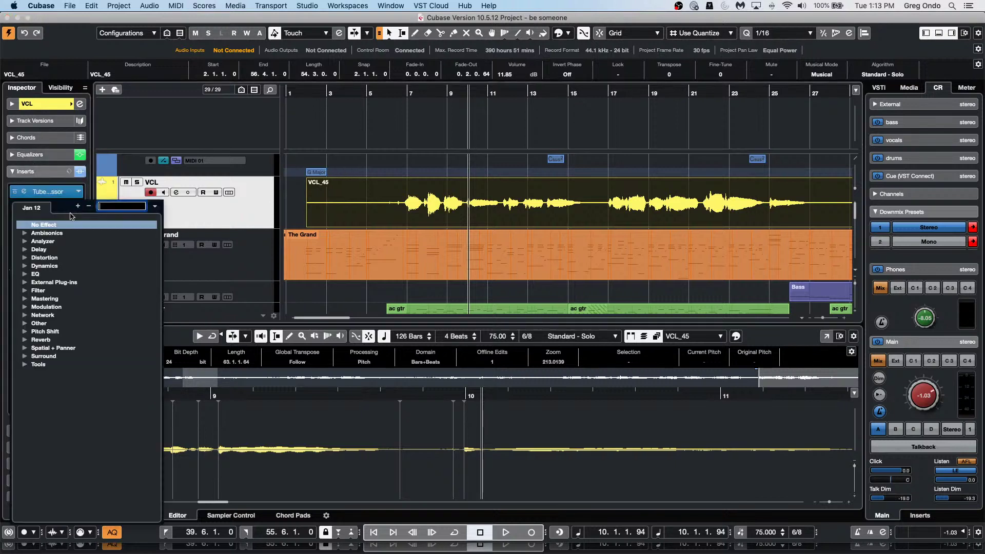
click(25, 332)
click(59, 348)
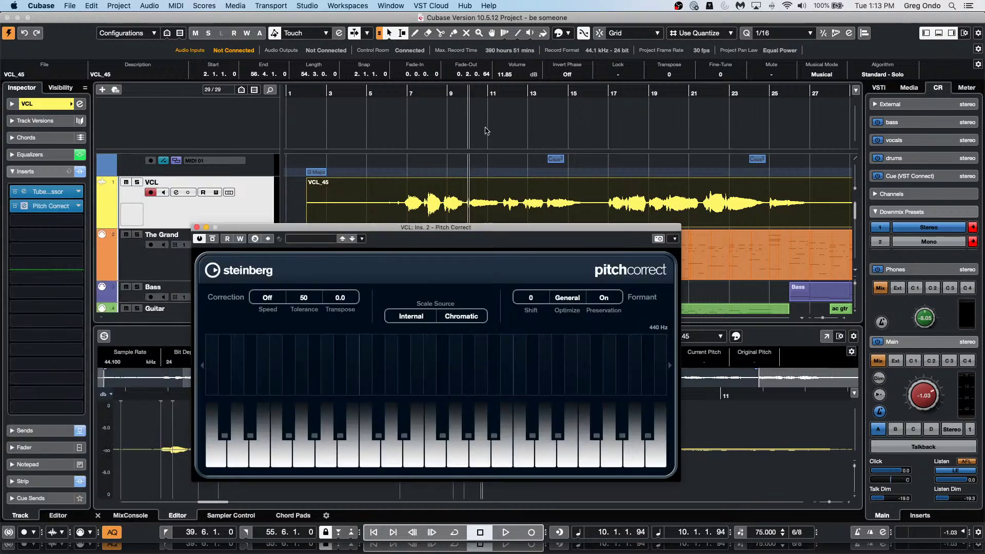
Play the vocal from bar 8 with Pitch Correct active and set its formant Shift to 2
click(436, 92)
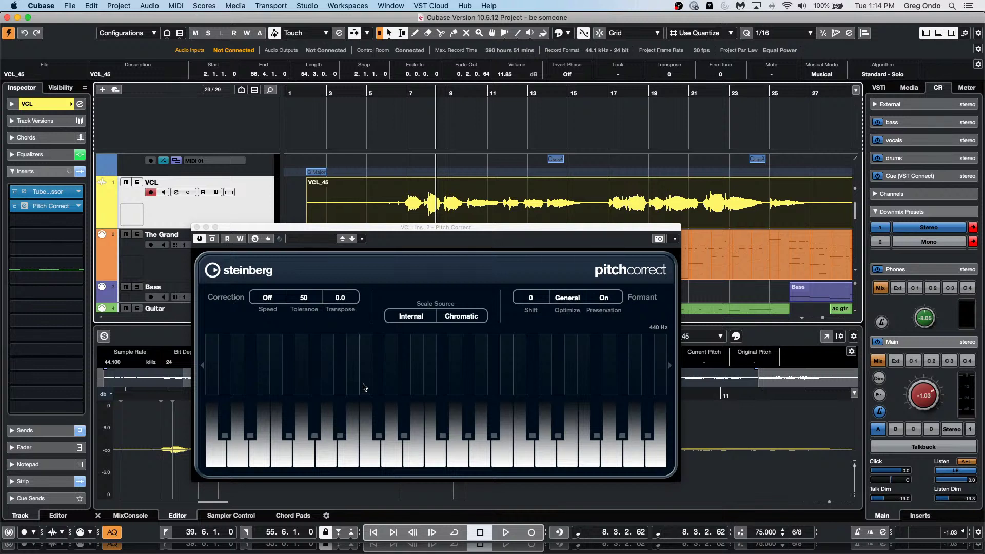
key(space)
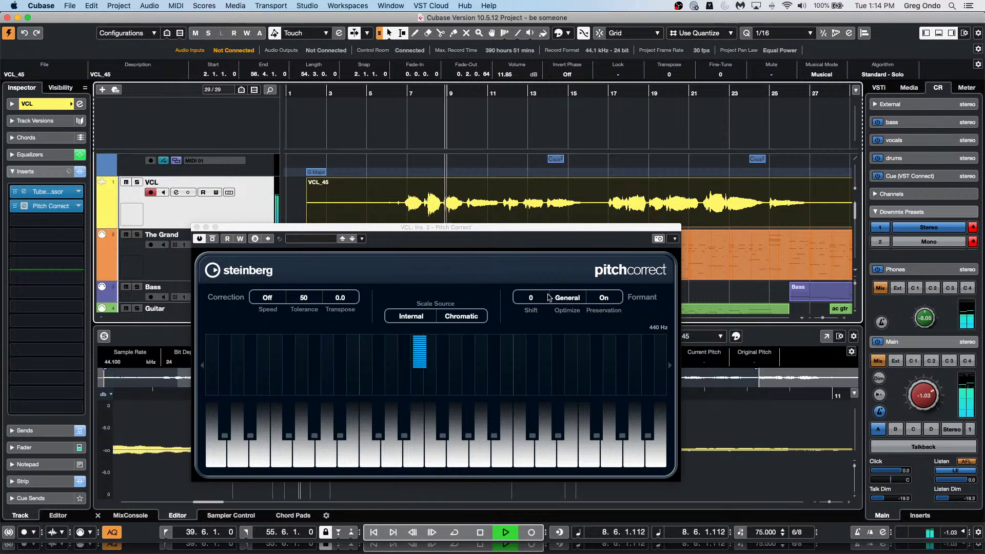
mouse_move(530, 299)
mouse_down()
mouse_move(530, 277)
mouse_move(530, 312)
mouse_move(530, 297)
mouse_up()
key(super+space)
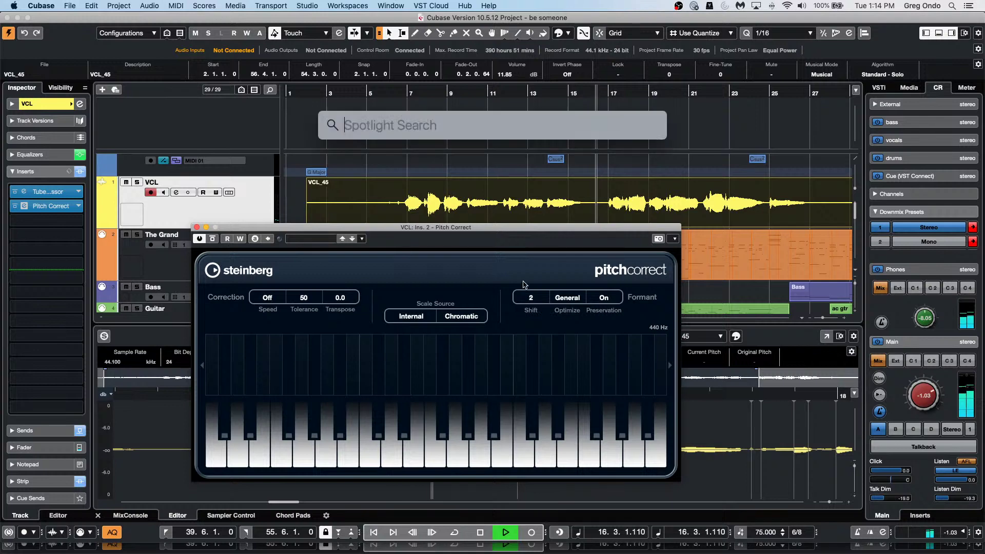
click(508, 159)
key(space)
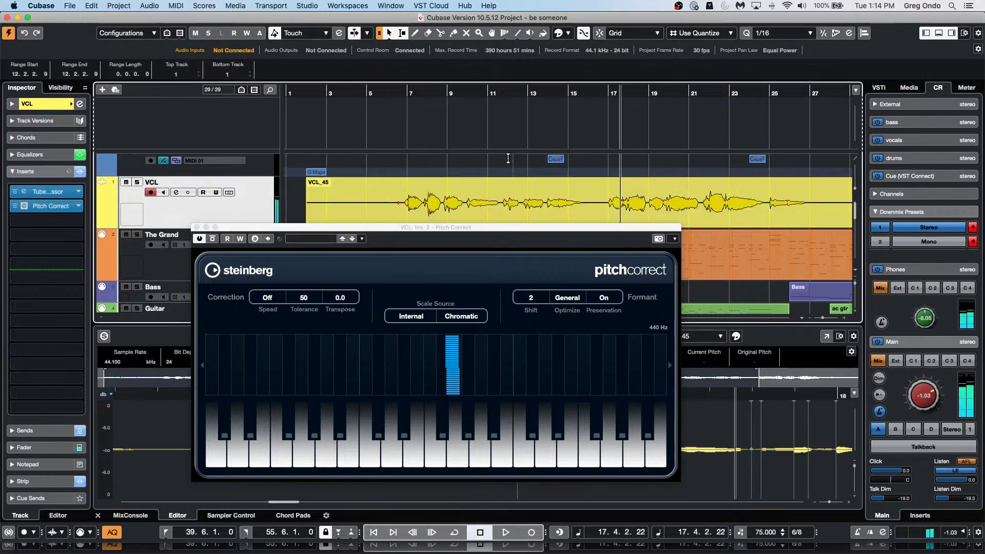
Close the Pitch Correct window and remove the effect from the VCL track's inserts
click(197, 227)
drag(25, 200, 259, 213)
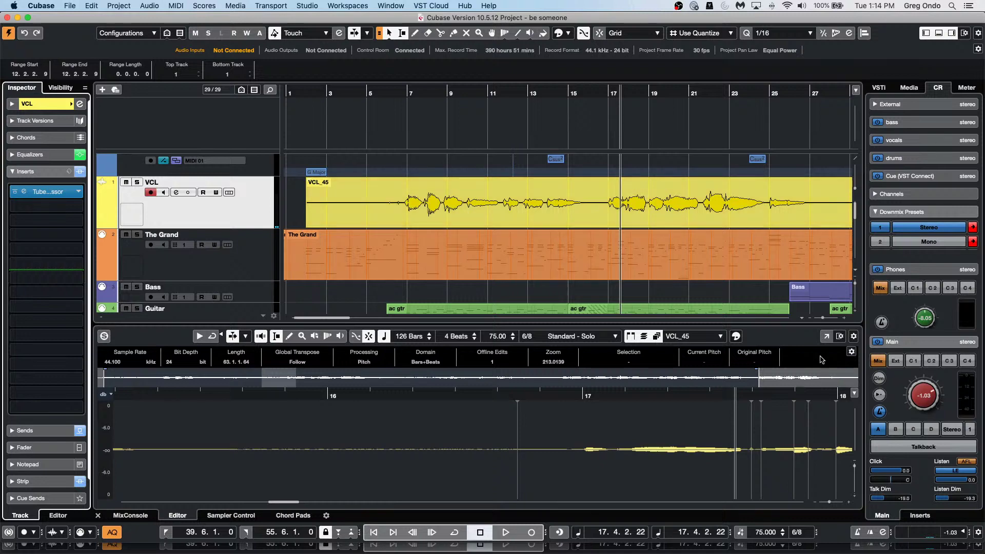
Open VCL_45 in a separate Sample Editor window and activate VariAudio editing
click(827, 337)
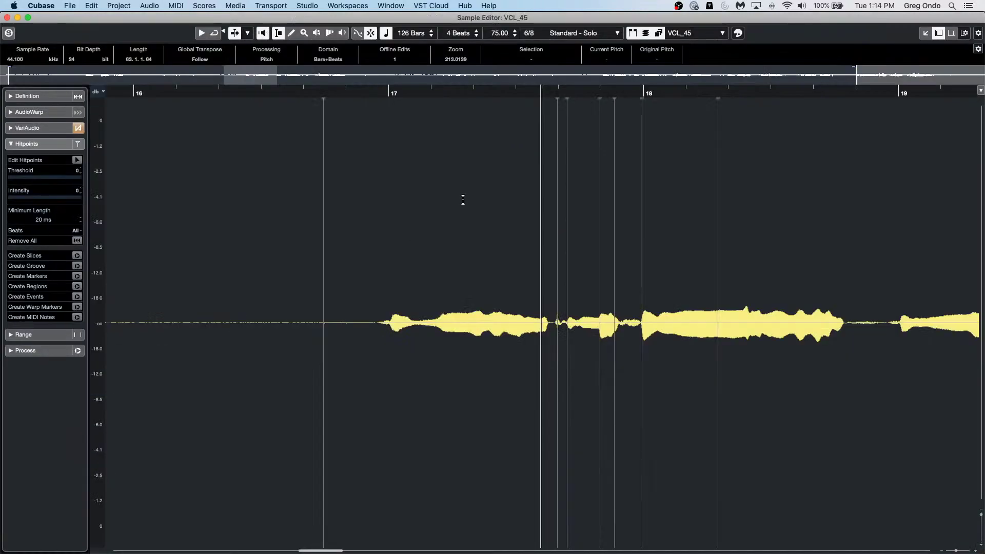
click(41, 128)
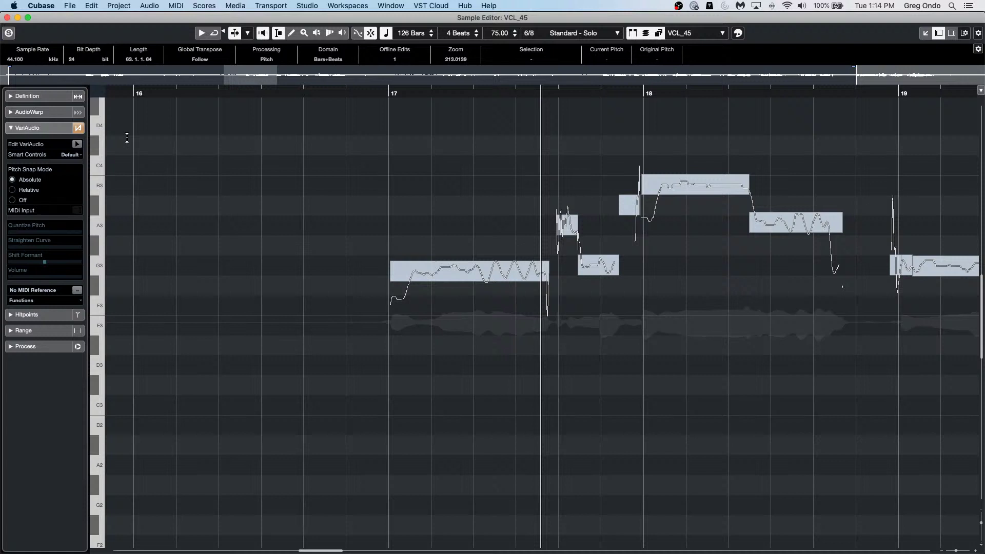
click(78, 145)
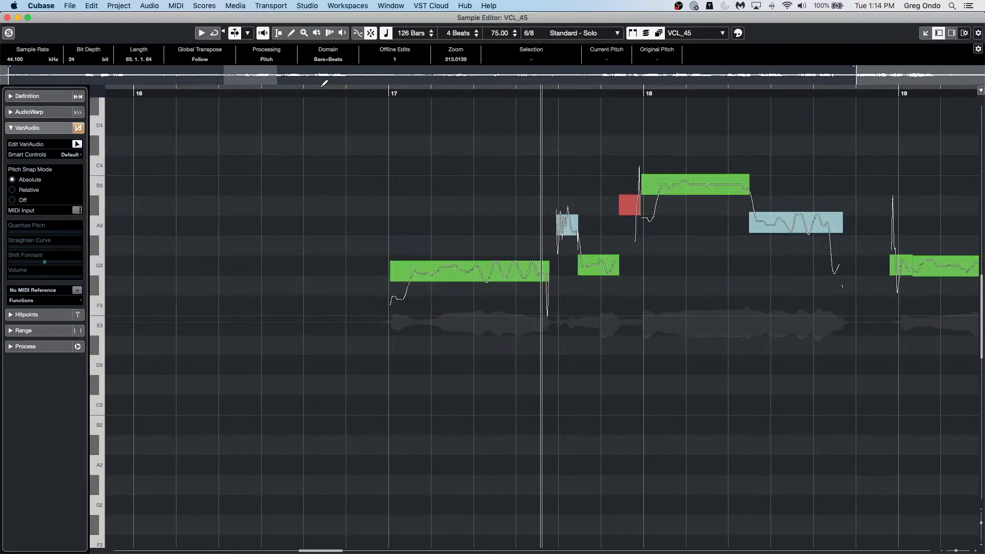
Display the vocal segments of bars 3 to 19 and look over the colour scheme choices without changing the Chord Track setting
scroll(398, 142, up, 3)
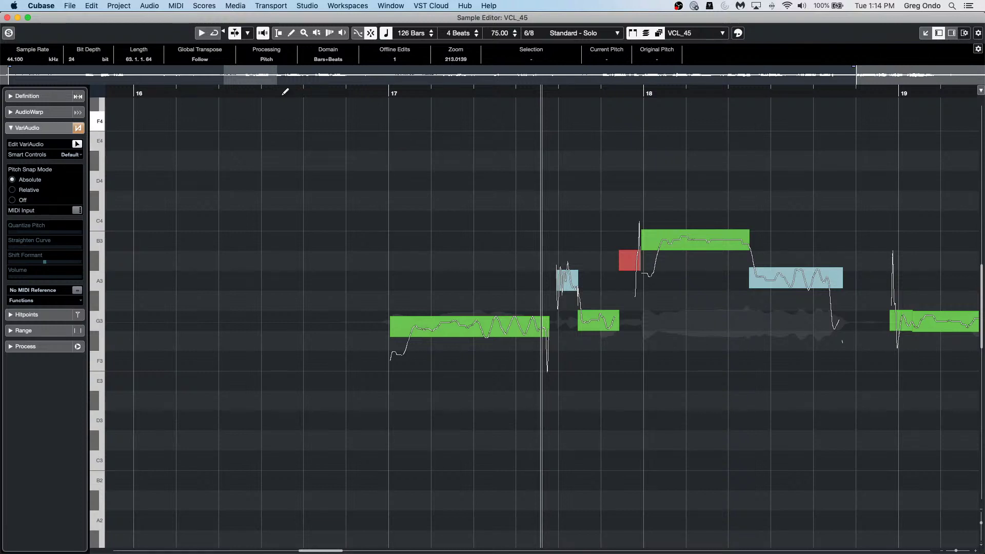
drag(326, 87, 302, 133)
scroll(610, 486, down, 2)
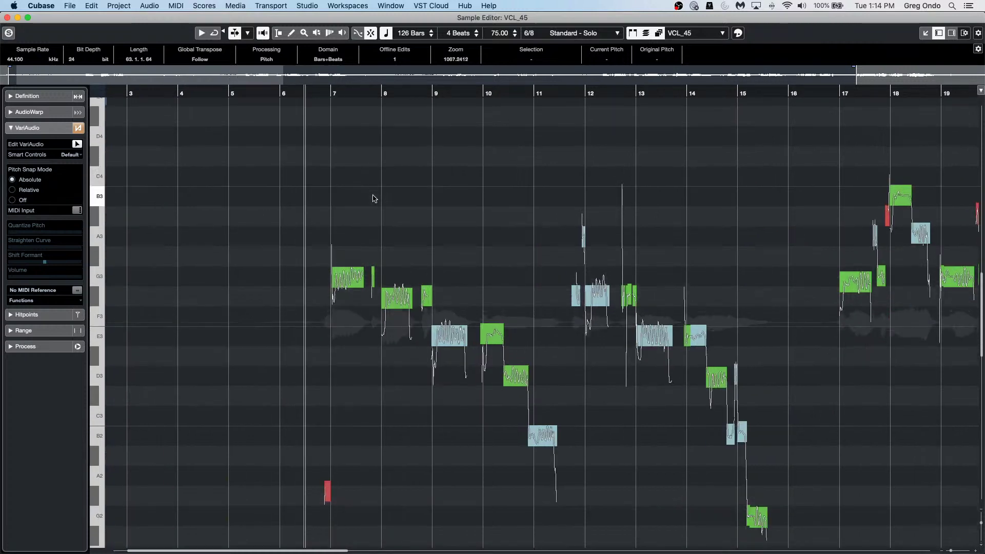
click(739, 34)
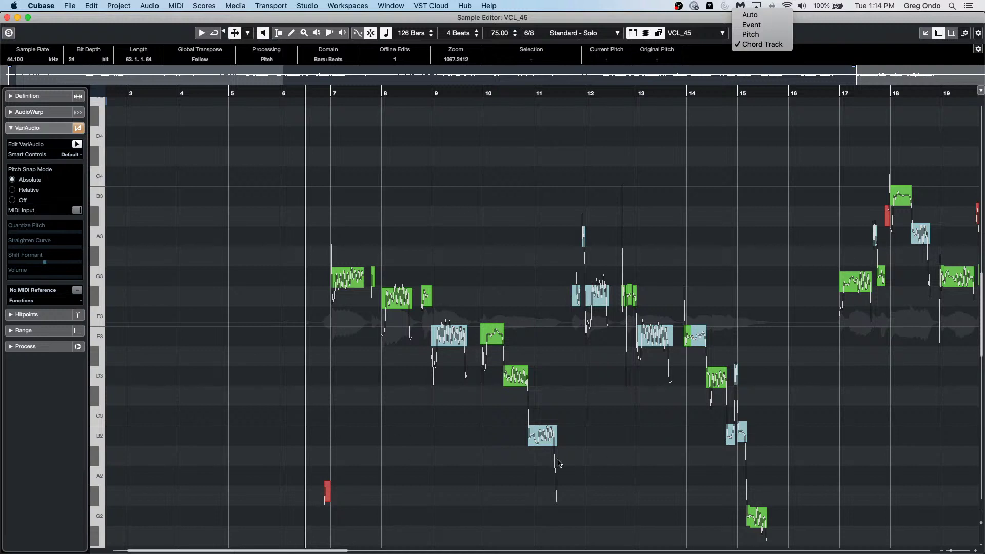
click(527, 226)
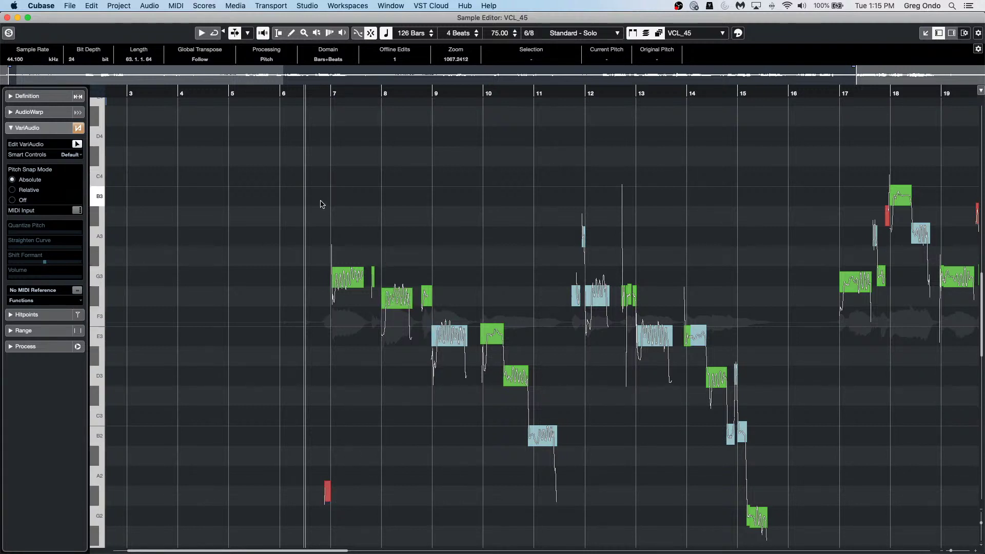
Set Quantize Pitch and Straighten Curve to 100% for the vocal segments between bars 6 and 15, and play them from bar 6
drag(307, 192, 803, 549)
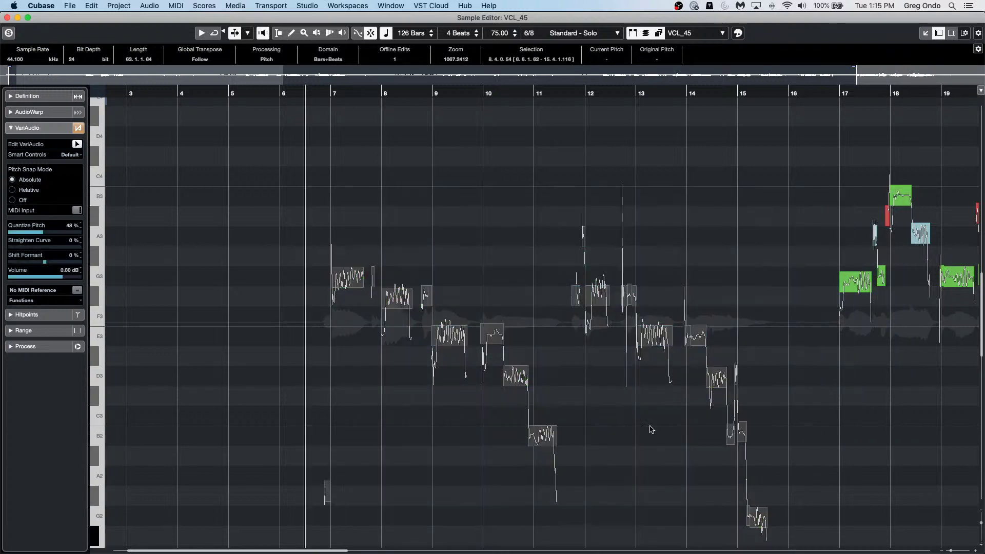
drag(346, 93, 345, 374)
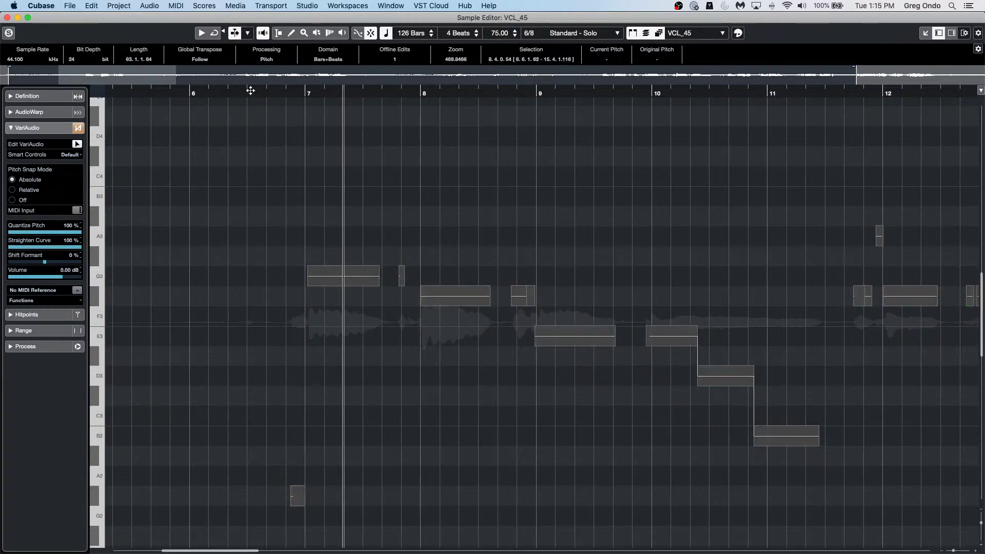
click(248, 89)
key(space)
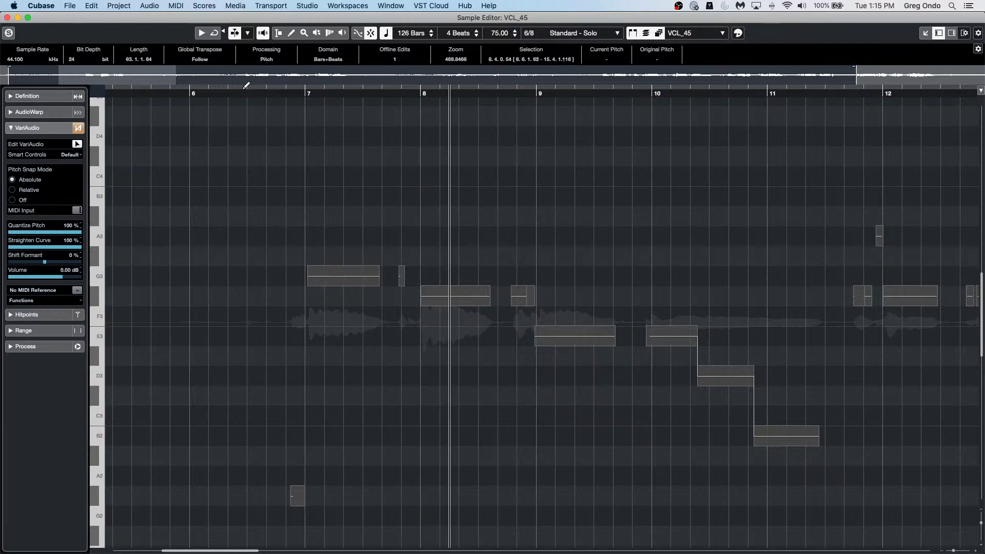
Undo the curve straightening and set the VariAudio Smart Controls to All
key(super+z)
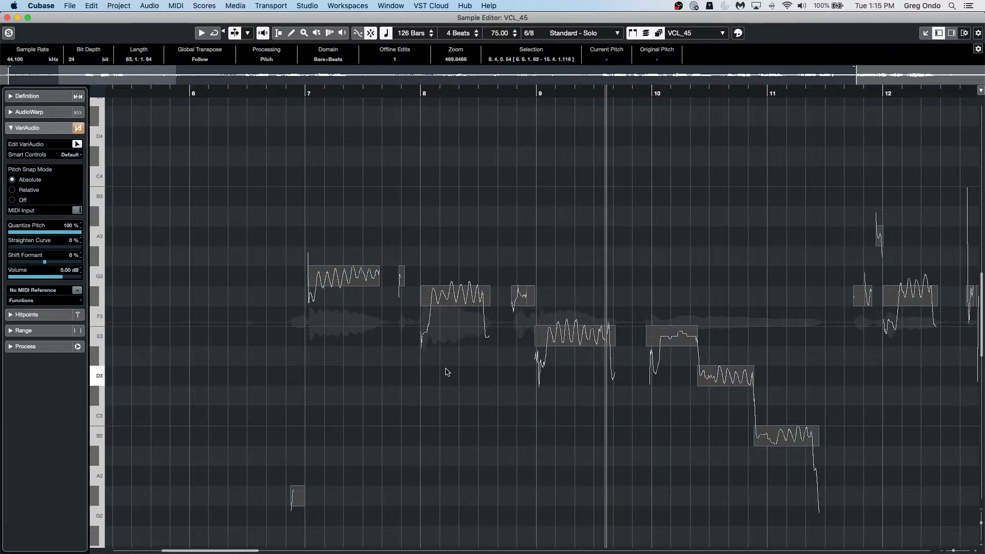
click(76, 155)
click(77, 164)
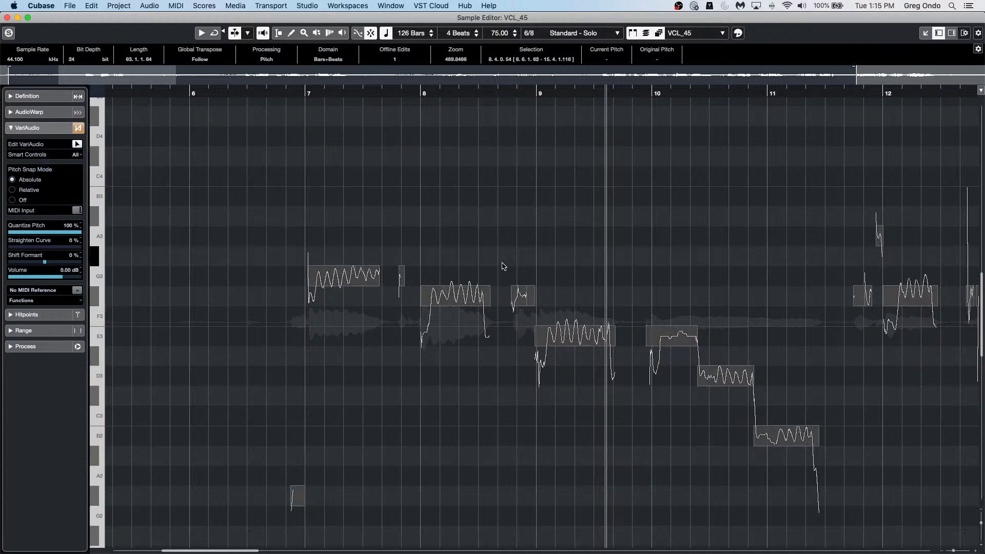
Tilt the pitch curve upward at the end and start of the F#3 segment at bar 8, and nudge the segment slightly lower
mouse_move(487, 304)
mouse_down()
mouse_move(487, 316)
mouse_move(487, 305)
mouse_up()
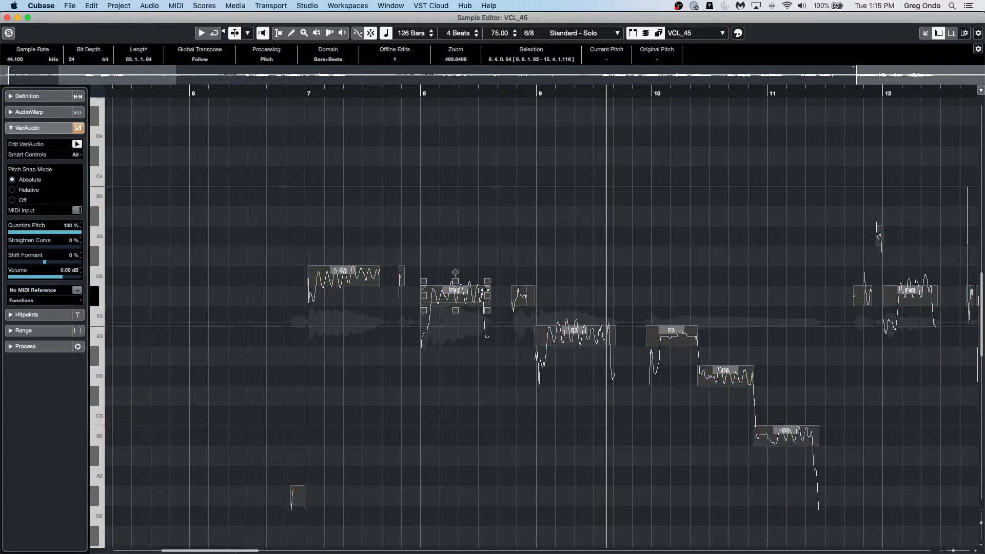
drag(465, 92, 467, 123)
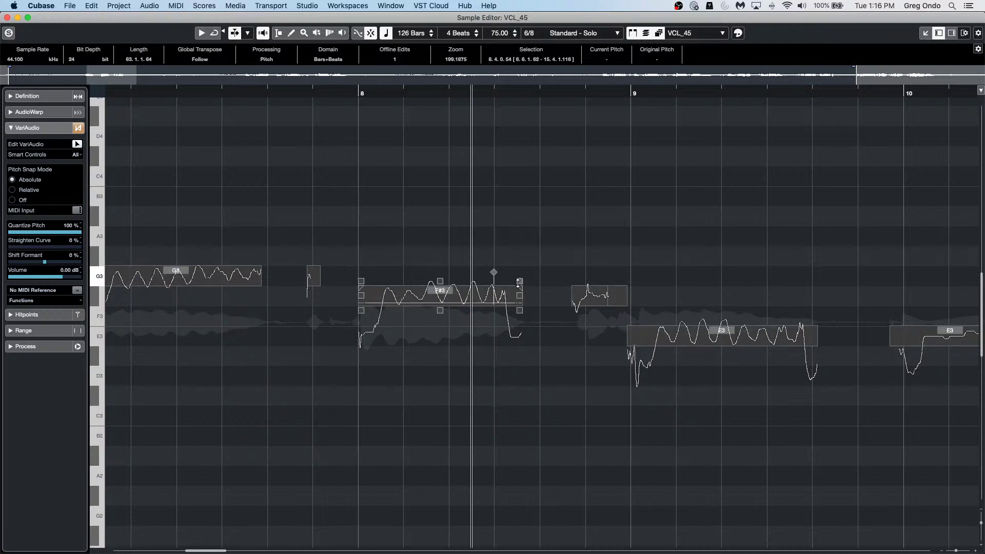
drag(518, 282, 519, 235)
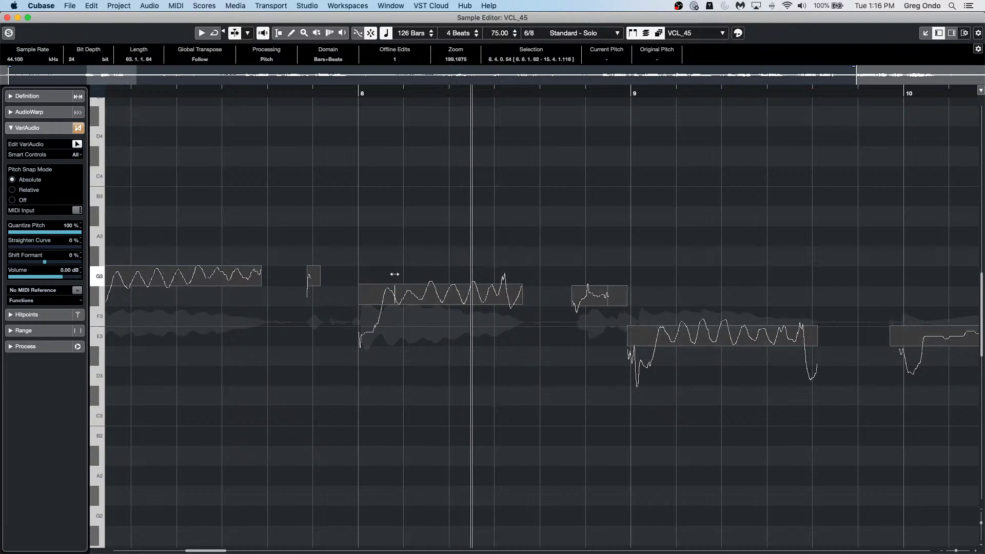
drag(362, 279, 359, 236)
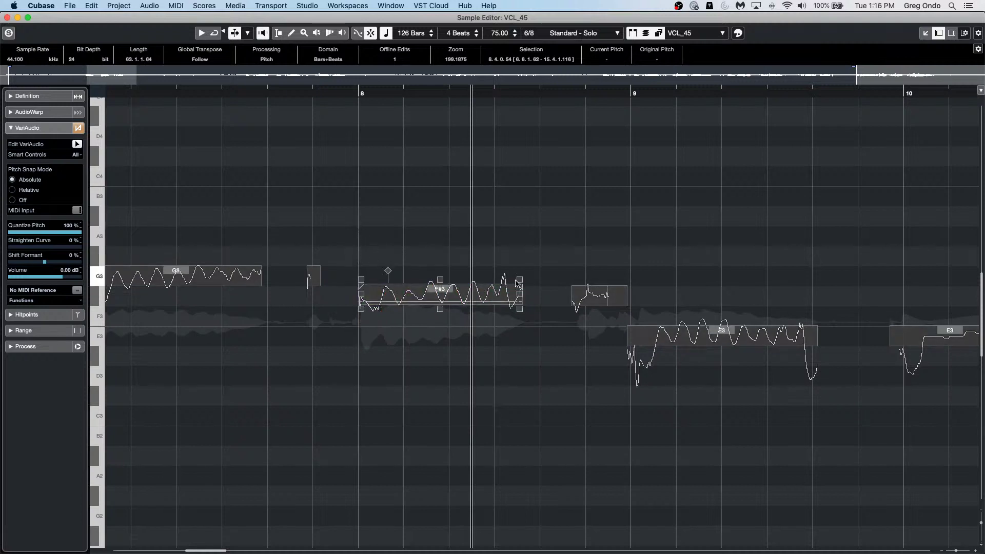
mouse_move(519, 281)
mouse_down()
mouse_move(517, 230)
mouse_move(517, 426)
mouse_move(517, 249)
mouse_move(517, 281)
mouse_up()
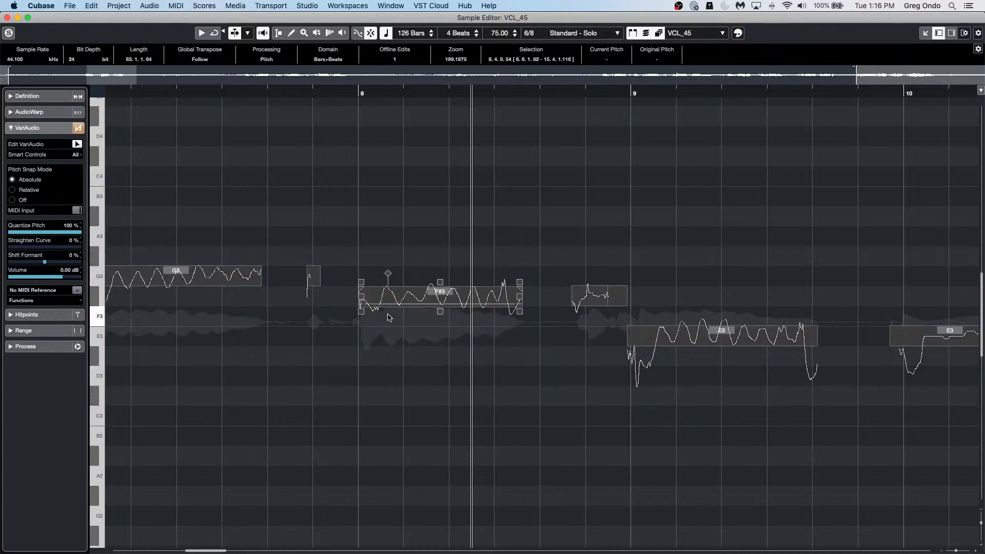
Try a Shift Formant of -17% on the selected segments, undo back through the pitch edits, and restore the quantized pitch and tilts
mouse_move(363, 317)
drag(361, 313, 362, 322)
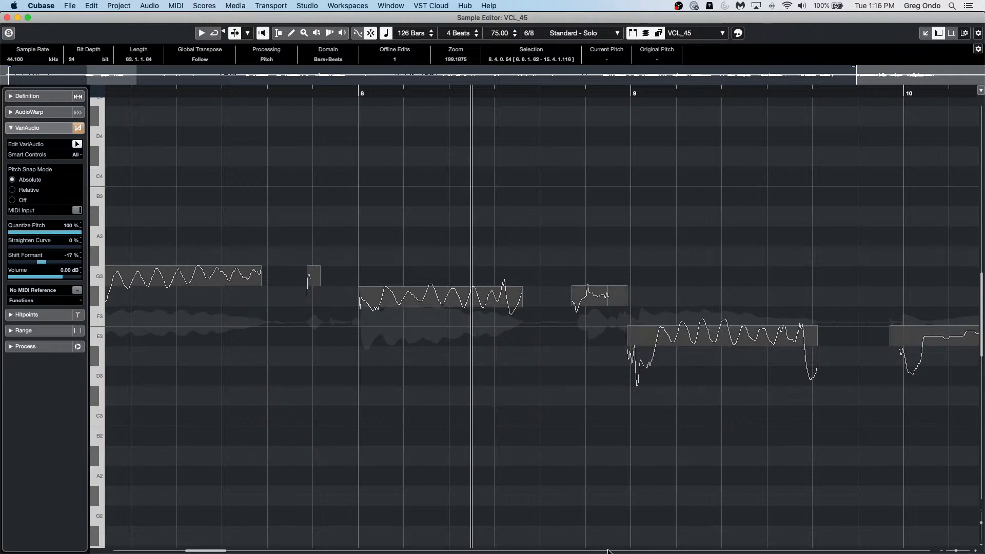
key(super+z)
key(super+z)
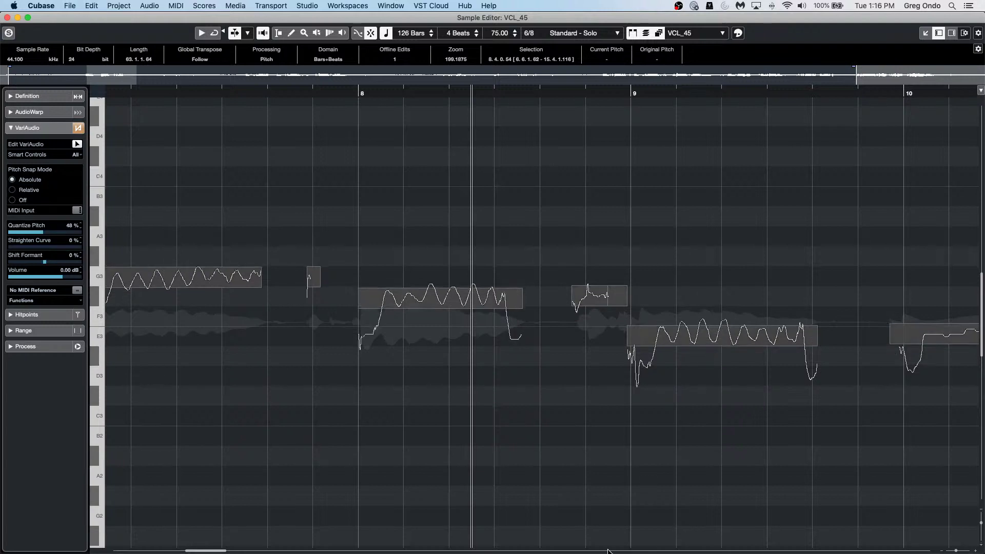
key(super+shift+z)
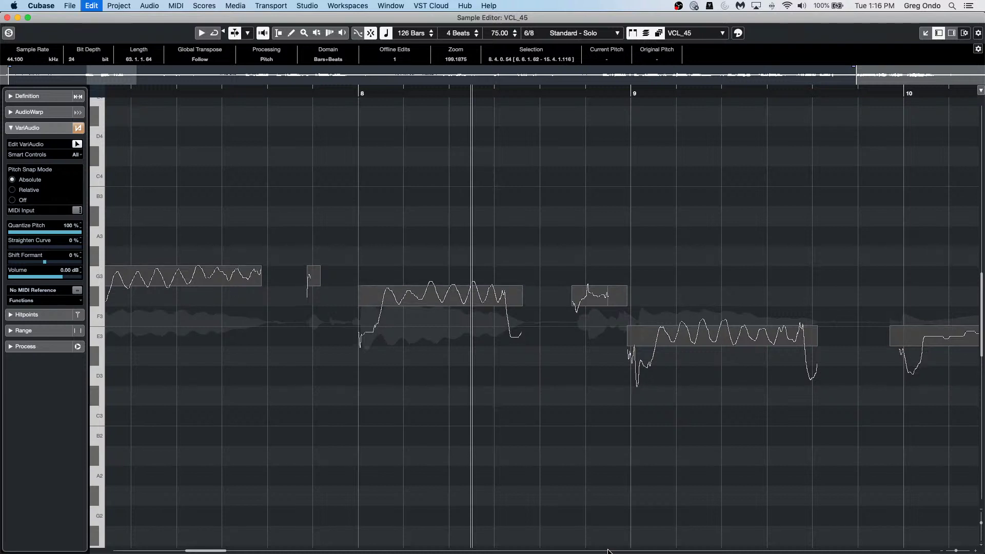
key(super+z)
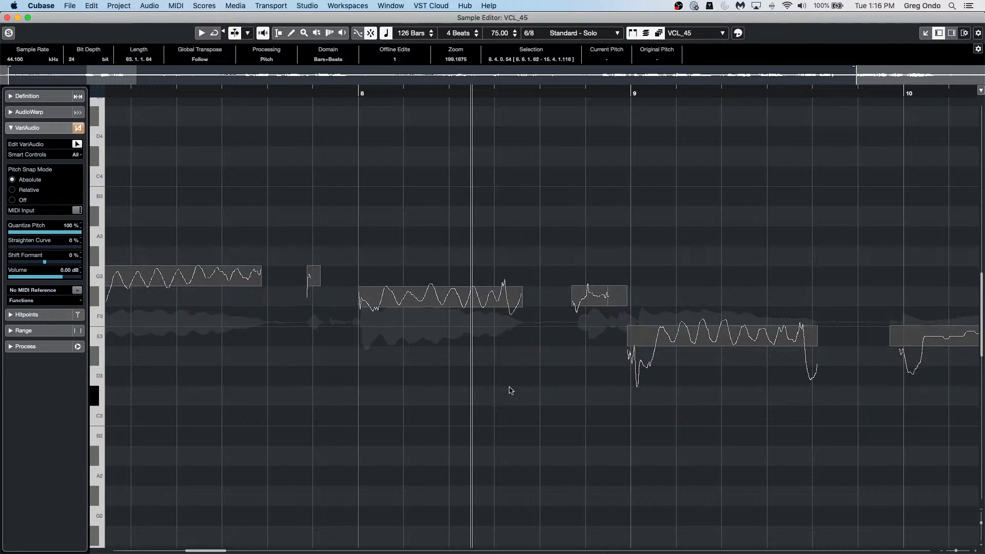
Close the Sample Editor window, increase the Chord Track's height in the project, and place the project cursor just before bar 9
click(7, 17)
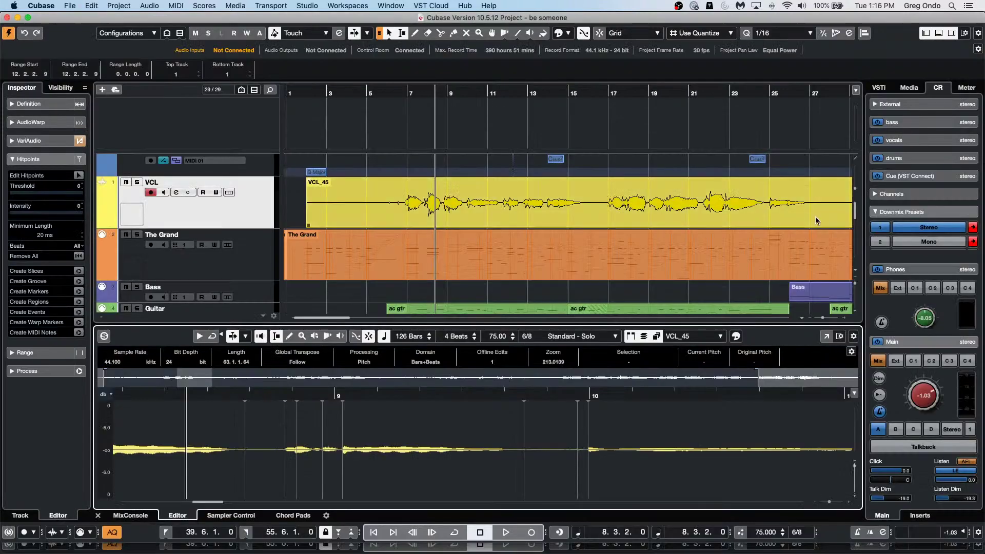
drag(392, 94, 396, 76)
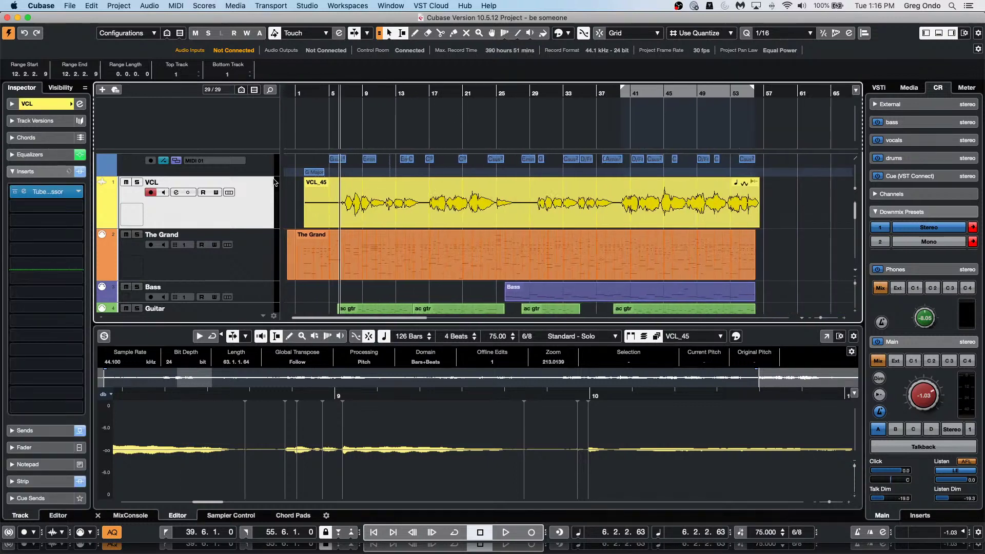
drag(257, 175, 258, 188)
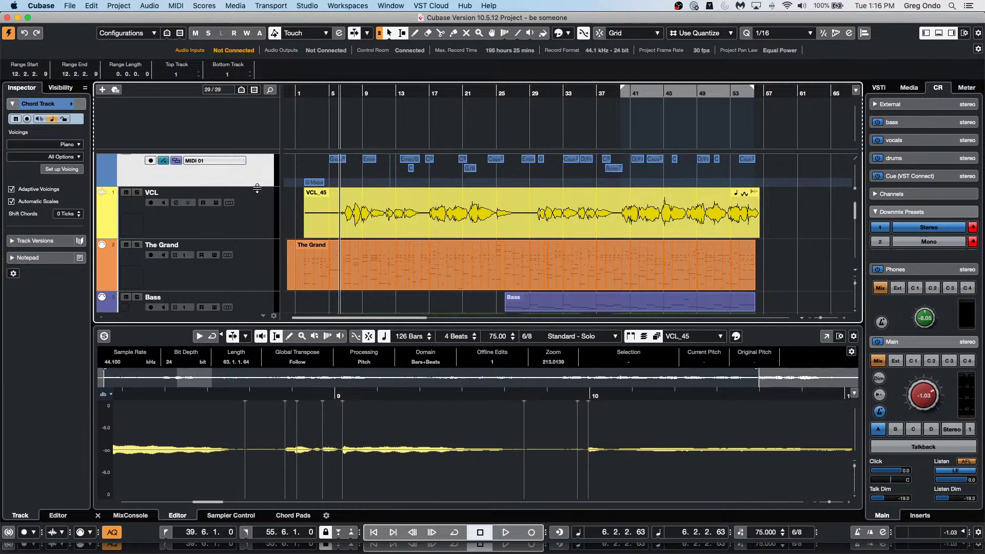
click(361, 92)
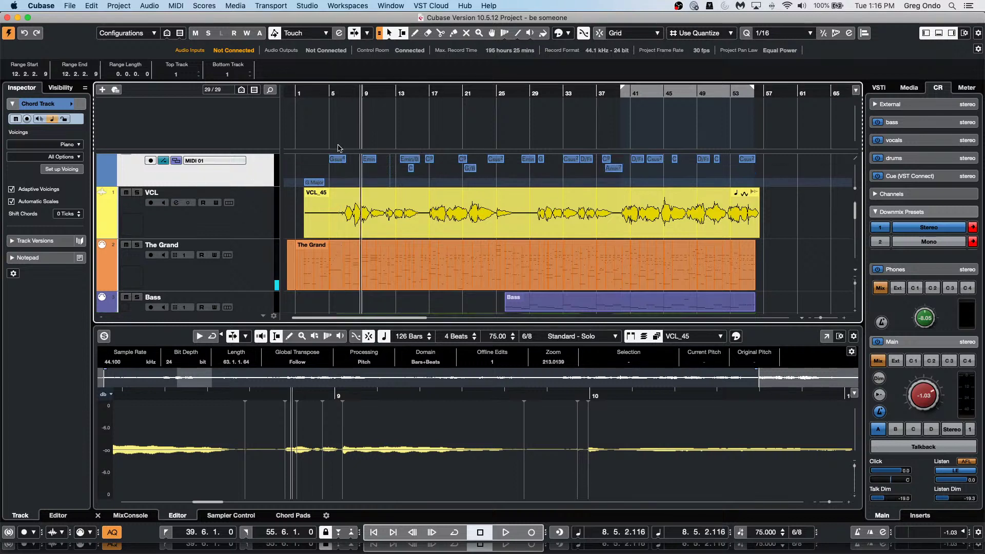
Play the VCL vocal from just before bar 9 through bar 11 with the Chord Track in view
scroll(331, 170, up, 1)
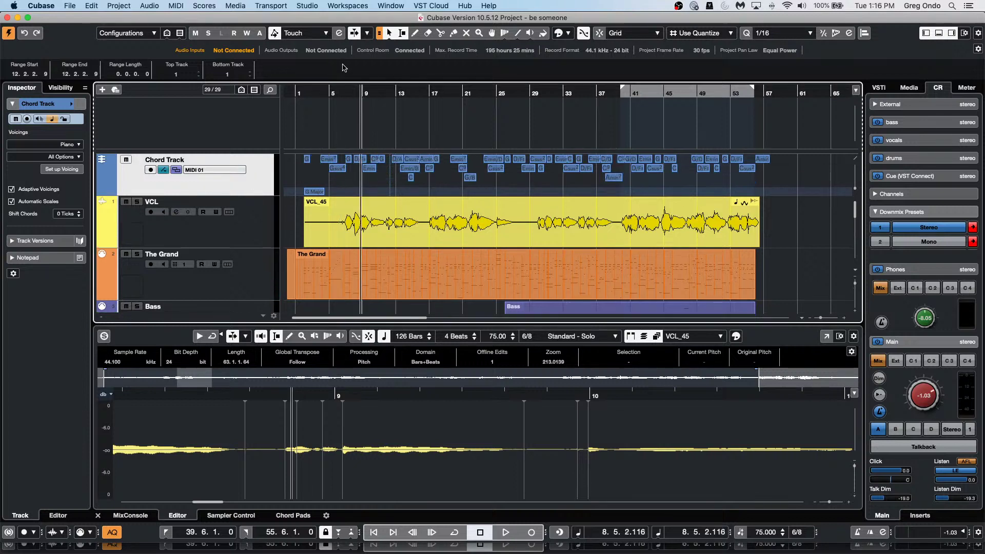
click(418, 244)
key(space)
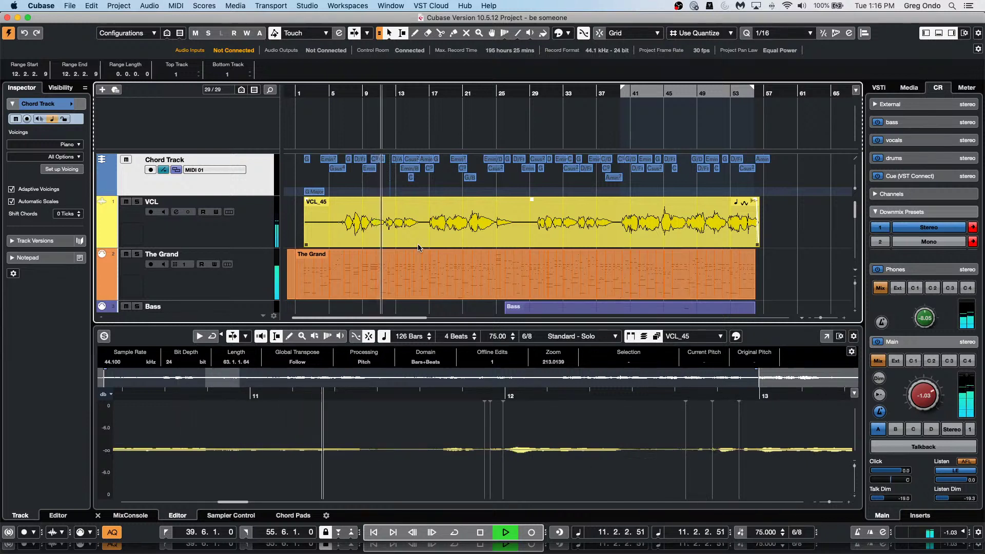
key(space)
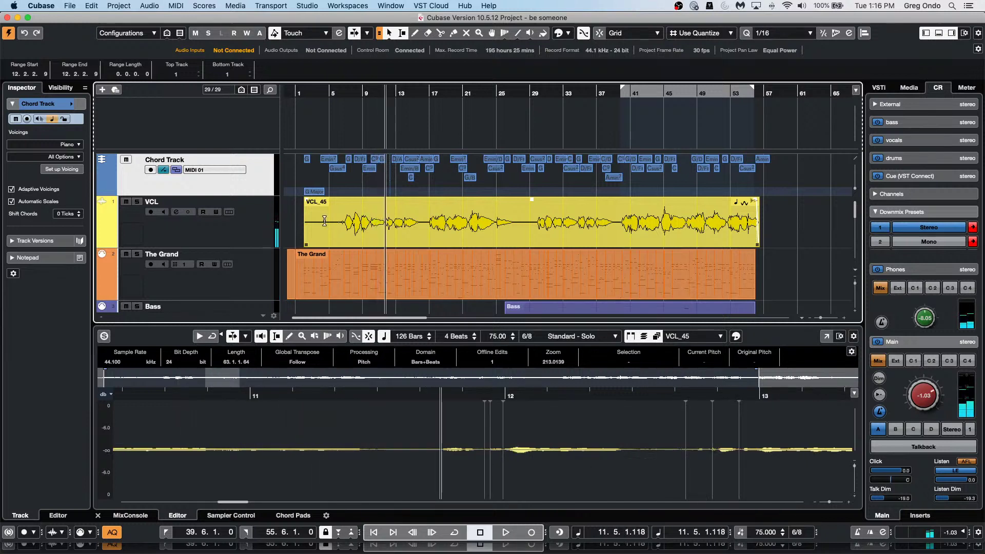
Select the VCL vocal phrase from 9.6.2.15 to 11.4.2.72 and play it back
drag(373, 88, 370, 122)
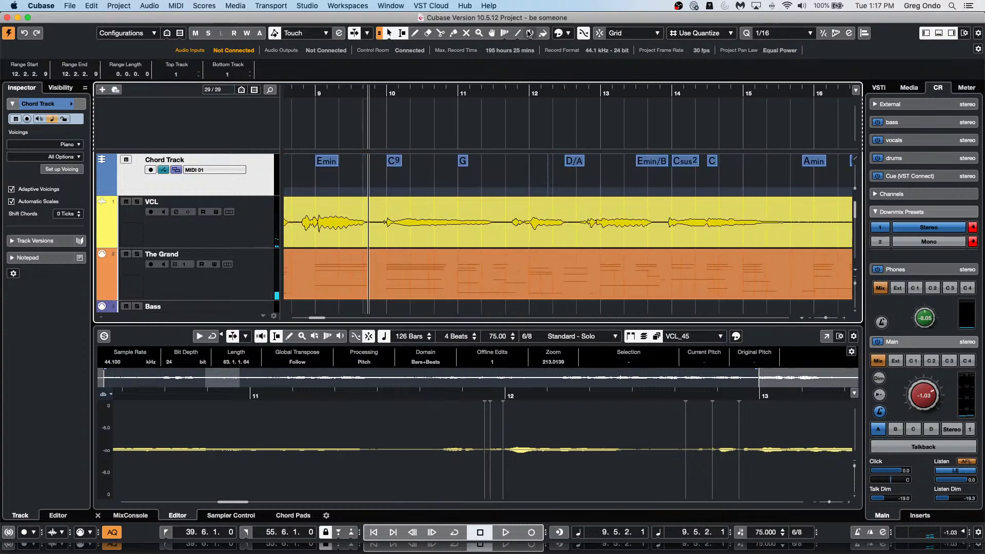
click(583, 34)
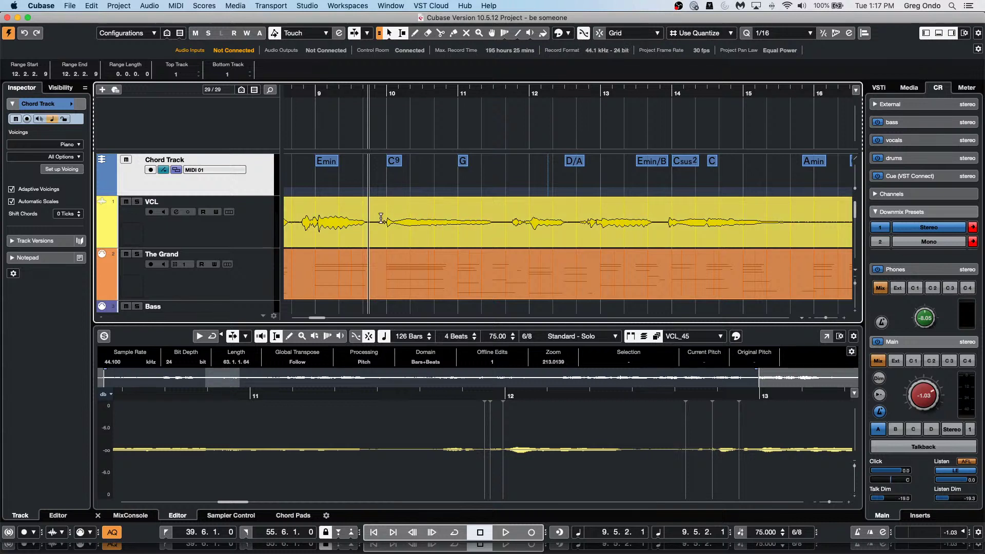
drag(381, 218, 504, 220)
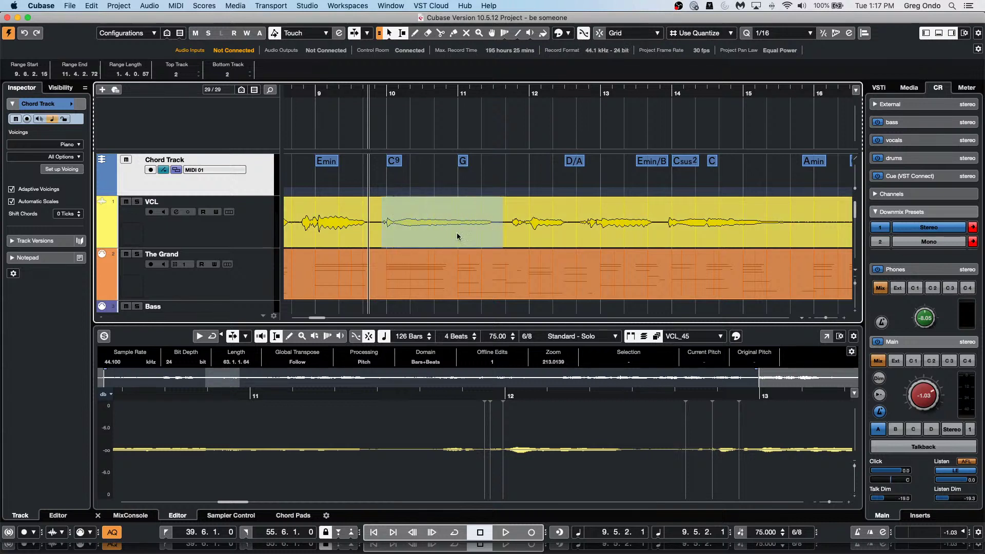
key(space)
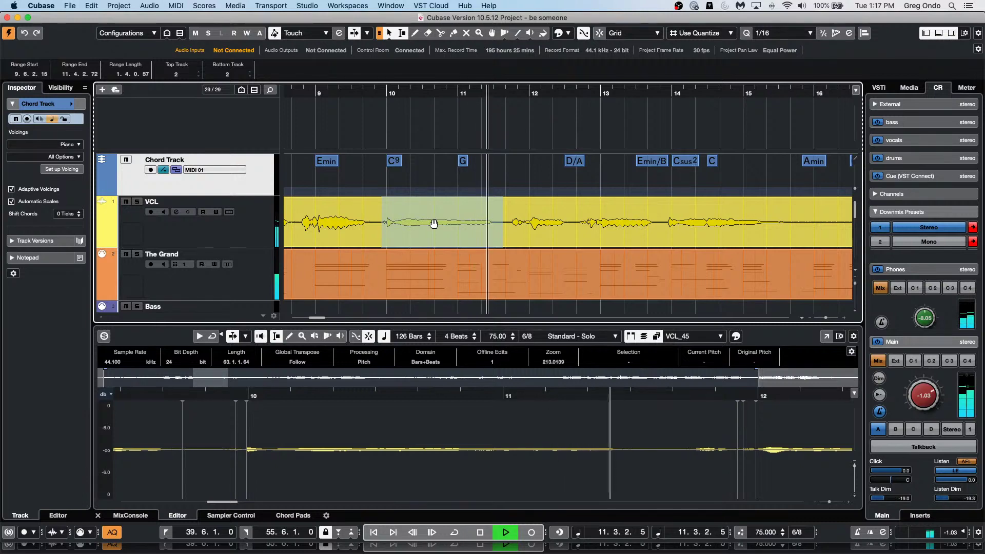
key(space)
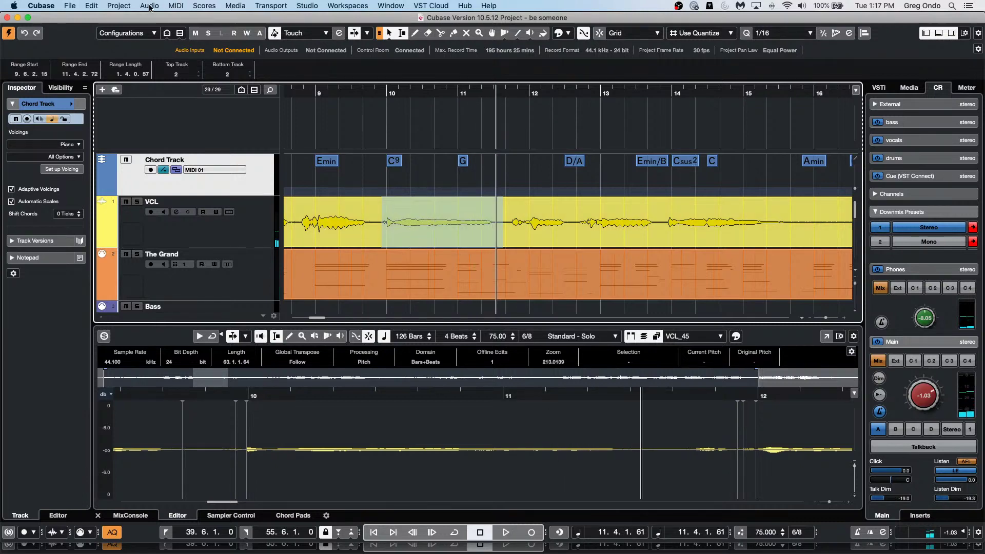
Generate four harmony voices from the selected vocal range with Reduce Vibrato Strength at 80%
click(148, 6)
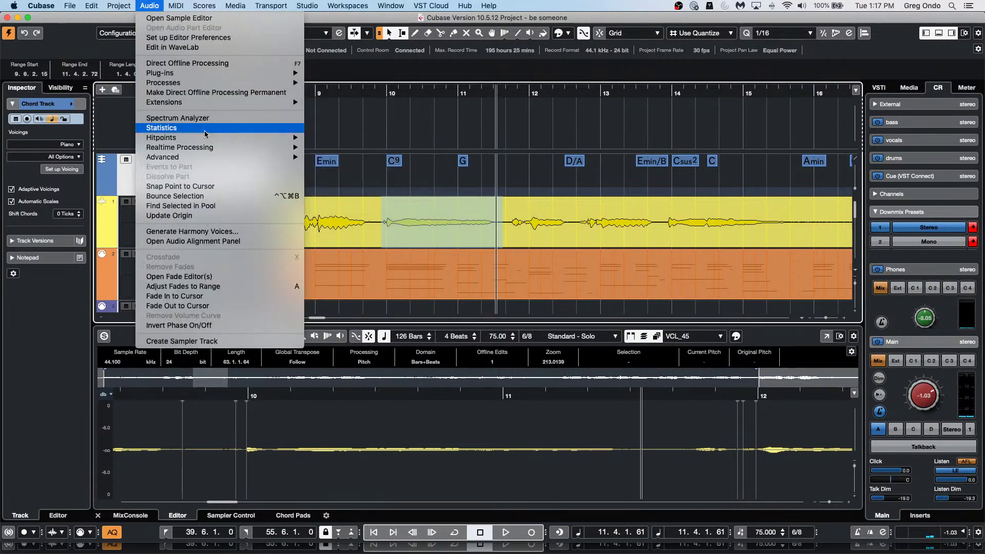
click(195, 231)
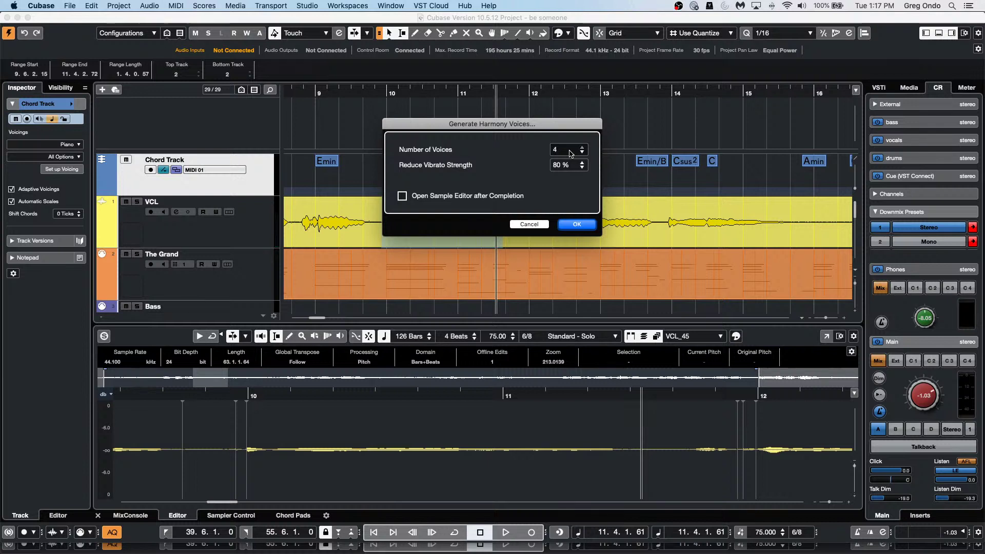
click(576, 226)
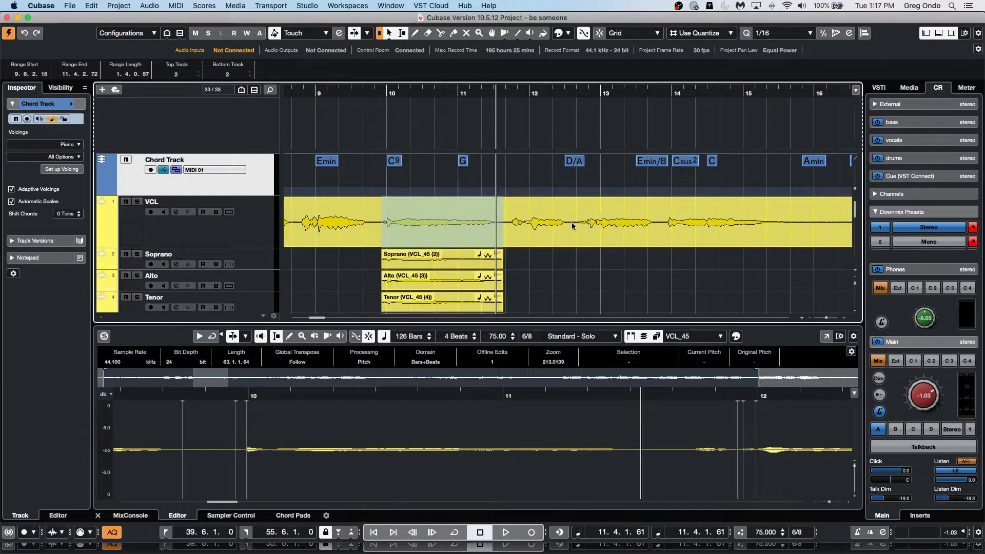
Lower the volume of the Soprano, Alto, Tenor and Bass events to 10.07 dB and play the passage from bar 7
drag(512, 267, 432, 277)
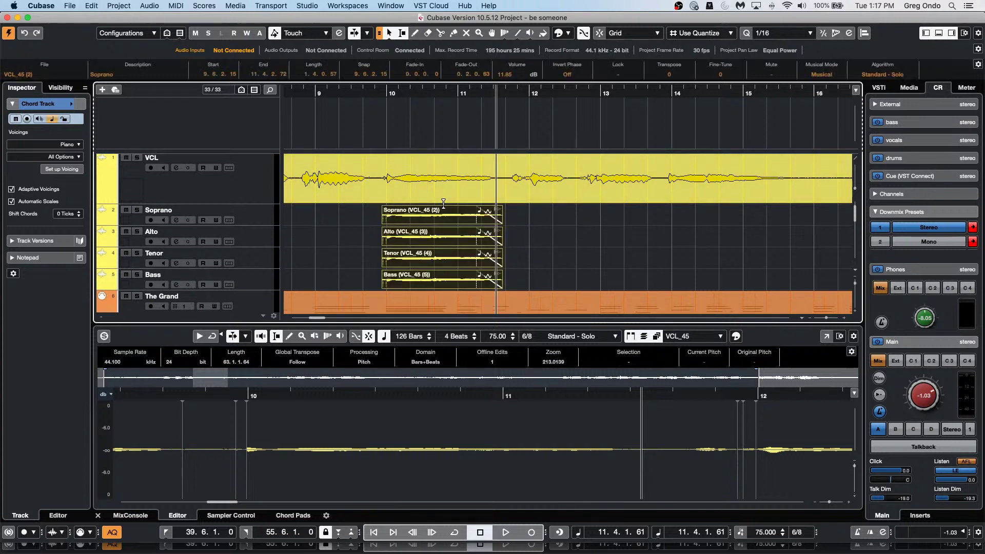
drag(442, 208, 442, 213)
drag(296, 85, 265, 90)
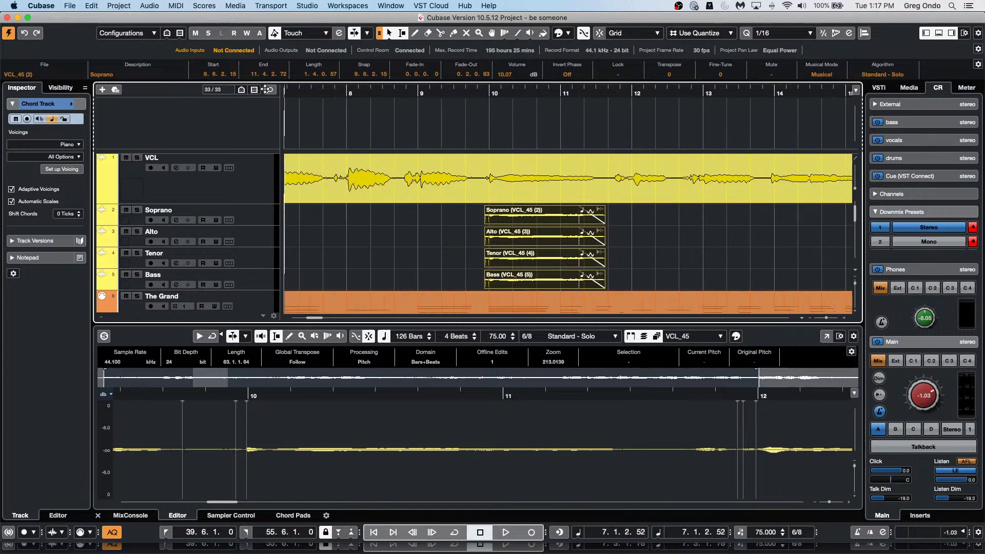
key(space)
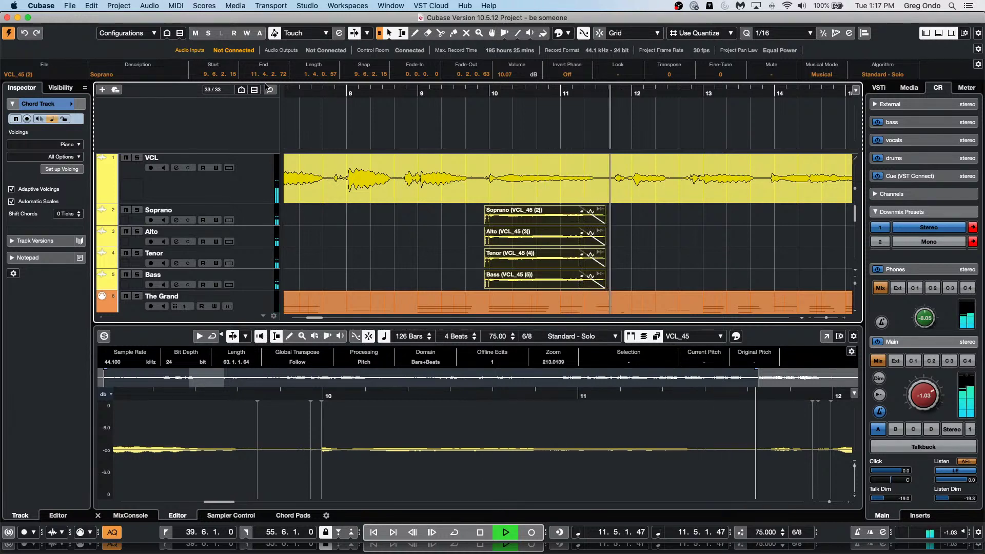
key(space)
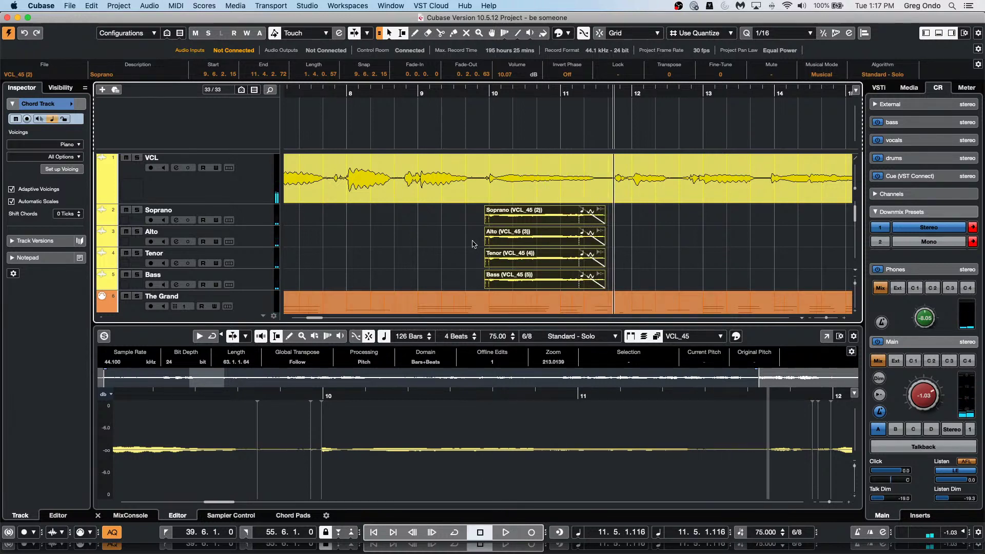
Open the VCL event together with the four harmony events in a separate Sample Editor window and show the VariAudio segments
scroll(462, 179, up, 2)
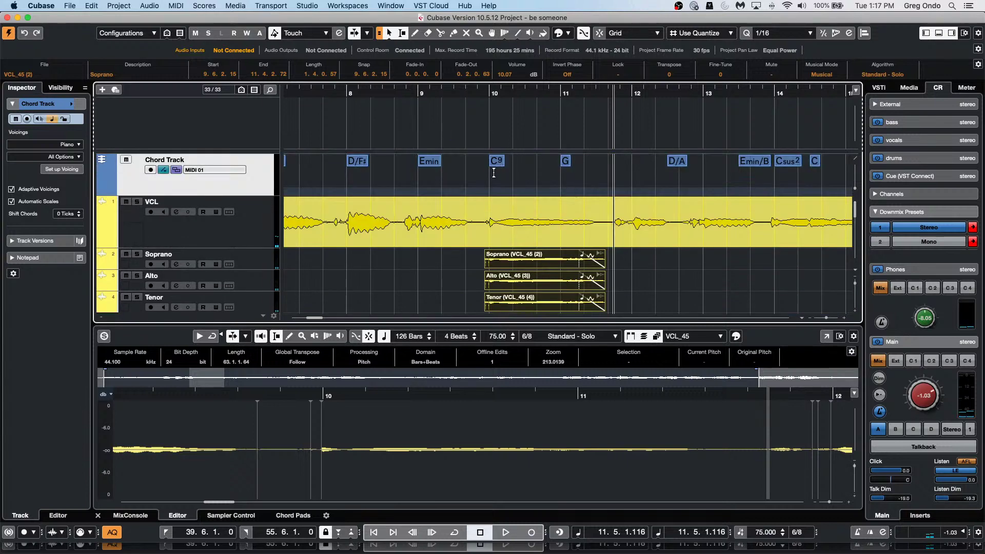
scroll(590, 205, down, 2)
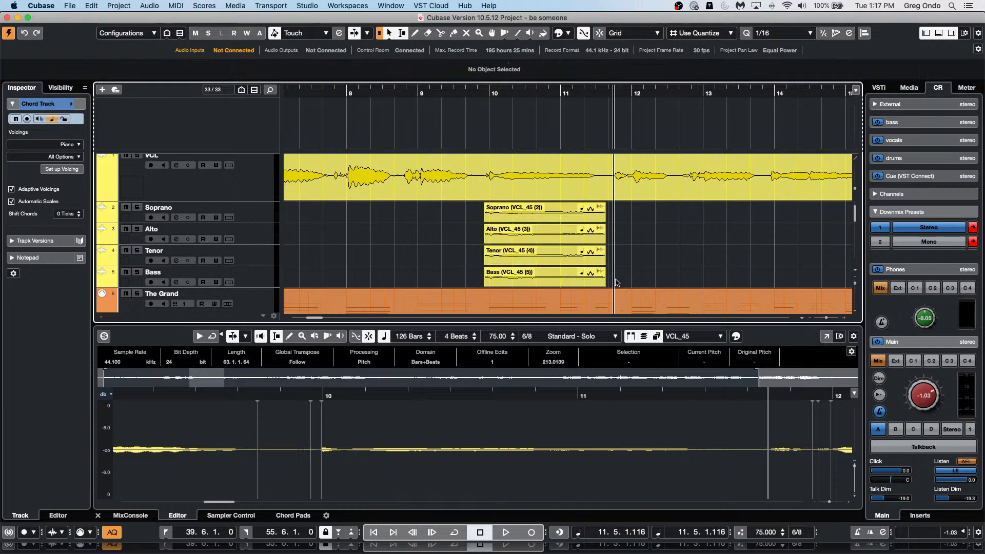
click(541, 183)
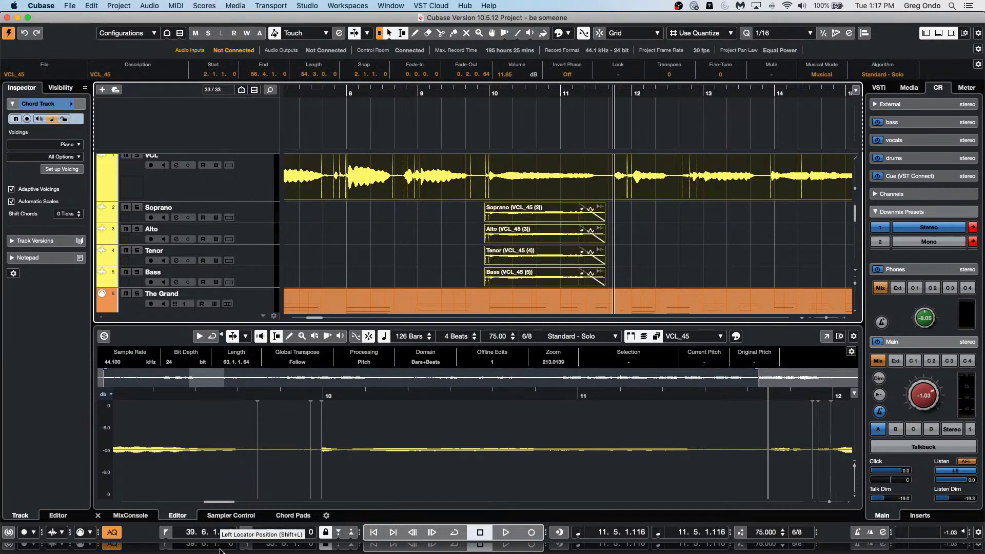
click(830, 337)
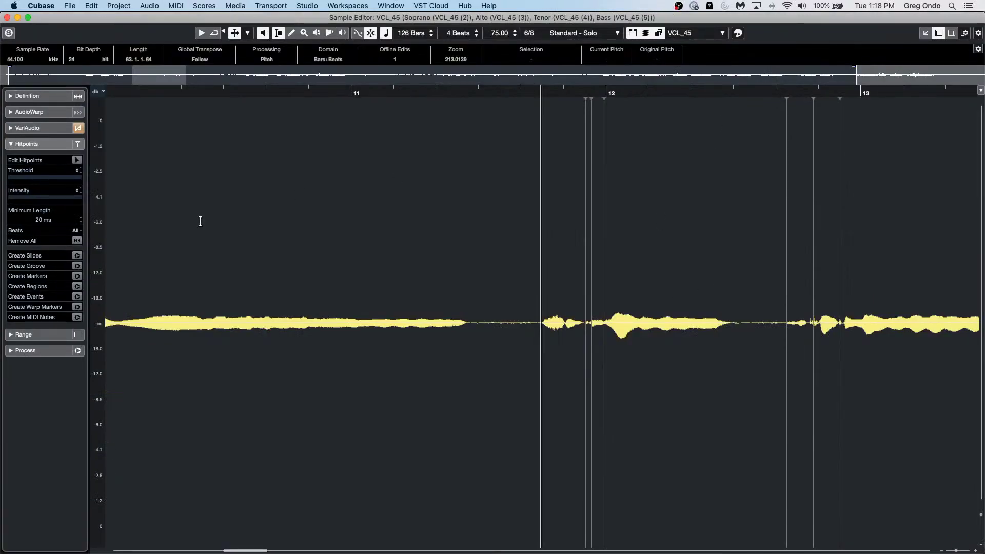
click(42, 128)
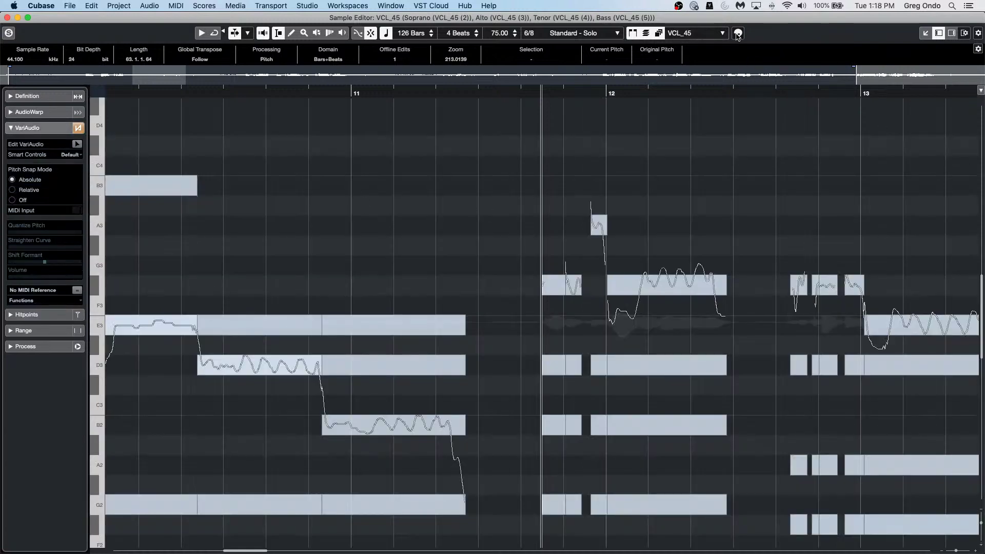
Enable VariAudio editing and colour the segments by the Chord Track
click(80, 144)
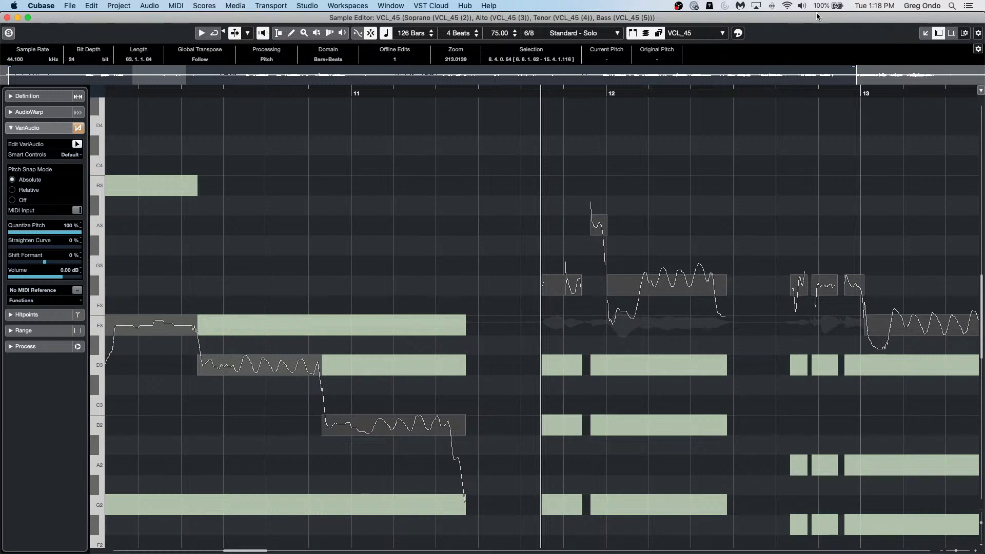
click(735, 35)
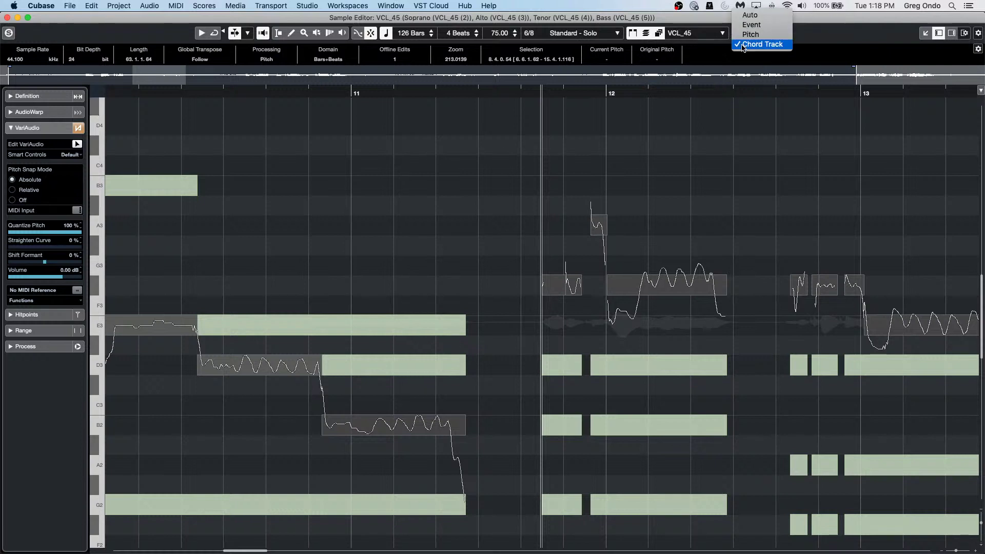
click(743, 45)
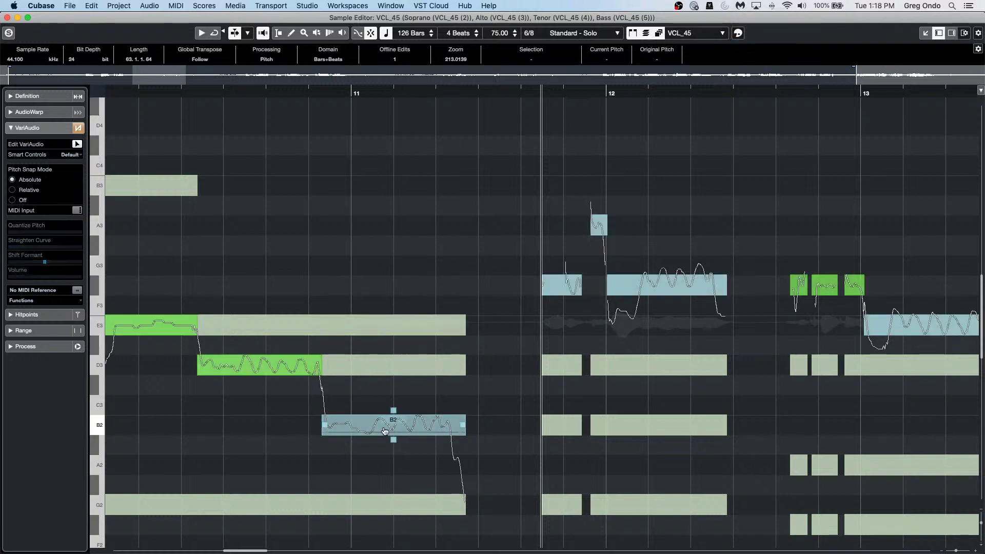
Select the Soprano's E3 segment around bar 11 in the shared editor, and close the Sample Editor window
drag(398, 423, 416, 329)
click(415, 331)
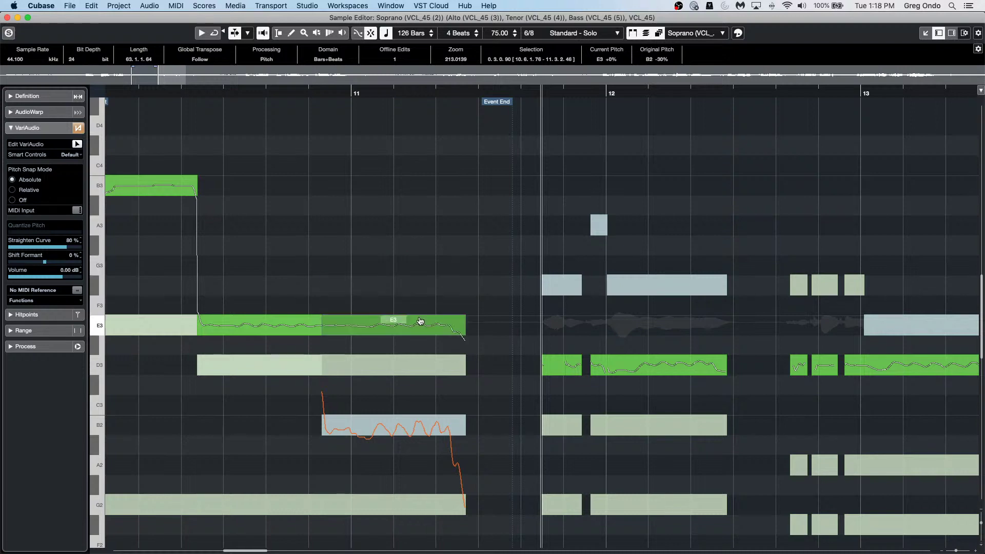
click(7, 18)
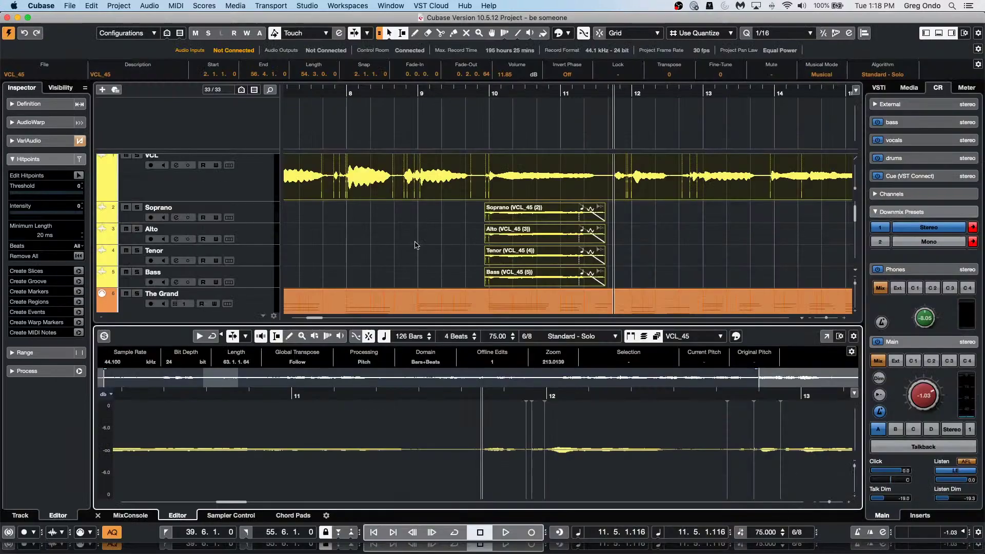
Open the recent project "sampler track go.cpr" and activate it
click(72, 5)
mouse_move(93, 200)
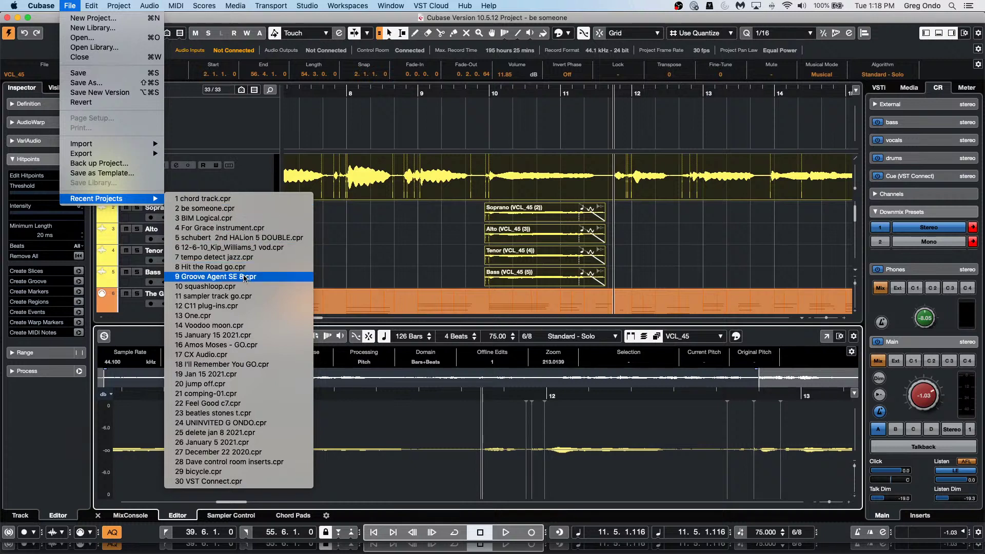
click(245, 297)
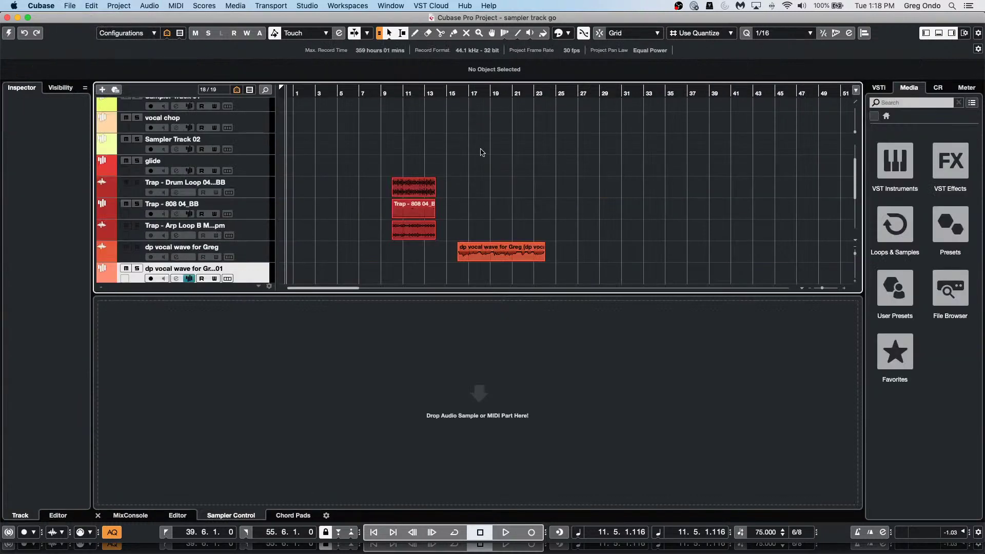
click(9, 34)
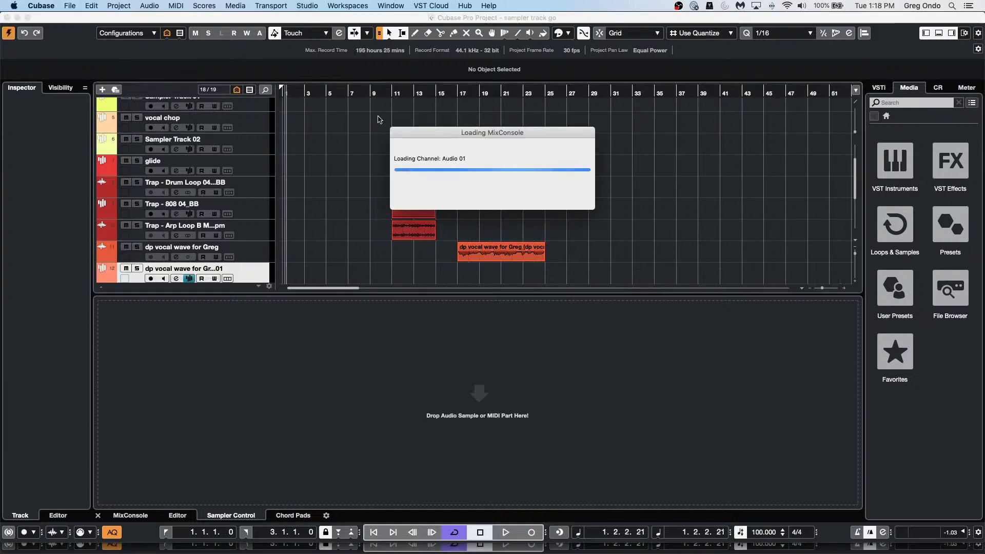
Select Sampler Track 01 and play the Retrologue 01 part at bar 5 from just after bar 4
scroll(326, 158, up, 3)
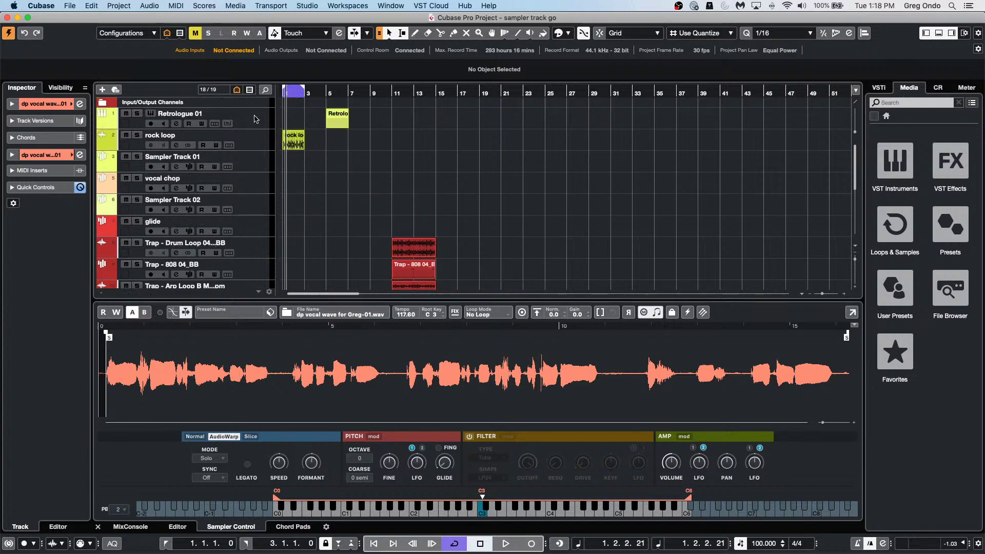
click(247, 162)
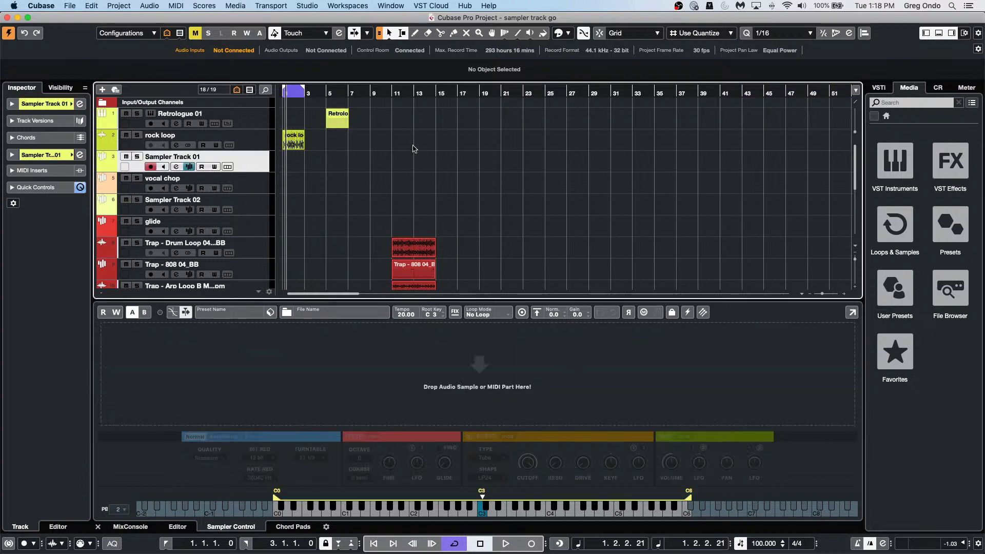
click(320, 93)
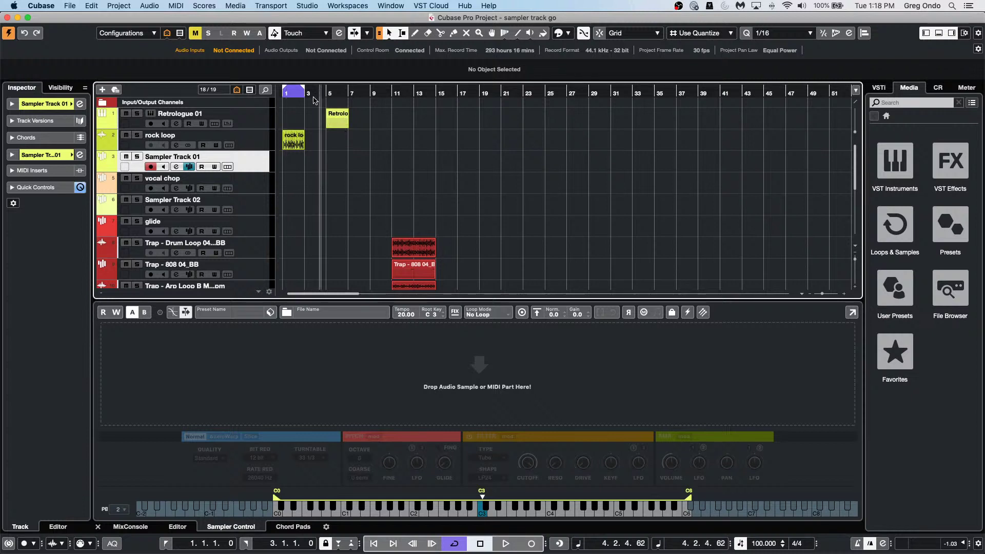
key(space)
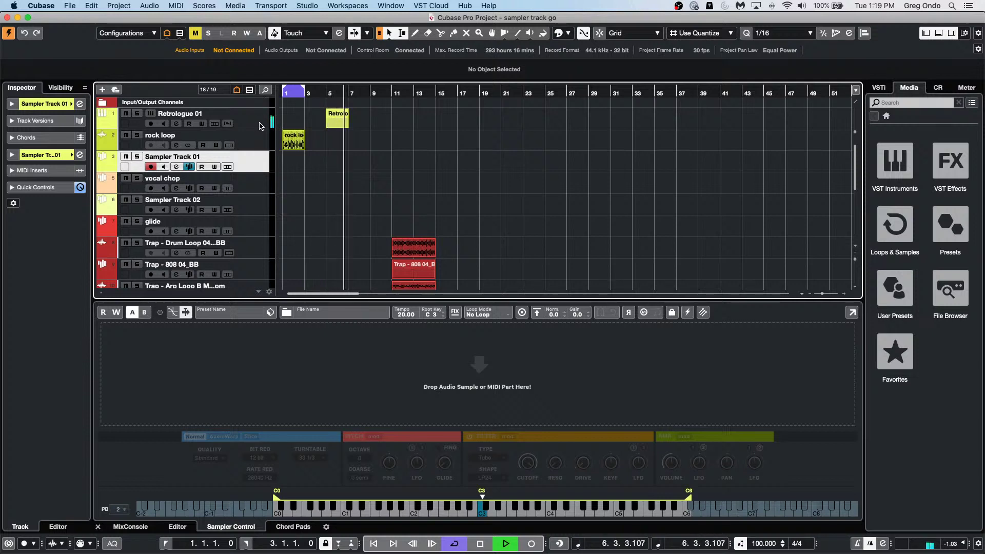
key(space)
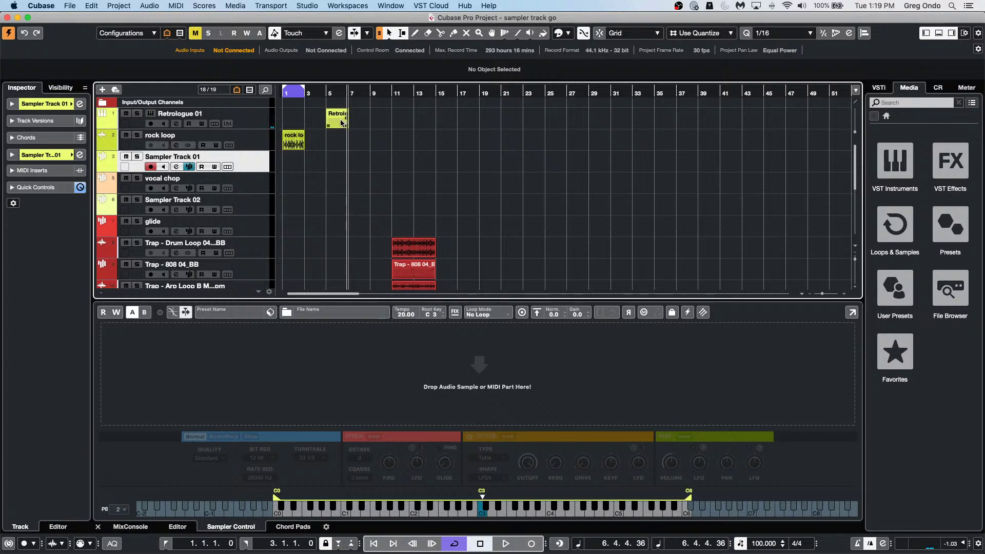
Load the Retrologue 01 MIDI part from bar 5 as the sample of Sampler Track 01, and show the Control Room
drag(341, 123, 464, 399)
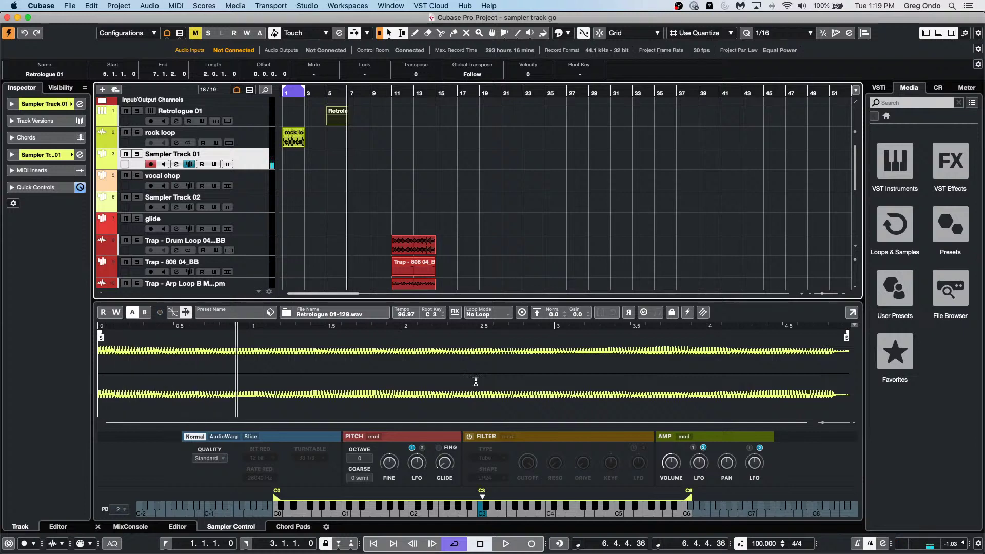
click(939, 87)
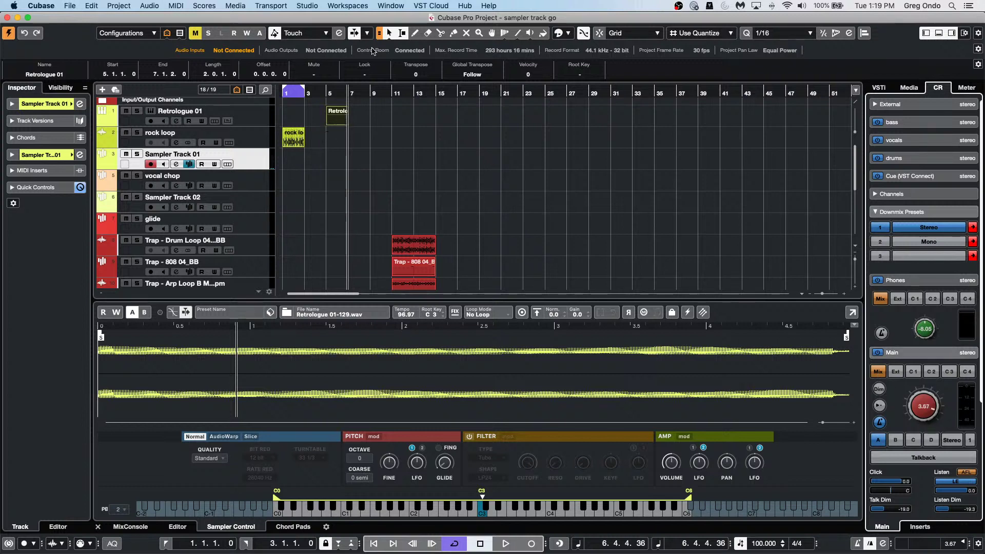
Select the rock loop event and Sampler Track 02, and play the loop from the project start
click(295, 145)
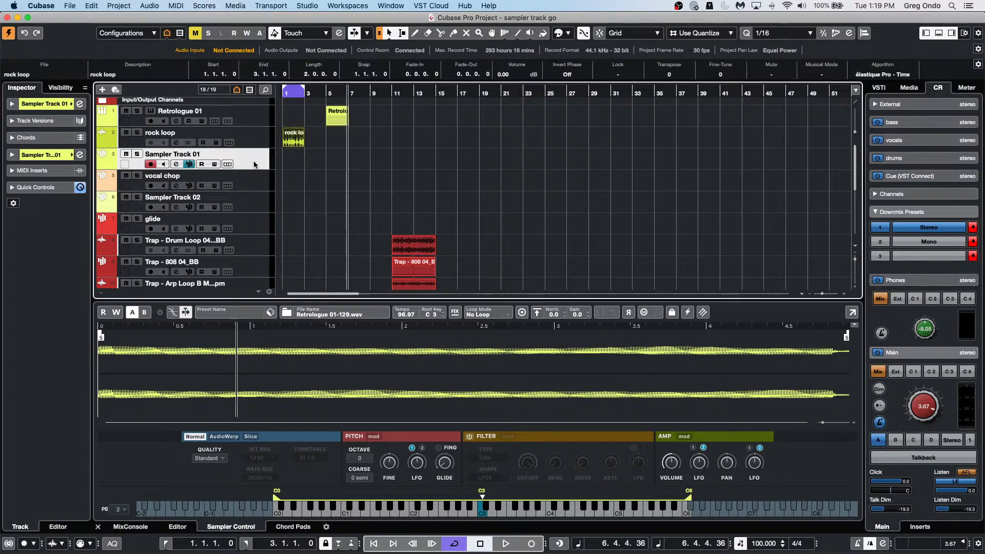
click(253, 203)
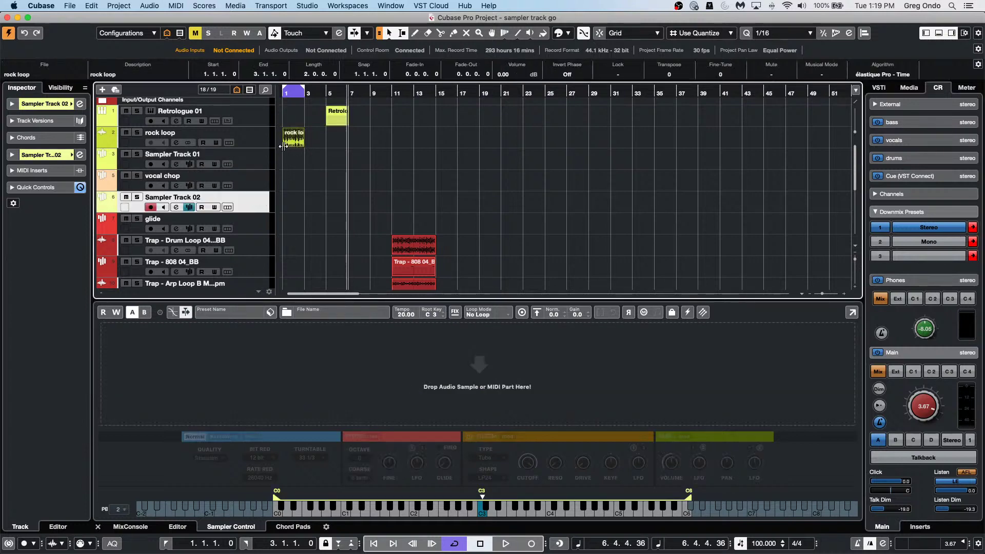
key(Home)
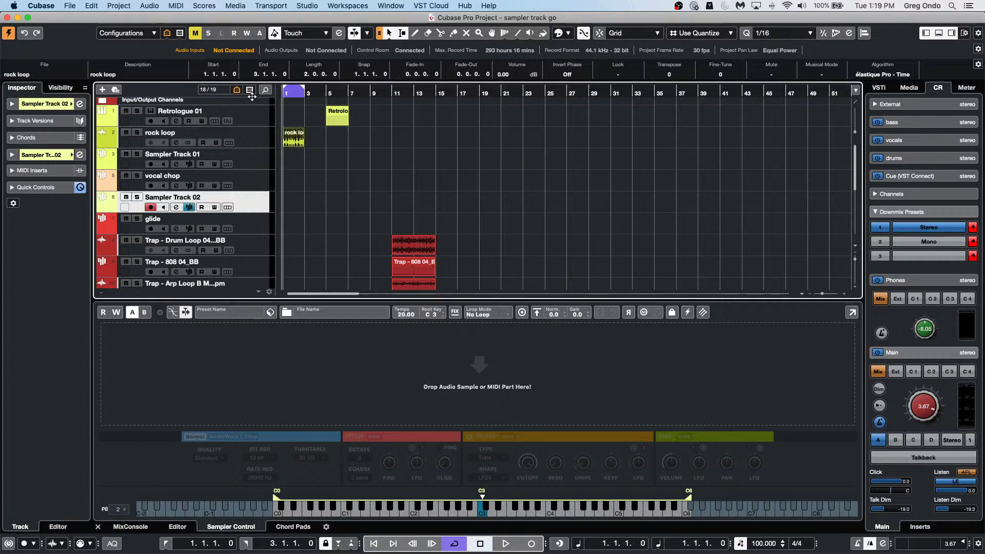
key(space)
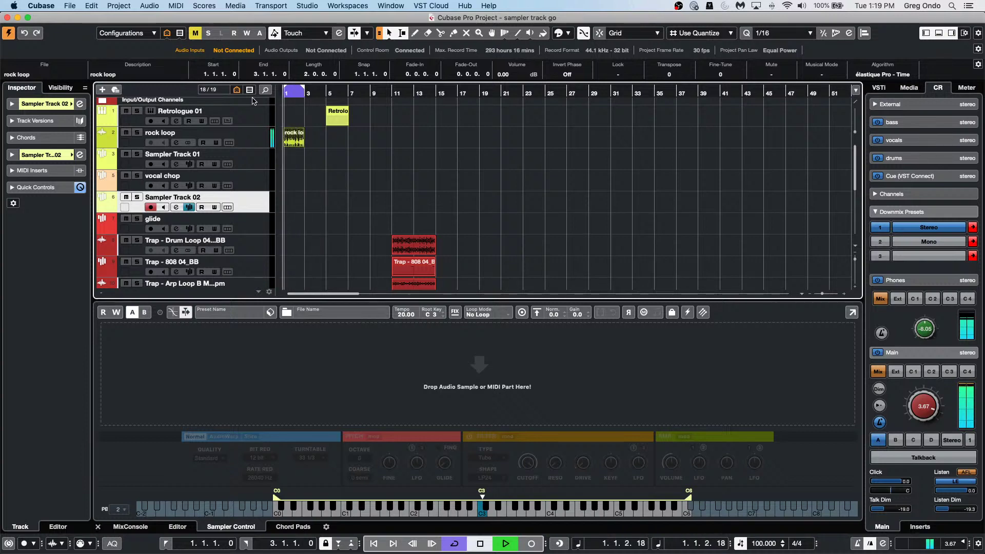
key(space)
Load the rock loop audio event from bar 1 as the sample of Sampler Track 02
drag(297, 150, 424, 360)
scroll(404, 210, up, 5)
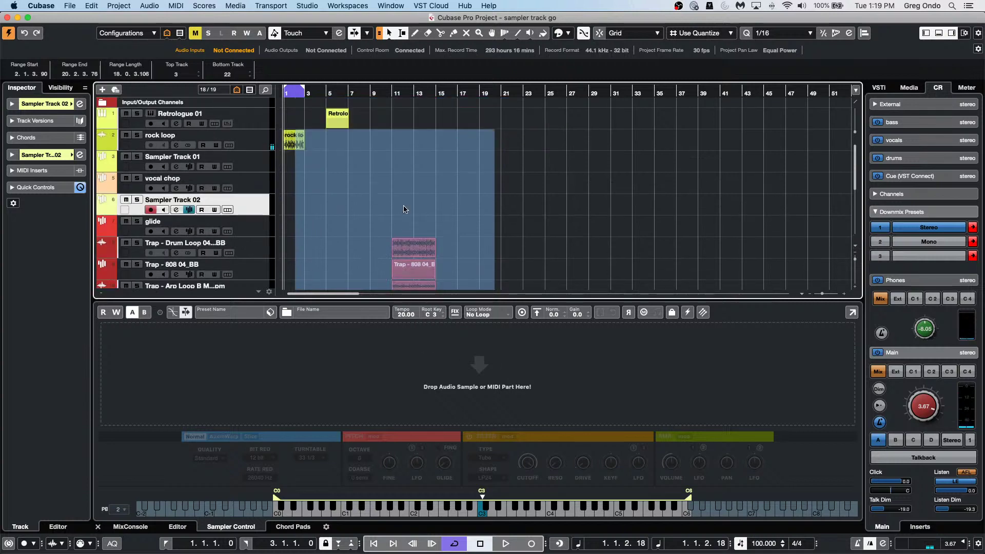
click(281, 139)
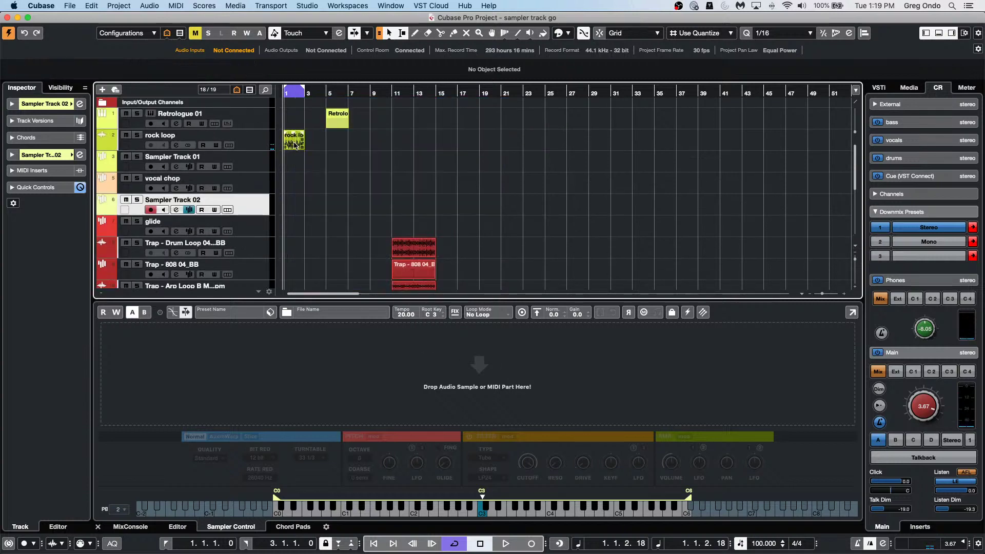
drag(295, 145, 456, 402)
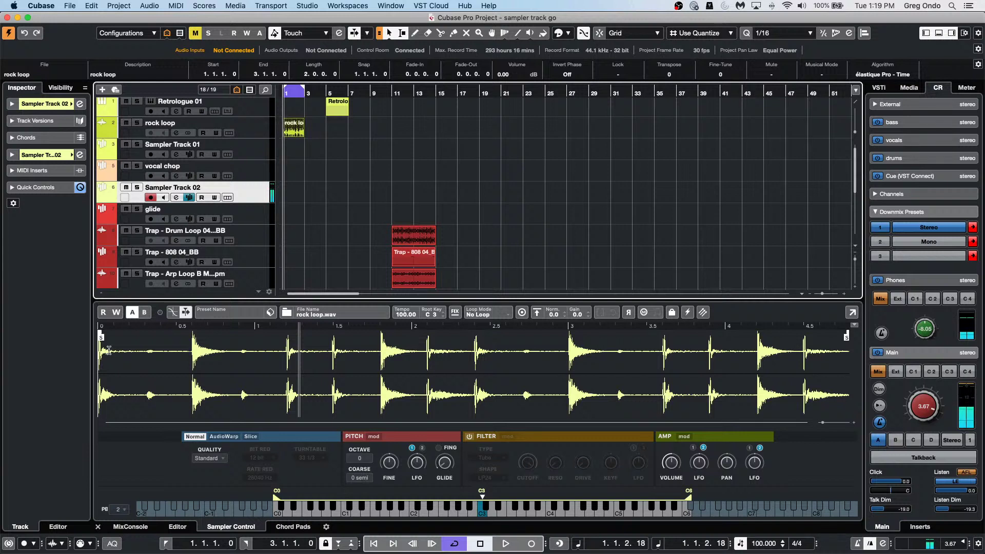
Set the rock loop sample's playback quality to Extreme, and switch its playback mode to AudioWarp
click(211, 459)
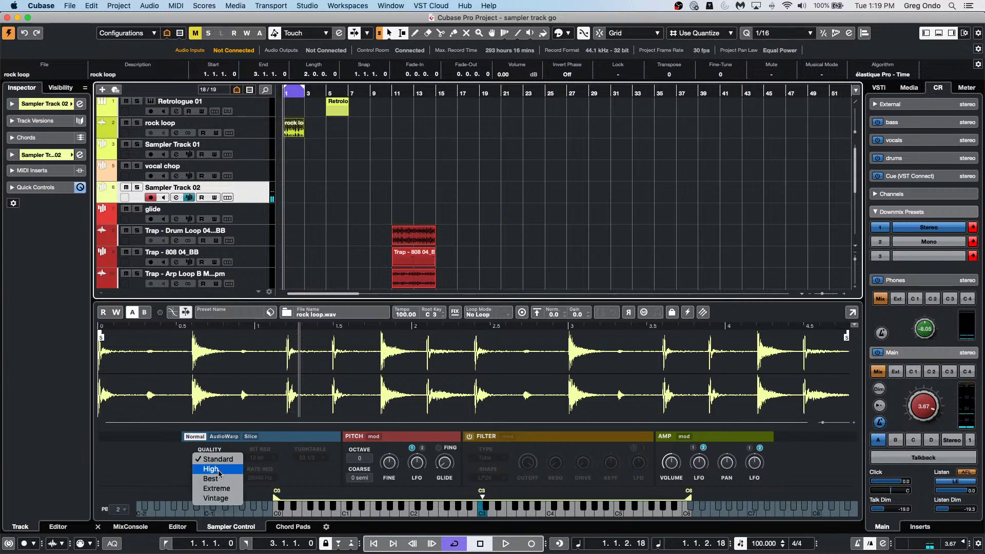
click(219, 470)
click(210, 458)
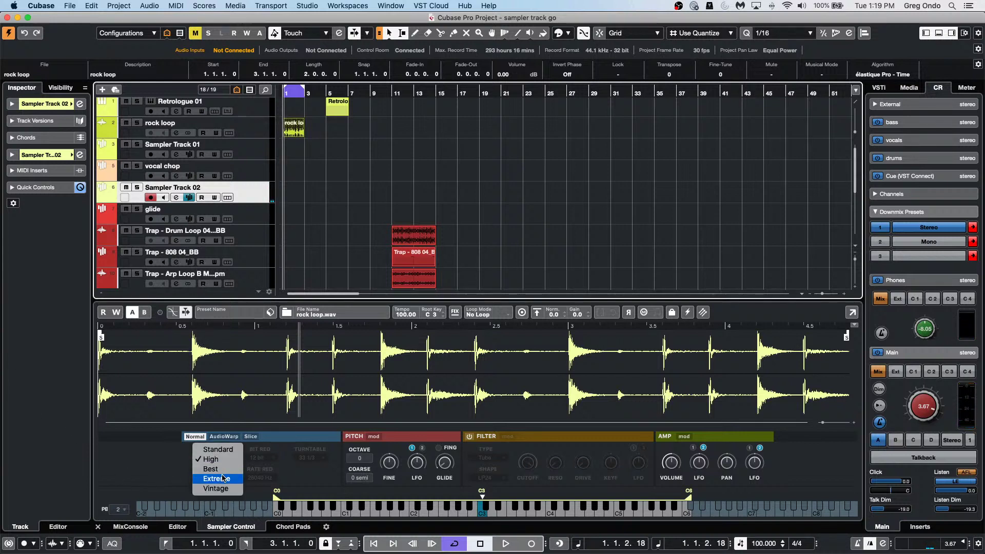
click(232, 434)
click(210, 458)
click(215, 477)
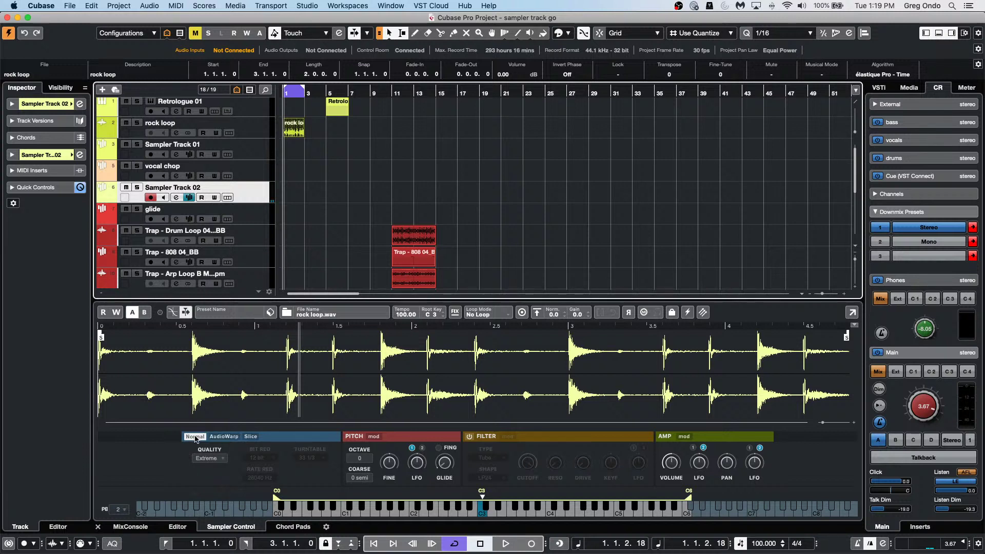
click(225, 438)
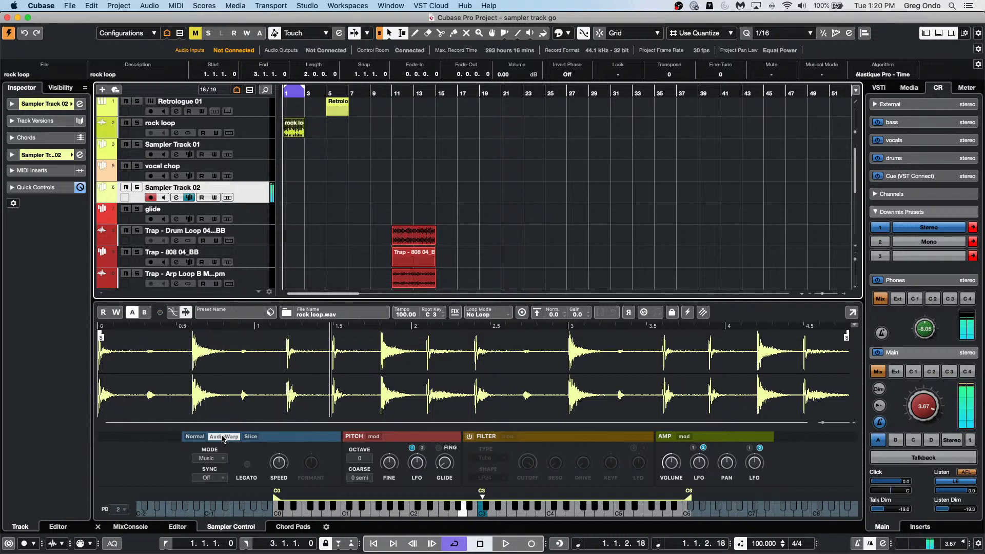
Slice the rock loop, place its slices as a MIDI part at bar 6 on Sampler Track 02, and open the part for editing
click(249, 438)
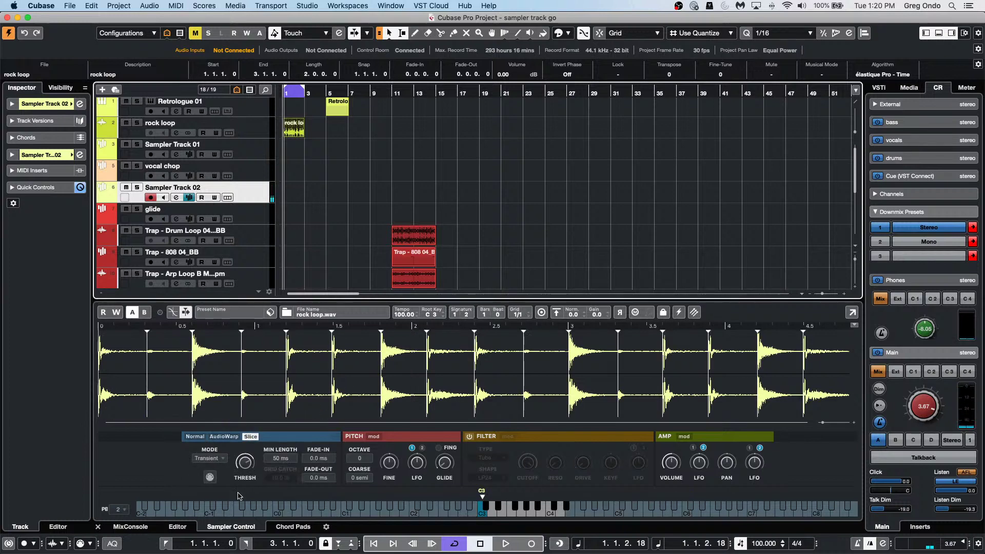
drag(211, 478, 343, 184)
key(g)
double_click(348, 181)
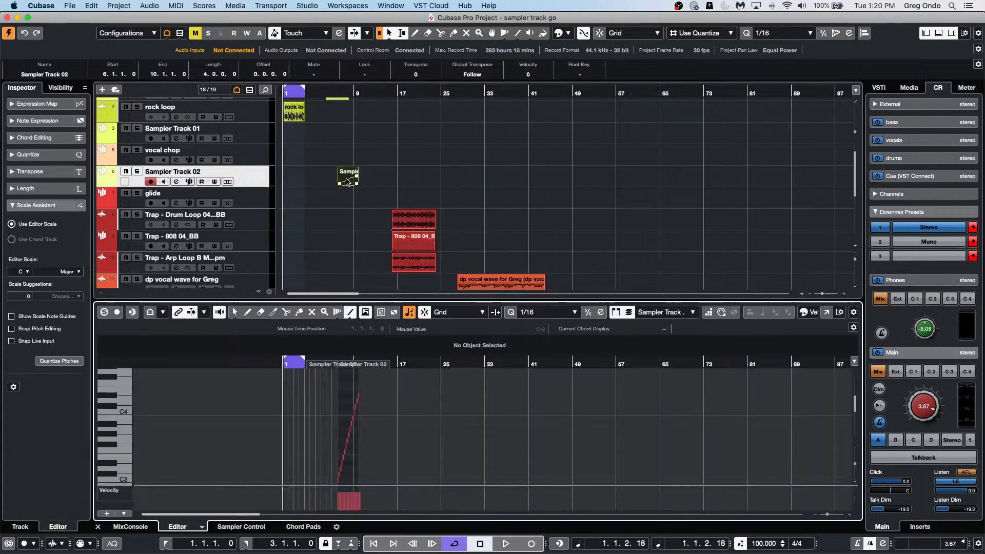
drag(407, 363, 264, 395)
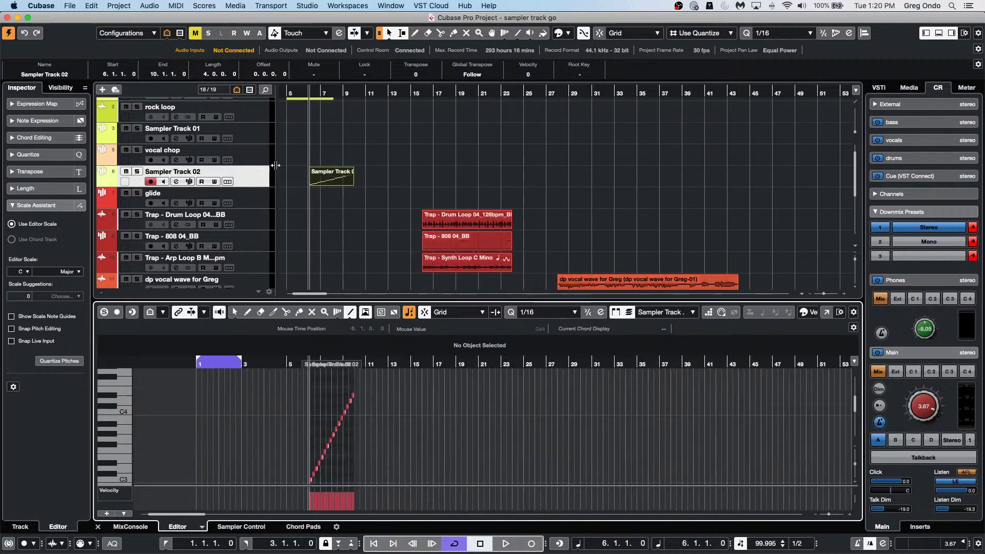
Show the Sampler Control for Sampler Track 01, and examine the sliced rock loop on Sampler Track 02
click(265, 139)
click(258, 163)
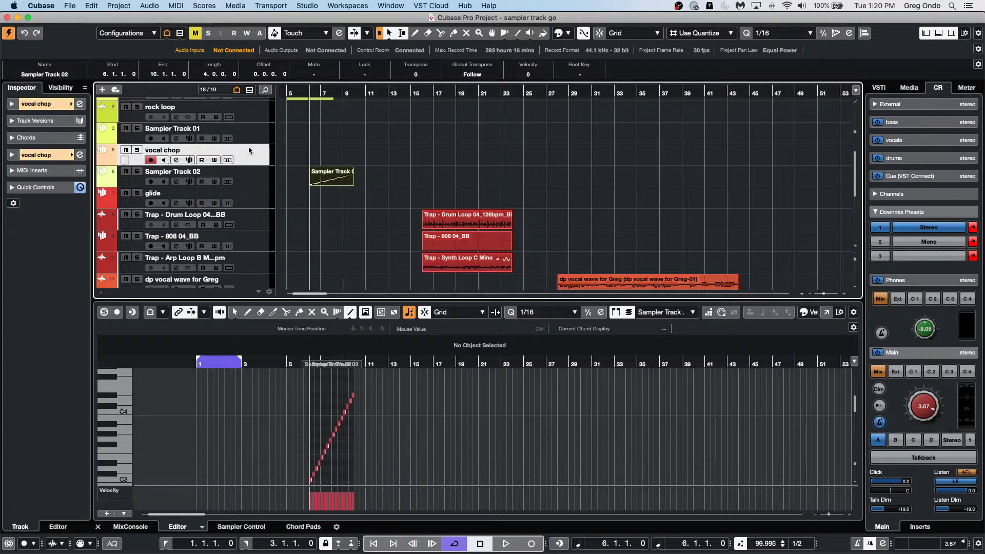
click(252, 140)
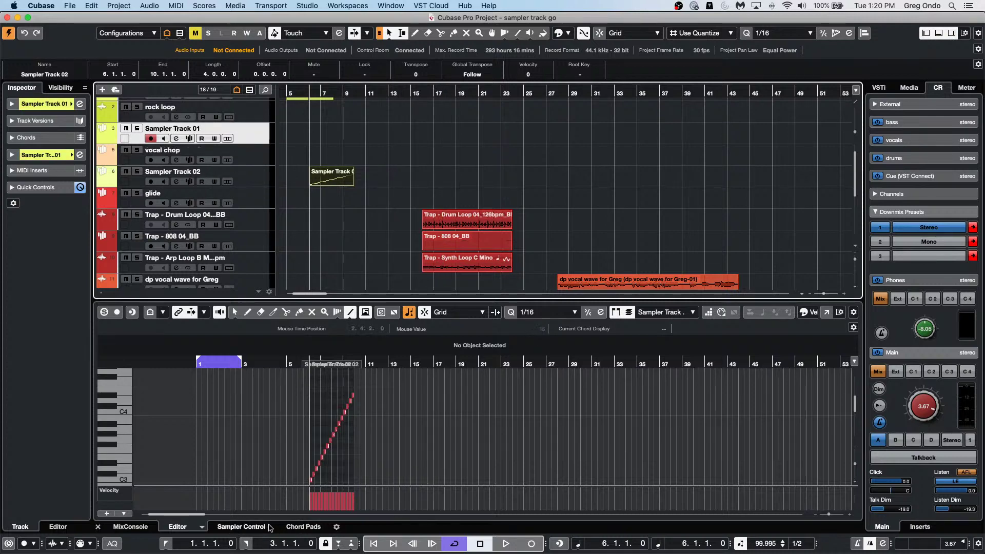
click(242, 526)
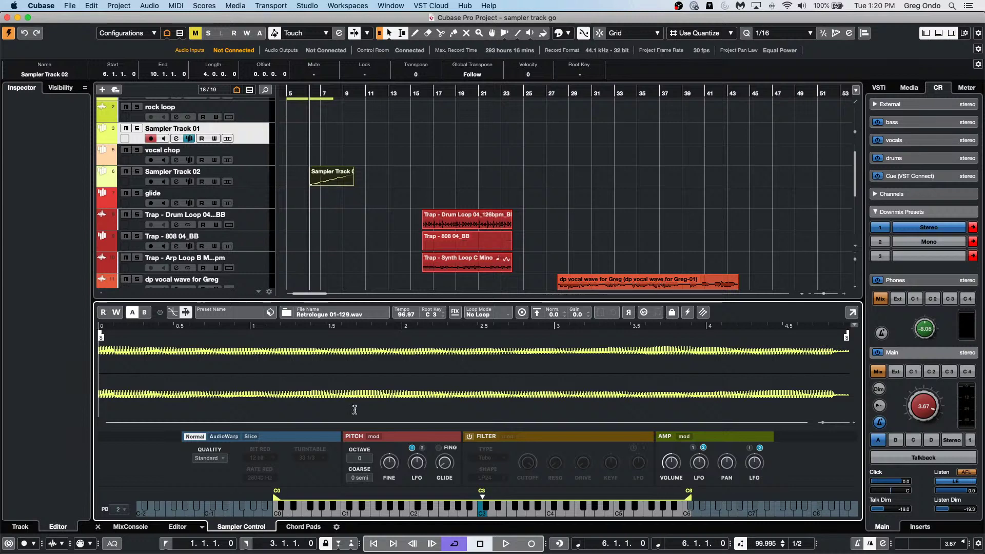
click(251, 180)
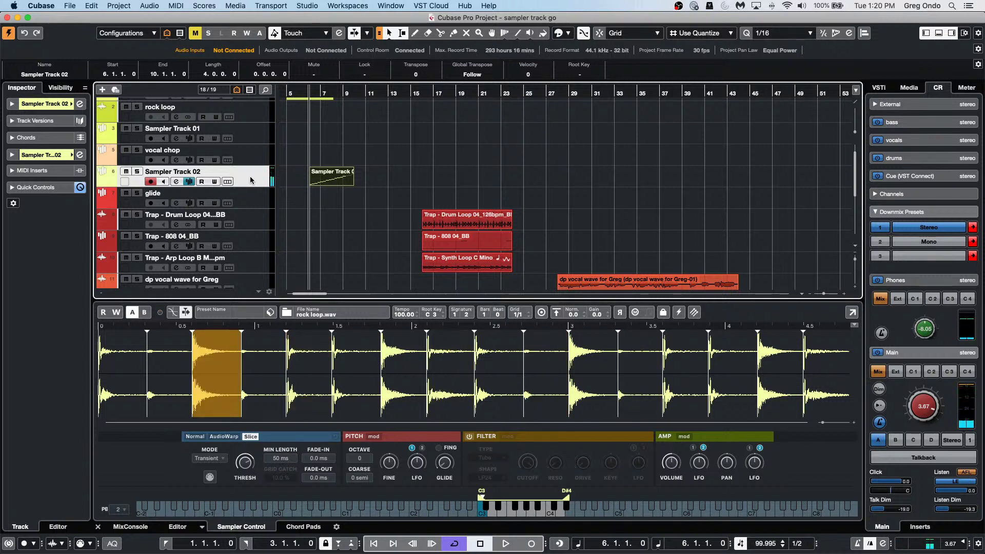
Select the vocal chop track and compare its sampler settings A and B, ending on B
click(240, 152)
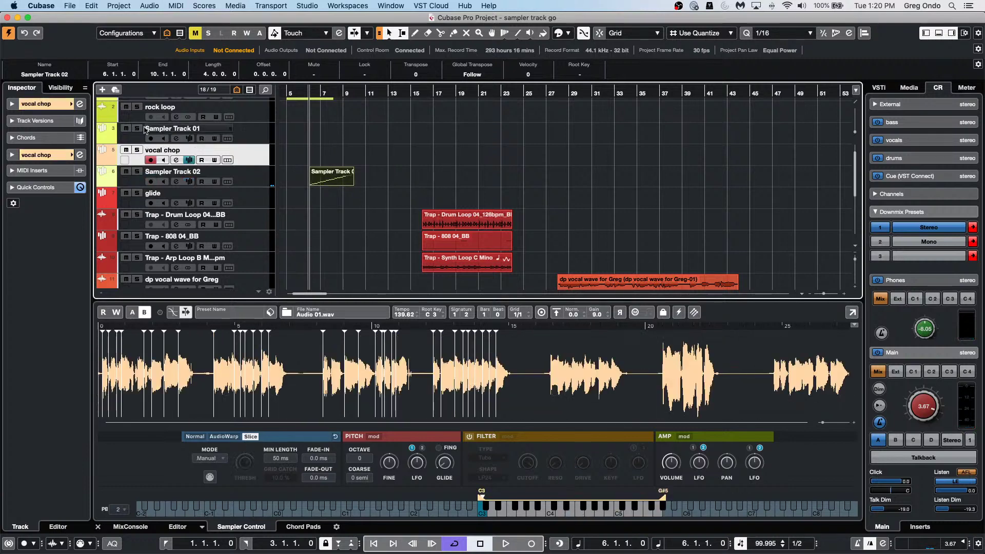
click(132, 312)
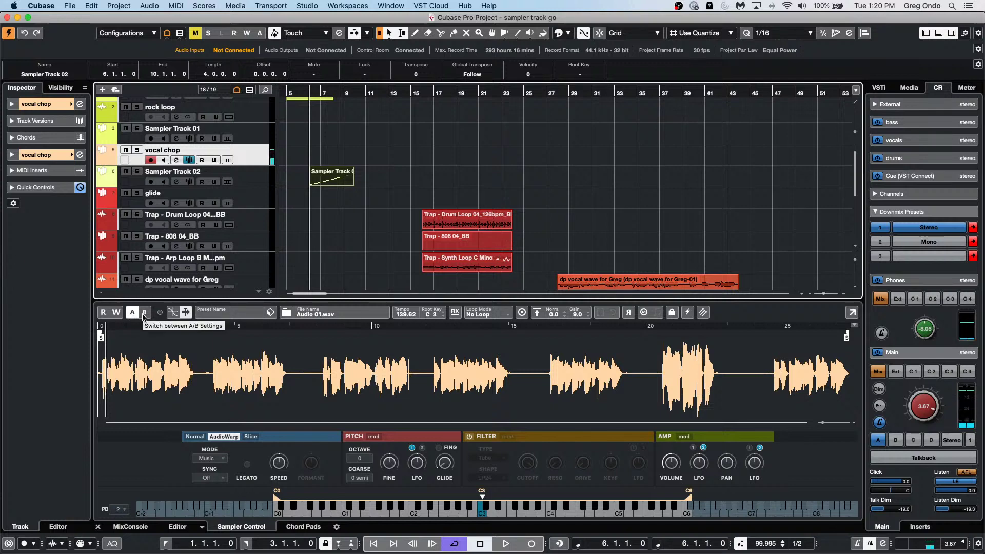
click(144, 313)
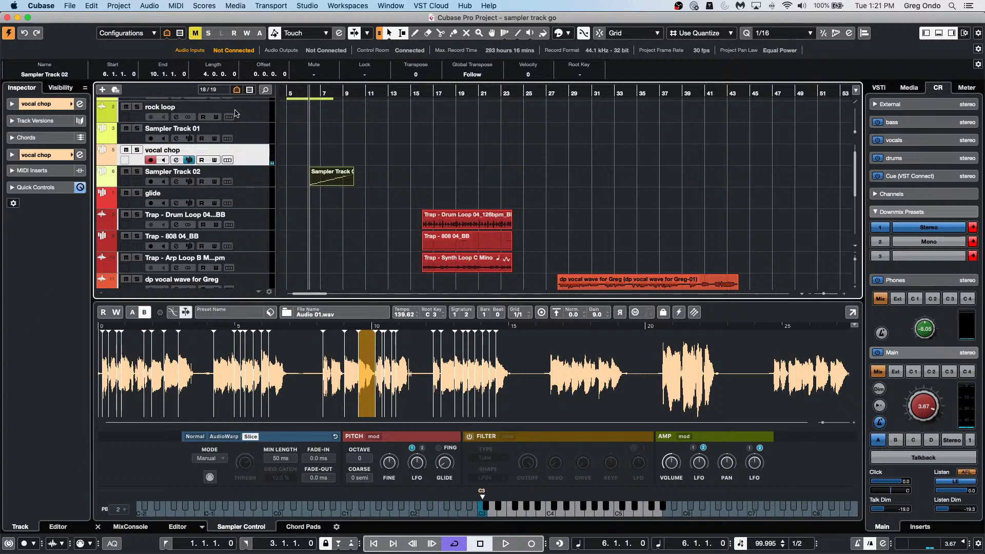
Select the glide track and examine its monophonic, legato and glide time settings
click(245, 200)
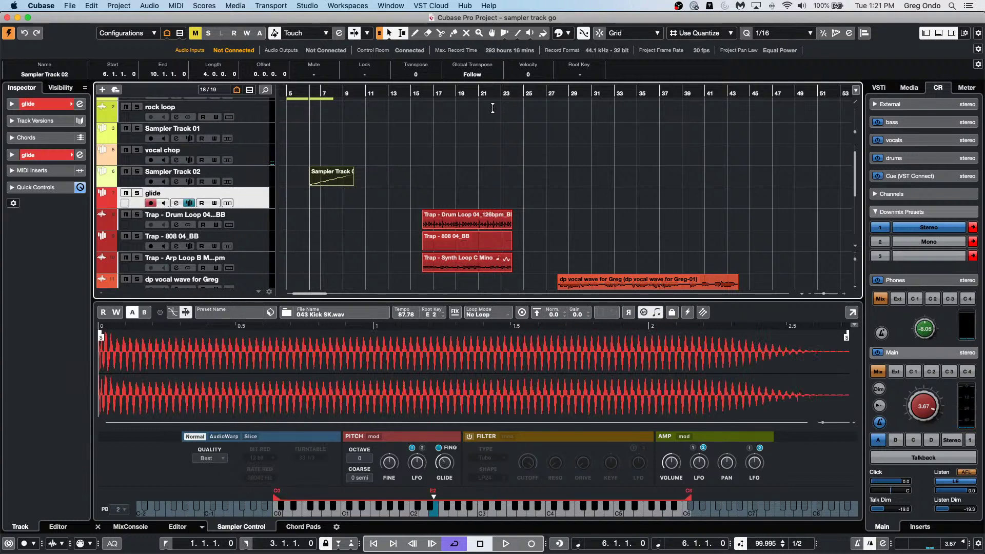
click(644, 312)
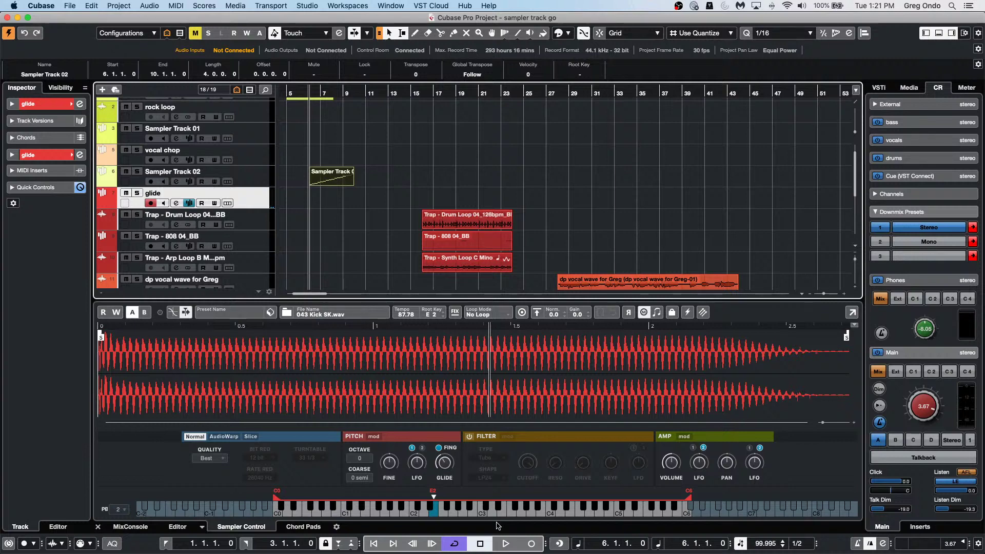
mouse_move(445, 464)
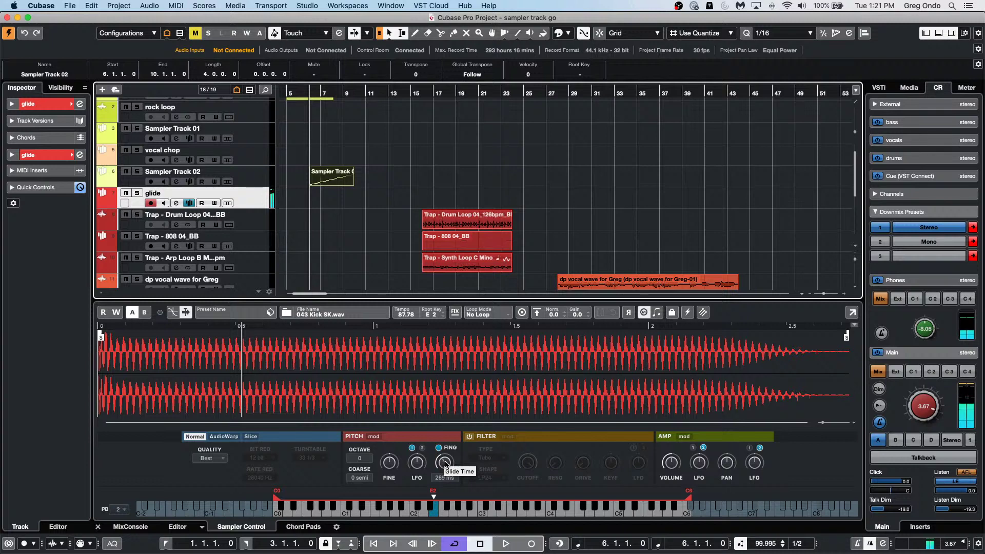
click(657, 313)
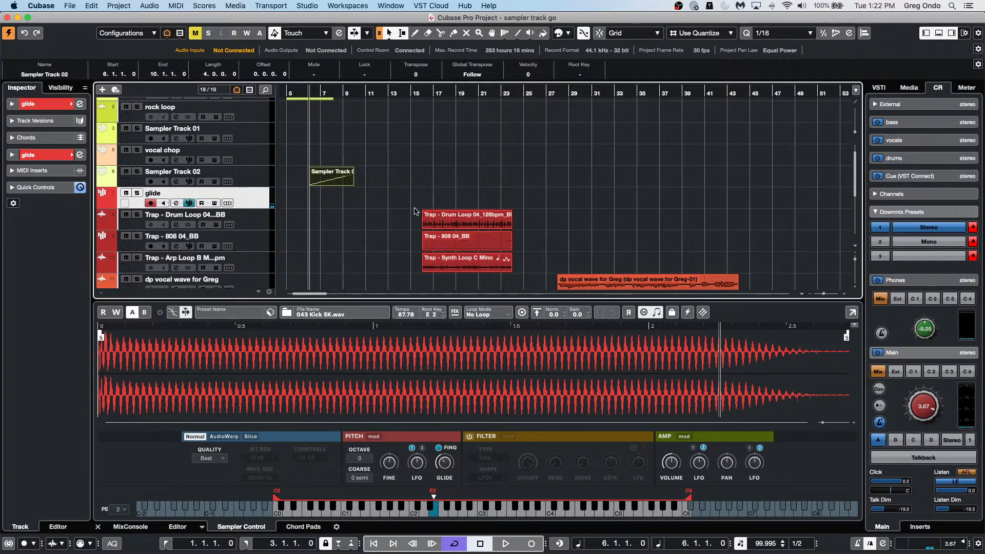
Select the Sampler Track below the dp vocal wave audio track to examine its AudioWarp vocal sample
scroll(411, 212, down, 2)
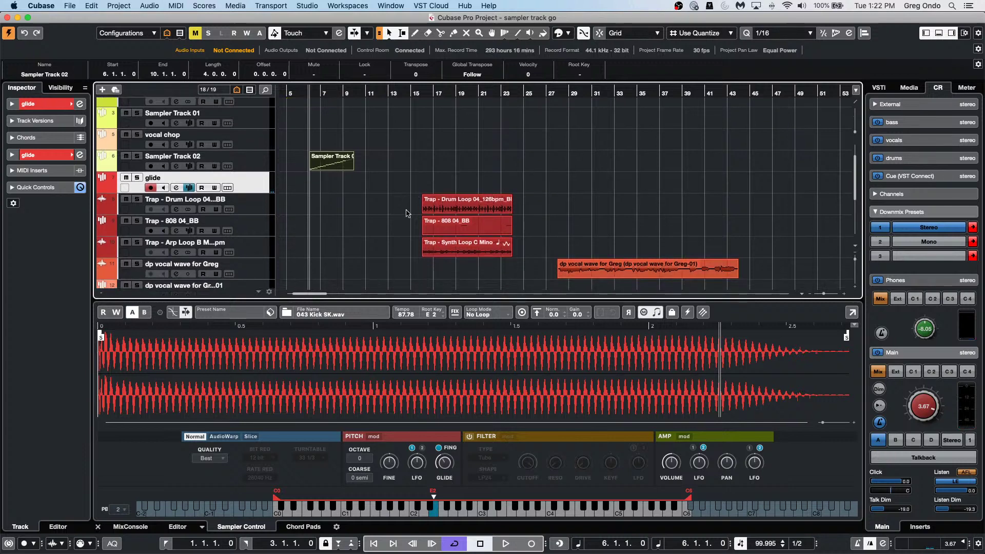
scroll(406, 213, down, 3)
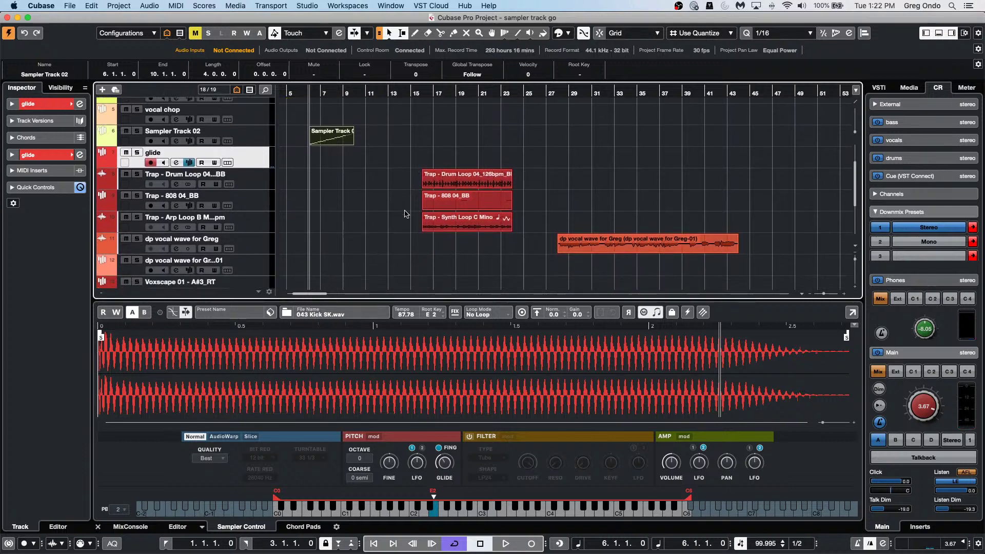
scroll(406, 213, down, 1)
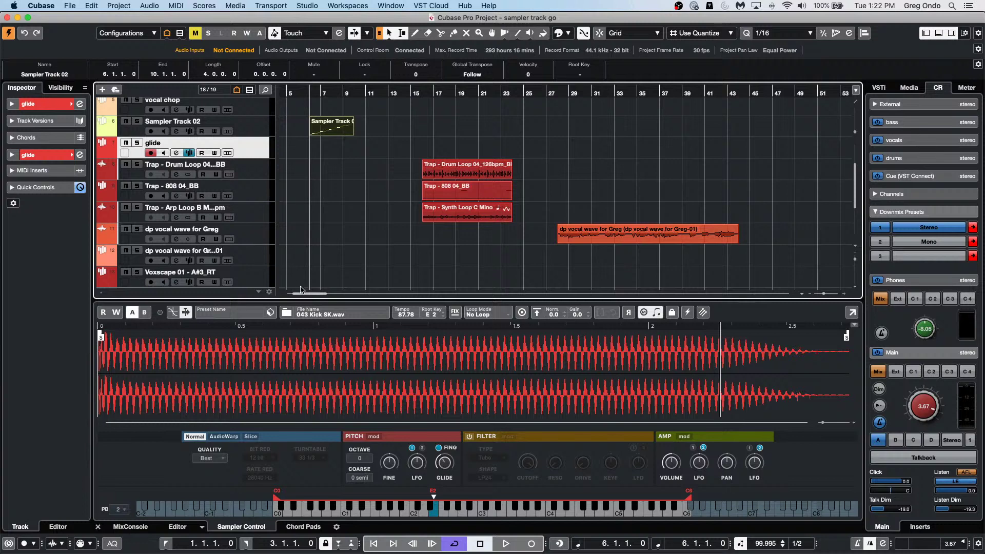
scroll(274, 262, down, 4)
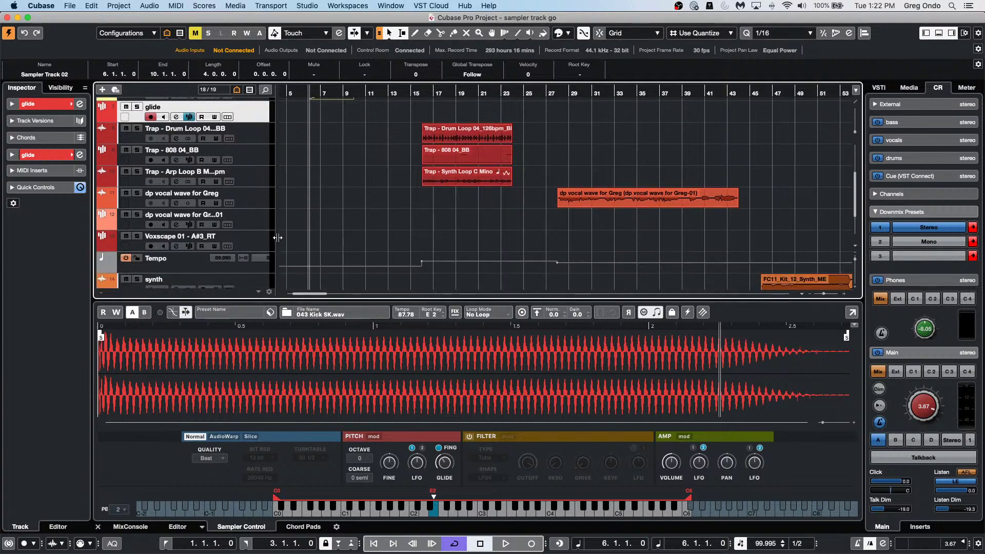
click(252, 221)
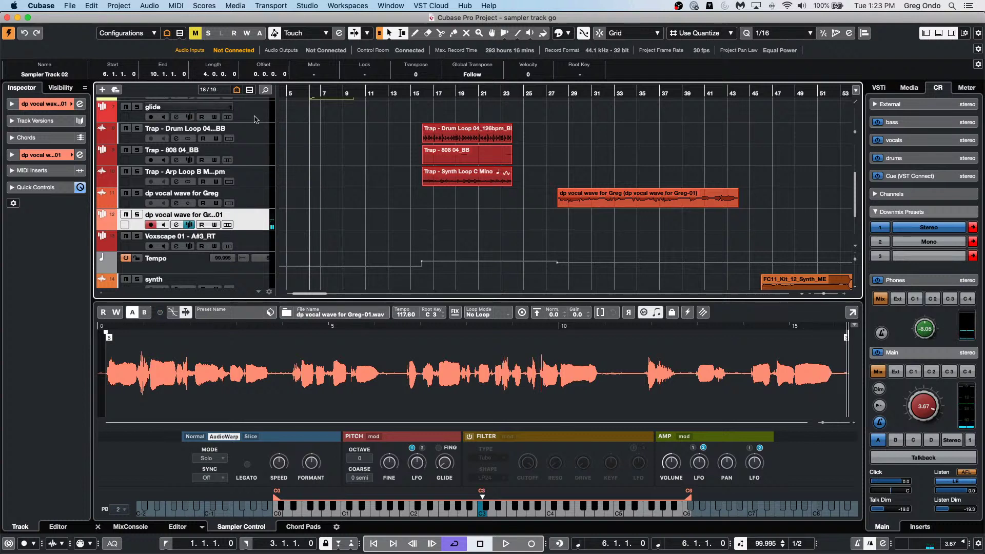
Select Sampler Track 01 and turn on the filter for its Retrologue sample
scroll(392, 145, down, 3)
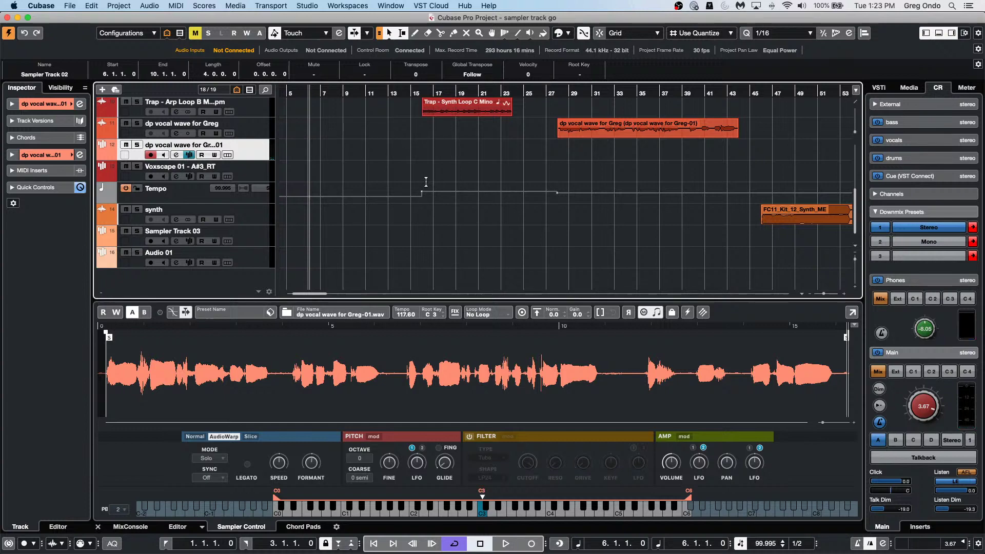
scroll(429, 181, up, 6)
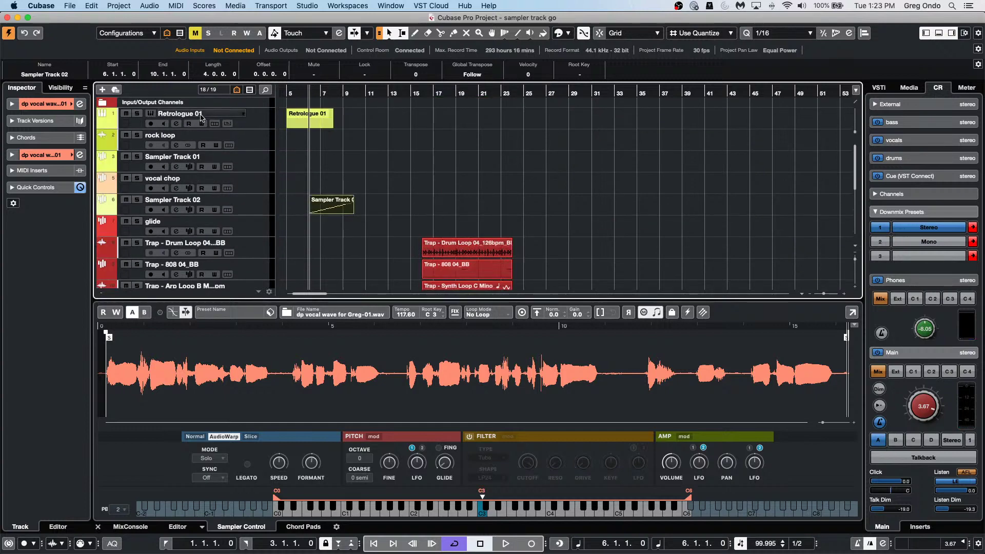
click(256, 168)
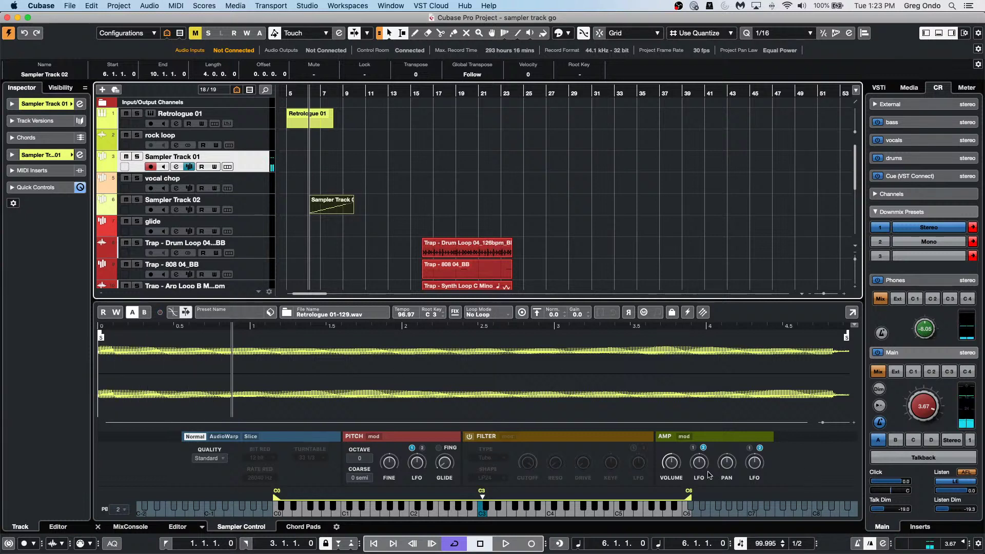
click(467, 437)
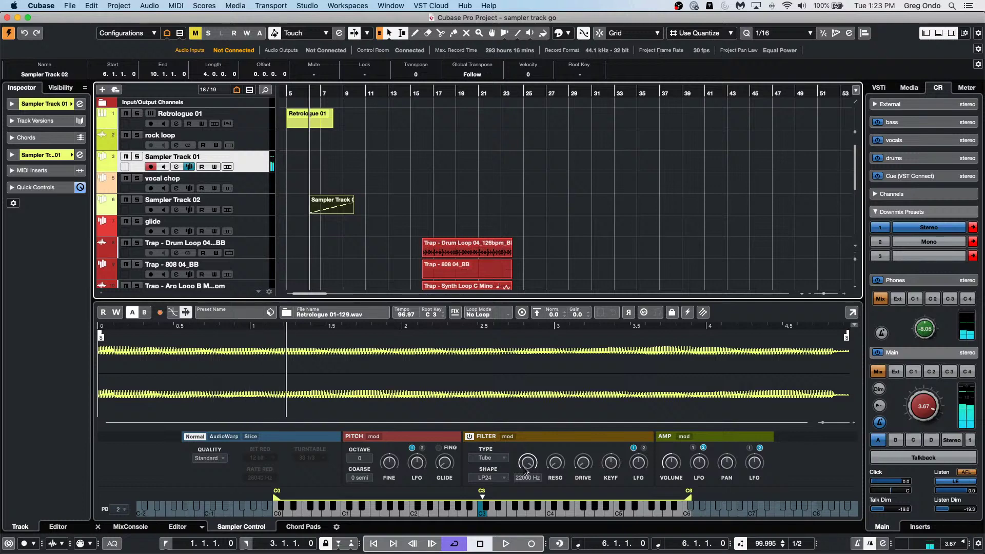
mouse_move(560, 470)
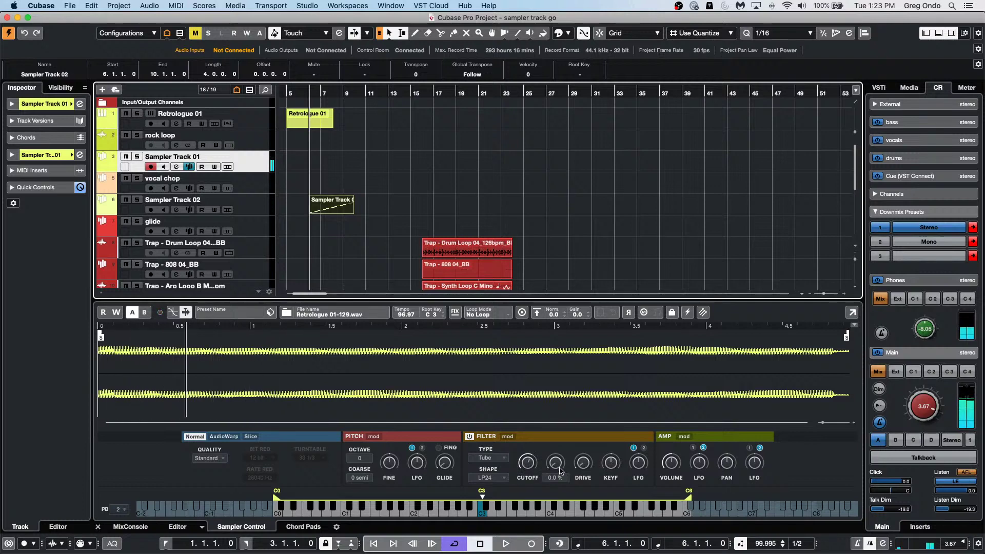
Raise the filter resonance to 54% and increase the filter's LFO modulation amount and the LFO 1 frequency
drag(561, 470, 574, 415)
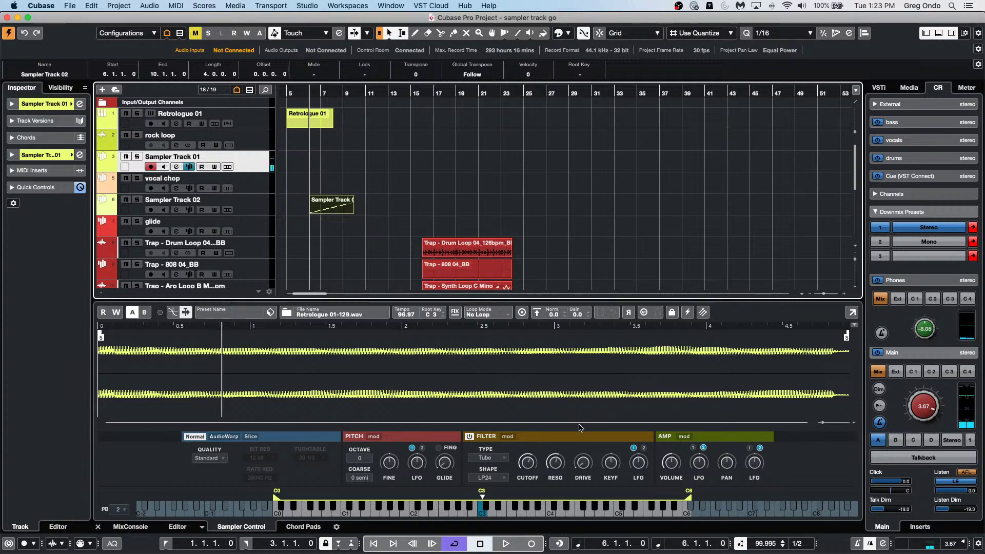
click(507, 436)
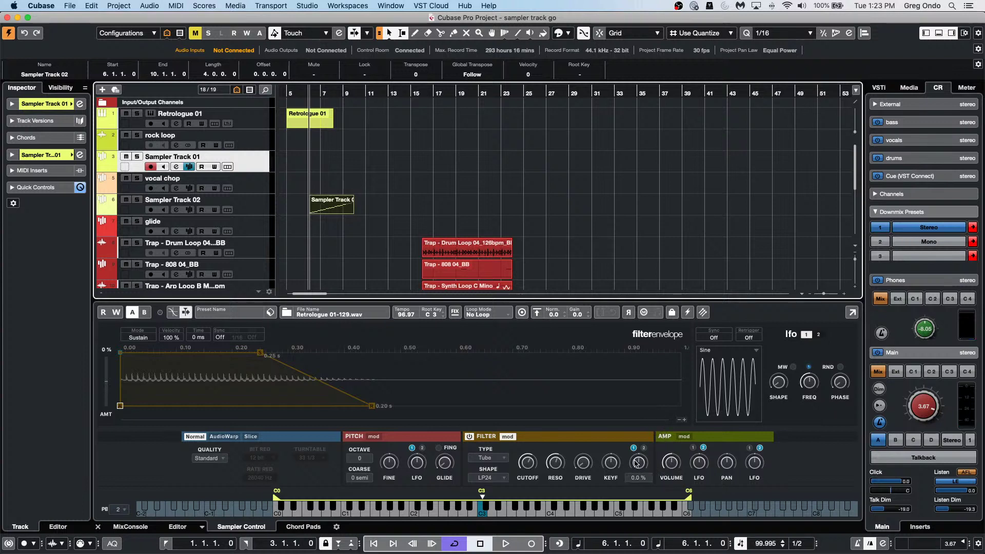
drag(637, 465, 641, 433)
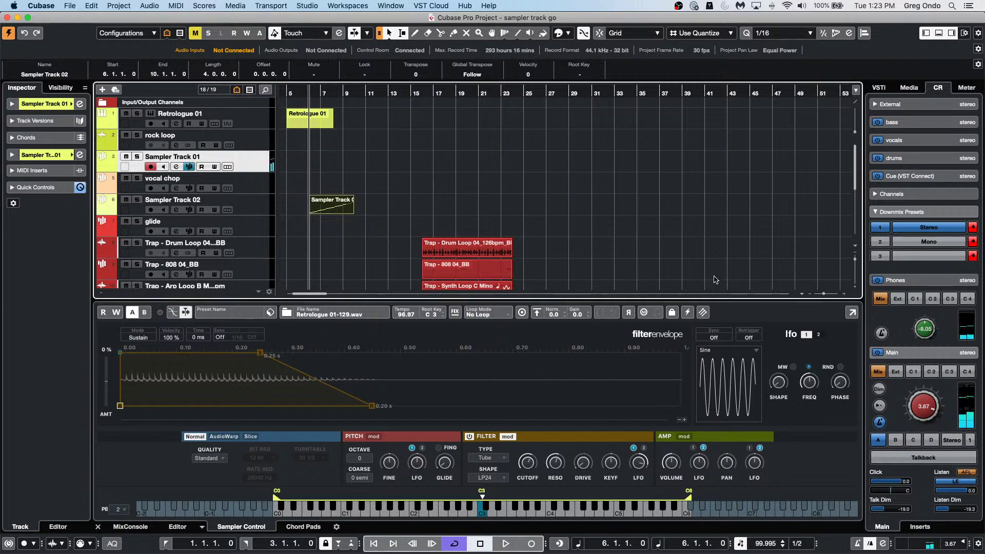
drag(807, 389, 813, 360)
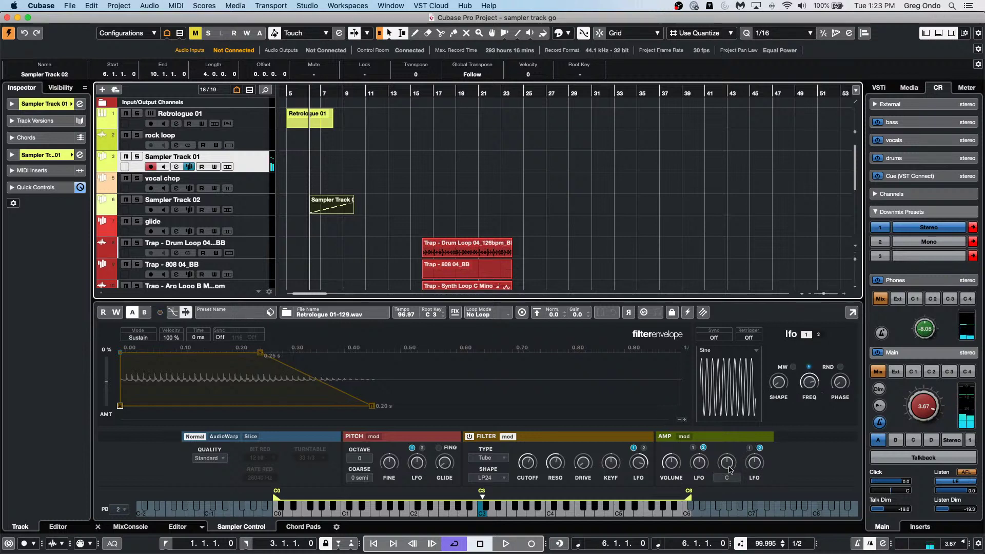
mouse_move(727, 464)
mouse_down()
mouse_move(733, 451)
mouse_move(731, 468)
mouse_up()
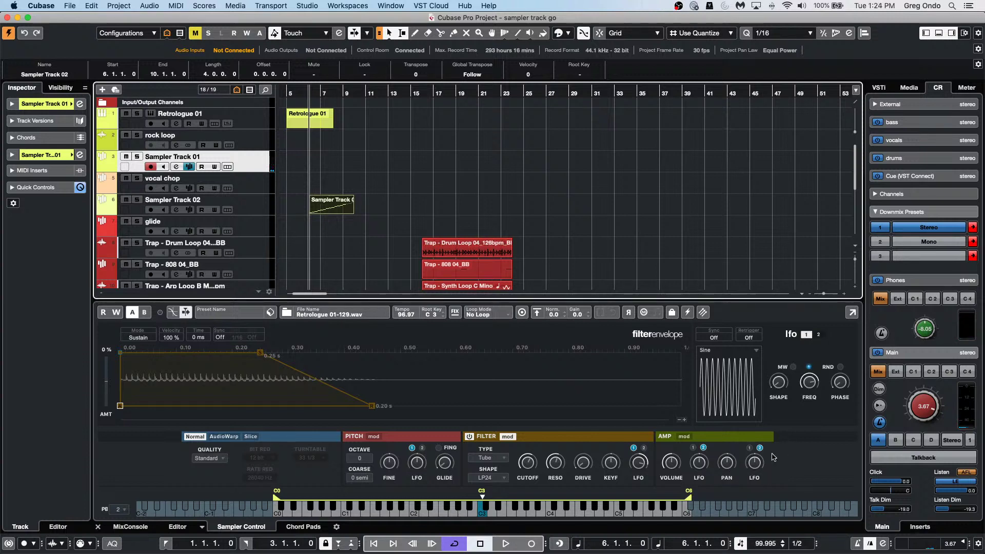
Examine the available filter types and shapes, keeping Tube and LP24
mouse_move(809, 384)
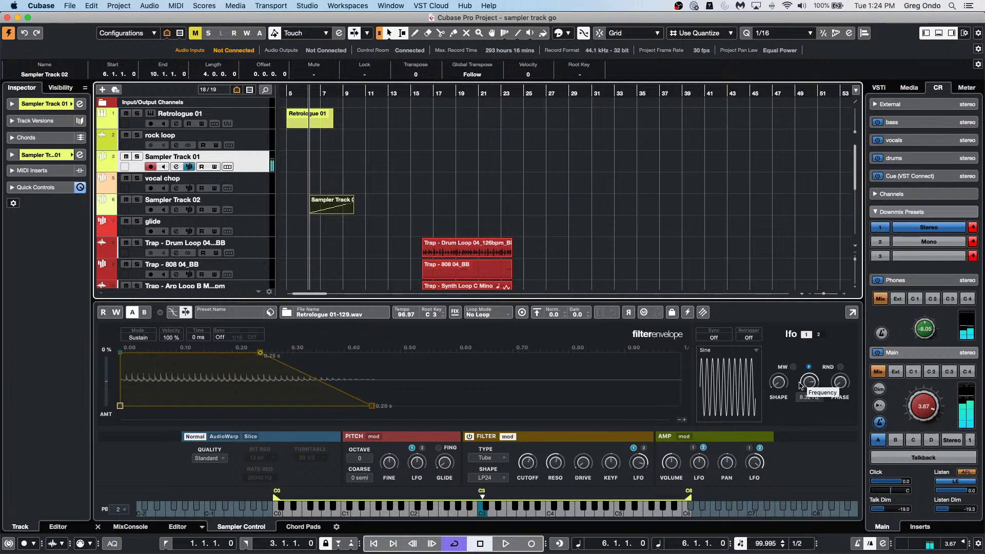
mouse_move(555, 473)
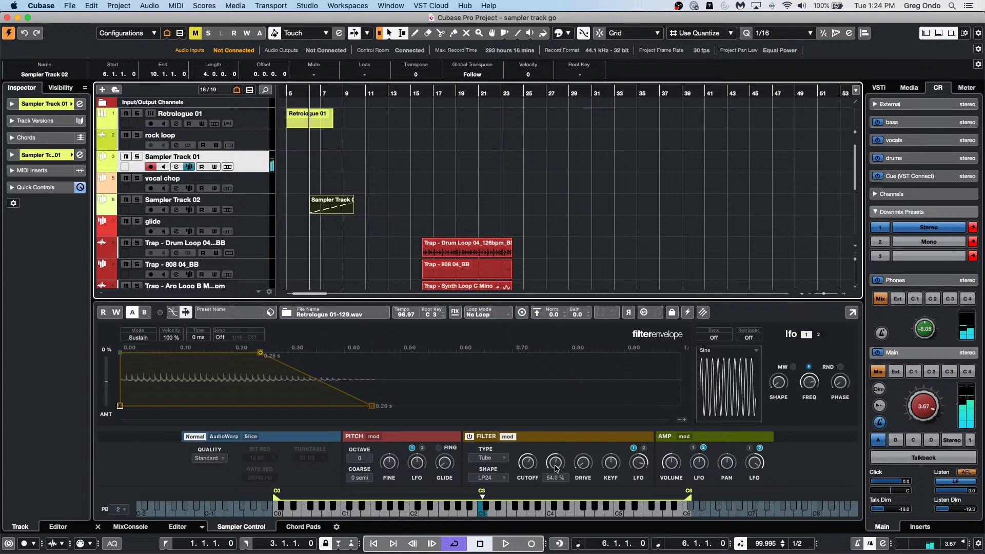
mouse_move(727, 461)
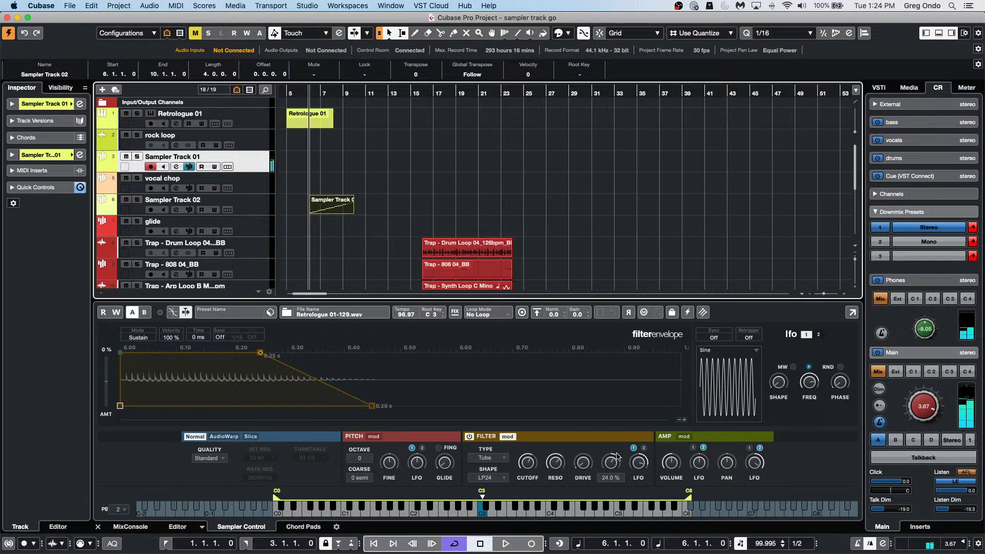
click(487, 458)
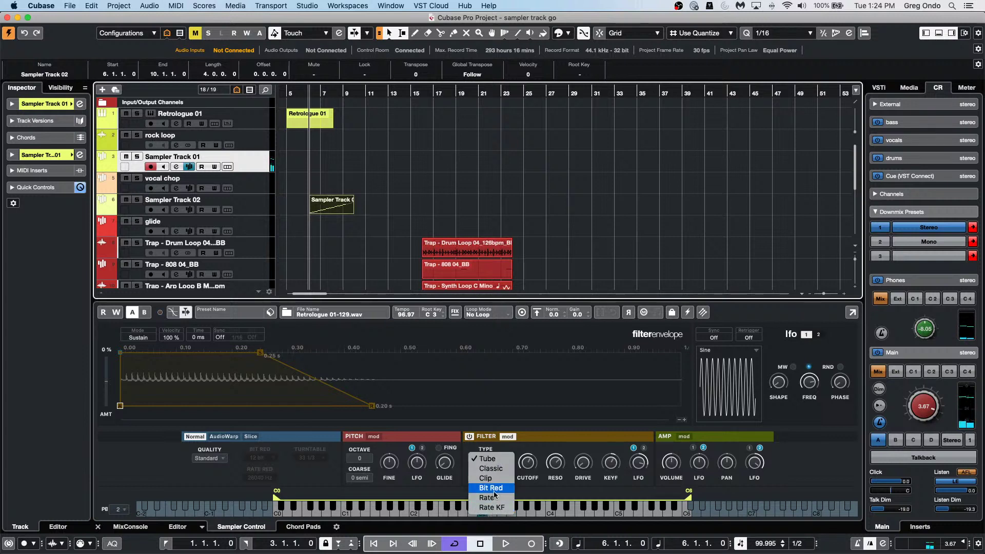
click(488, 459)
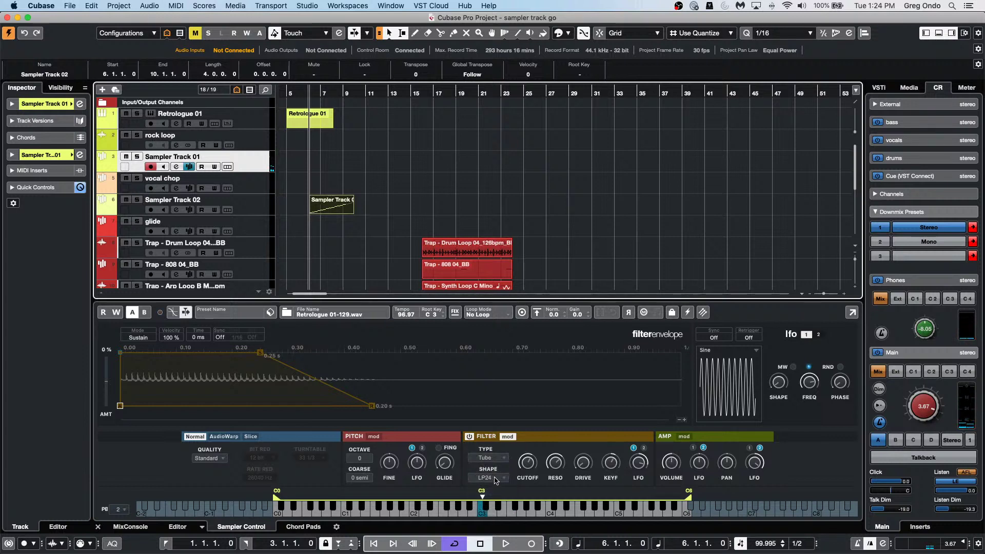
click(496, 480)
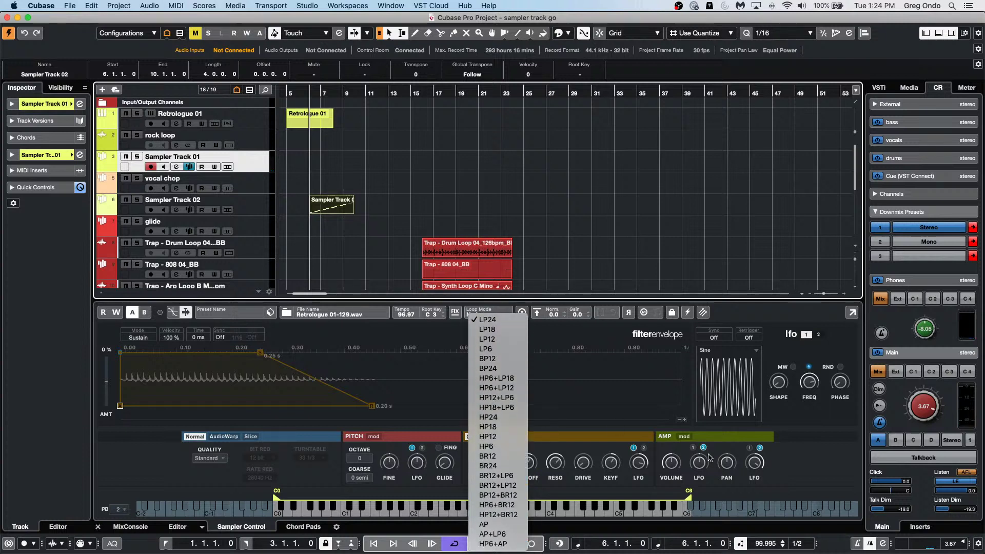
click(590, 434)
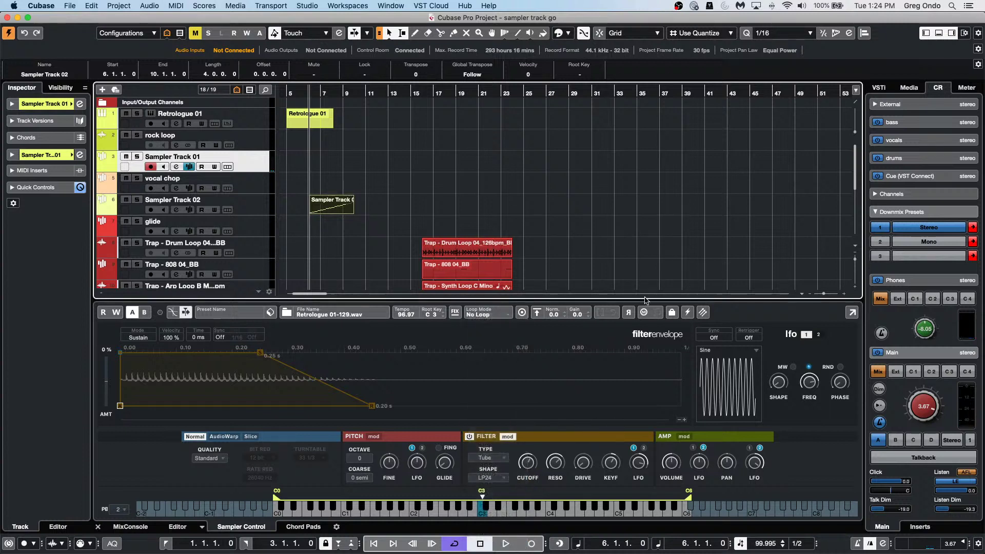
Lock the sampler's sound parameters and replace its sample with Tech_House_Bass_Loop_18 from the Tech House loops
click(676, 322)
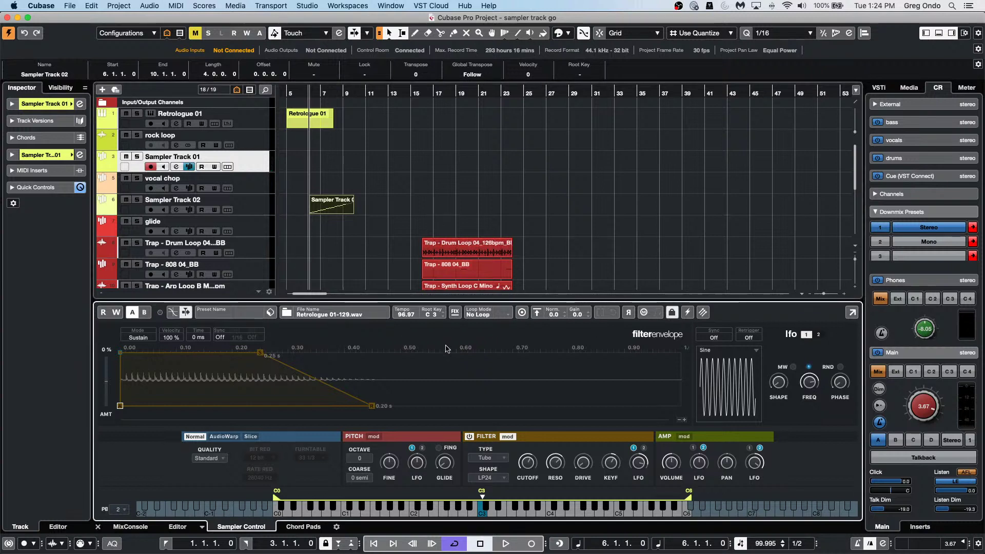
click(908, 88)
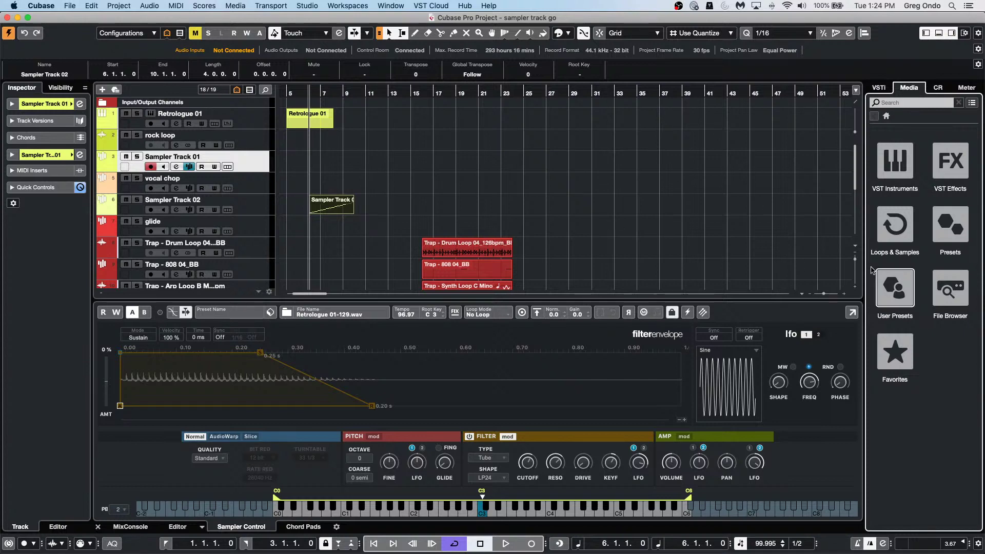
click(895, 226)
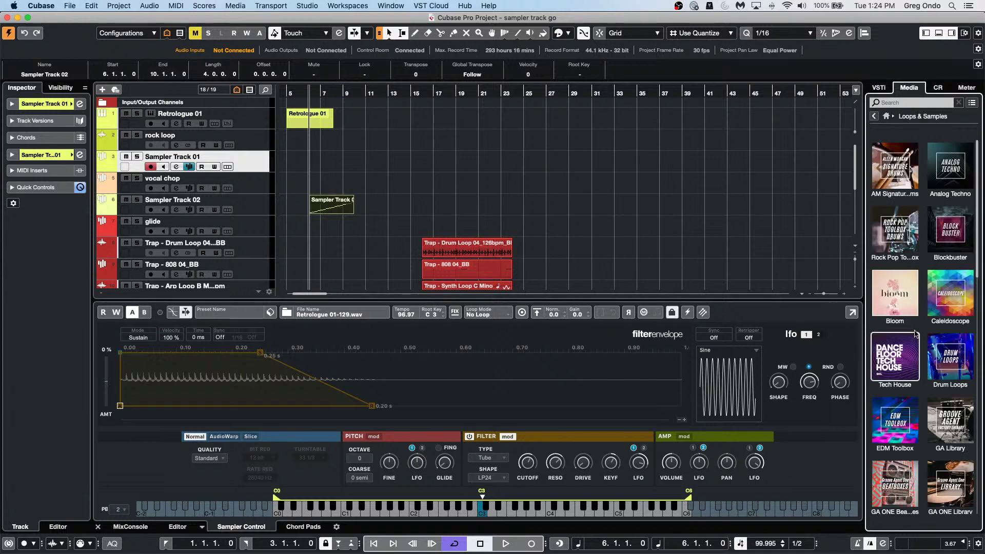
click(907, 354)
drag(917, 342, 392, 384)
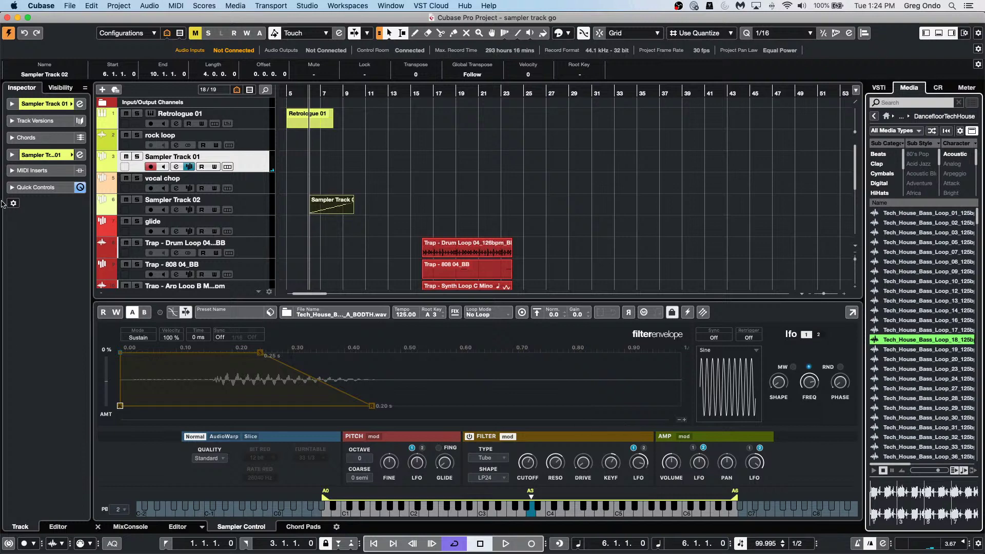
Open the recent project squashloop.cpr
click(72, 7)
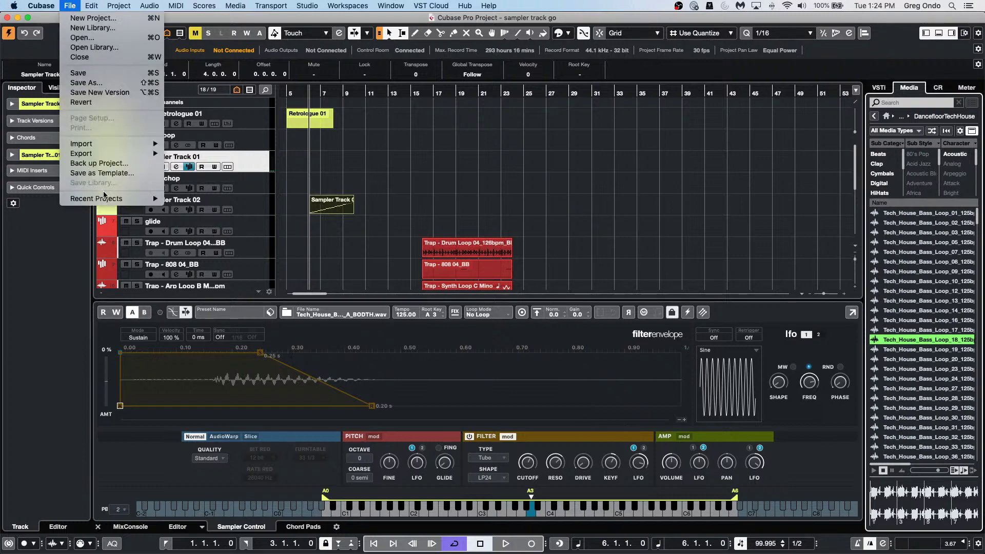
mouse_move(107, 199)
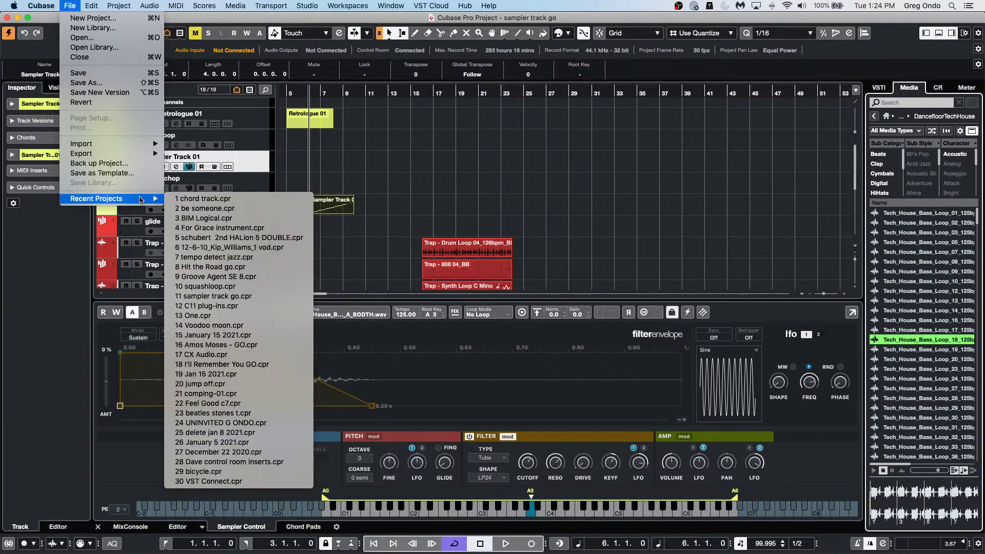
click(301, 286)
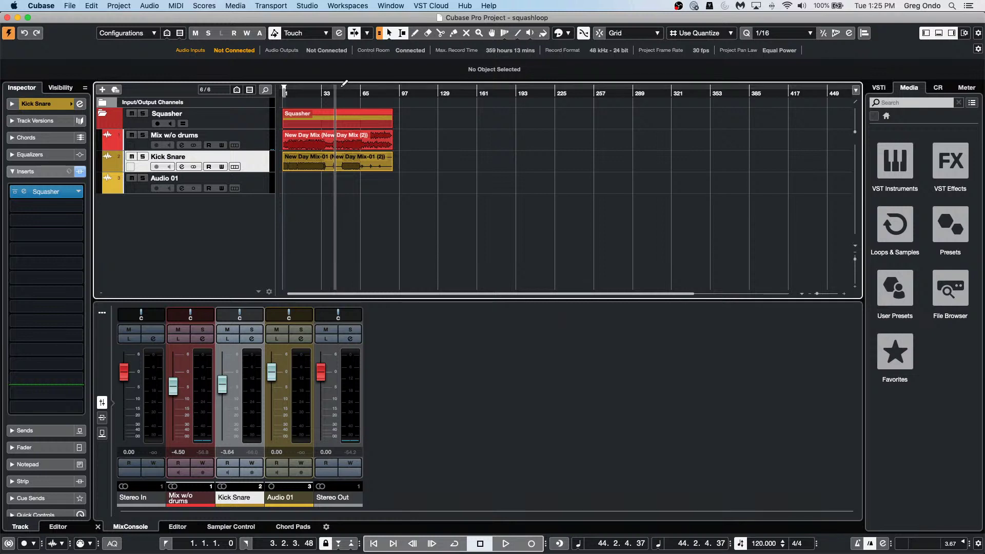
Play the project from the start, lower the Control Room main level to -1.38, and stop playback
key(Home)
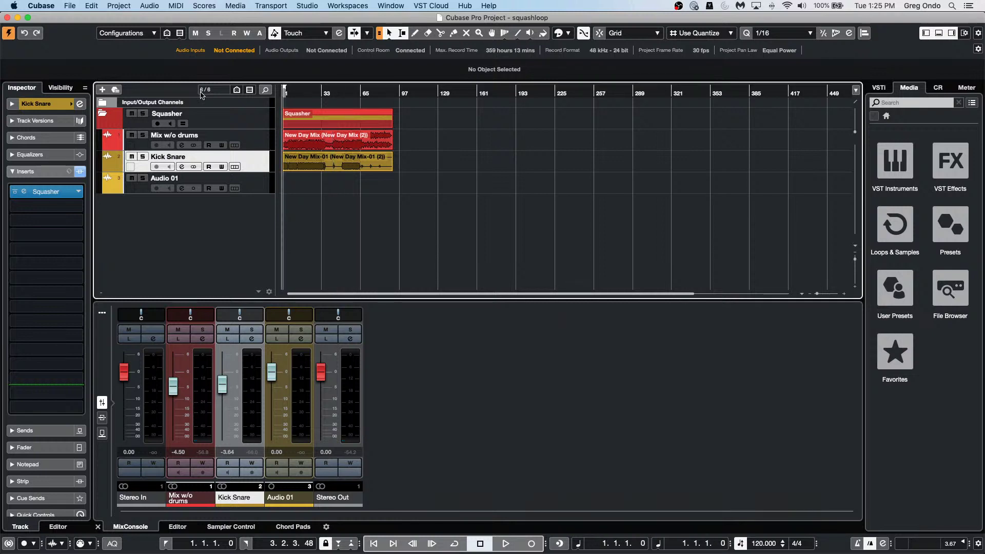
key(space)
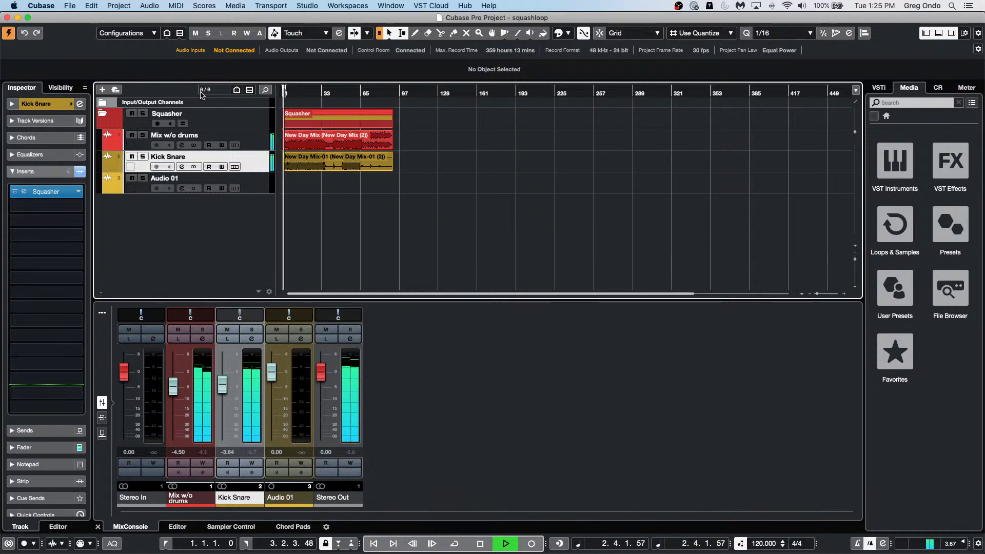
click(932, 90)
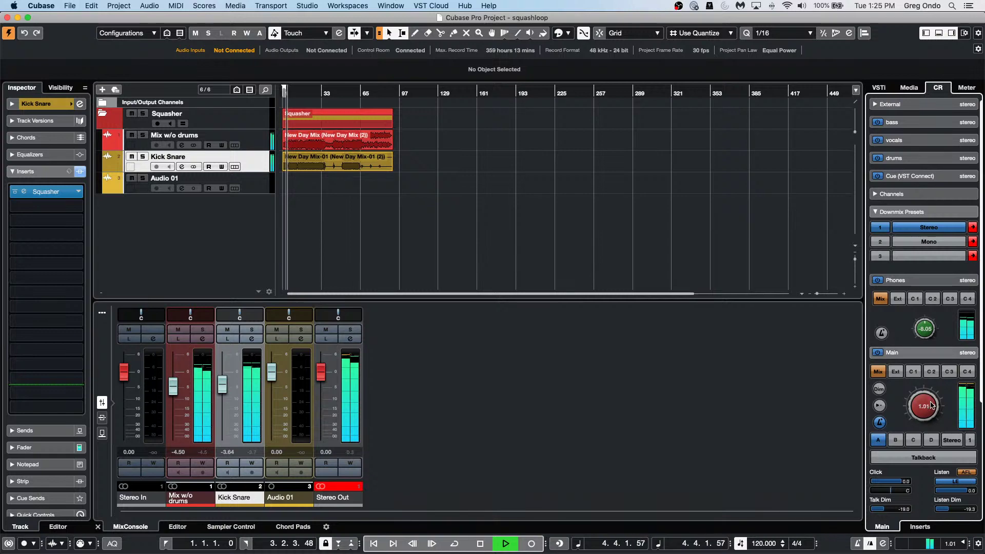
scroll(932, 405, down, 3)
key(space)
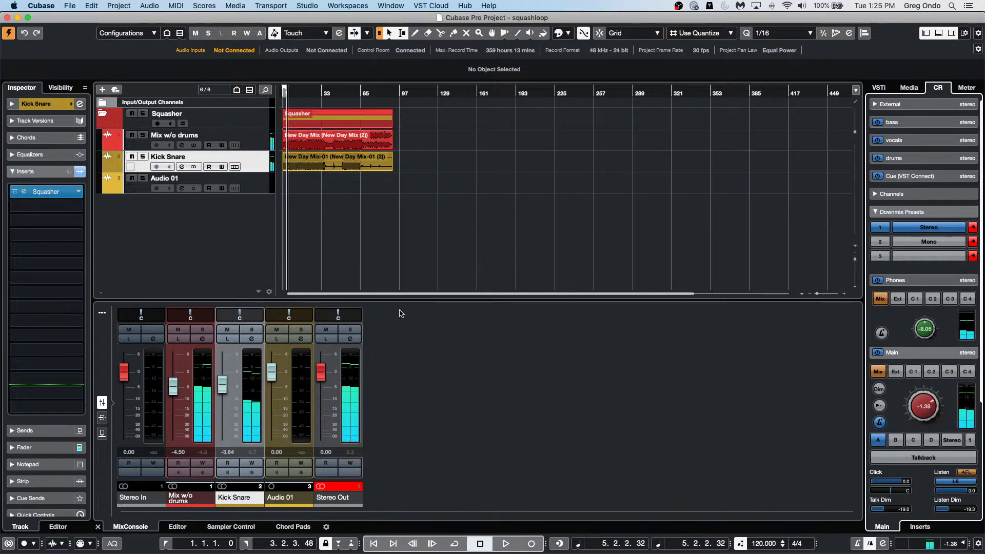
Open the Squasher inserts of the Kick Snare and Mix w/o drums tracks and arrange their windows side by side
click(46, 192)
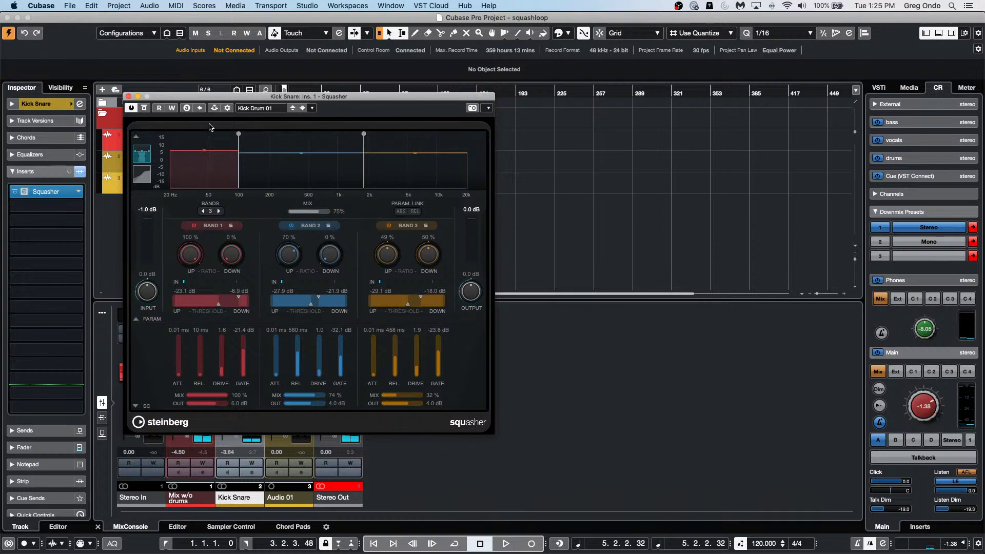
drag(260, 98, 290, 204)
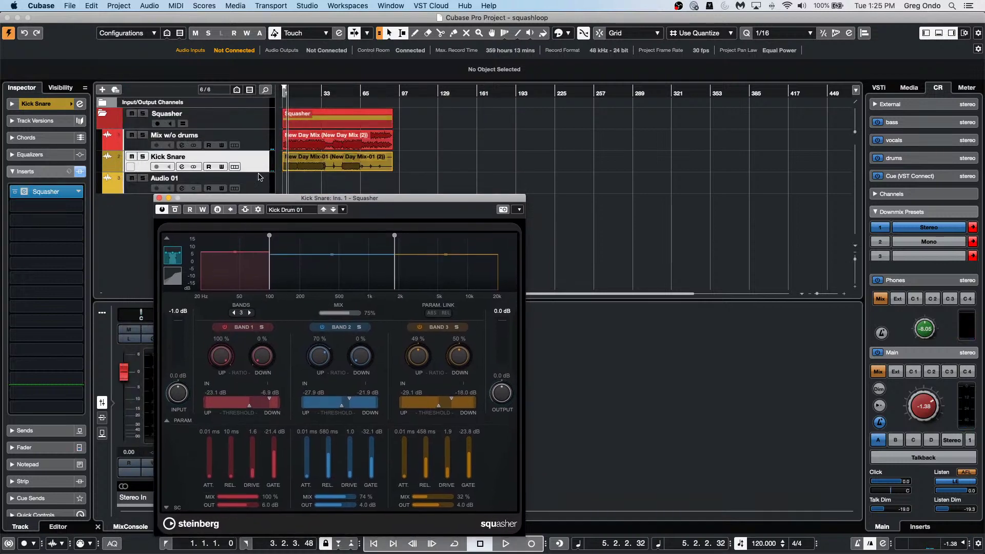
click(256, 143)
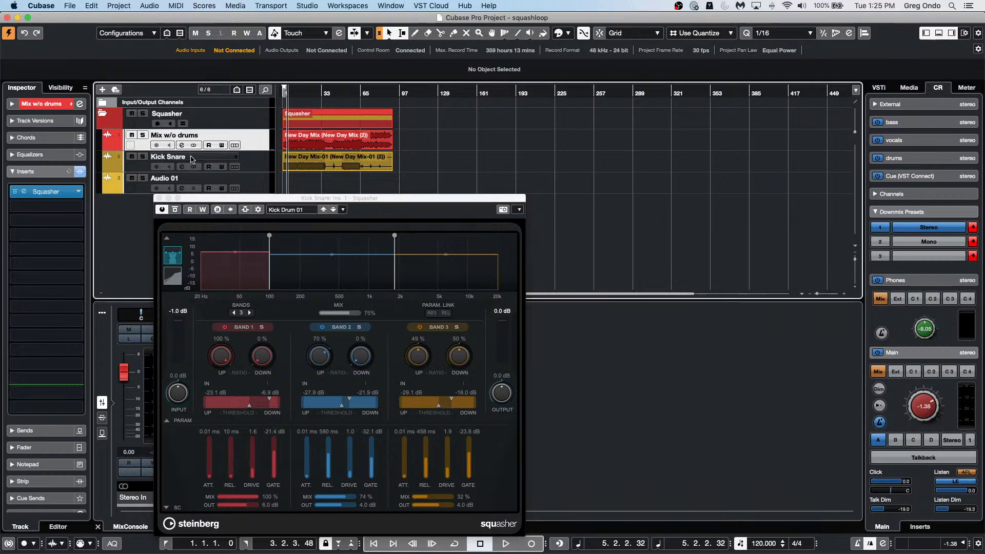
click(50, 192)
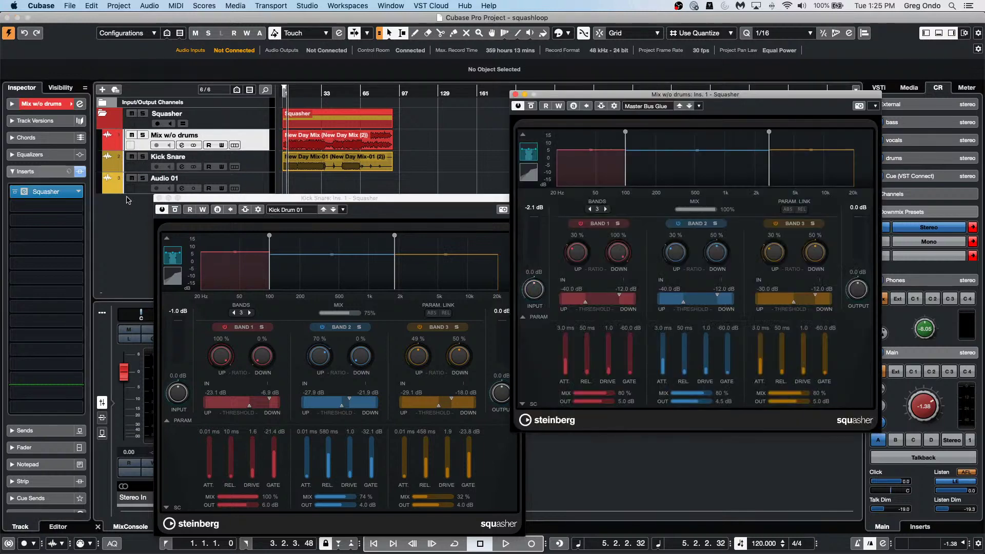
drag(367, 196, 334, 103)
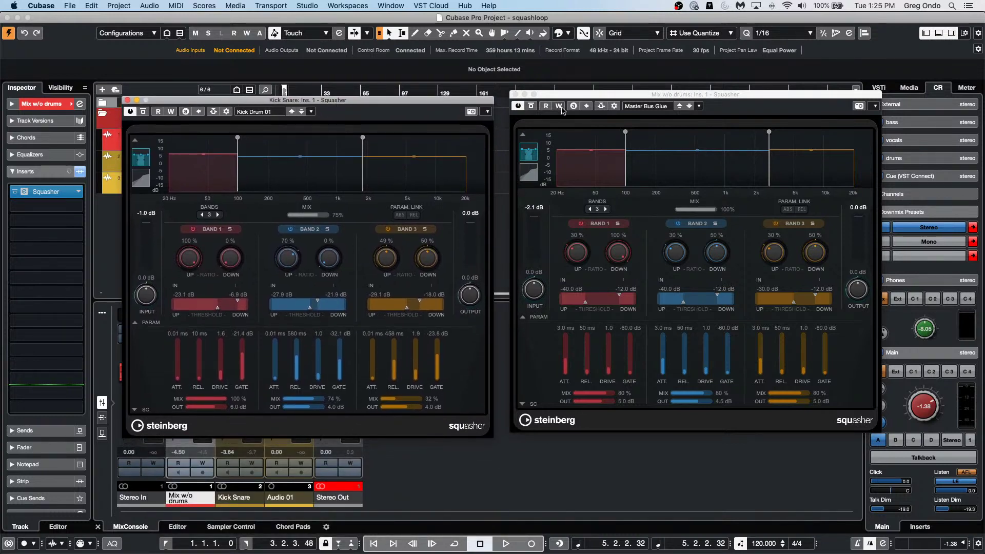
Bypass both Squasher inserts and play the unprocessed mix
click(531, 105)
click(156, 111)
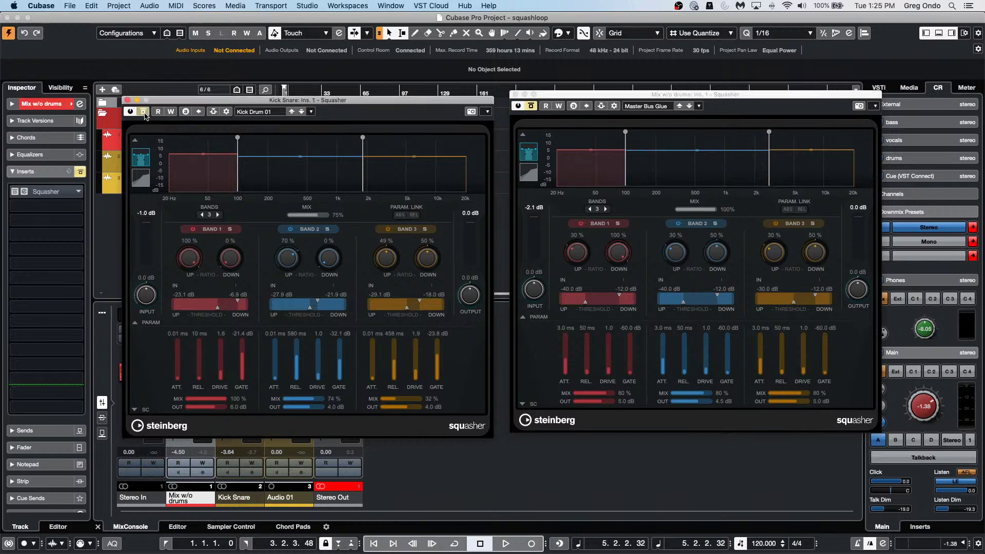
key(space)
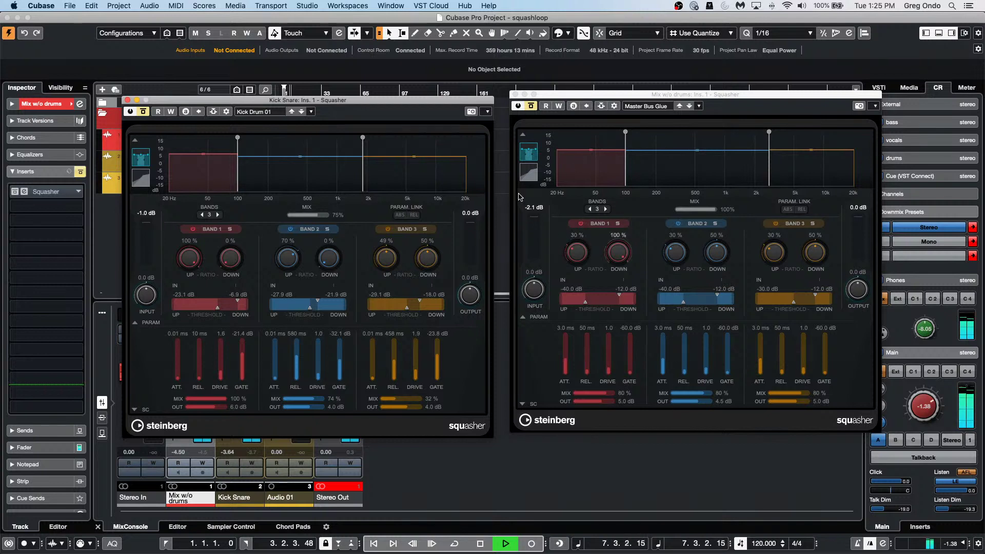
Compare the playing mix with each Squasher bypassed and active, leaving only the Kick Snare one active
click(532, 107)
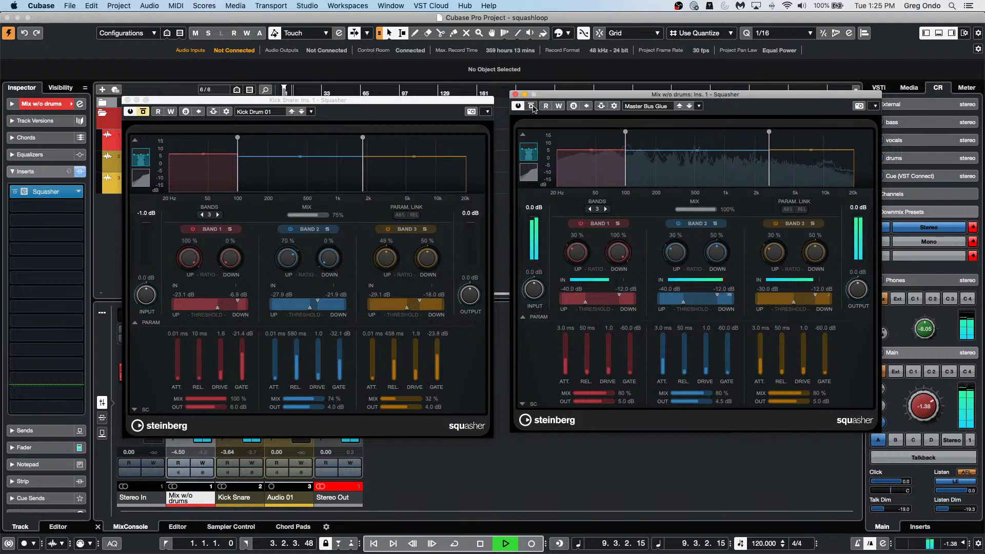
click(533, 106)
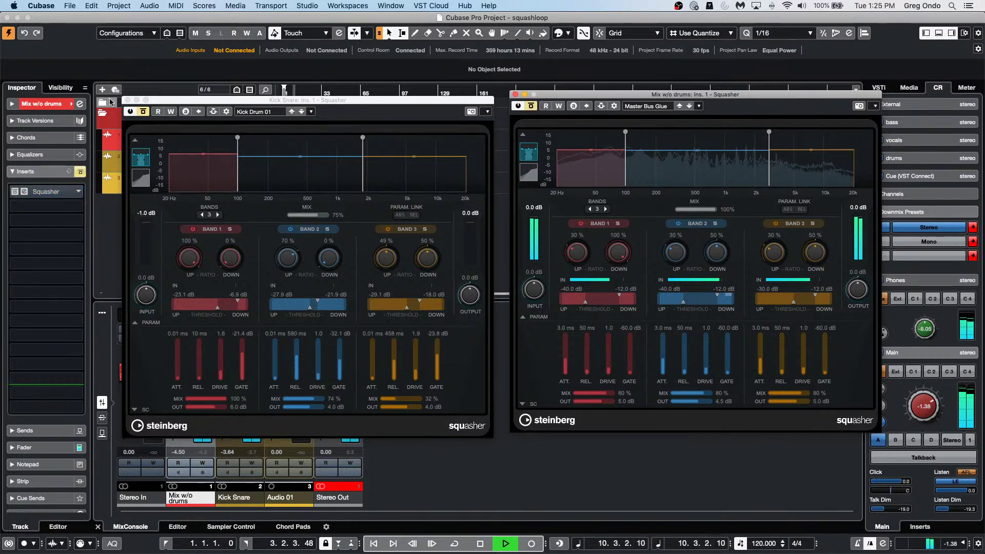
click(148, 115)
click(145, 113)
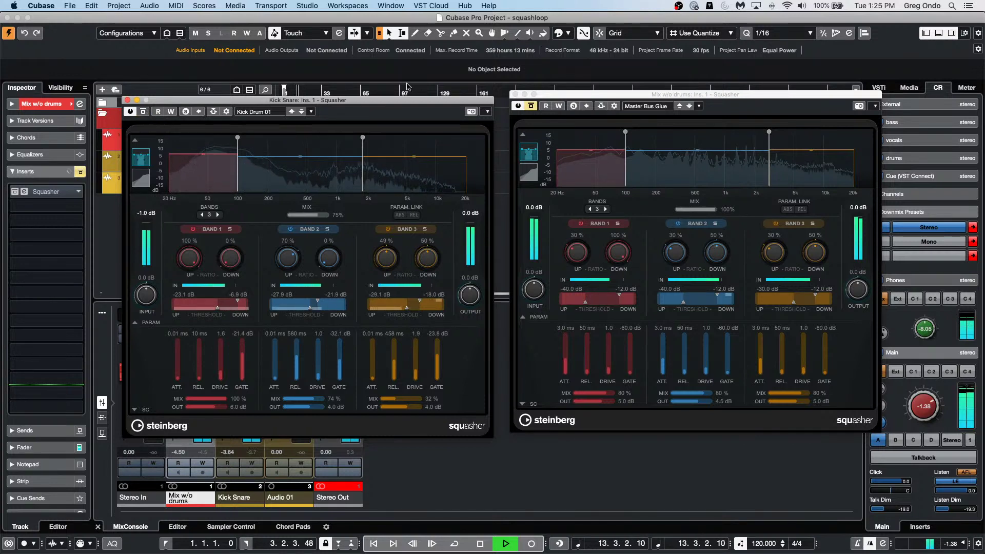
click(532, 107)
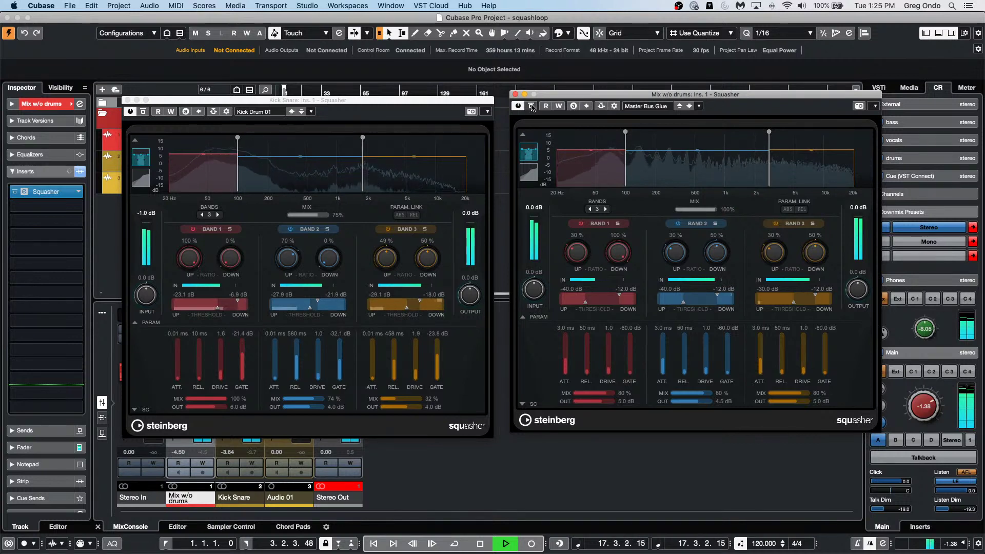
click(532, 107)
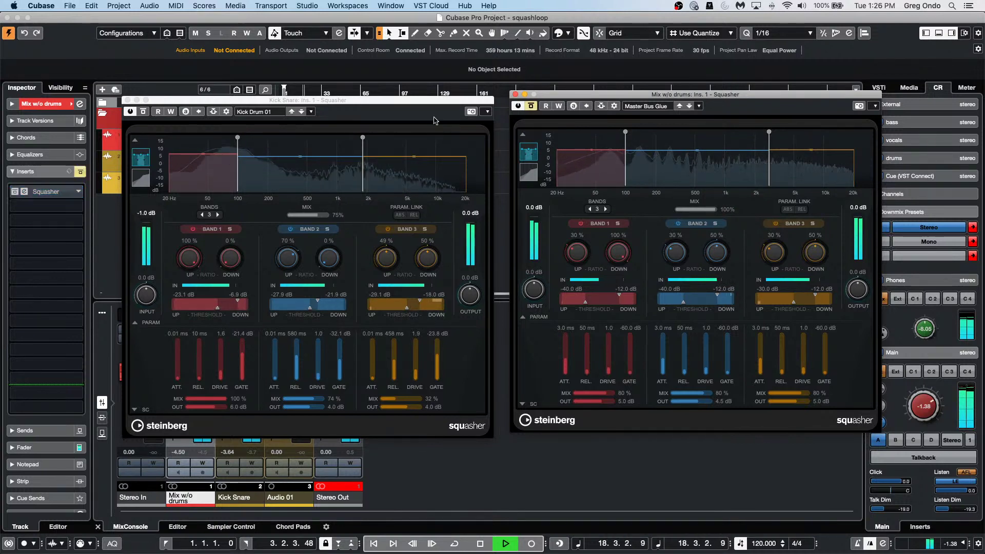
Compare the playing mix with each Squasher bypassed and active, leave both bypassed, and stop playback
click(143, 113)
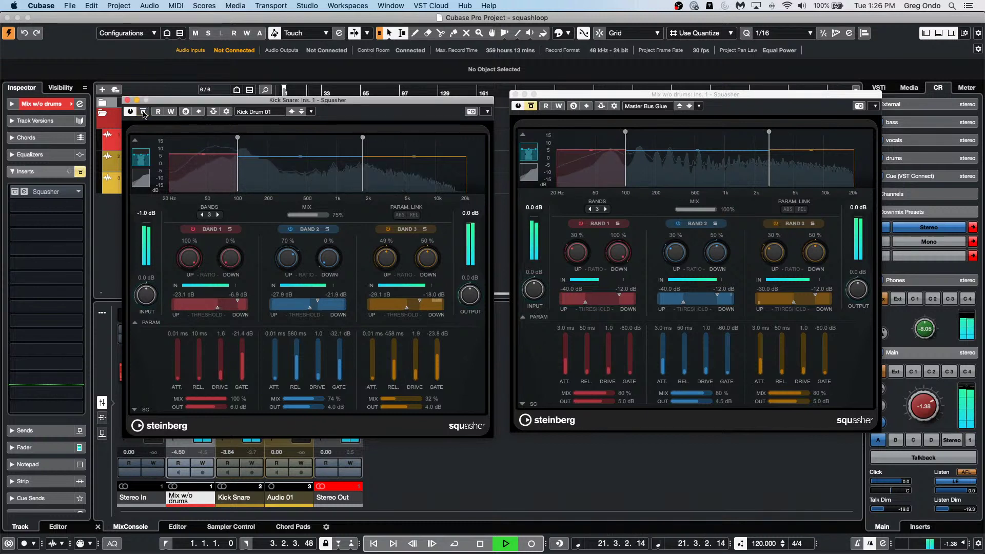
click(532, 107)
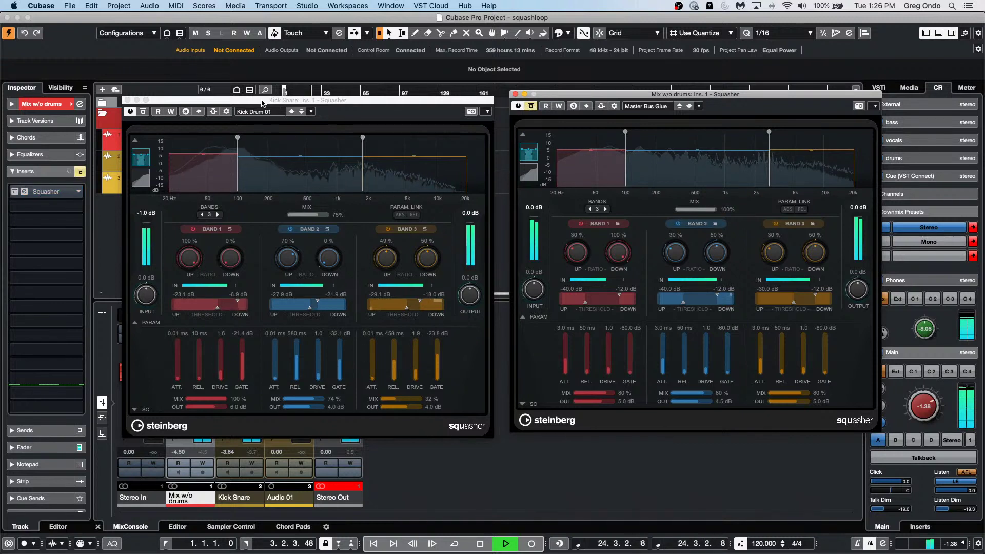
click(143, 112)
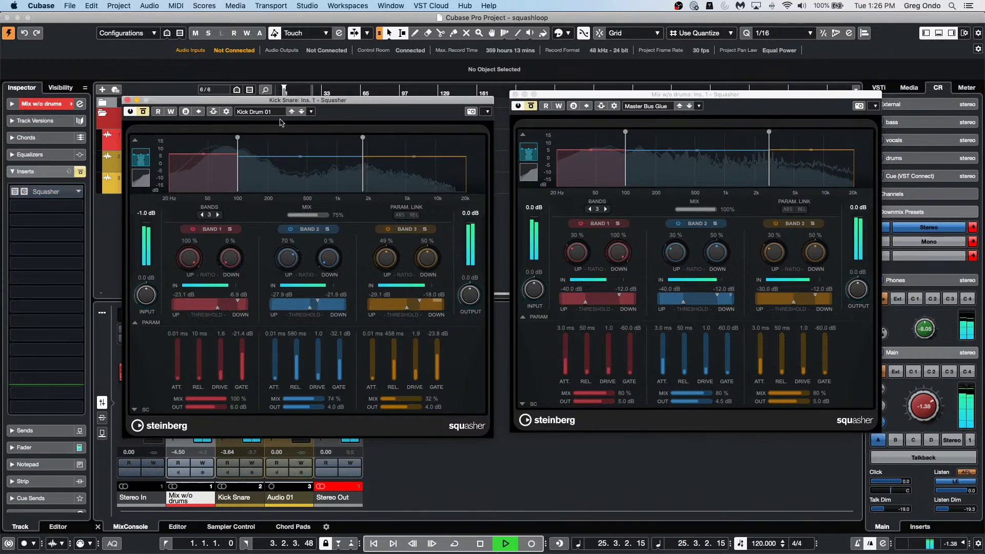
key(space)
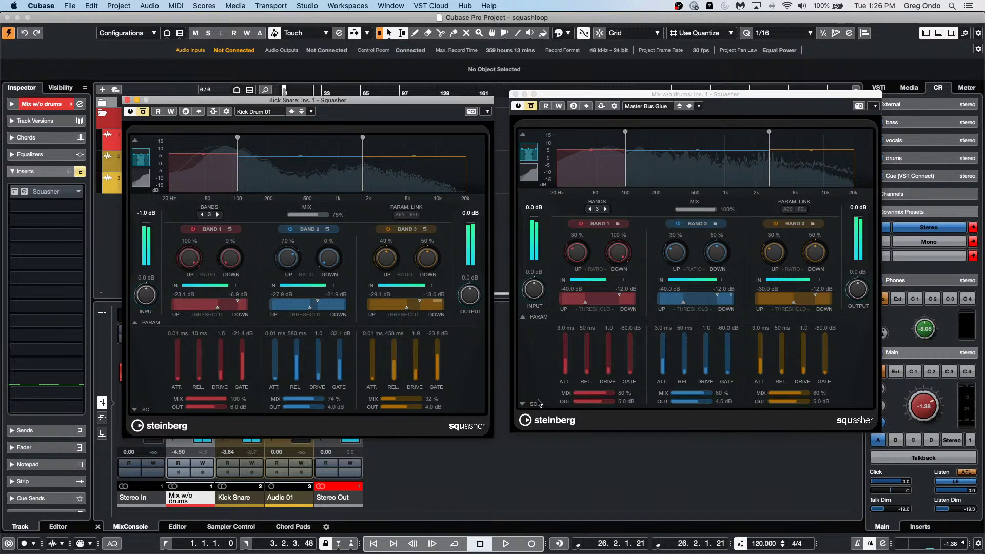
Examine the side-chain routing and available side-chain inputs of the Mix w/o drums Squasher, leaving them unchanged
click(615, 106)
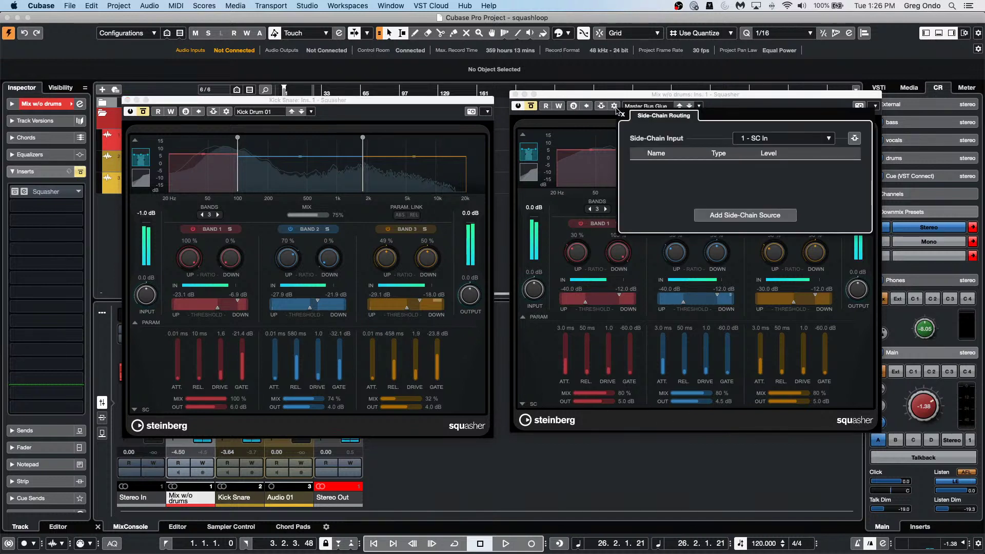
click(796, 141)
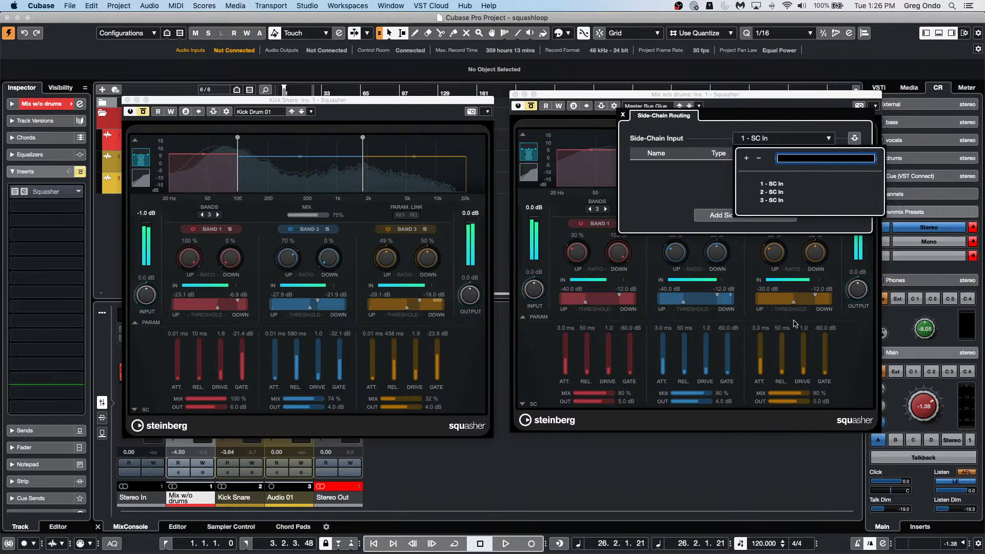
click(623, 119)
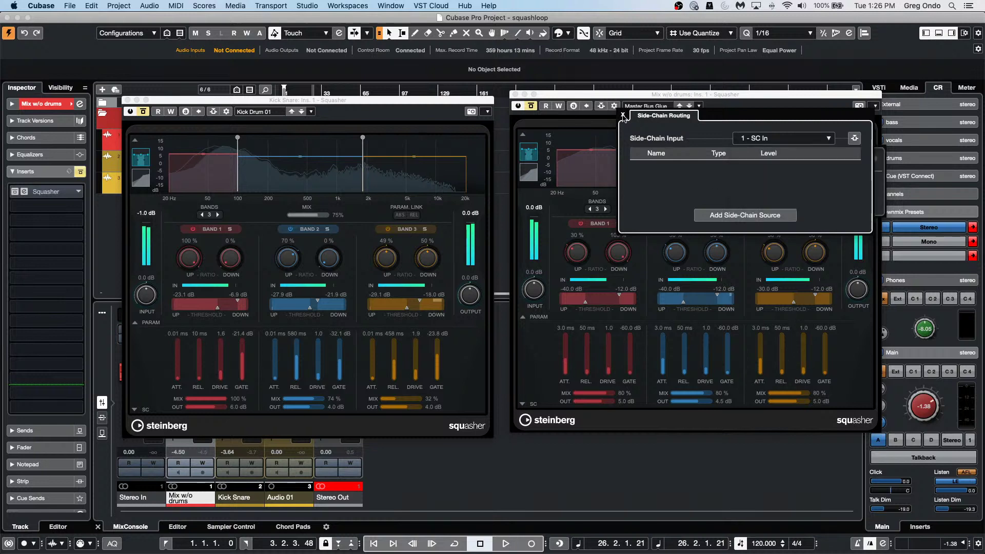
click(623, 116)
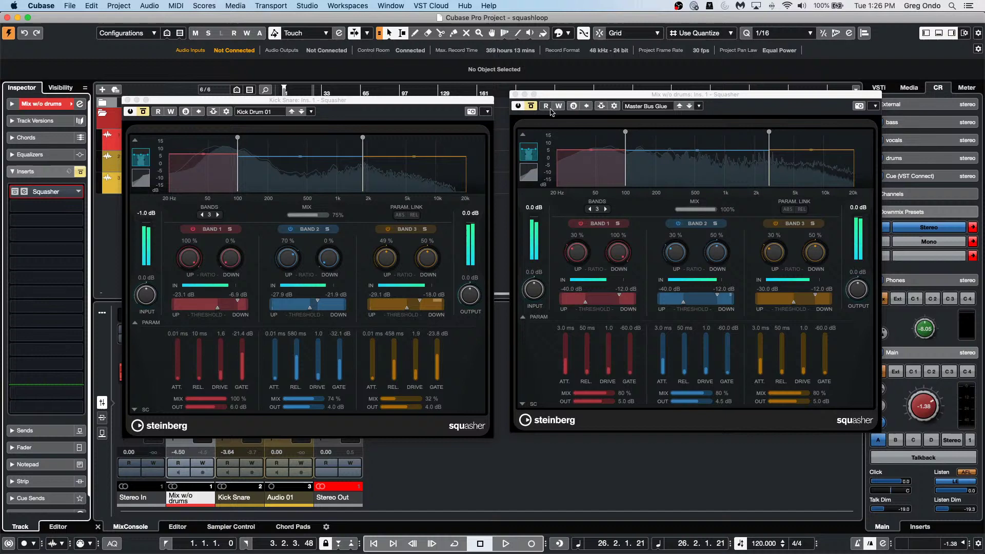
Close both Squasher windows and open the LoopMash FX insert from the Stereo Out channel settings
click(516, 95)
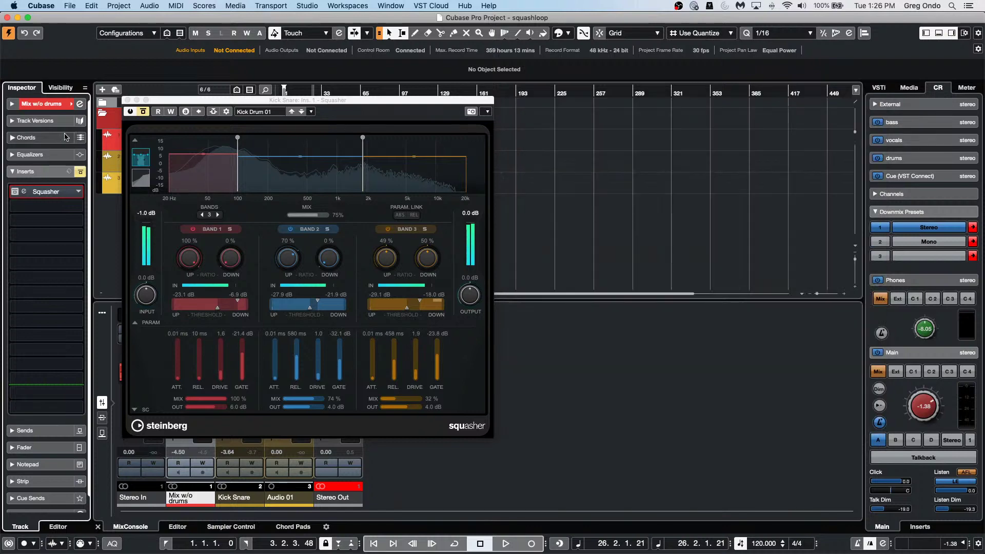
click(127, 101)
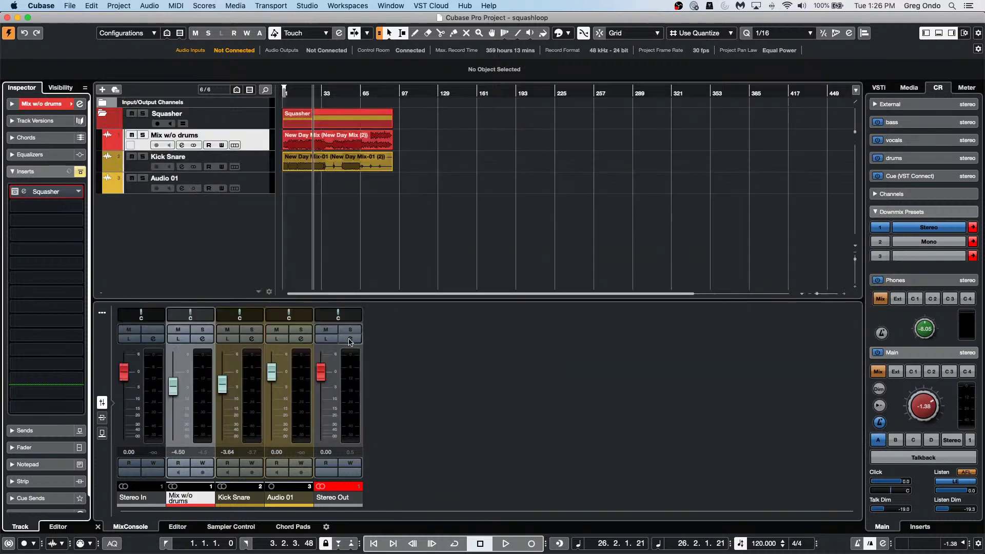
click(350, 342)
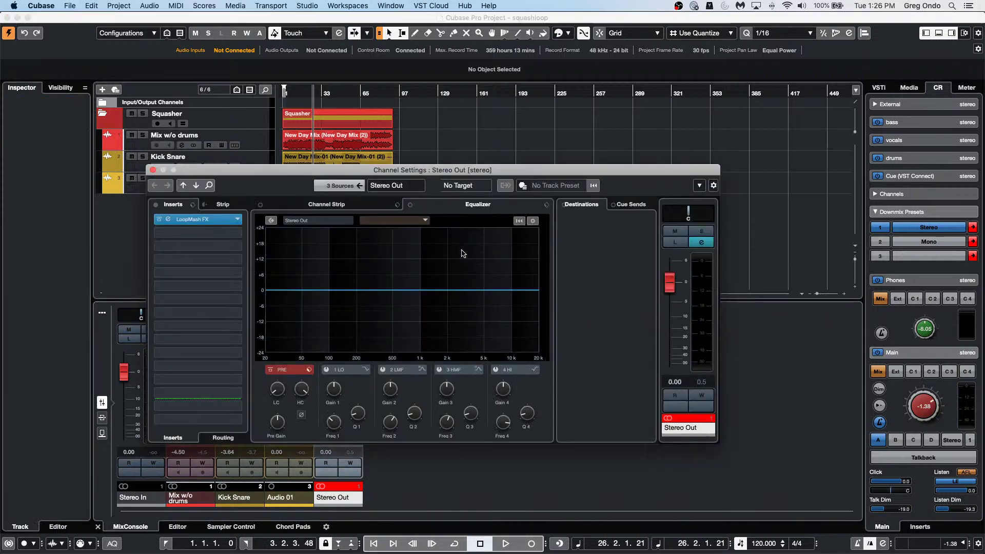
drag(384, 185, 529, 166)
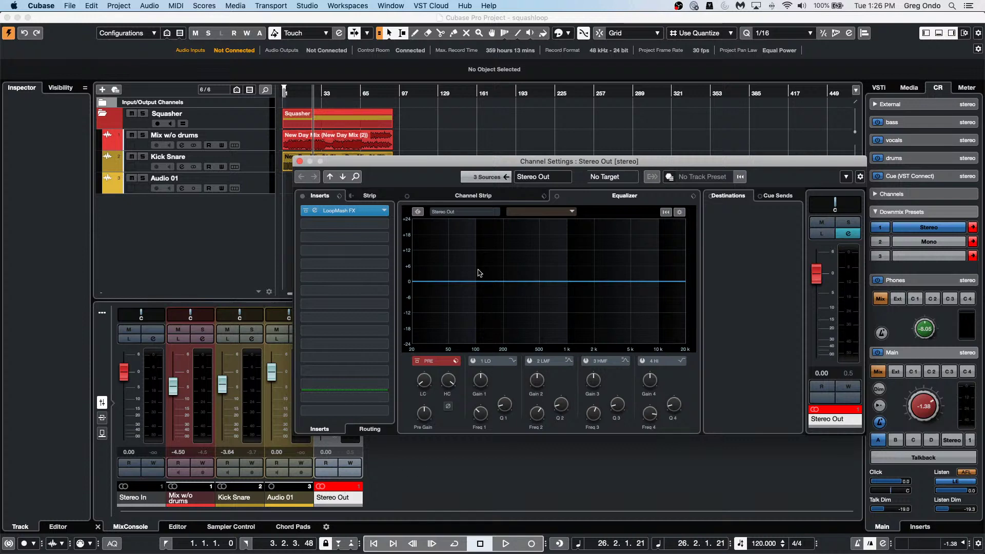
click(369, 211)
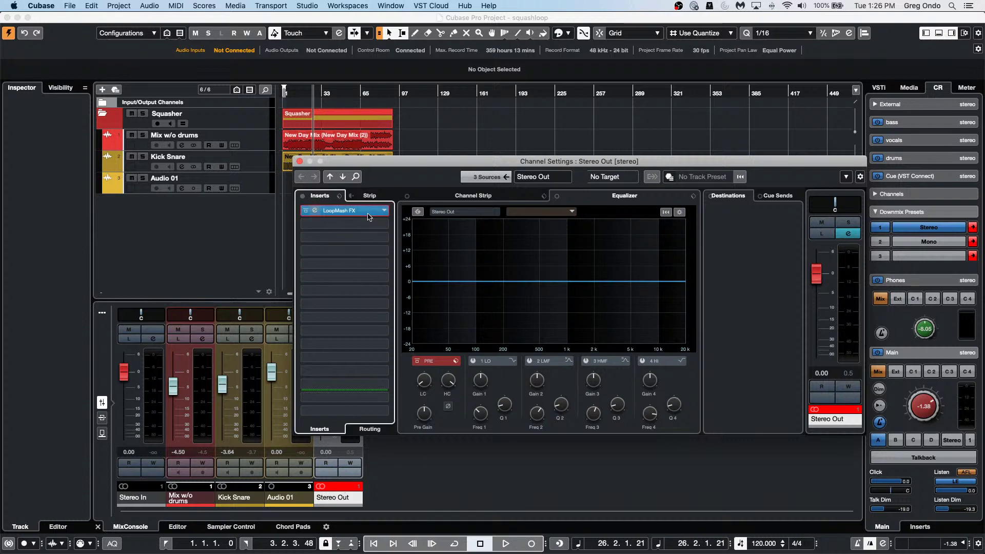
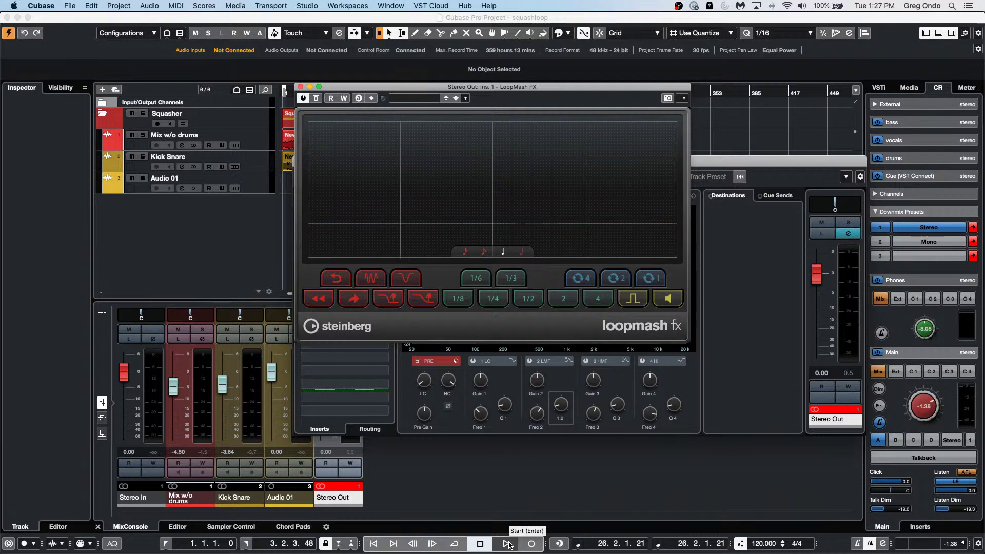
Play the mix and audition LoopMash FX's 1/4 and 1/8 effects, plus several red effects with the interval set to a half note
click(507, 544)
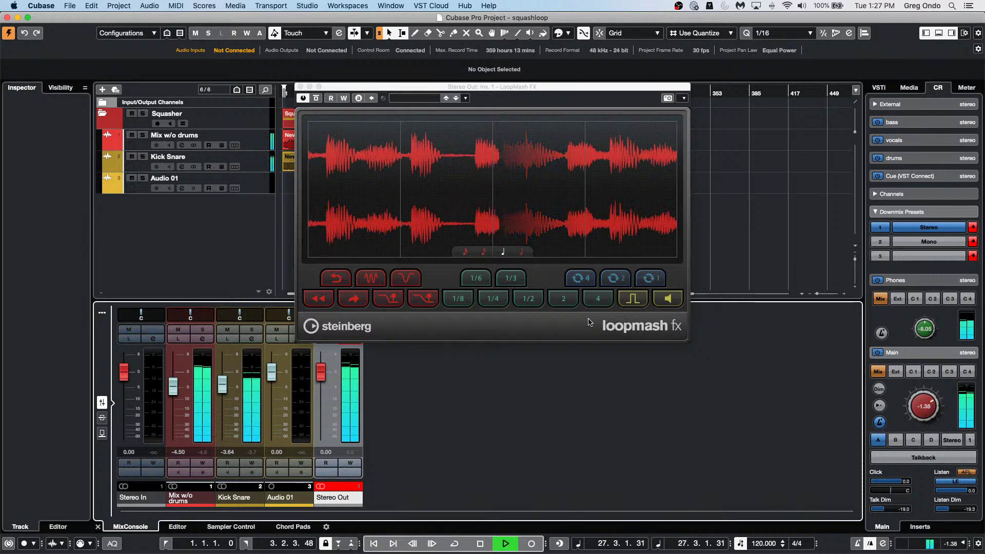
click(493, 299)
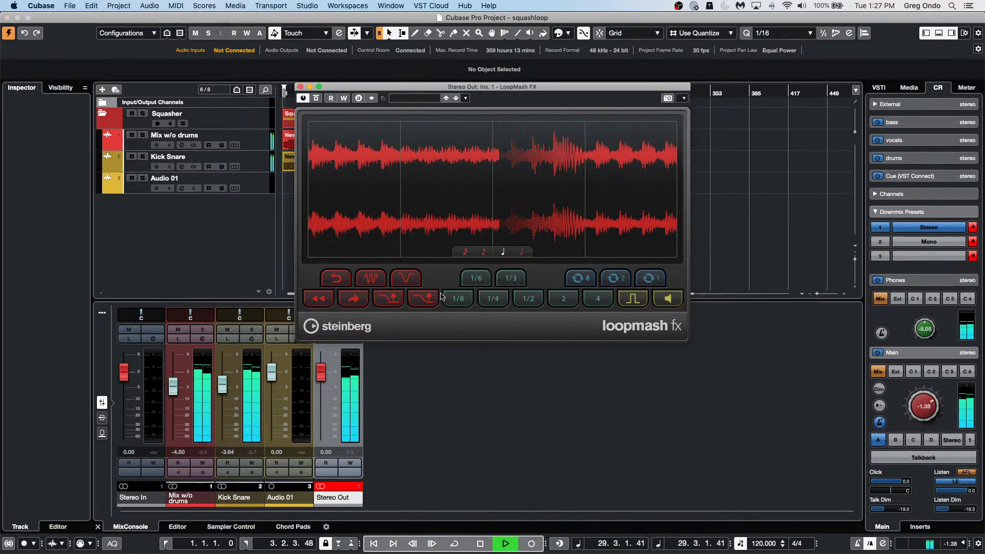
click(463, 300)
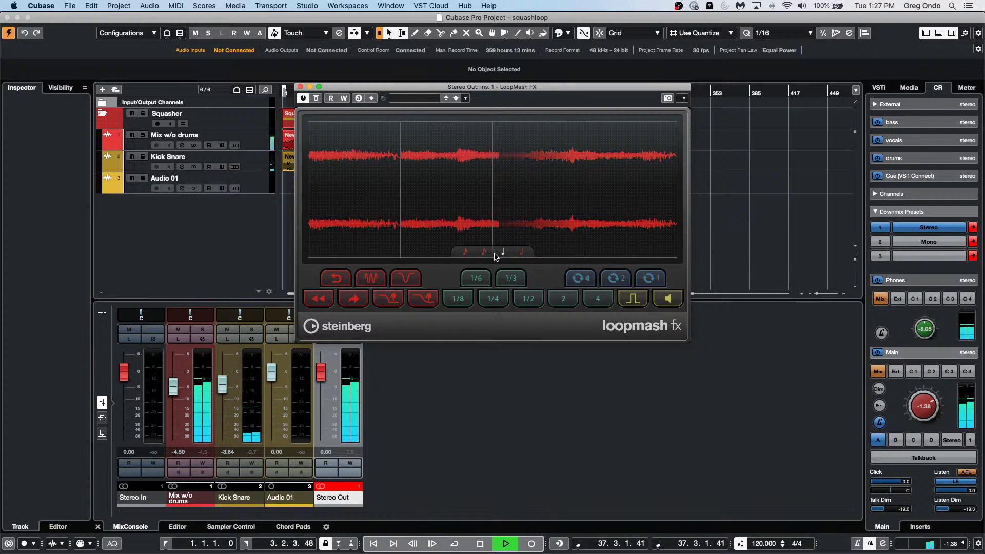
click(519, 253)
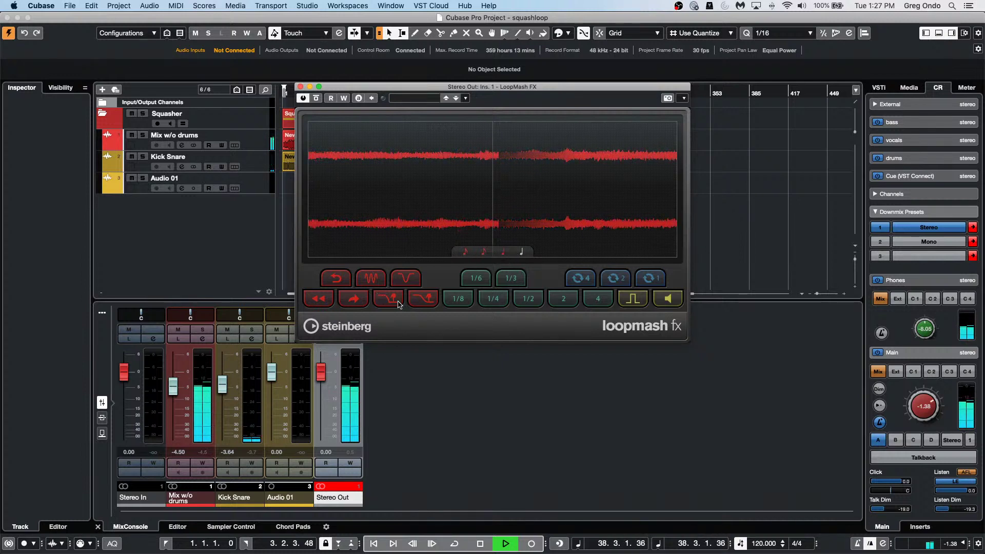
click(397, 304)
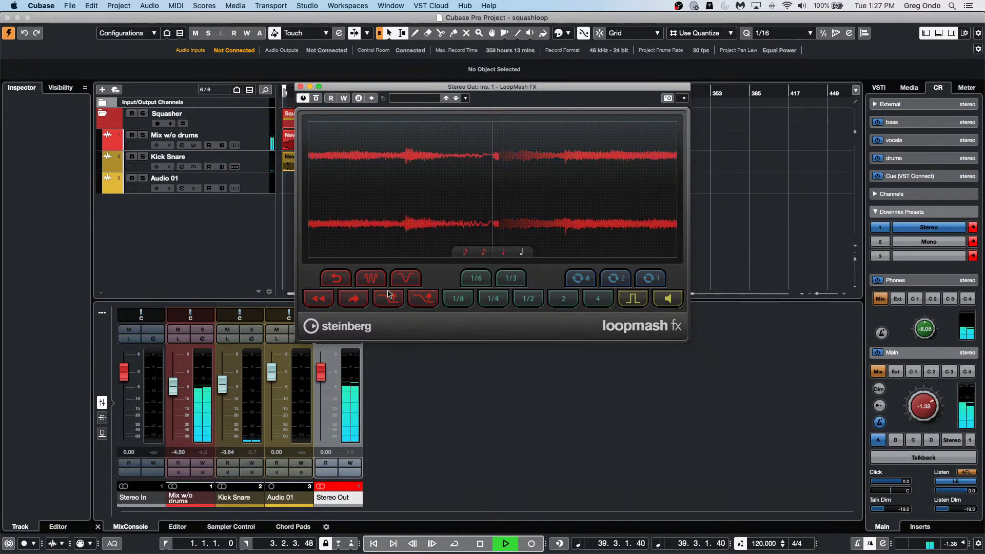
click(337, 279)
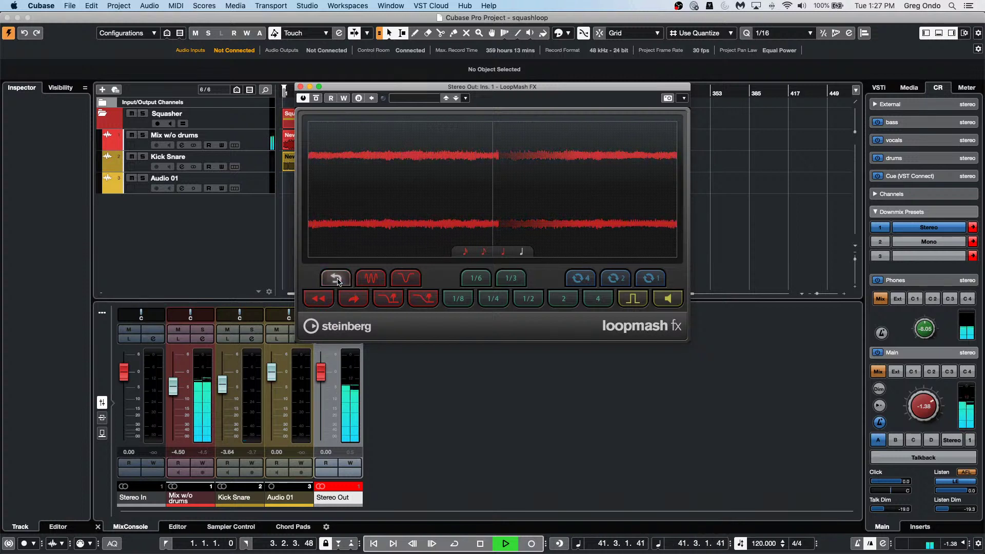
click(359, 303)
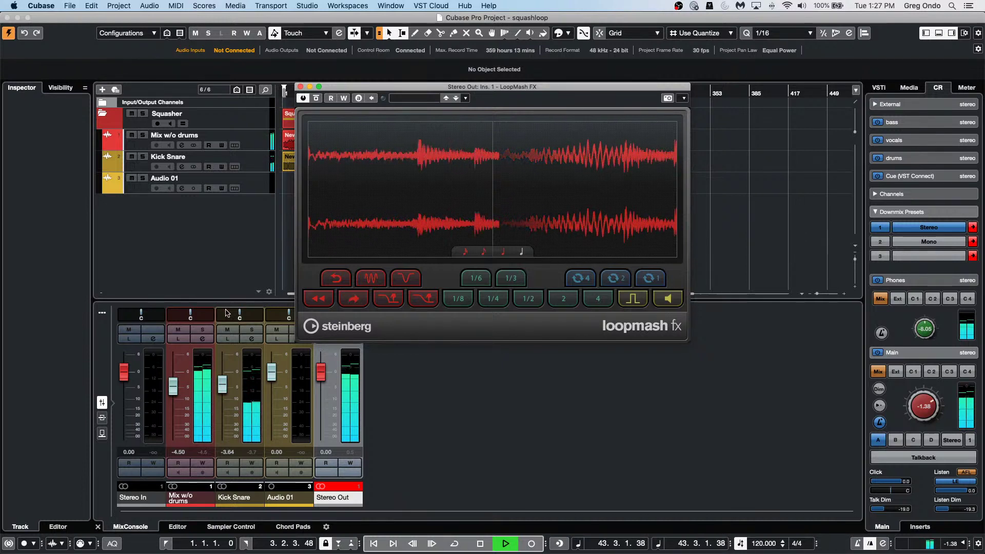
Audition the LoopMash FX staccato effect and the two-slice loop effect, switching the interval between eighth and sixteenth notes
click(483, 251)
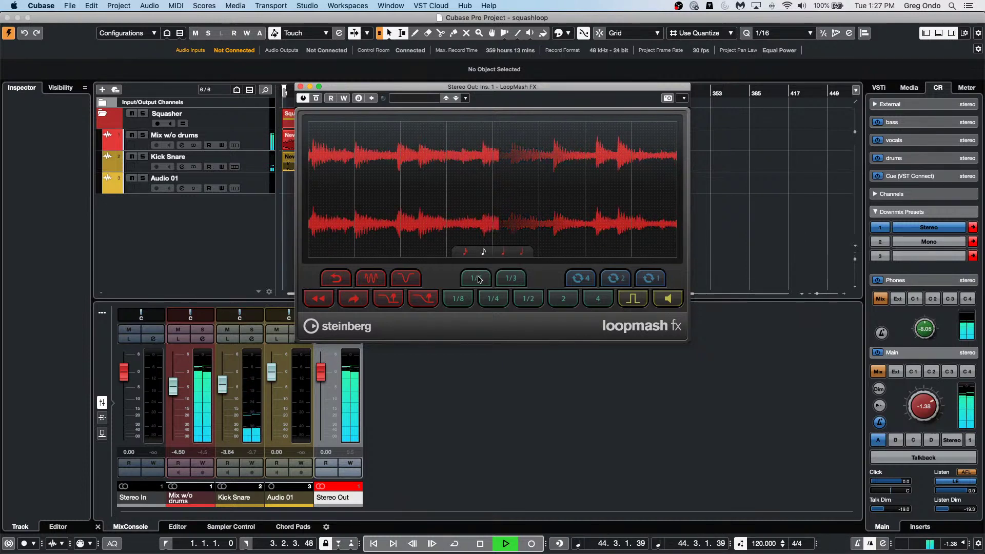
click(465, 251)
click(633, 298)
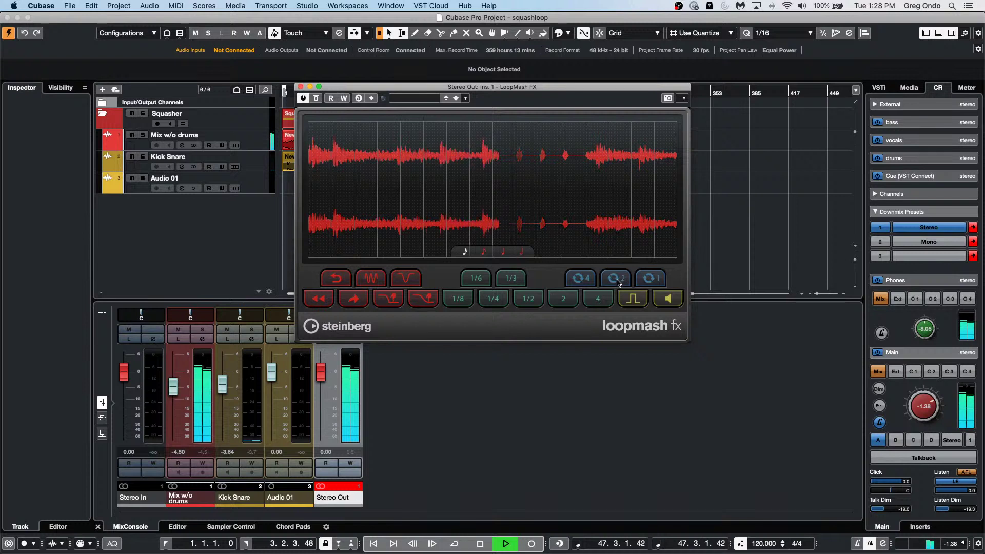
click(616, 278)
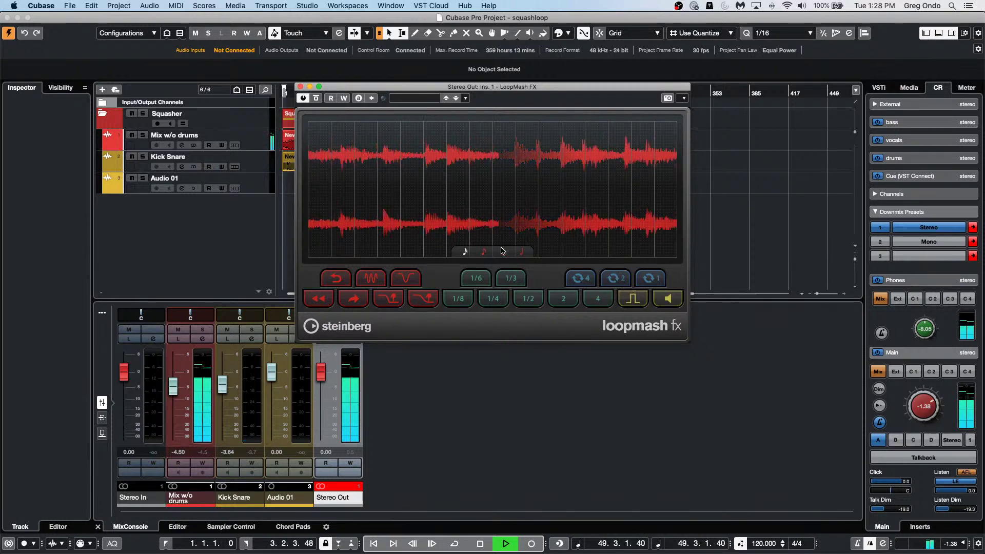
click(483, 251)
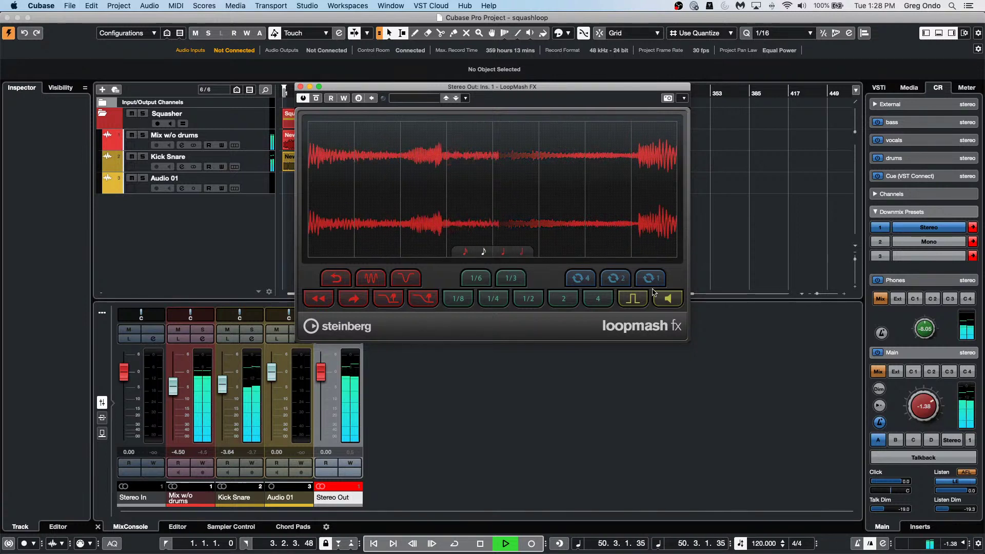
click(616, 278)
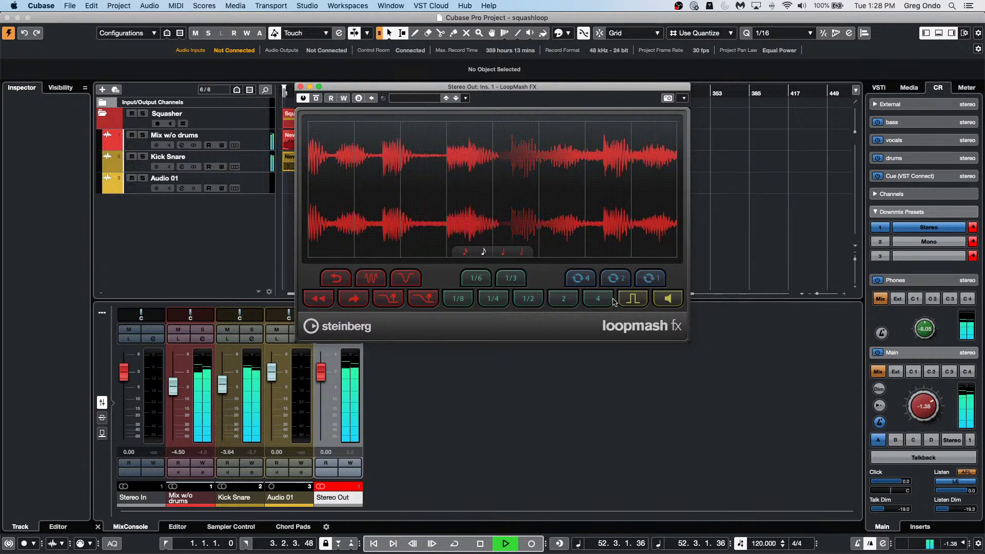
Audition the one-slice loop, 2 and four-slice loop effects, starting at a sixteenth-note interval and ending at an eighth, and stop playback
click(465, 251)
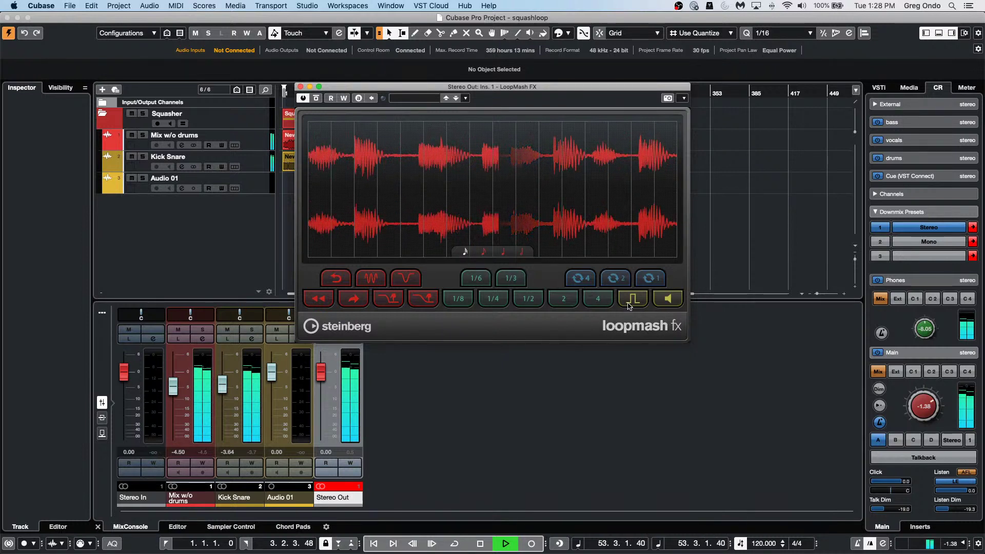
click(653, 279)
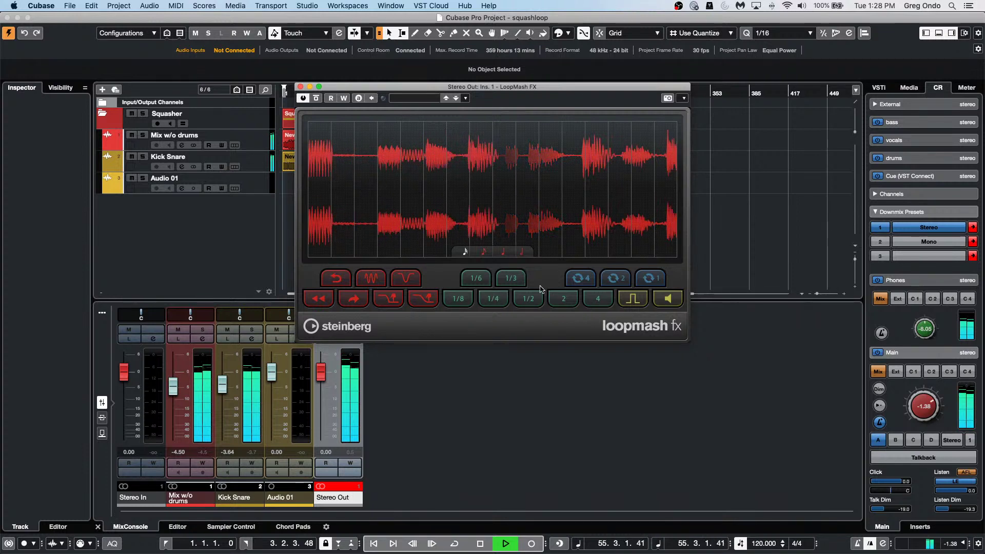
click(570, 304)
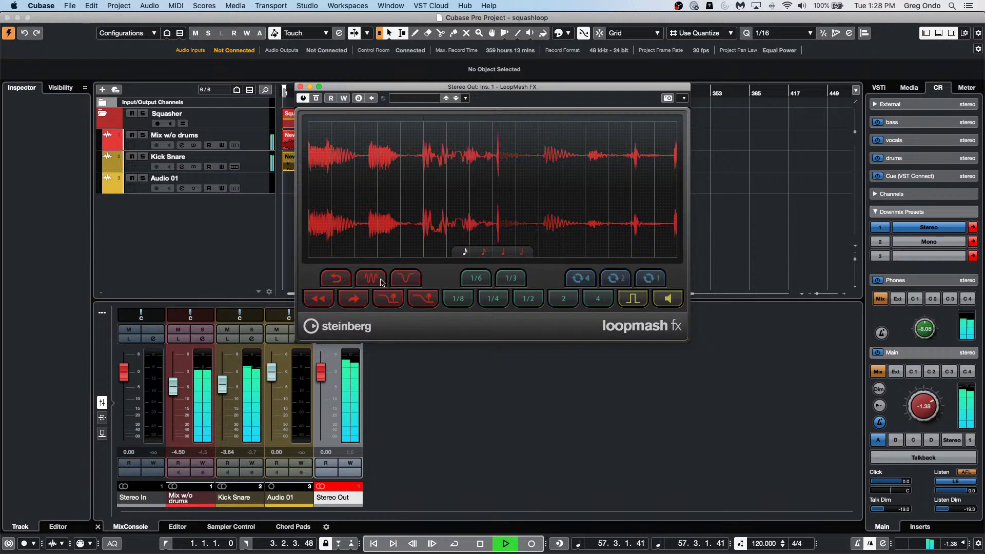
click(593, 282)
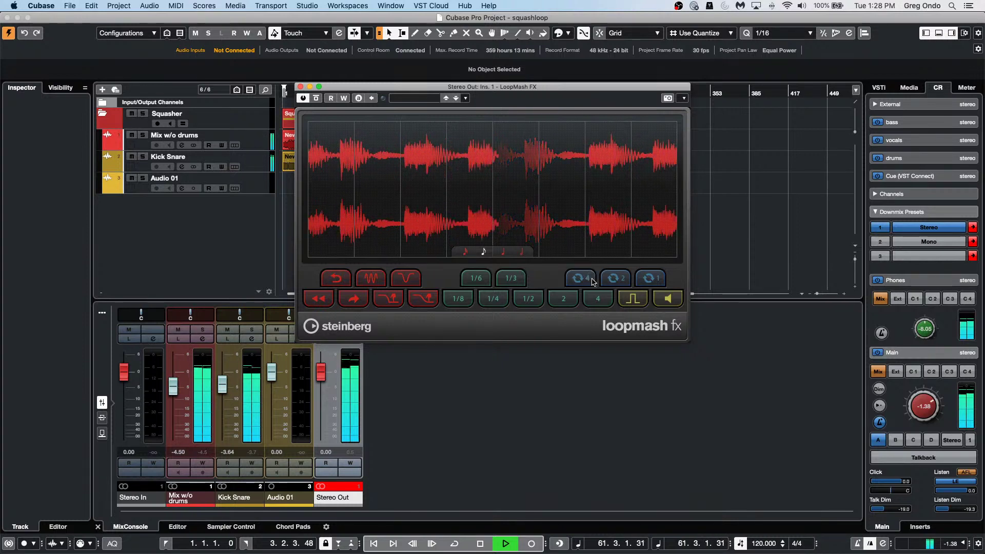
key(space)
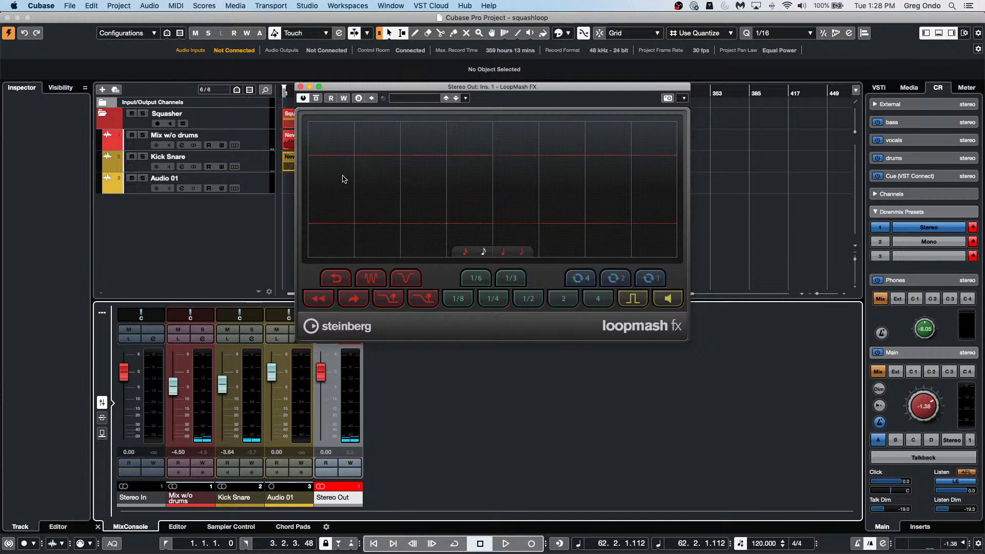
Close the LoopMash FX window and open the recent project tempo detect jazz.cpr
click(302, 87)
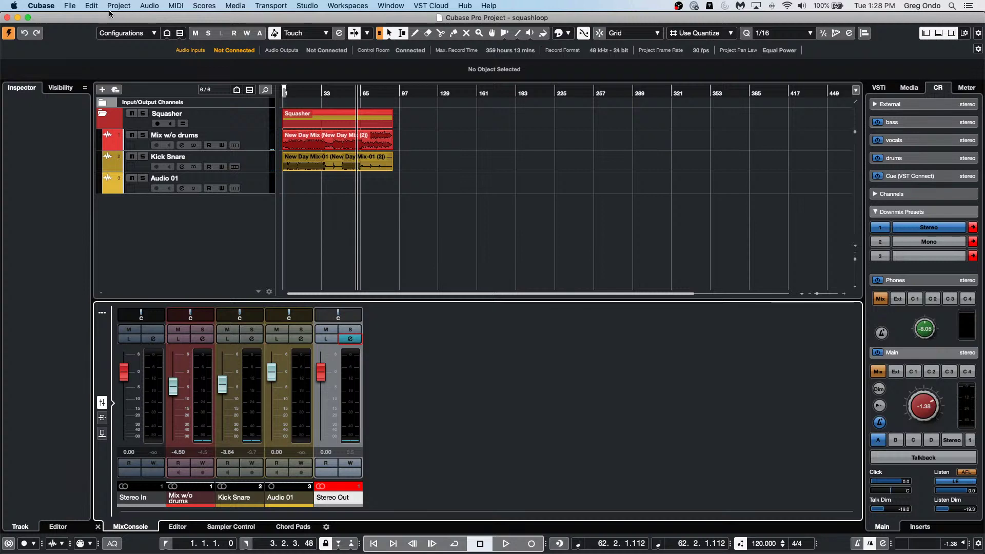
click(69, 6)
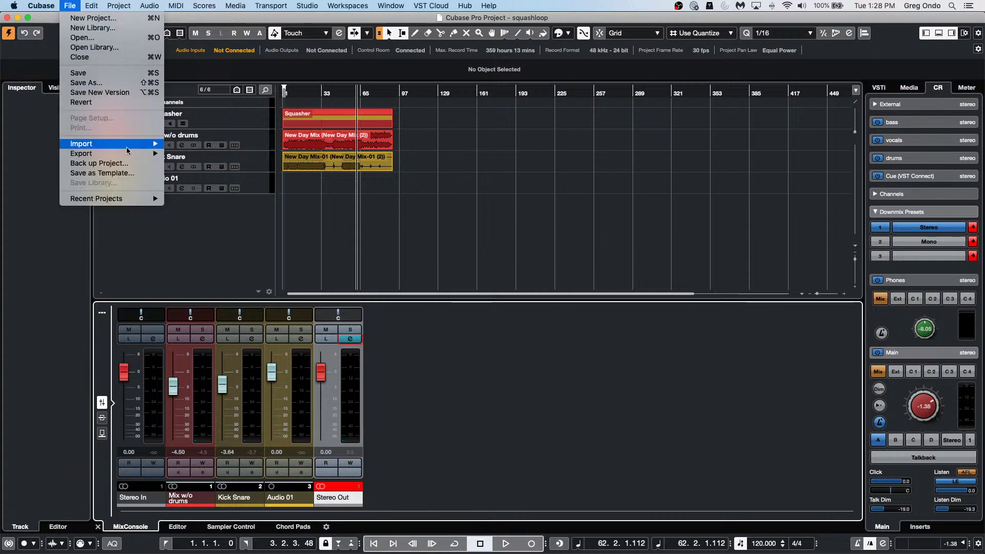
mouse_move(145, 204)
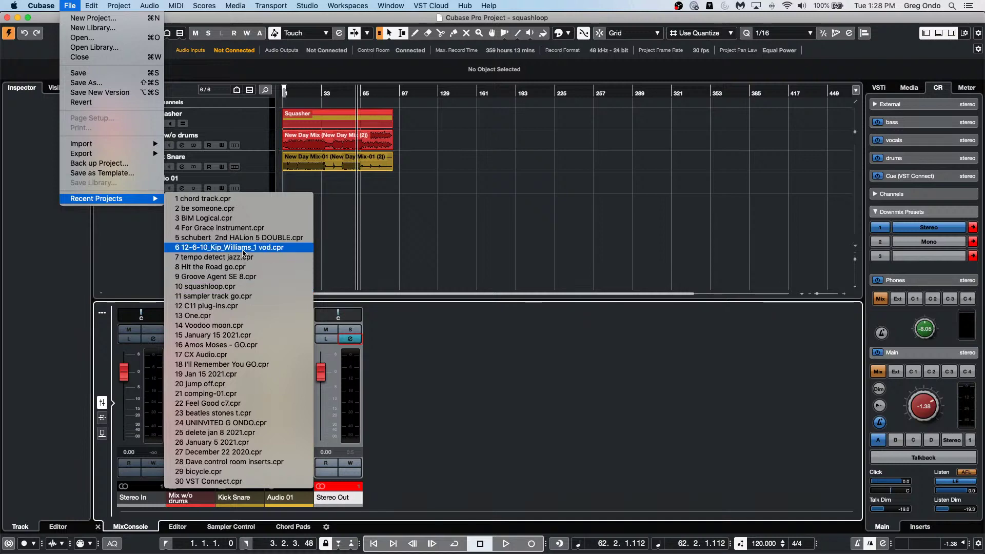
click(226, 257)
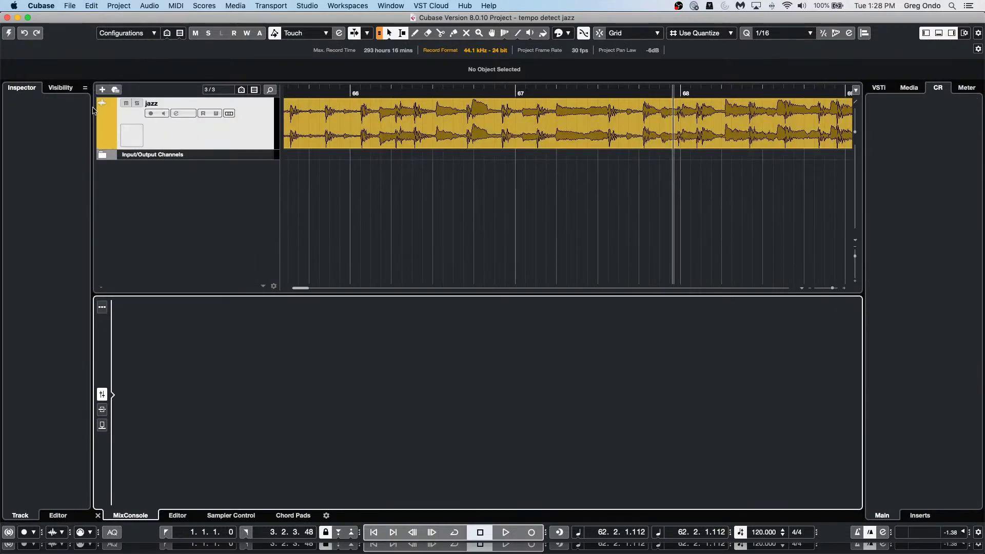
Activate the tempo detect jazz project, play the jazz recording from its beginning, and stop playback
click(9, 34)
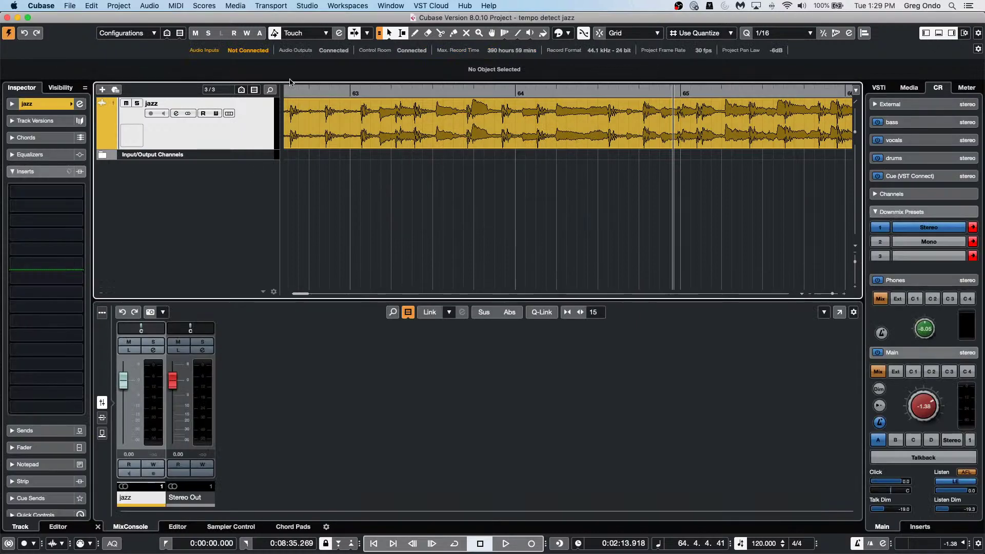
drag(302, 91, 221, 63)
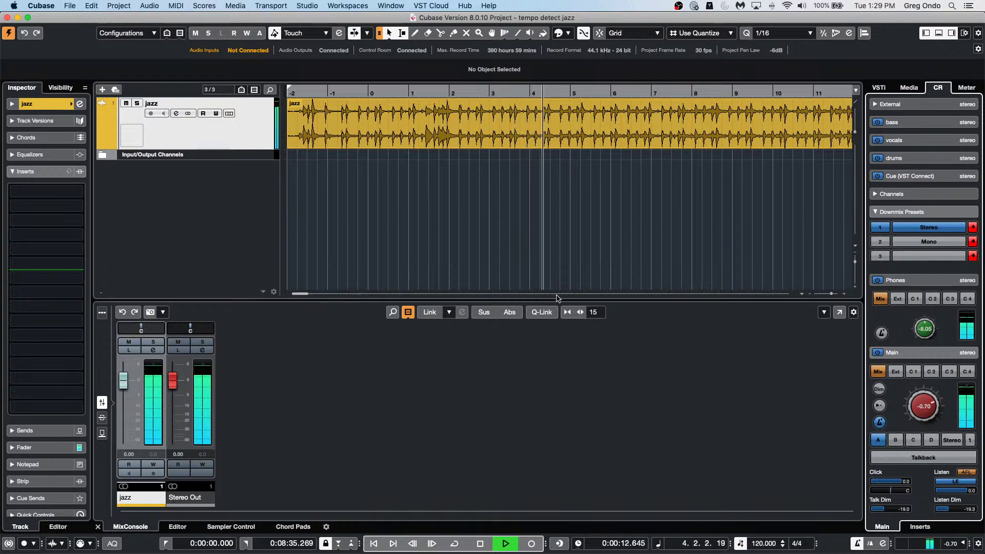
click(480, 545)
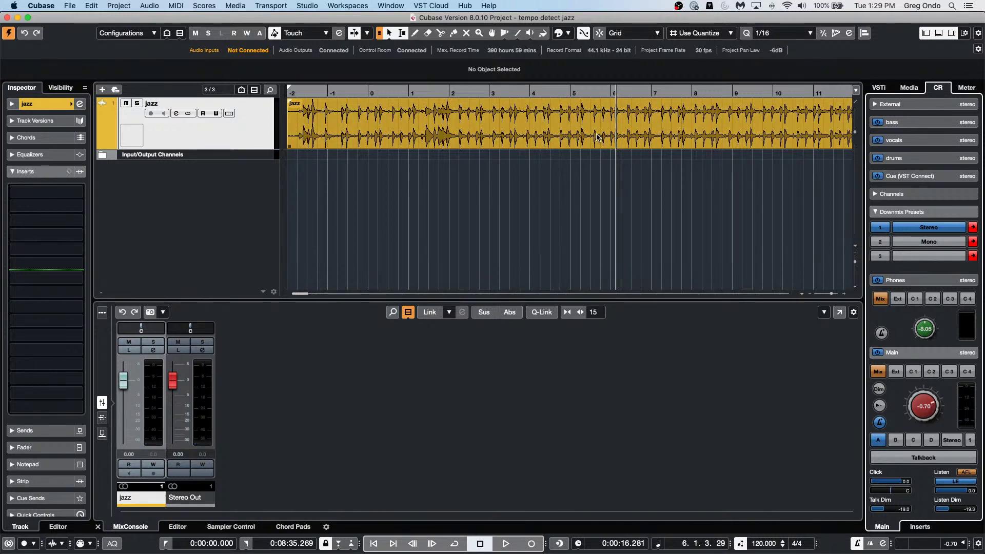
Run Tempo Detection on the jazz audio event and apply Offbeat Correction to the analysed tempo
click(409, 131)
click(93, 7)
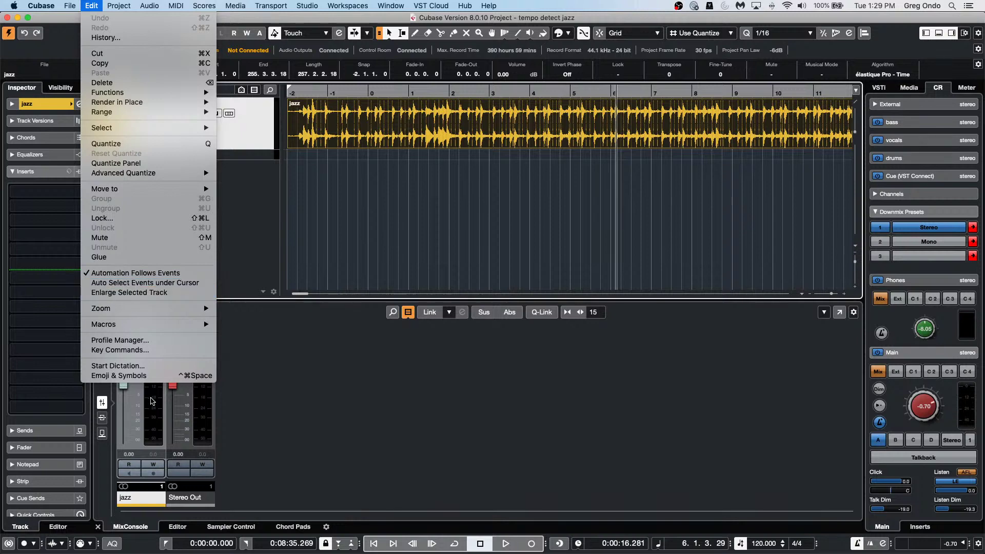
mouse_move(137, 4)
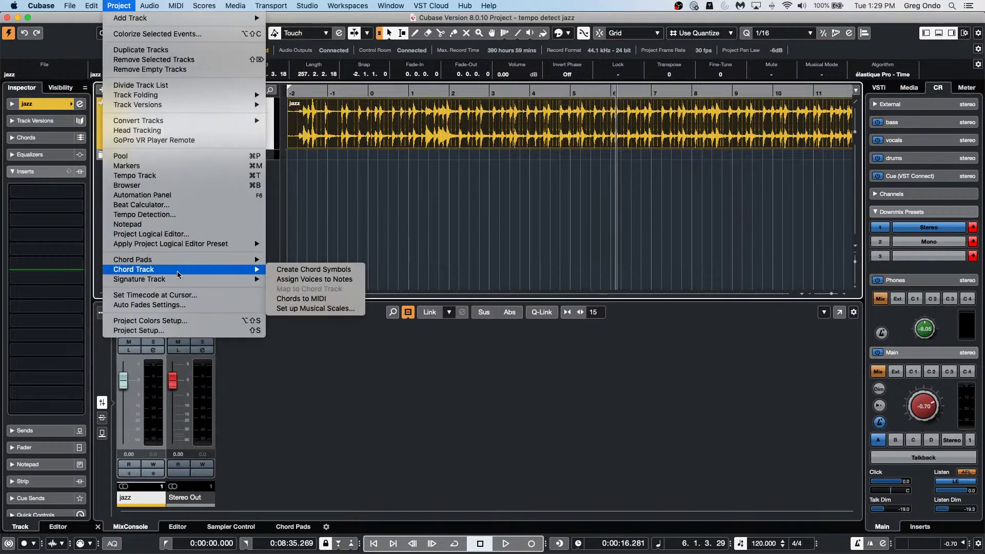
click(189, 216)
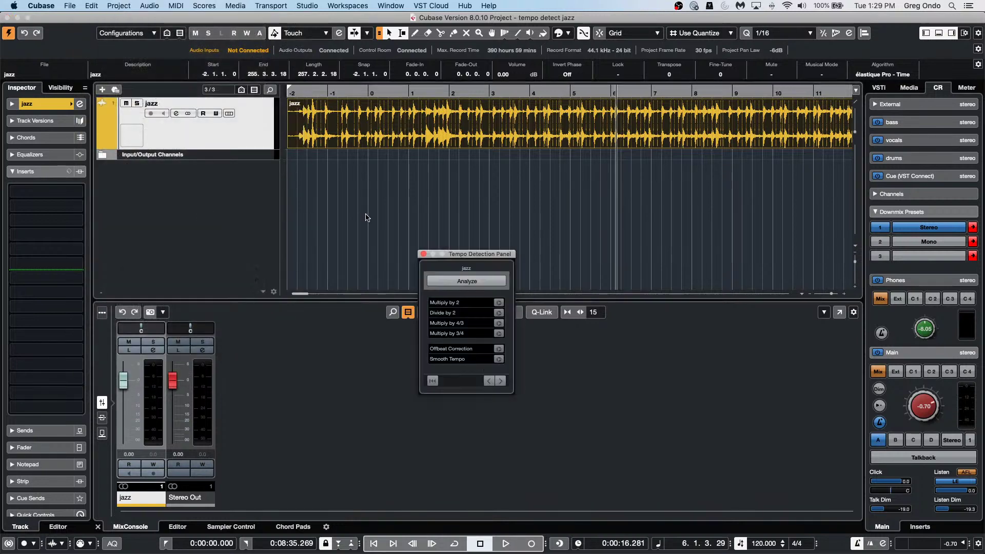
click(485, 283)
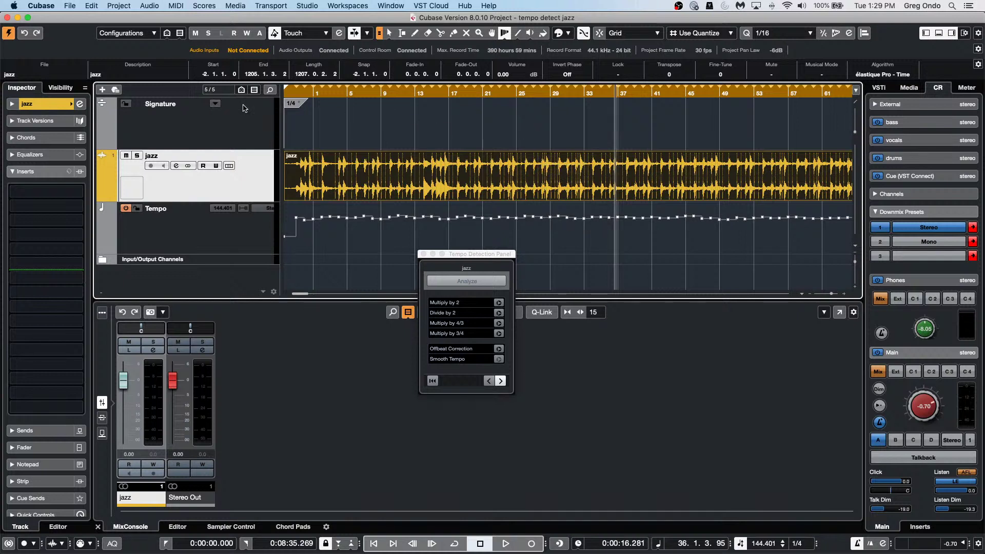
drag(332, 94, 389, 110)
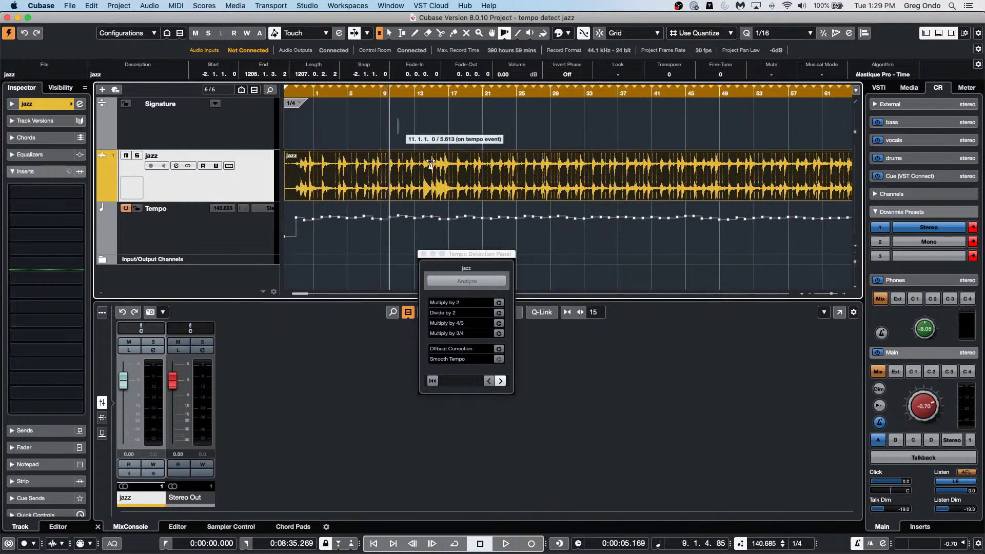
click(499, 350)
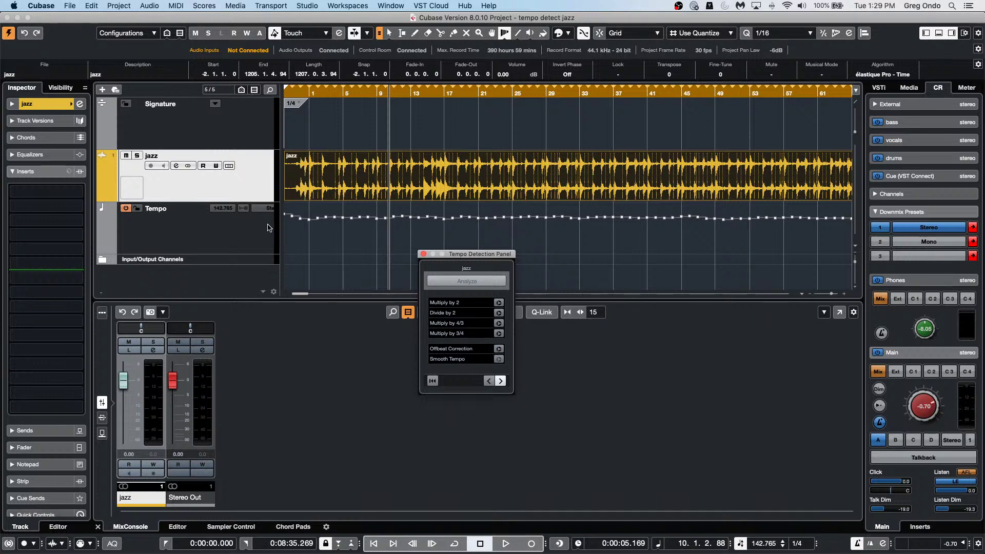
Play the jazz recording against the corrected tempo map, close the Tempo Detection Panel, and stop playback
key(space)
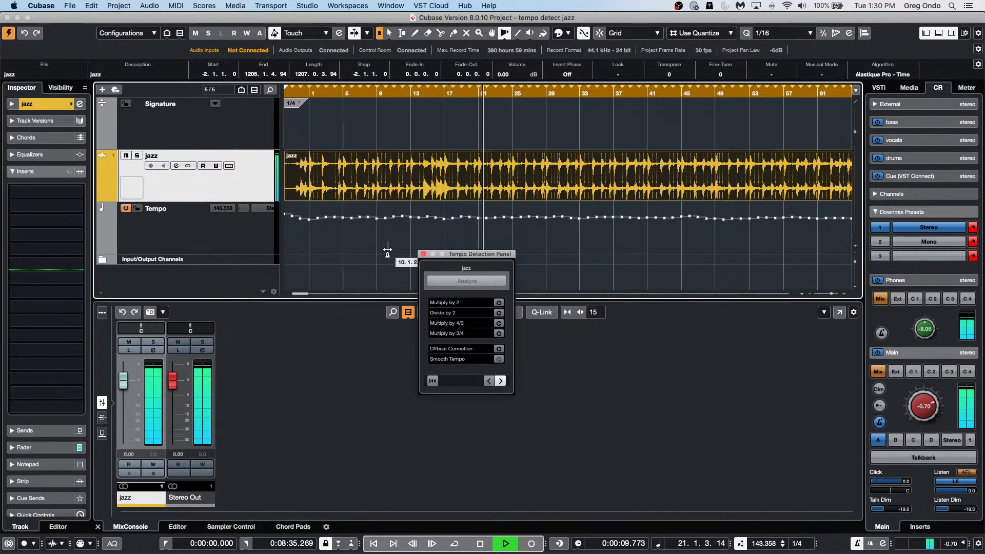
click(423, 253)
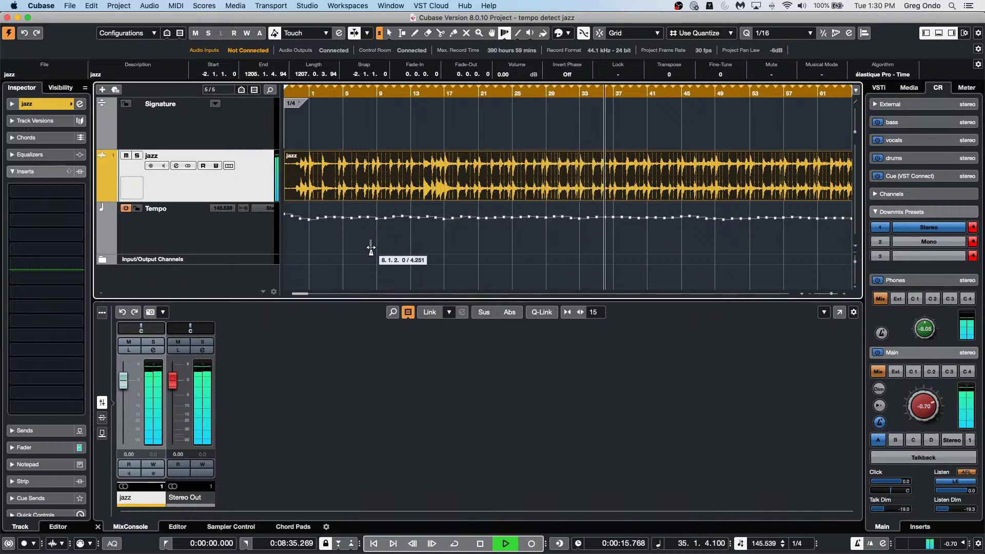
key(space)
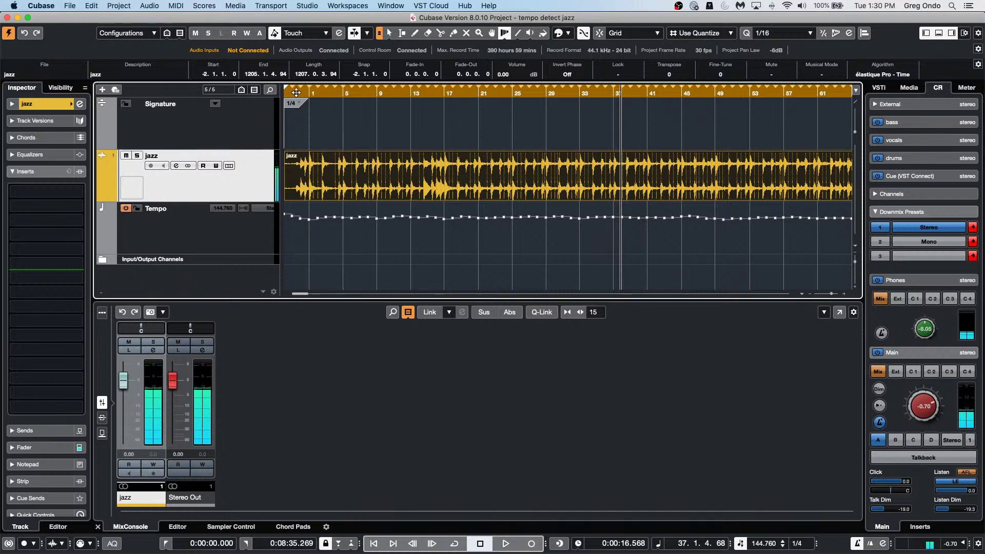
Insert a 4/4 time signature at bar 1 on the Signature track with the Draw tool
drag(296, 92, 287, 118)
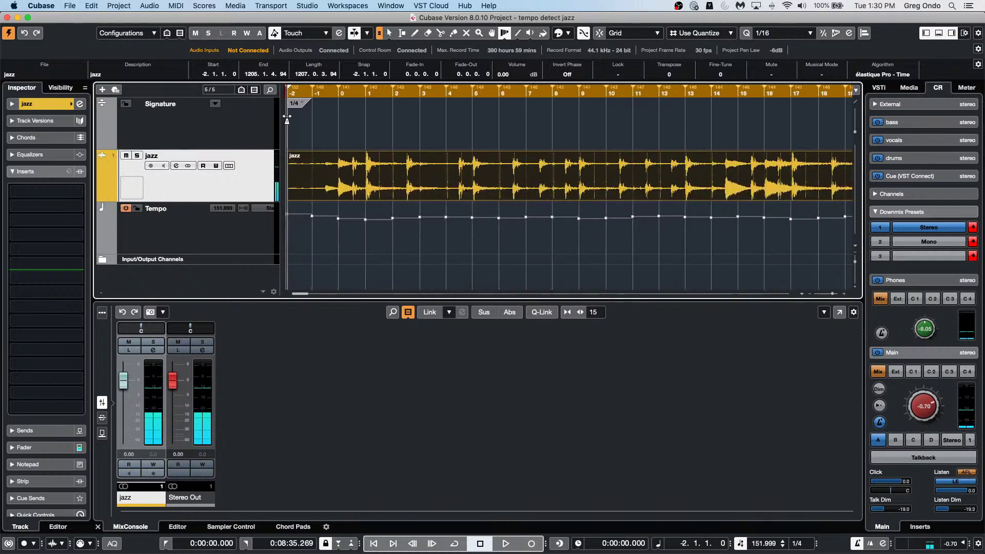
right_click(378, 126)
click(405, 127)
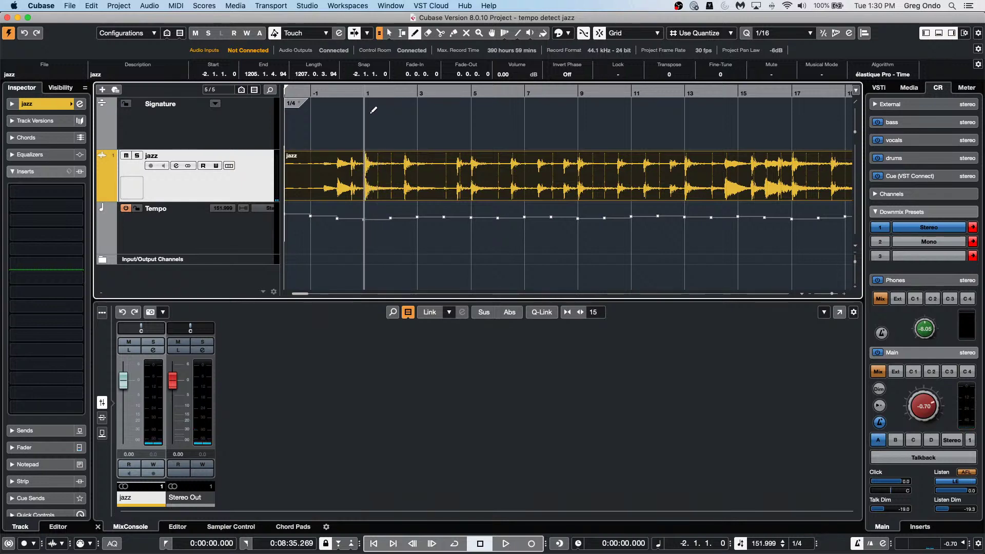
click(374, 110)
Play the jazz recording from just before bar 1 to check it against the 4/4 bars, then stop
click(358, 91)
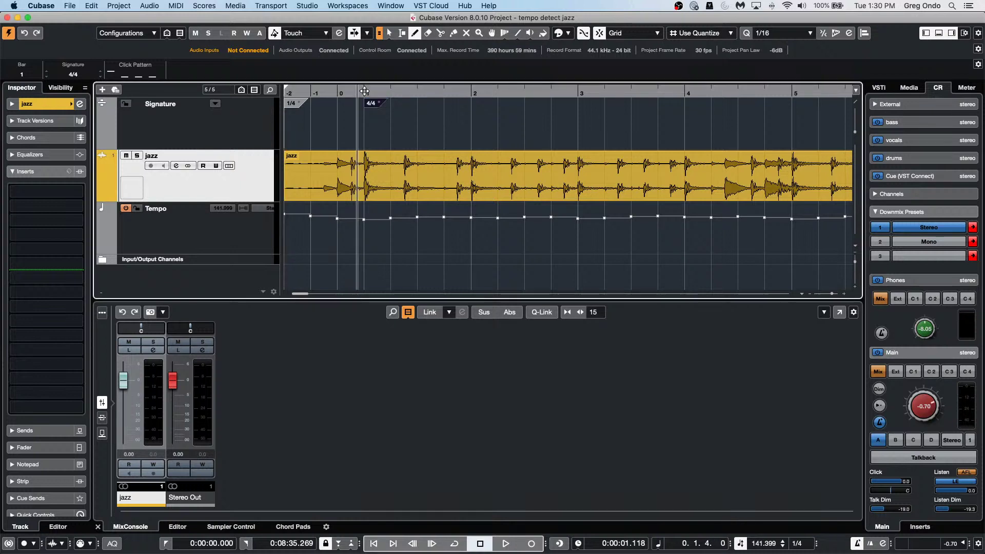
key(space)
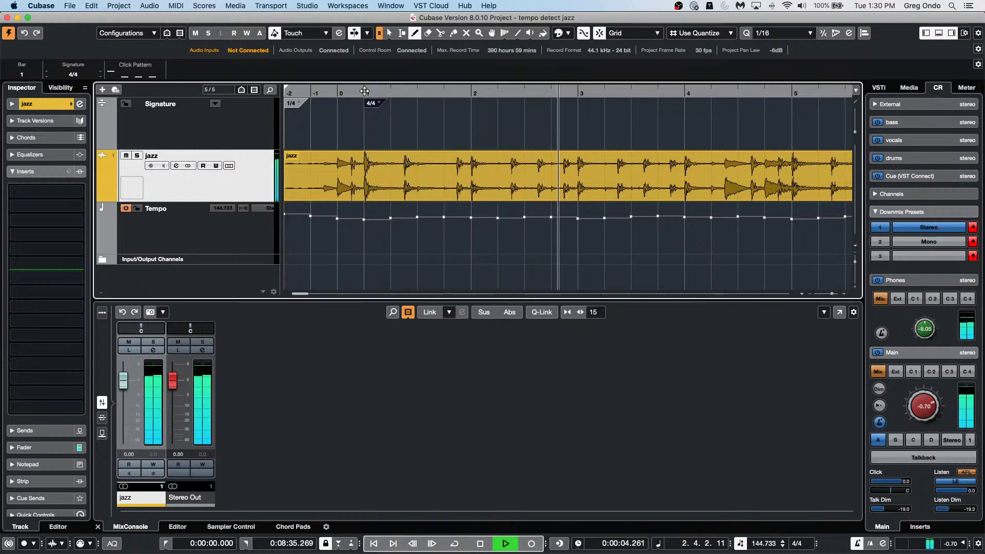
key(g)
key(g)
key(g)
key(g)
key(g)
key(g)
key(g)
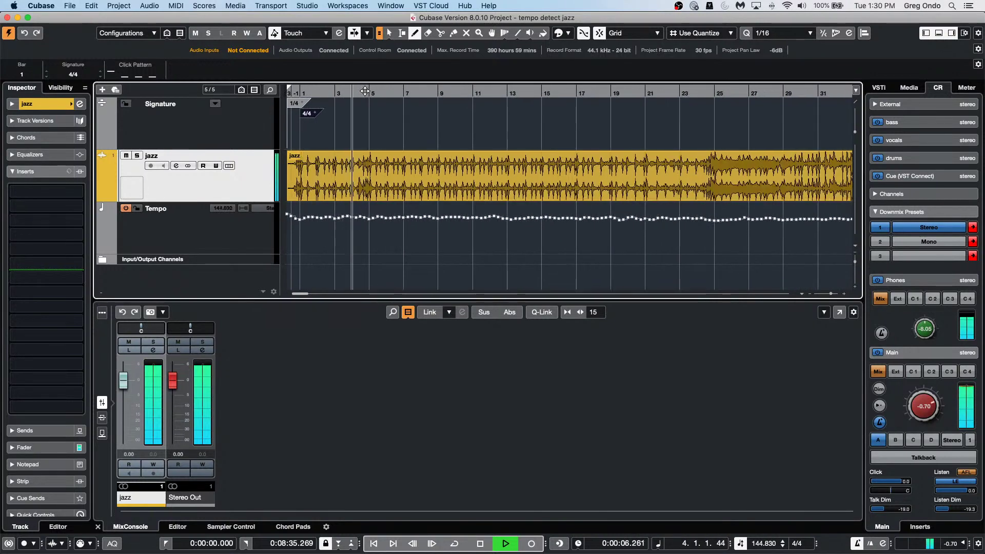
key(g)
key(space)
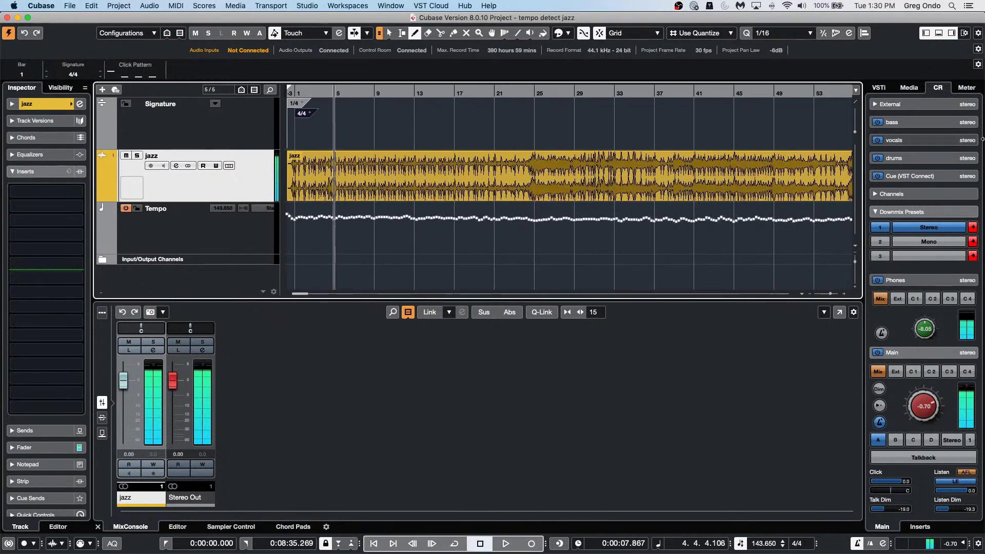
Browse the Loops & Samples media collections and open the Hard Knocks library
click(909, 88)
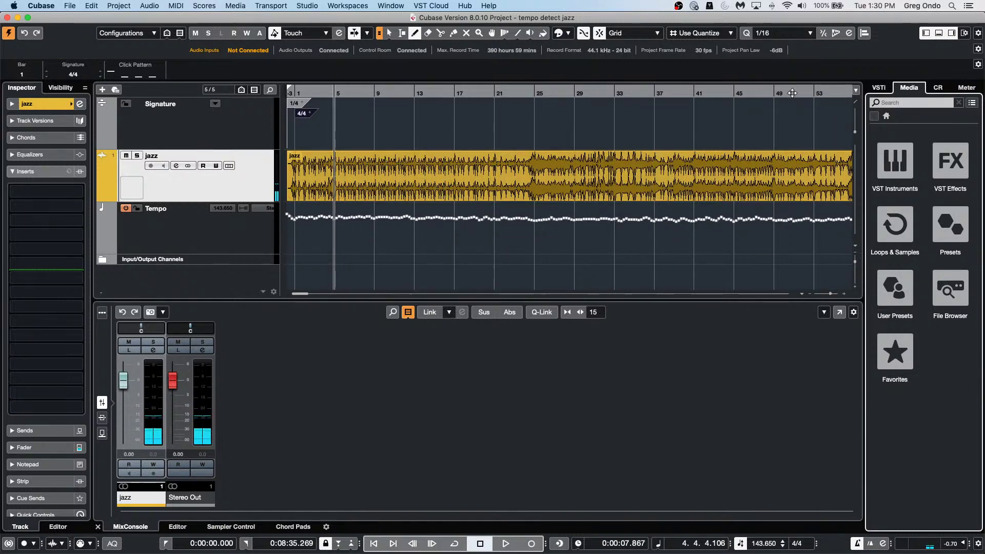
click(907, 235)
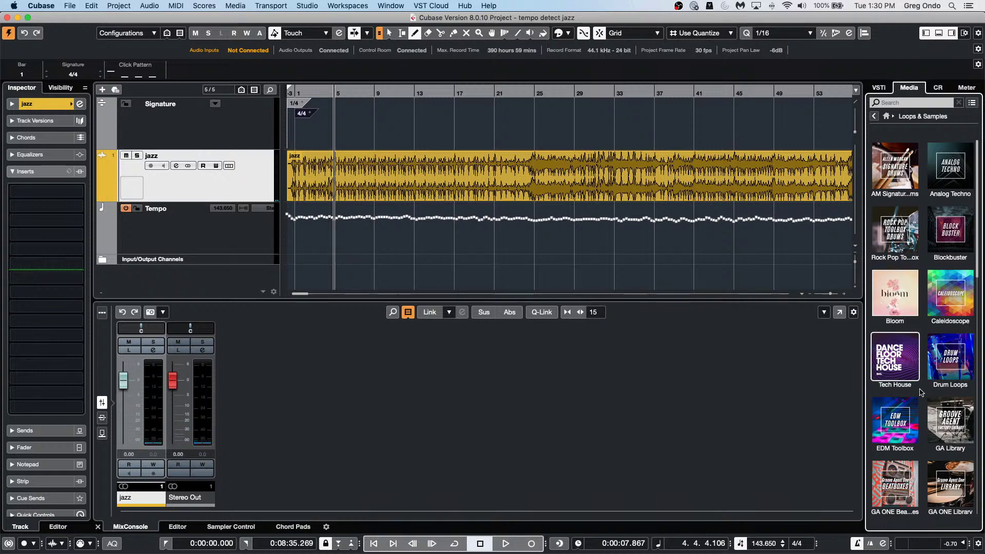
scroll(944, 374, down, 10)
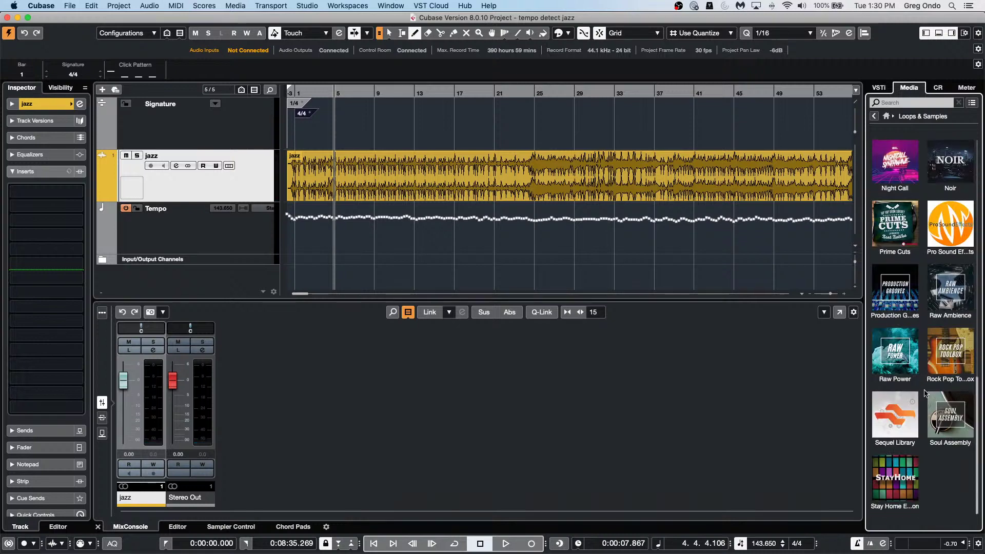
scroll(934, 250, up, 3)
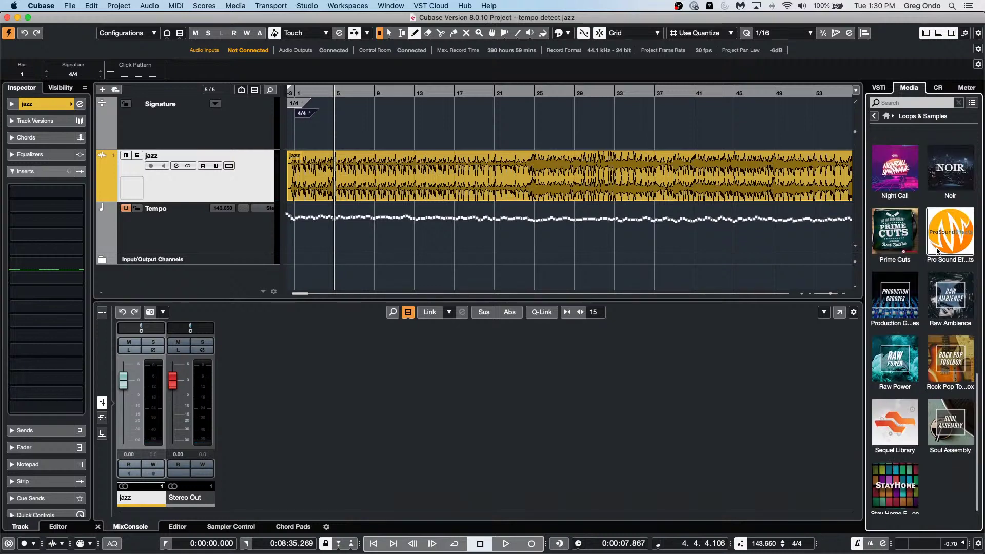
scroll(934, 250, up, 5)
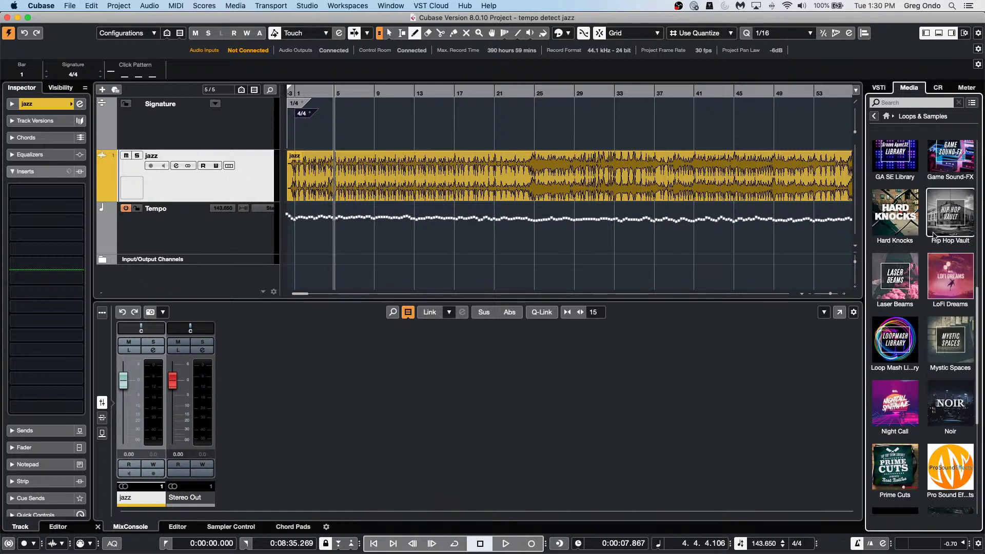
scroll(935, 237, up, 1)
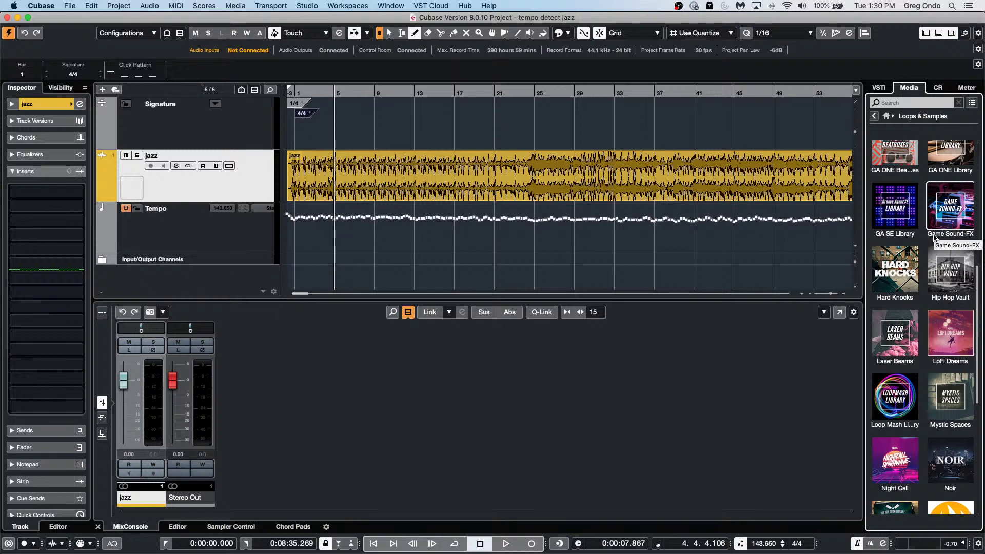
click(904, 267)
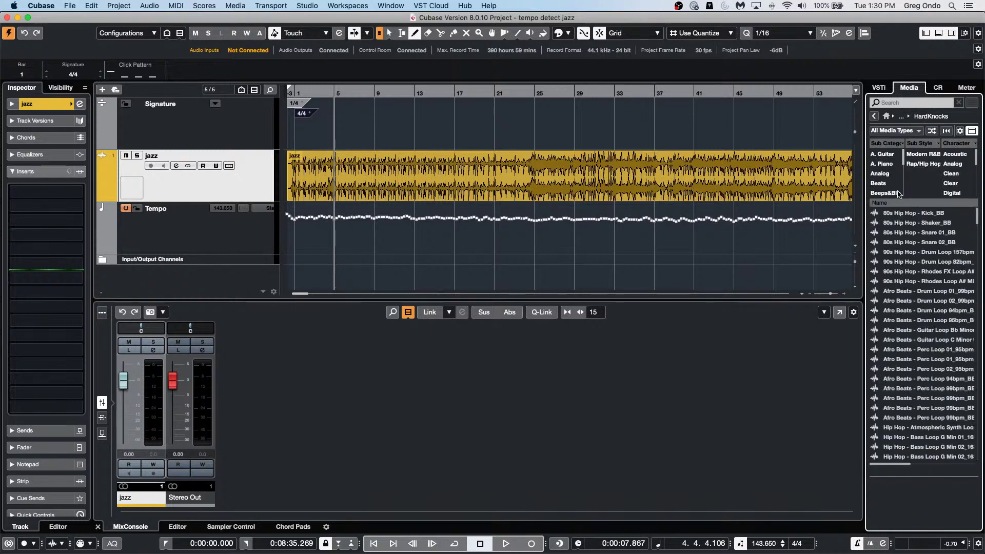
Filter the Hard Knocks loops by the Beats subcategory and audition two Hip Hop drum loops and Afro Beats - Drum Loop 95bpm_BB
click(878, 183)
click(947, 349)
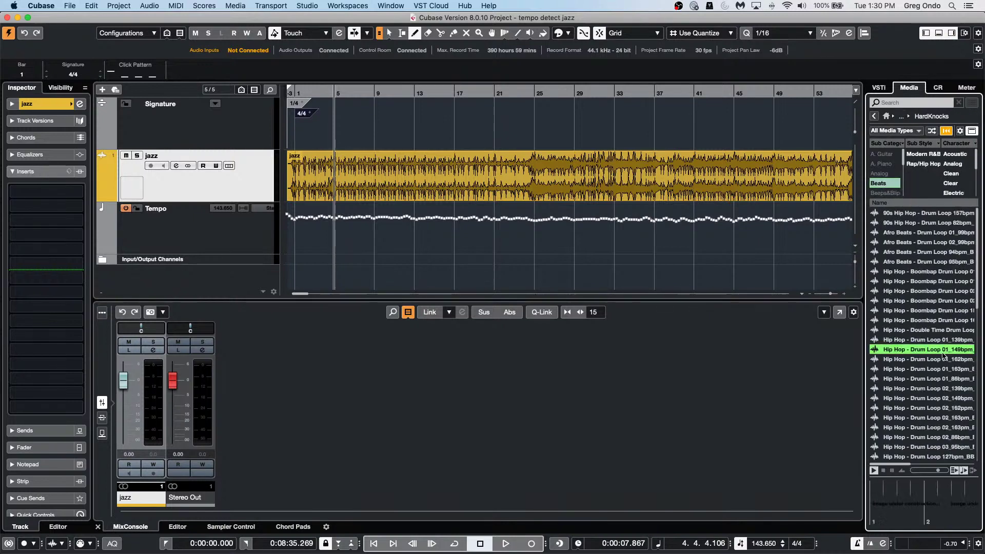
click(927, 418)
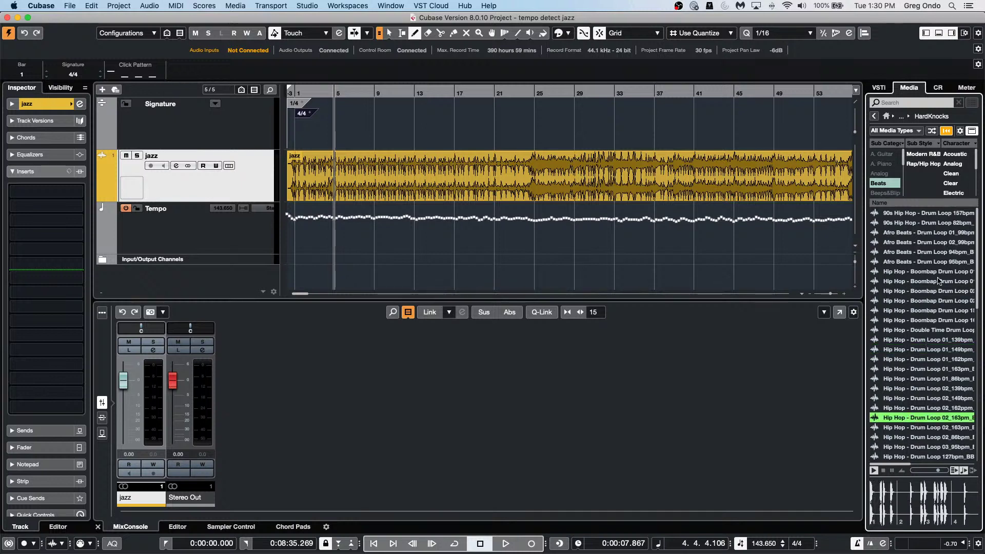
click(930, 261)
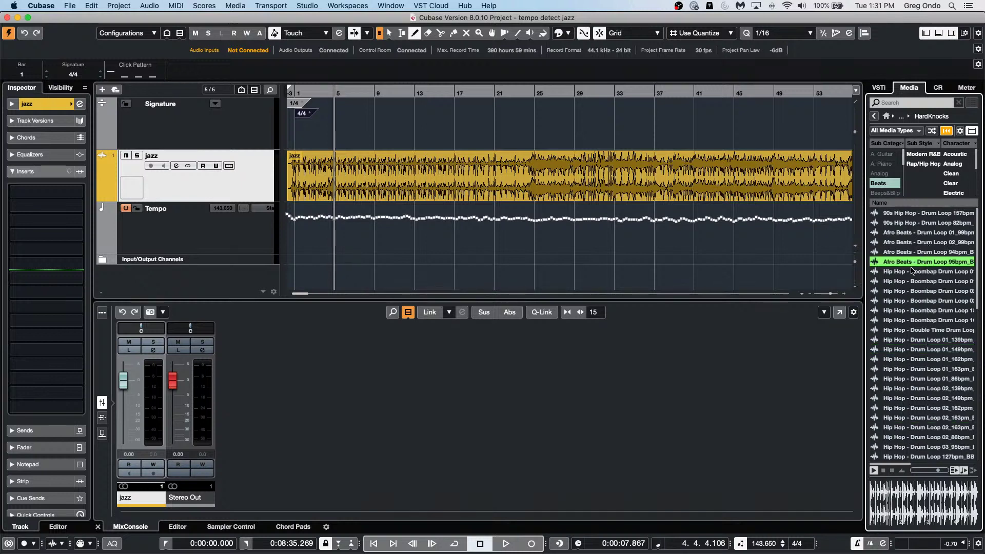
Add Afro Beats - Drum Loop 95bpm_BB on a new audio track and align its start with bar 1
drag(911, 266, 293, 278)
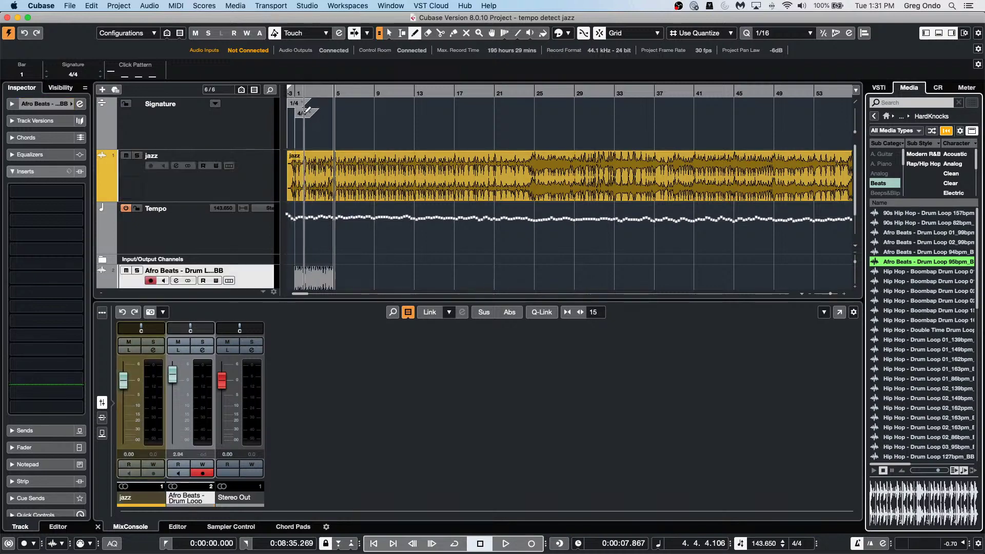
click(283, 116)
key(h)
key(h)
key(h)
key(h)
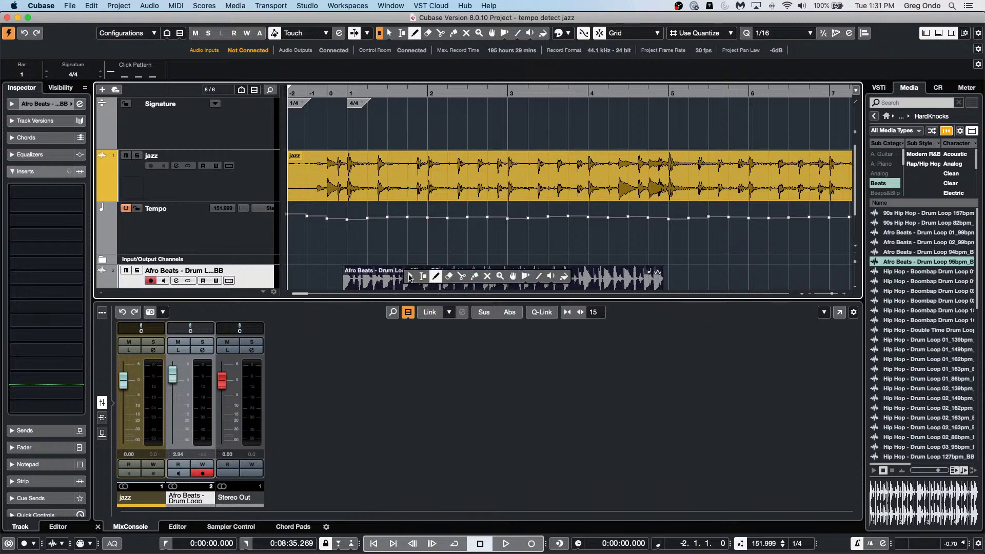
key(2)
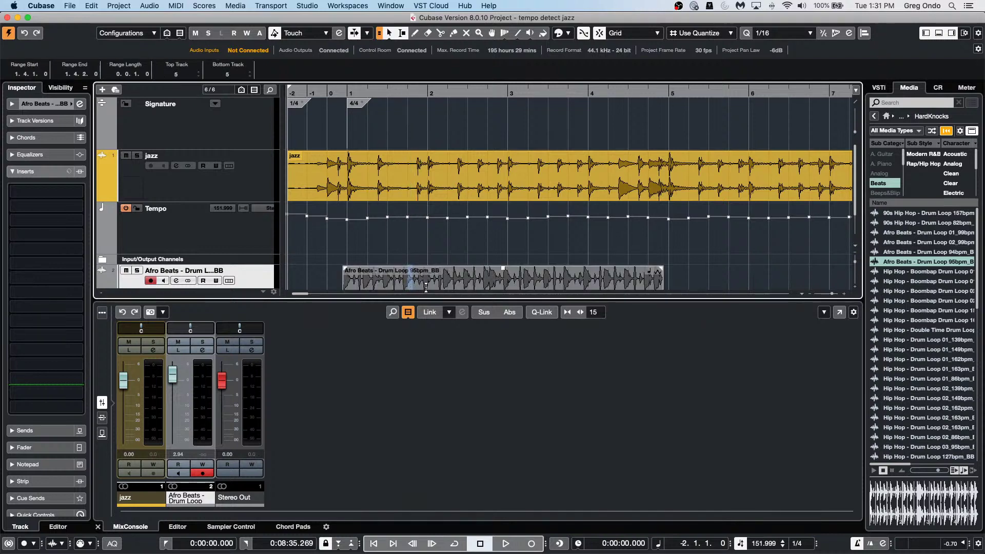
scroll(437, 274, down, 2)
key(1)
drag(439, 272, 452, 254)
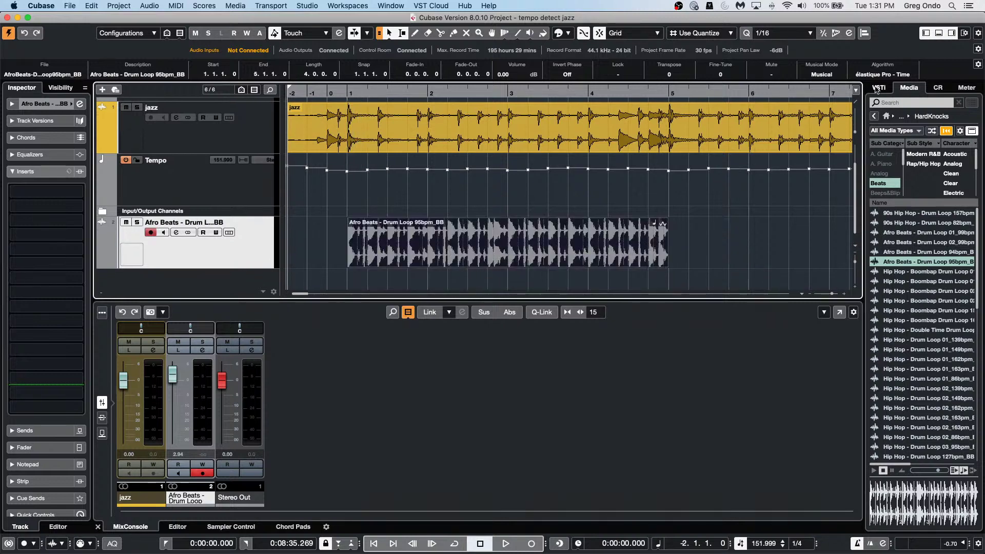
Turn Musical Mode off for the Afro Beats loop, play it with the jazz recording, and re-enable Musical Mode during playback
click(826, 75)
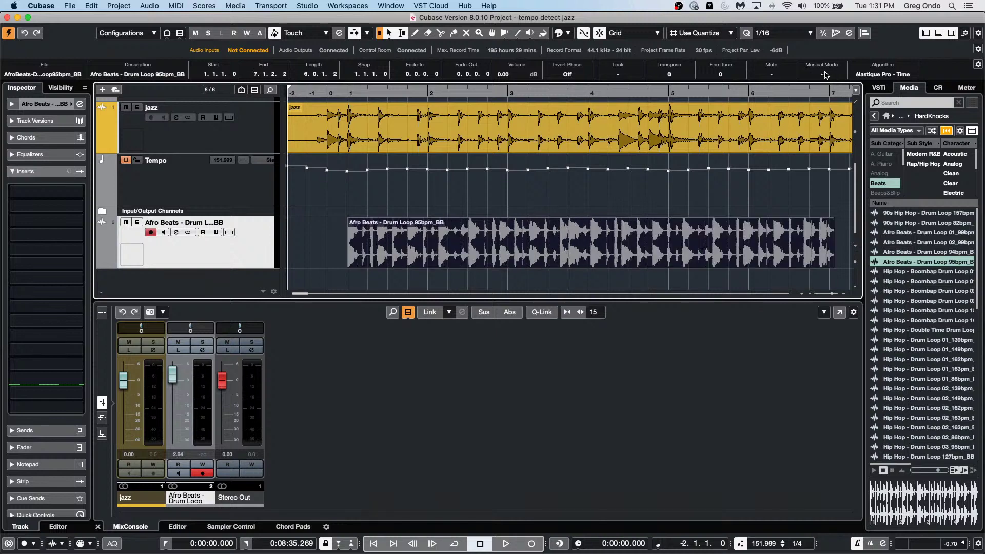
click(352, 93)
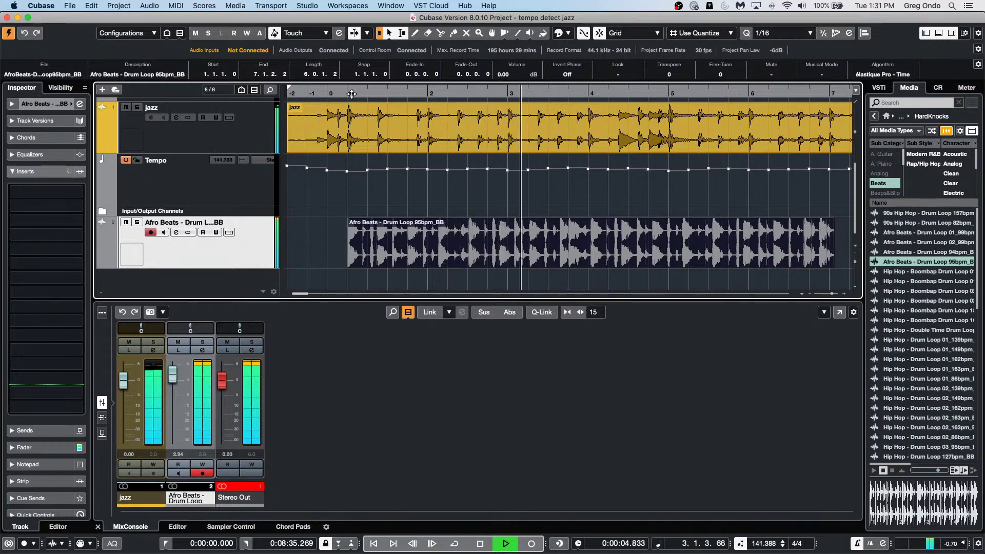
click(822, 74)
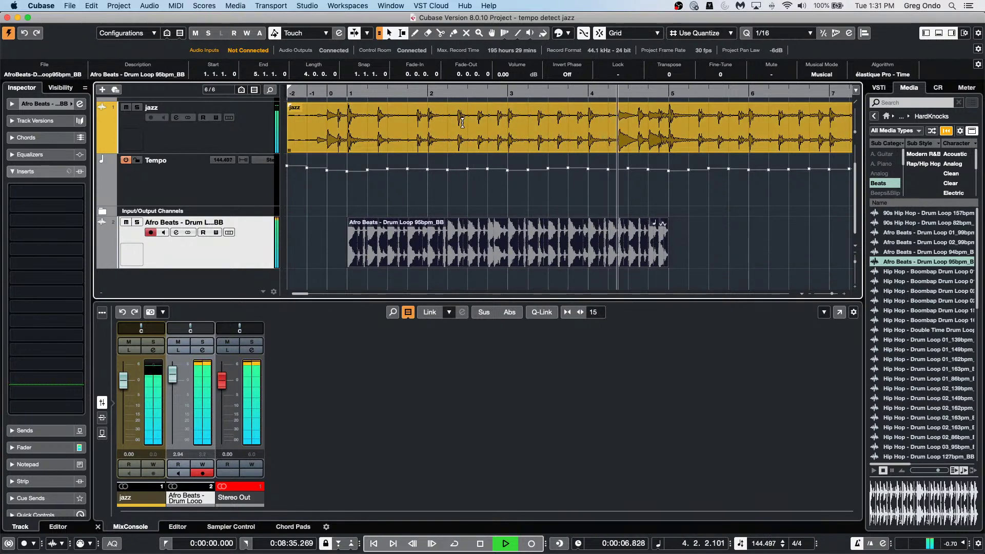
Stop playback and repeat the Afro Beats drum loop three more times back to back, up to bar 17
key(space)
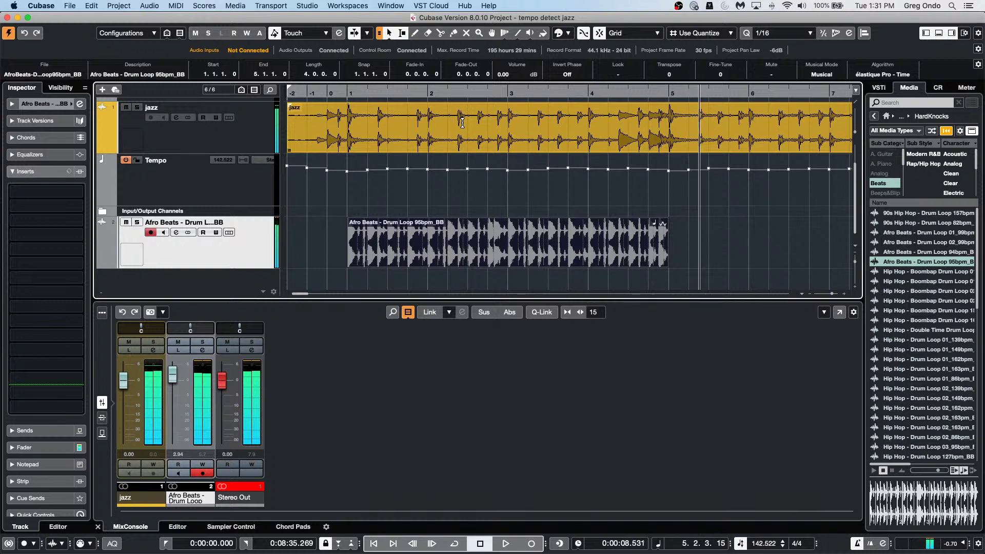
key(g)
key(g)
key(g)
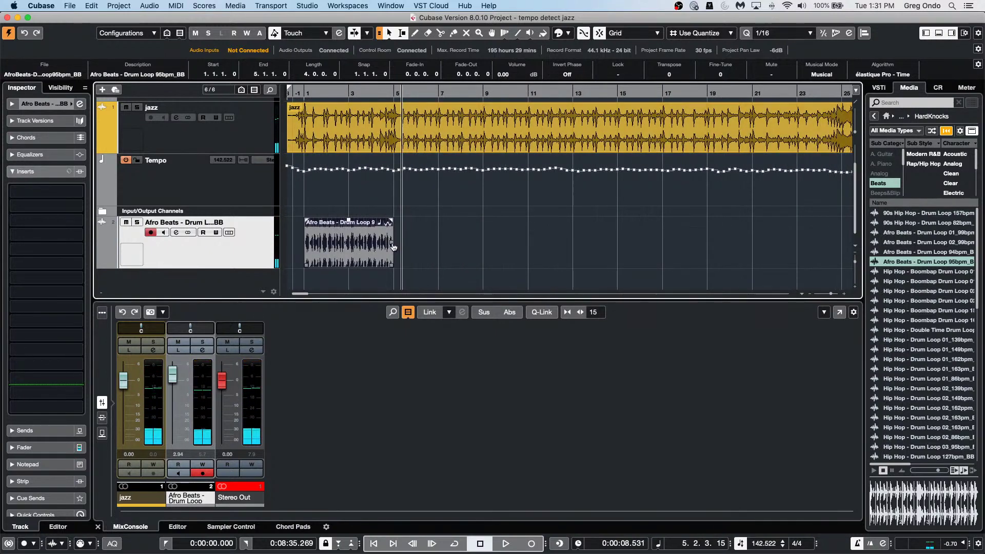
drag(394, 246, 646, 237)
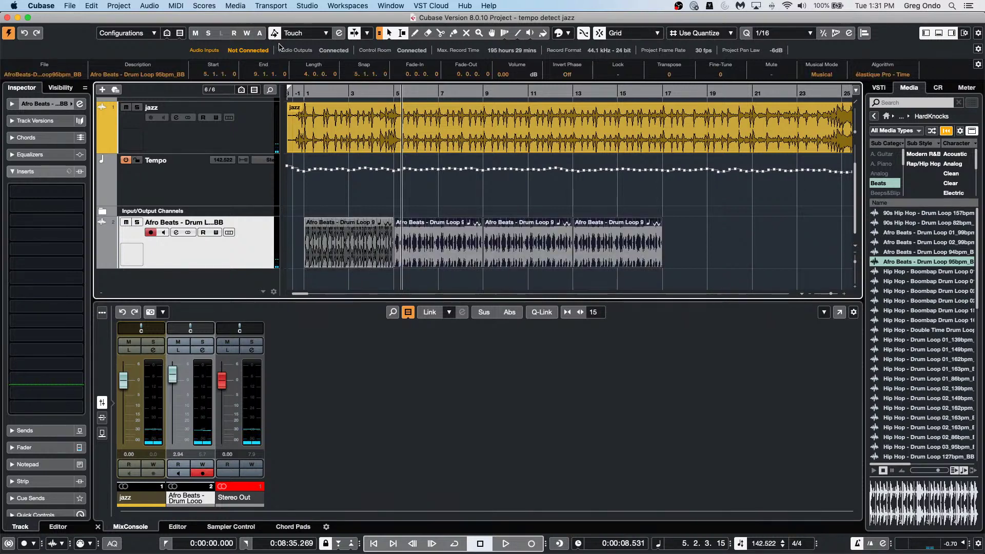
Play the repeated drum loops with the jazz recording in cycle mode and lower the drum loop channel to about -4.9 dB
key(KP_Divide)
click(325, 92)
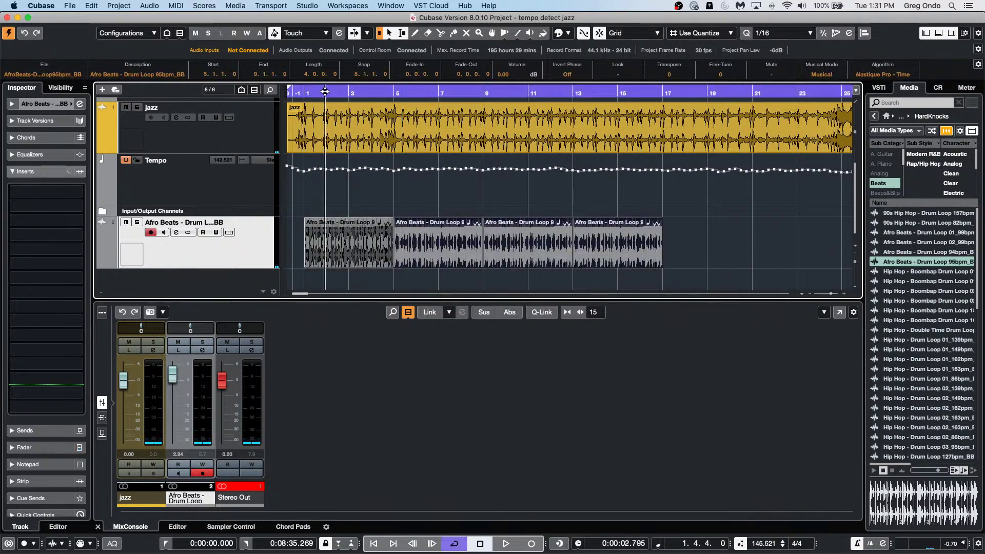
key(space)
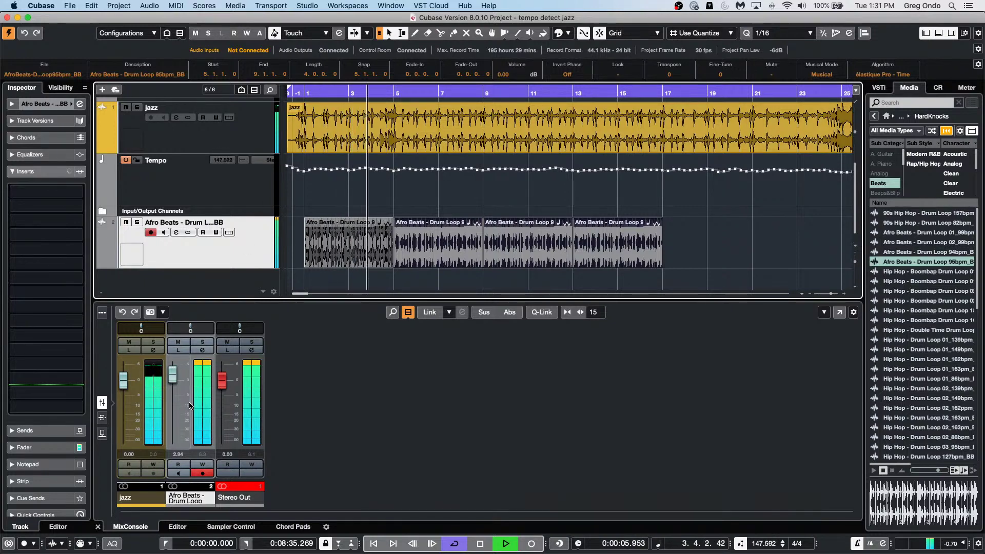
drag(171, 380, 164, 396)
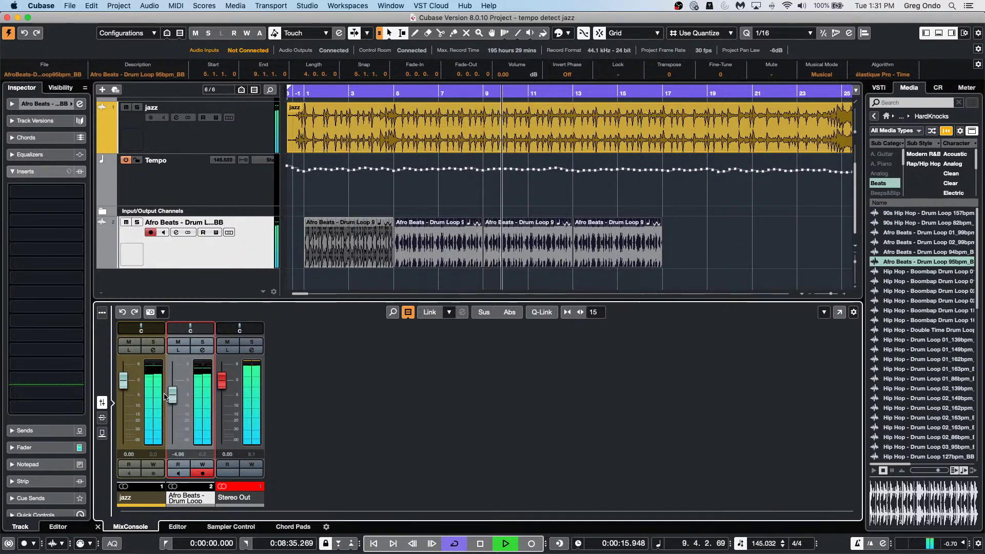
key(space)
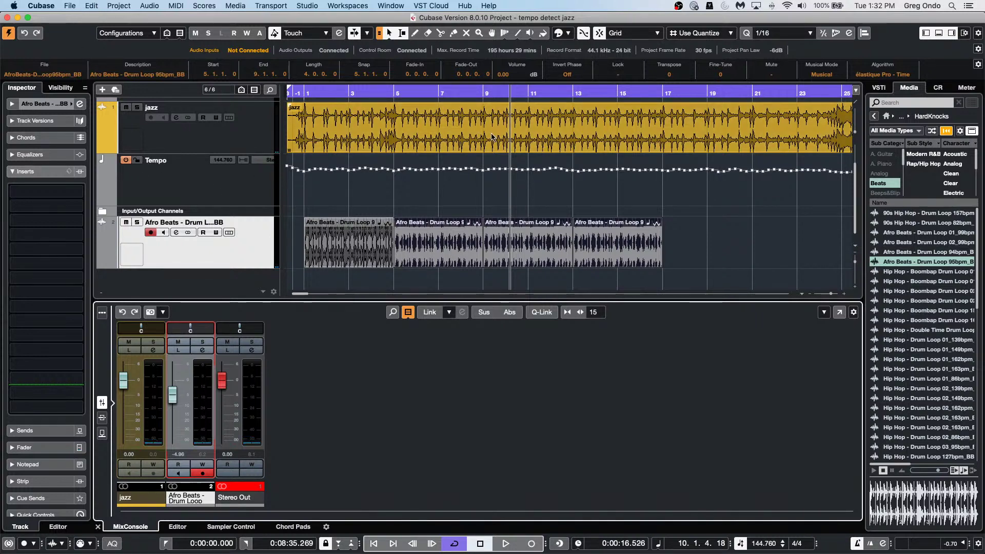
Open the recent project Groove Agent SE 8.cpr and activate it
click(74, 6)
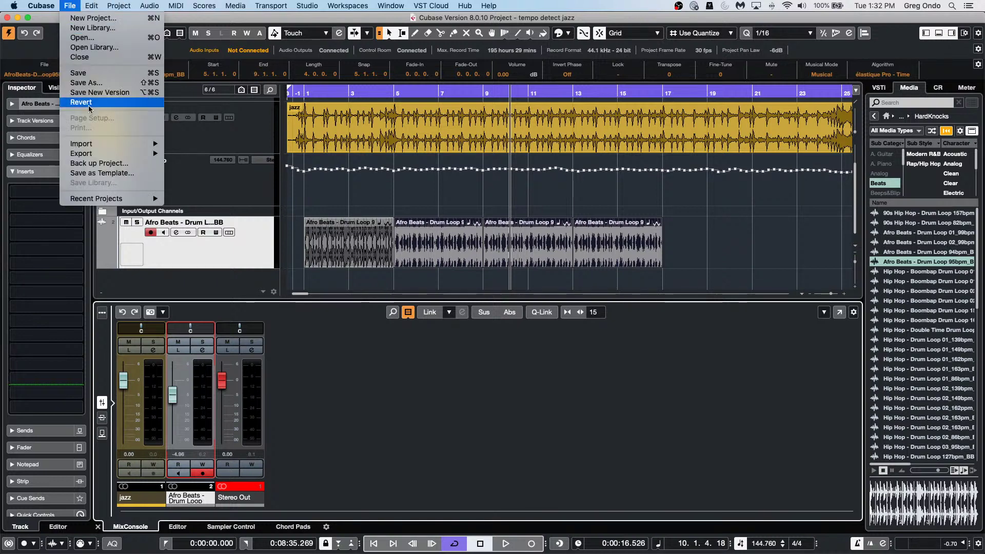
mouse_move(121, 204)
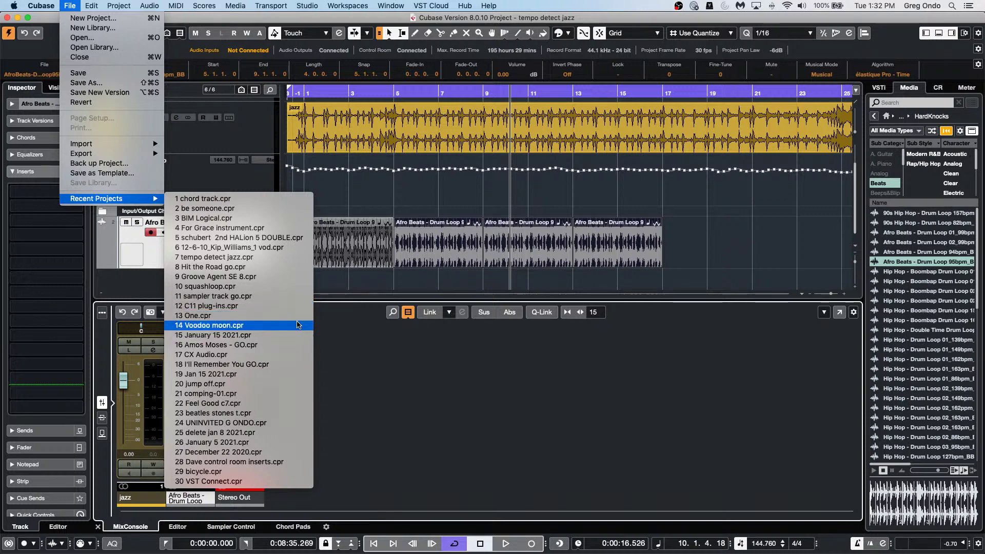
click(293, 277)
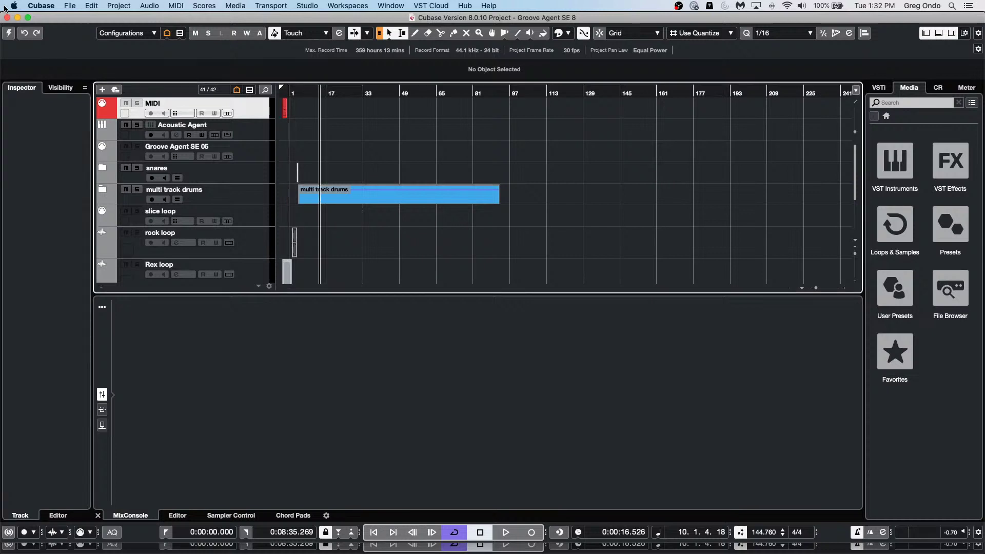
click(7, 34)
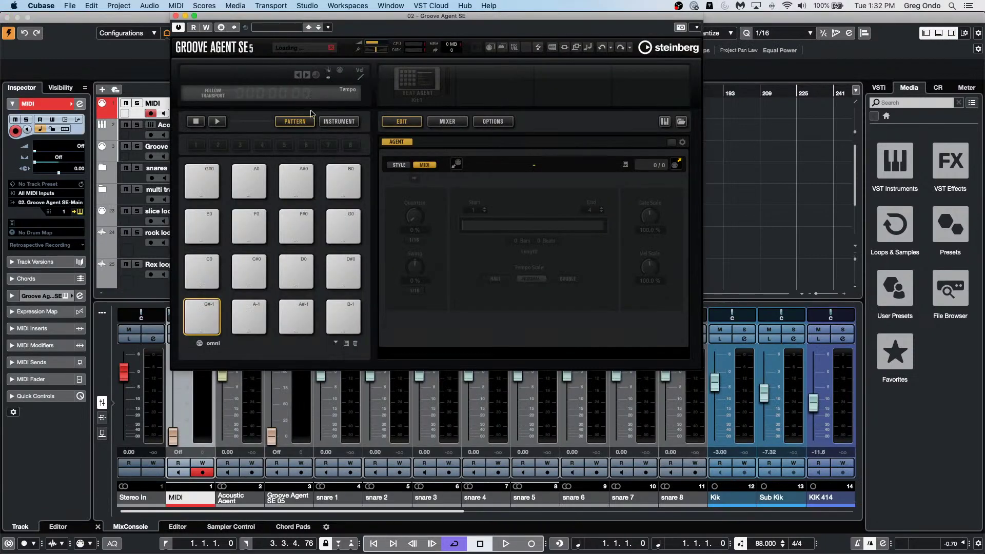
Audition the Intro pattern of Urban Ballads Kit 01 in Groove Agent SE and stop it
drag(268, 18, 512, 105)
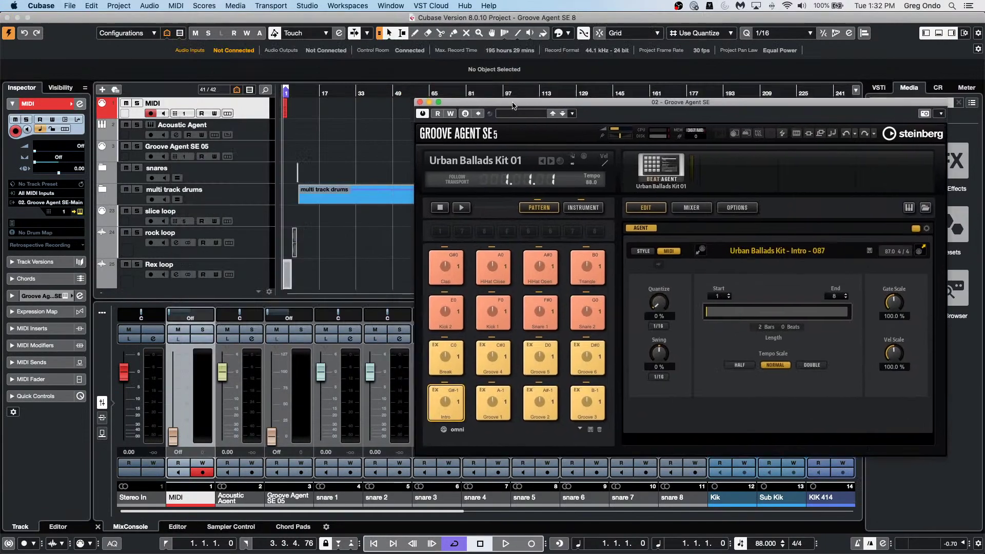
key(h)
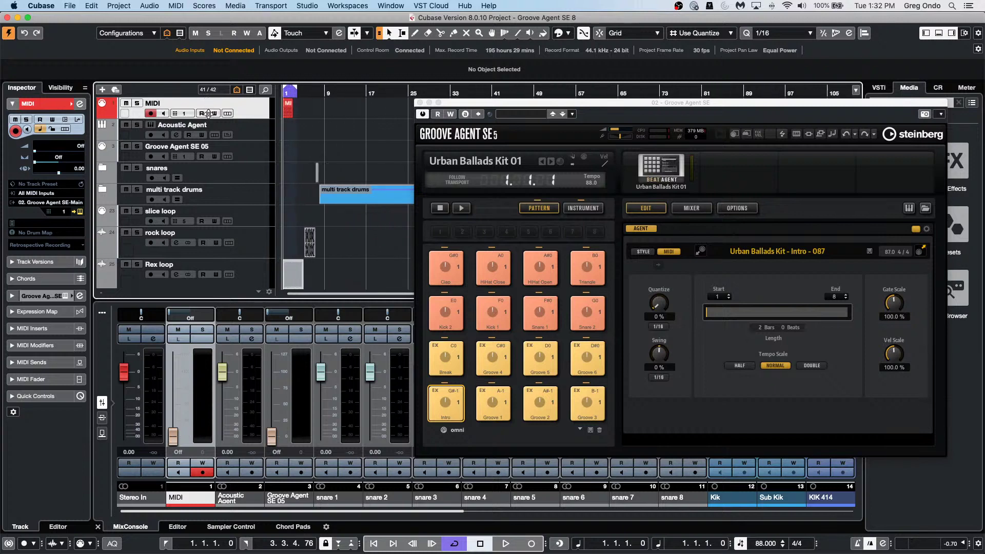
click(461, 208)
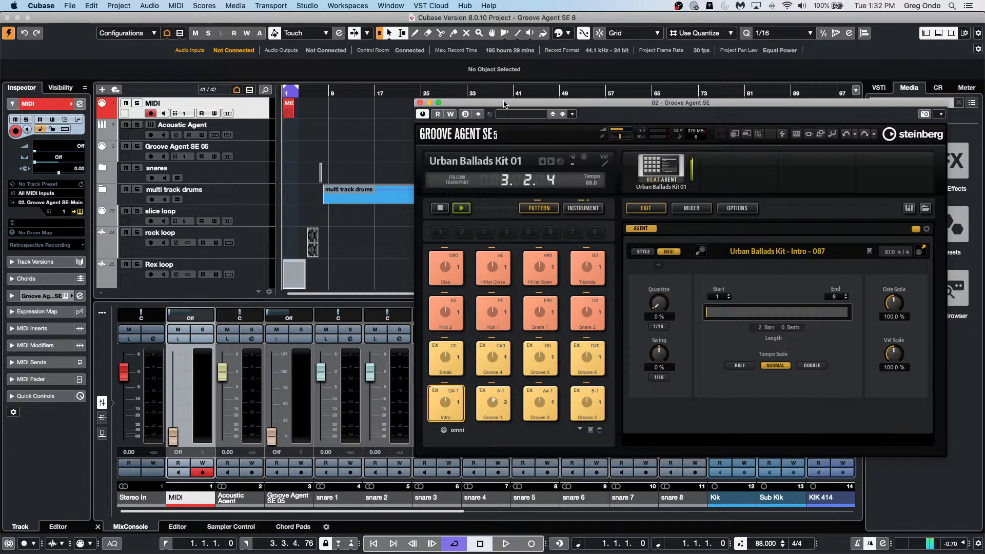
drag(503, 99, 219, 61)
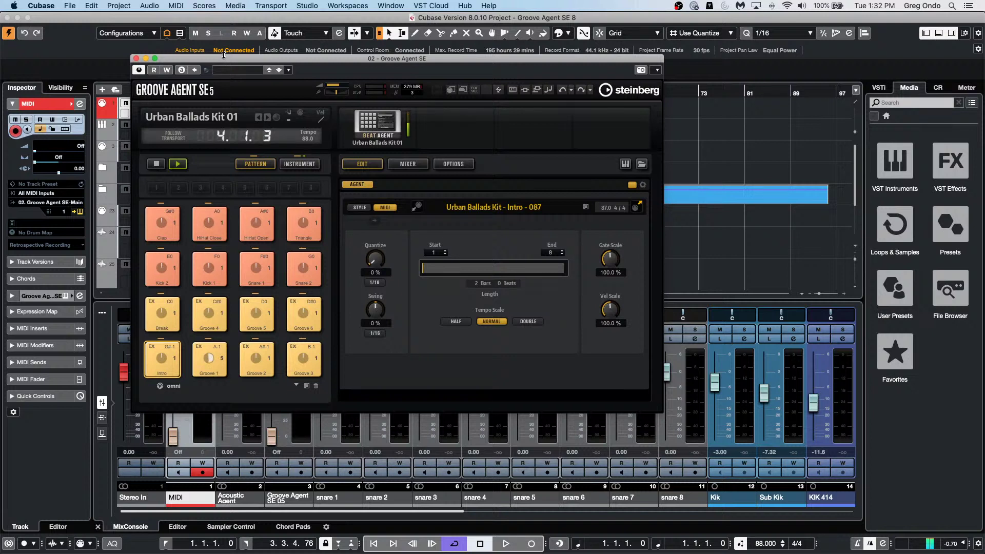
click(156, 164)
Switch Groove Agent SE to its instrument pads and restart the pattern playback
click(311, 163)
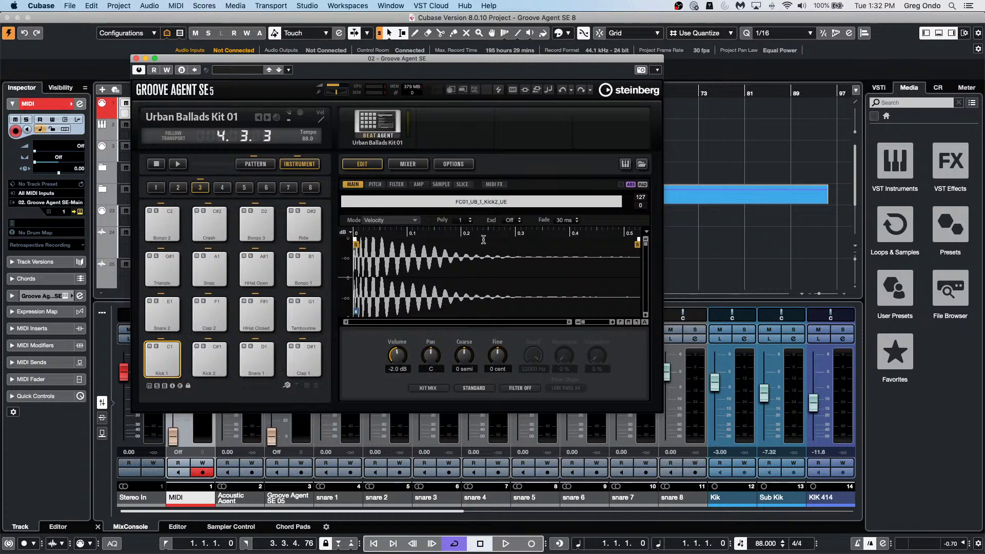
drag(323, 58, 604, 67)
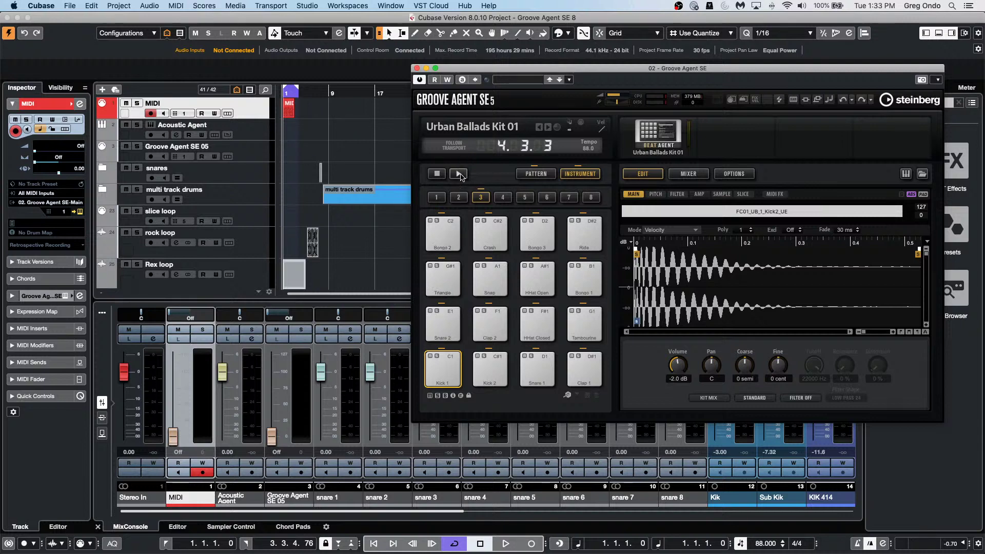
click(459, 175)
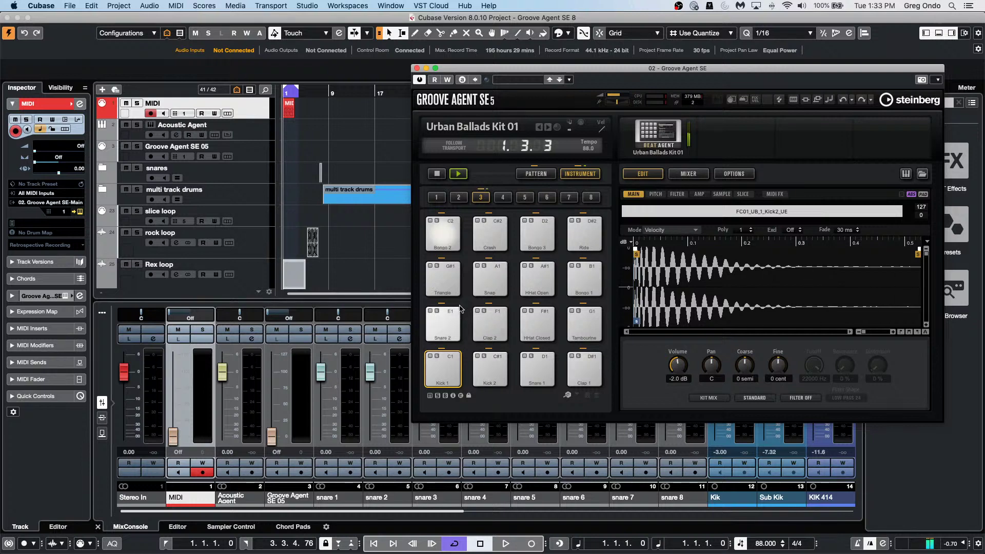
drag(529, 71, 439, 58)
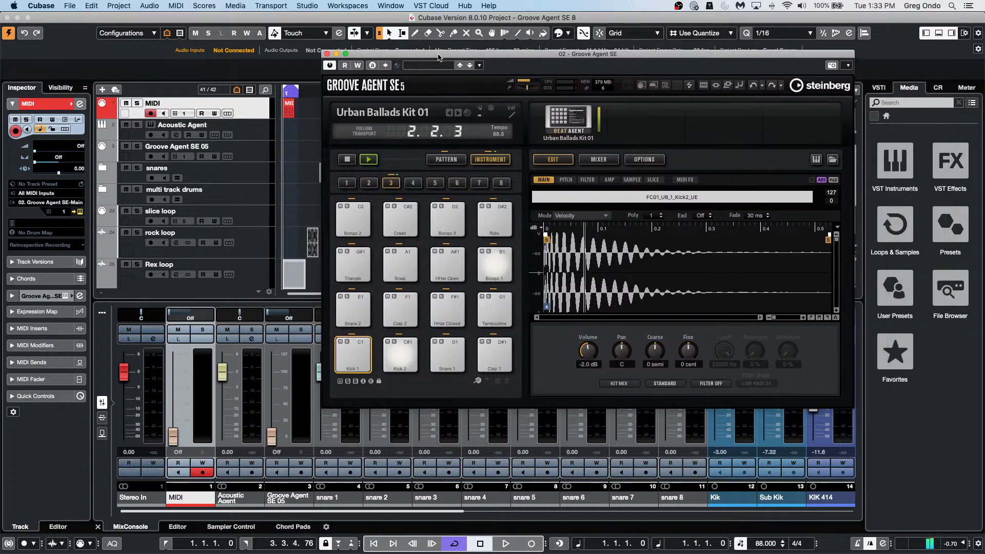
Solo the Kick 2 pad during playback and set its coarse tuning to 4 semitones
click(367, 366)
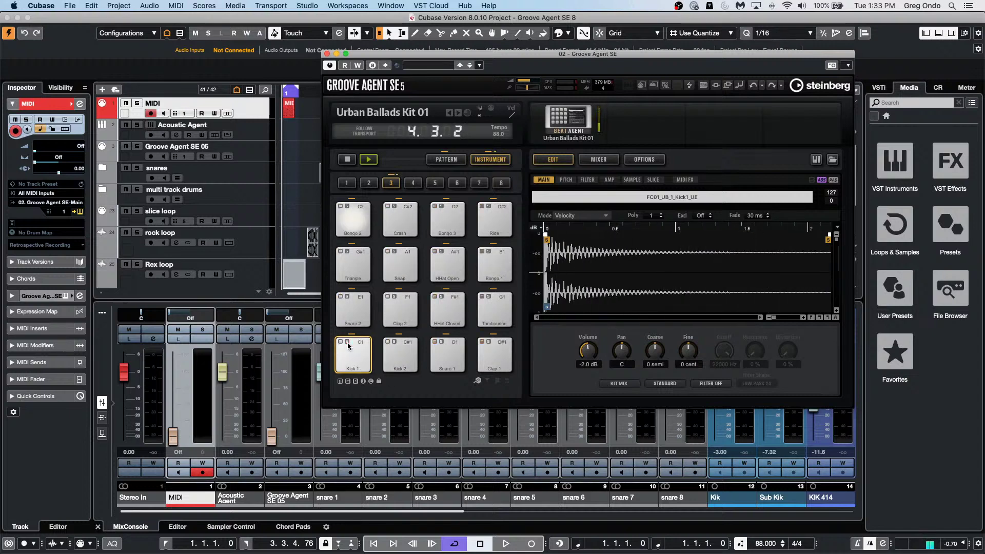
click(394, 342)
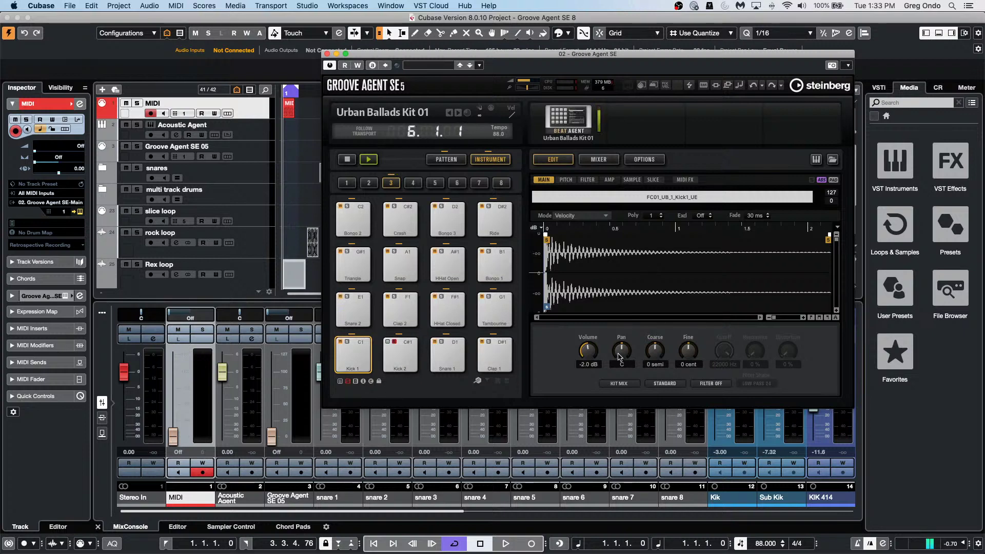
drag(619, 356, 654, 333)
click(401, 356)
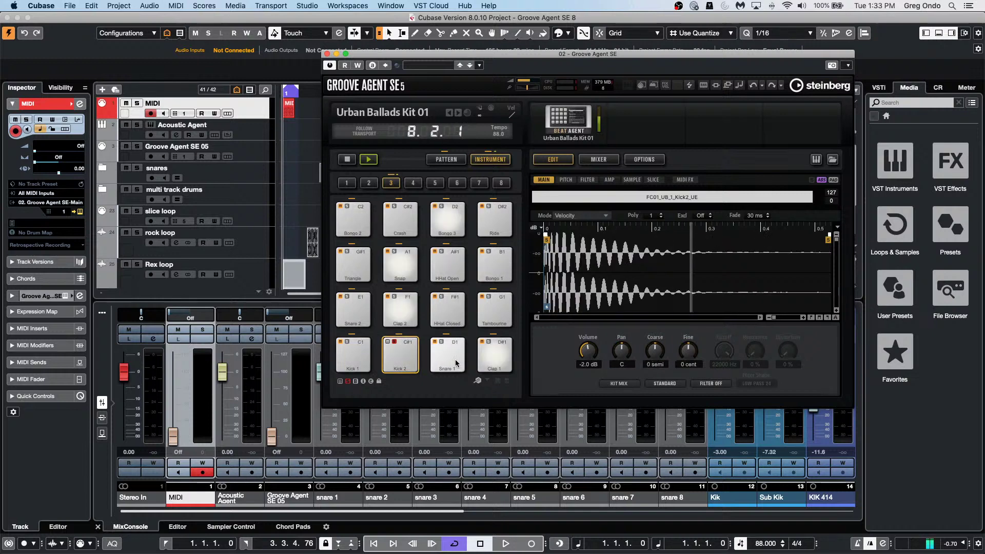
mouse_move(655, 351)
mouse_down()
mouse_move(664, 324)
mouse_move(663, 336)
mouse_up()
drag(656, 363, 601, 356)
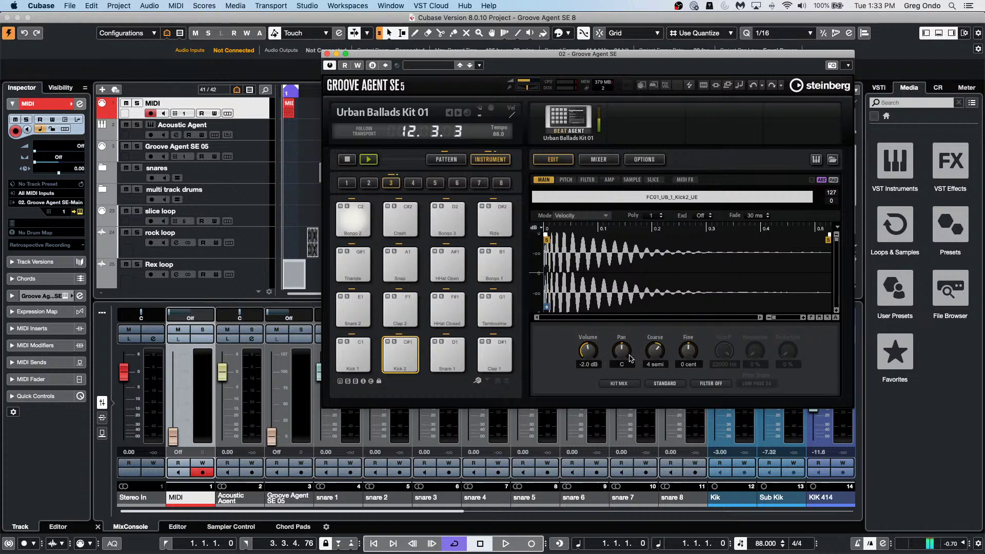
With the Bongo 2 pad soloed, set its volume to 12.0 dB and its random pitch to 95 %
click(357, 224)
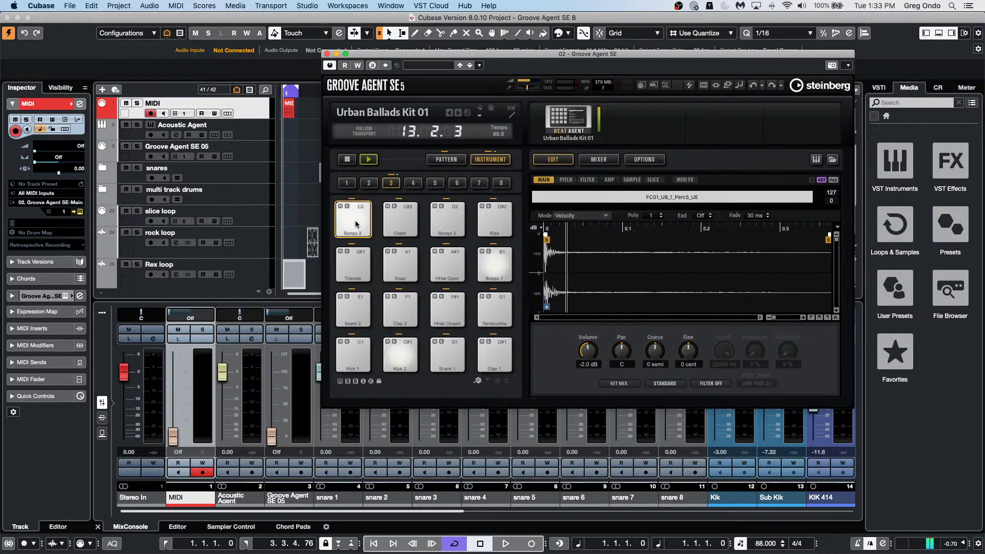
click(346, 206)
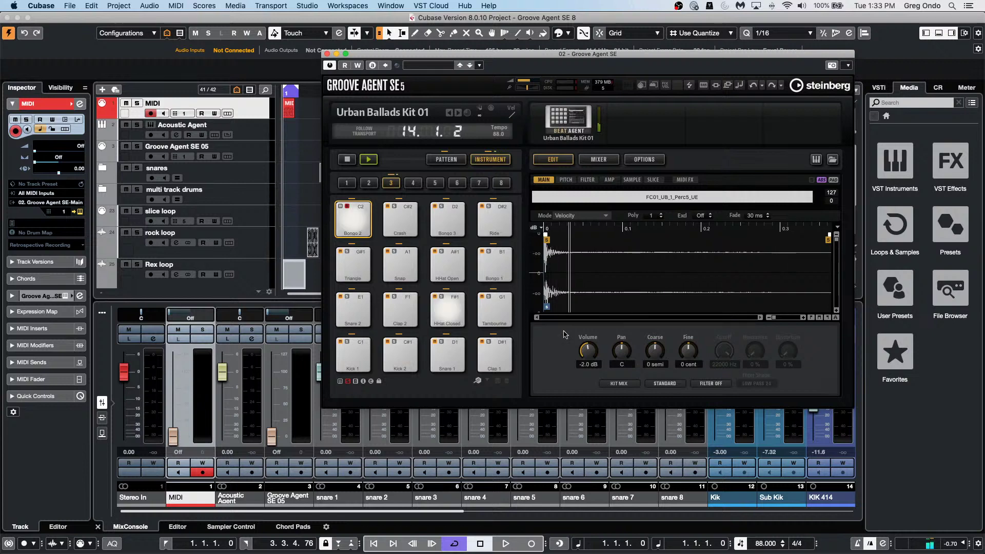
drag(594, 354, 596, 308)
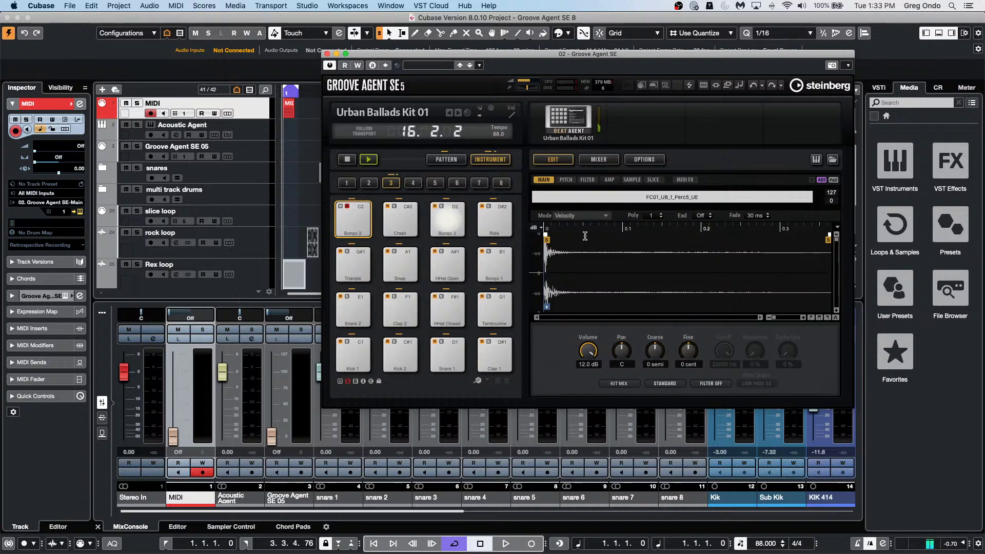
click(566, 180)
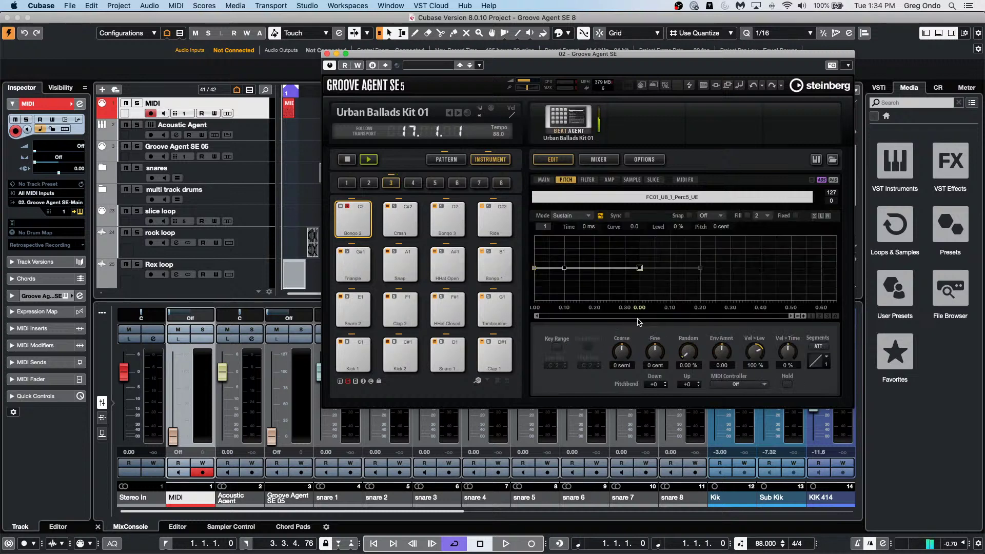
drag(688, 357, 688, 269)
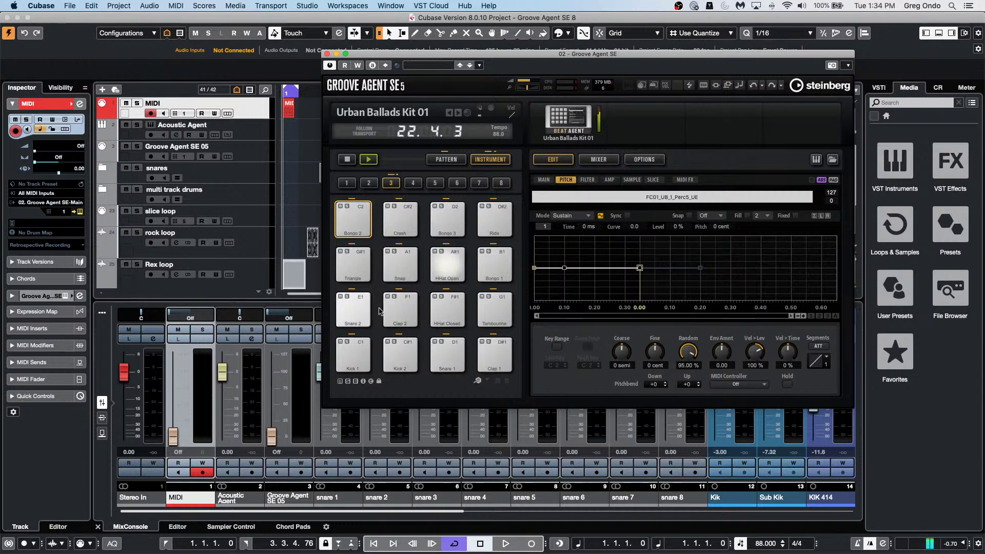
For the Kick 2 pad, set the pitch envelope amount to 60 and shape its second node to 186 ms and -37 %
click(409, 359)
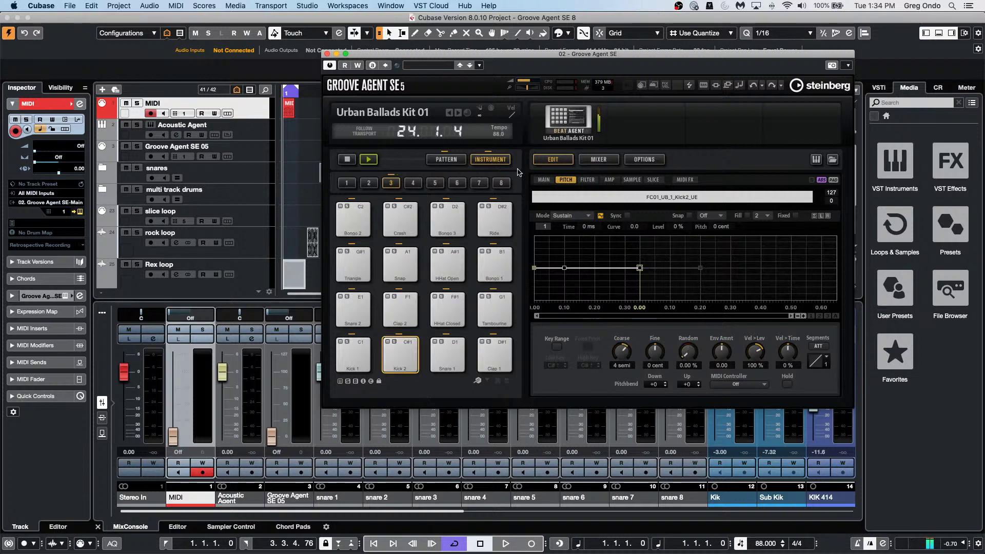
click(544, 180)
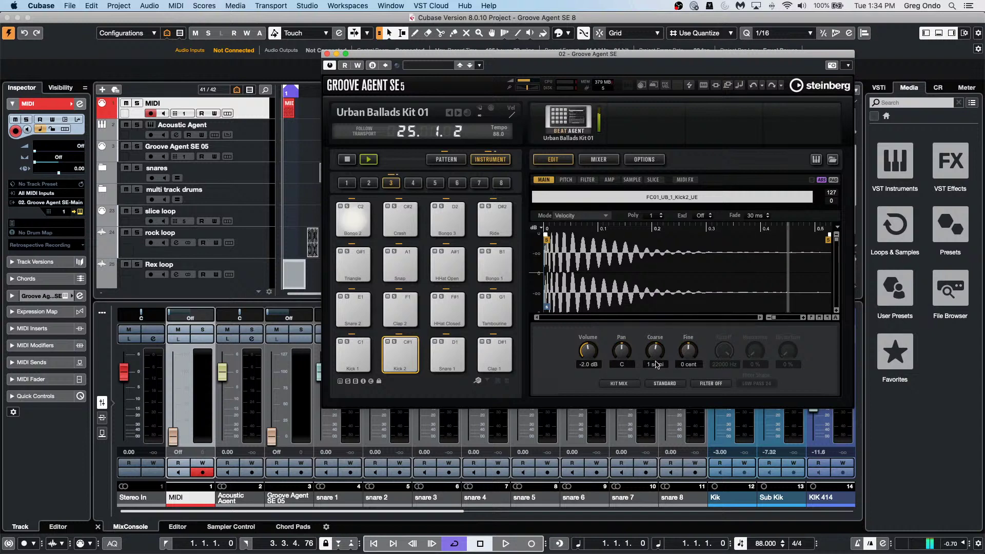
click(562, 179)
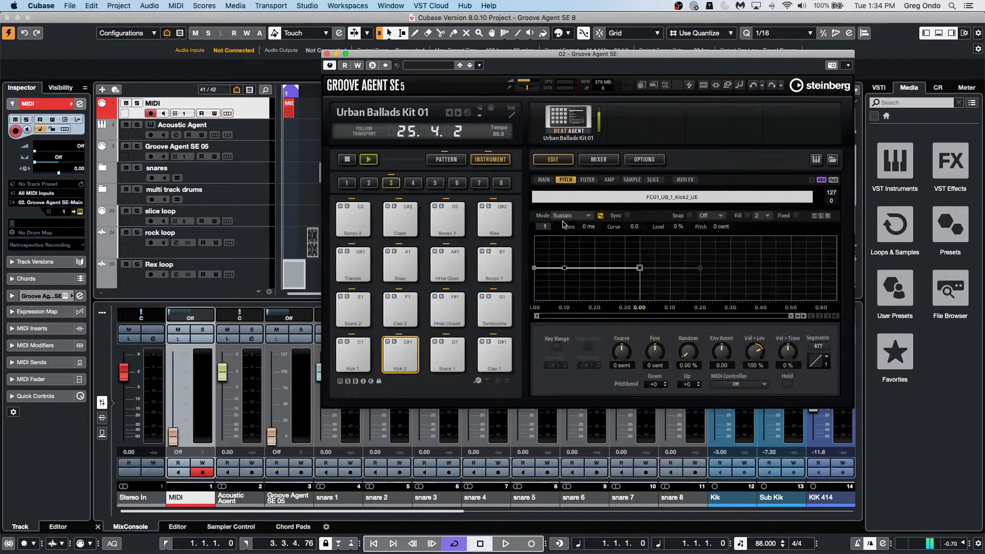
drag(722, 352, 722, 333)
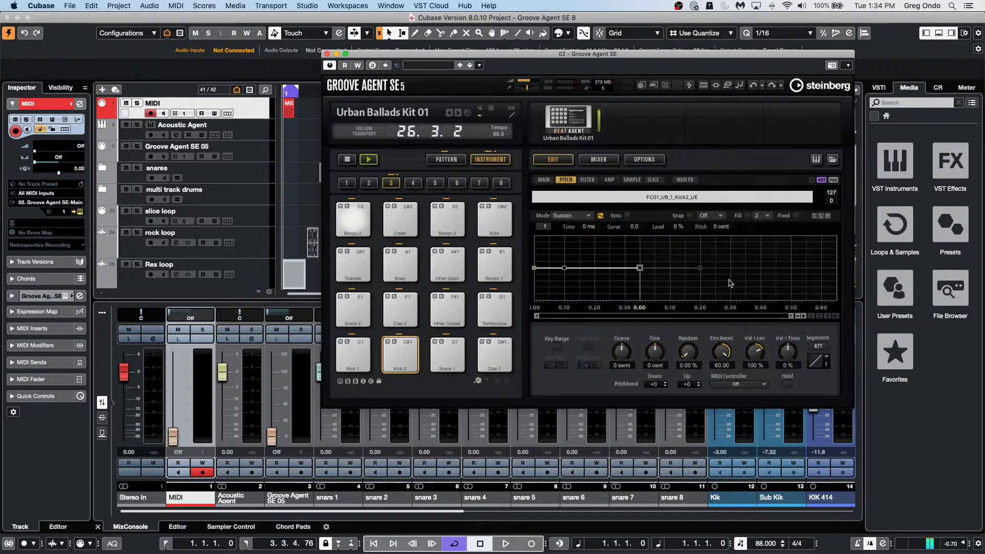
drag(564, 268, 605, 277)
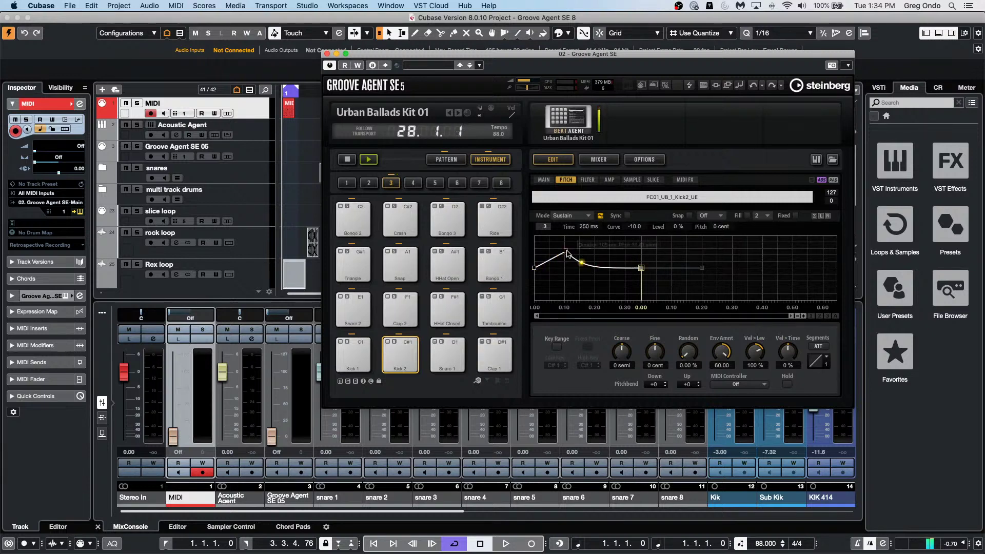
drag(566, 250, 591, 275)
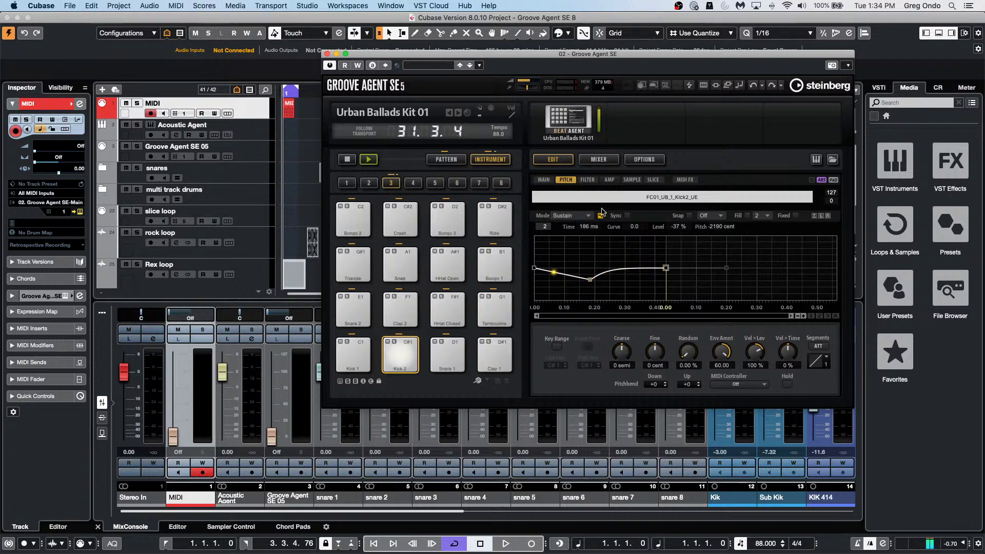
Apply a Classic filter to all pads with 43 % resonance and a 1378 Hz cutoff
click(343, 347)
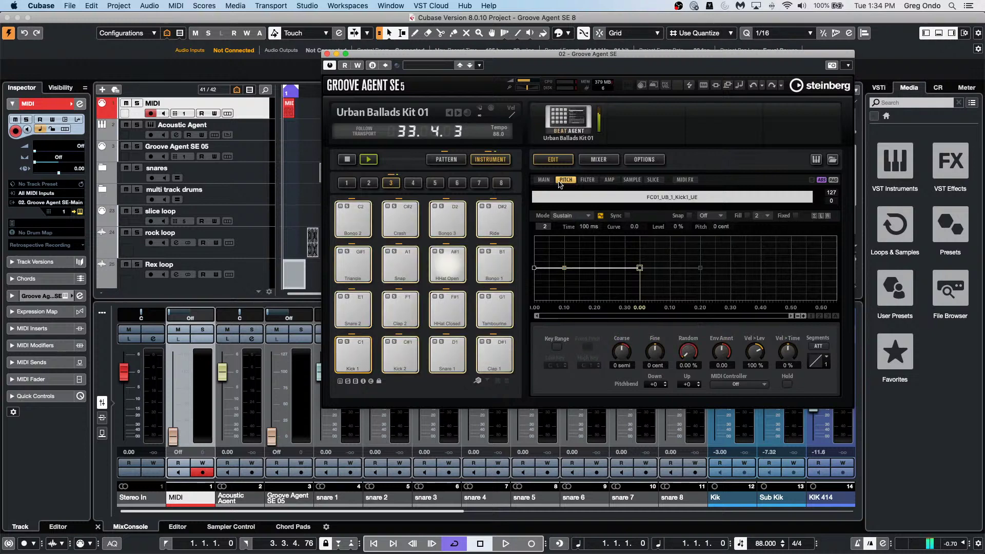
click(588, 180)
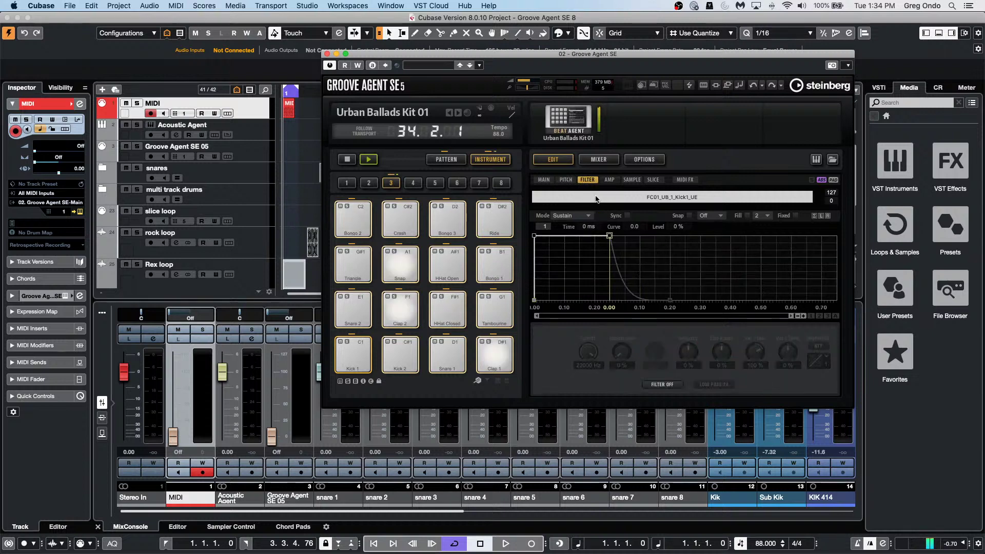
click(661, 385)
click(662, 429)
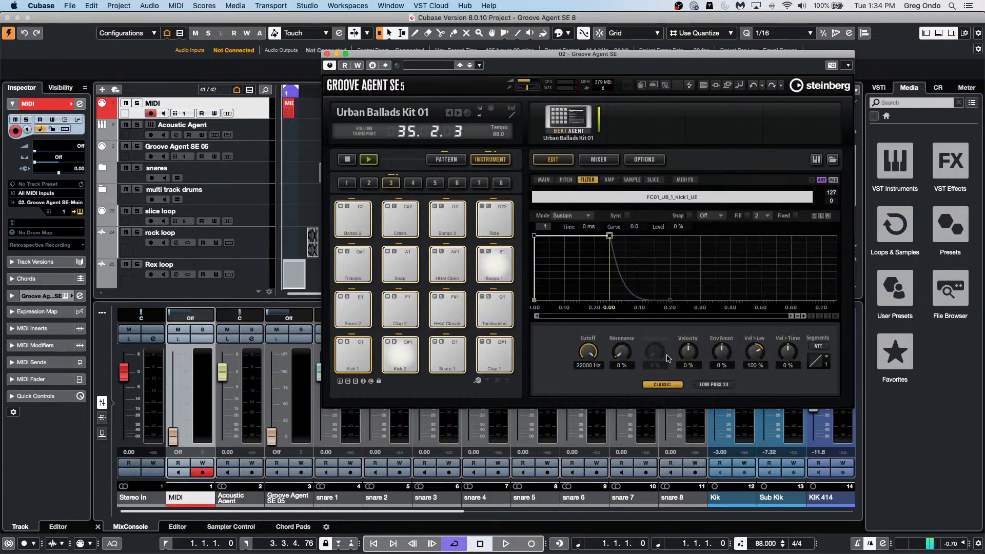
drag(621, 356, 622, 319)
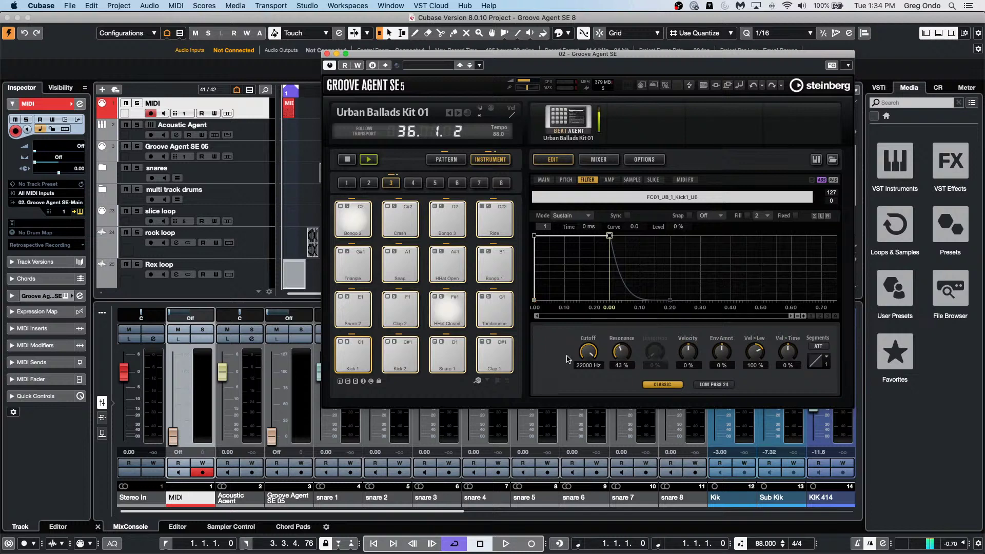
drag(593, 366, 587, 401)
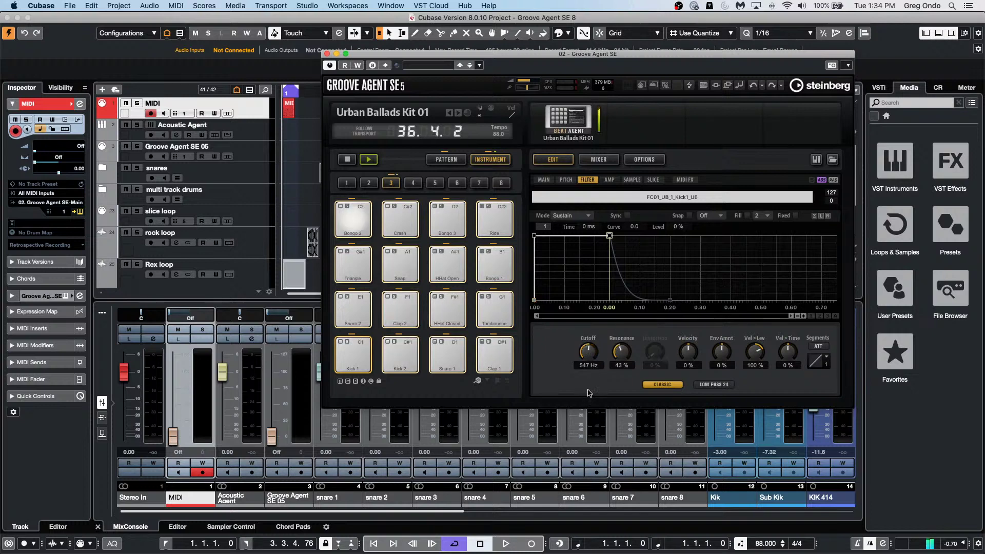
mouse_move(592, 368)
mouse_down()
mouse_move(592, 359)
mouse_move(589, 371)
mouse_up()
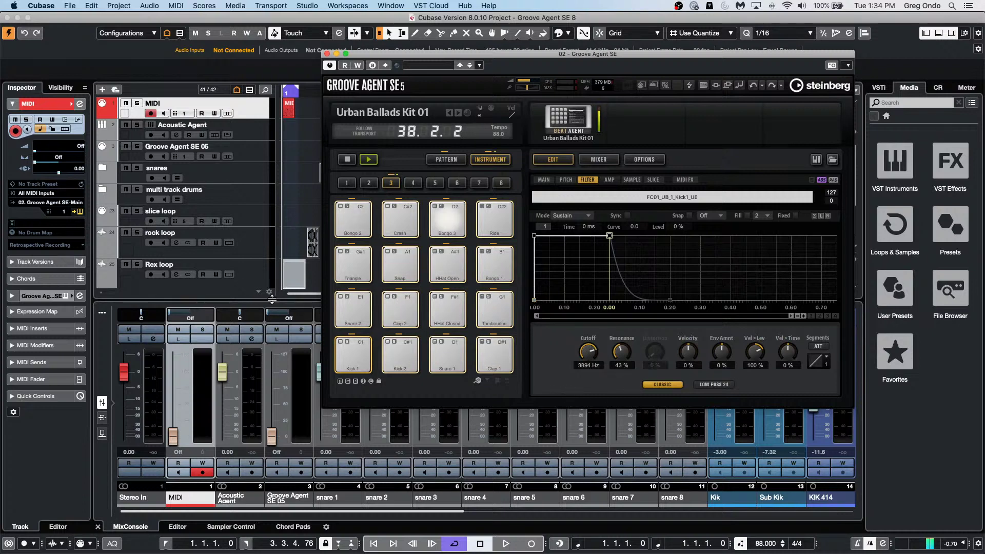
drag(588, 354, 587, 369)
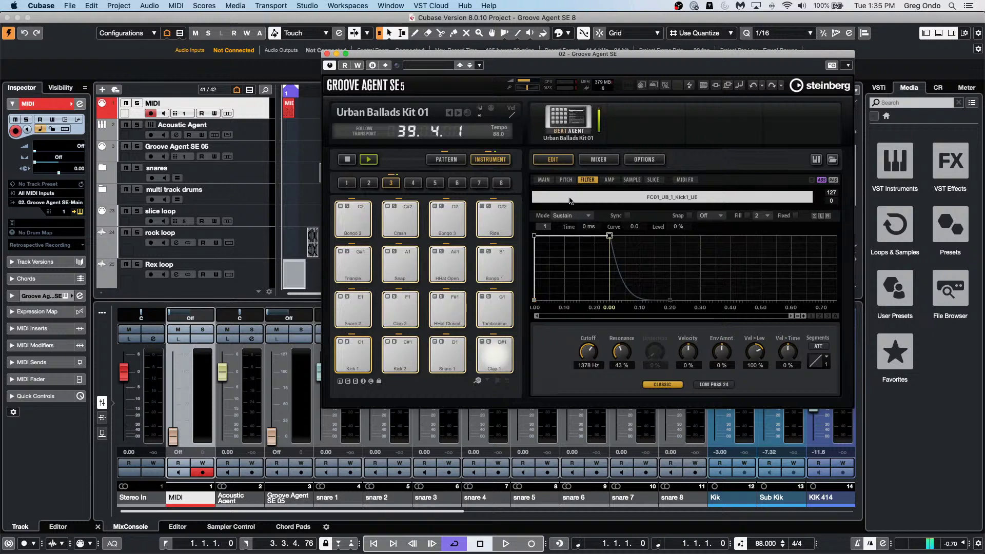
Check the mixer's master and kit channels and set the Aux 1 send of all selected pads to -29.6
click(610, 181)
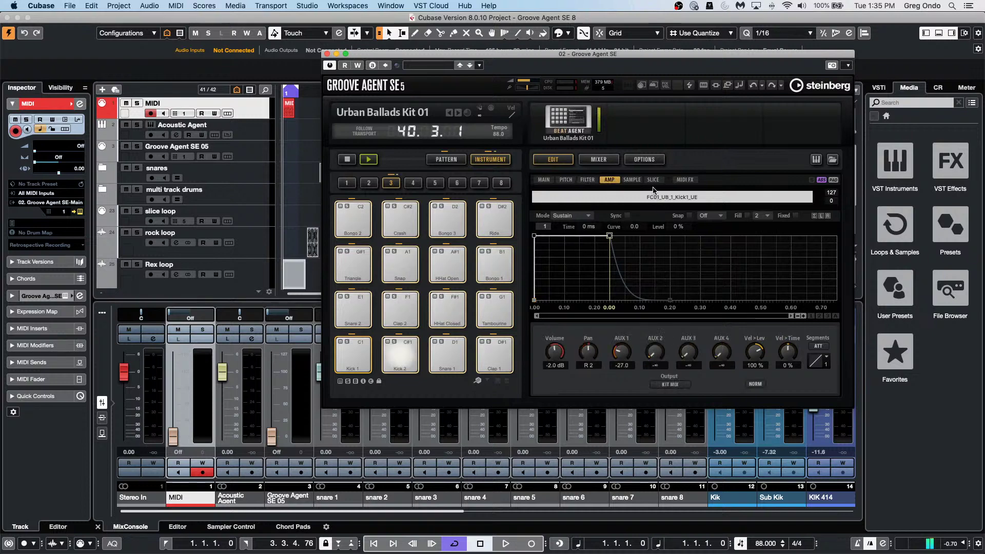
click(599, 160)
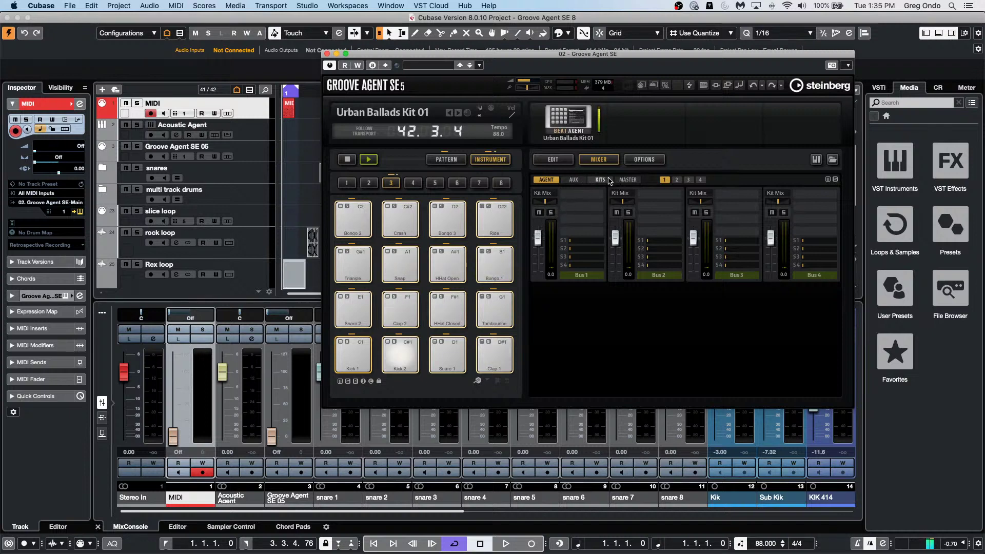
click(628, 180)
click(598, 180)
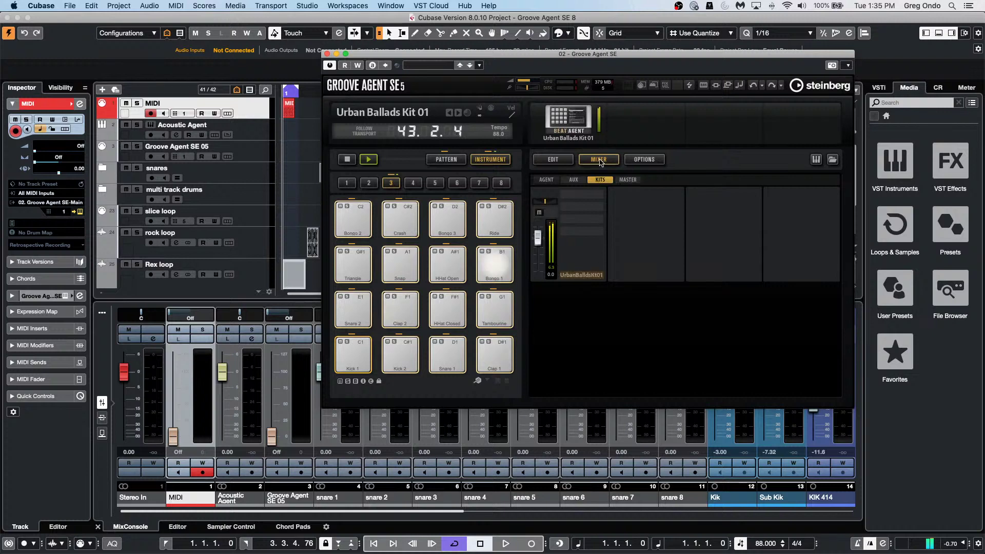
click(567, 159)
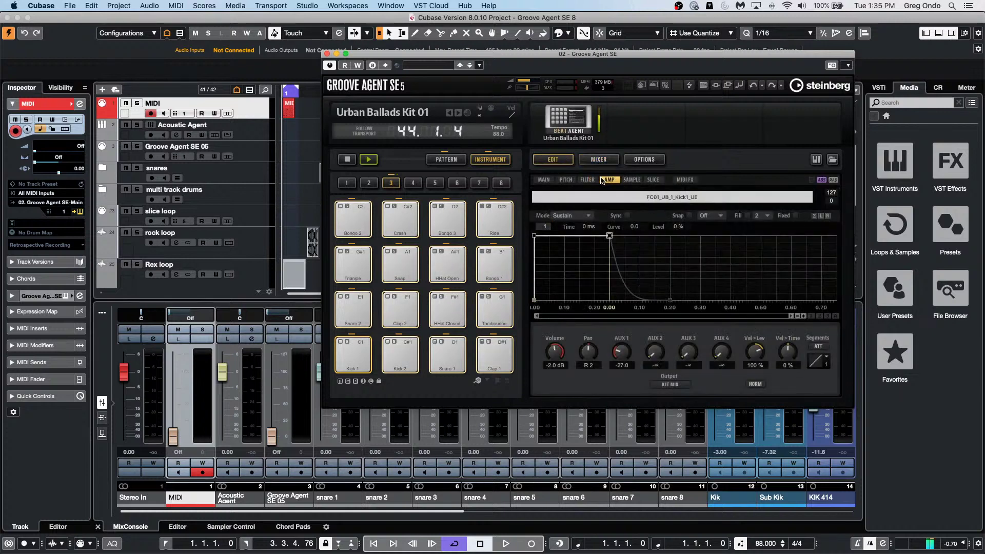
drag(635, 352, 635, 359)
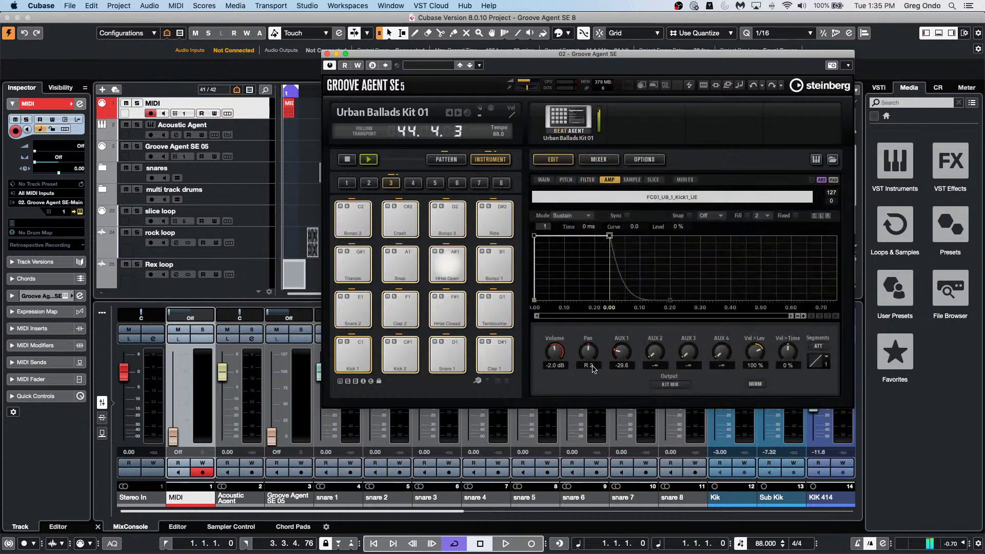
Switch the filter type of all selected pads to Off
click(594, 180)
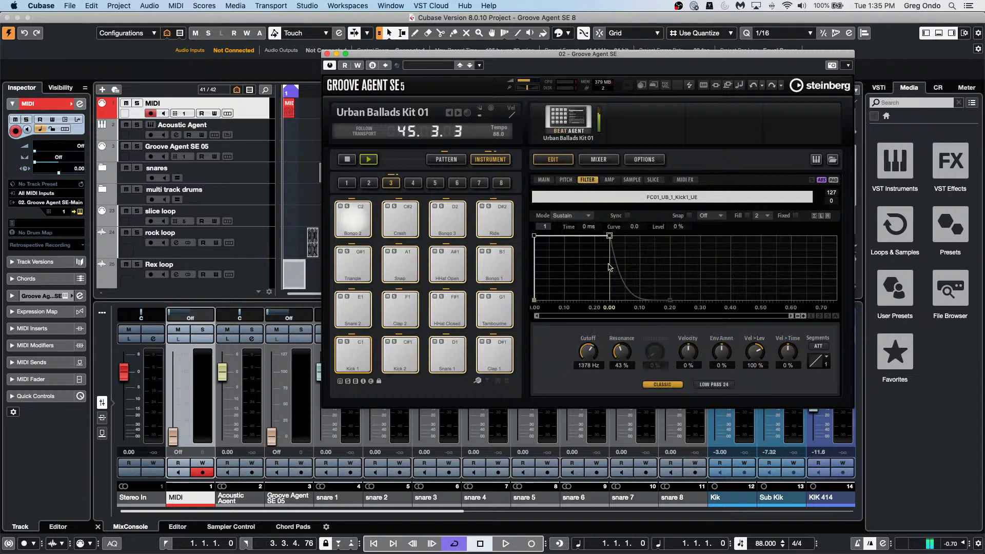
click(667, 384)
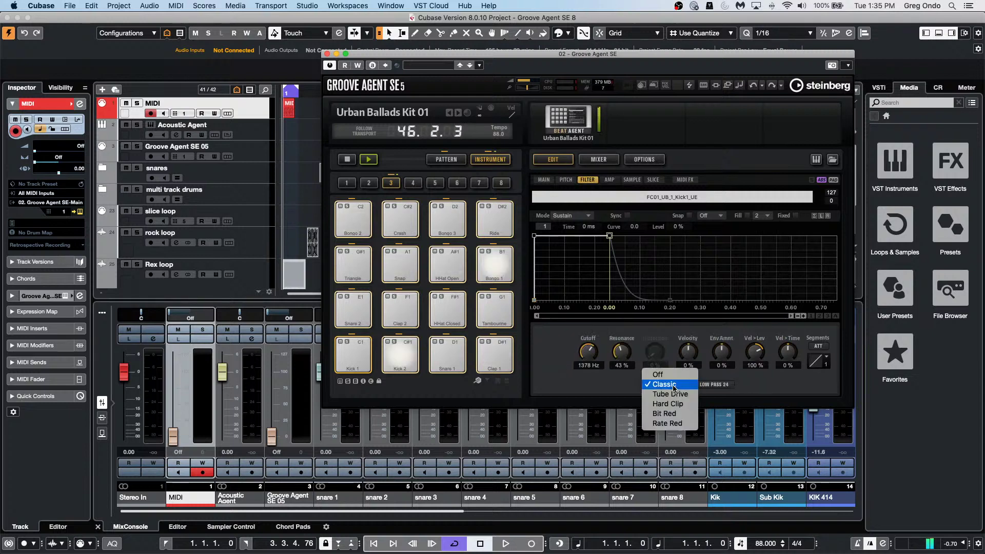
click(653, 378)
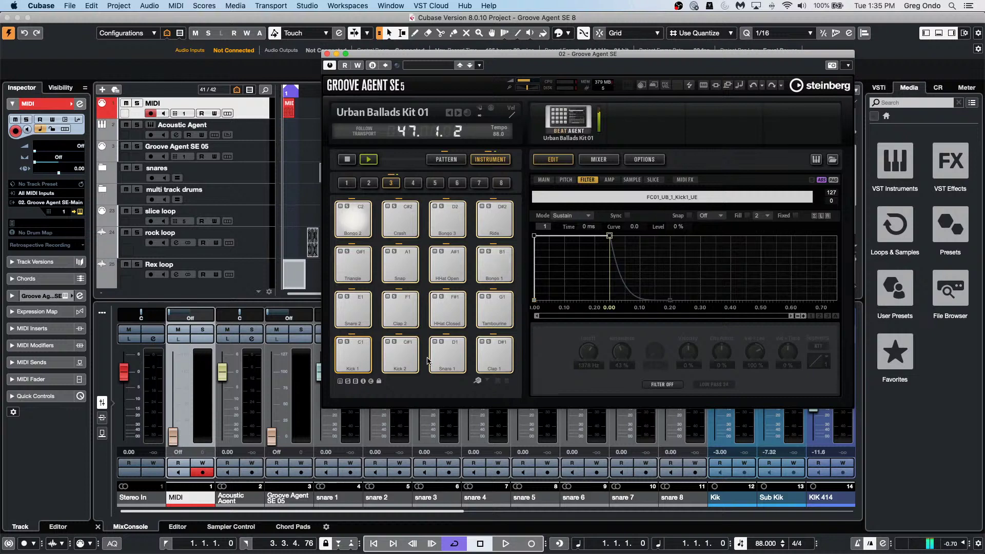
Select the Clap 2 pad and load the REVerence reverb as an insert effect on the AUX FX 1 channel
click(406, 308)
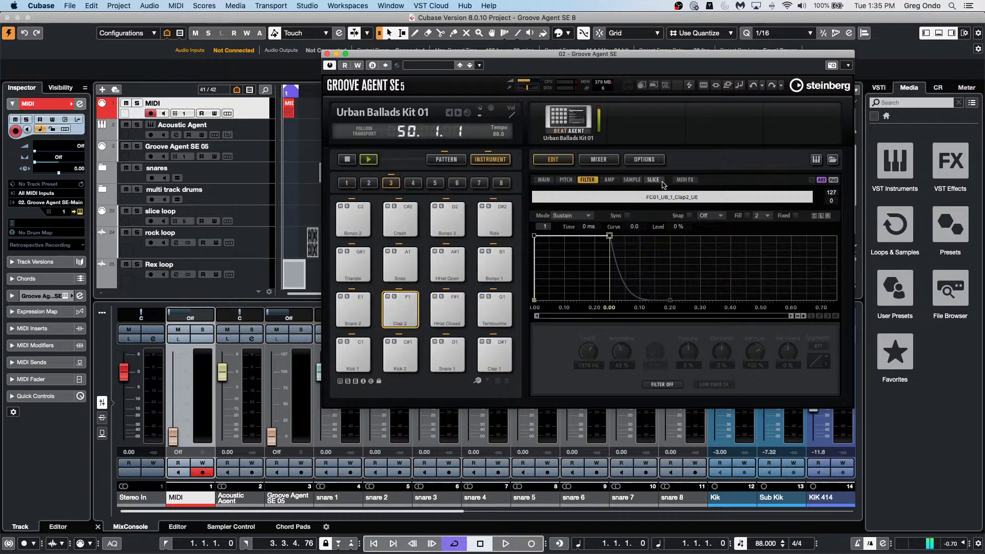
click(610, 159)
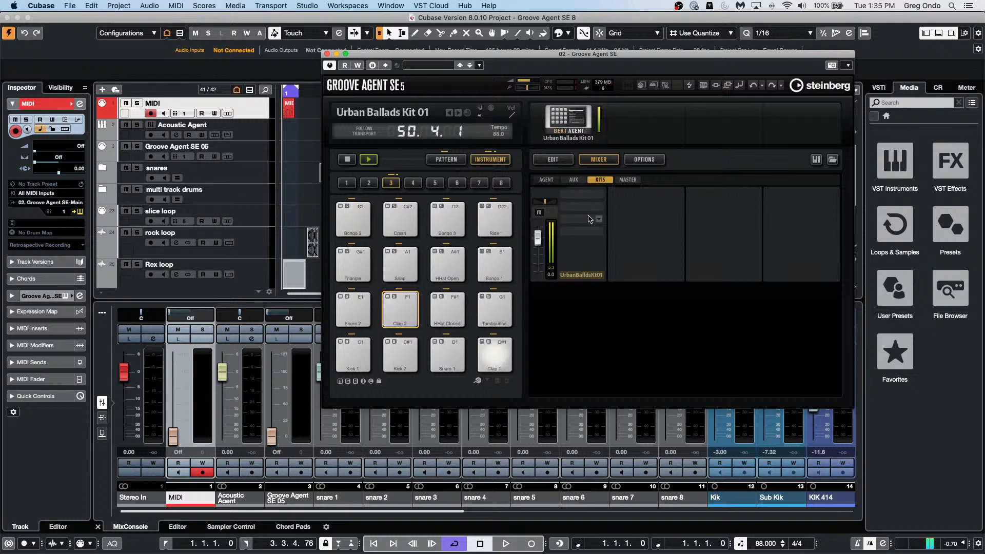
click(582, 185)
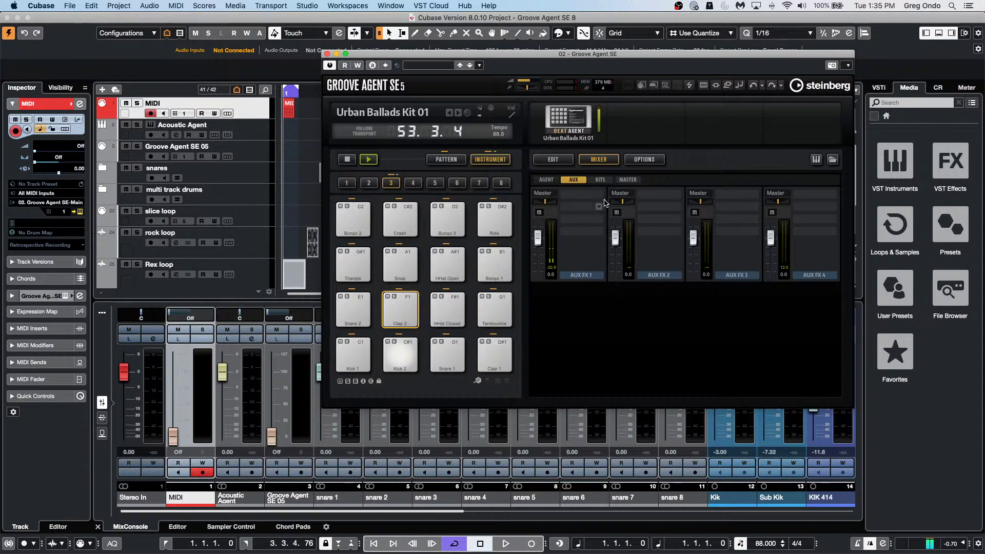
click(585, 205)
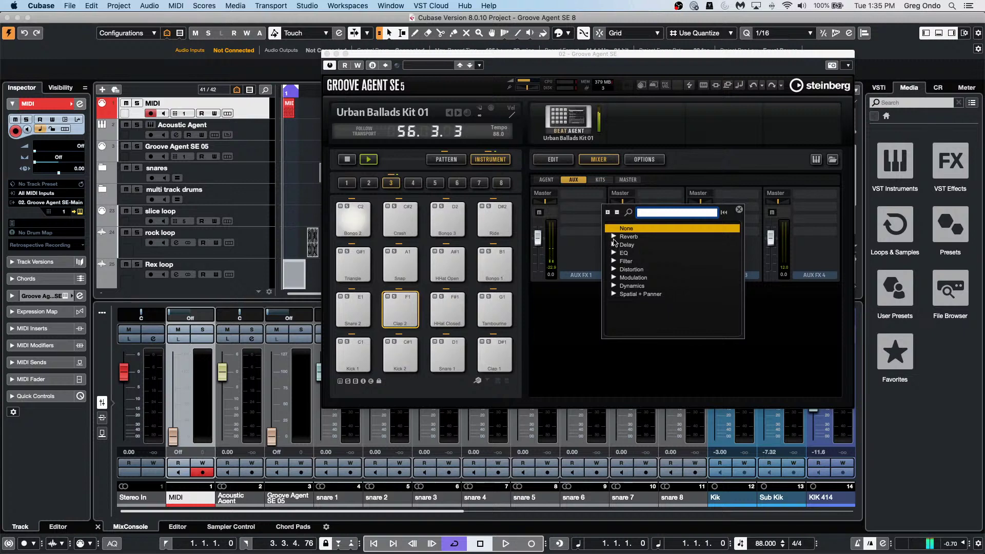
click(614, 237)
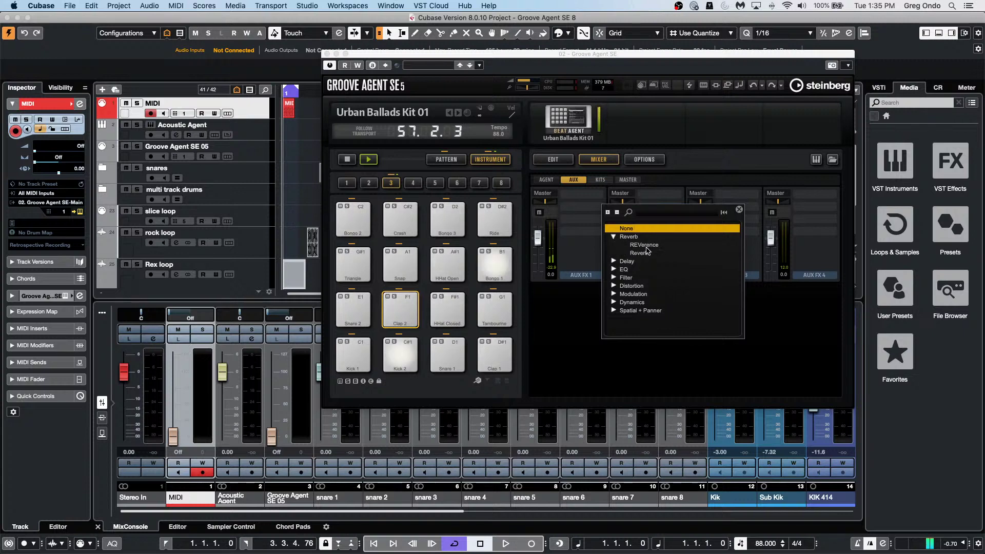
click(646, 246)
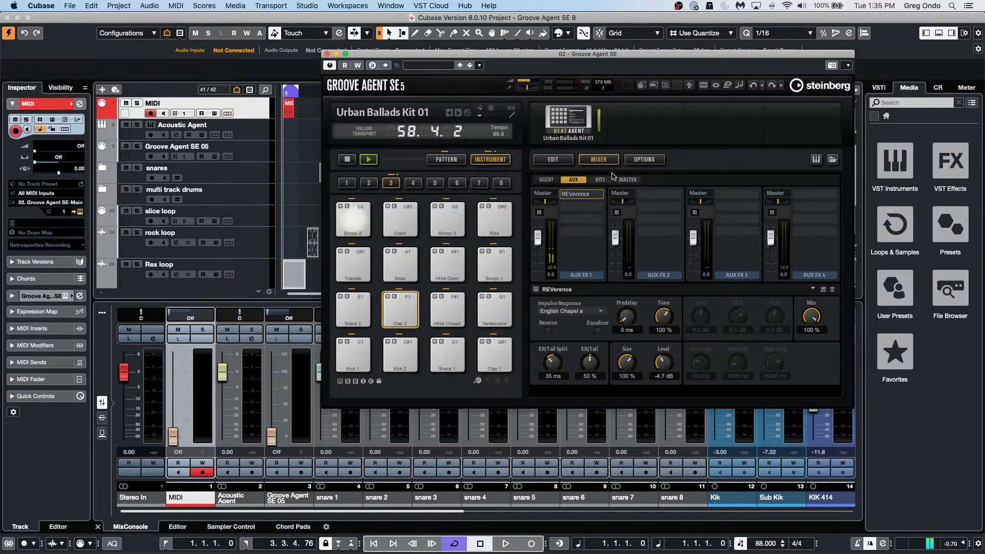
Raise the Aux 1 send of the Clap 2 pad to -1.1 in its amplifier settings
click(564, 163)
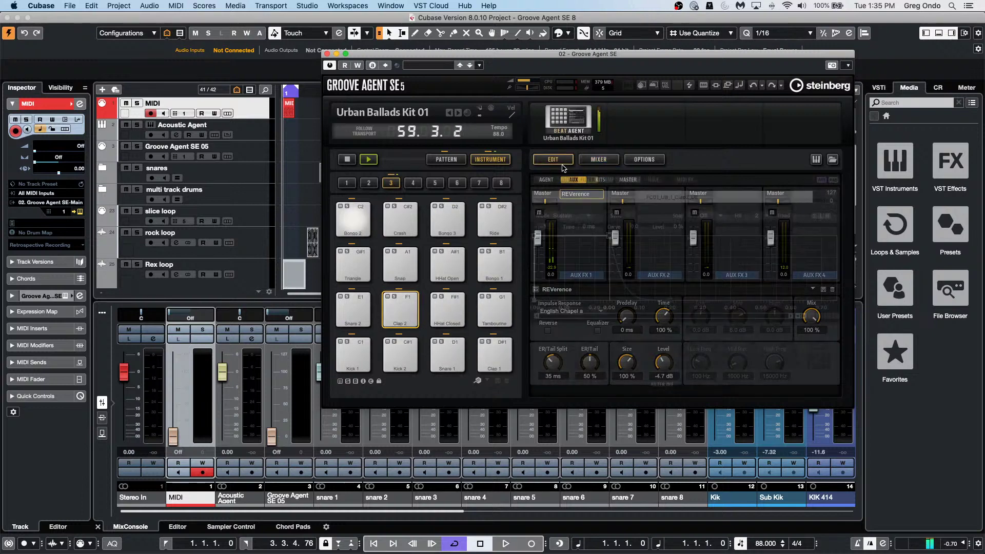
click(610, 180)
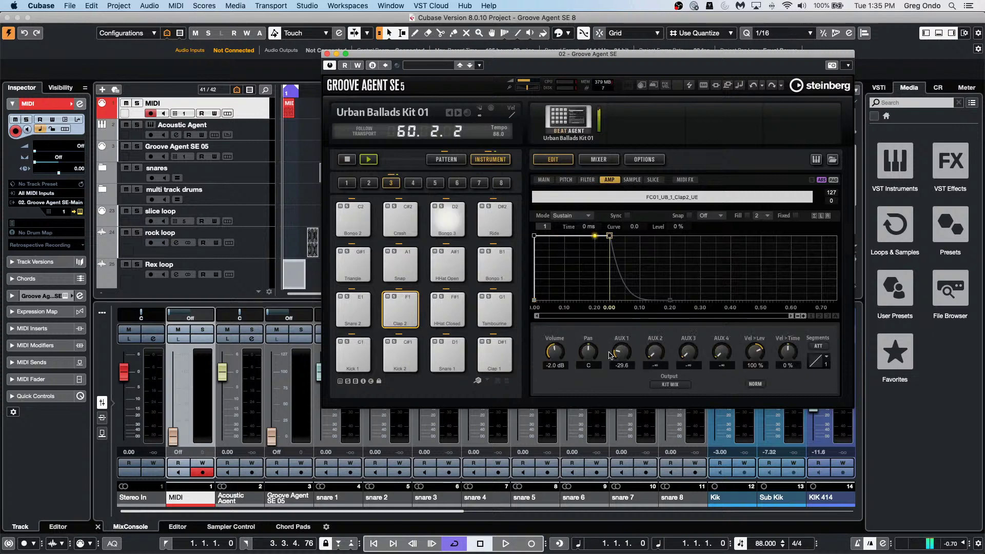
drag(610, 354, 631, 308)
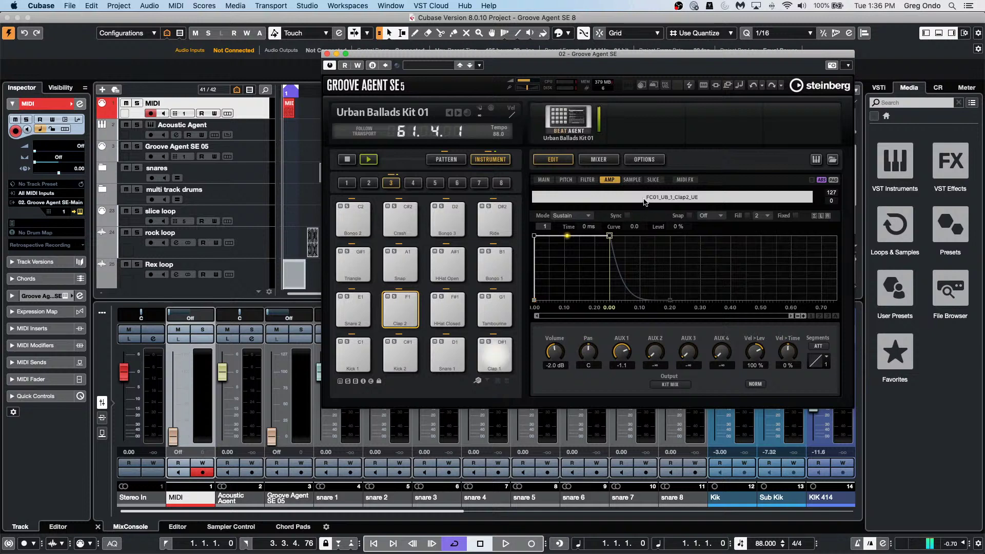
Look over the sample and slice settings of the Clap 2 pad, and stop playback
click(639, 180)
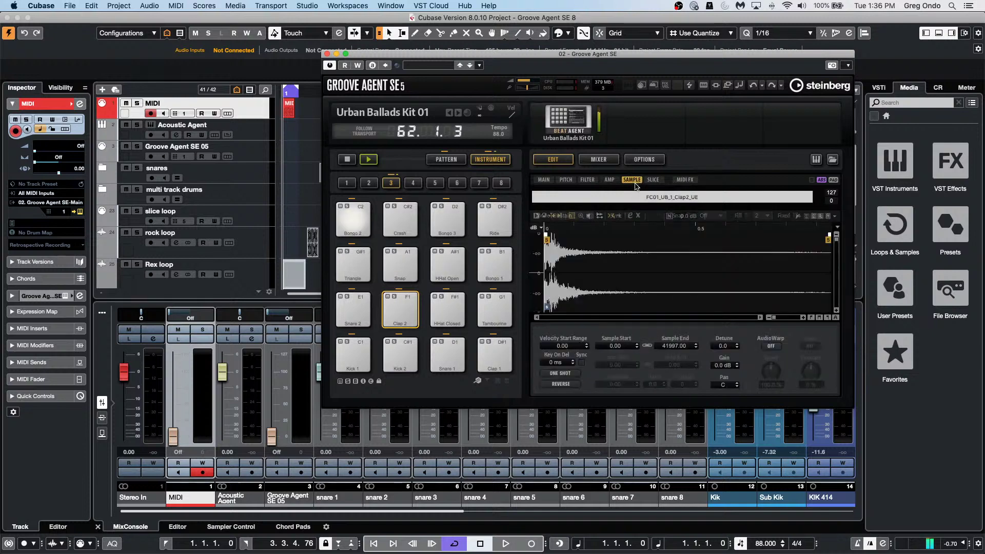
click(661, 182)
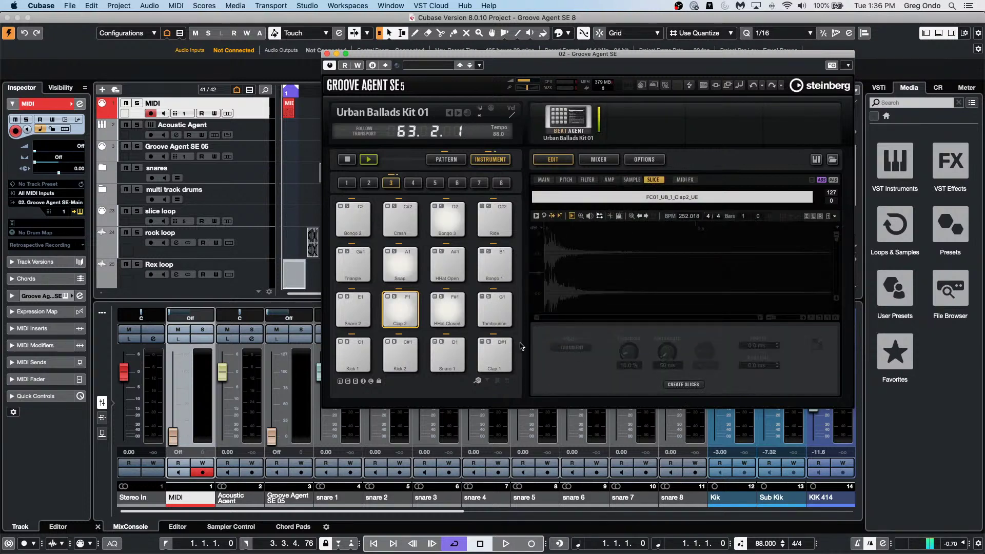
key(space)
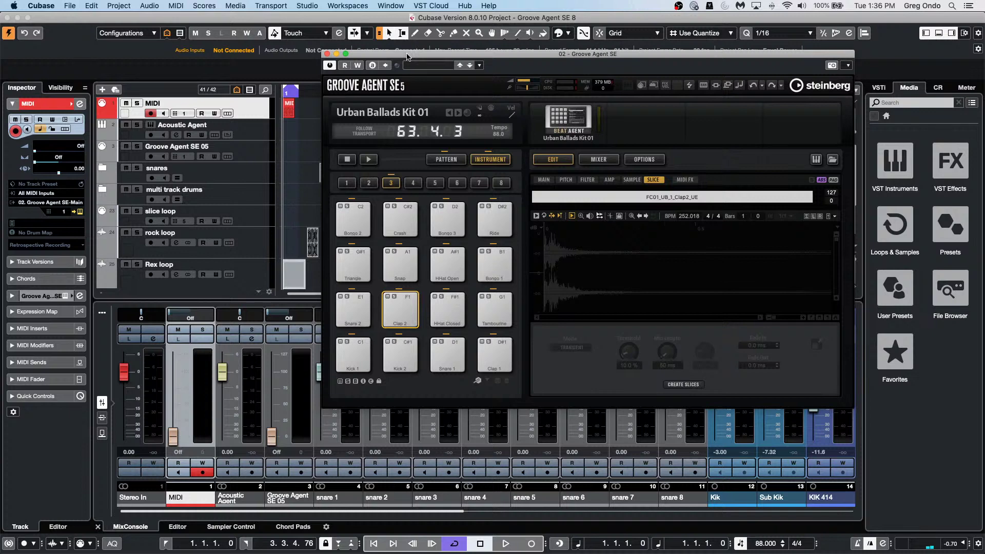
Move the Groove Agent SE window off the arrangement and expand the snares folder track
drag(406, 56, 609, 77)
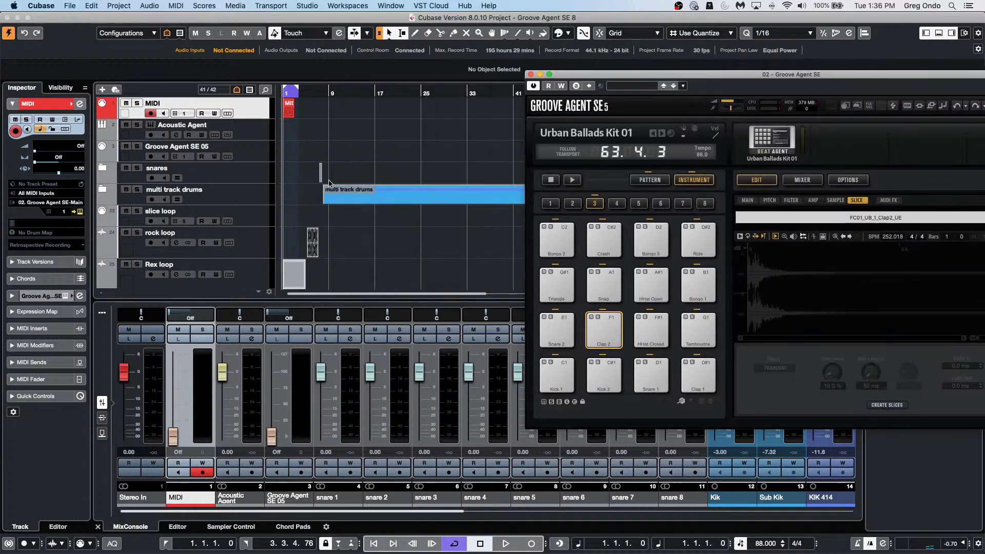
click(101, 171)
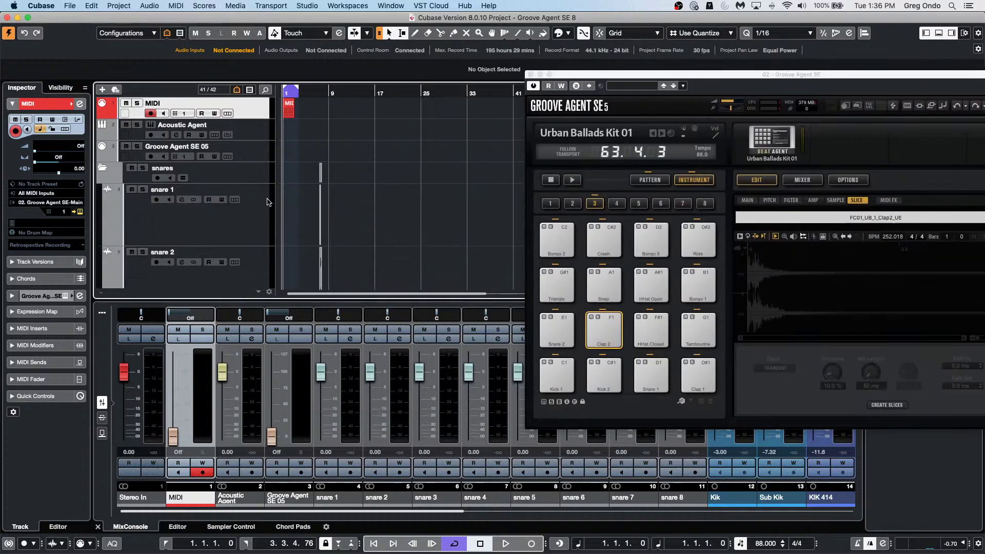
Load the audio events of the eight snare tracks together onto the empty C#3 pad in pad group 4
click(616, 203)
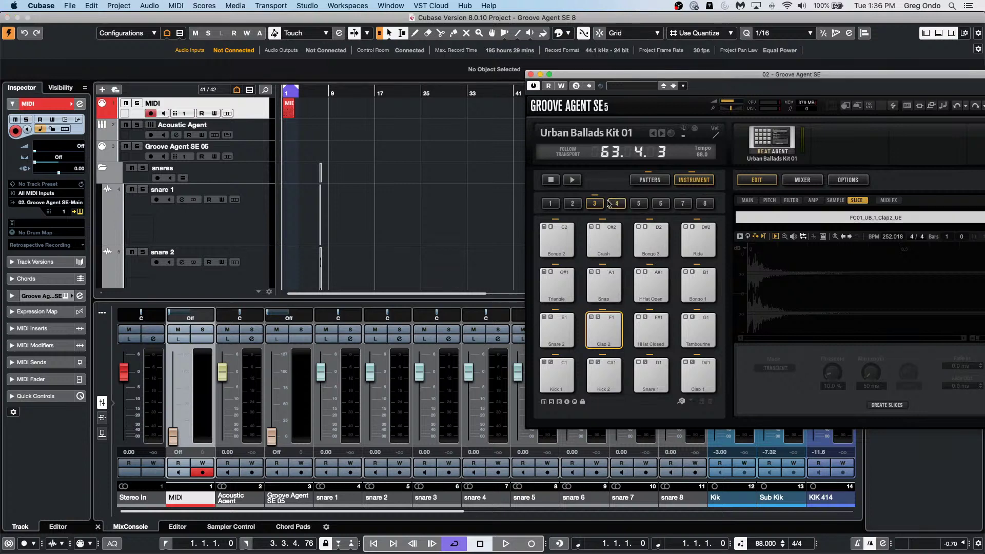
drag(320, 94, 321, 147)
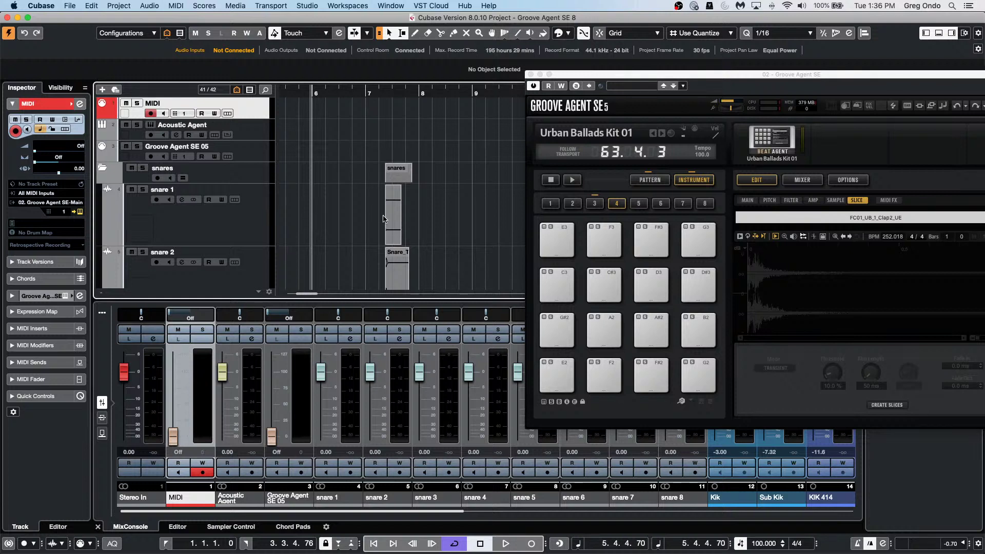
scroll(379, 218, down, 10)
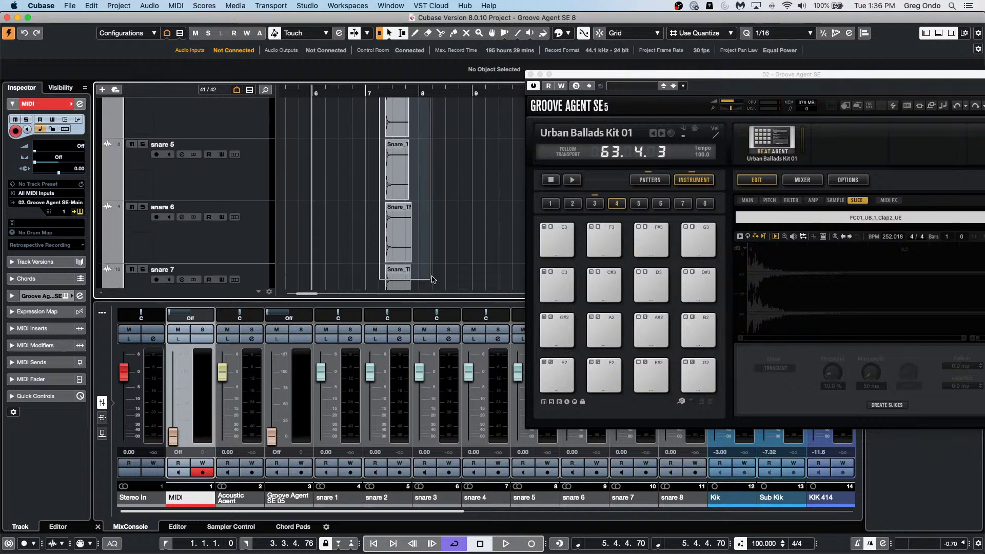
scroll(400, 231, down, 1)
click(394, 268)
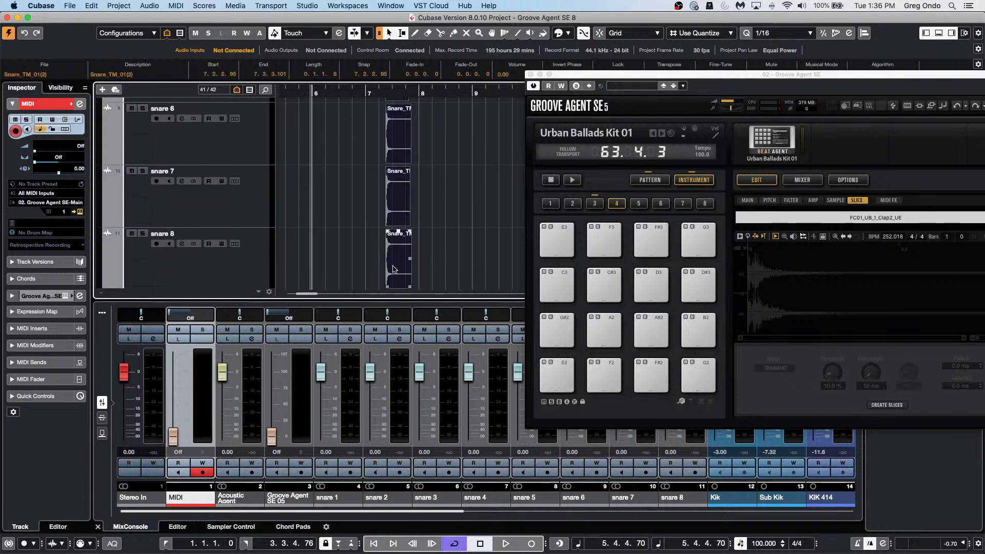
drag(420, 280, 611, 284)
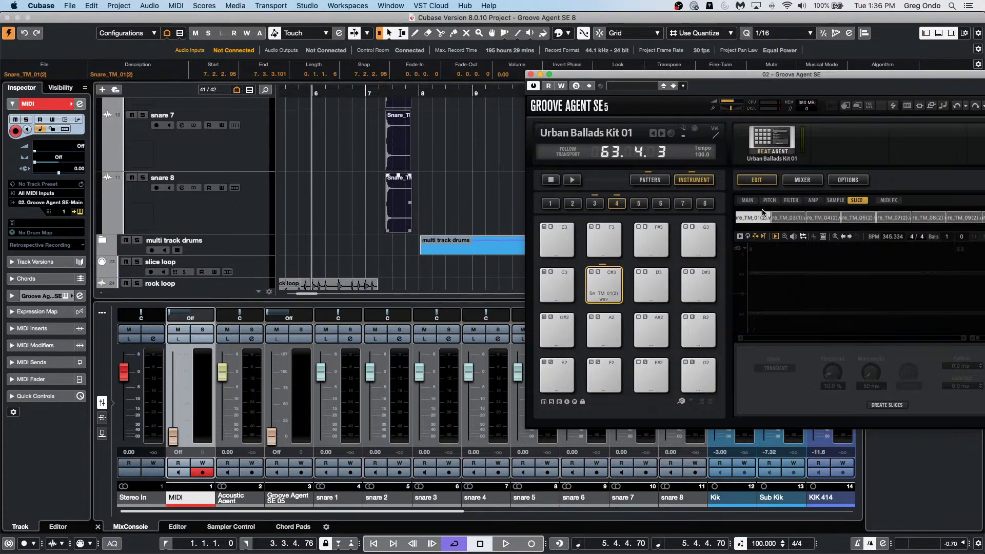
Set the sample playback mode of the C#3 snare pad to Layer in its main settings
click(748, 200)
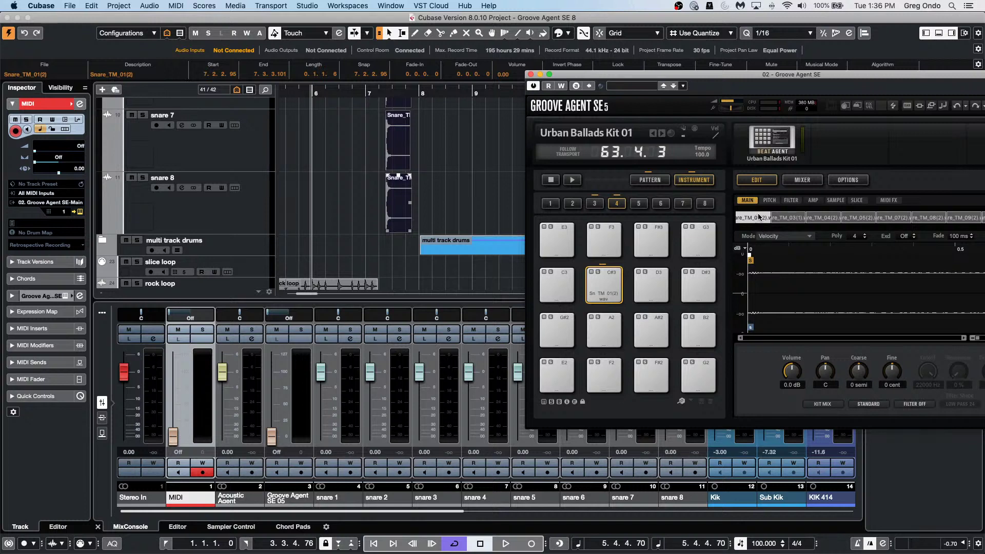
click(772, 235)
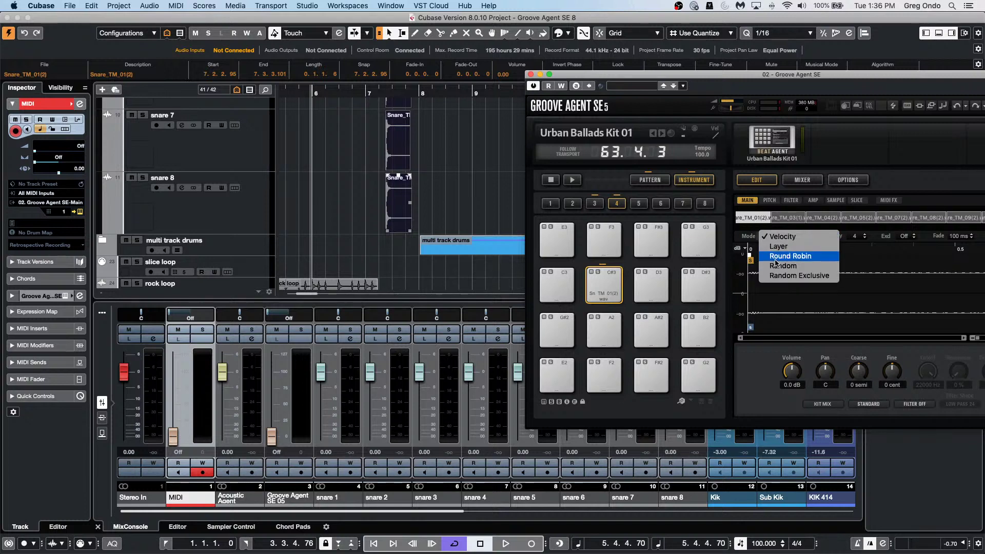
click(788, 247)
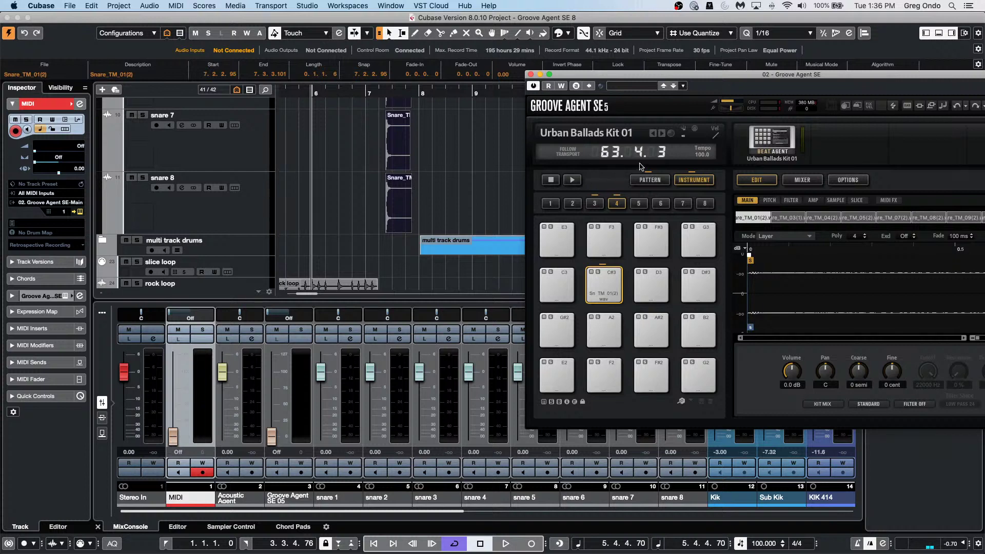
Audition the Groove 4 pattern, place it as a MIDI part at bar 5 on the Acoustic Agent track, and stop playback
click(650, 181)
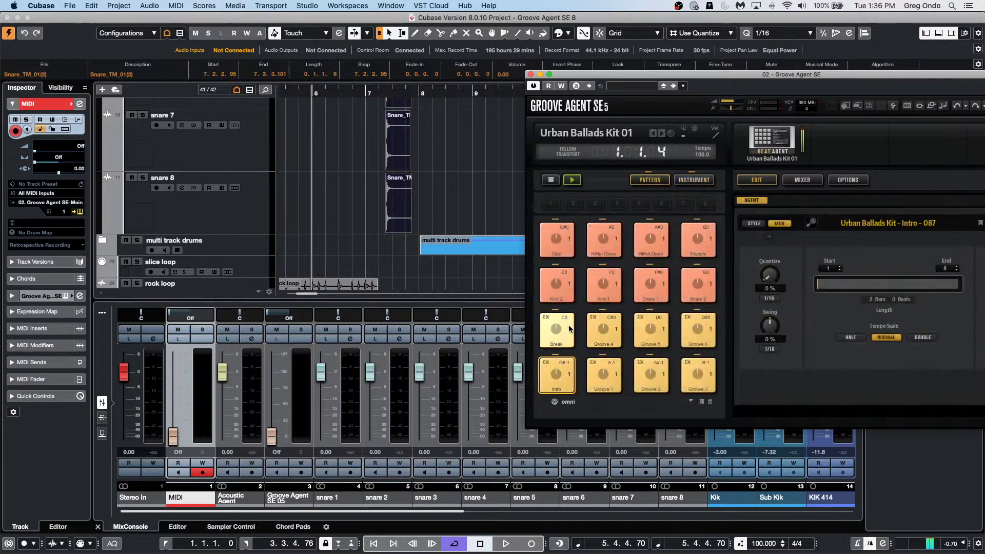
click(605, 334)
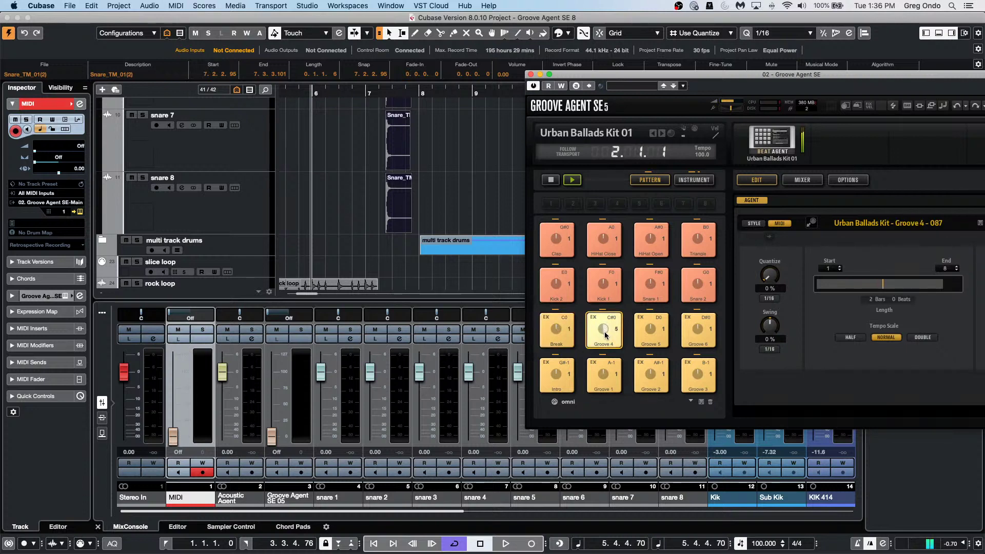
drag(605, 335, 374, 253)
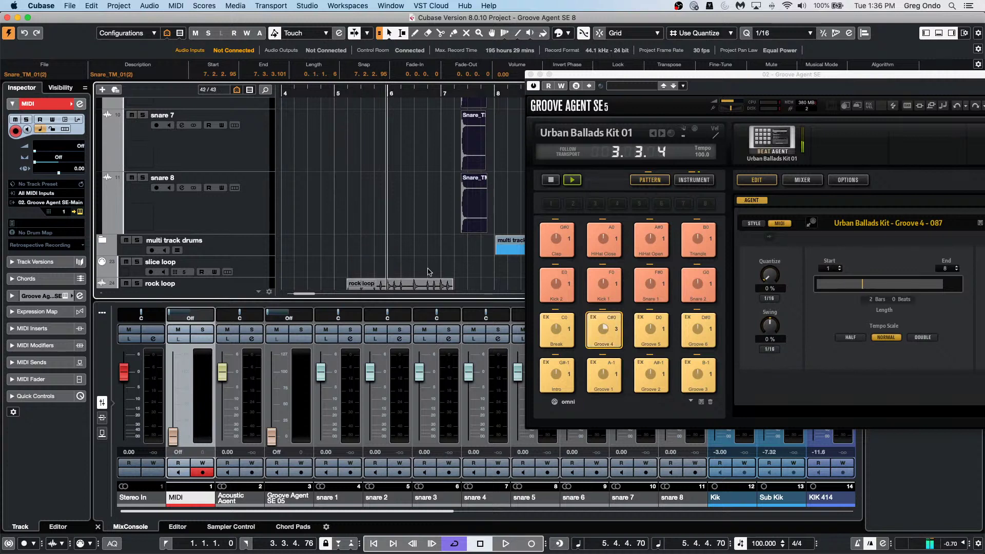
scroll(401, 227, up, 10)
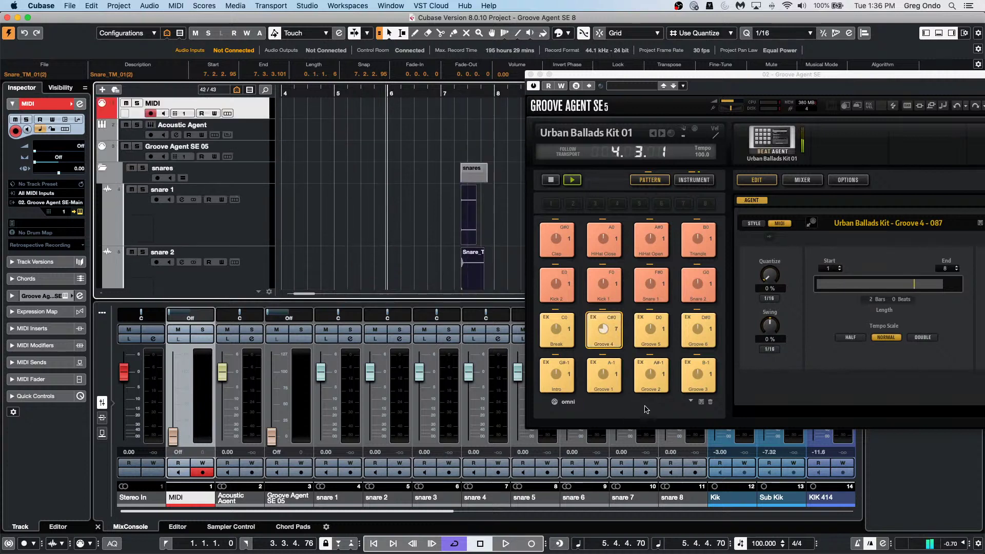
drag(609, 347, 358, 124)
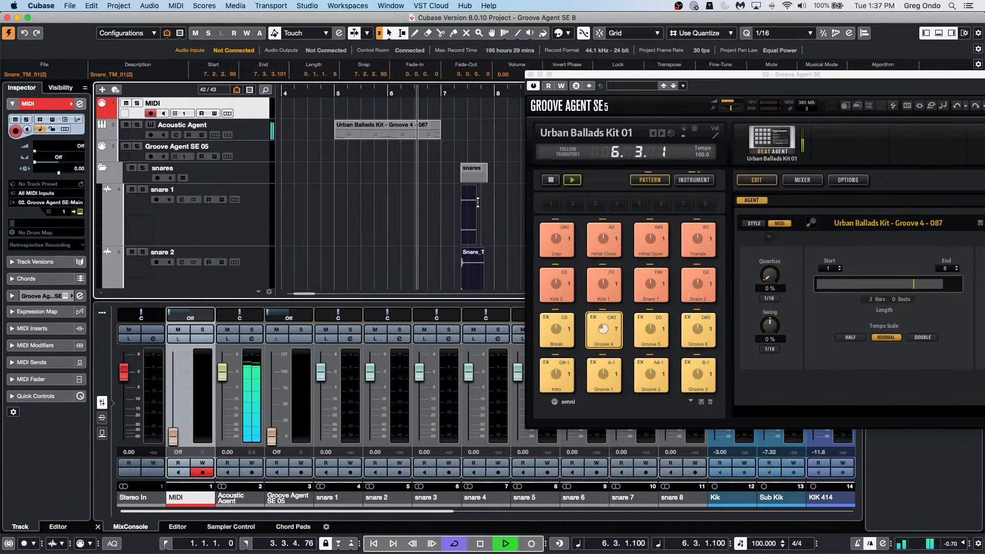
click(551, 181)
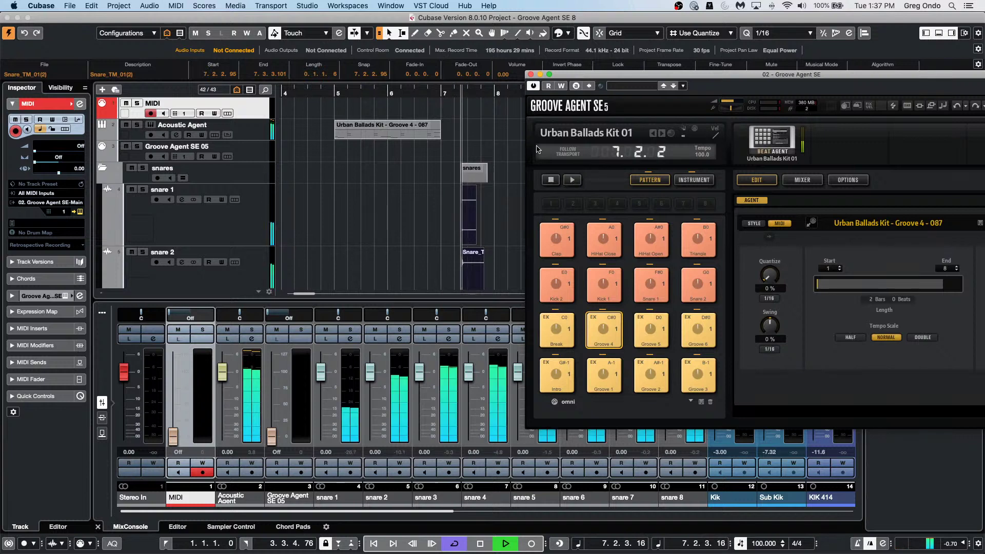
key(space)
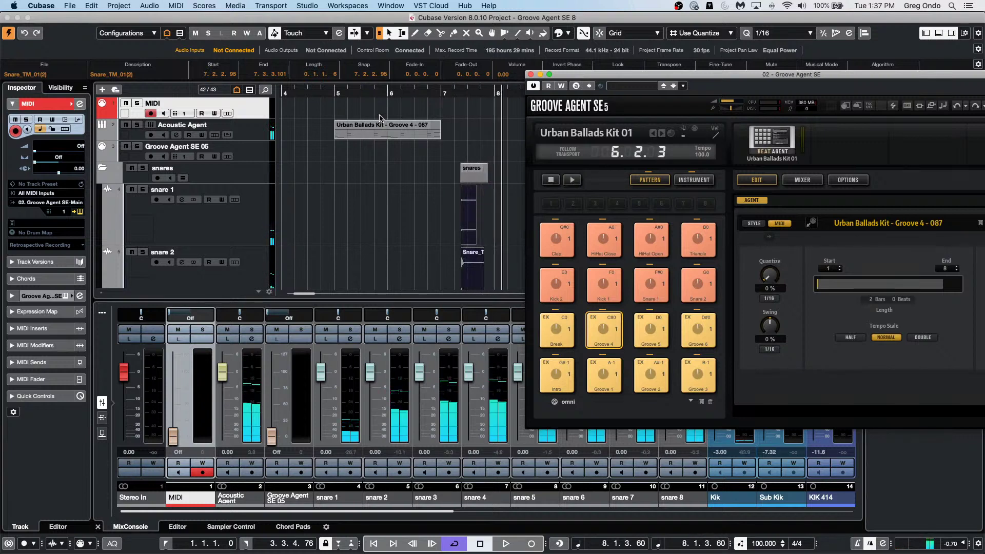
Open the Groove 4 MIDI part on the Acoustic Agent track in the Drum Editor
double_click(377, 135)
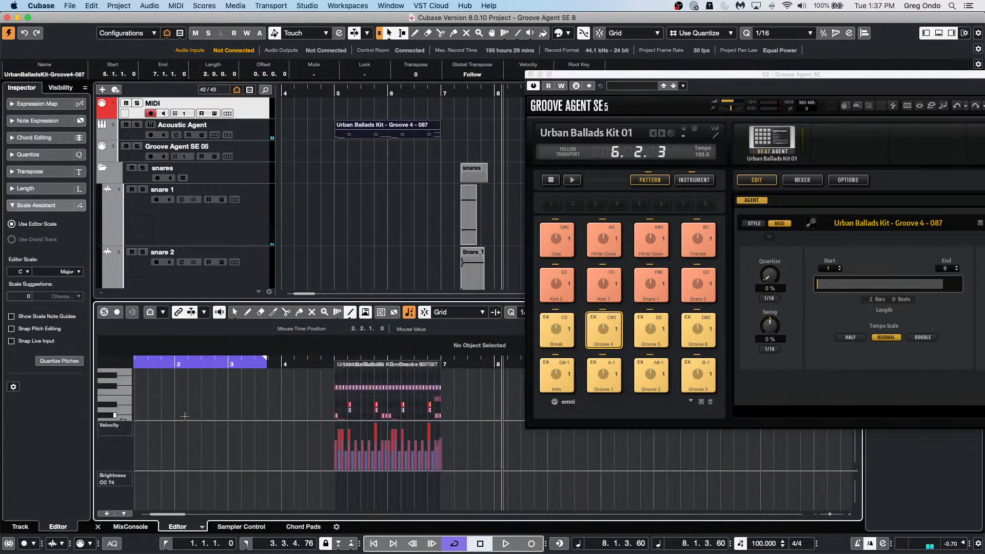
click(202, 528)
click(205, 514)
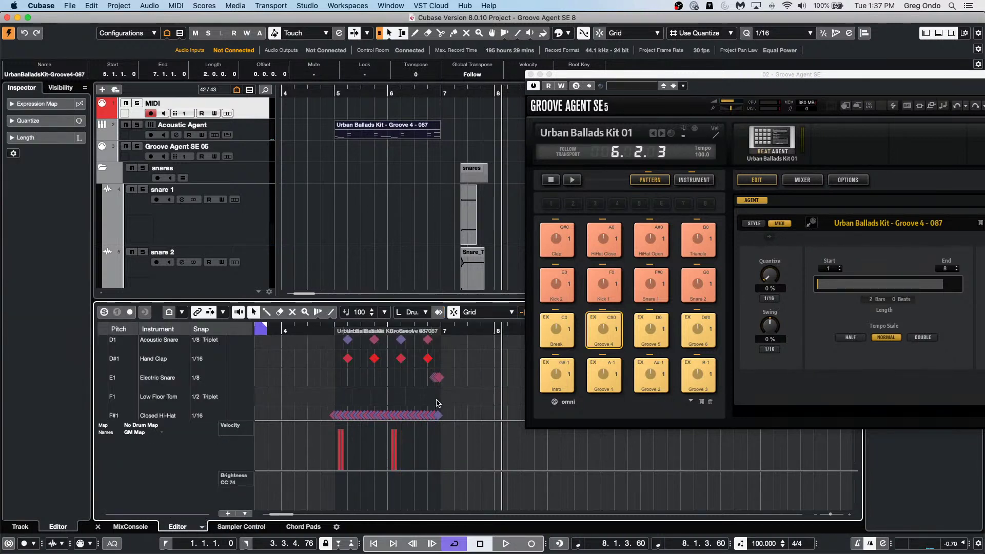
Limit the Drum Editor to drum sounds with events and shrink the controller lanes to give the sound list more room
click(182, 312)
click(236, 323)
click(184, 313)
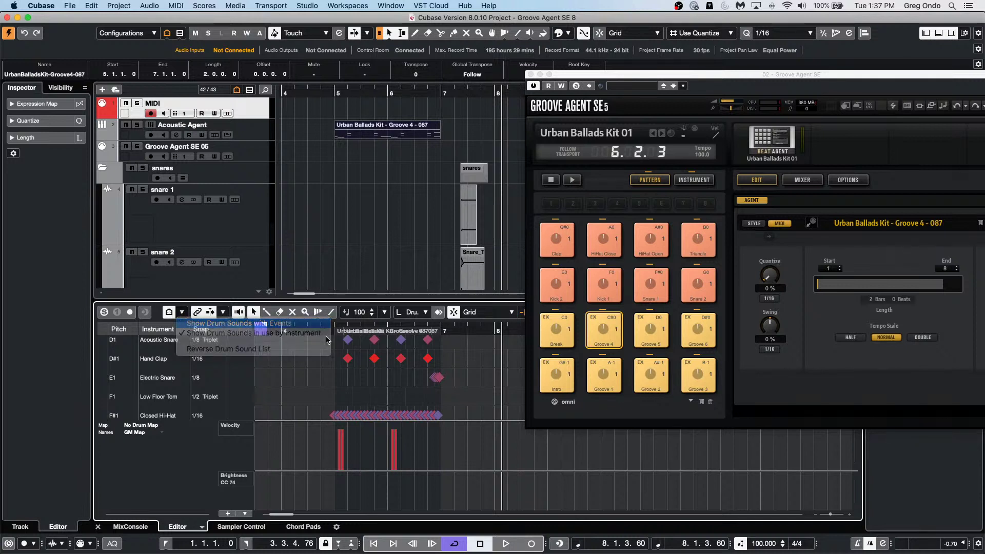
click(318, 324)
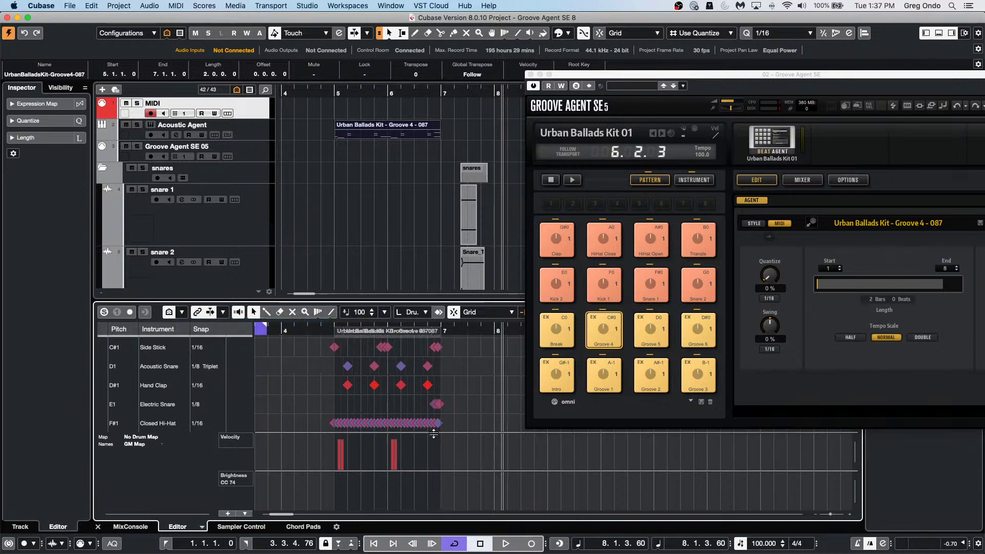
drag(434, 433, 435, 444)
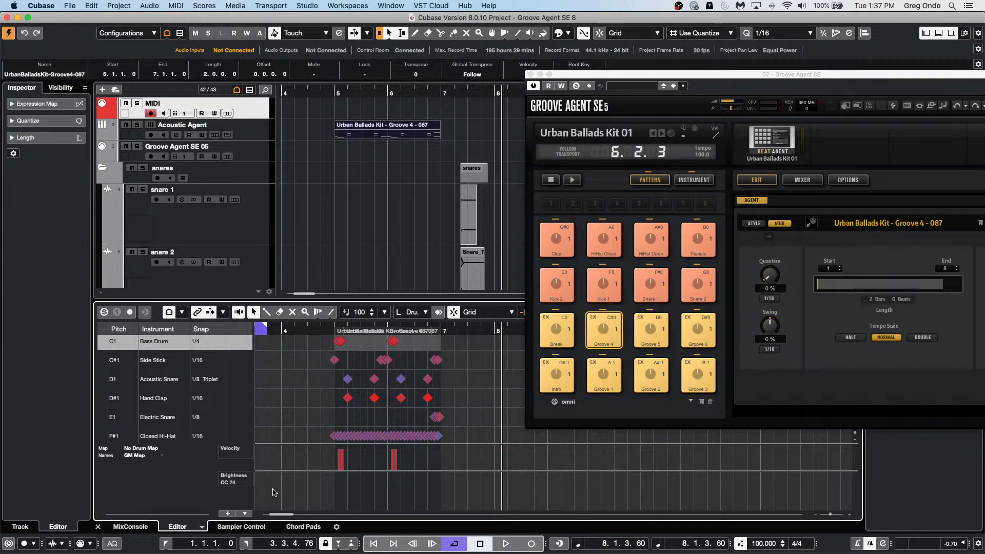
drag(304, 471, 298, 509)
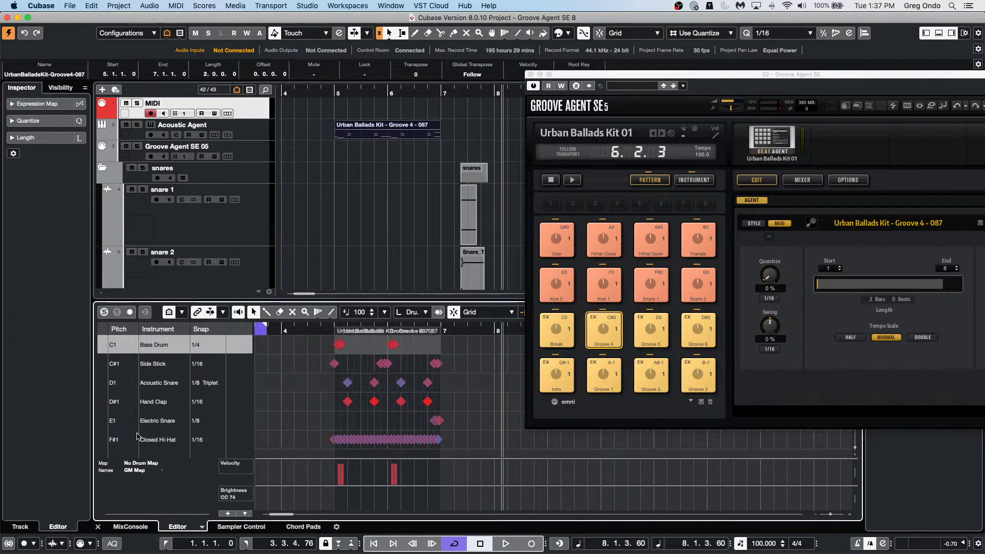
Open the Closed Hi-Hat, Acoustic Snare and Bass Drum instrument names for editing in the drum sound list
double_click(164, 440)
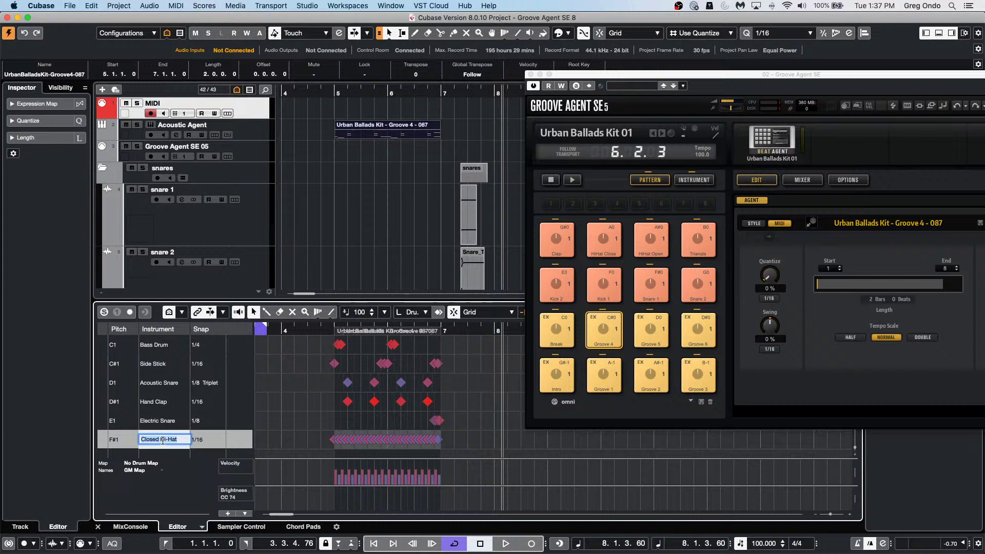
double_click(164, 387)
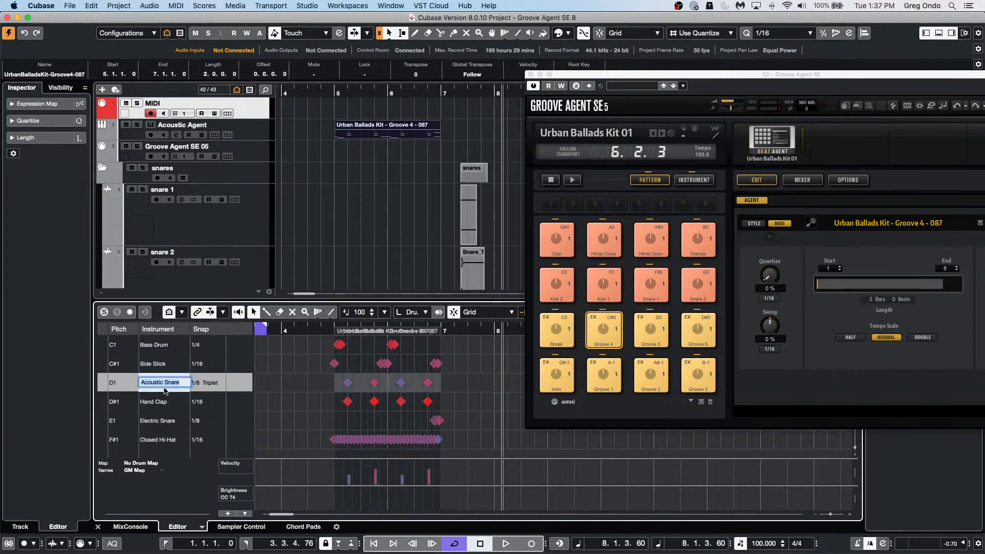
double_click(164, 346)
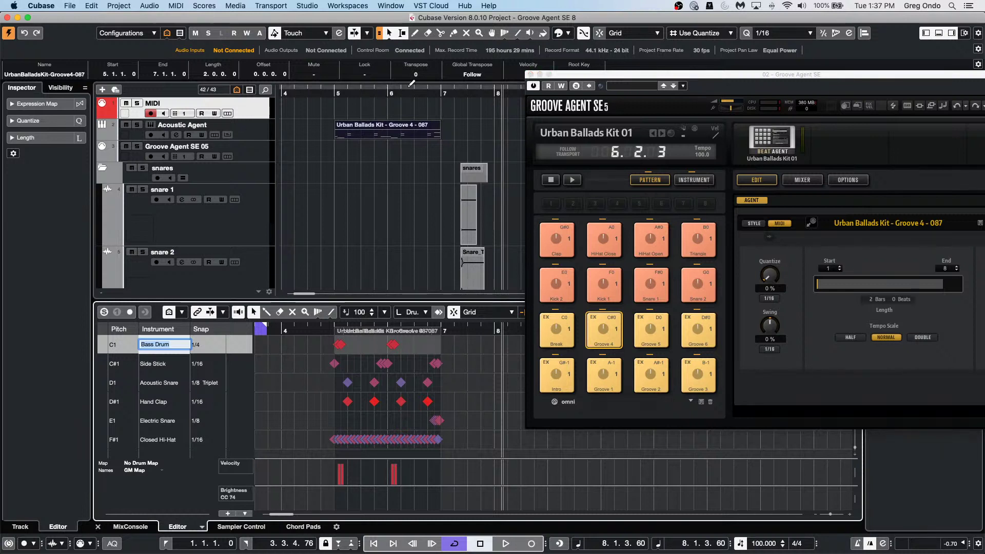
Close the Urban Ballads Kit 01 window, open the Acoustic Agent track's instrument, and start its pattern playback
drag(526, 82, 372, 81)
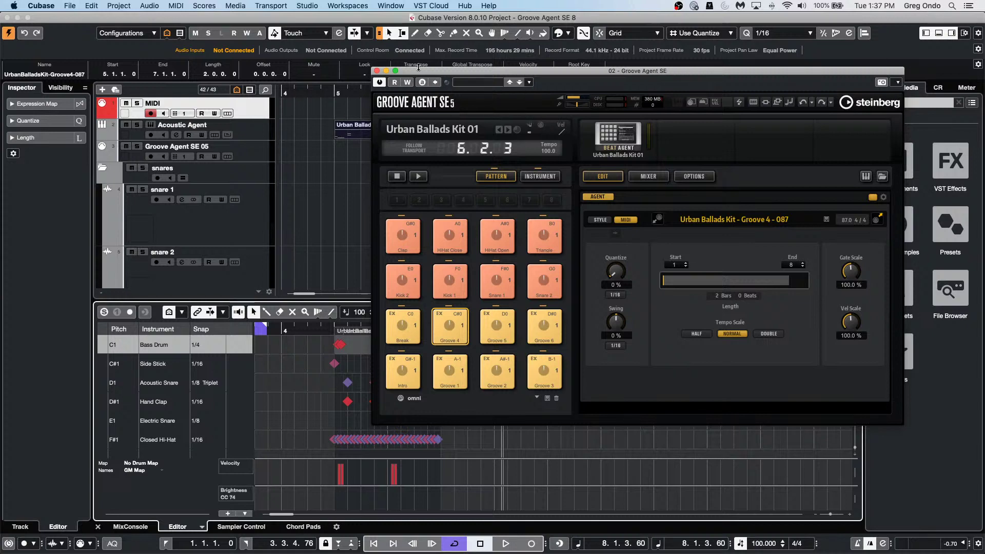
click(377, 71)
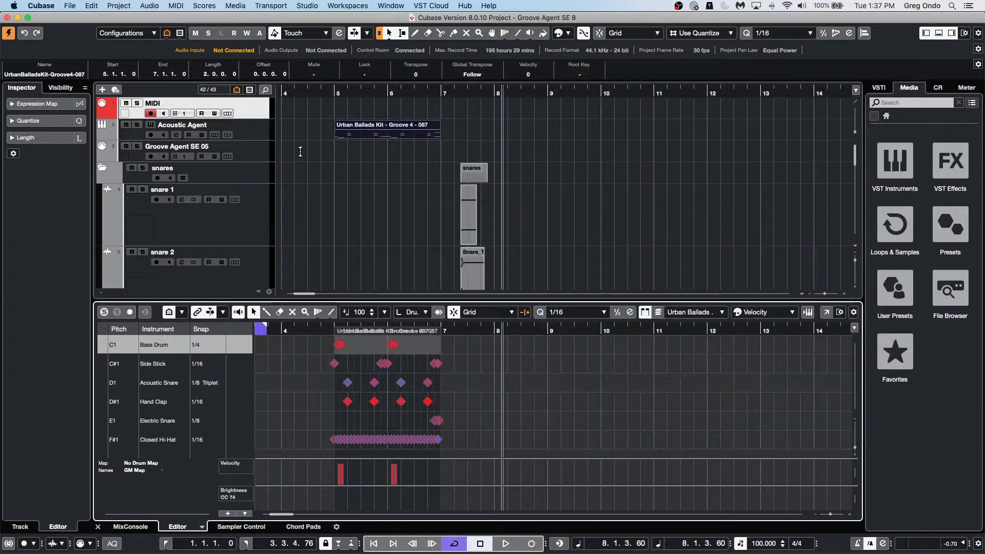
click(206, 128)
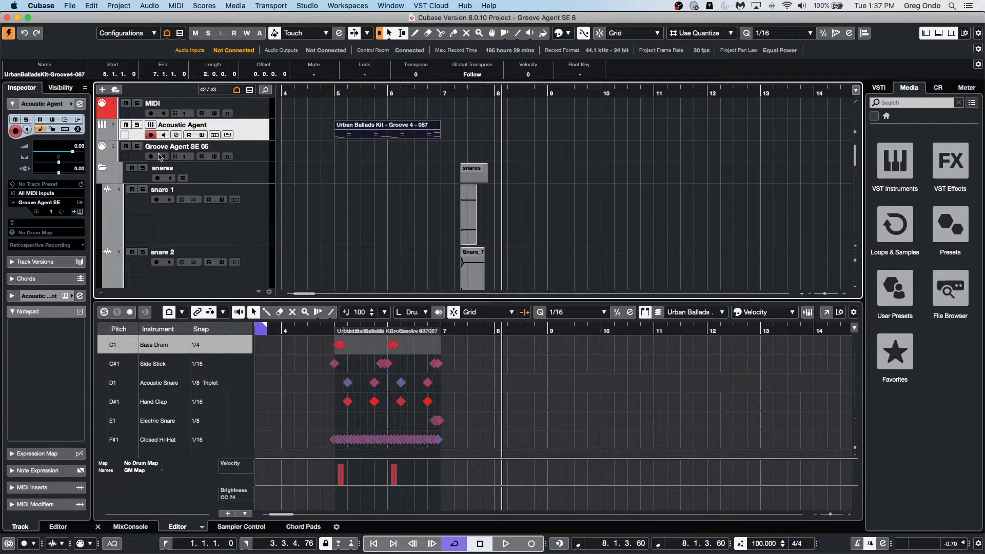
click(80, 212)
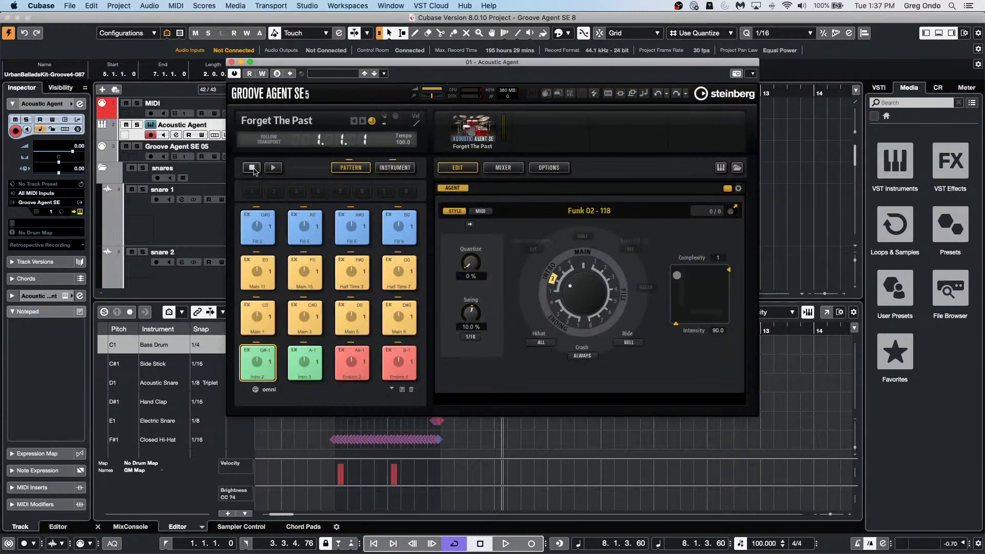
click(273, 167)
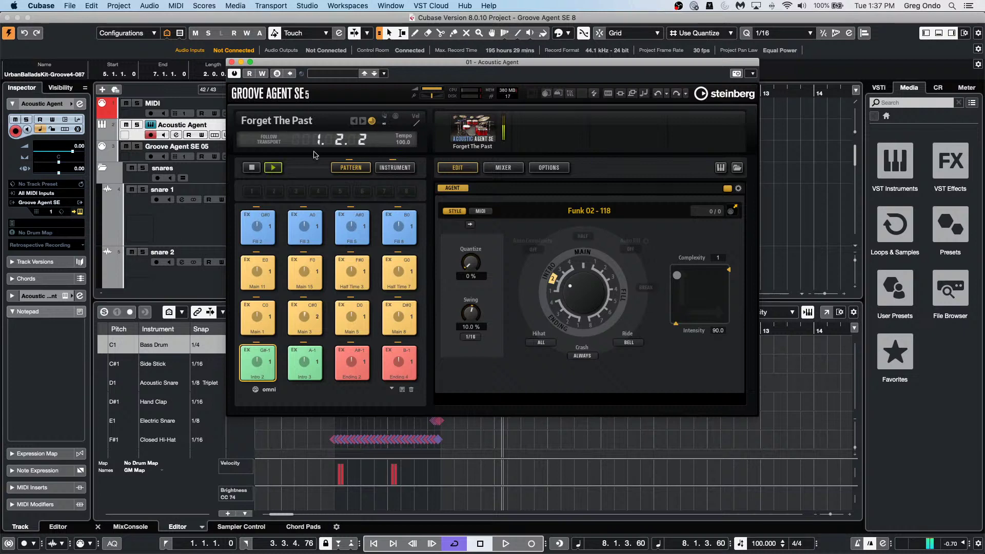
Look over the Forget The Past kit's mixer, instrument pads, and the kick and snare controls on its edit page
click(504, 168)
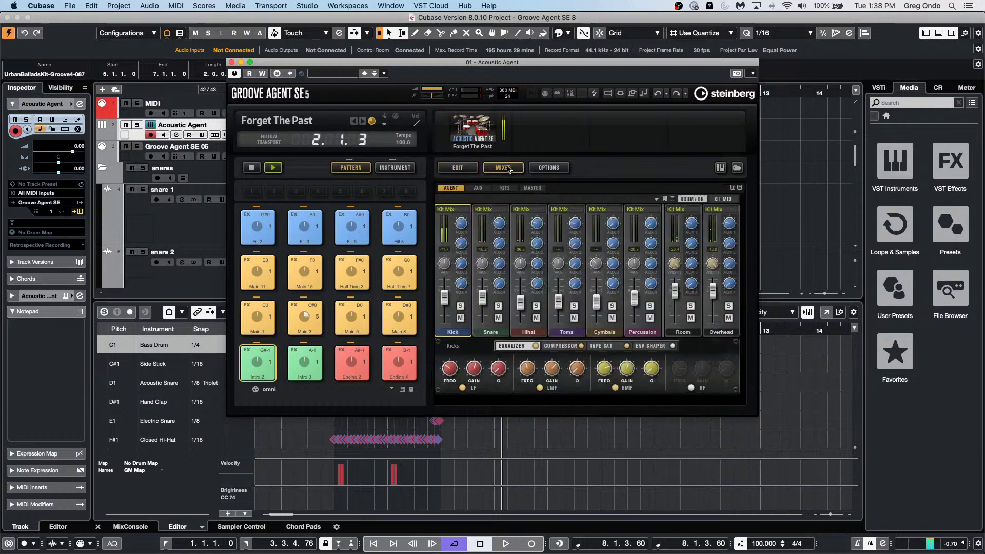
click(394, 167)
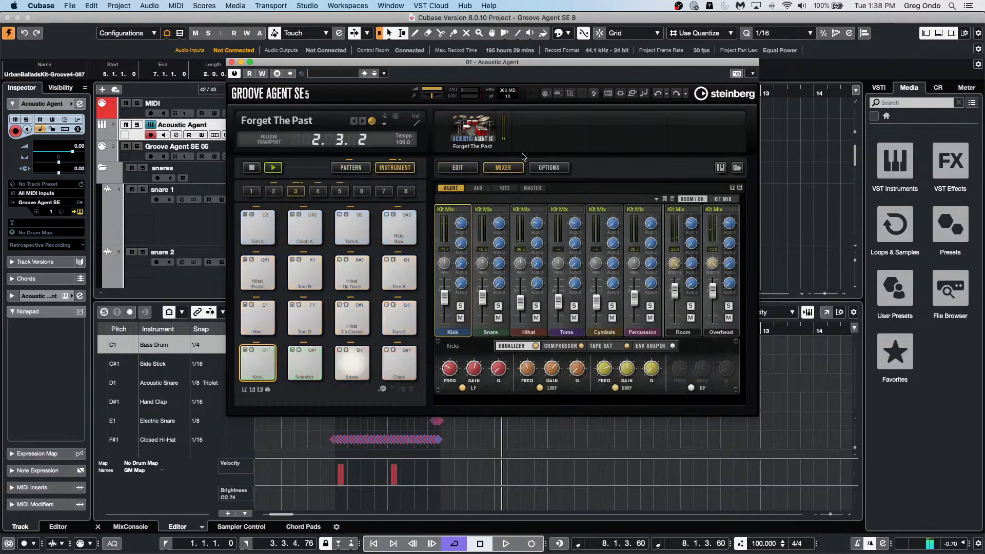
click(465, 167)
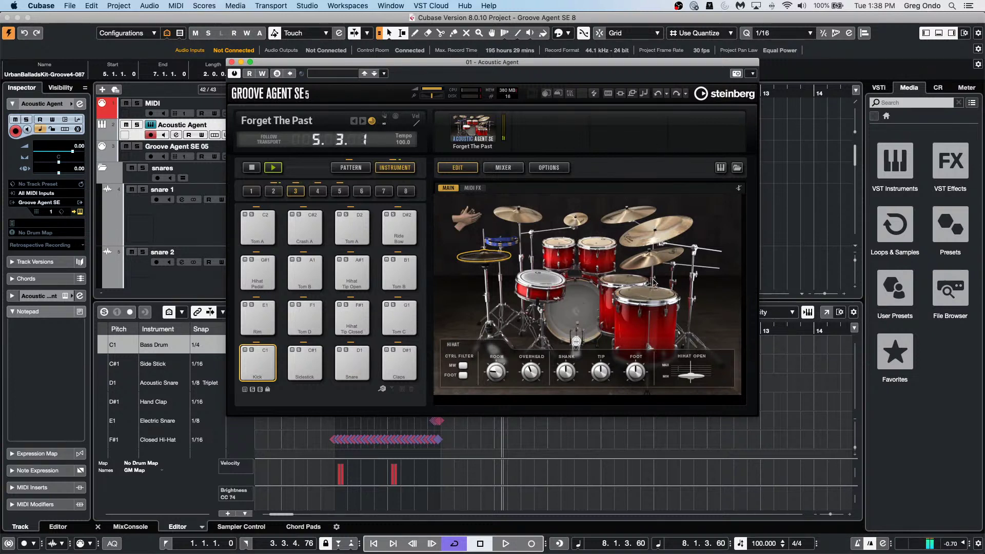
click(584, 315)
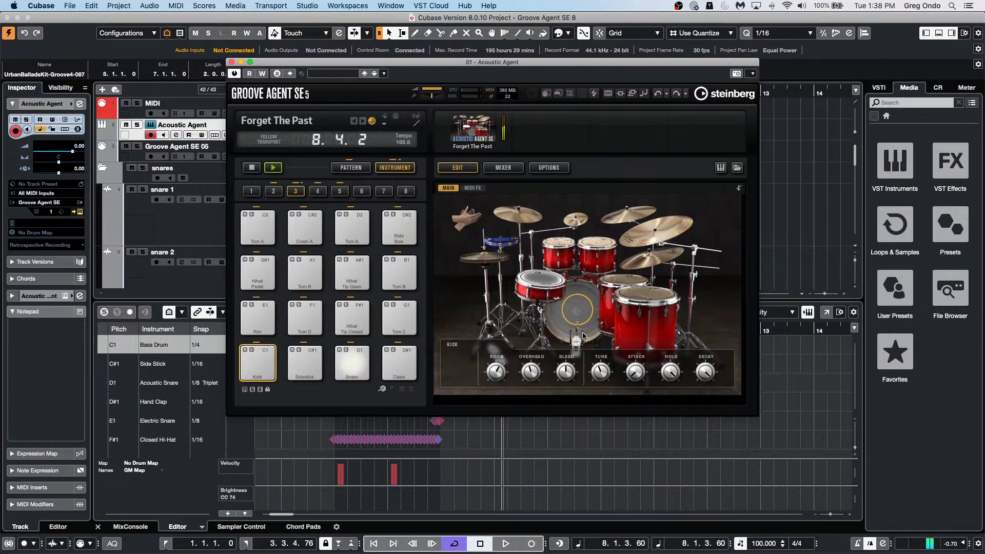
click(550, 289)
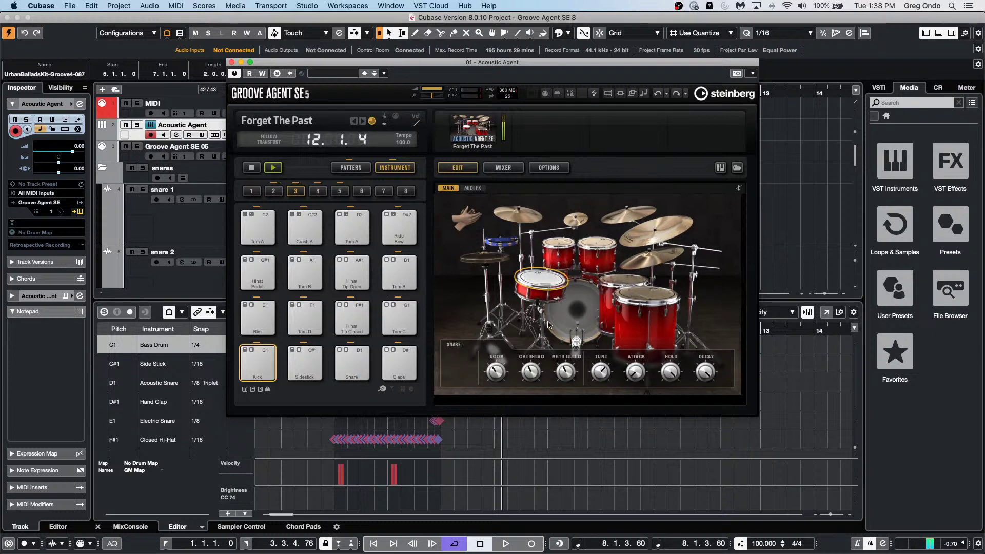
click(598, 260)
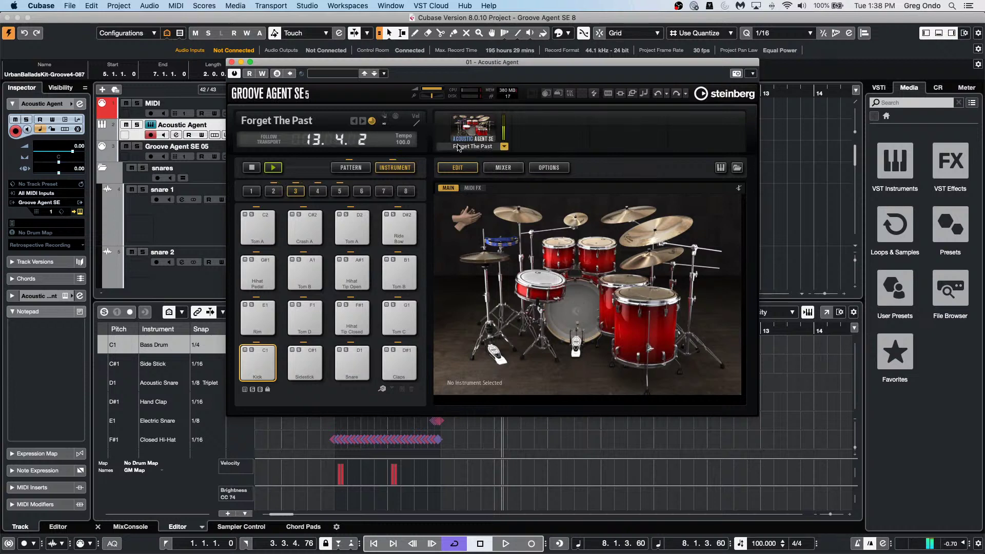
Look over the kit's mixer, then show the pattern pads and their style edit page
click(503, 167)
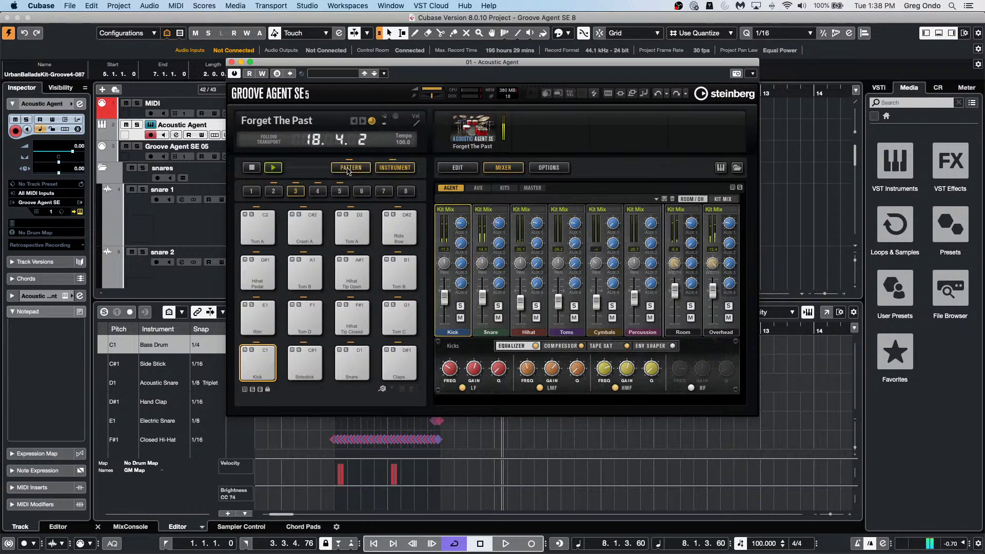
click(383, 168)
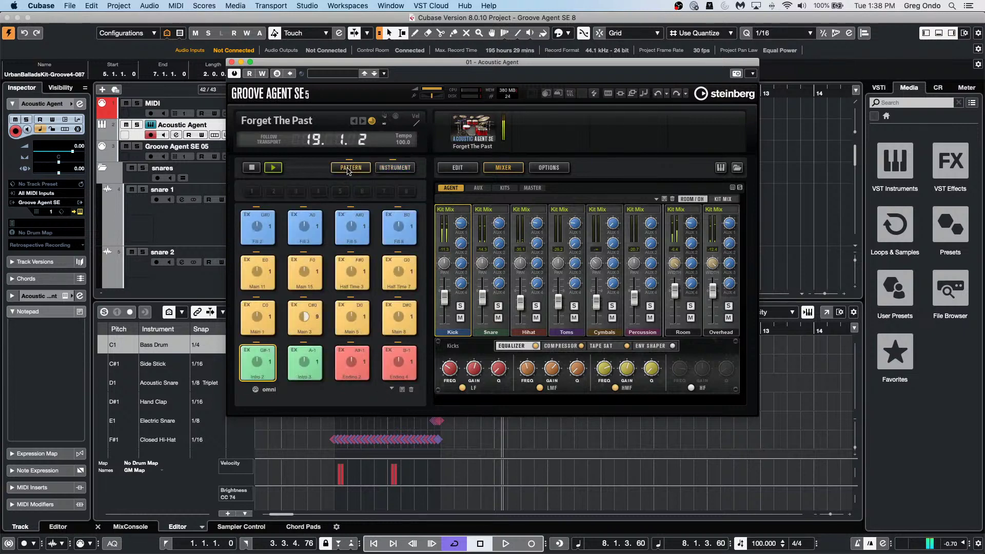
click(465, 169)
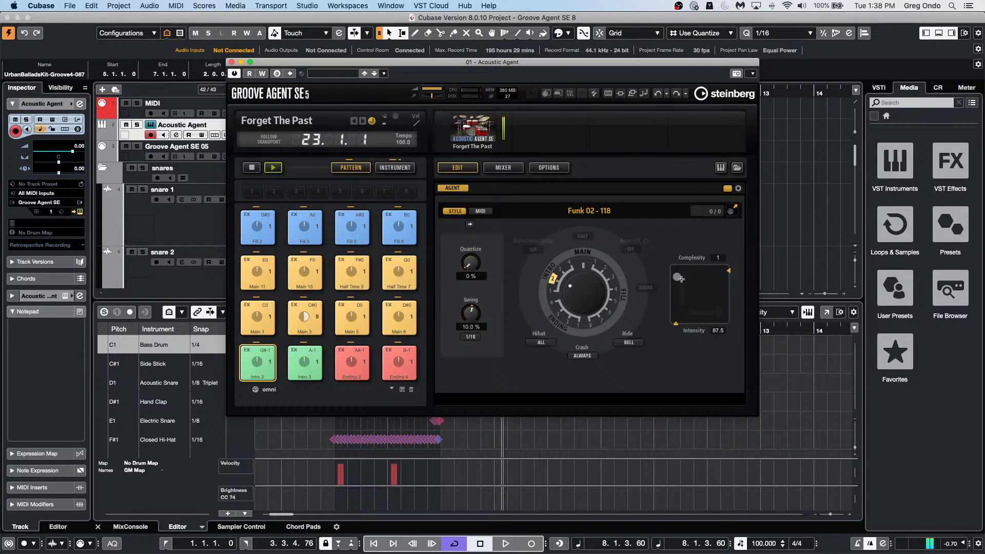
Select the Main 3 pattern pad, enable half time, and set its complexity to 9 and intensity to 73.9
drag(681, 287, 681, 310)
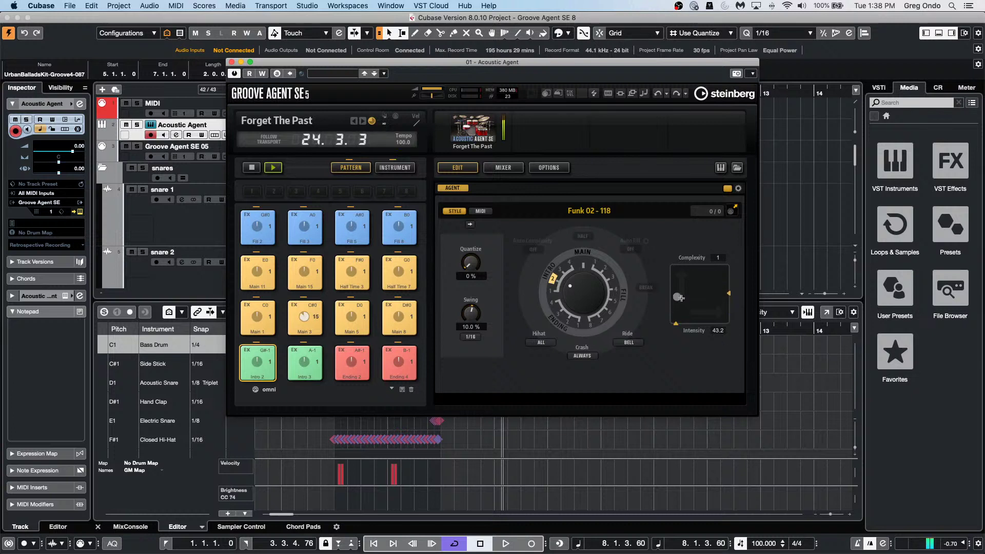
click(313, 312)
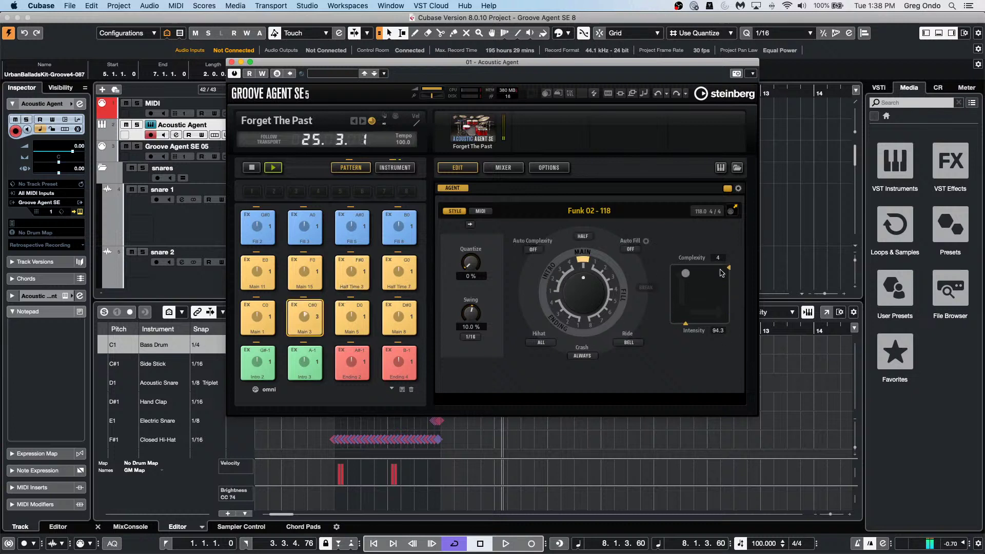
mouse_move(685, 274)
mouse_down()
mouse_move(682, 308)
mouse_move(681, 274)
mouse_move(704, 277)
mouse_up()
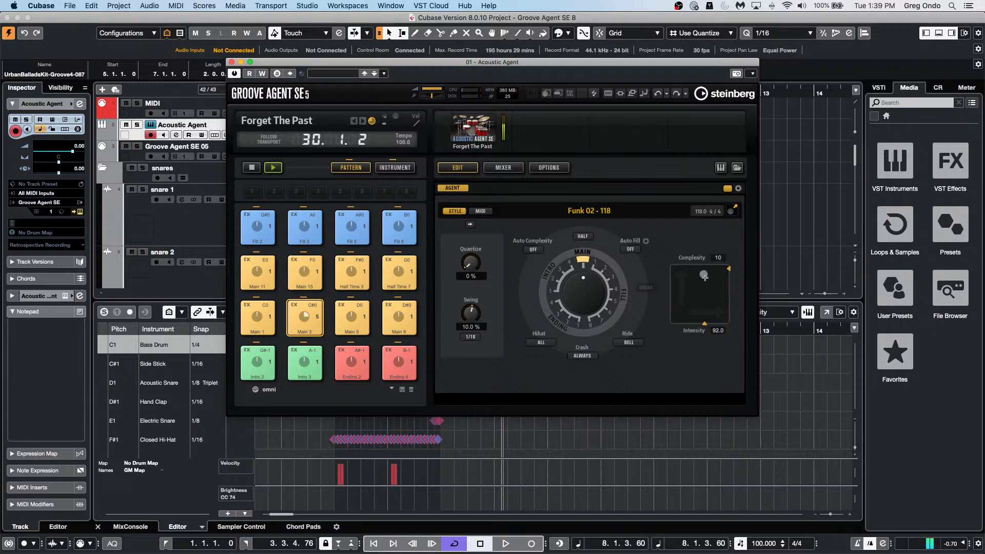
right_click(706, 327)
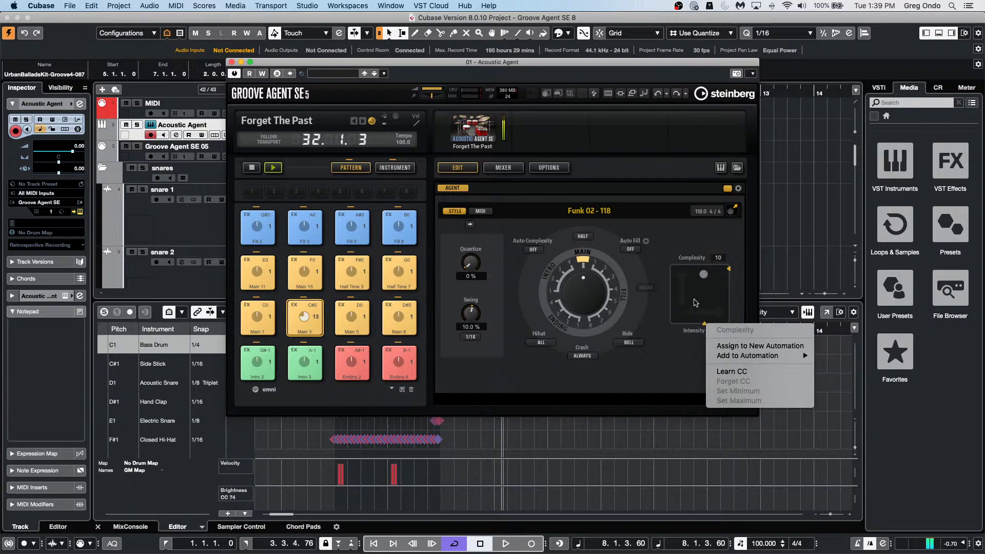
click(698, 277)
drag(700, 285, 702, 286)
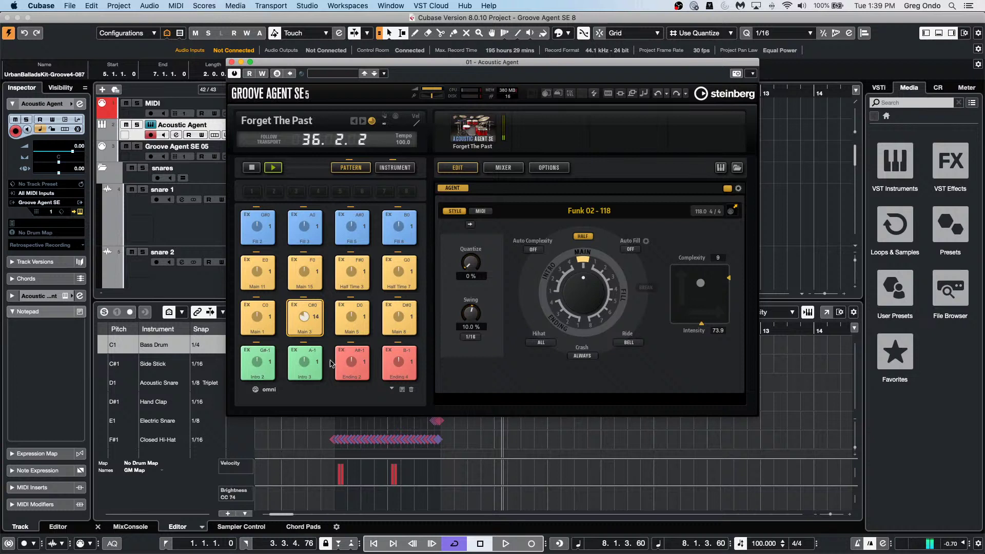
Set the Main 3 pattern's Auto Fill to 4 and its Auto Complexity to 1
click(631, 250)
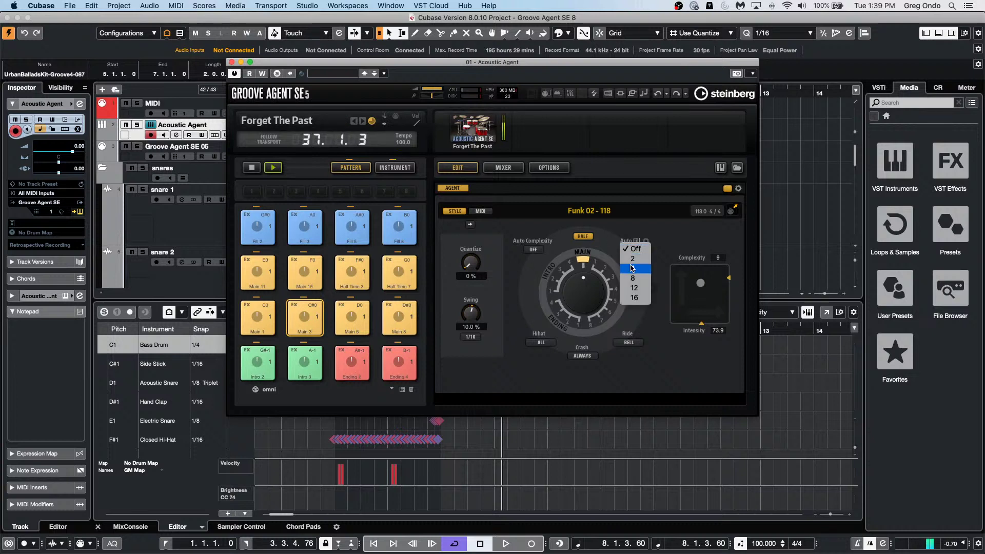
click(632, 268)
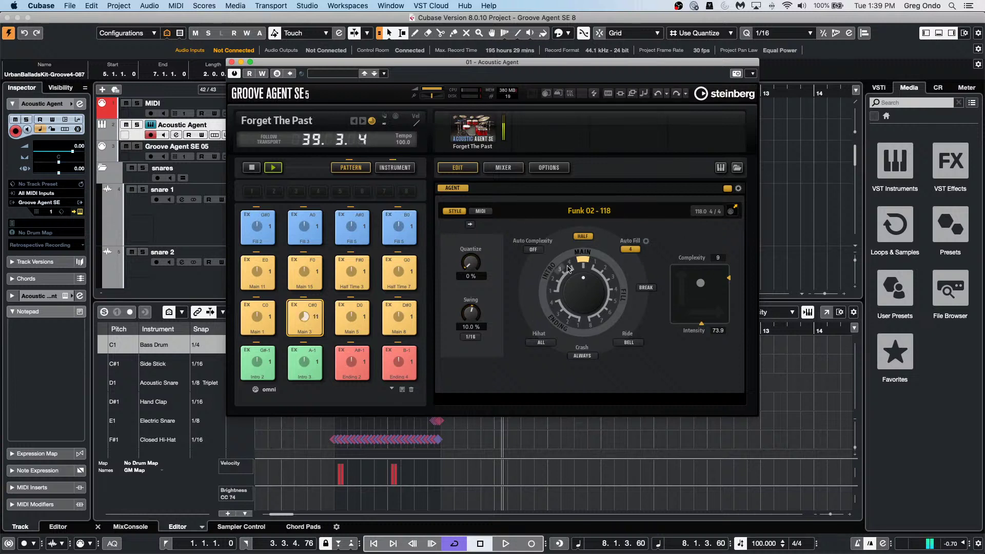
click(533, 250)
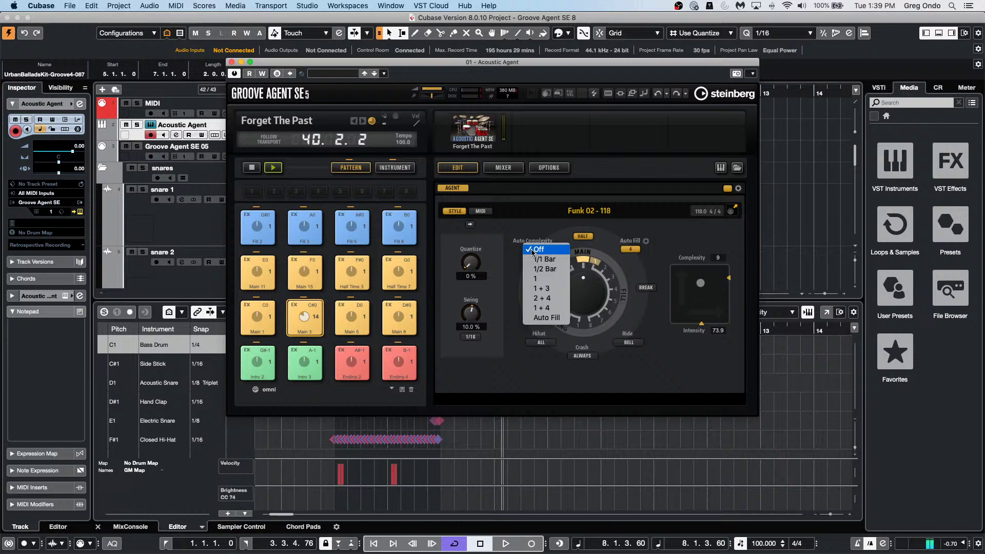
click(537, 278)
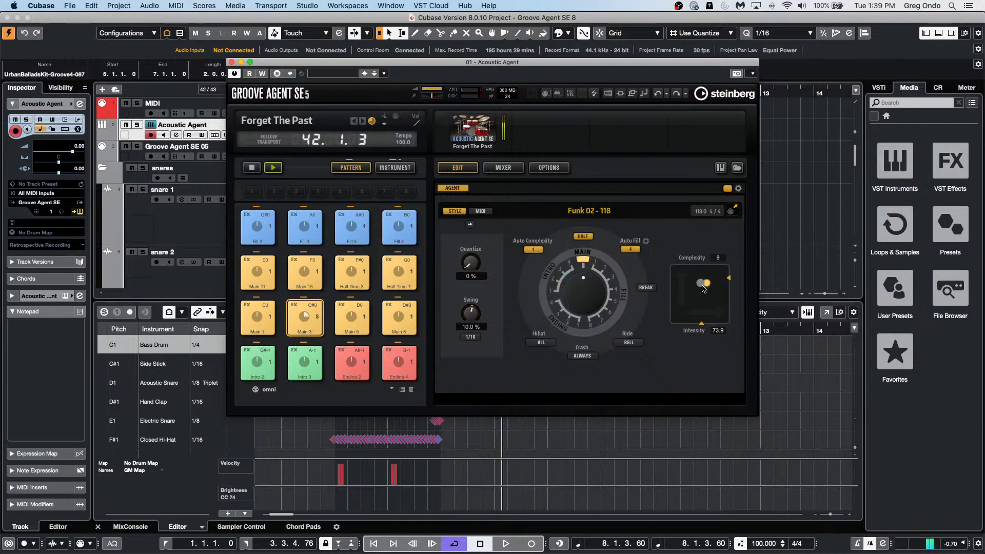
Set the pattern's Auto Complexity to 1/1 Bar and its Crash option to Main
click(536, 250)
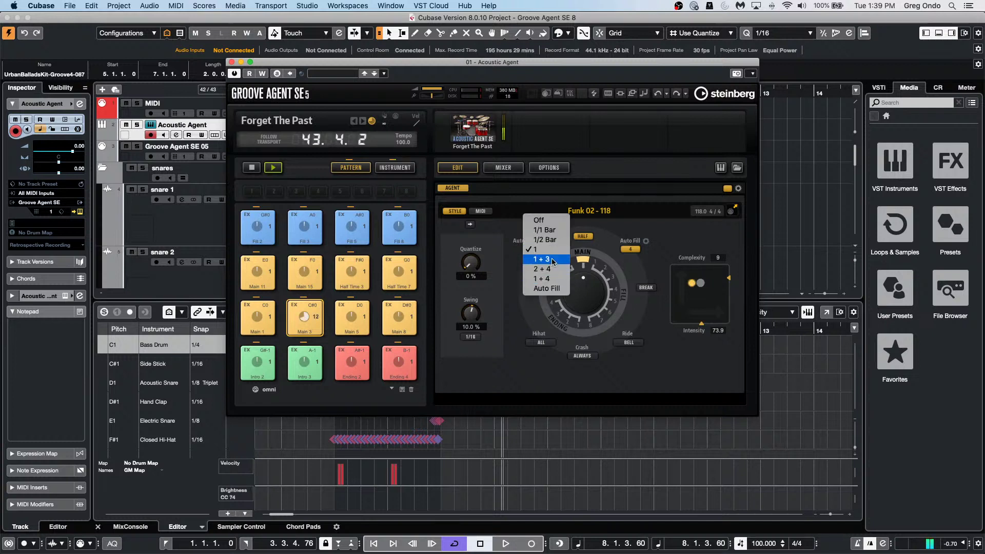
click(561, 230)
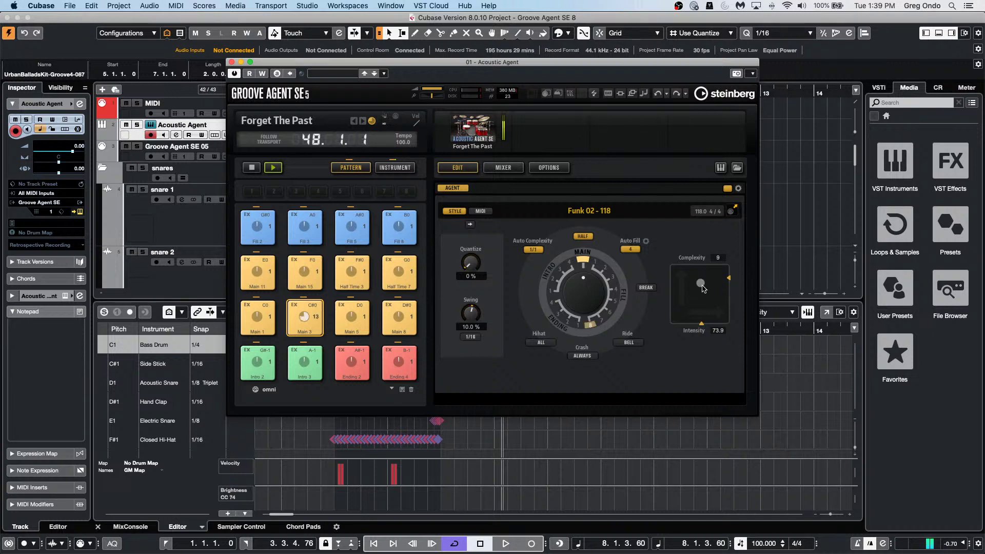
click(584, 356)
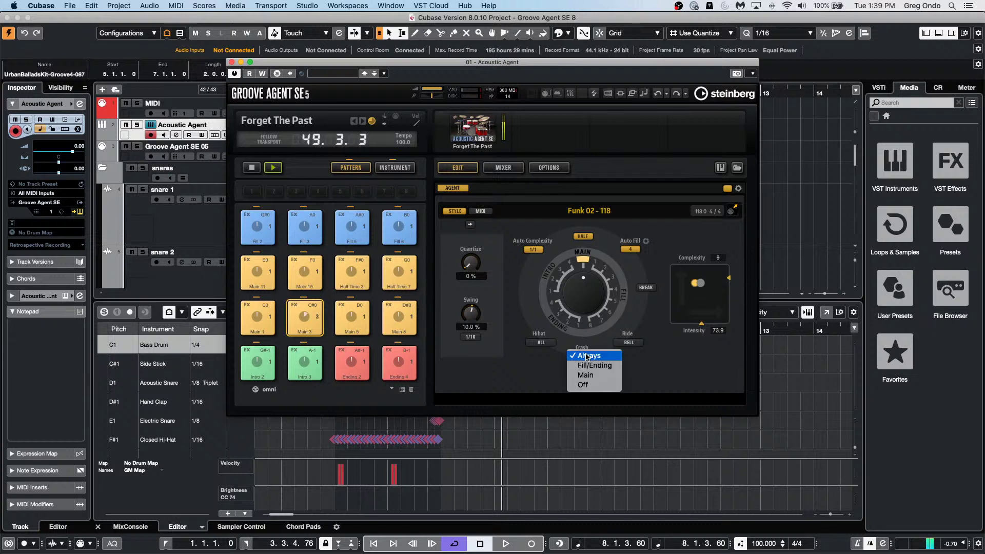
click(596, 377)
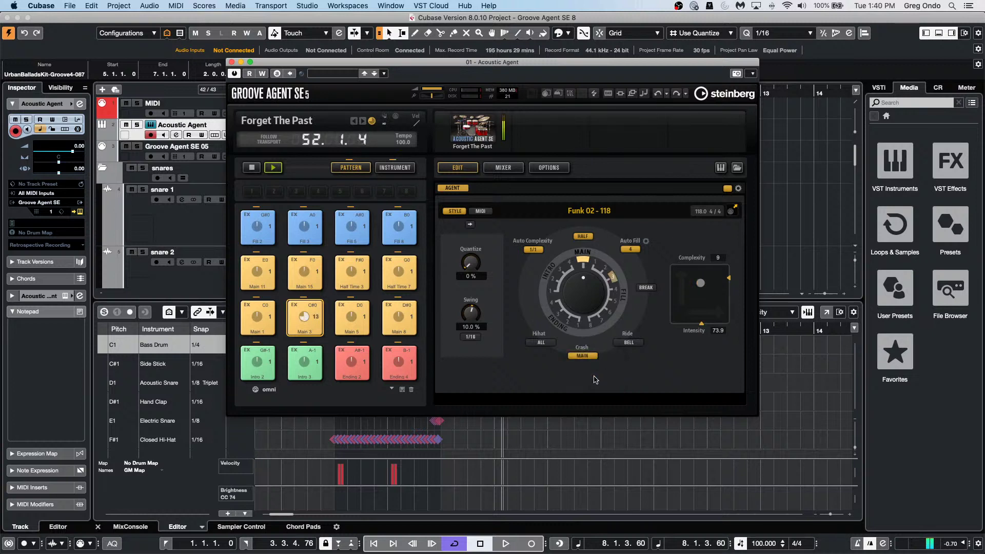
Solo the Acoustic Agent track and set its MIDI input to 01. Acoustic Agent - MIDI Out
drag(392, 67, 571, 79)
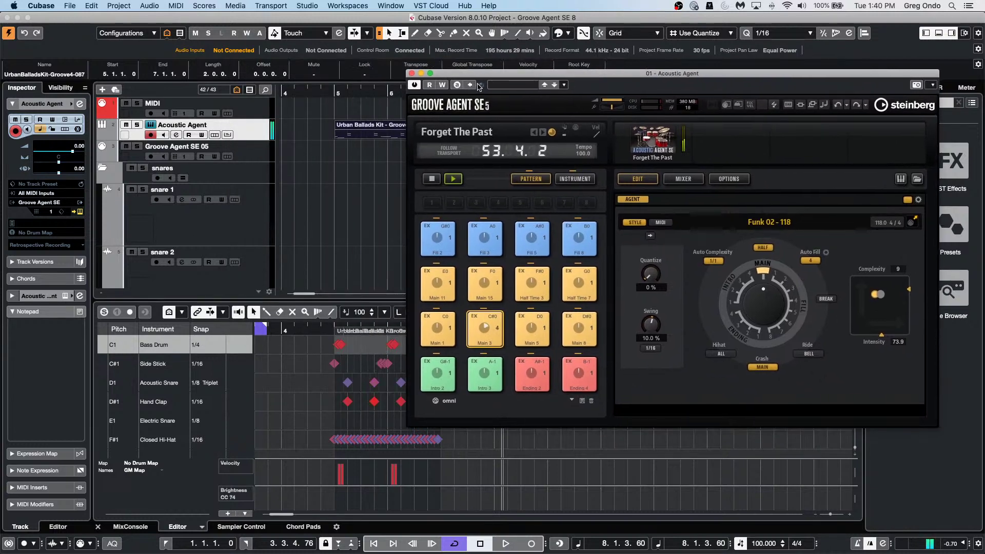
drag(487, 77, 458, 130)
click(137, 124)
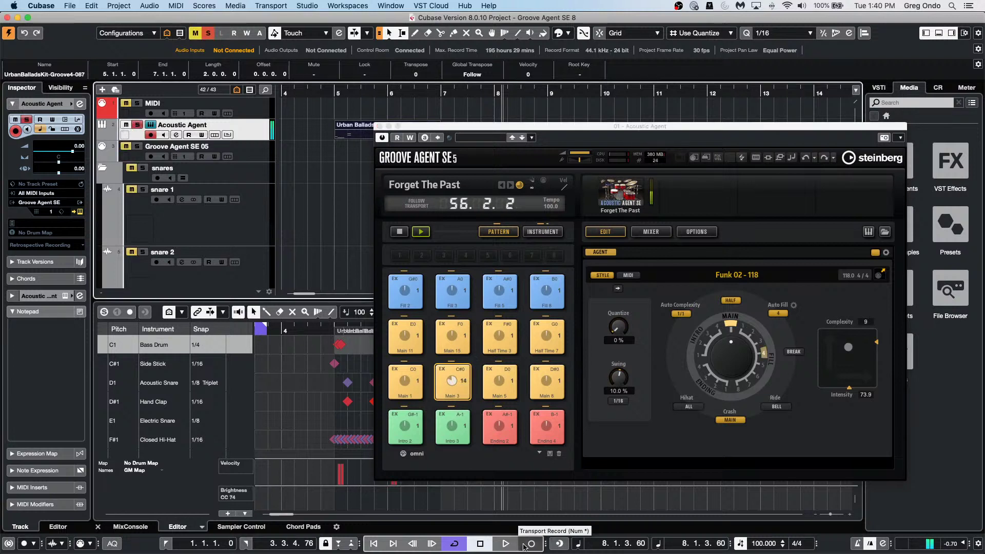
click(44, 193)
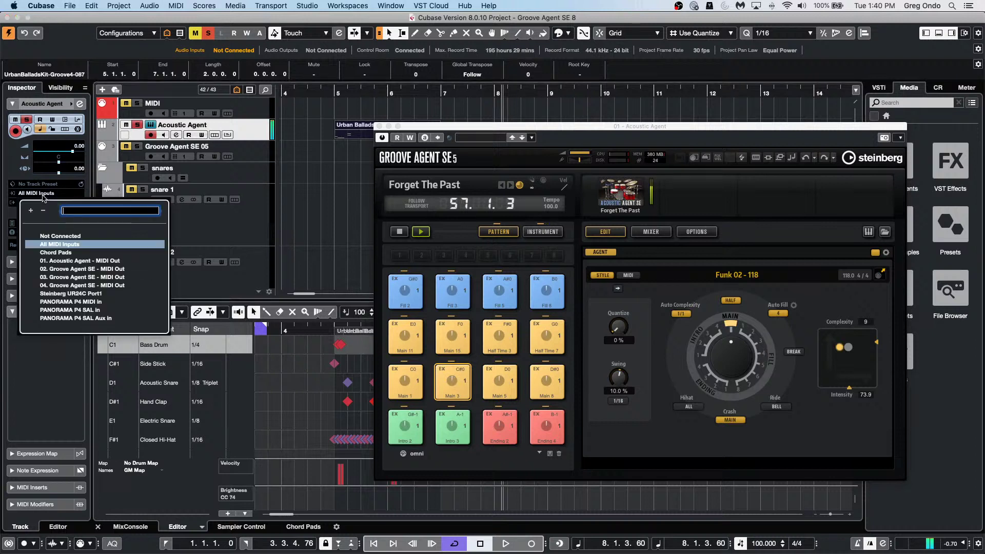
click(108, 262)
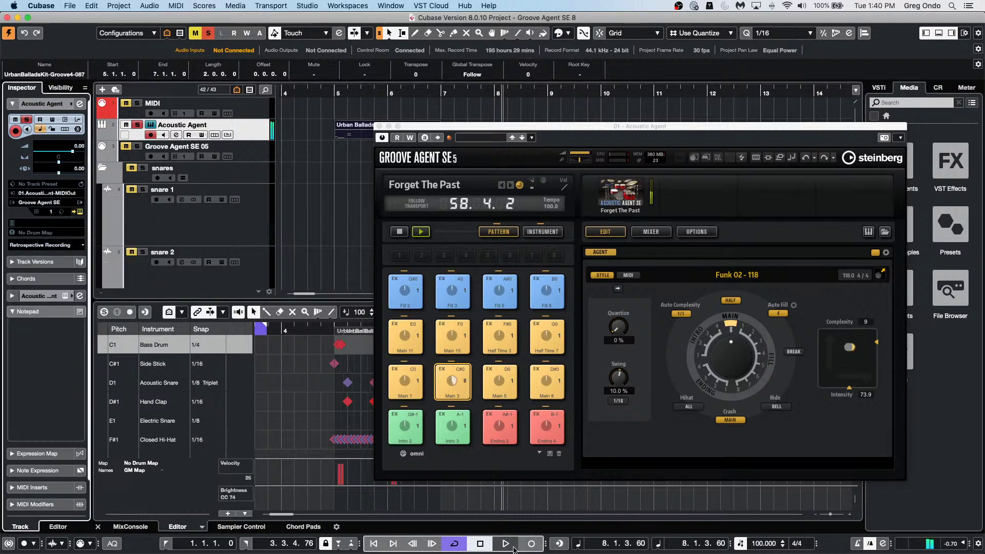
Record the pattern's MIDI output onto the Acoustic Agent track from bar 8, then stop and discard the take
click(532, 545)
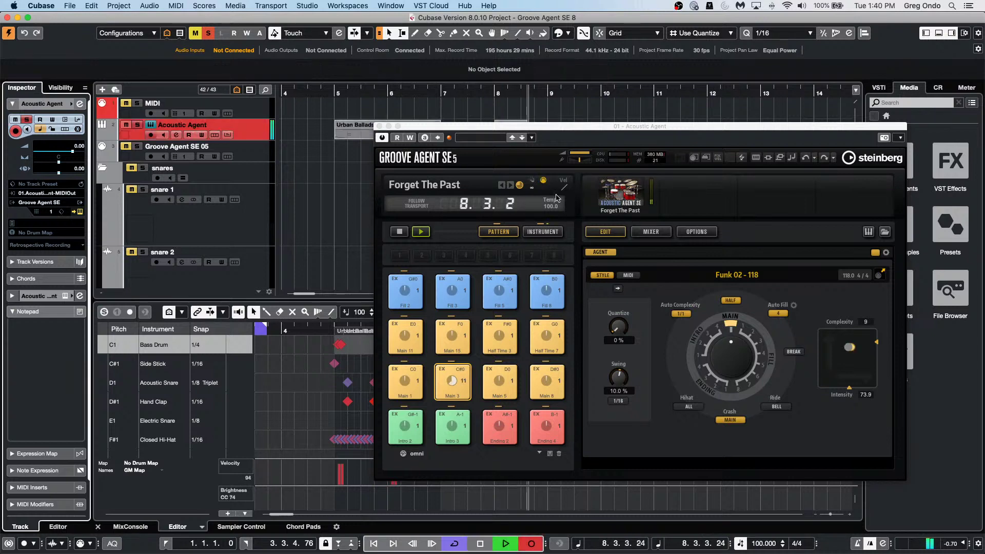
drag(546, 132, 432, 194)
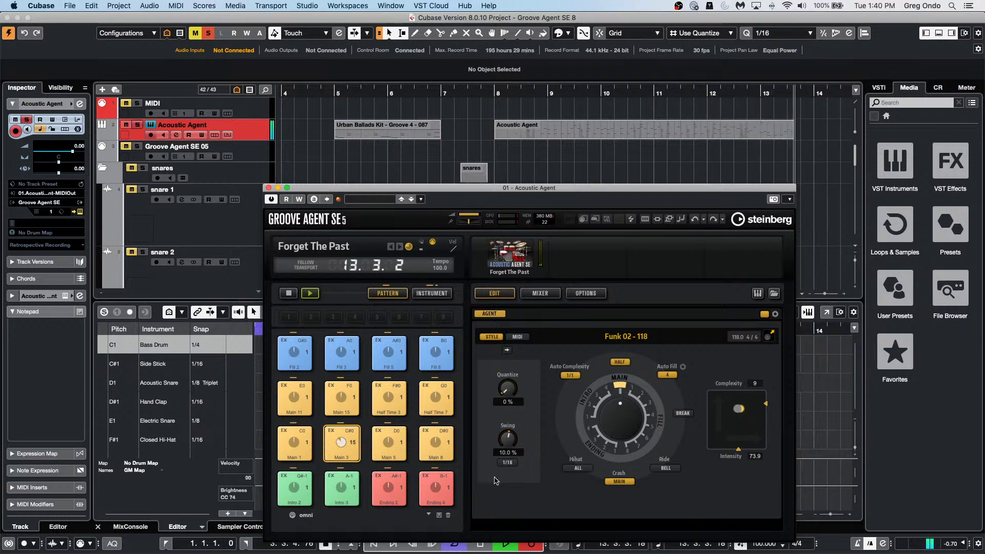
click(537, 548)
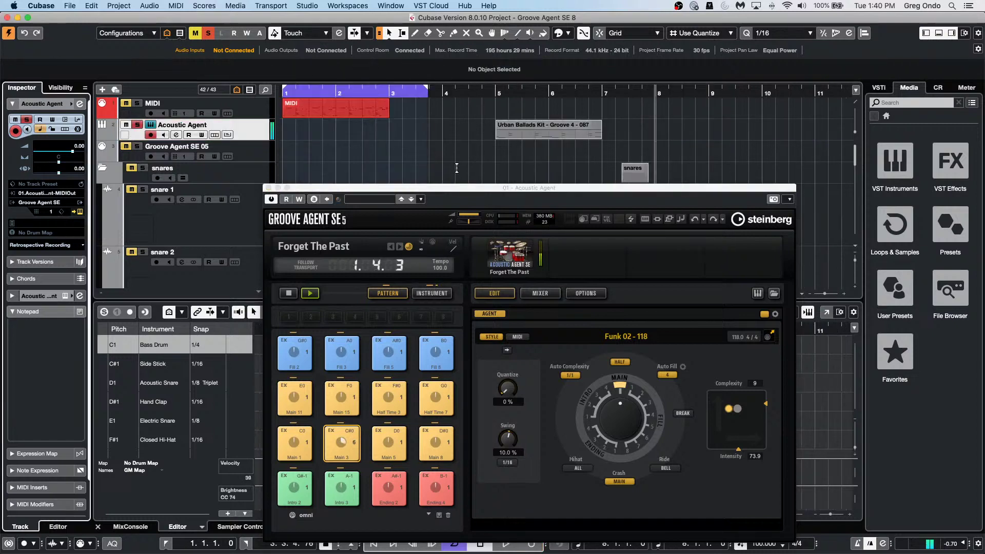
click(334, 204)
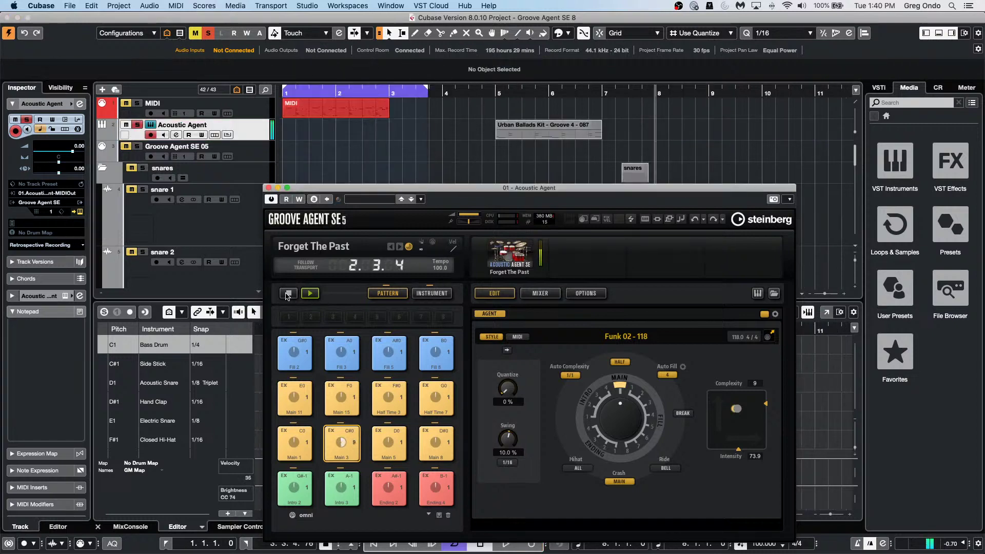
drag(353, 193, 392, 88)
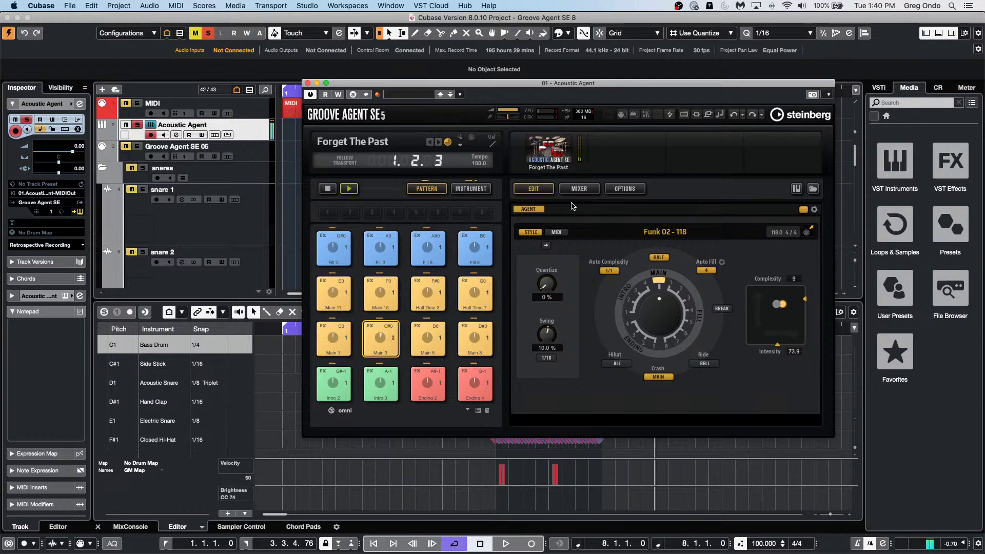
Review the kick channel's equalizer, compressor, tape saturation and envelope shaper settings in the kit's mixer
click(580, 190)
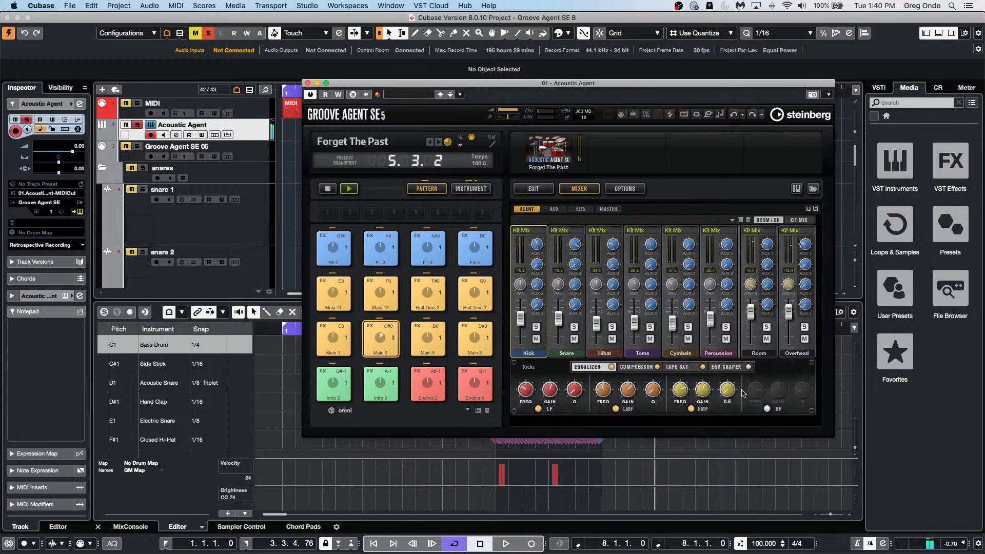
click(634, 368)
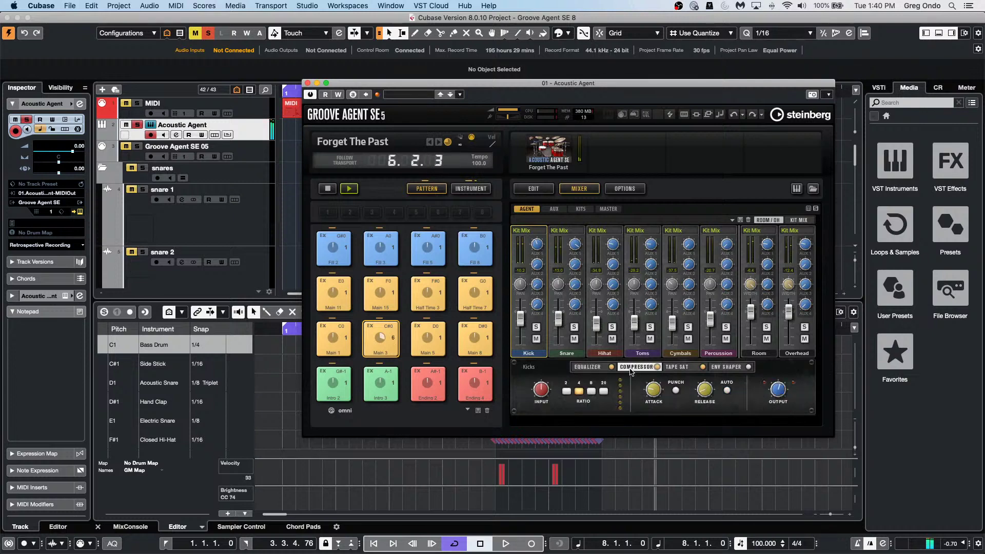
click(670, 366)
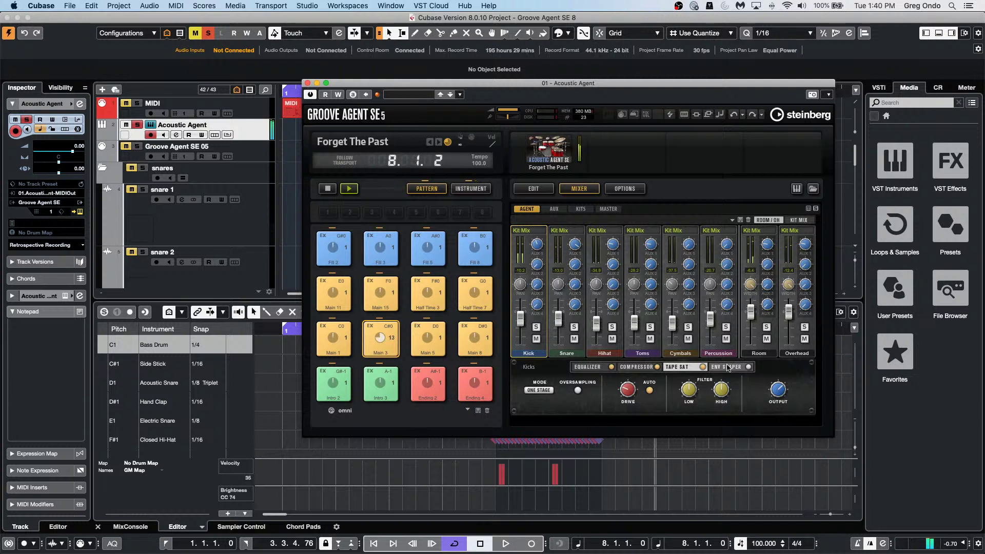
click(729, 367)
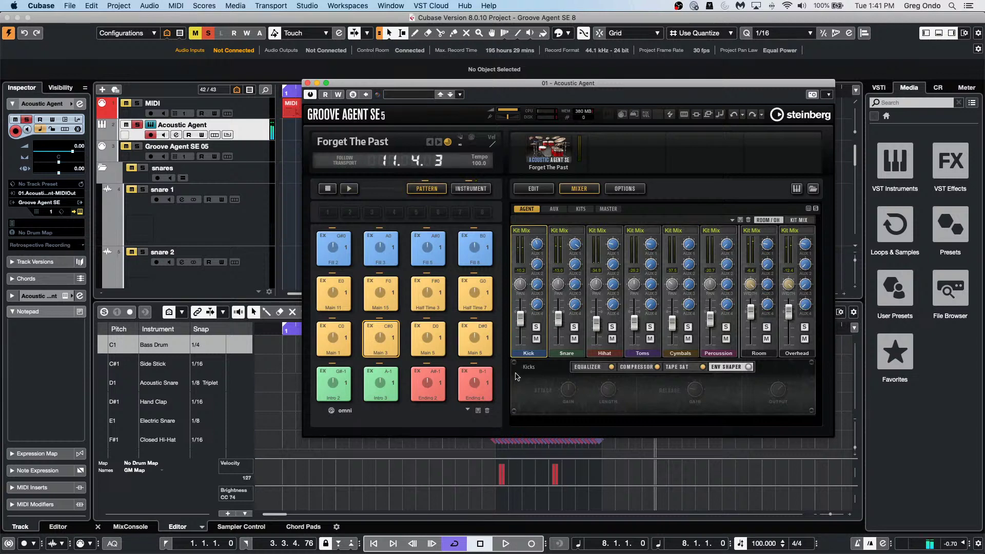
Export the Forget The Past kit's mixer and FX to Cubase and show the resulting channels in the MixConsole
right_click(555, 162)
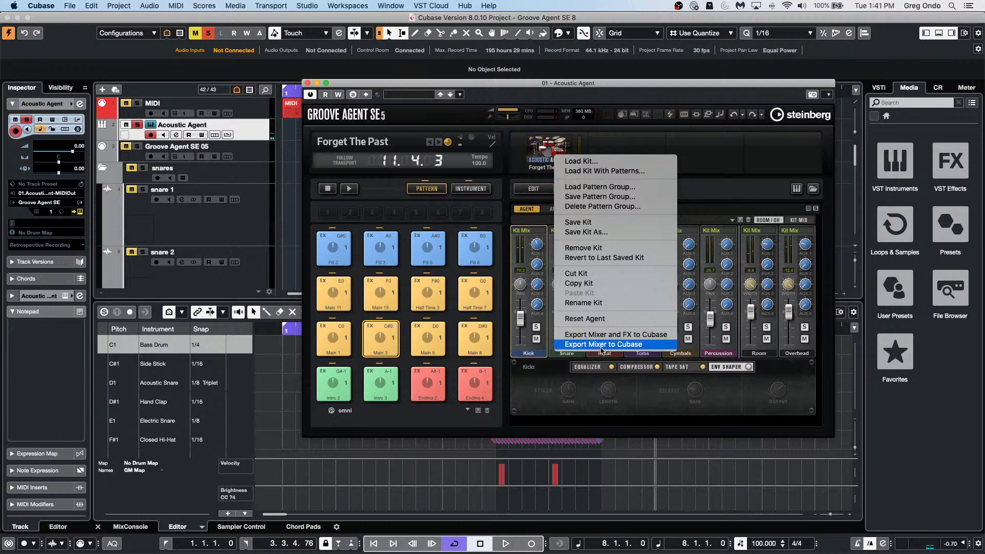
click(629, 335)
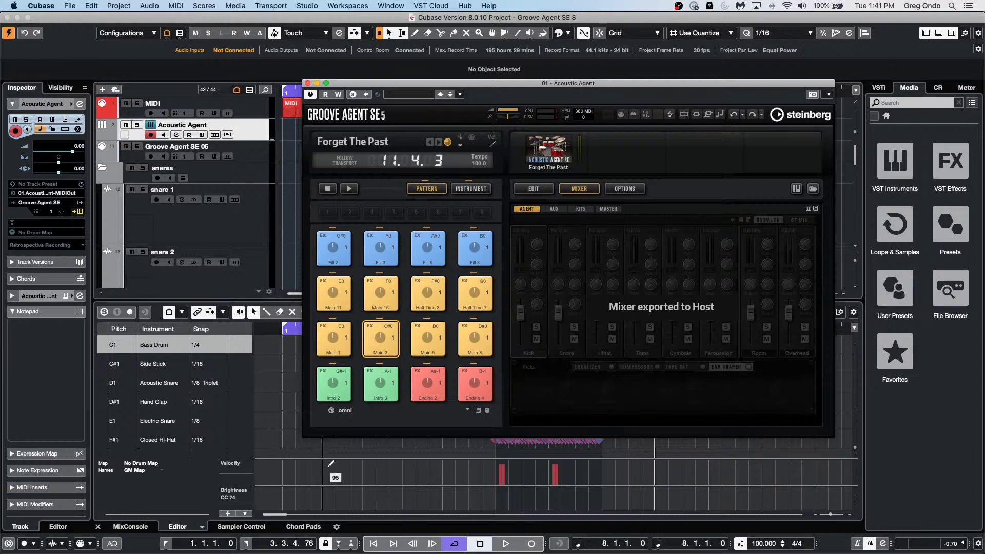
click(122, 527)
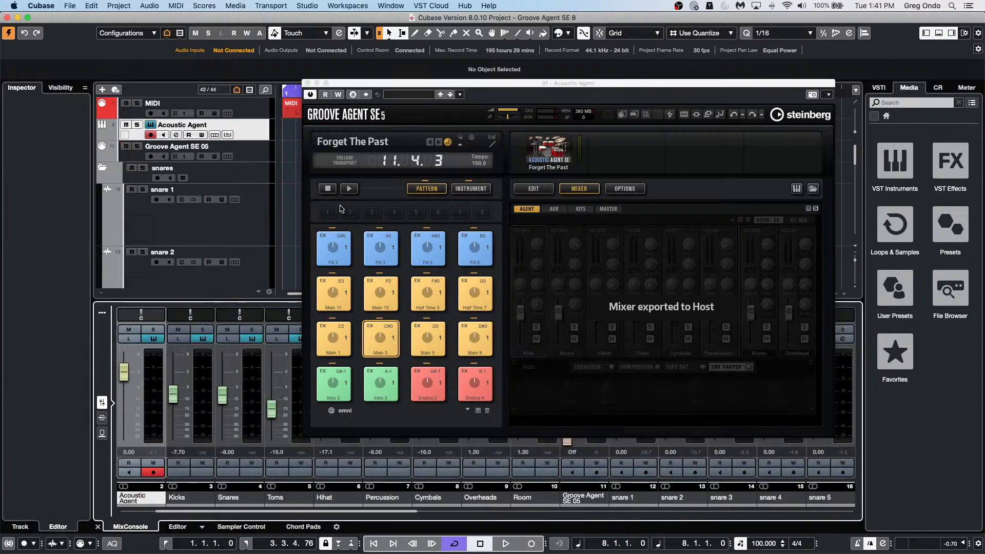
Close the Groove Agent window, then open and activate the recent project Amos Moses - GO.cpr
drag(429, 90, 397, 96)
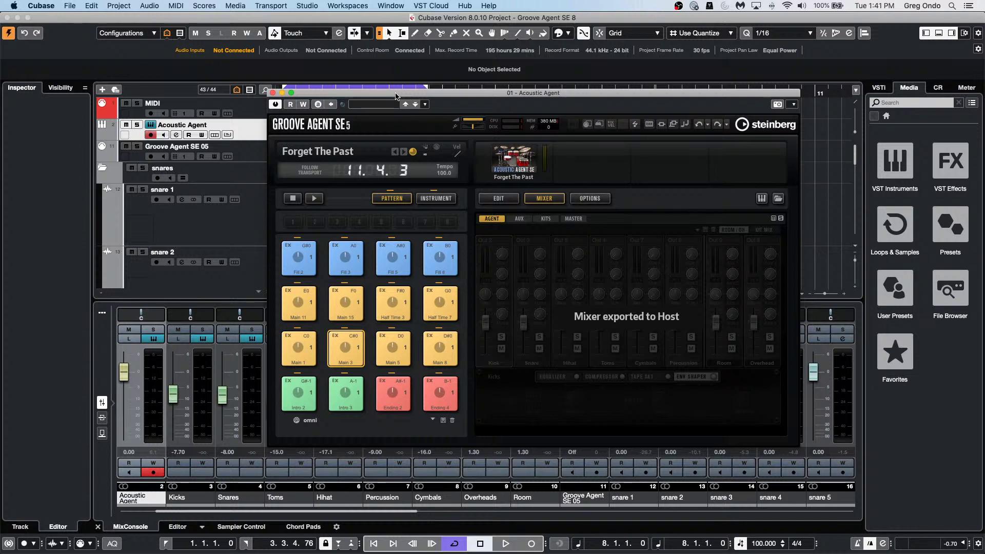
click(273, 93)
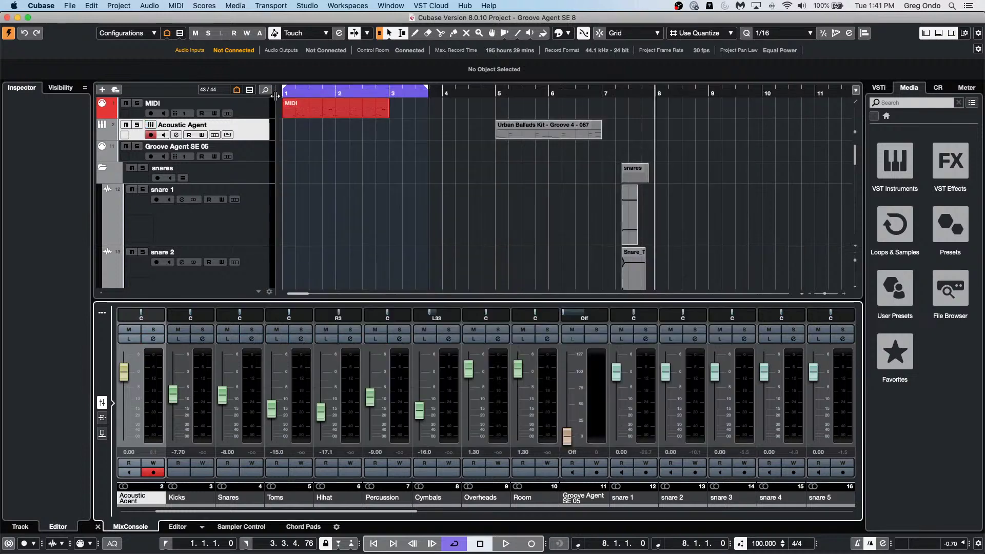
click(70, 7)
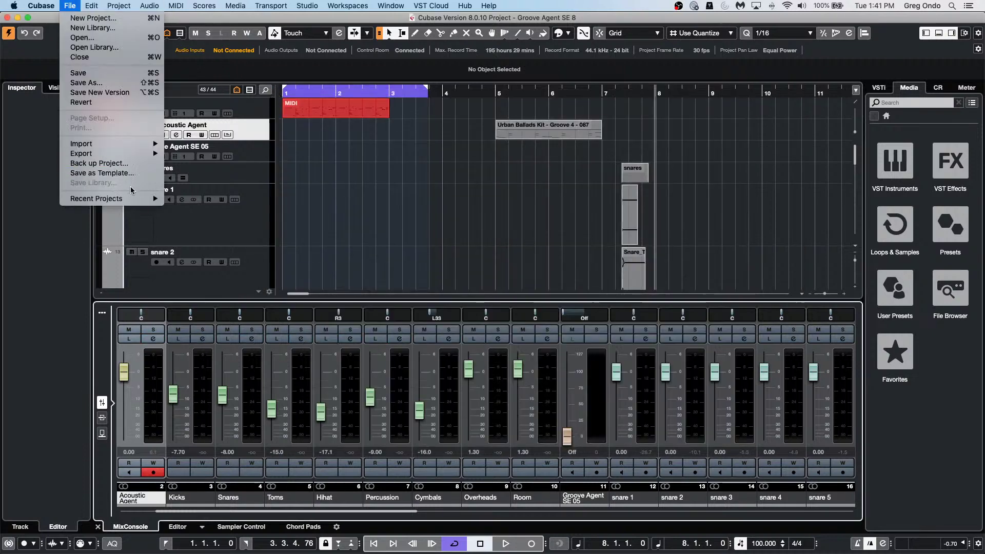
mouse_move(130, 204)
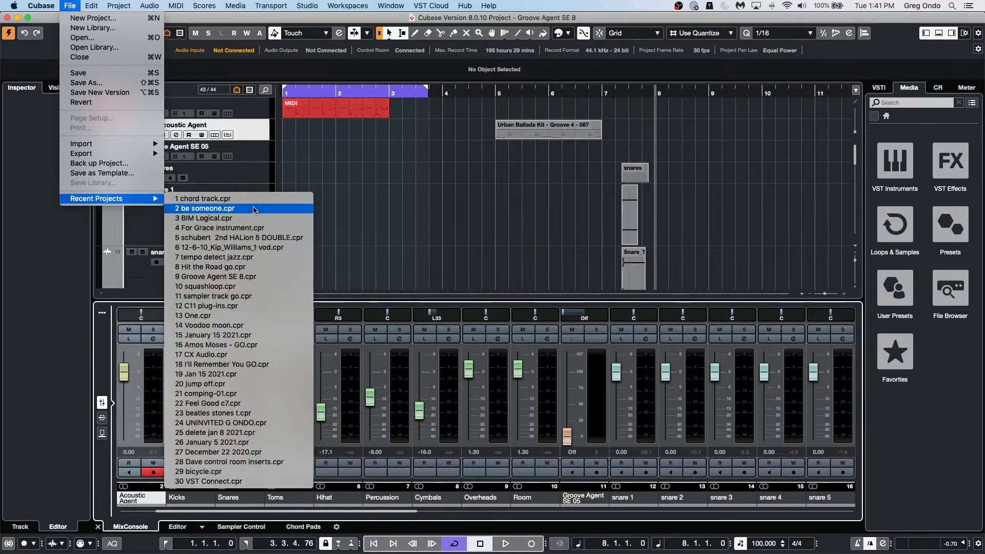
click(256, 345)
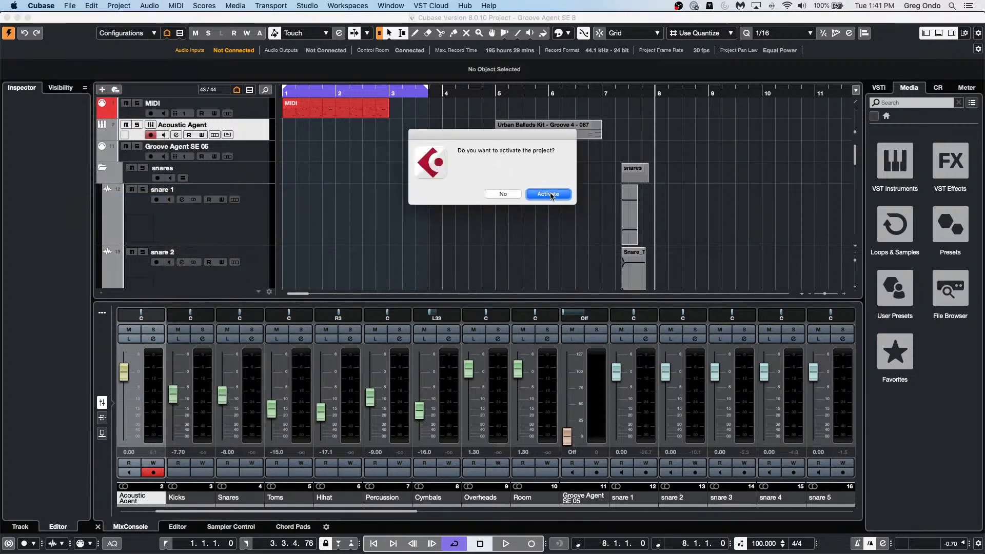
click(541, 194)
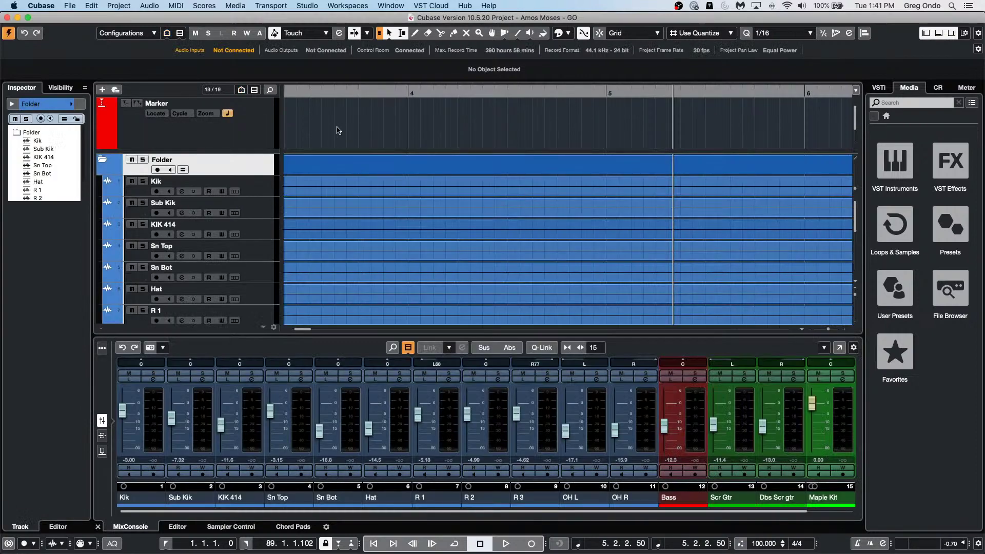
Play the song from about bar 7, briefly solo the Kik track to hear the original kick, and stop playback
drag(328, 97, 336, 72)
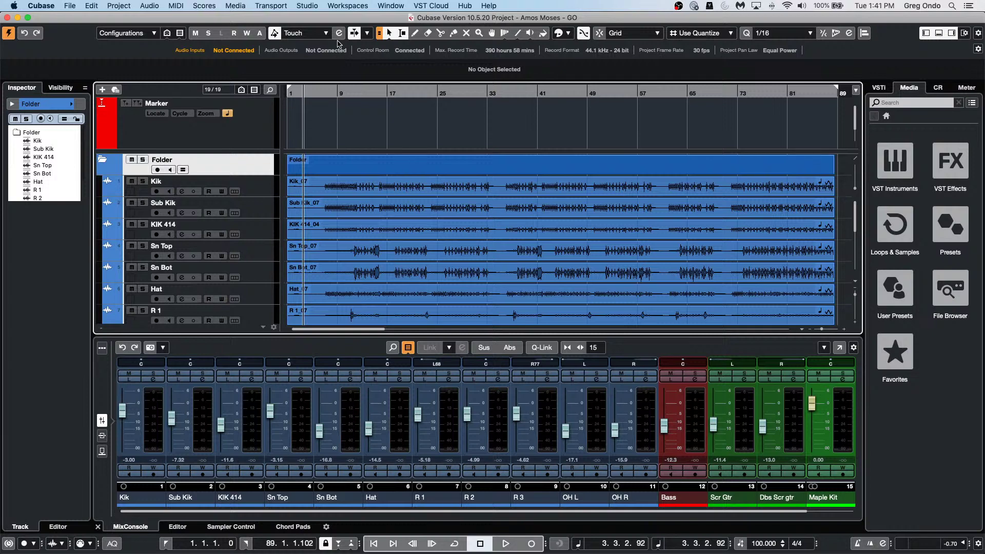
click(329, 95)
key(space)
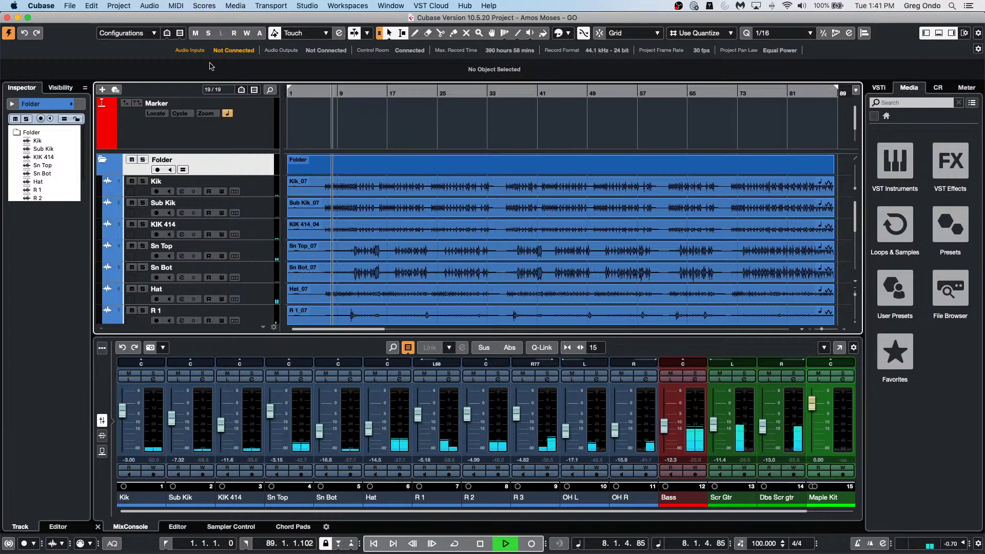
scroll(354, 175, down, 1)
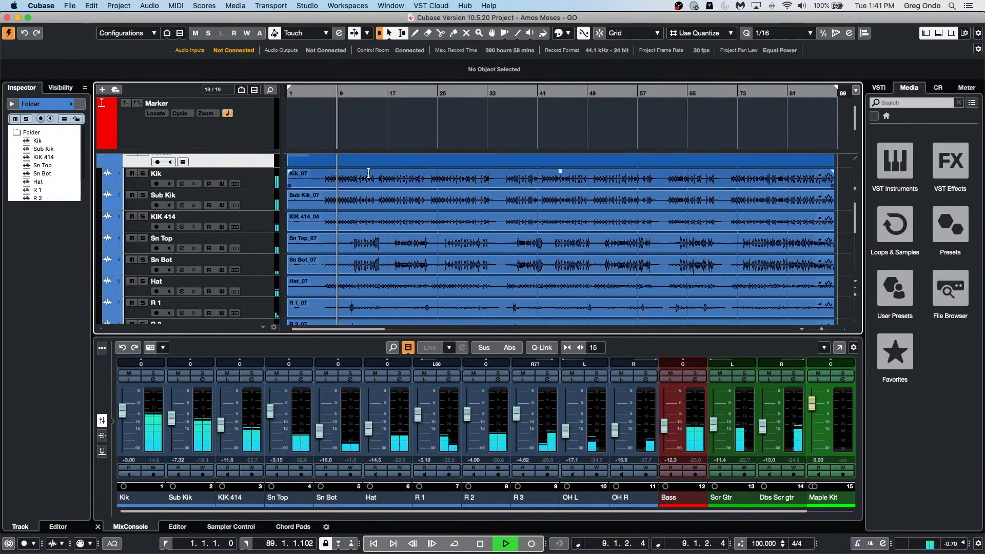
scroll(350, 174, up, 2)
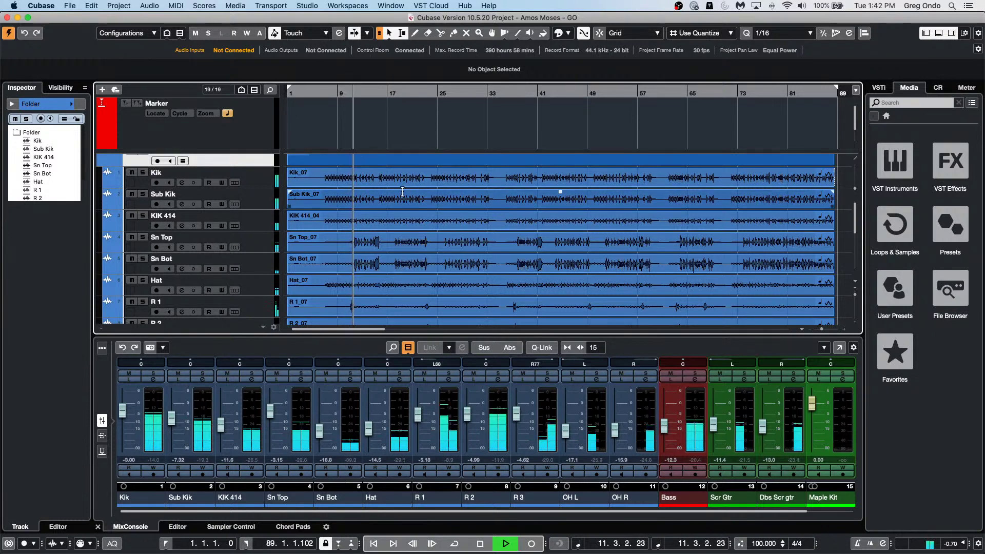
click(143, 172)
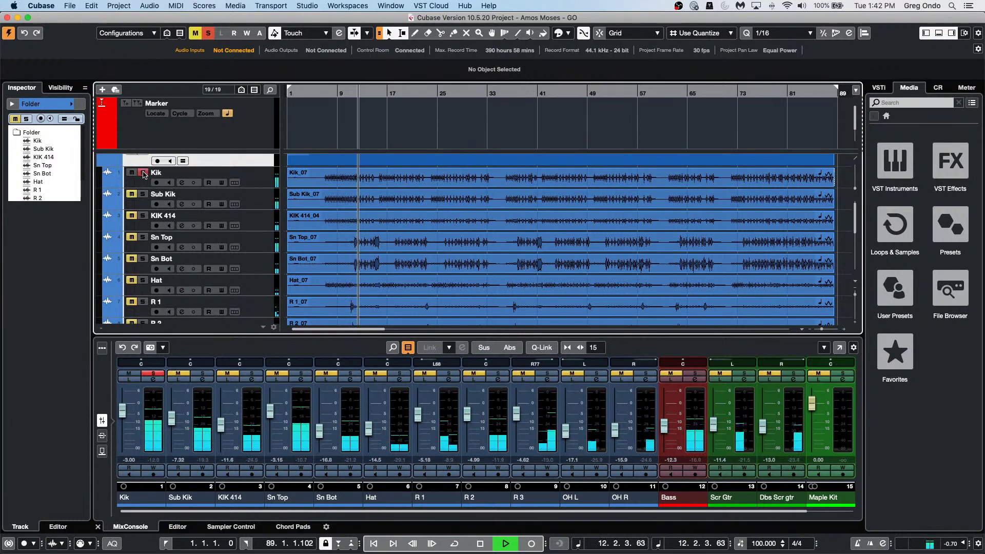
click(143, 173)
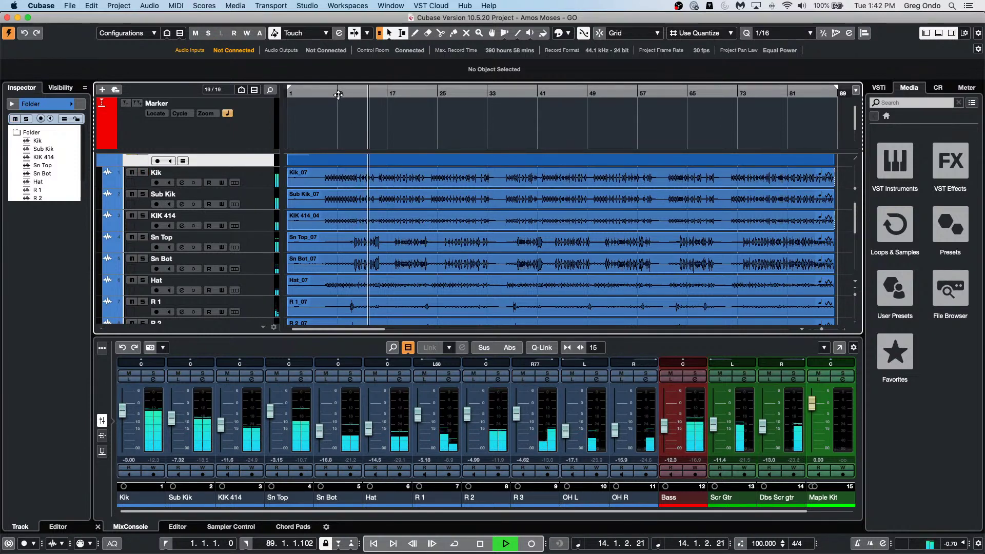
key(space)
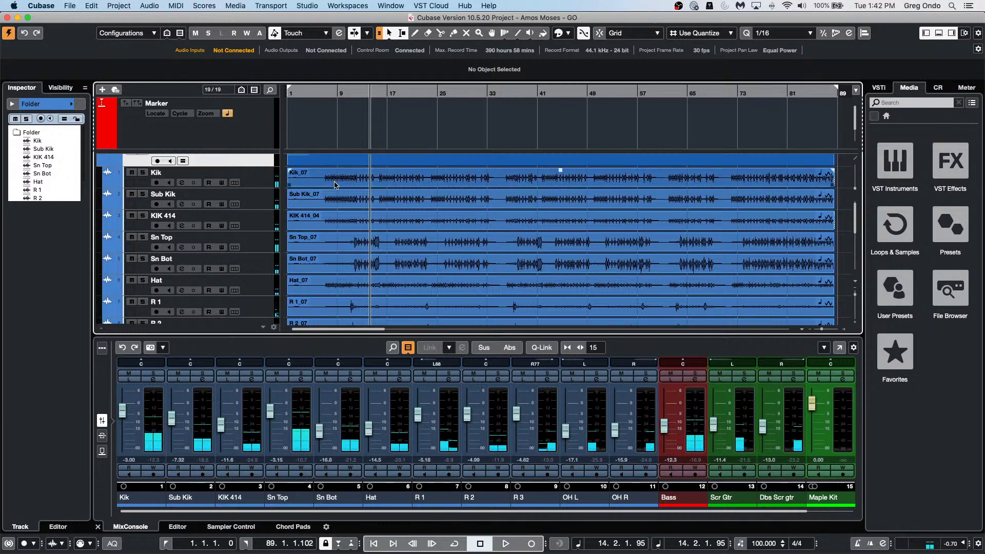
Open the Kik_07 event in the Sample Editor and set its hitpoint threshold to 8 during playback
double_click(335, 185)
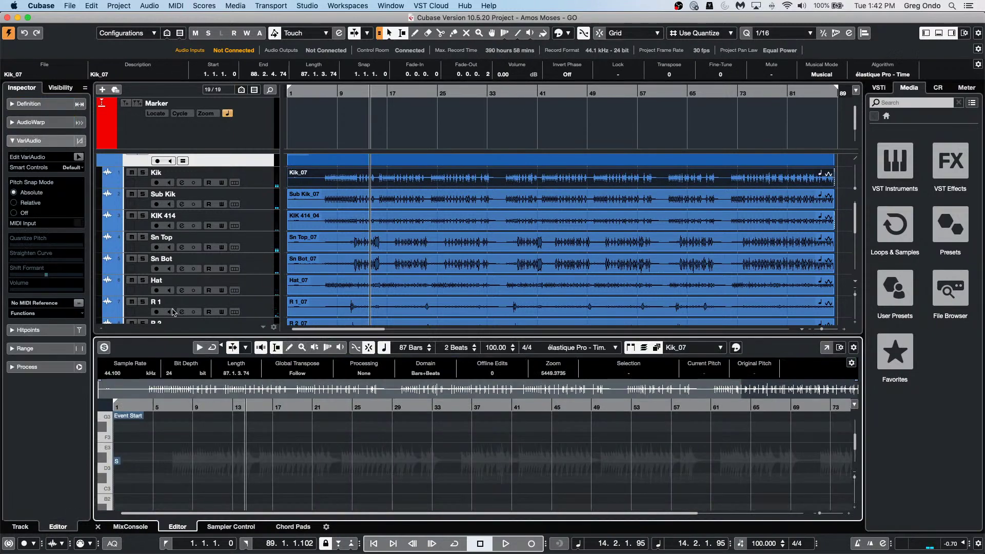
click(62, 332)
key(space)
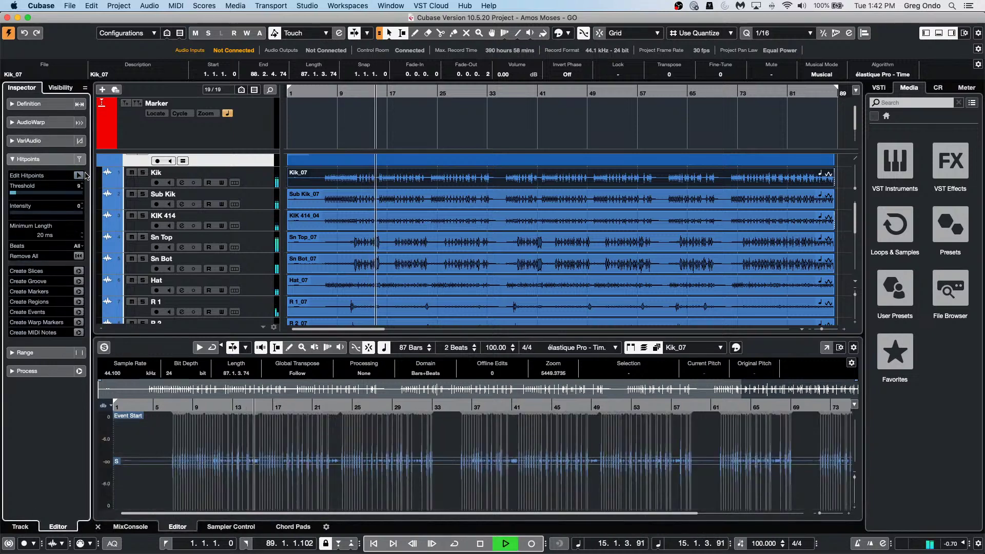
click(11, 178)
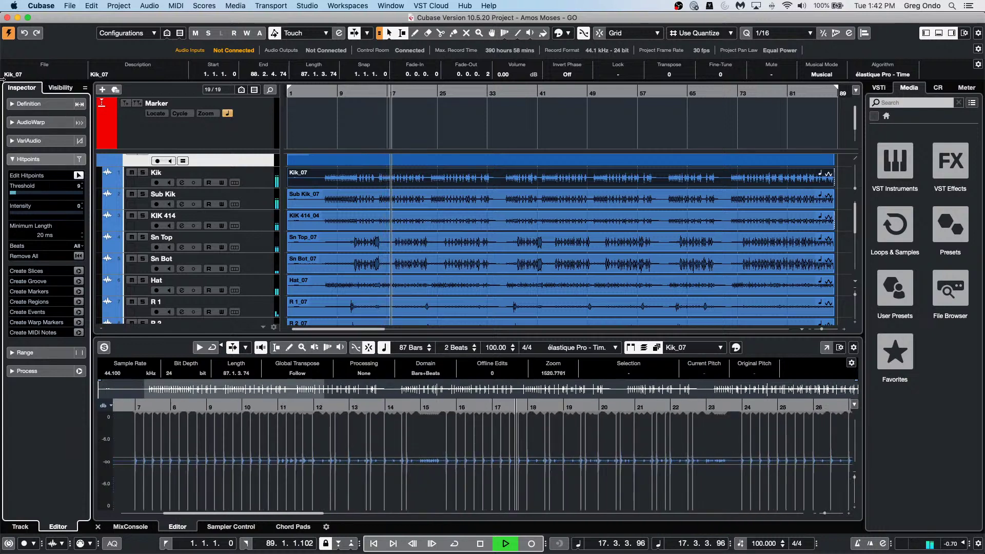
click(20, 193)
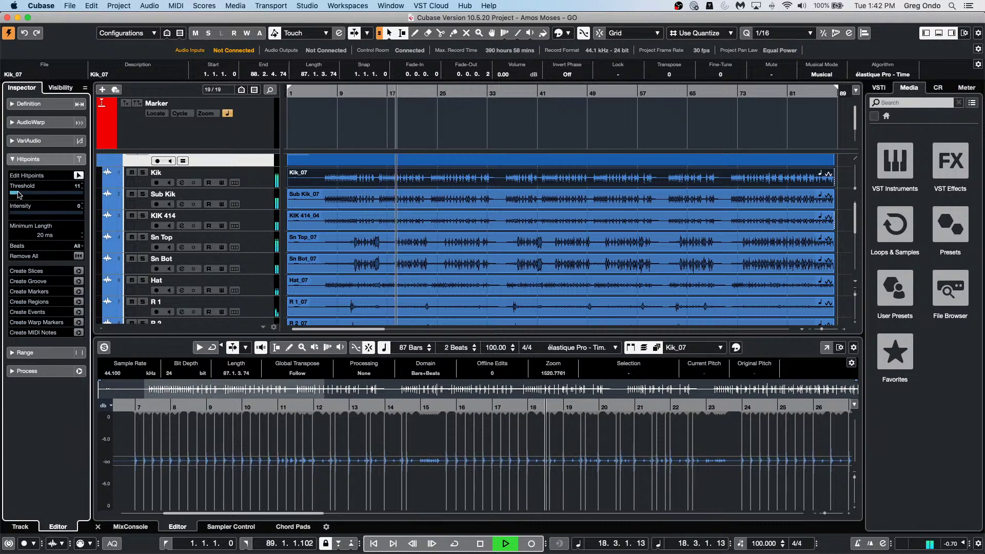
drag(20, 194, 17, 194)
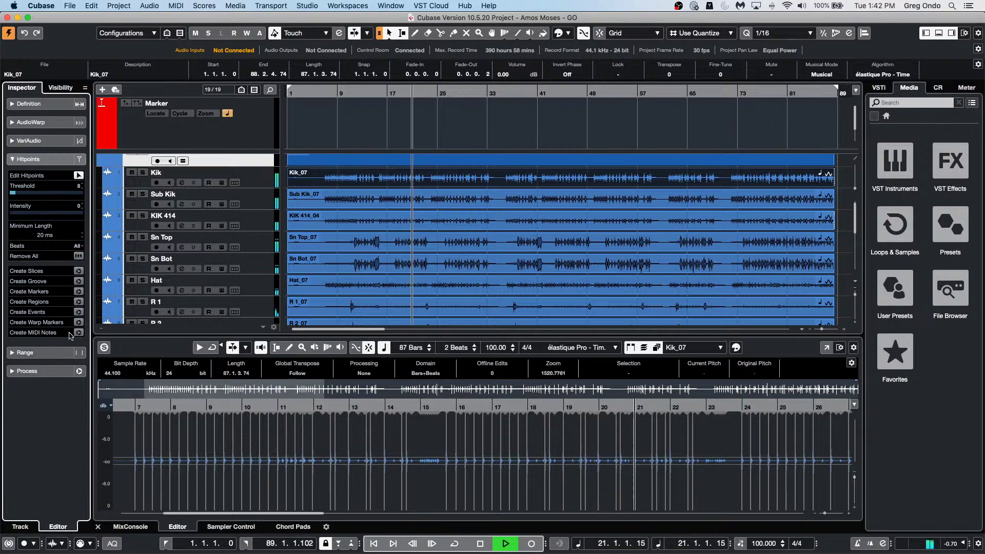
Convert the Kik_07 hitpoints to MIDI notes on the selected Maple Kit track with Dynamic Velocity, pitch C1 and length 1/8
scroll(244, 285, down, 5)
click(326, 273)
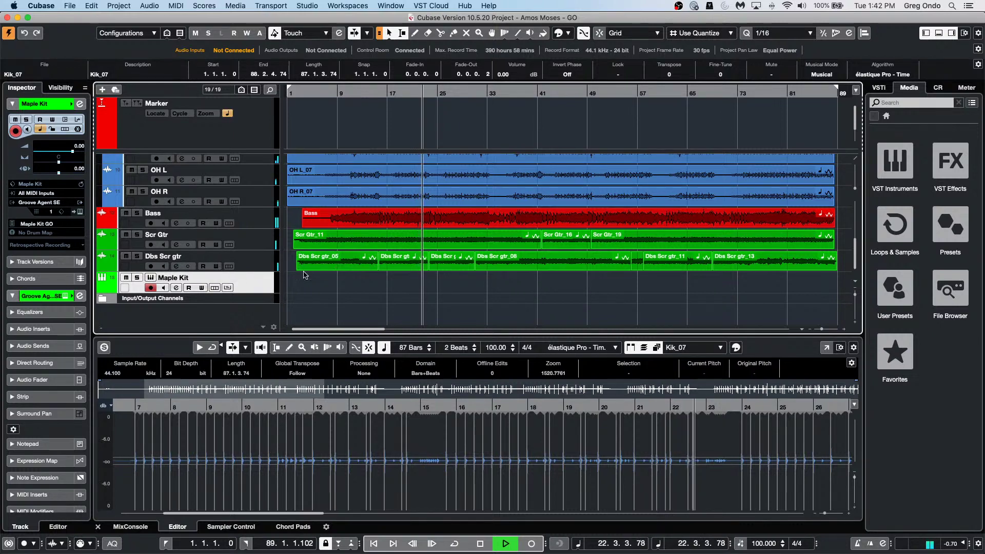
scroll(394, 180, up, 5)
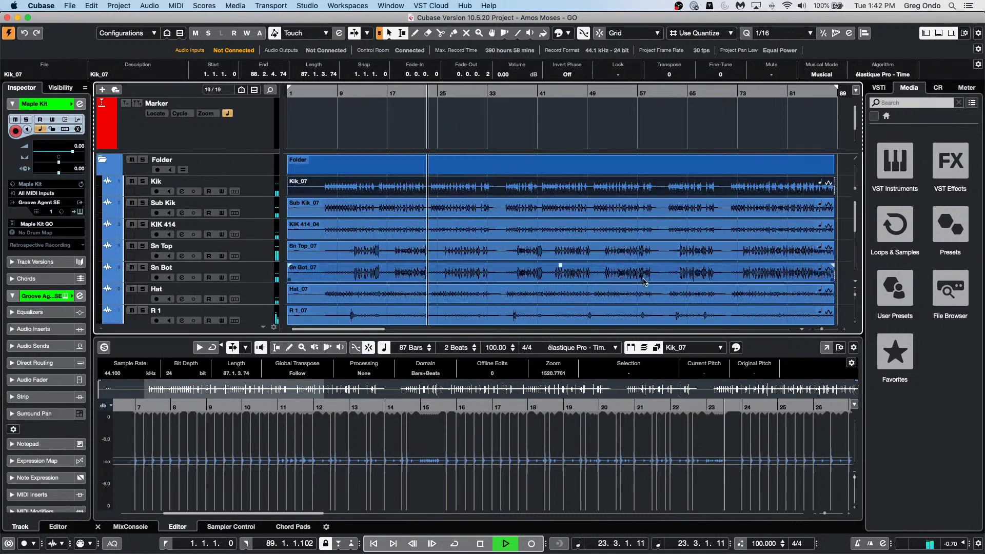
click(393, 180)
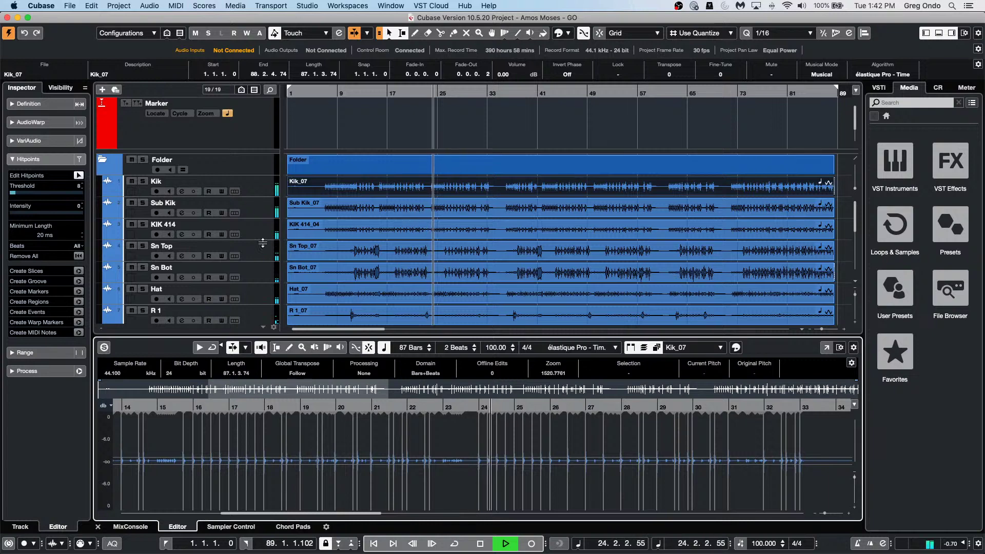
click(78, 333)
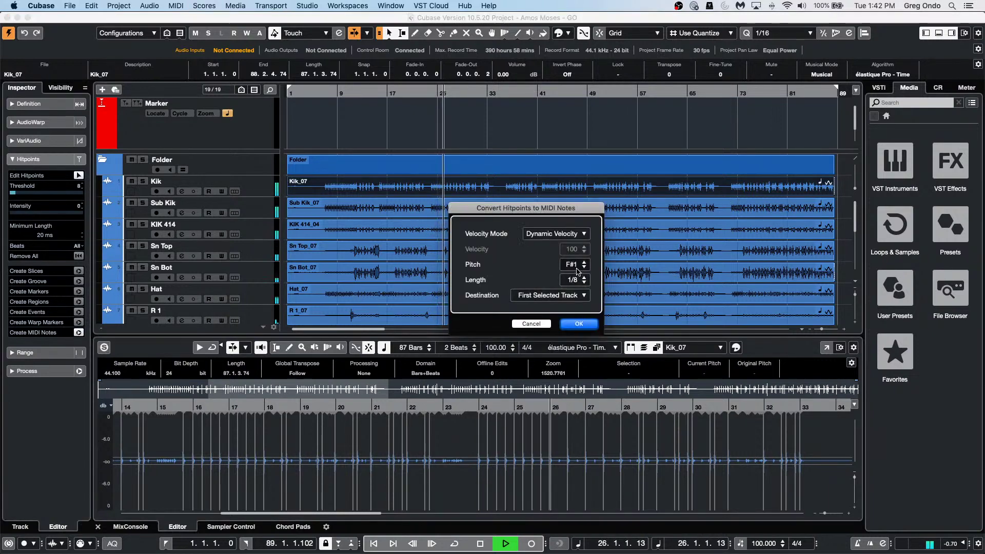
click(584, 268)
click(584, 268)
click(584, 267)
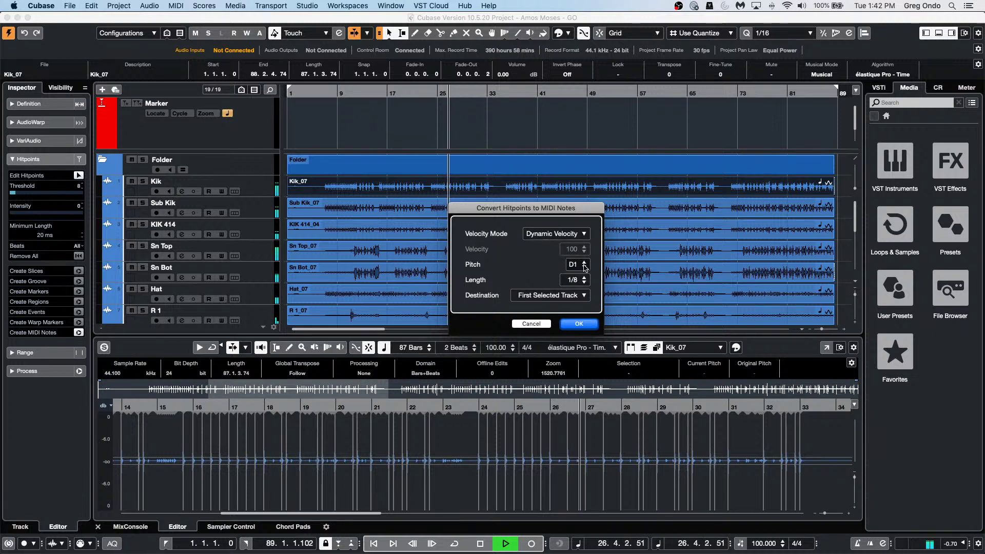
click(585, 267)
click(584, 268)
click(584, 268)
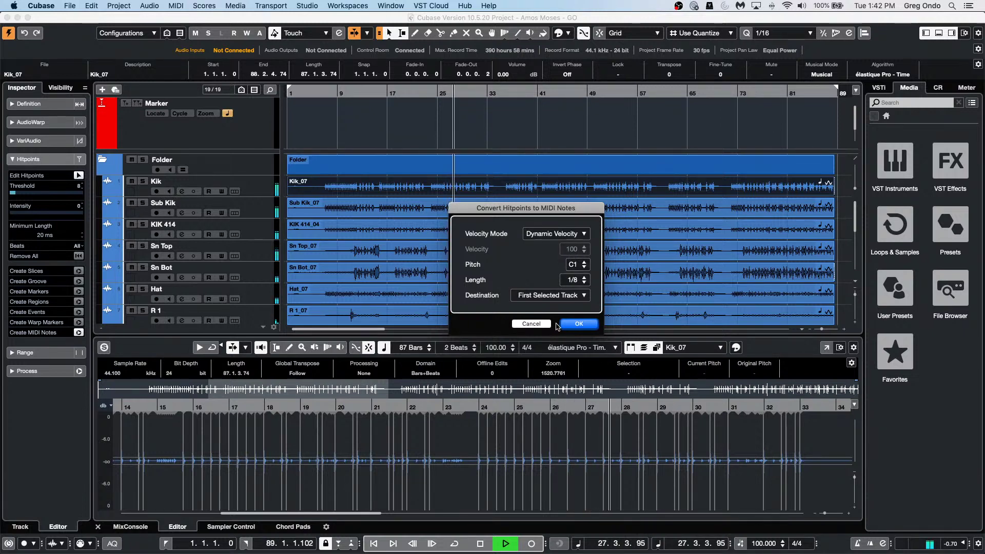
click(577, 323)
Solo the Maple Kit track briefly to check the converted kick notes, then open its Groove Agent SE instrument
scroll(473, 208, down, 5)
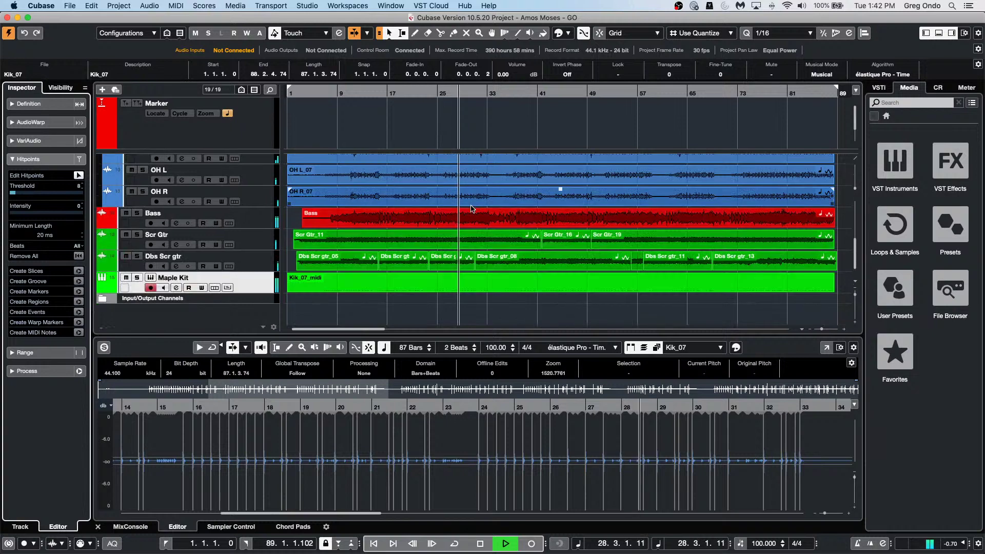
click(138, 277)
click(138, 277)
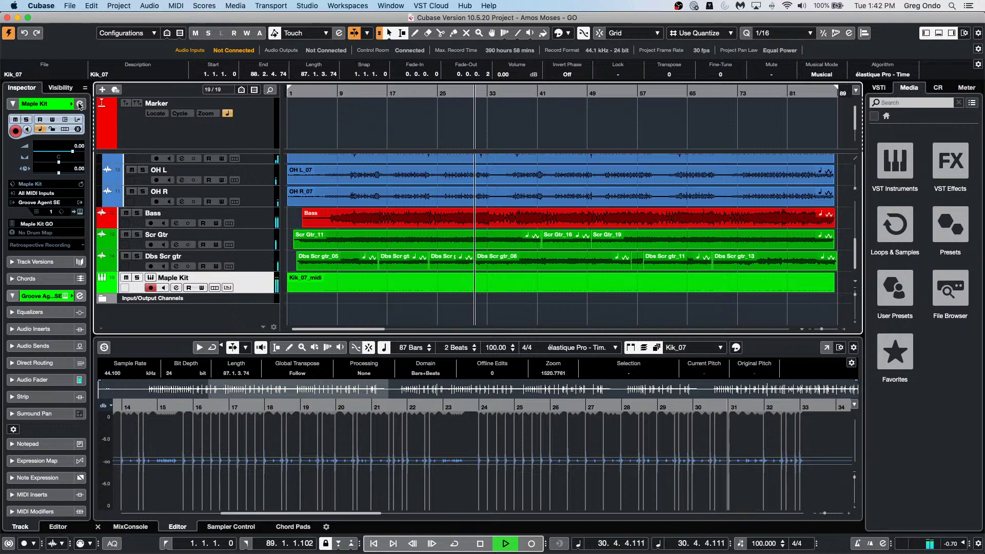
click(79, 202)
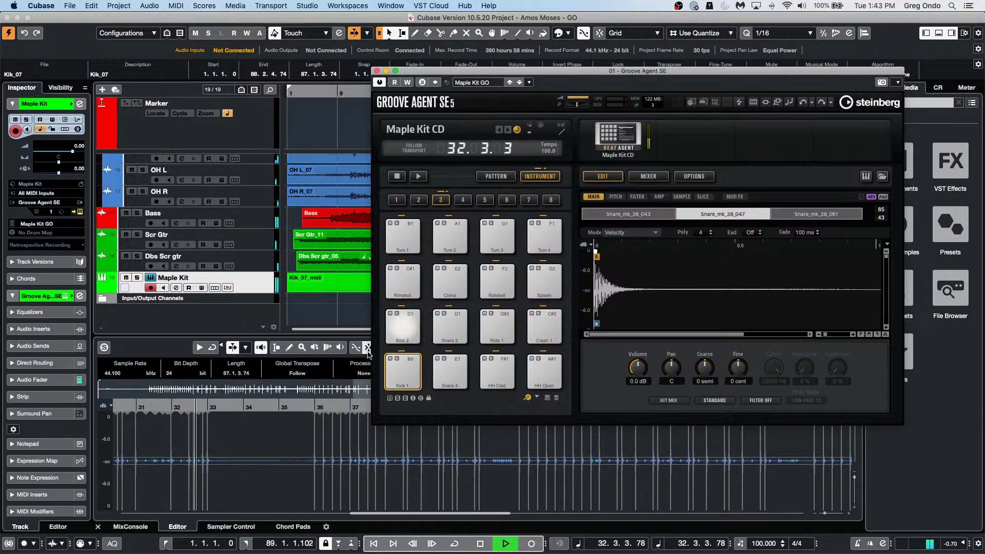
Mute the Kik, Sub Kik and KIK 414 tracks, and set the Kick 2 pad's volume to 8.9 dB with coarse tune reset to 0
scroll(320, 262, up, 8)
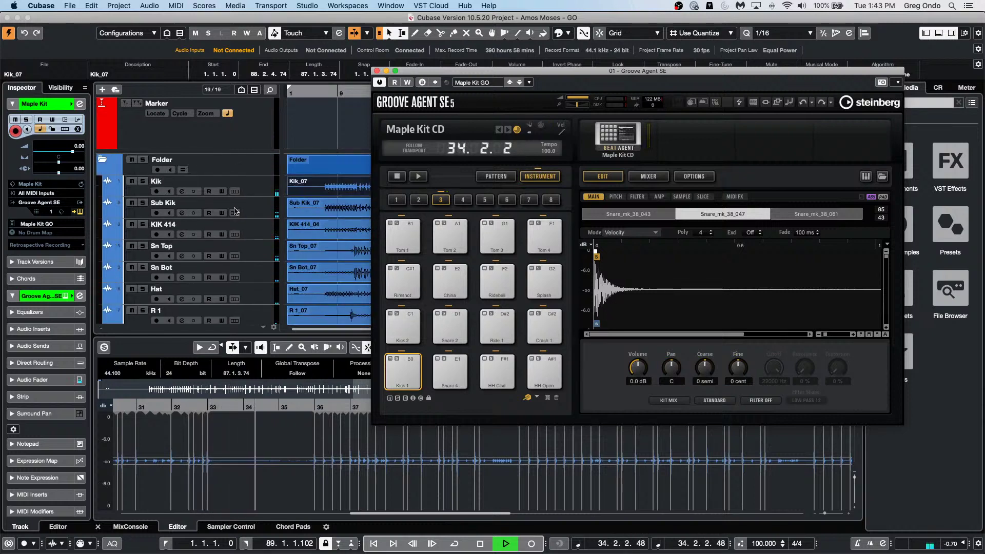
click(131, 181)
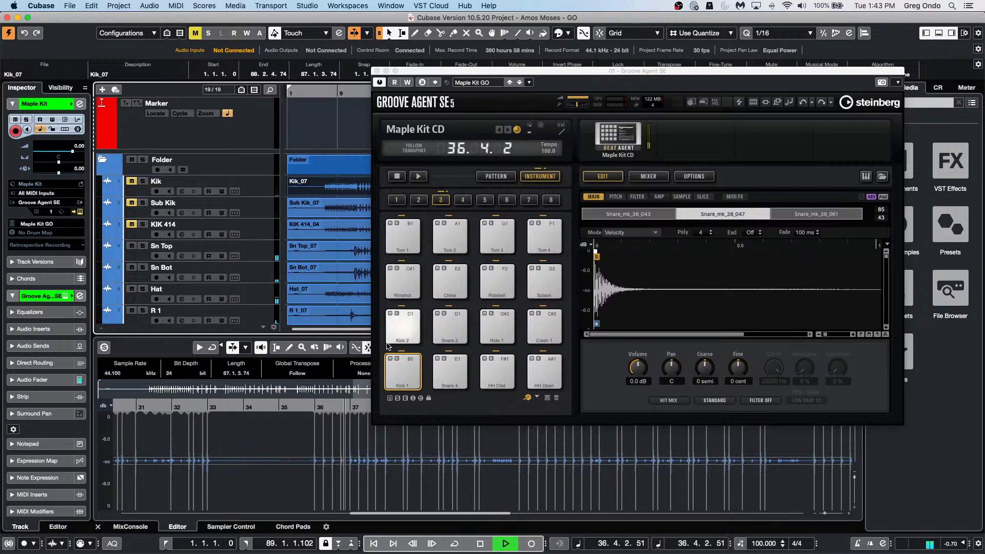
click(402, 328)
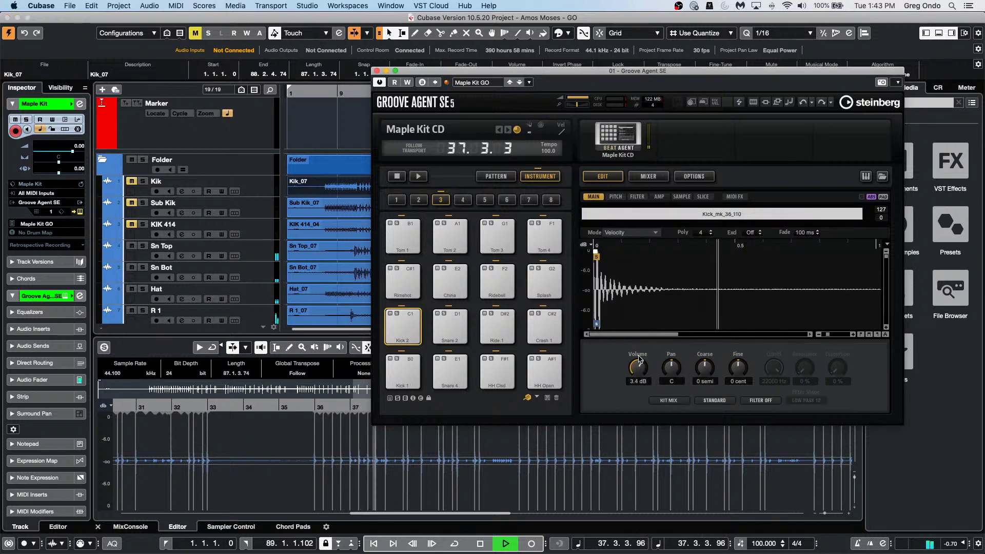
drag(638, 367, 708, 337)
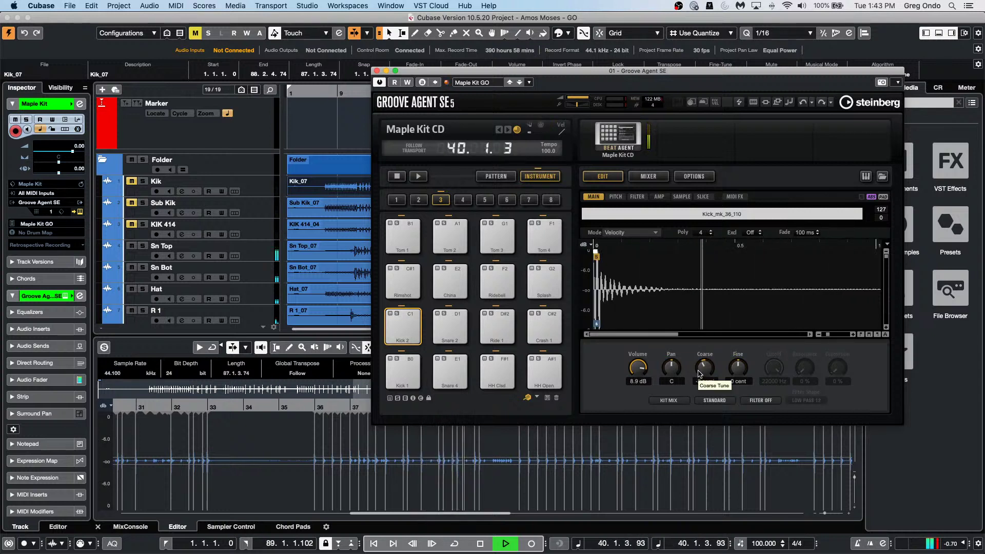
super+click(701, 373)
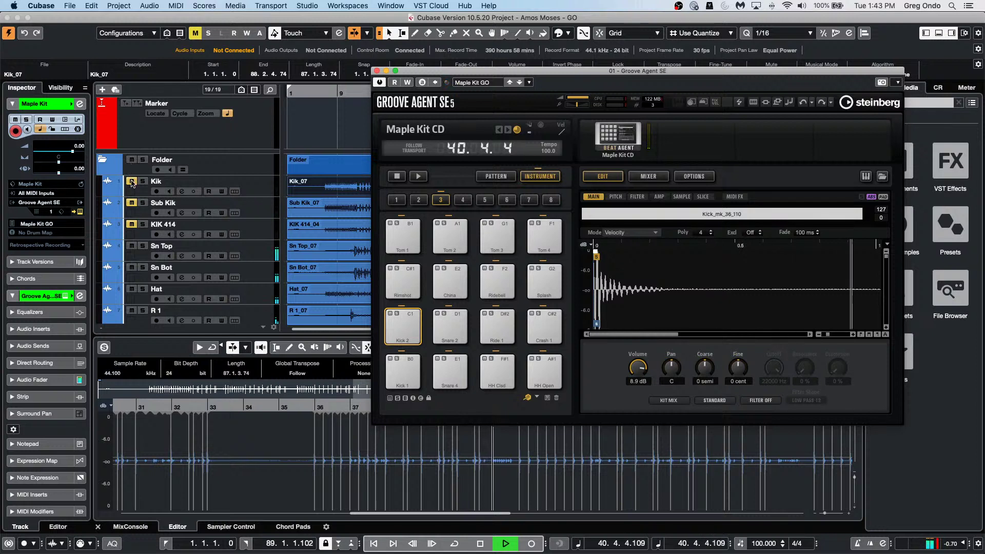
Unmute the Kik, Sub Kik and KIK 414 tracks, then stop playback with the playhead in bar 8
click(132, 181)
click(132, 203)
click(132, 225)
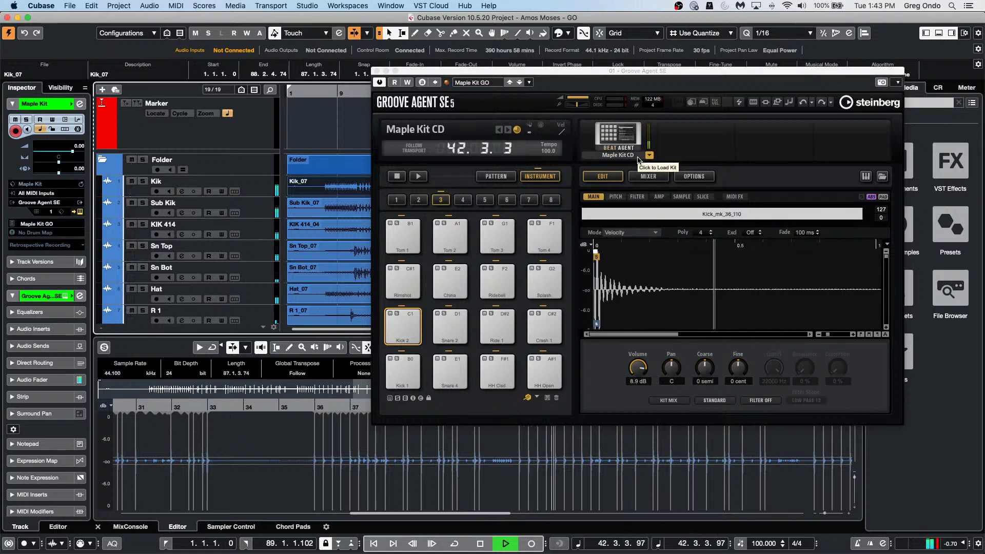
key(space)
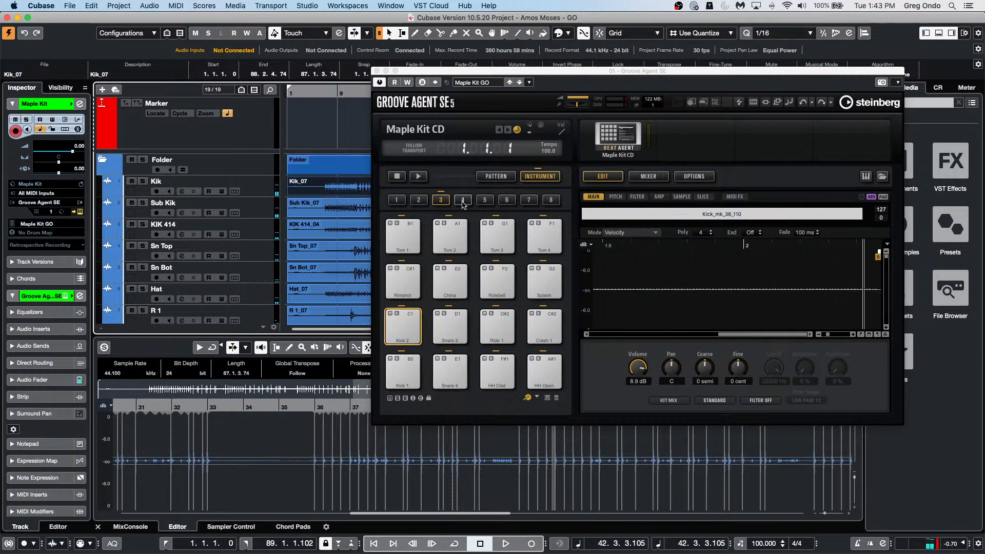
drag(337, 93, 337, 128)
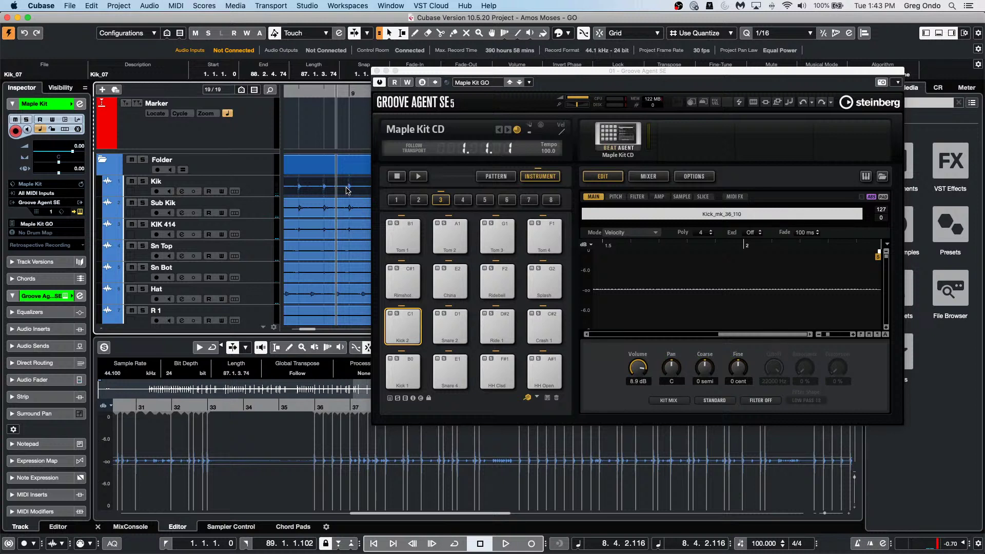
Layer one bar 9 hit from the Kik, Sub Kik and KIK 414 tracks on the Snare 2 pad, change its sample mode, and close Groove Agent
drag(347, 183, 348, 192)
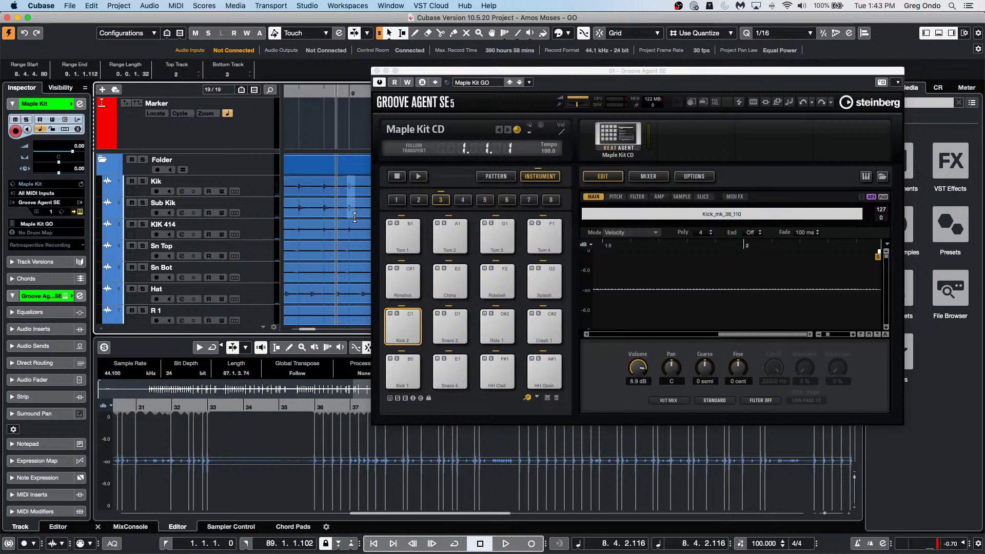
click(496, 349)
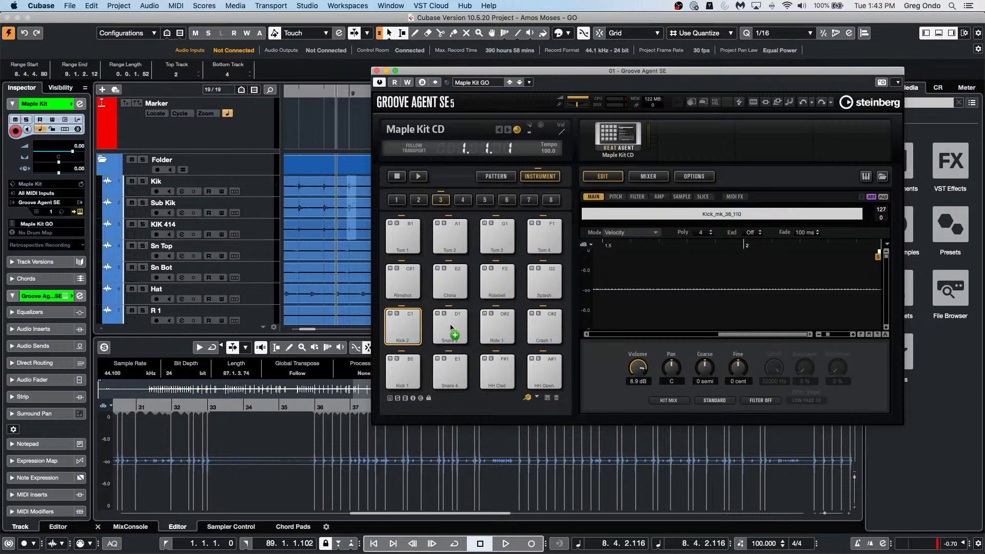
drag(450, 327, 451, 328)
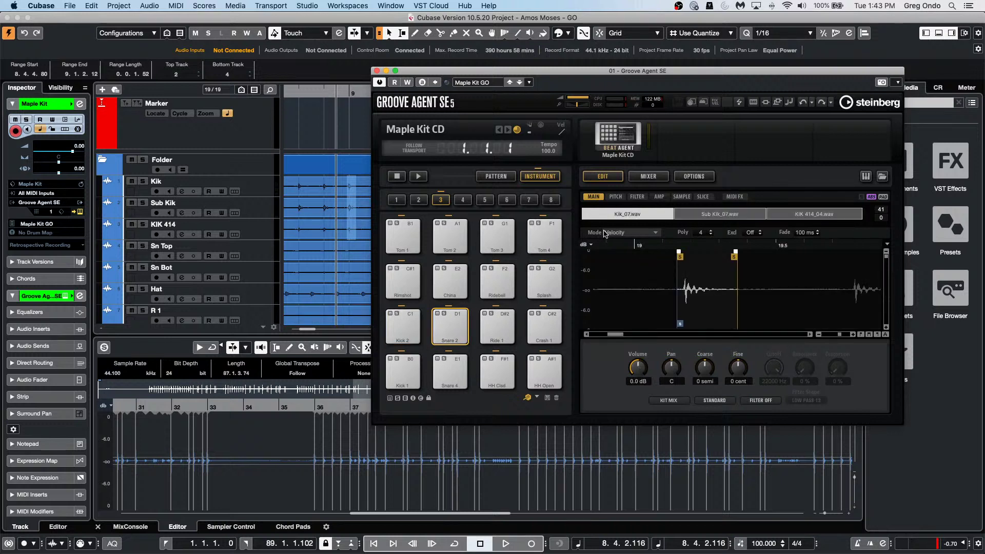
click(622, 234)
click(627, 248)
click(377, 71)
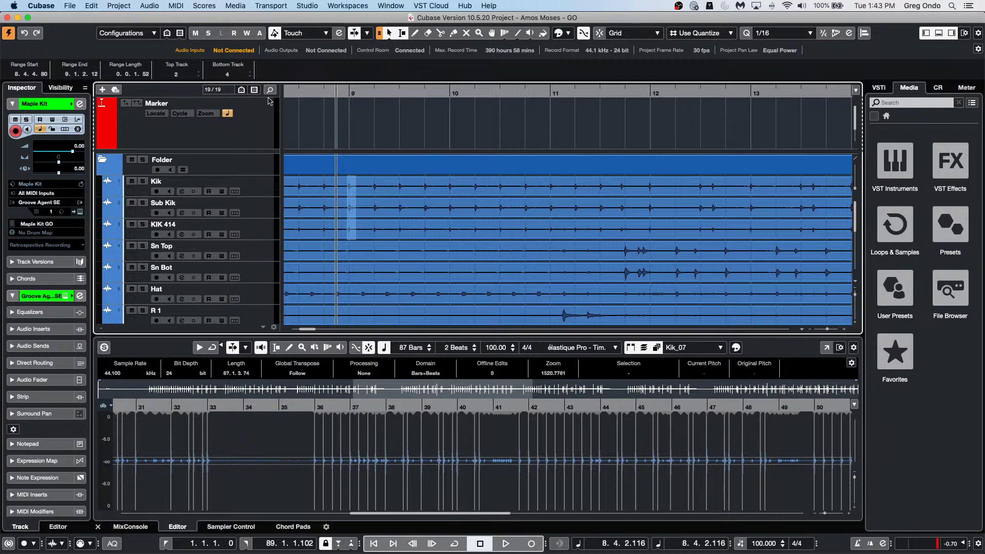
Show the MixConsole, solo the drum Folder track, and start playback from bar 7
drag(301, 92, 232, 70)
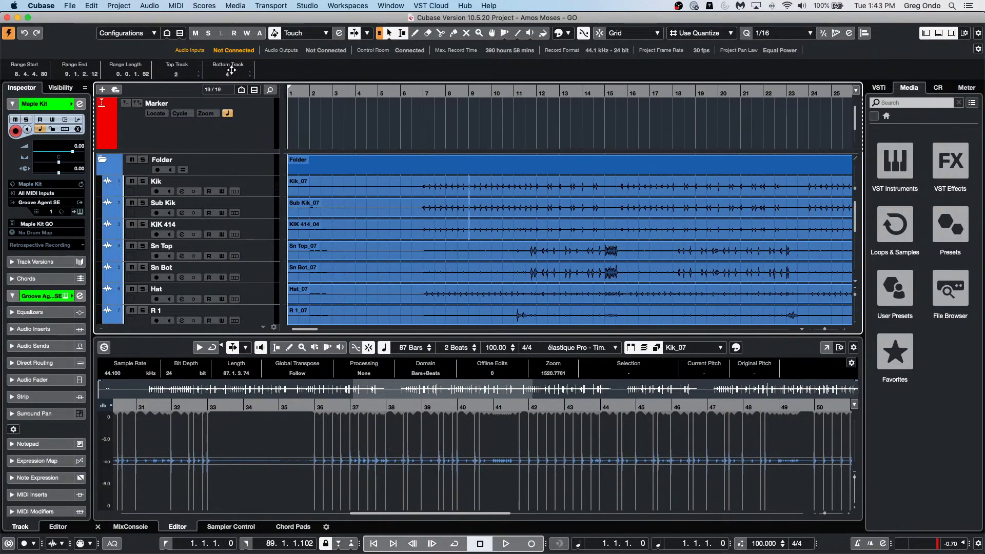
click(130, 526)
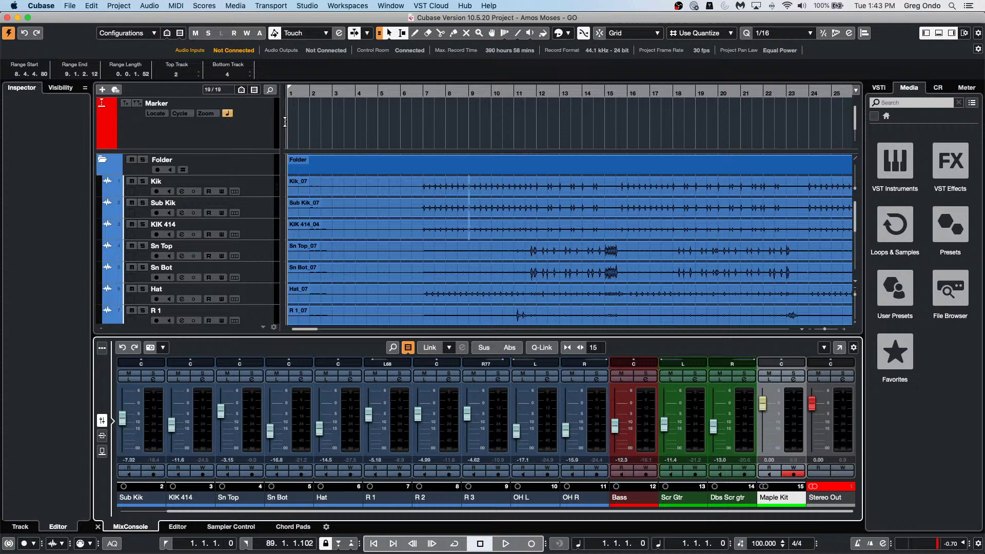
click(144, 161)
key(space)
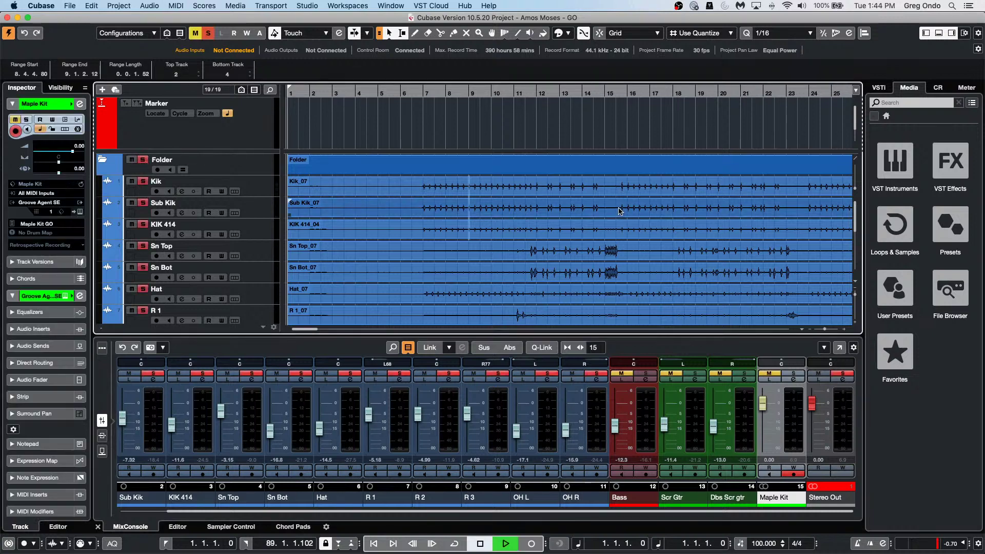
click(423, 98)
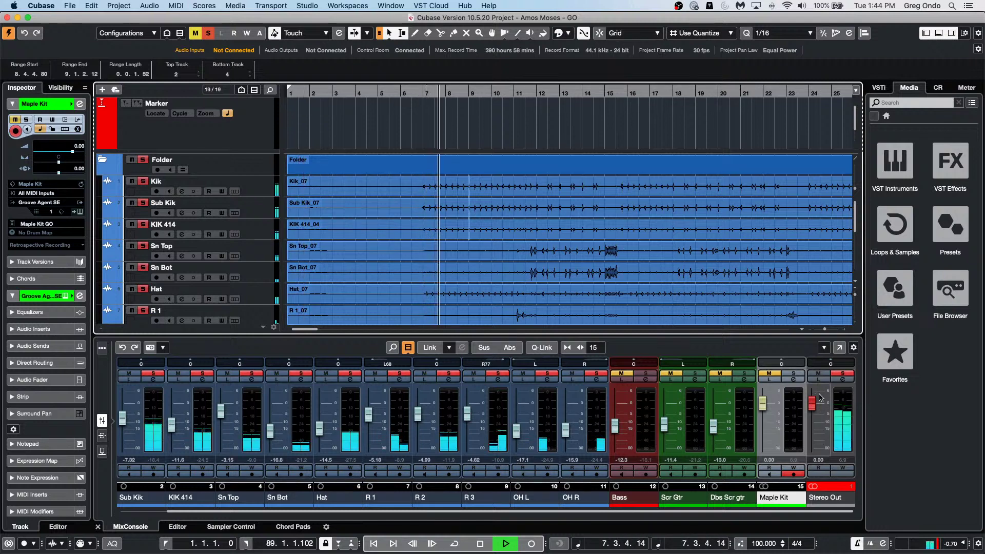
Raise the Control Room main level to 6.02 dB and the Stereo Out fader to 2.43 dB, and stop playback
click(937, 87)
scroll(917, 405, up, 7)
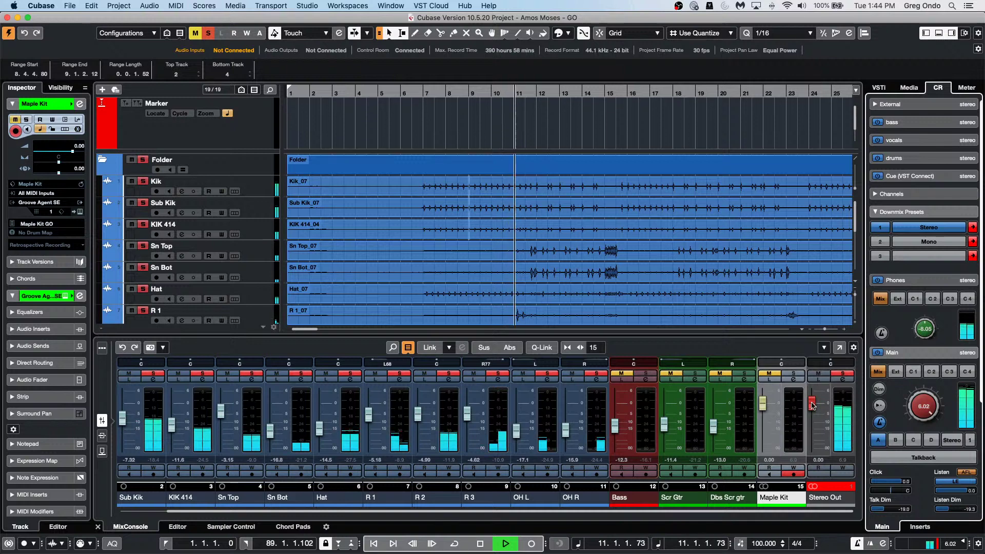
drag(811, 403, 812, 398)
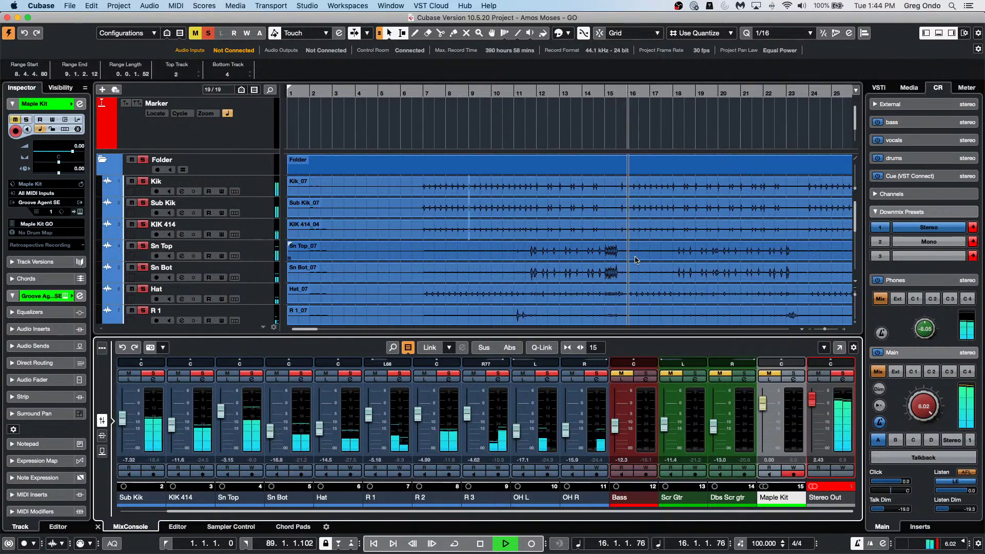
key(space)
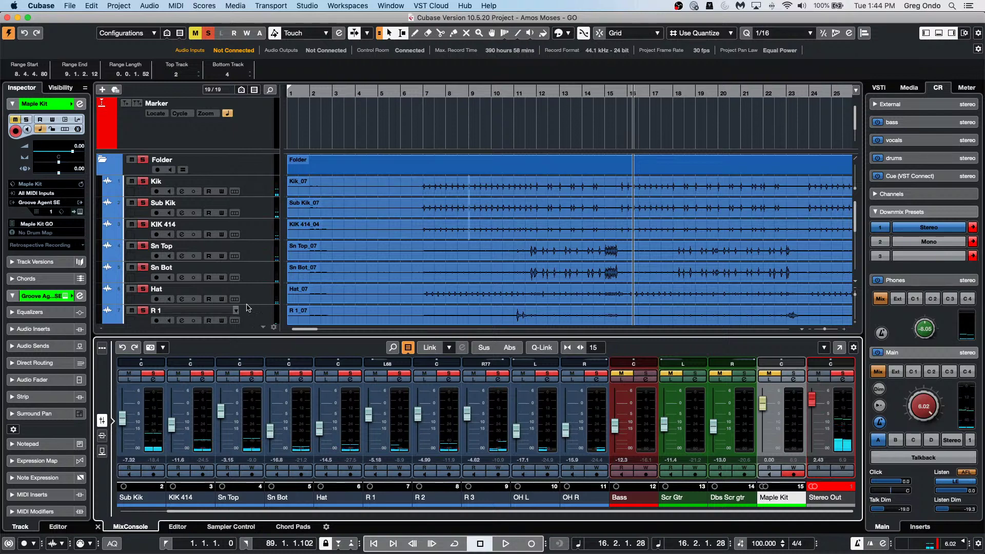
Open the Sn Top_07 event in the sample editor and set its hitpoint threshold to 17
click(353, 253)
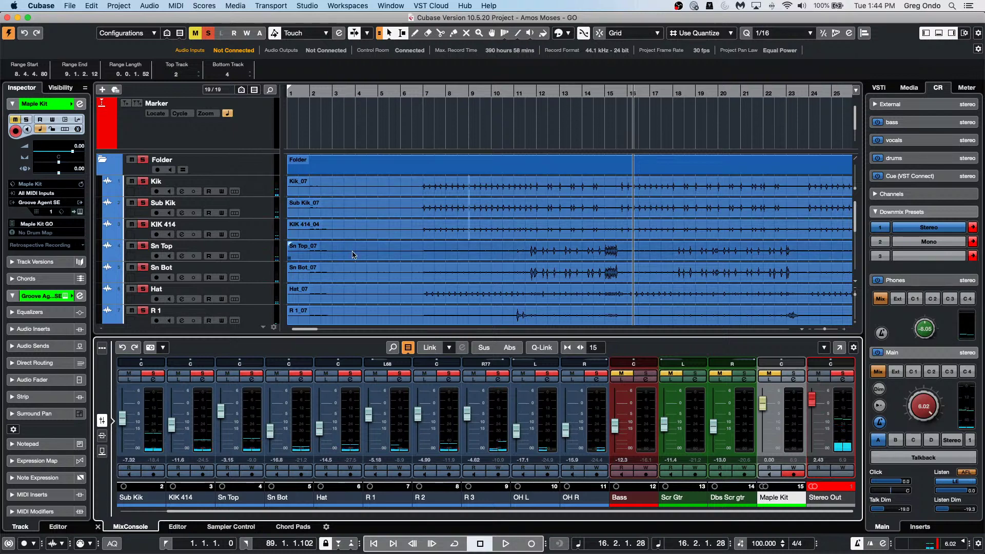
double_click(554, 257)
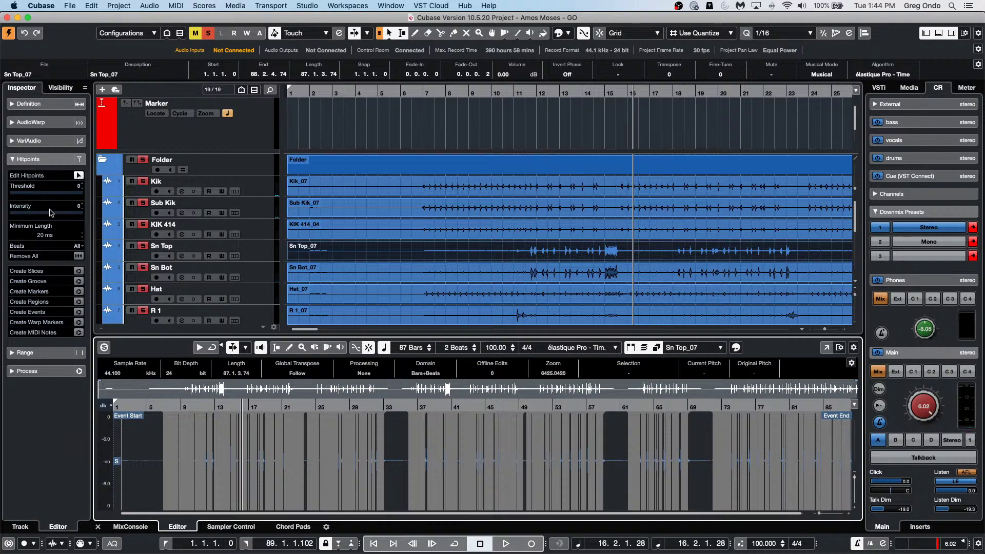
drag(170, 405, 169, 431)
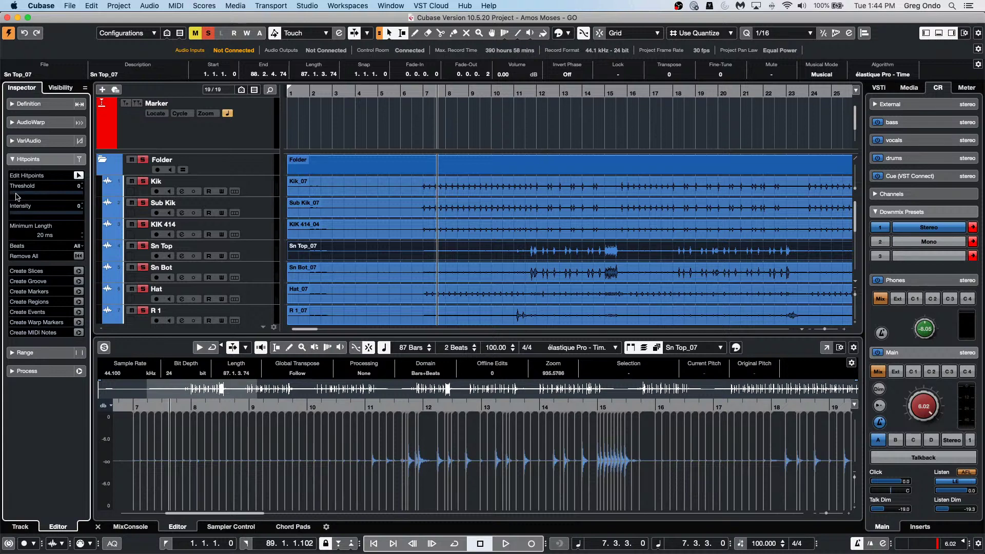
drag(16, 194, 22, 193)
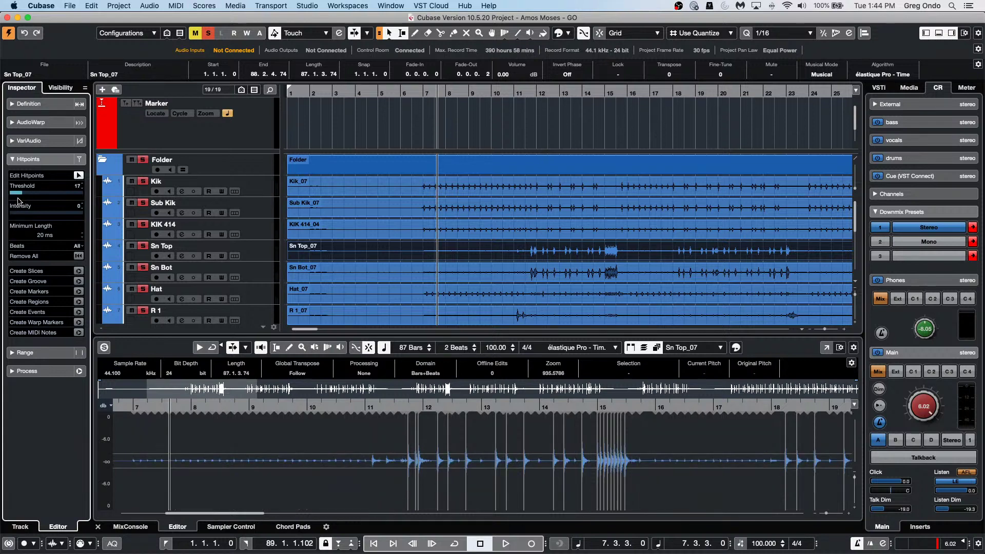
Open the Hat_07 event in the sample editor and set its hitpoint threshold to 20
click(270, 299)
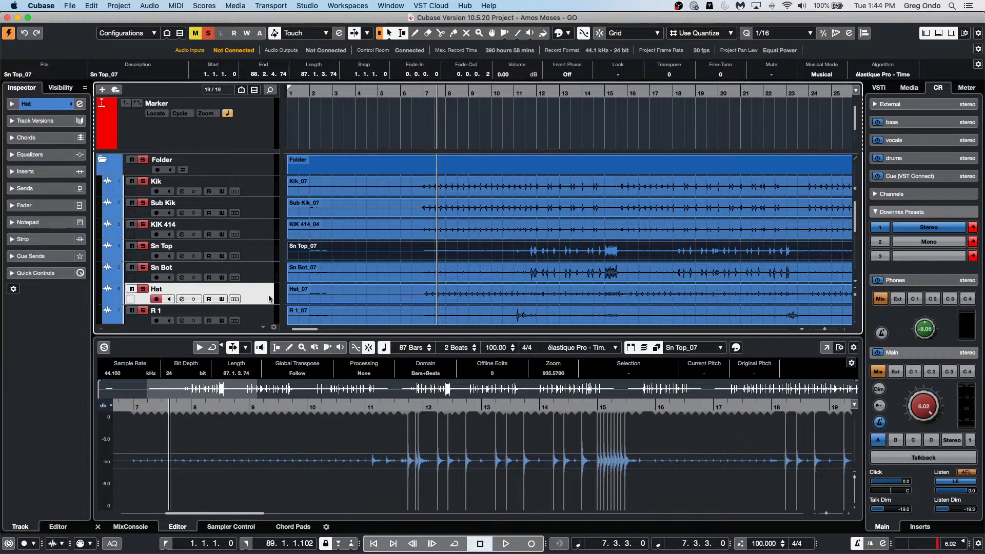
click(301, 301)
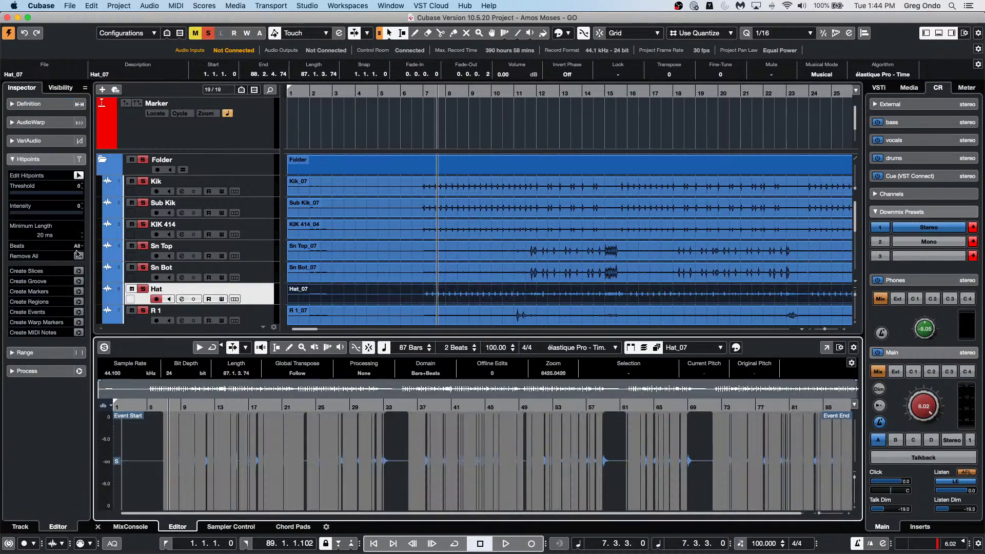
click(25, 193)
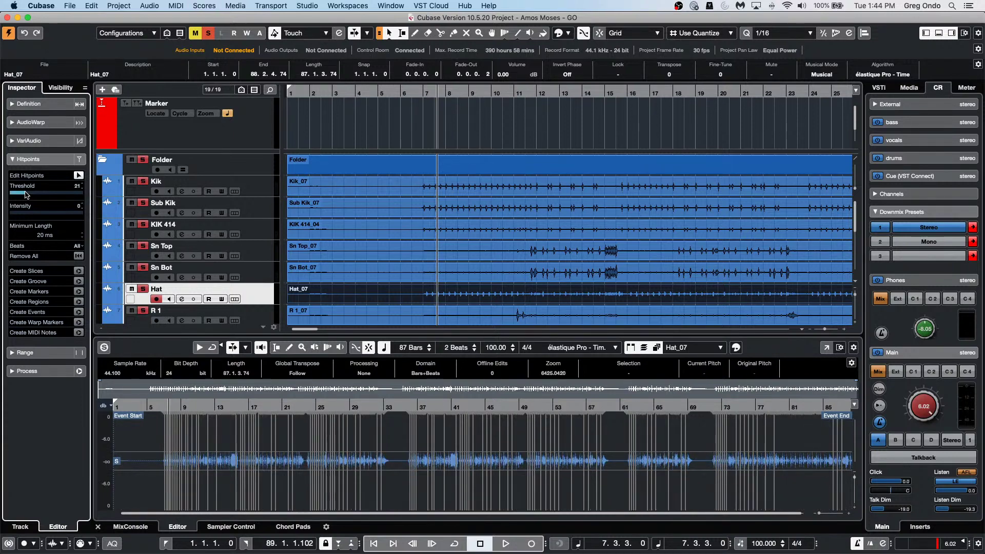
drag(25, 194, 25, 194)
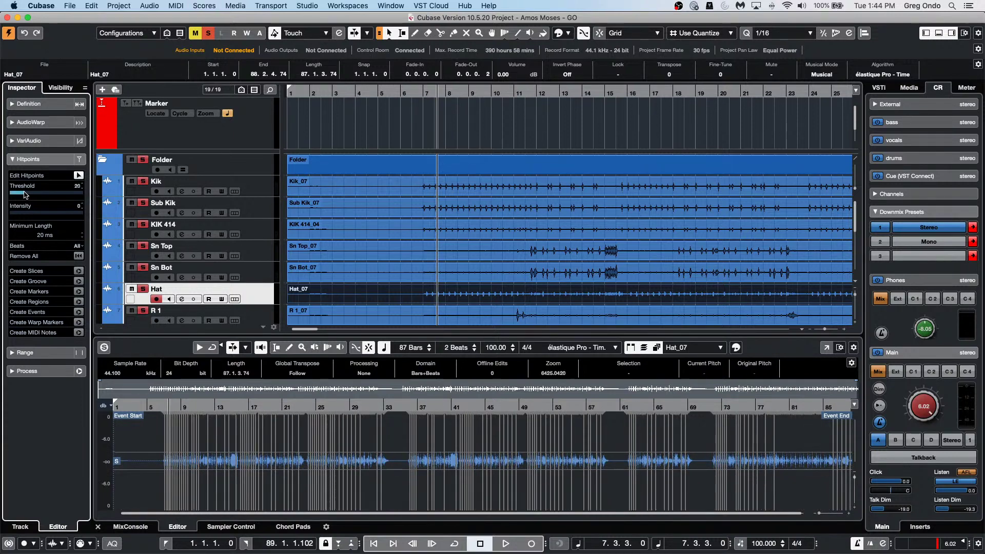
Turn on Group Editing for the drum Folder track and select its grouped events through Kik_07
click(268, 167)
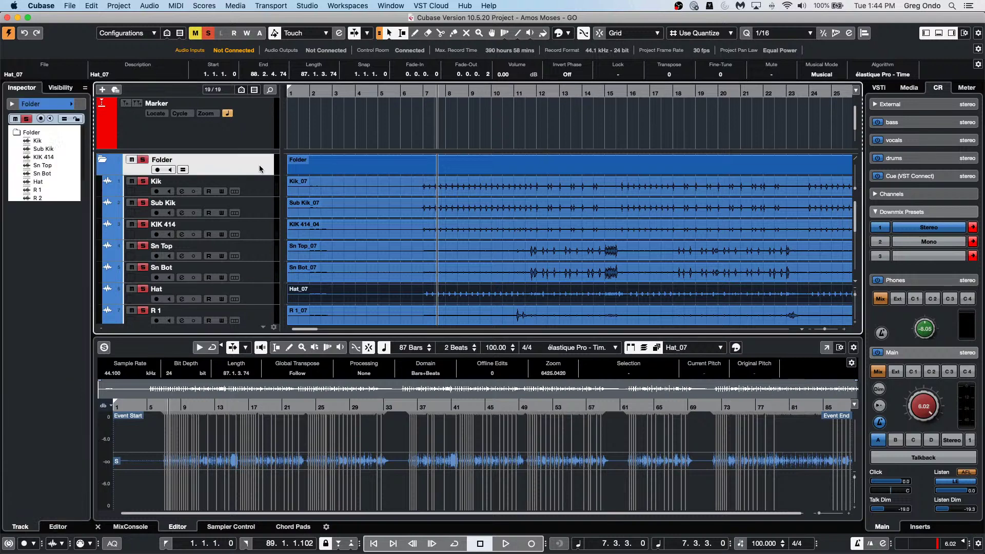
click(102, 162)
click(102, 162)
click(102, 163)
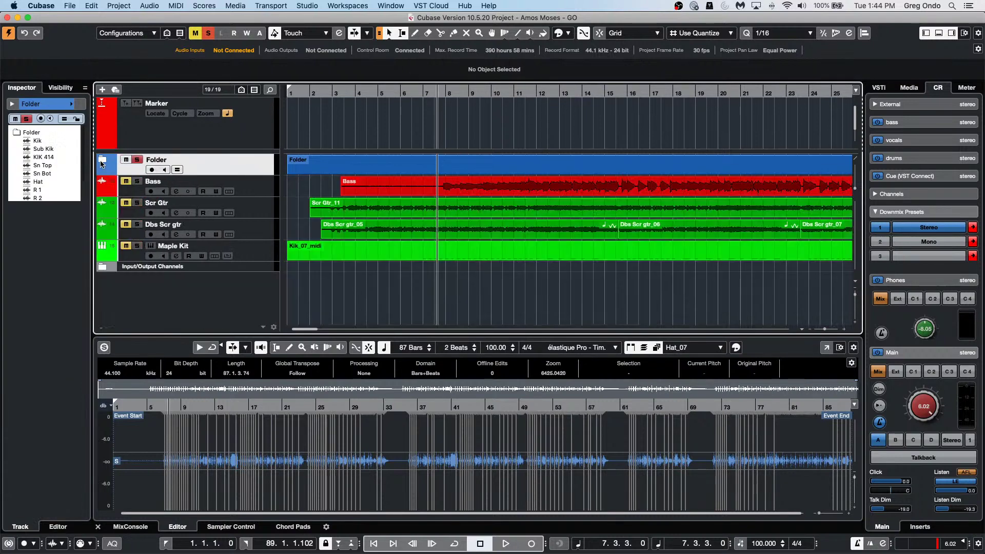
click(102, 163)
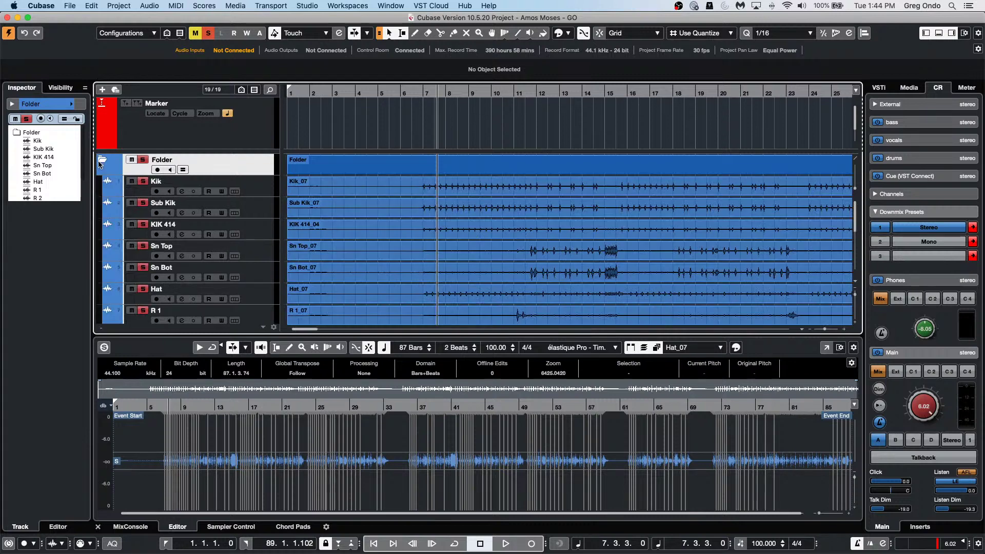
click(185, 171)
click(451, 191)
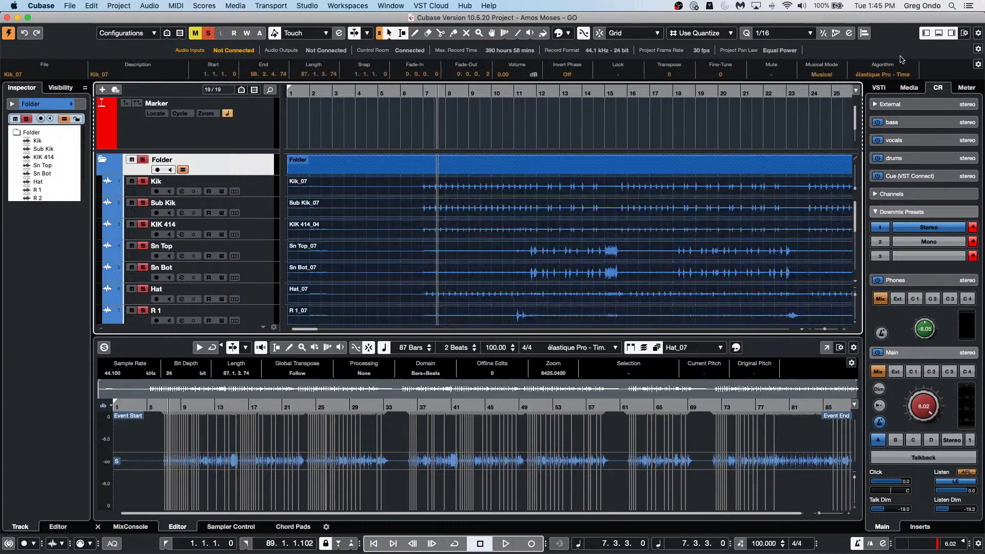
In the Quantize Panel, prioritise Kik with five stars, Sn Top with four and Hat with three, leaving Sub Kik and KIK 414 without priority
click(849, 33)
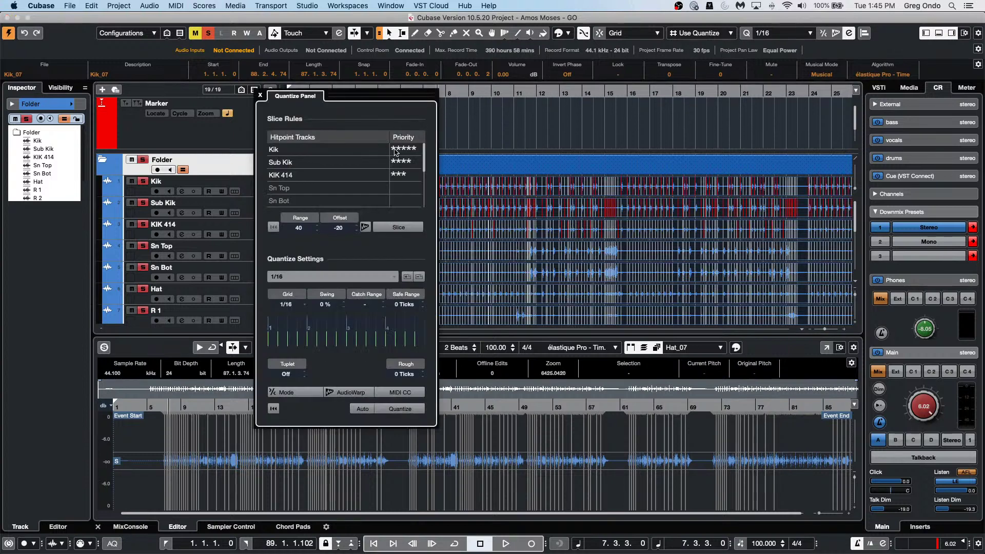
click(406, 163)
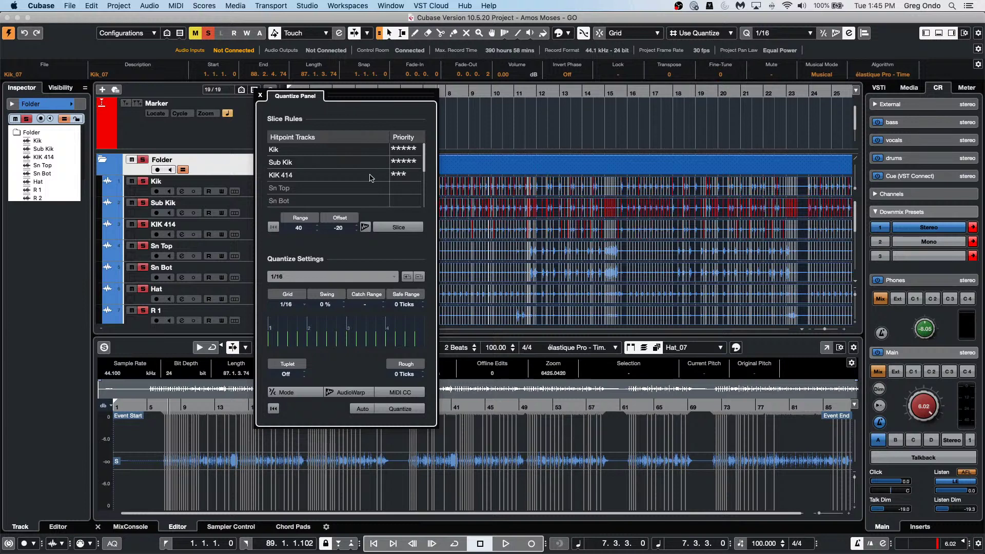
click(388, 165)
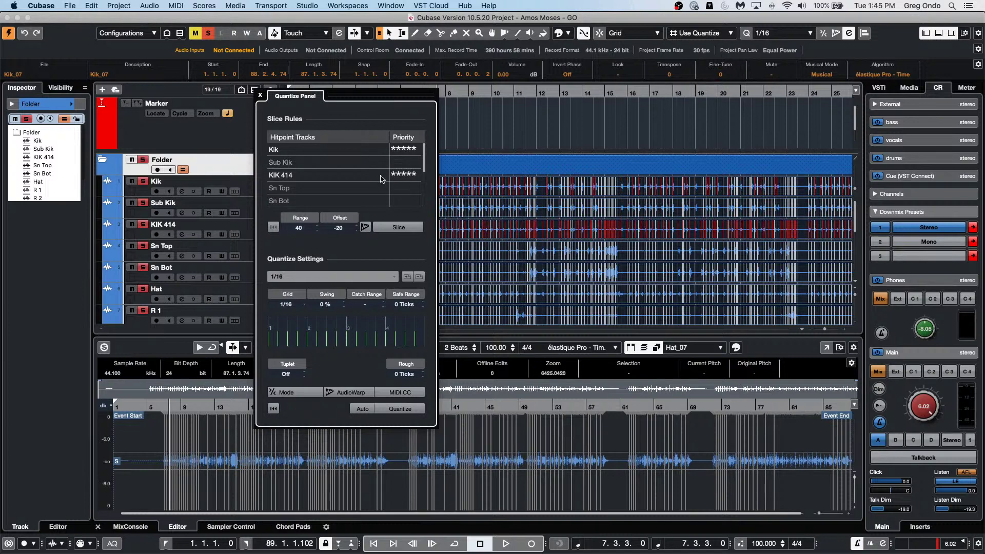
click(389, 175)
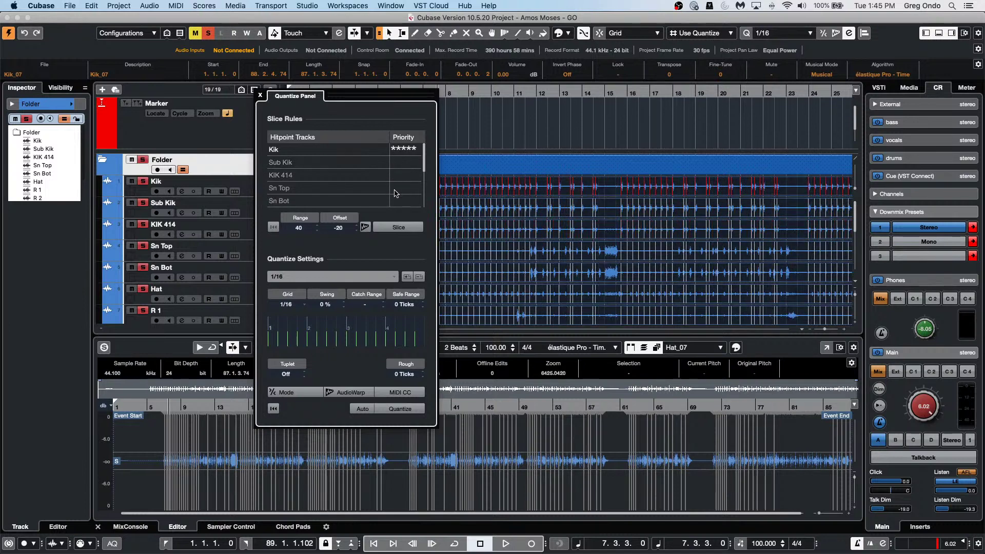
click(404, 190)
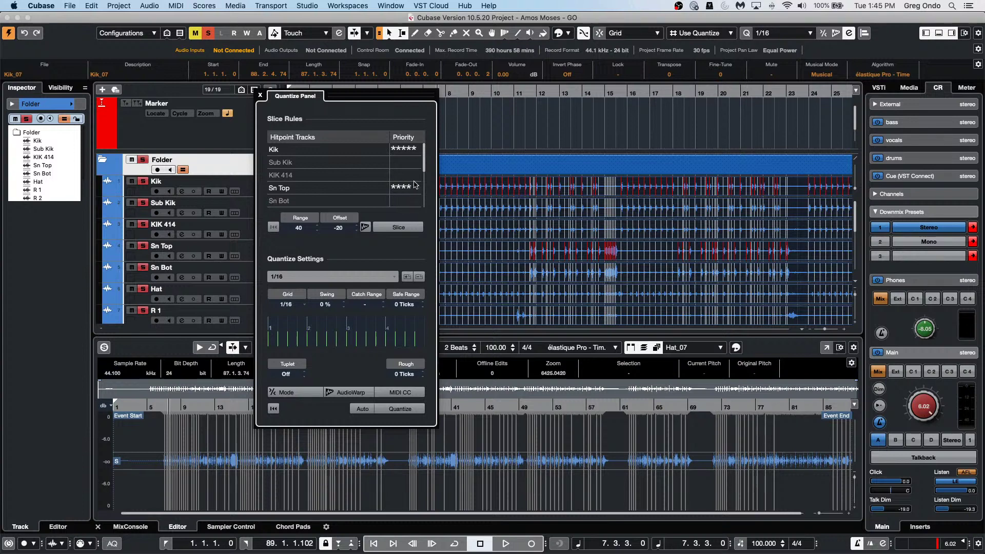
scroll(425, 176, down, 1)
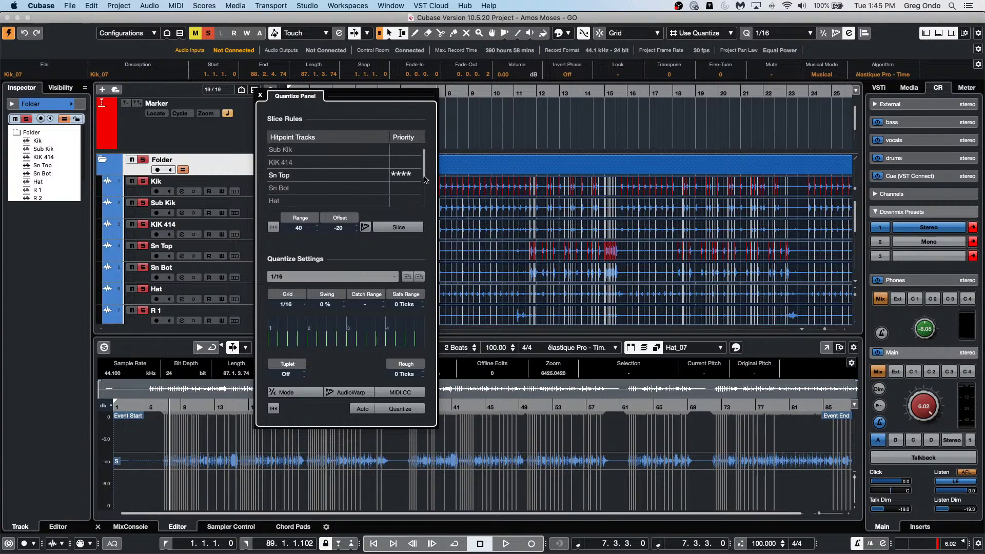
click(402, 204)
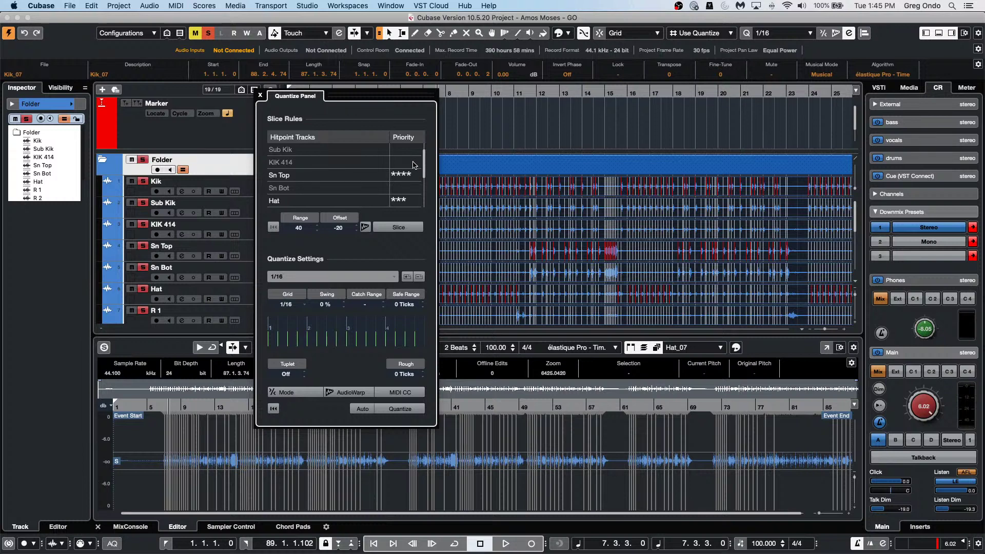
Inspect the slice markers around bars 11 to 16, then slice the grouped drum events with range 40 and offset -20, accepting warp marker removal
drag(378, 95, 472, 109)
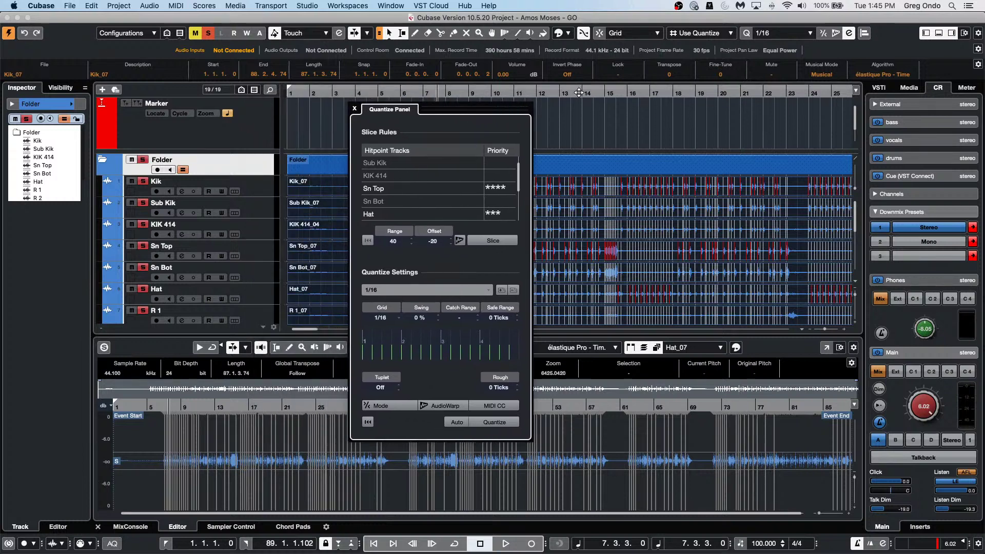
drag(579, 92, 572, 123)
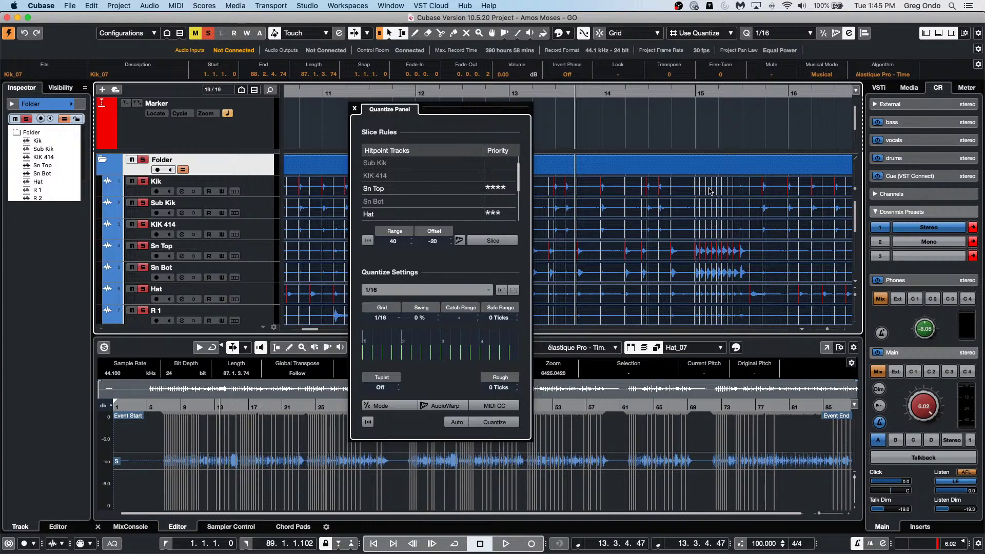
click(503, 241)
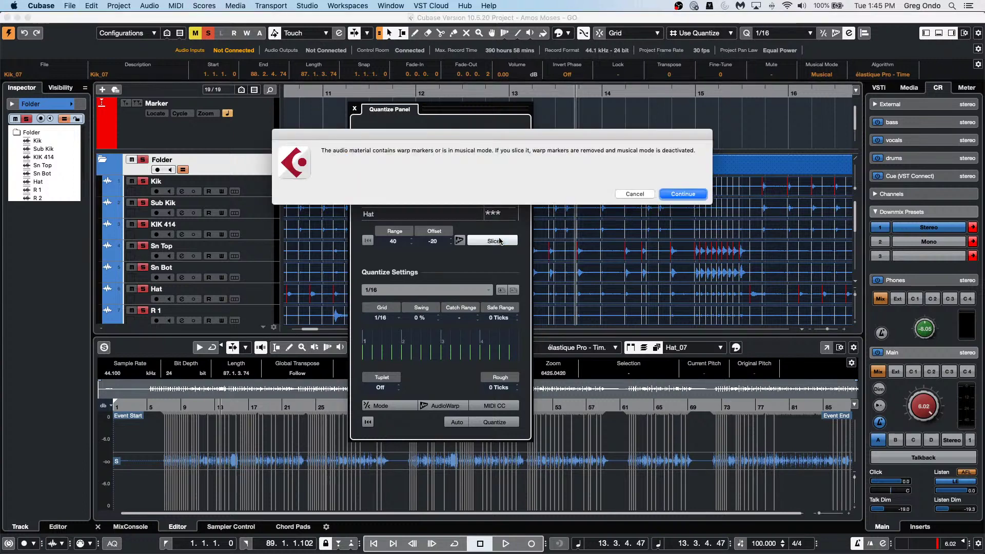
click(684, 194)
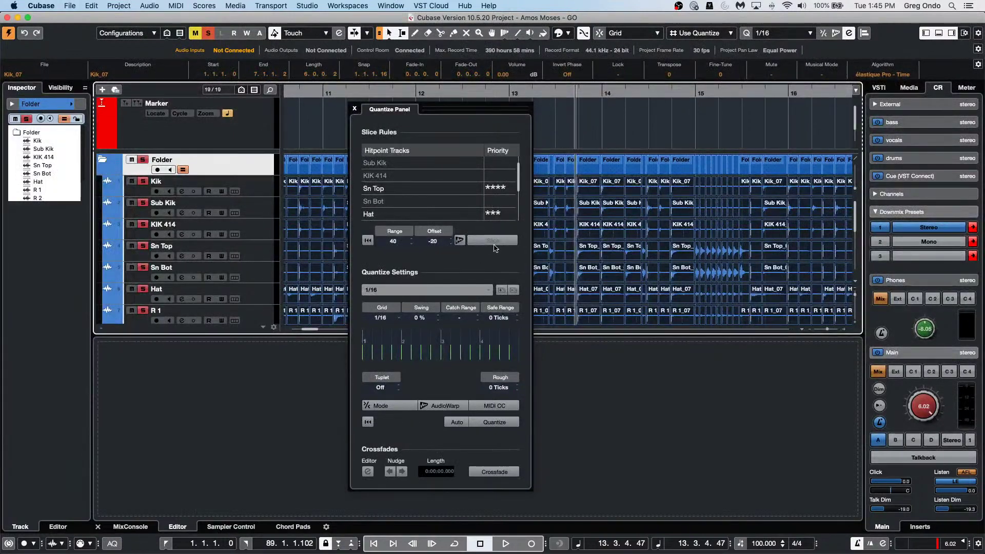
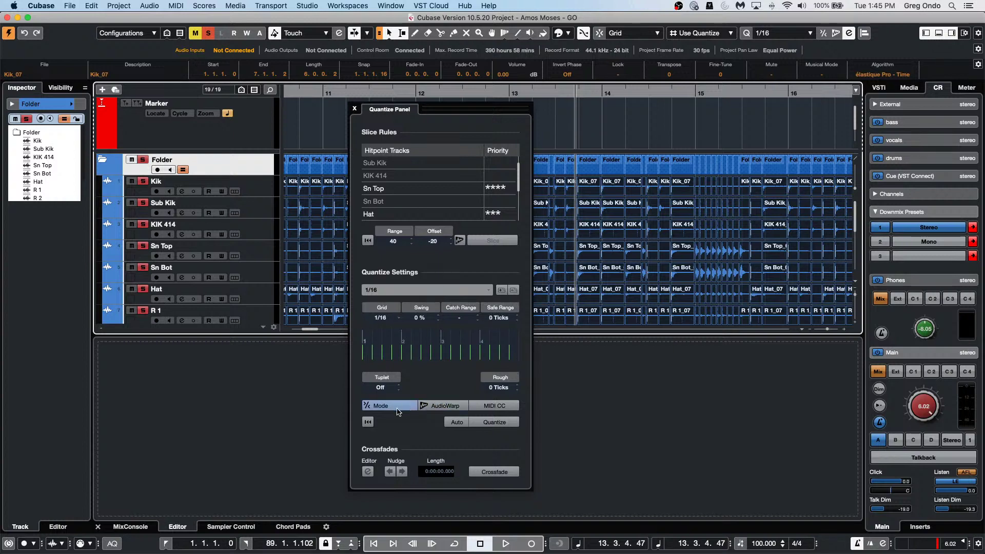
Quantize the sliced drum events to the 1/16 grid, crossfade the slices to close their gaps, and close the Quantize Panel
click(502, 422)
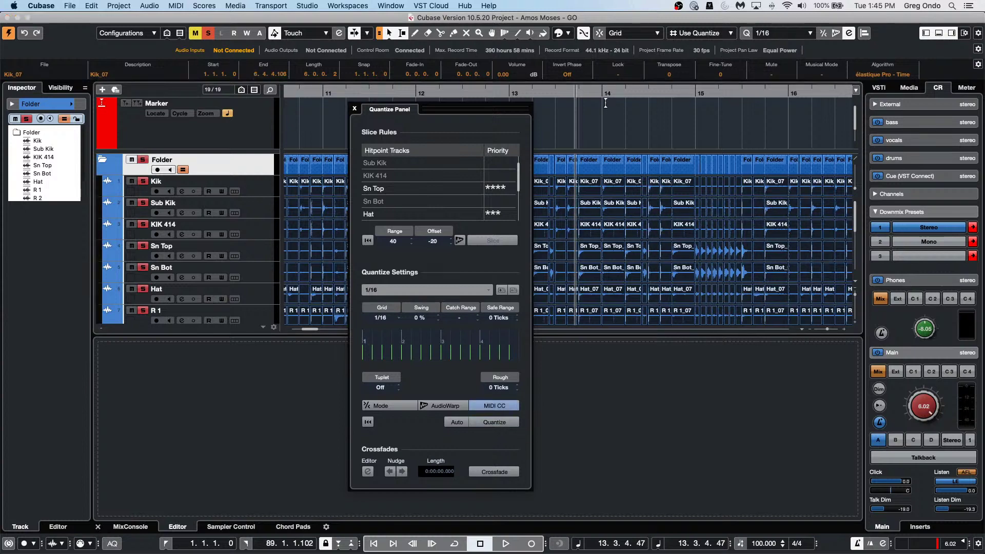
drag(582, 98, 485, 237)
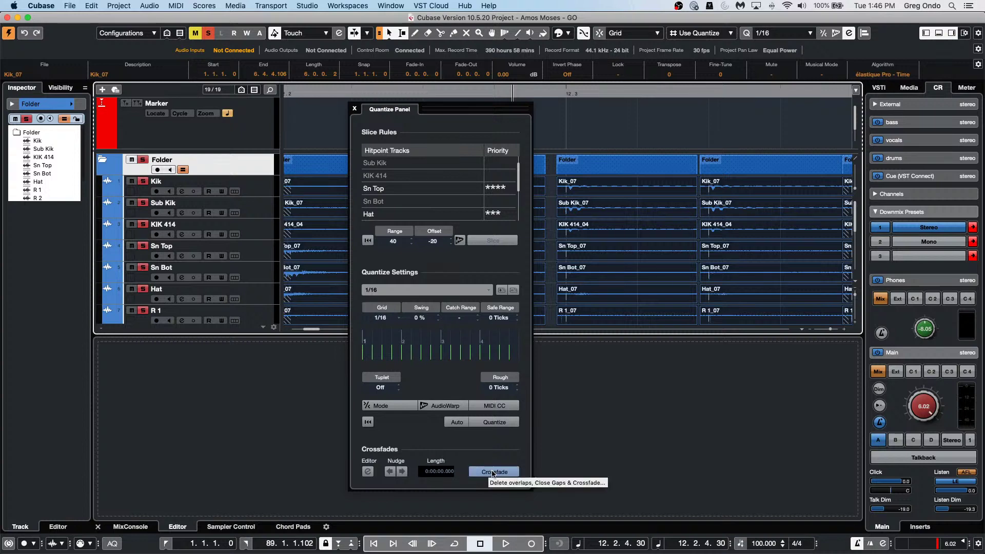
click(493, 473)
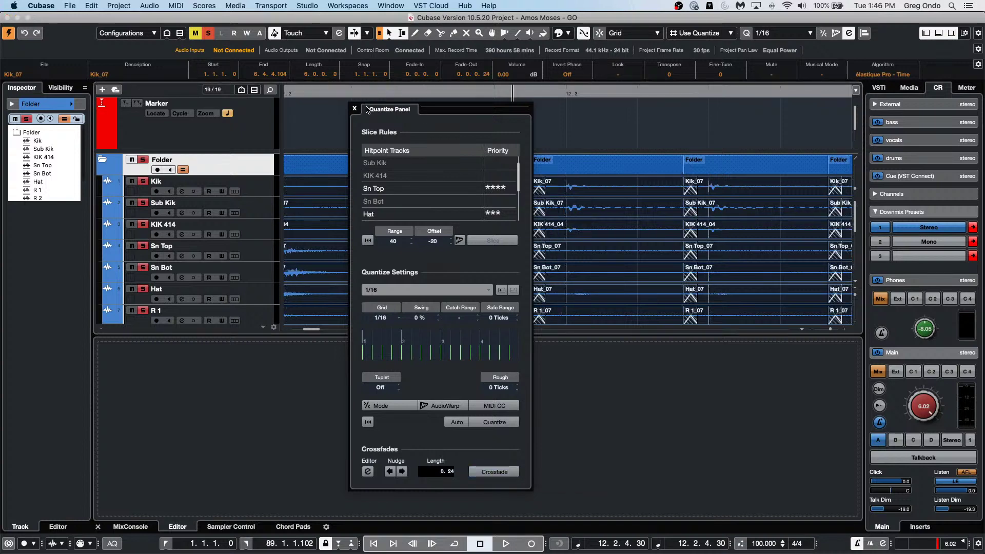
click(354, 110)
Play the quantized, crossfaded drums up to around bar 16 to check the result, and stop playback
drag(361, 94, 287, 51)
key(space)
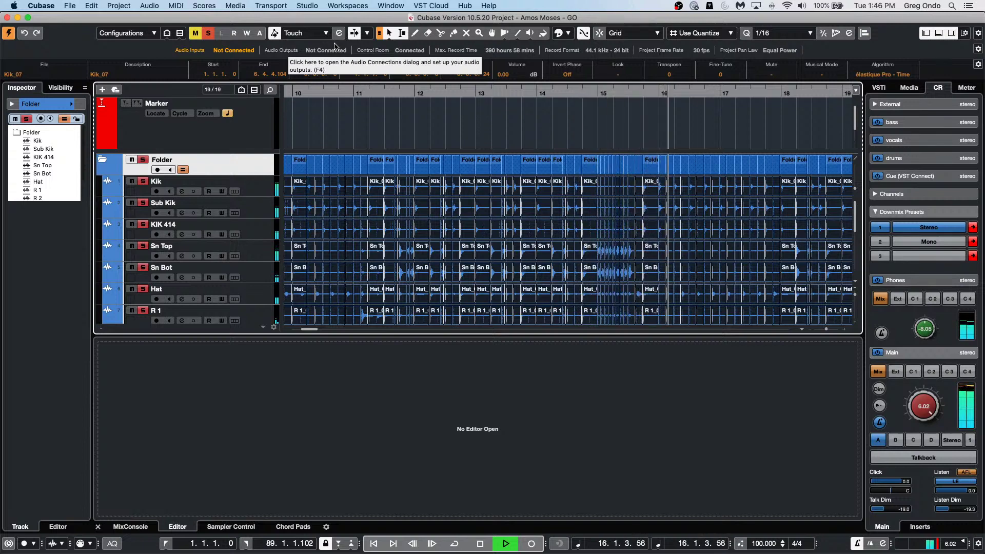
key(space)
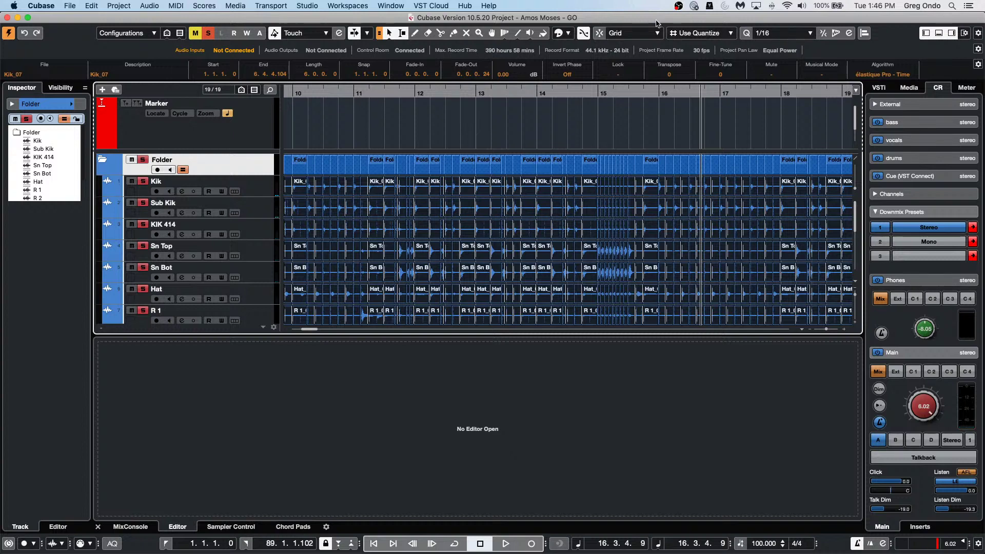
Open the recent project Hit the Road go.cpr and activate it
click(71, 6)
click(70, 5)
click(70, 6)
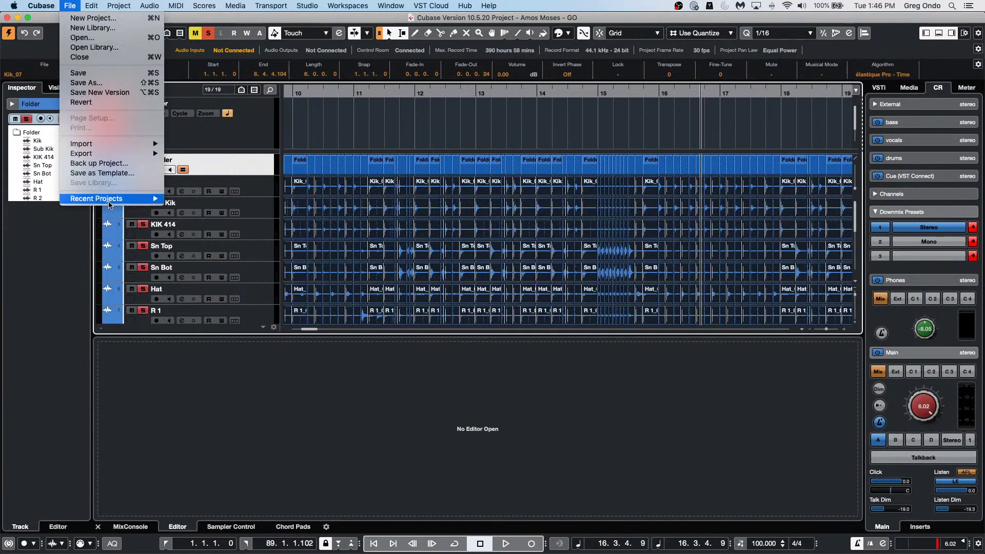
mouse_move(109, 199)
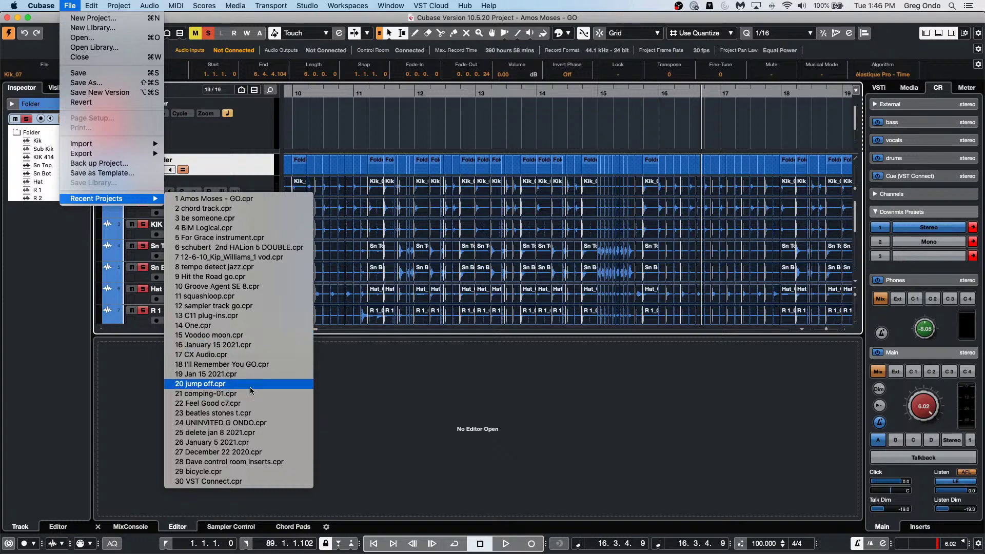
click(255, 276)
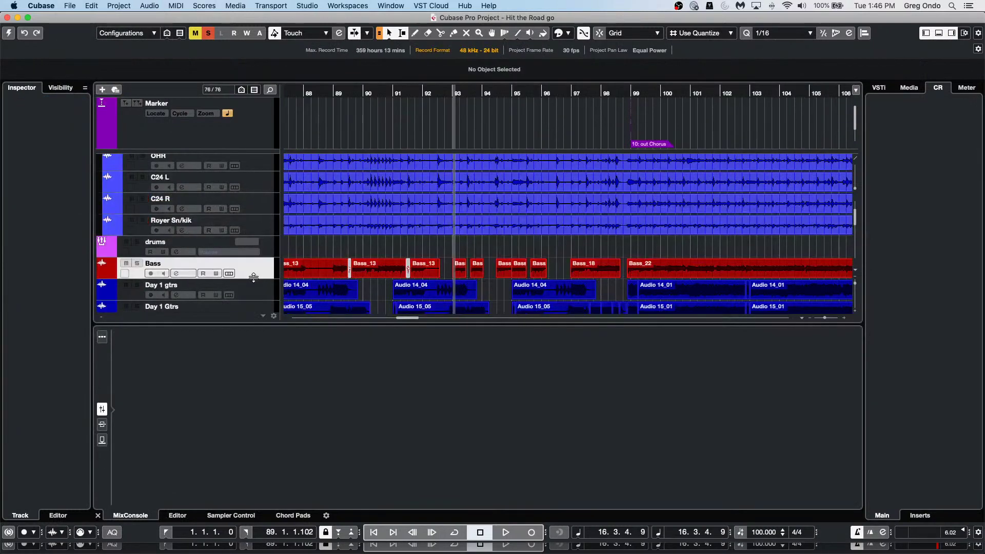
click(7, 33)
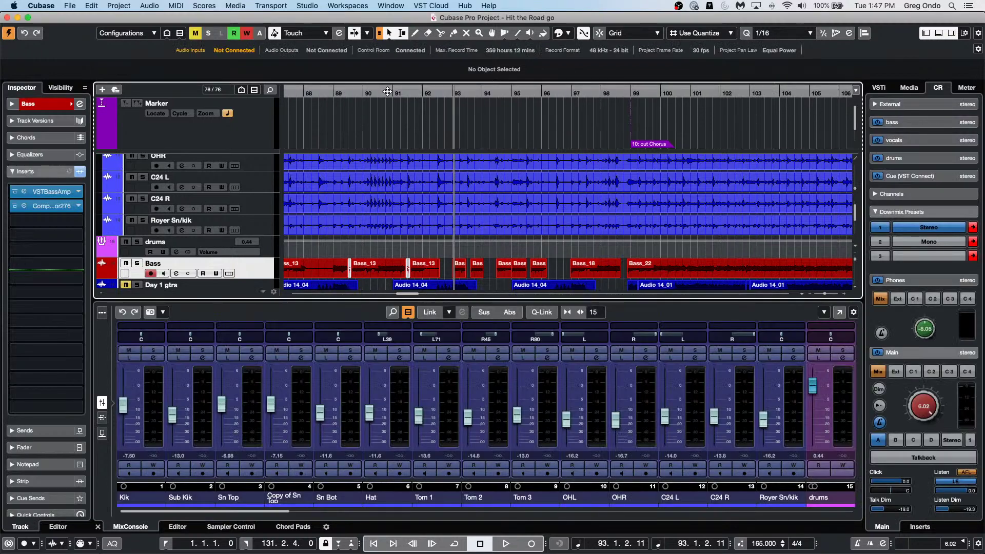
Play from around bar 22 in Vs 1, lower the Control Room main level to -0.70, and solo the Bass track
drag(395, 92, 364, 33)
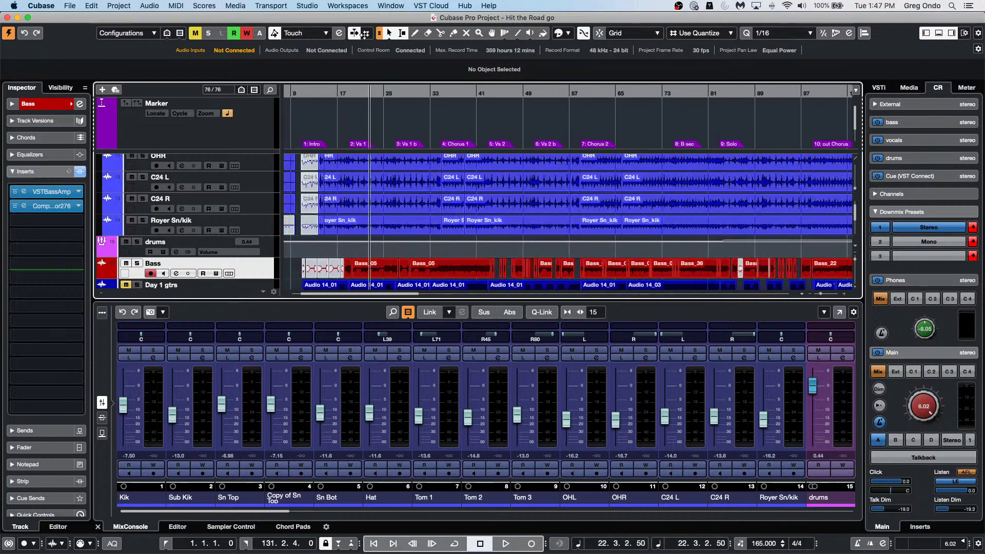
scroll(422, 226, down, 2)
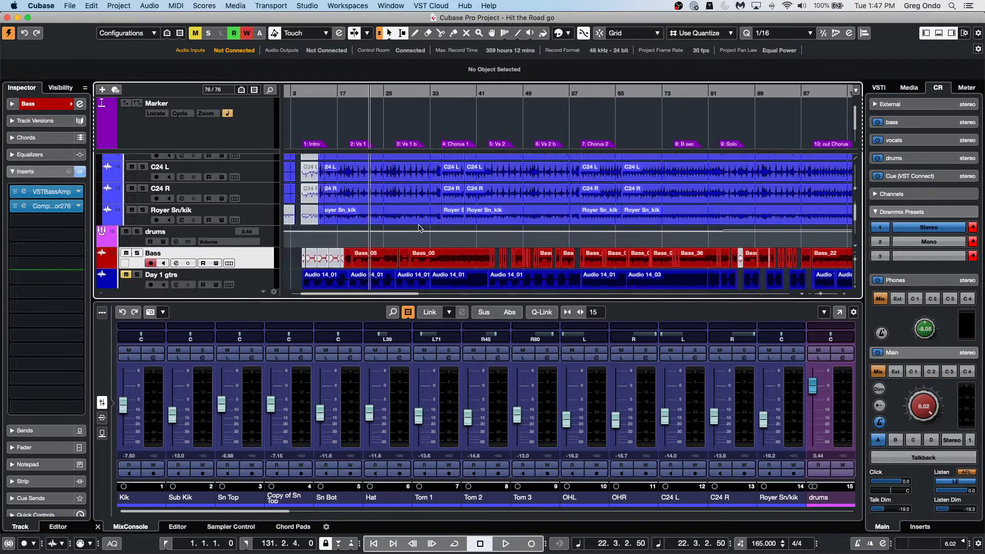
scroll(422, 222, down, 2)
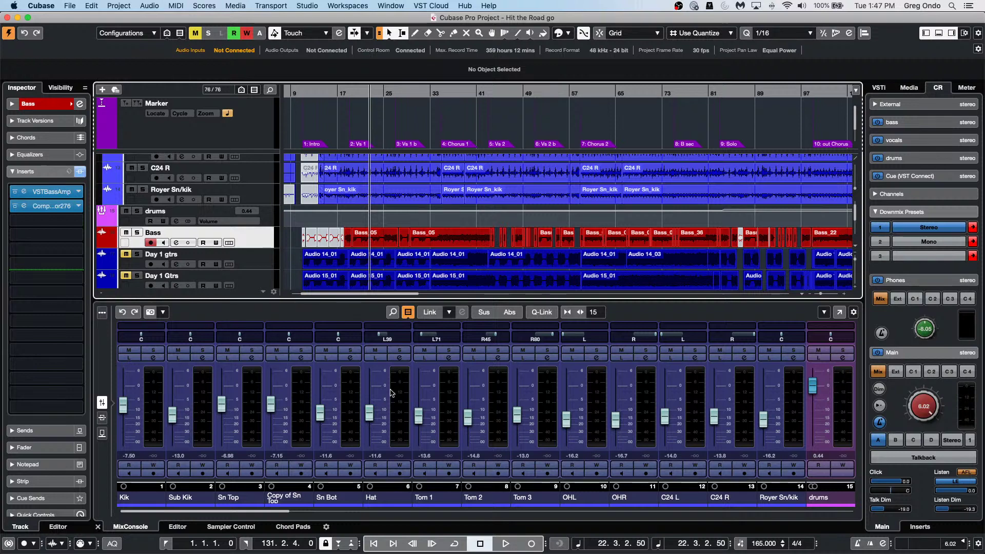
click(505, 544)
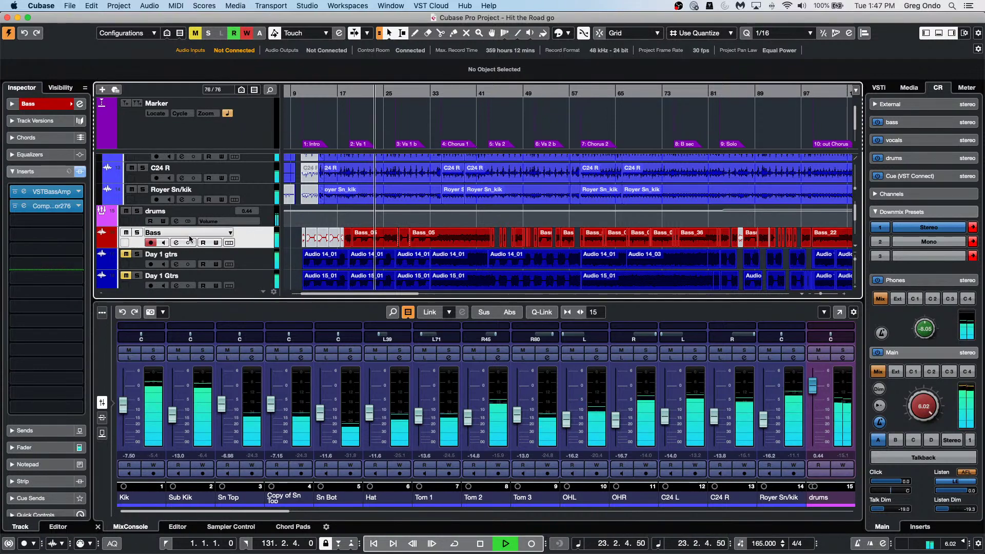
drag(923, 406, 910, 435)
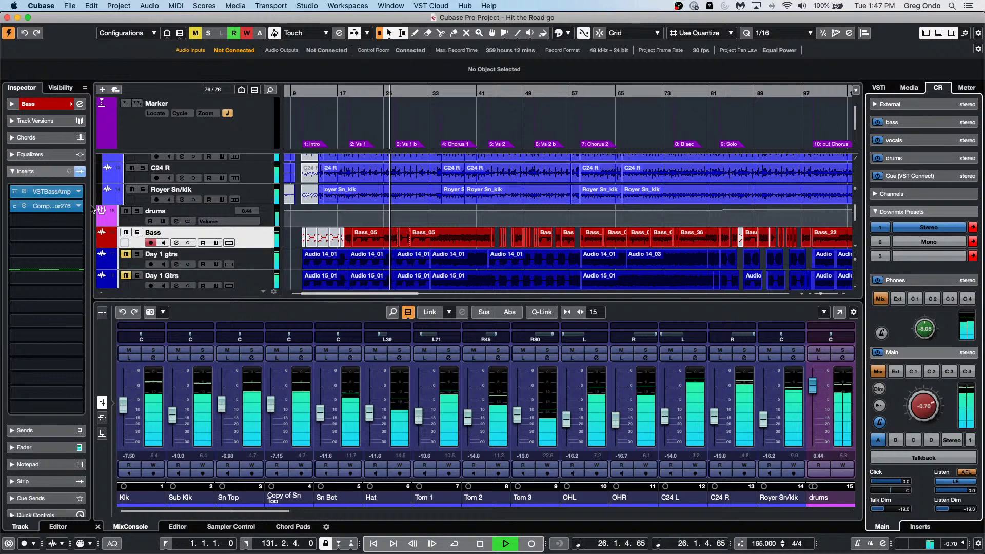
key(s)
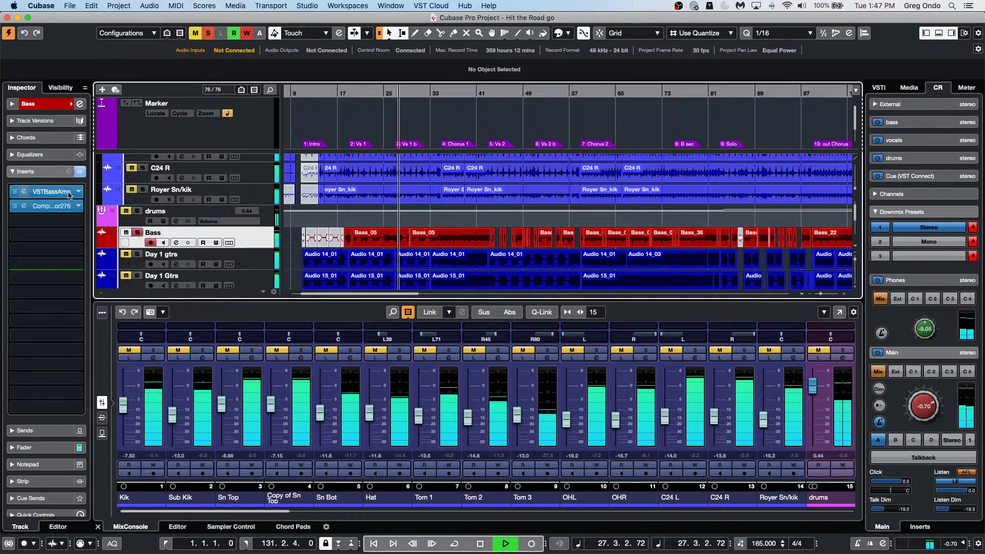
Examine the Bass track's VST Bass Amp pages from amplifiers to configuration, trying Green T before selecting Valve Amp, and close the plug-in
click(51, 192)
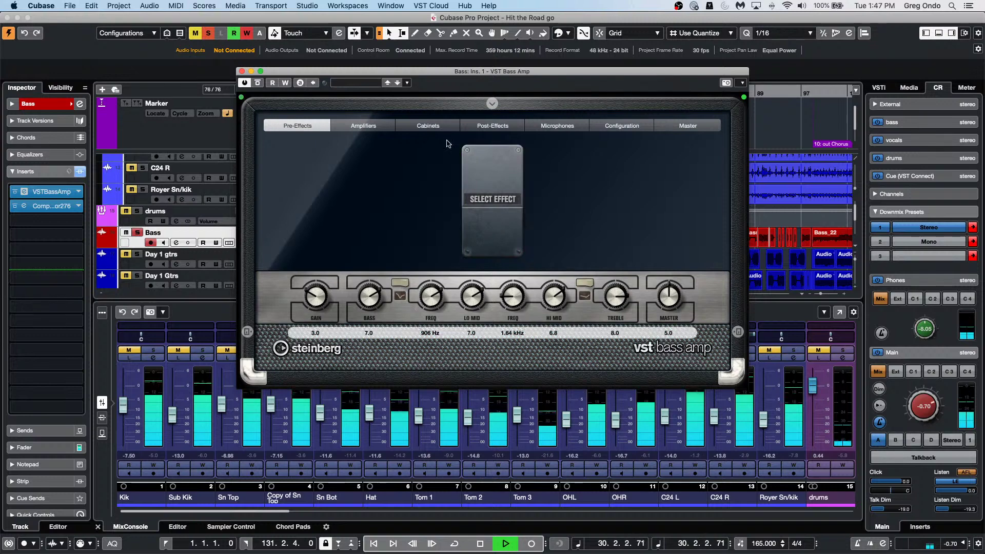
click(363, 125)
click(617, 174)
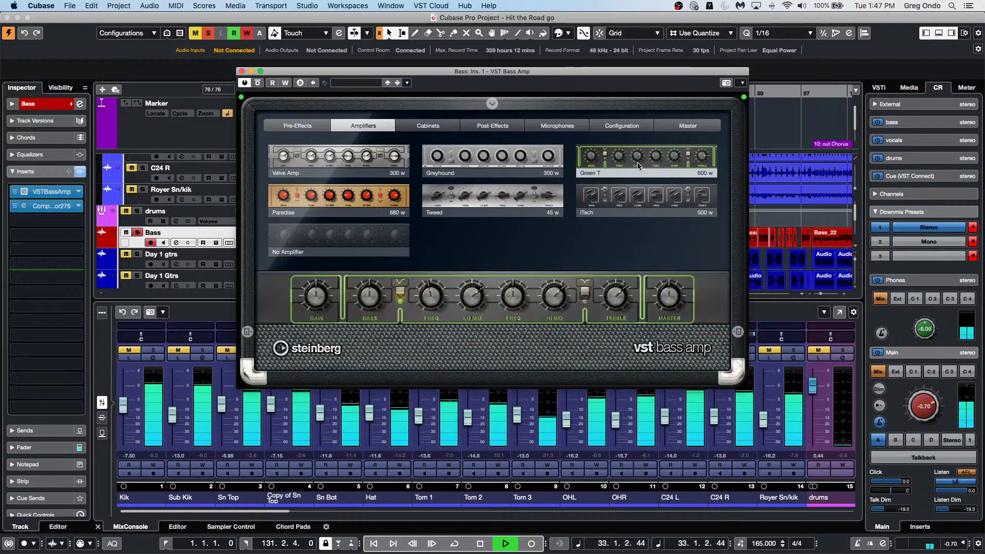
click(332, 160)
click(439, 126)
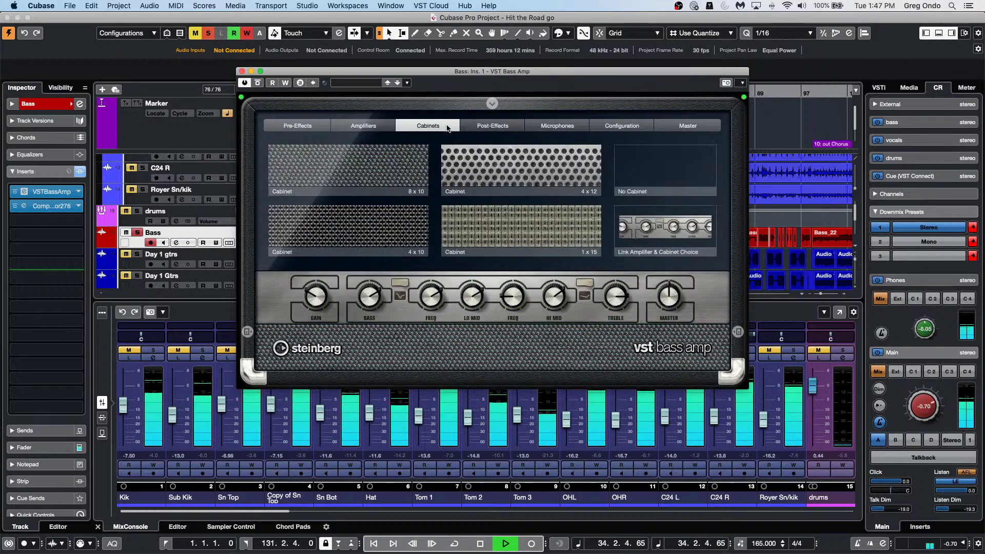
click(492, 126)
click(568, 128)
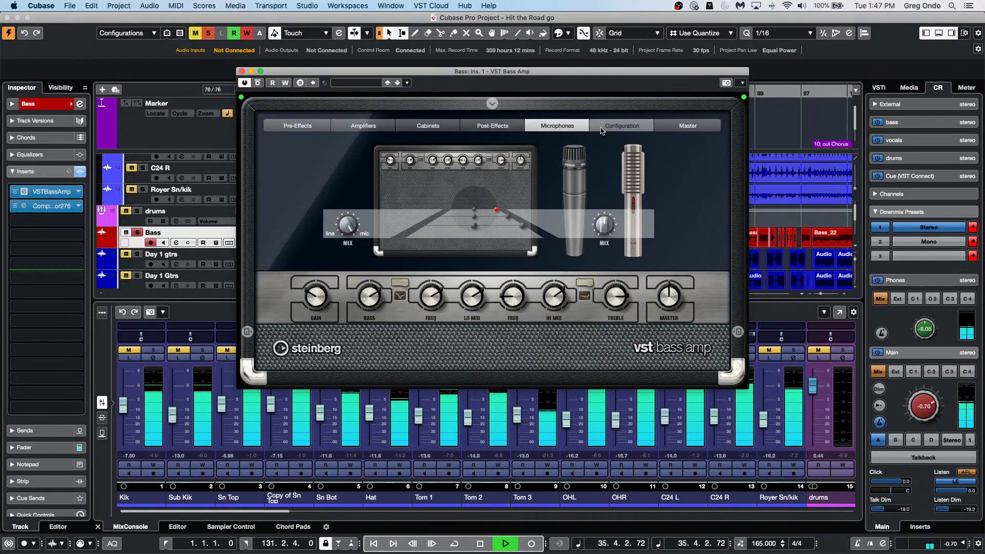
click(619, 128)
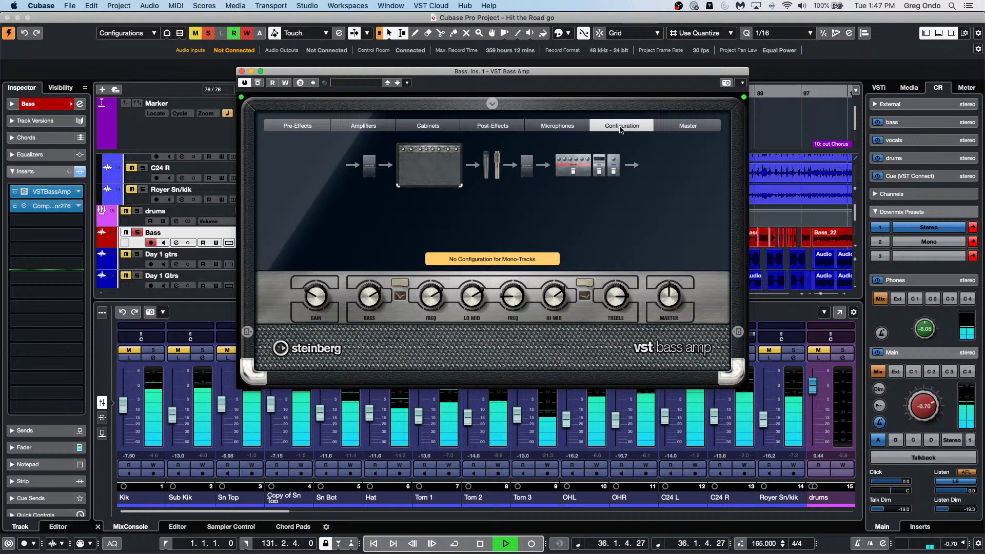
click(242, 71)
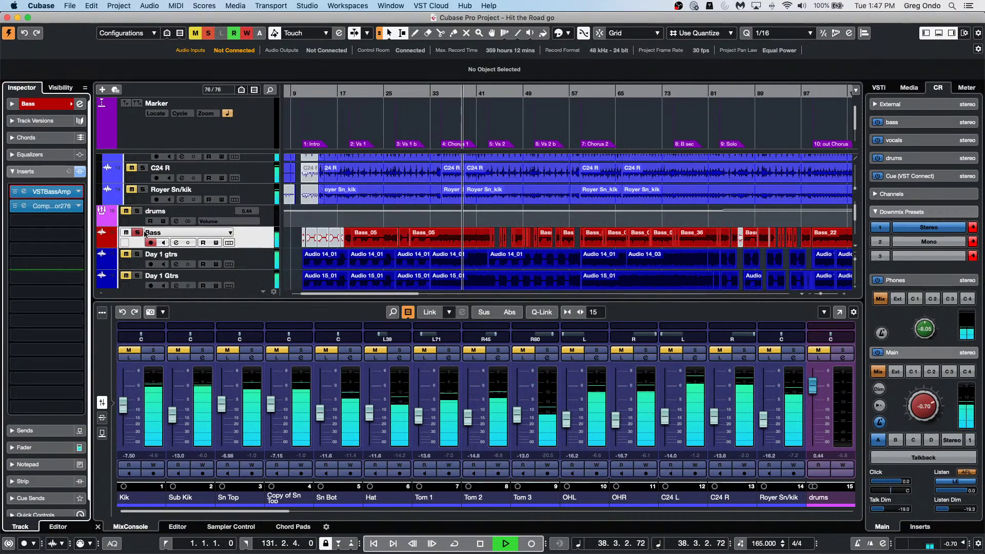
Unsolo the bass and open VST Amp Rack for Ryth gtr L DI and Ryth Gtr R di, arranging both plug-in windows in view
scroll(280, 209, down, 4)
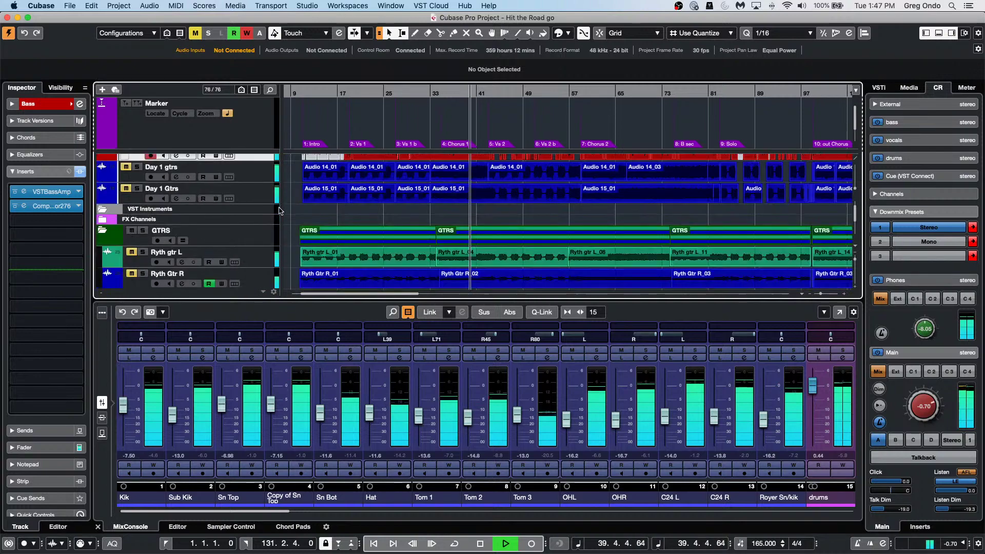
scroll(280, 208, down, 4)
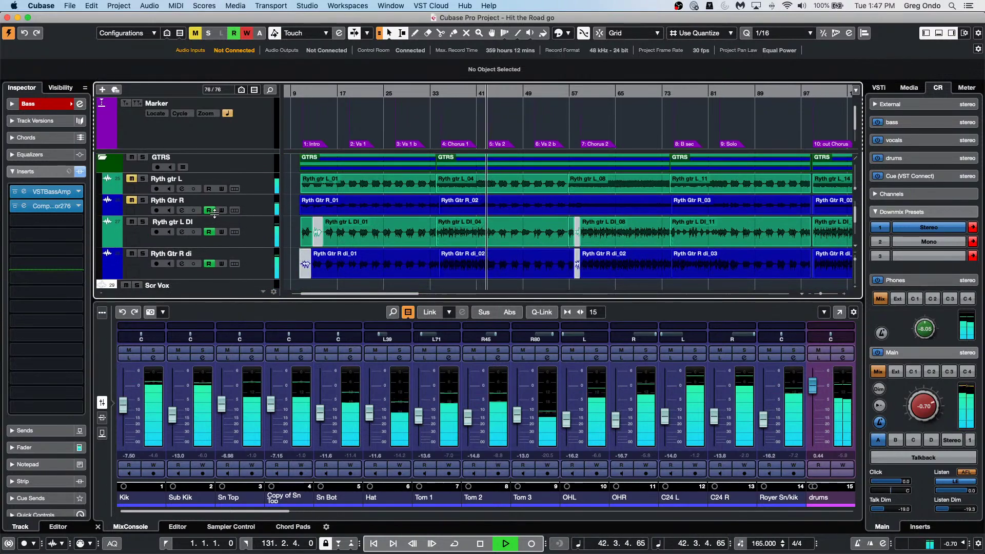
click(259, 236)
click(46, 220)
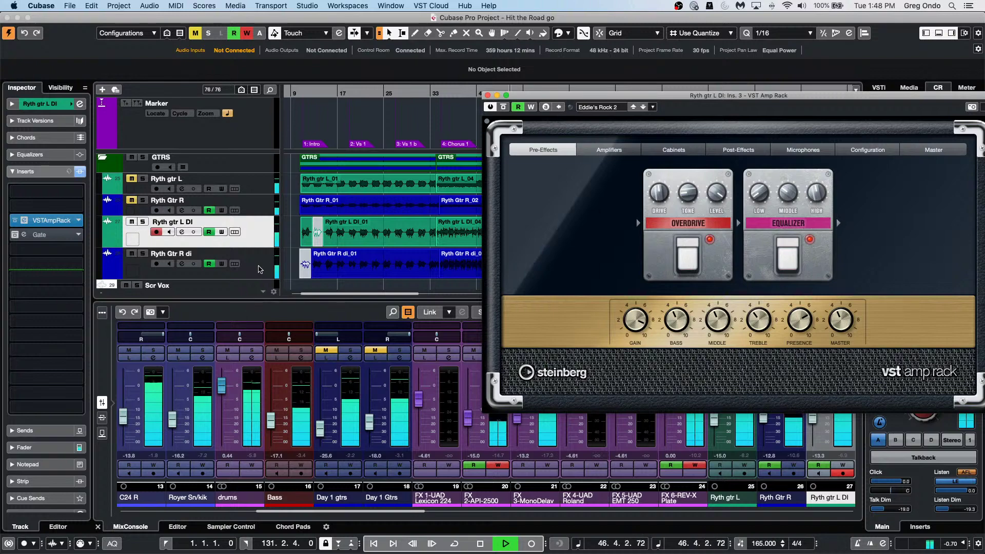
click(259, 269)
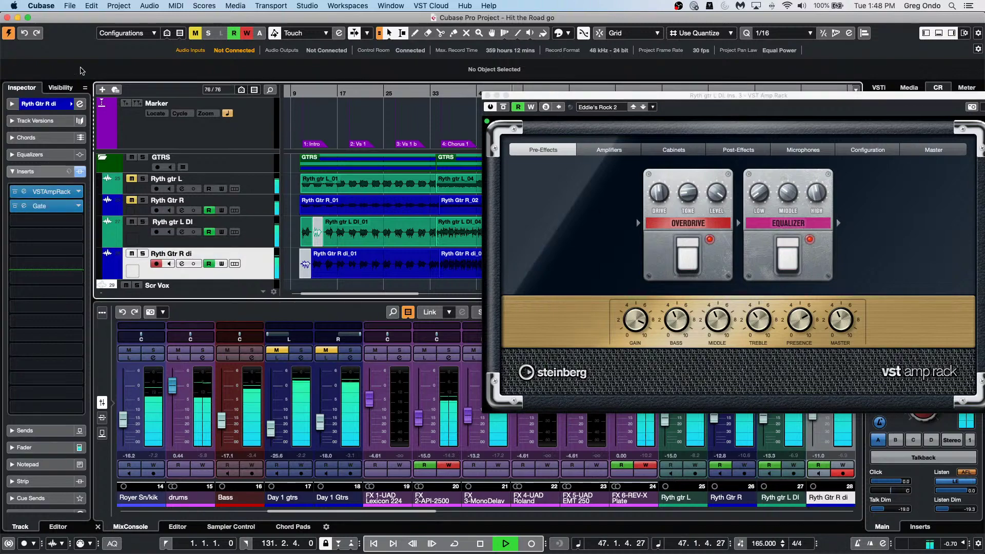
click(54, 193)
drag(498, 147, 395, 175)
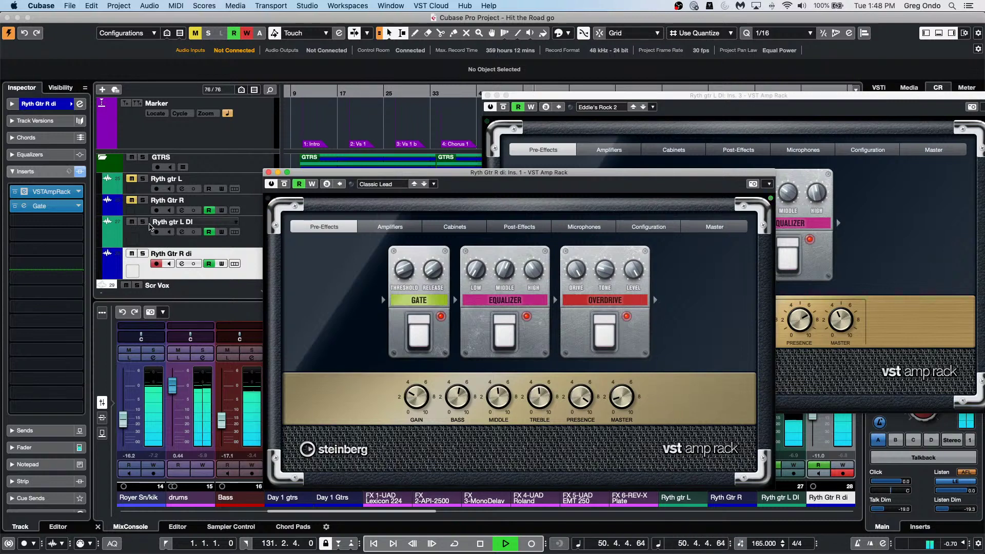
Solo both DI rhythm guitars, compare them with their VST Amp Racks bypassed and active, and clear the solos
click(144, 222)
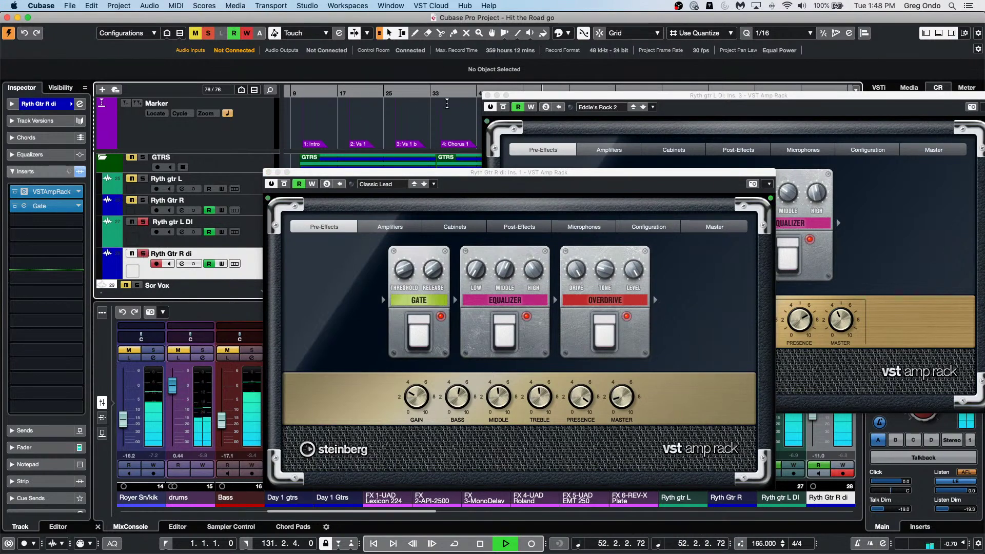
click(284, 184)
click(501, 109)
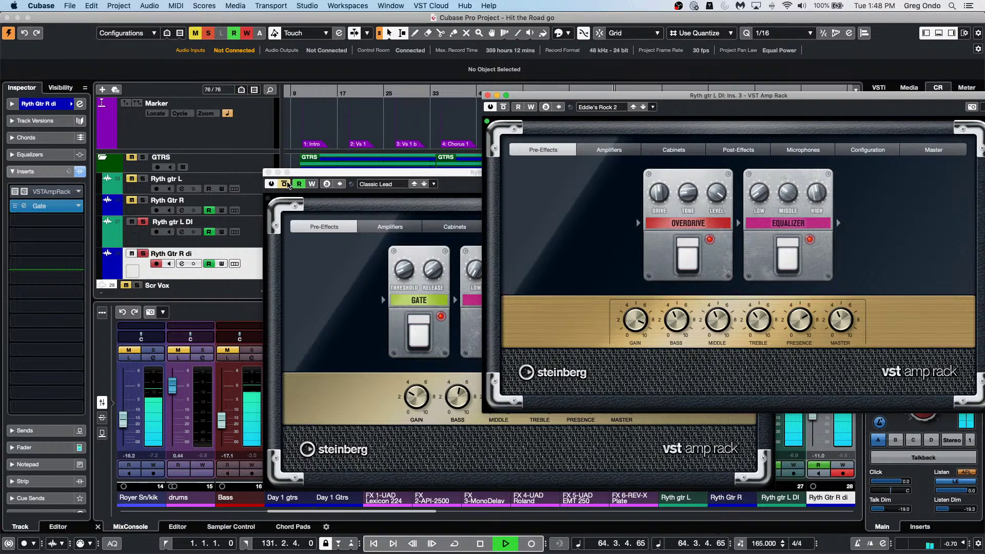
click(284, 190)
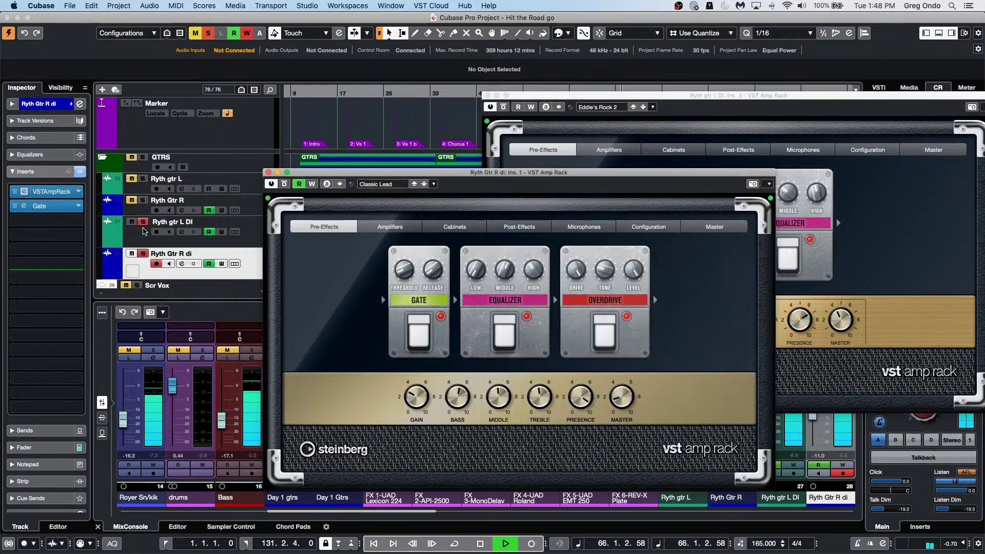
click(207, 32)
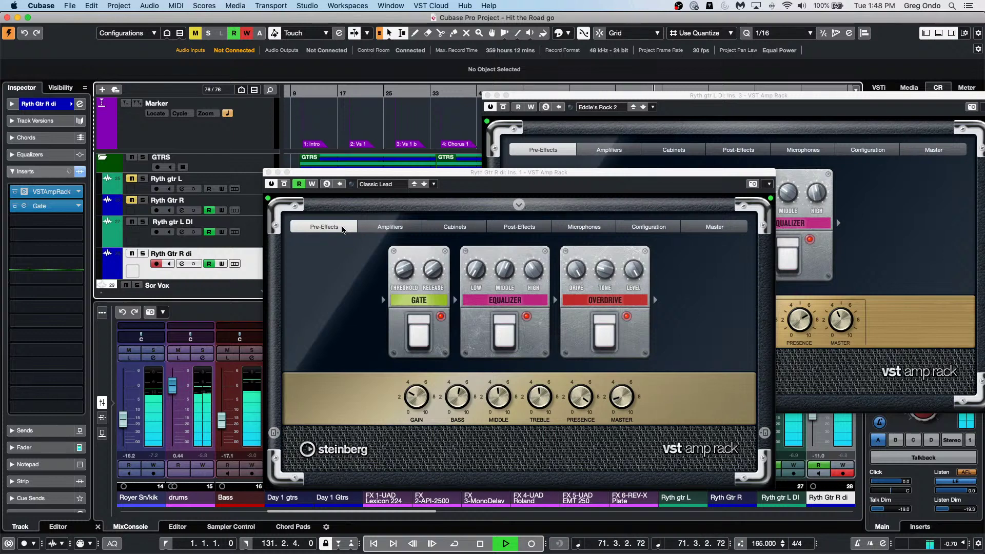
Compare the full mix with VST Amp Rack bypassed and re-enabled on both DI rhythm guitars
click(300, 173)
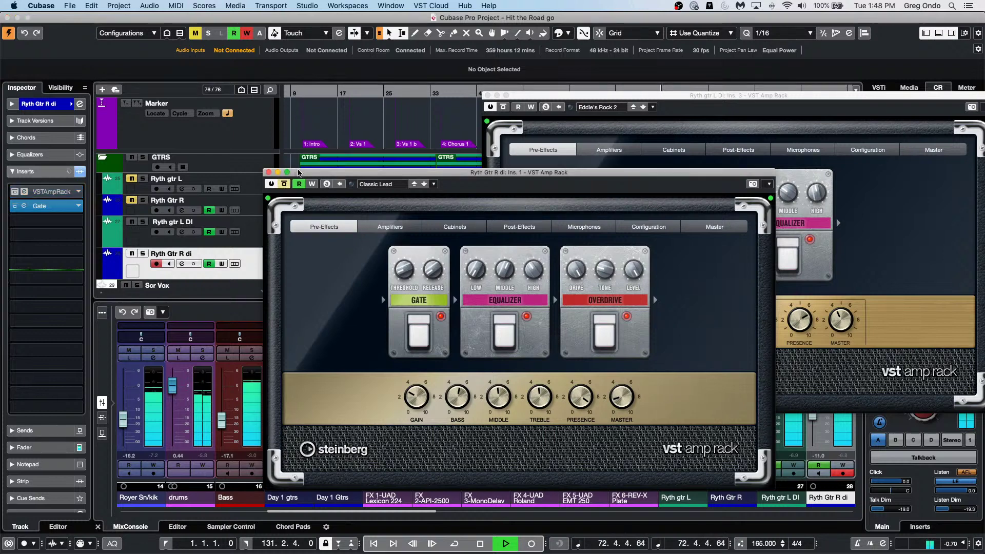
click(506, 106)
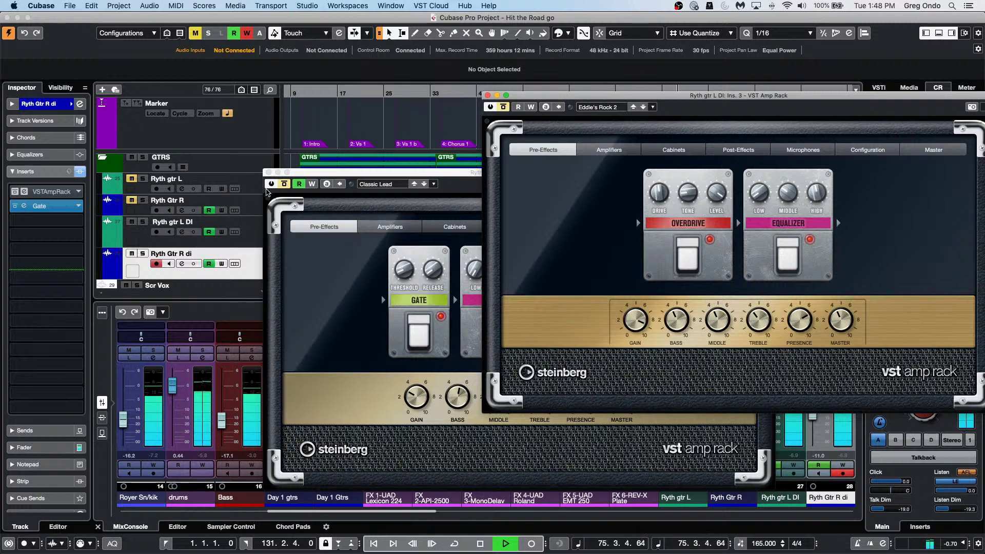
click(290, 185)
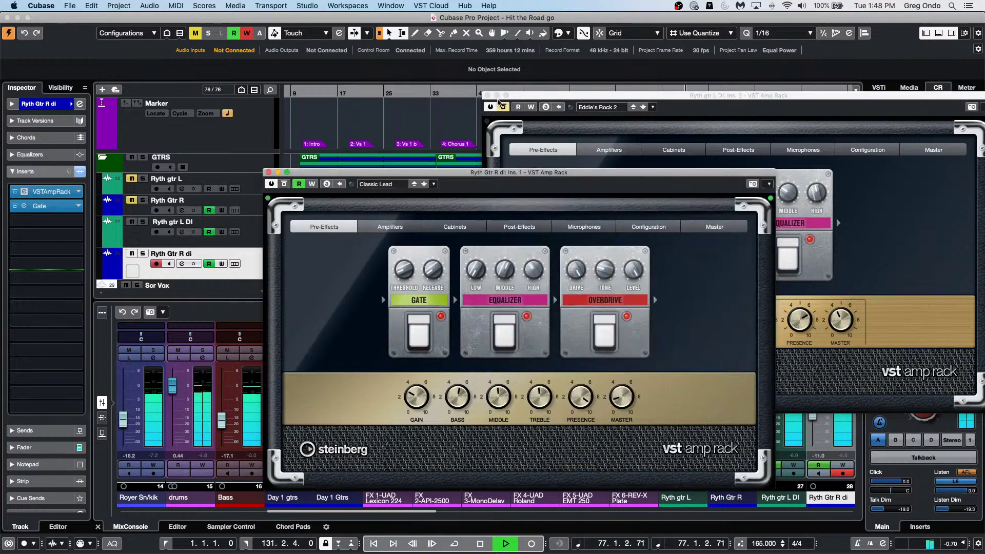
click(498, 101)
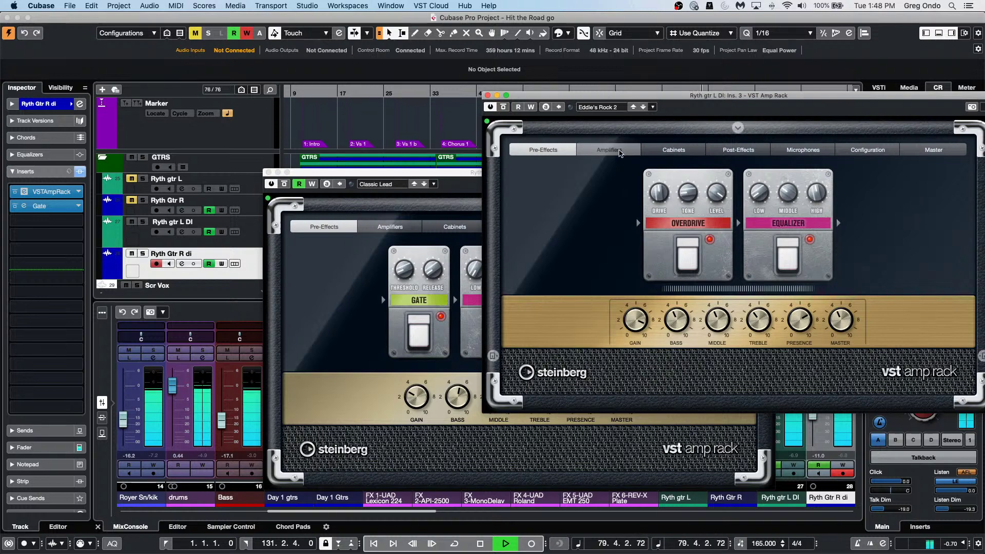
Examine the Ryth gtr L DI VST Amp Rack pages from amplifiers to master, stop playback, and close both amp plug-in windows
click(622, 152)
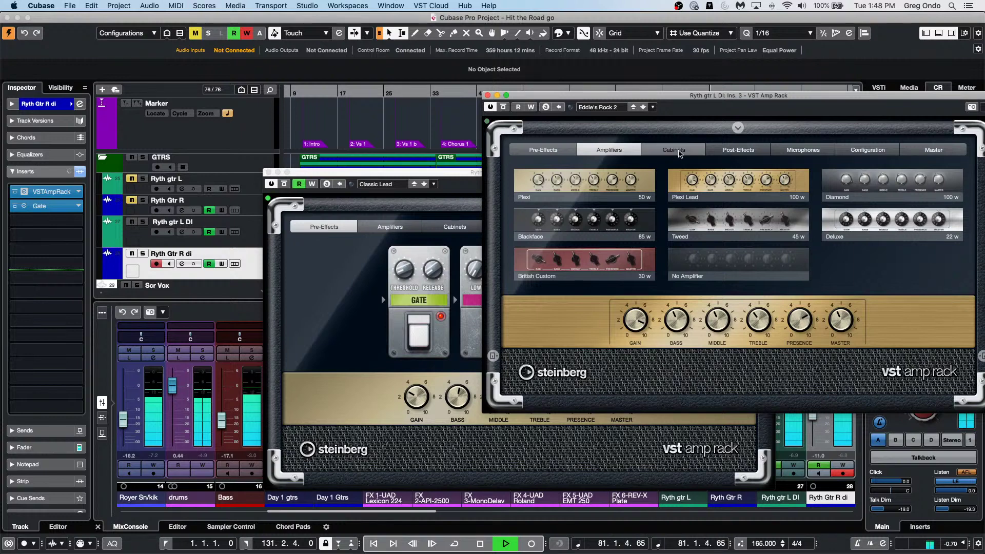
click(677, 149)
click(721, 154)
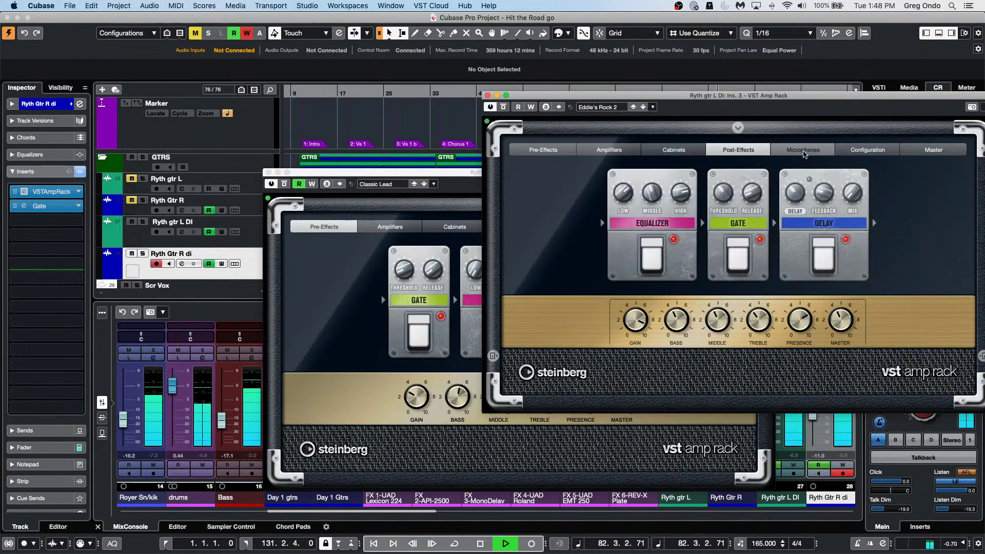
click(803, 151)
click(861, 154)
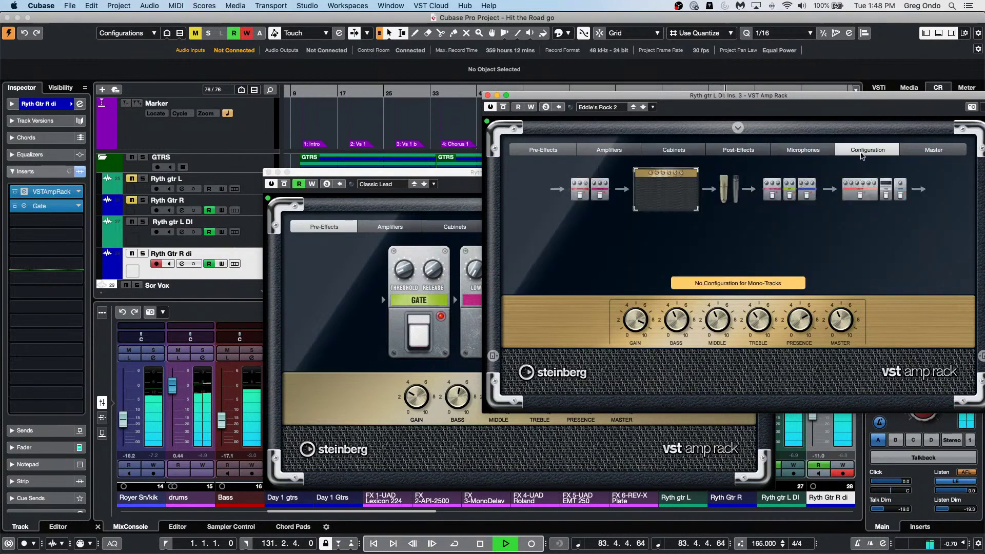
click(919, 151)
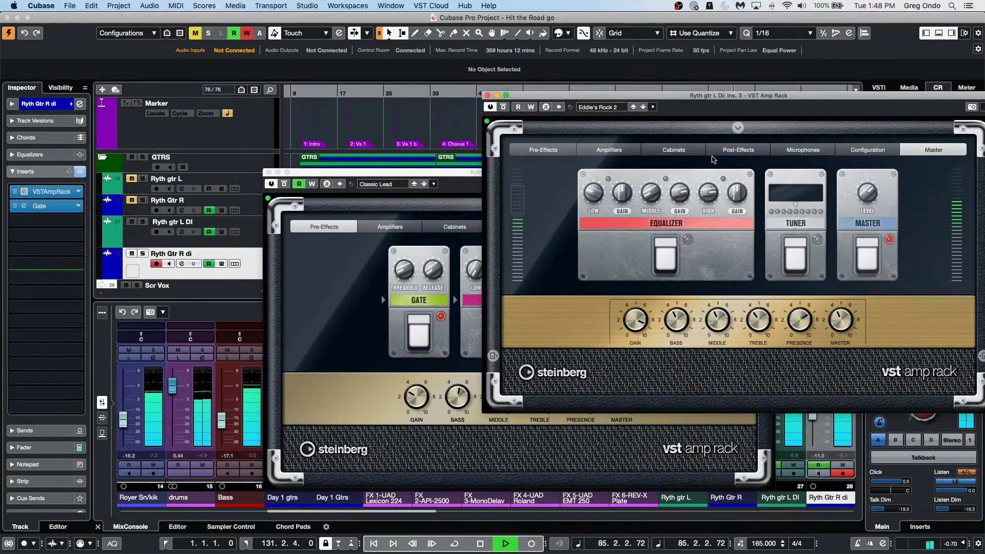
key(space)
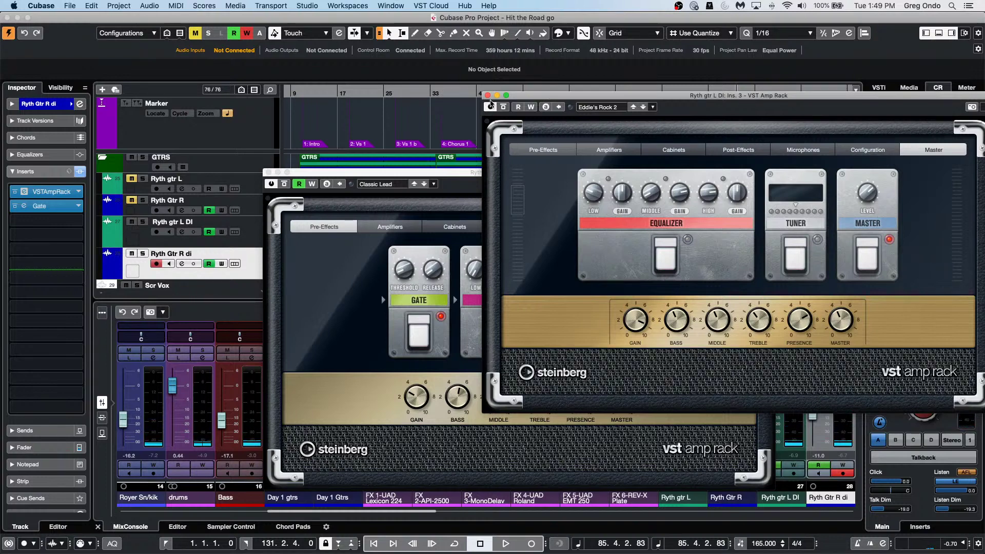
click(488, 96)
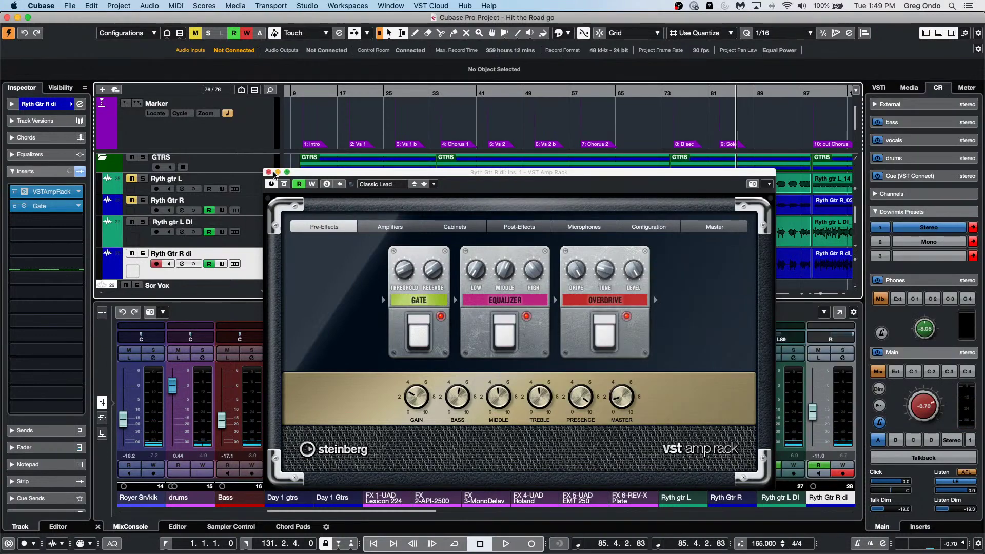
click(268, 172)
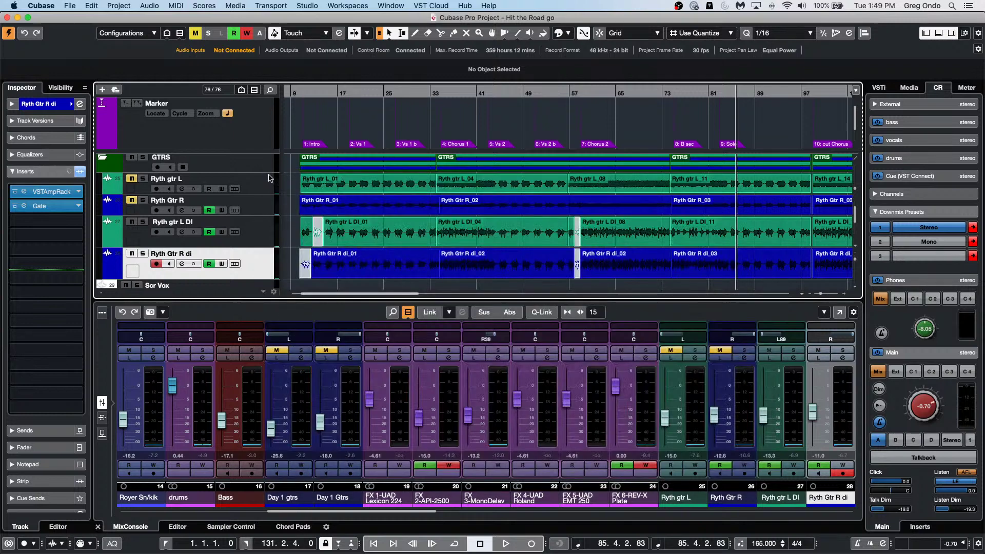
Open the recent project C11 plug-ins.cpr and activate it
click(71, 6)
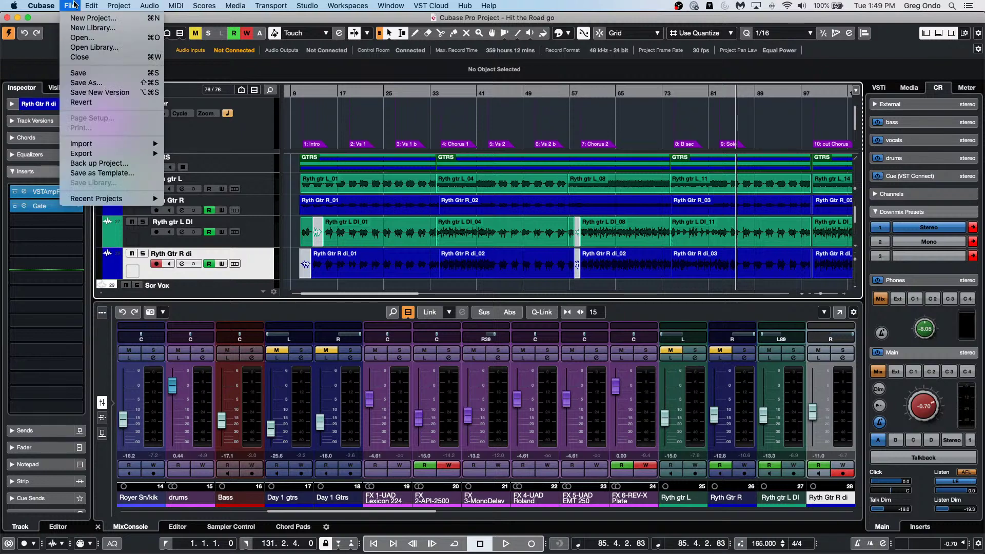
mouse_move(122, 203)
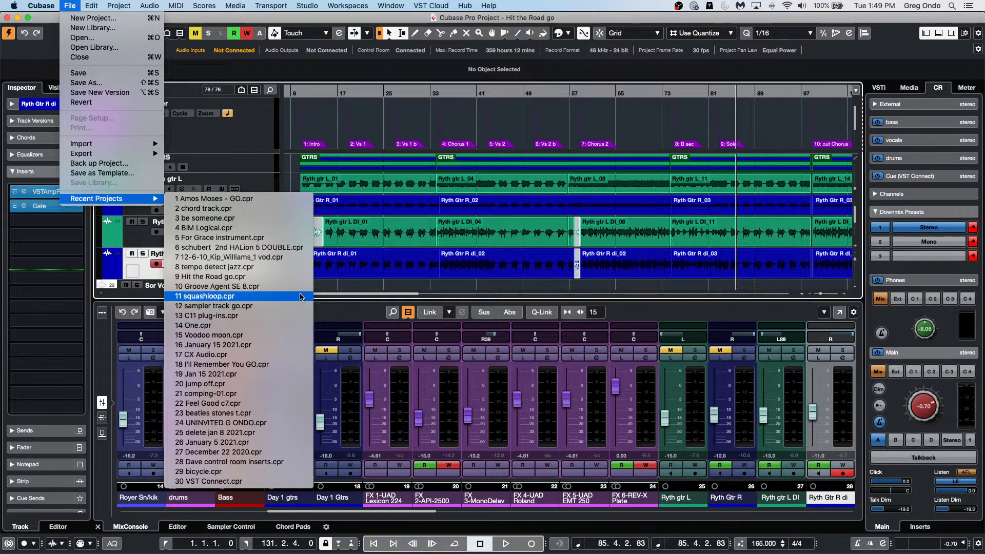
click(285, 316)
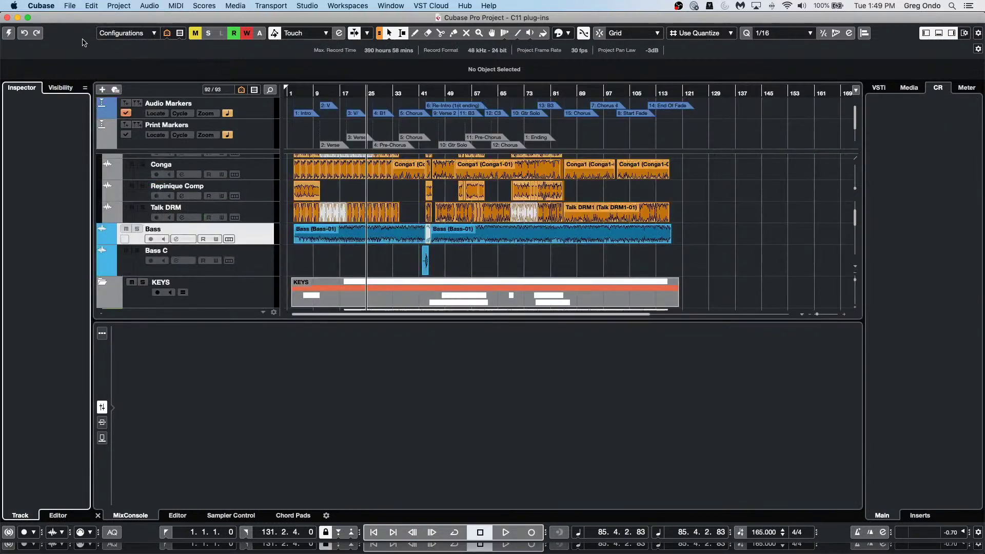
click(8, 34)
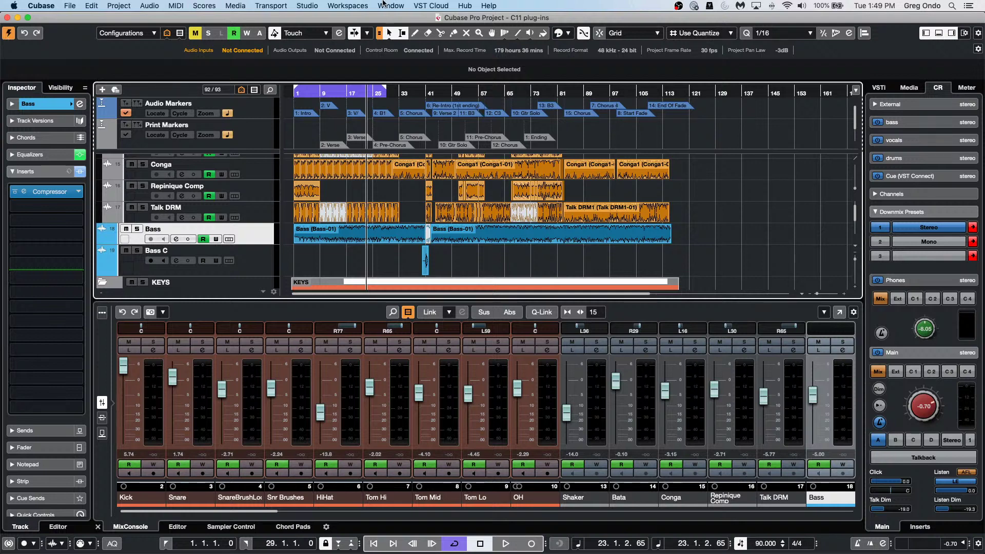
Play the song from about bar 6 in the intro and raise the Control Room main level to -0.39
click(318, 94)
click(290, 94)
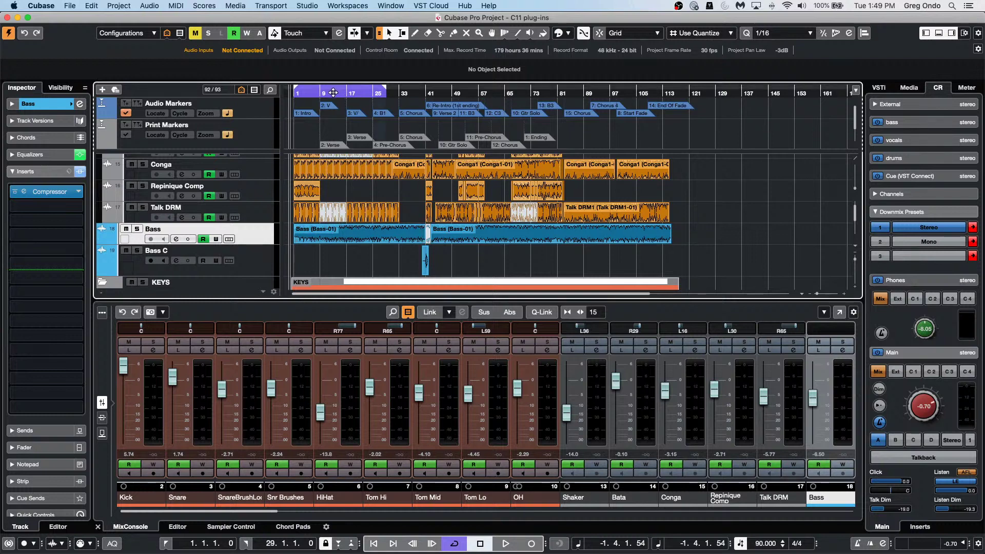
click(311, 94)
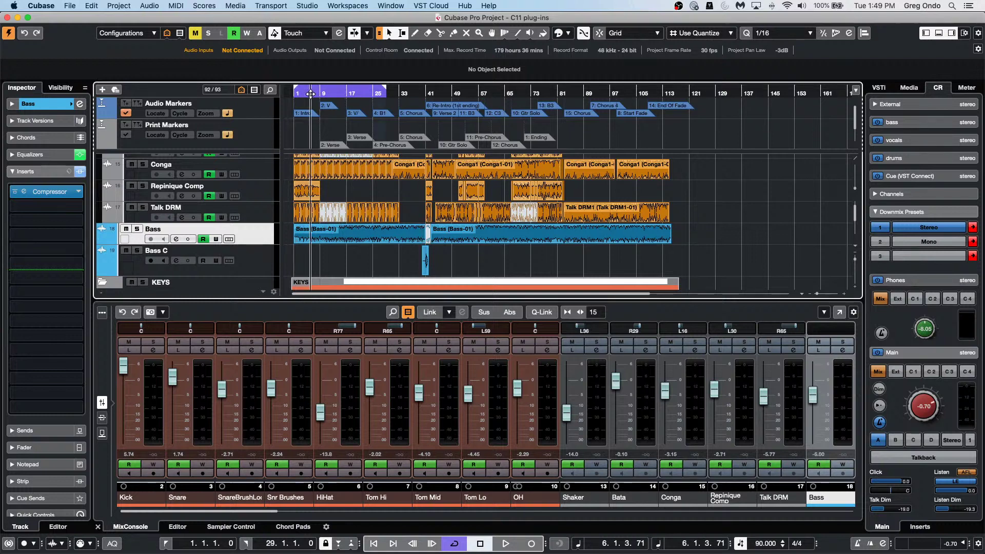
key(space)
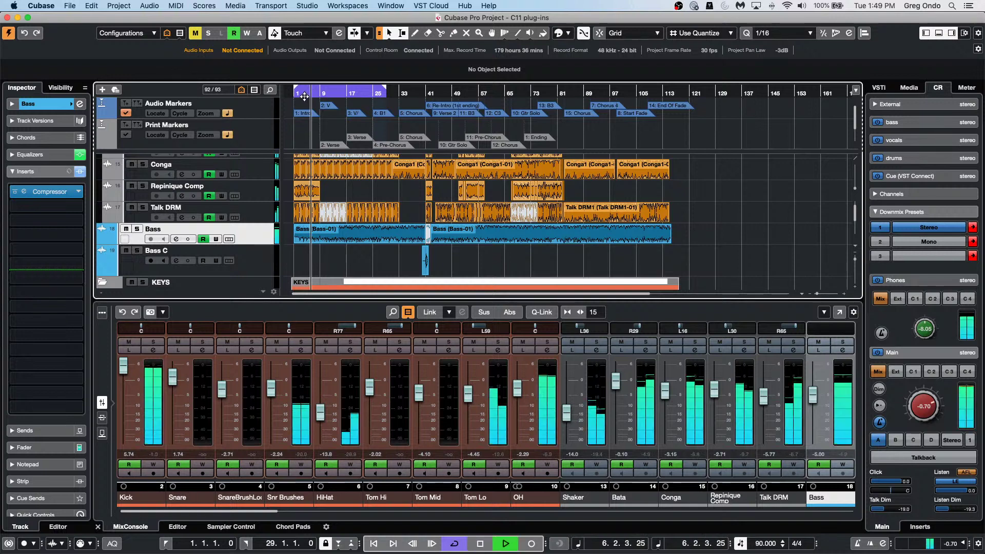
scroll(949, 425, up, 2)
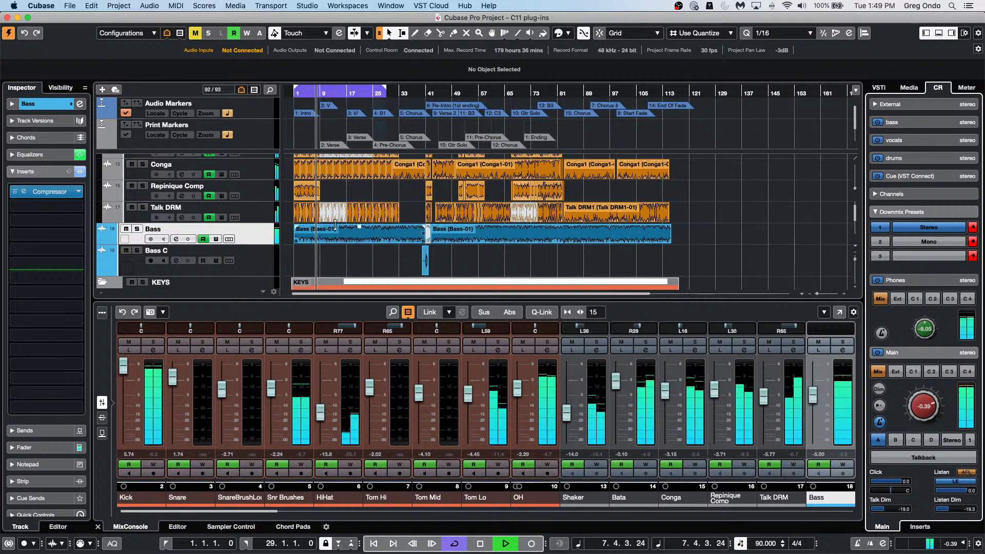
Open the Bass track's channel settings and adjust EQ band 3 by ear to about 4.06 kHz and -6.3 dB
click(219, 238)
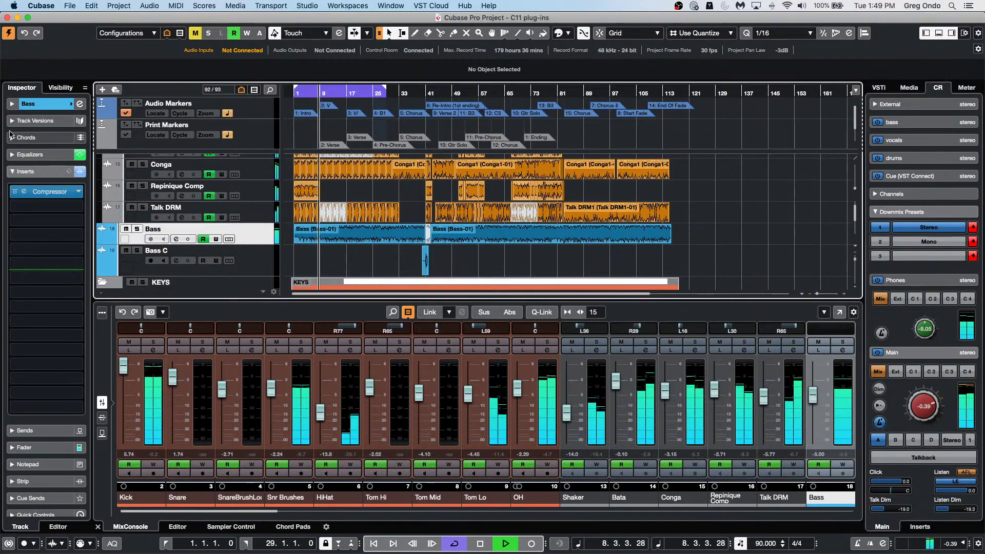
click(81, 105)
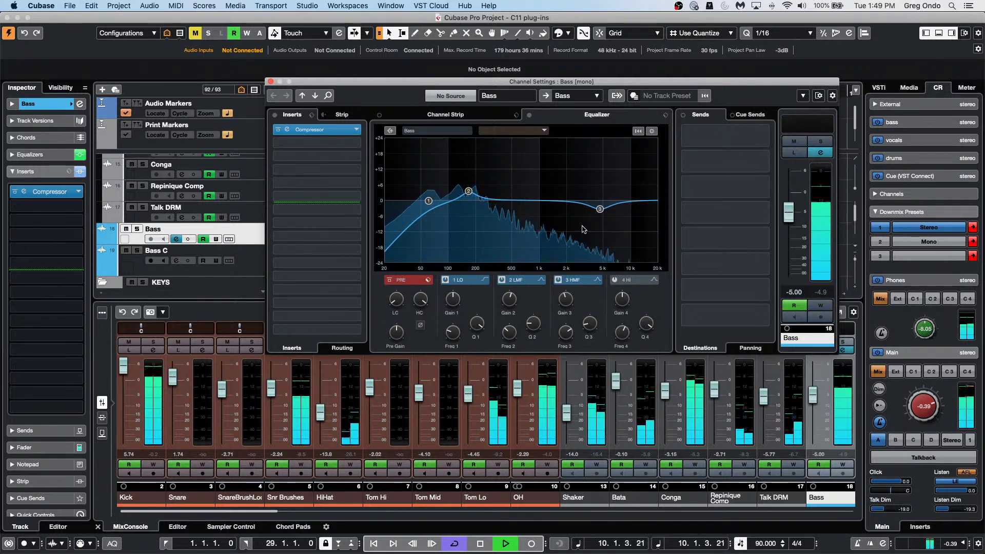
click(325, 204)
mouse_move(324, 204)
mouse_down()
mouse_move(328, 262)
mouse_move(334, 203)
mouse_up()
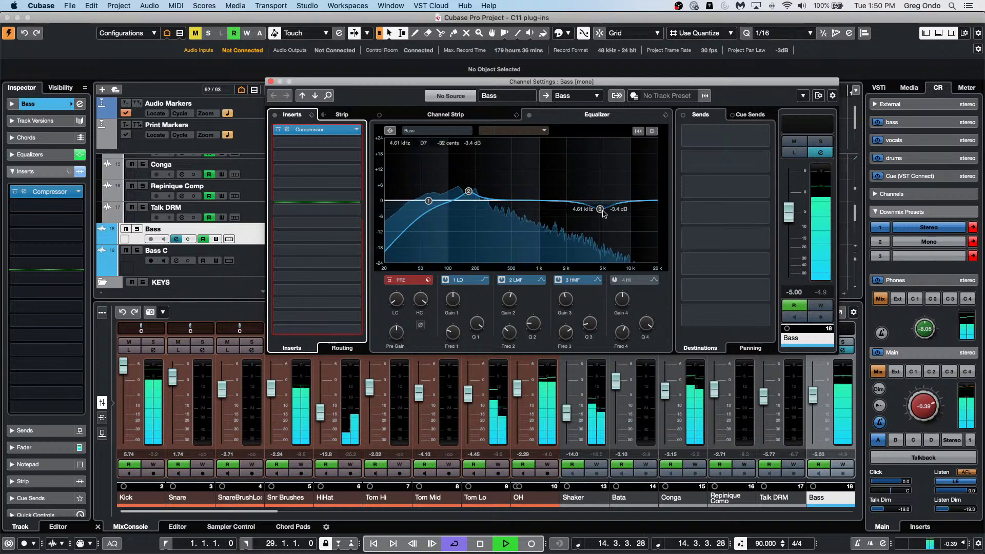
mouse_move(603, 211)
mouse_down()
mouse_move(595, 171)
mouse_move(602, 215)
mouse_up()
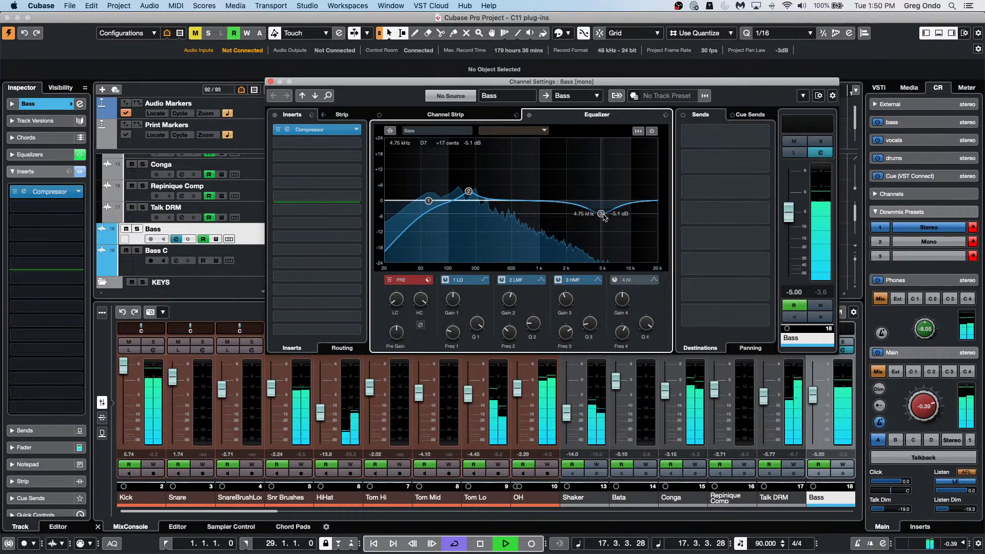
double_click(568, 348)
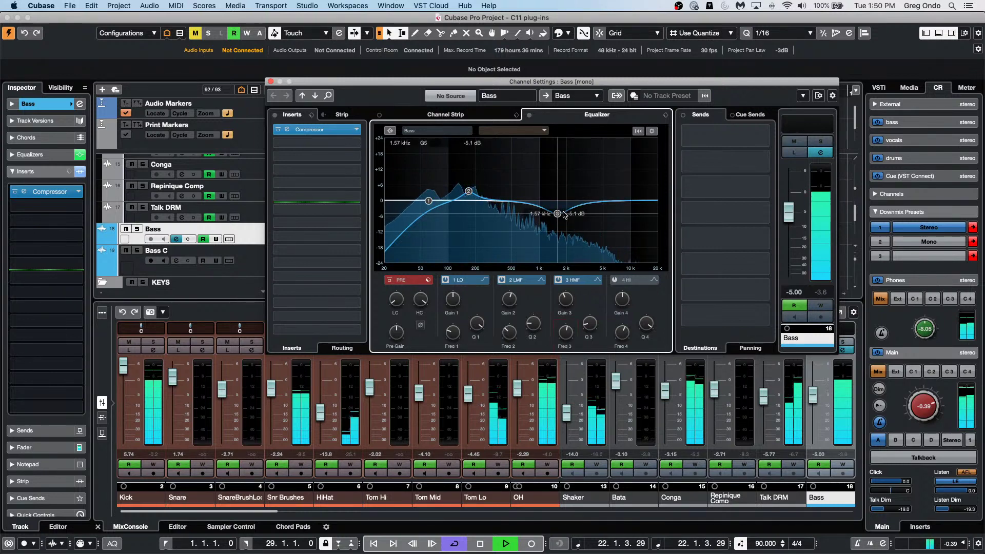
drag(564, 214, 584, 214)
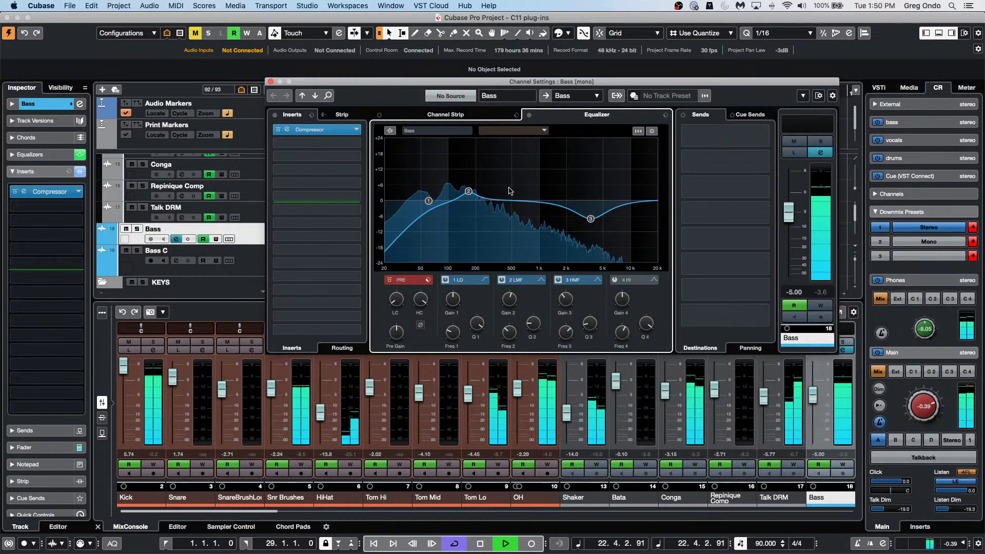
drag(591, 219, 595, 219)
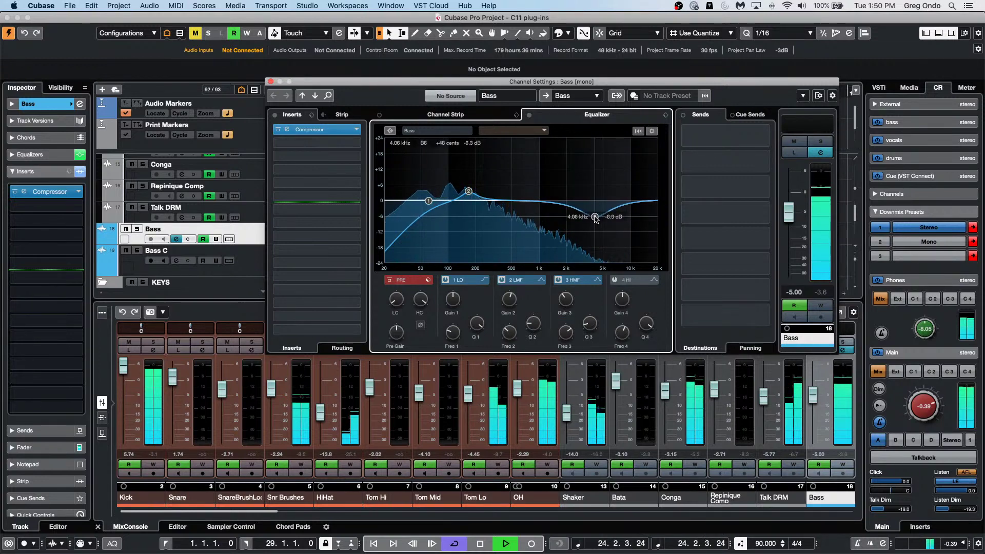
Show the Bass channel strip and load Noise Gate in its gate module
click(461, 114)
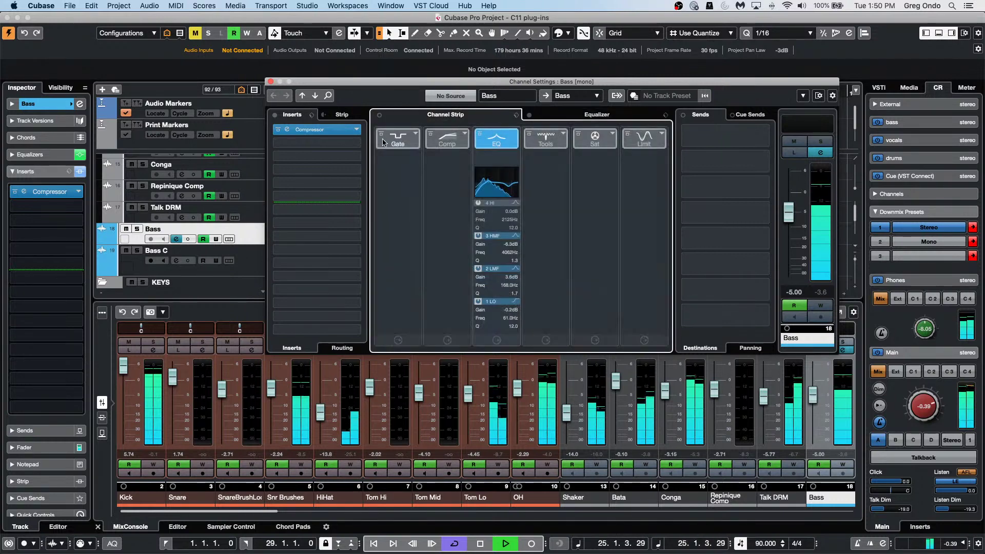
click(416, 133)
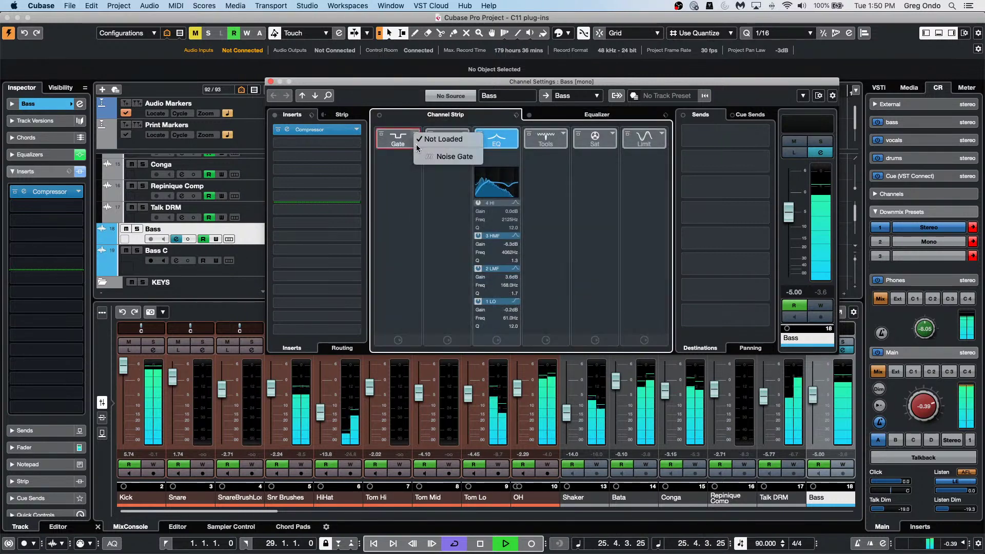
click(426, 156)
Load Standard Compressor in the Bass channel strip, inspect its detailed view, and replace it with Tube Compressor
click(465, 134)
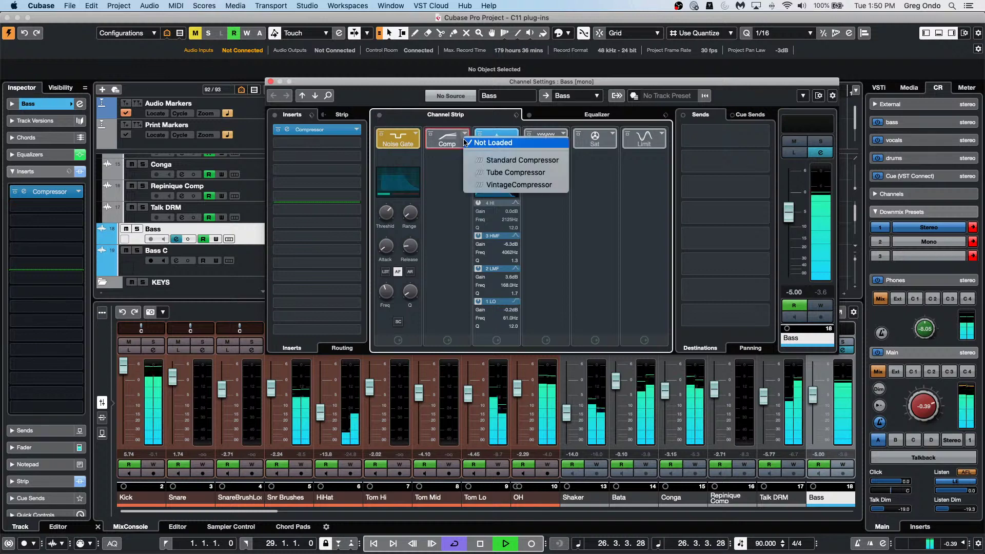
click(487, 160)
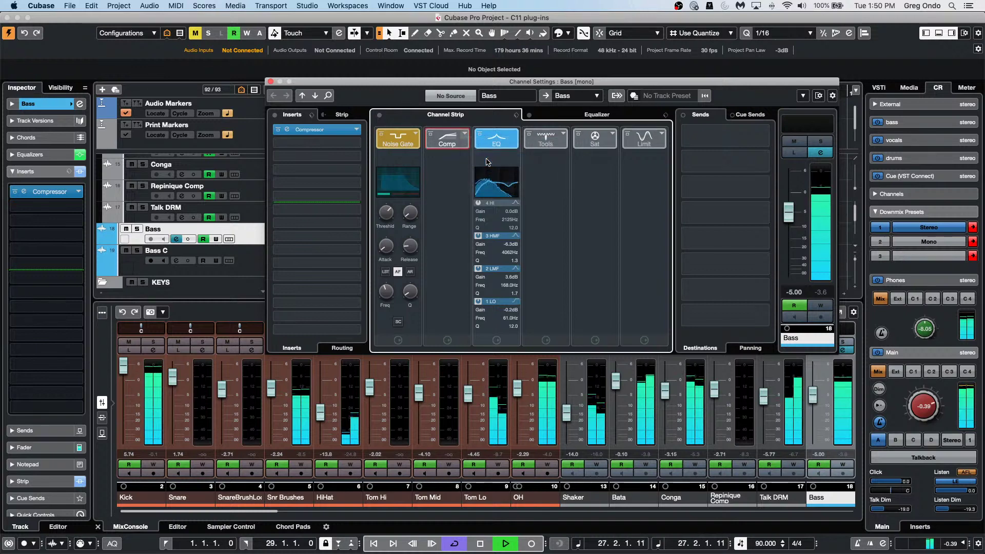
click(452, 162)
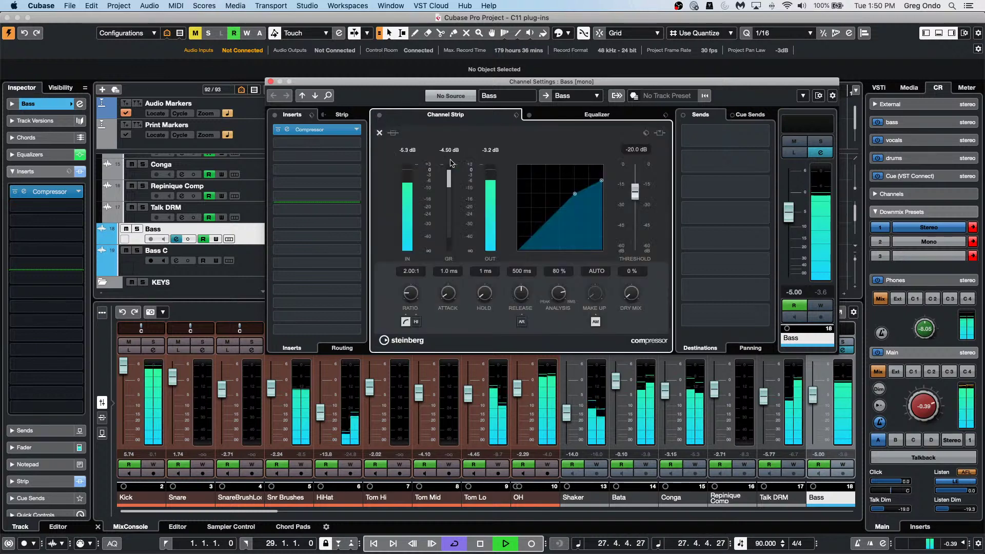
click(380, 134)
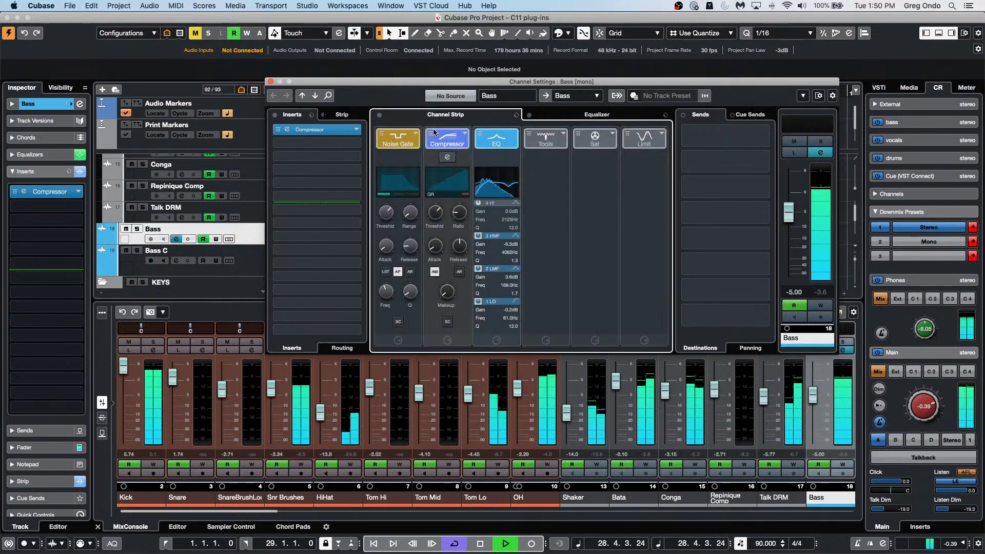
click(465, 136)
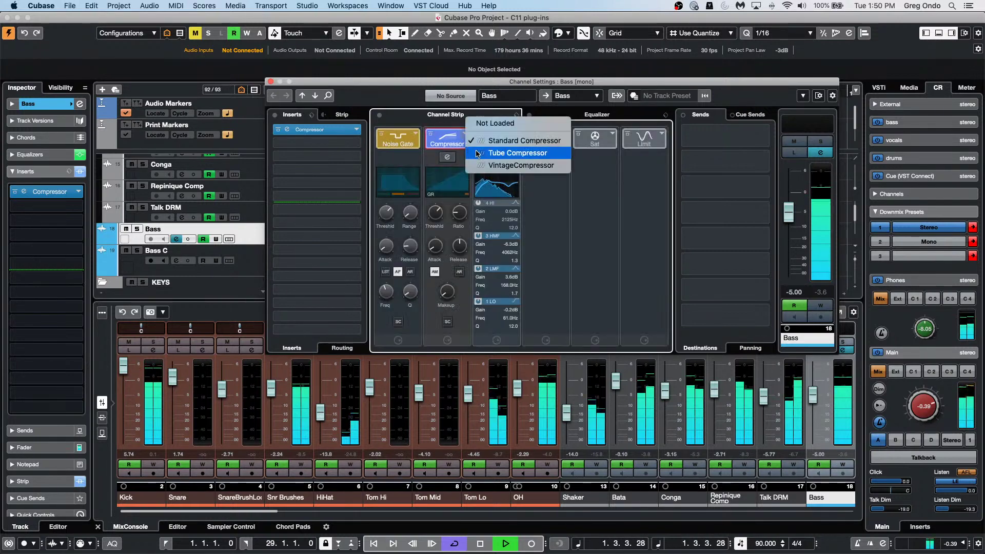
click(518, 152)
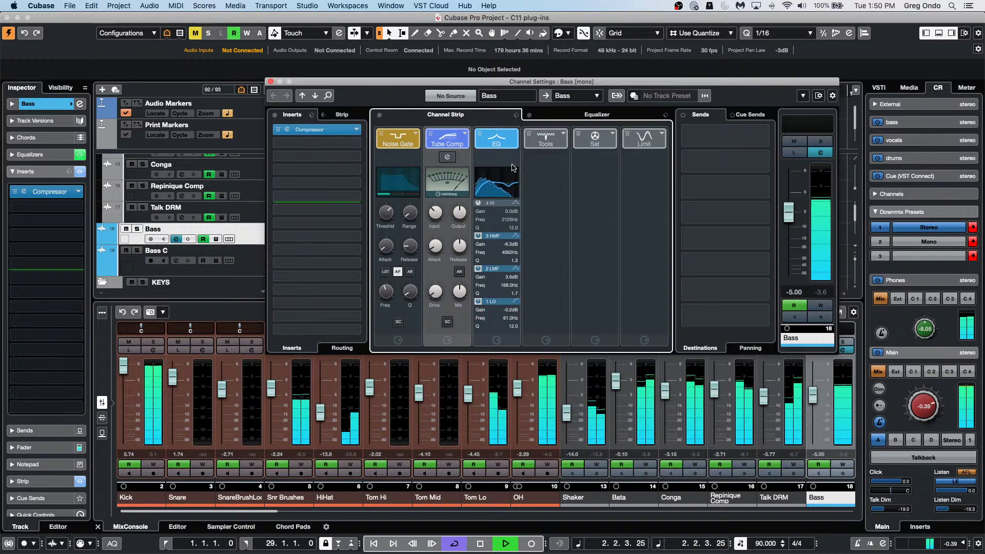
Load EnvelopeShaper, Magneto II and Brickwall Limiter in the Bass channel strip and move Magneto II ahead of the EQ
click(563, 134)
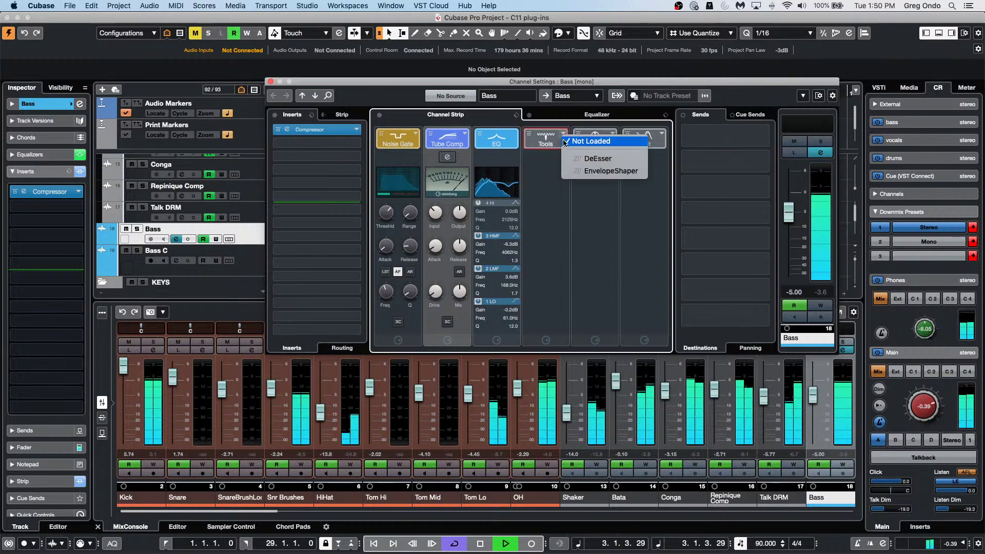
click(594, 172)
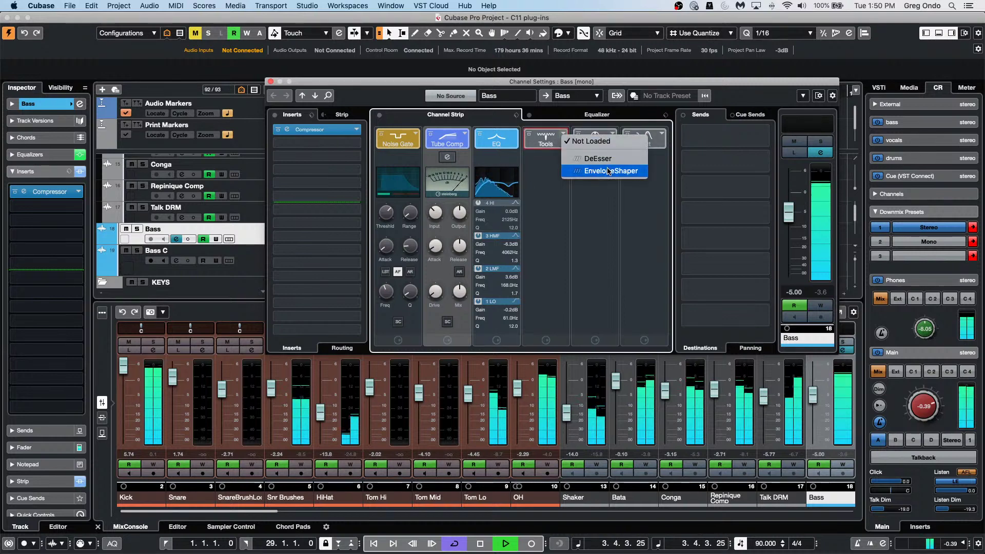
click(613, 134)
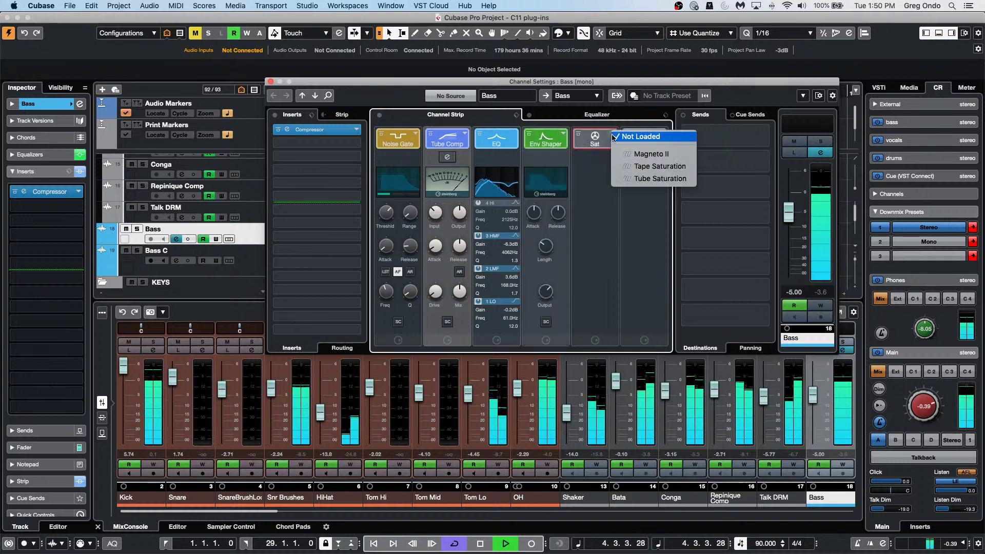
click(635, 154)
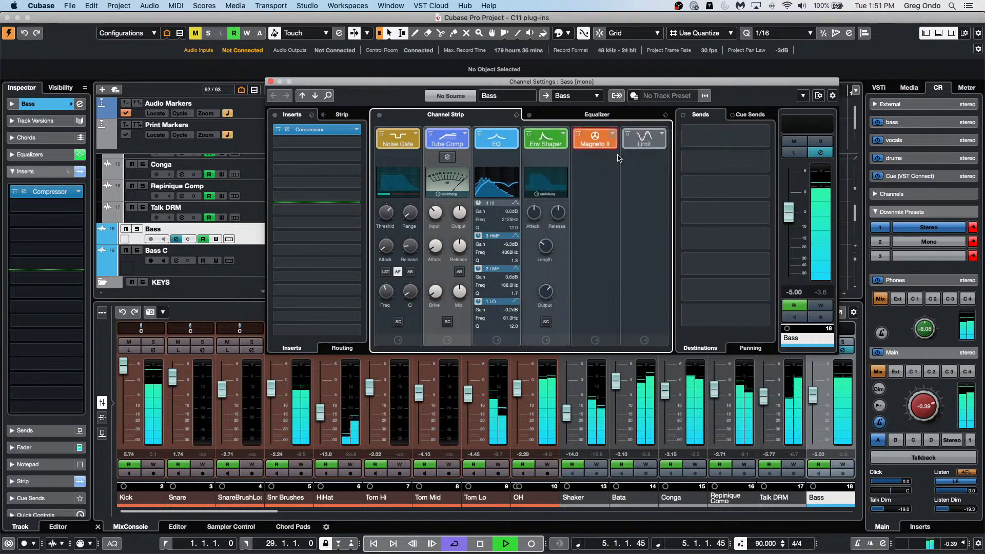
click(662, 134)
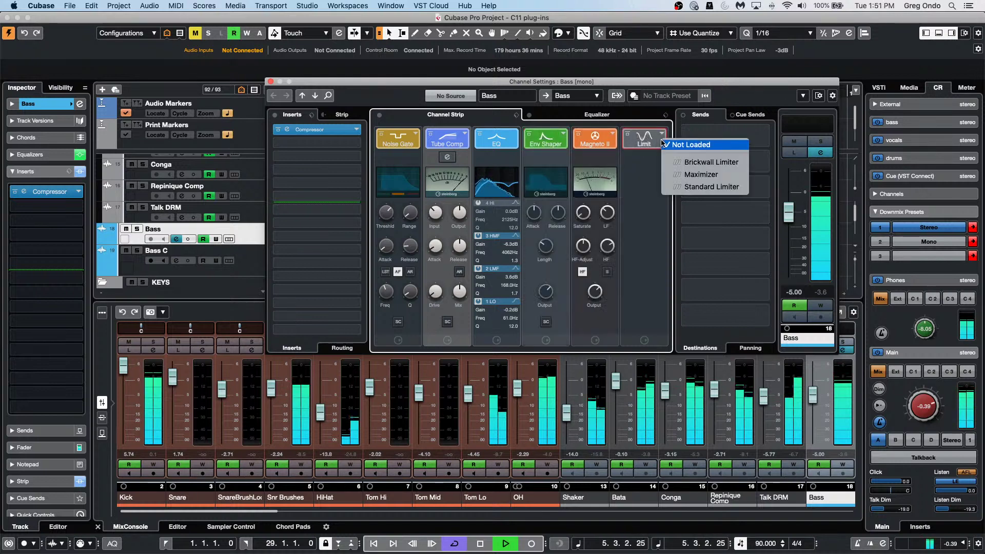
click(679, 162)
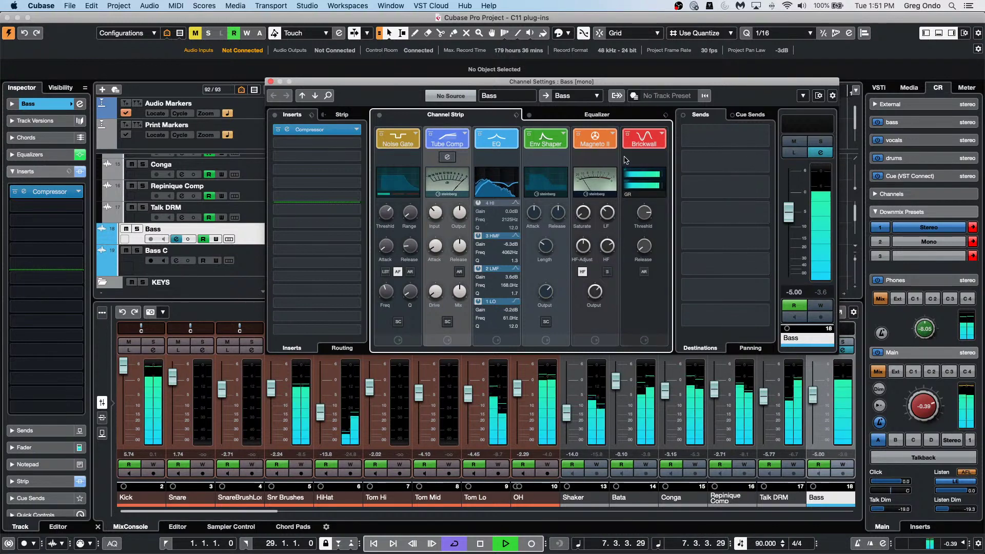
drag(596, 143, 546, 143)
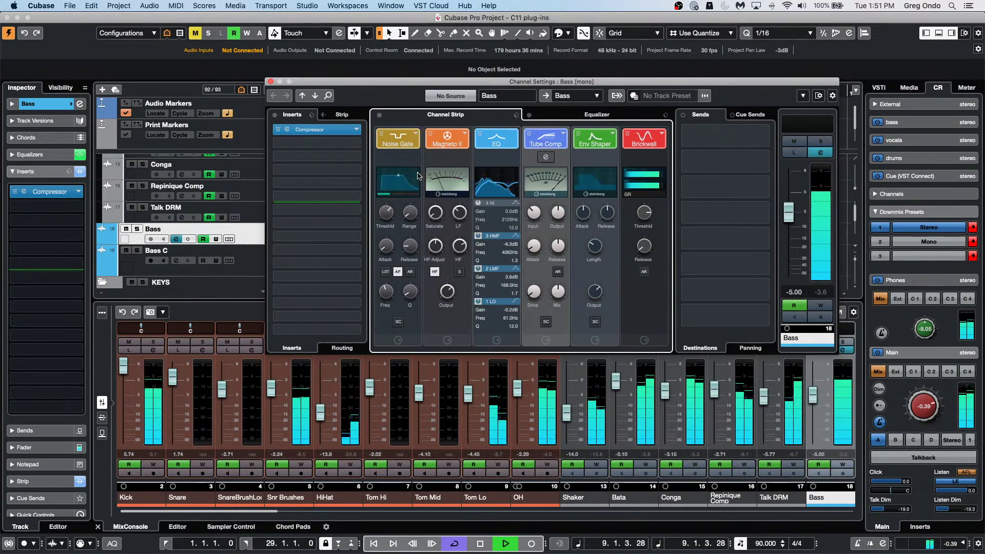
Turn on channel comparison in the Bass equalizer and try soloing and unsoloing Bass
click(595, 115)
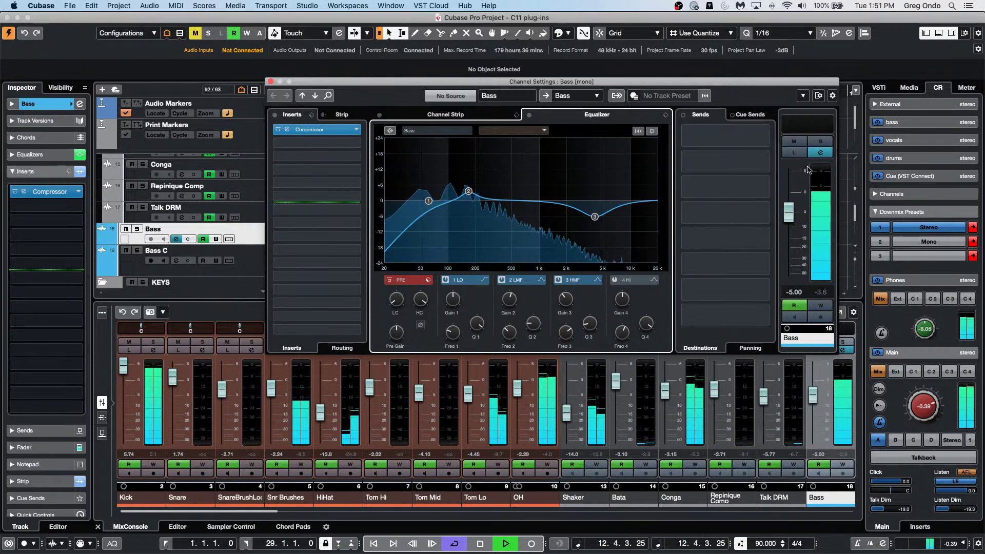
click(822, 142)
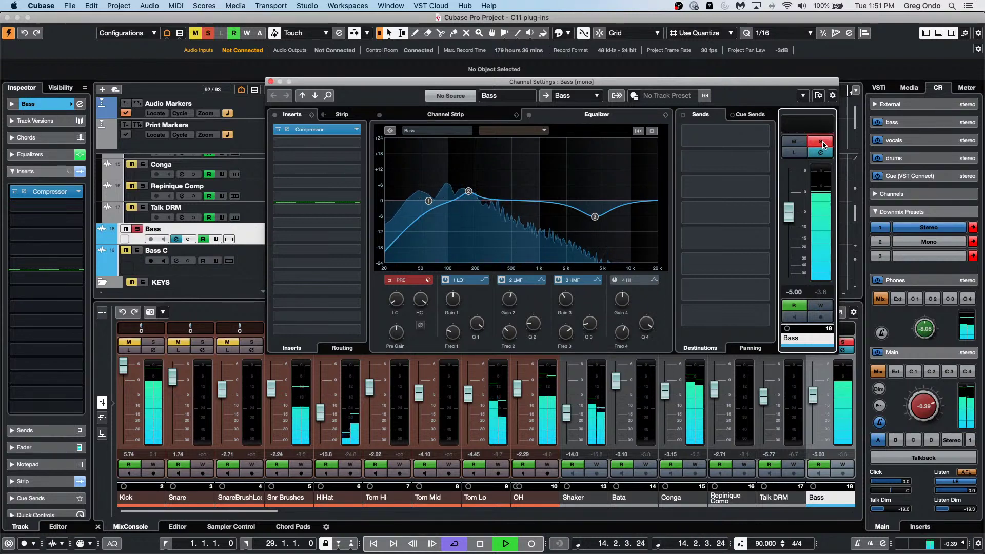
click(821, 143)
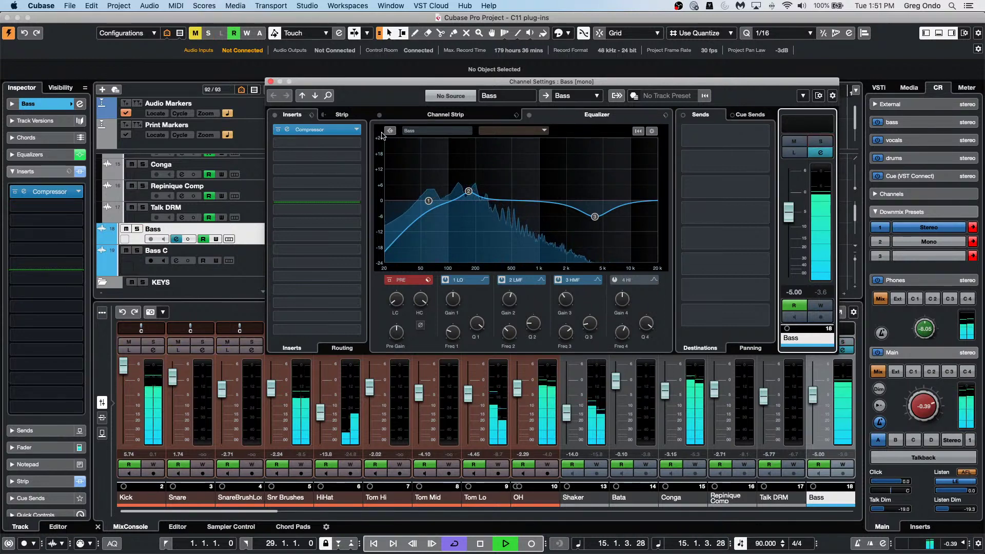
click(388, 132)
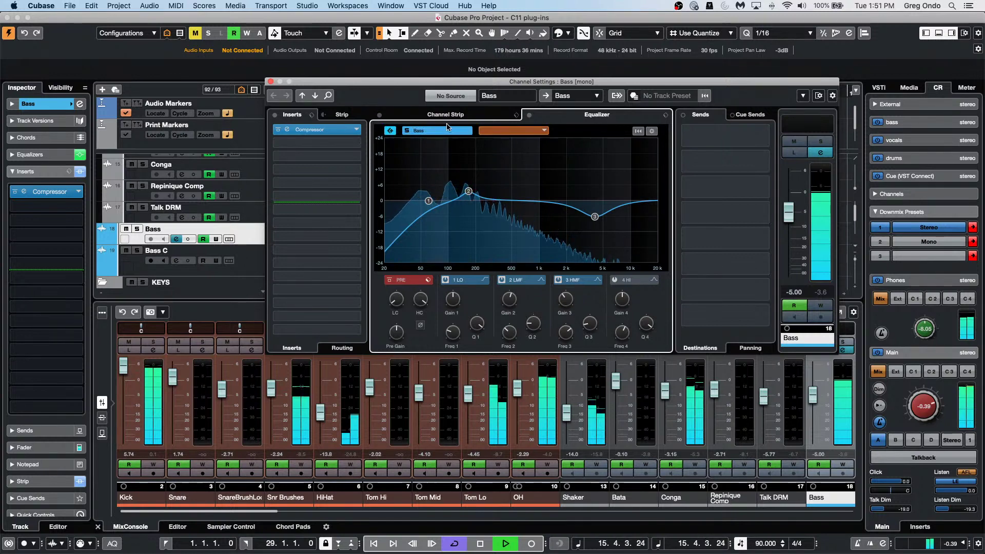
click(408, 131)
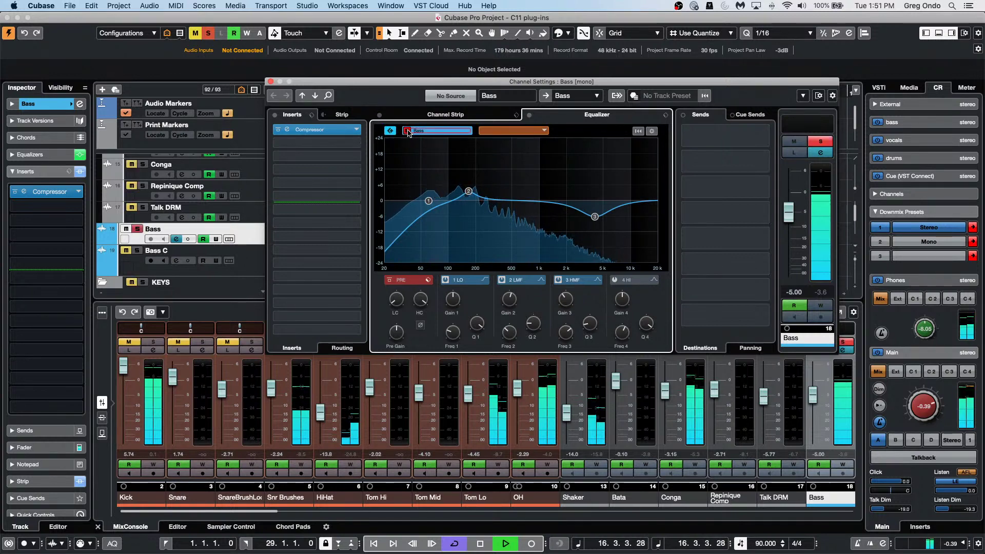
click(409, 132)
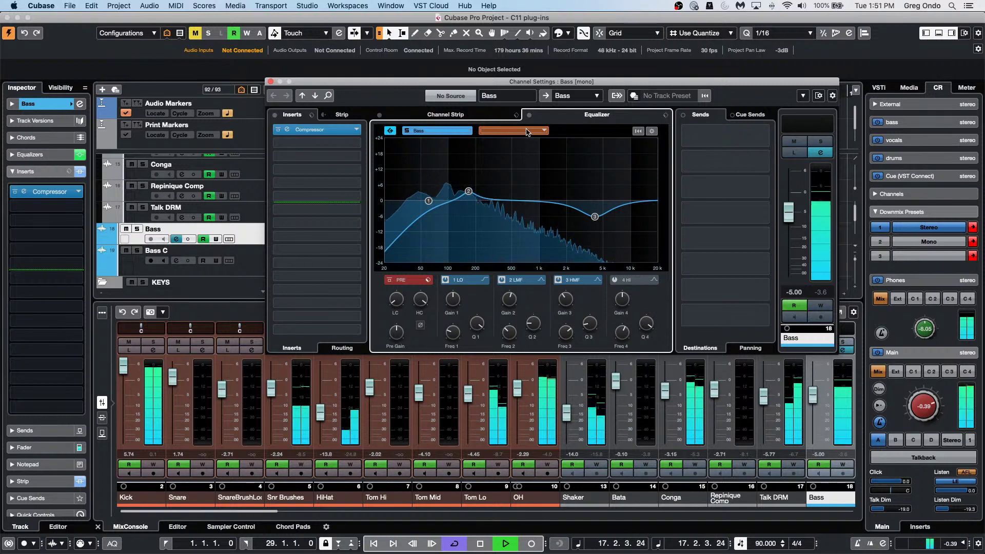
Choose Ac Gtr as the comparison channel and boost its EQ band 3 to about 7.09 kHz and 16.3 dB
click(544, 131)
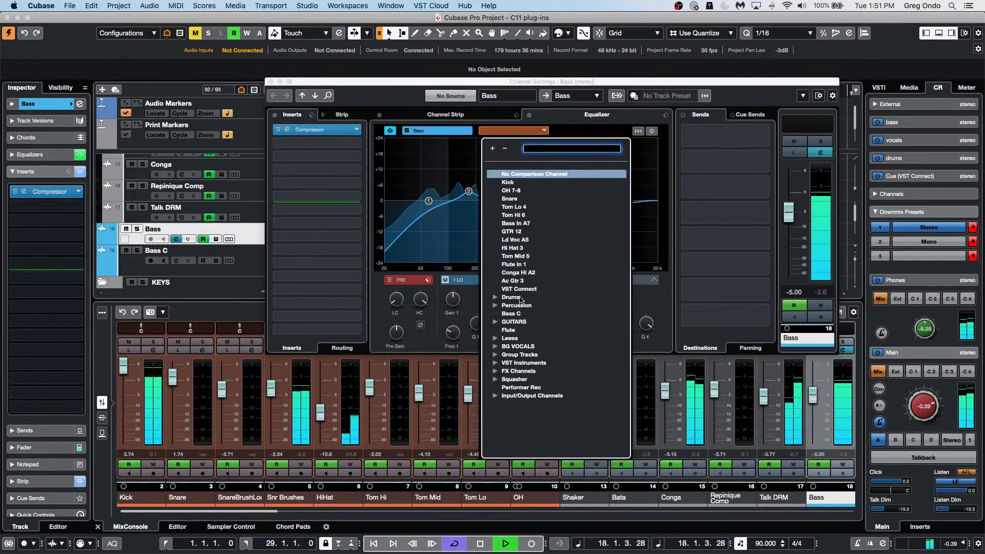
click(496, 322)
click(520, 355)
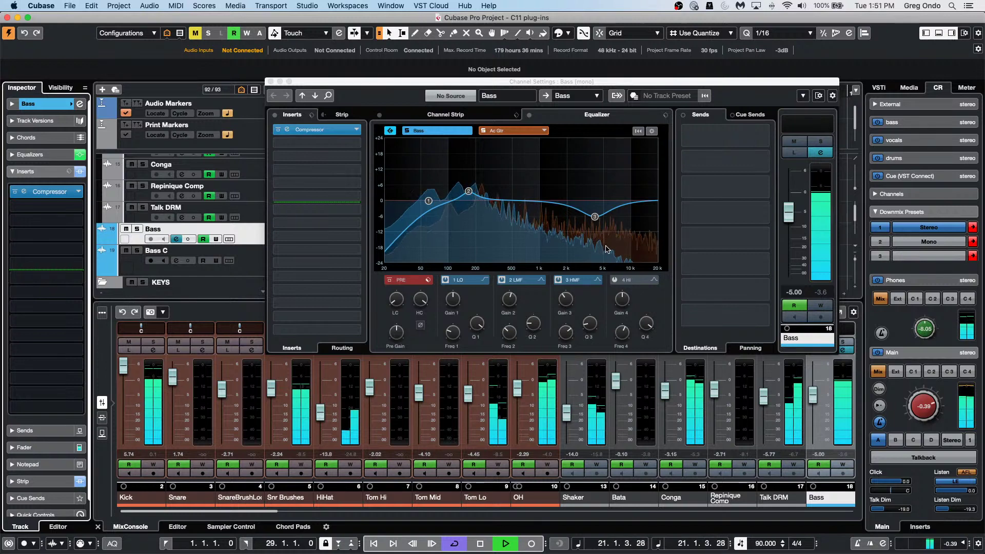
click(510, 132)
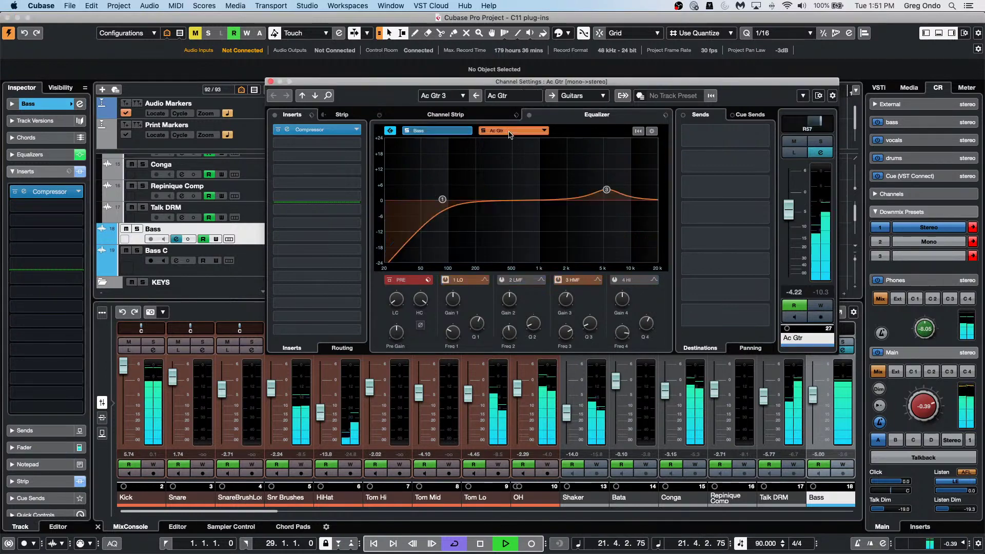
drag(607, 190, 619, 149)
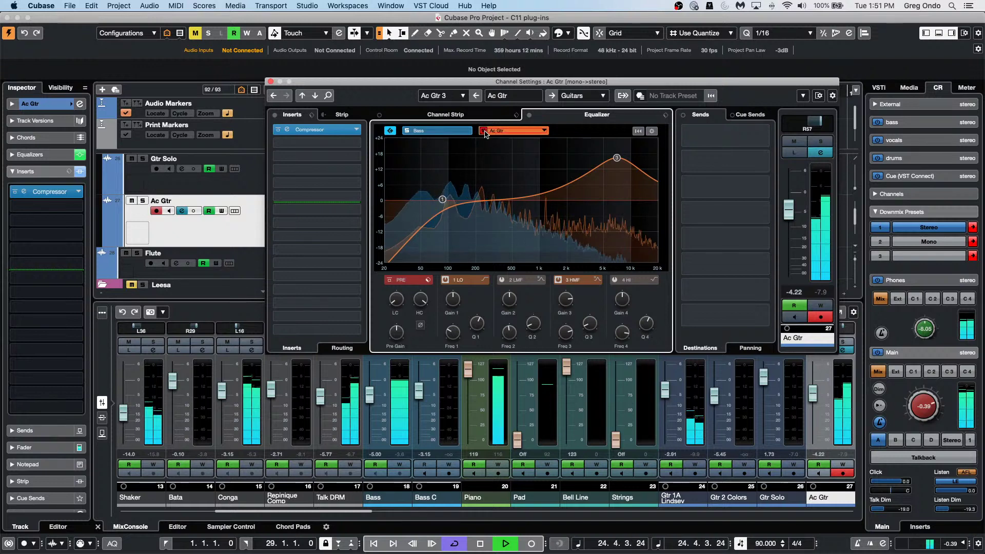
Solo Ac Gtr and Bass together and reduce the boost of Ac Gtr's EQ band 3 by ear
click(485, 131)
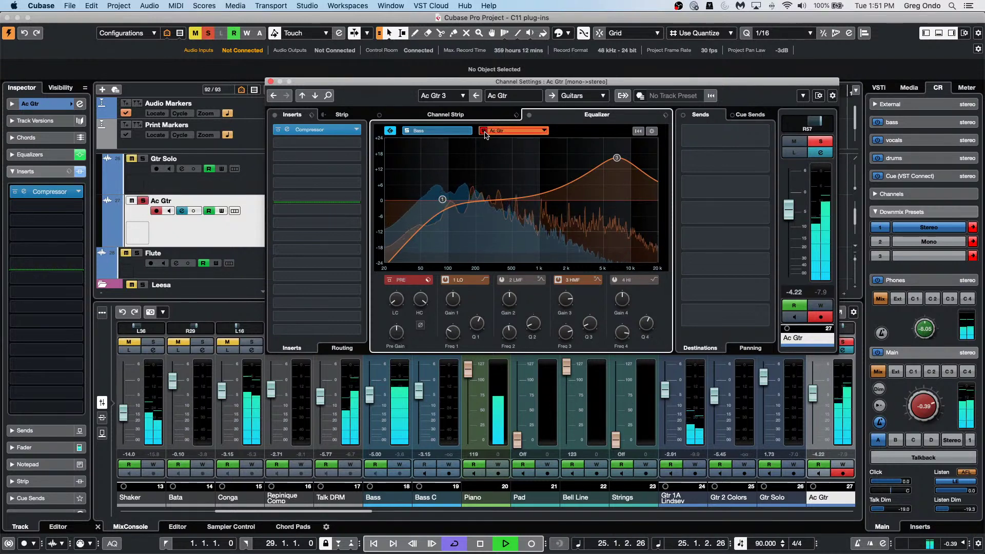
click(408, 131)
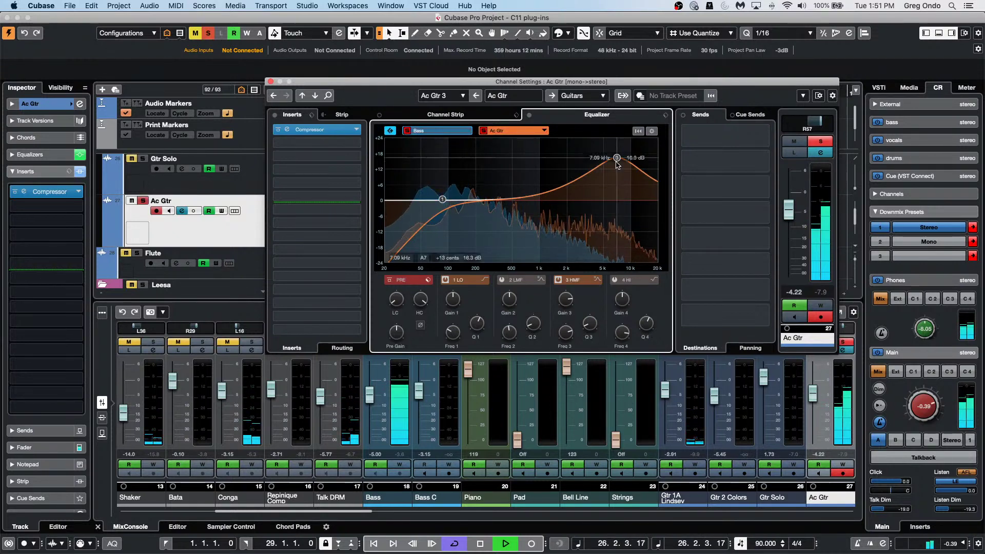
drag(616, 158, 619, 178)
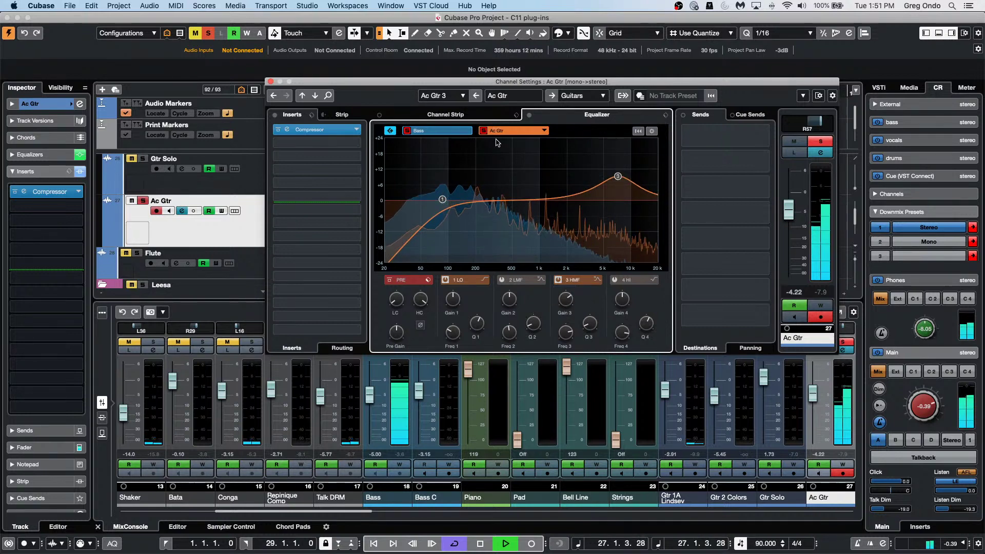
Unsolo Ac Gtr and raise the gain of EQ band 2 on the Bass curve
click(483, 131)
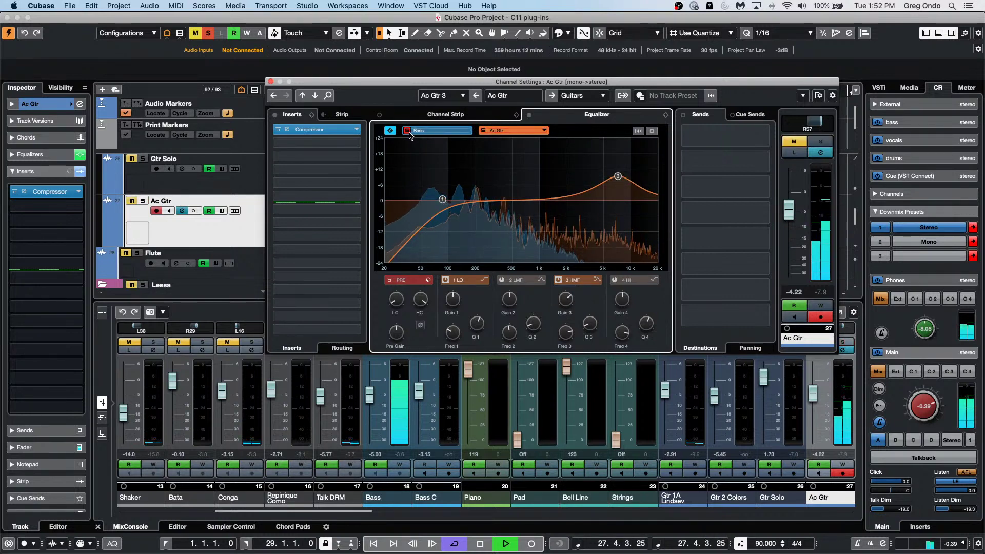
click(450, 132)
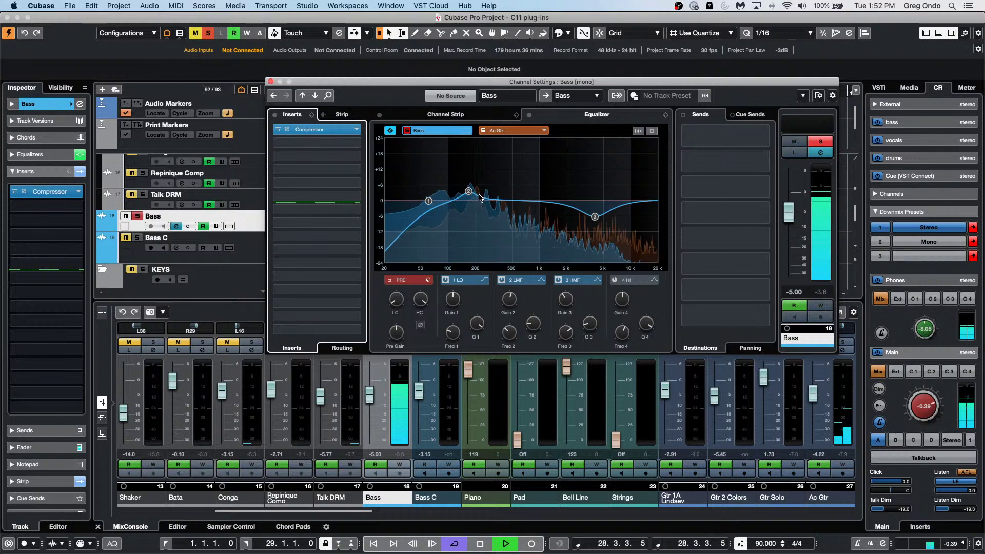
drag(469, 191, 471, 180)
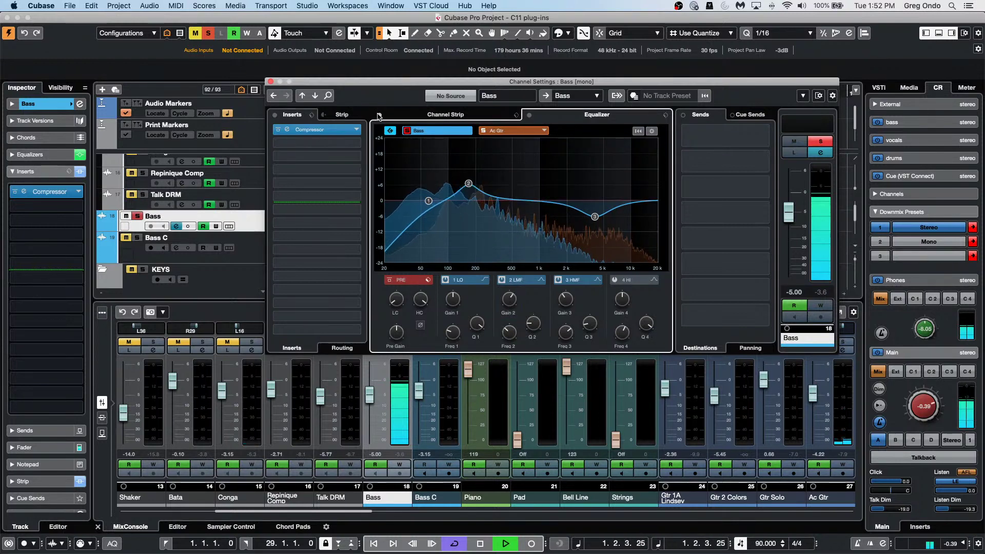
Lower Ac Gtr's EQ band 3 gain further, return to the Bass curve, and close the channel settings with playback stopped
click(513, 131)
drag(618, 176, 616, 195)
click(444, 131)
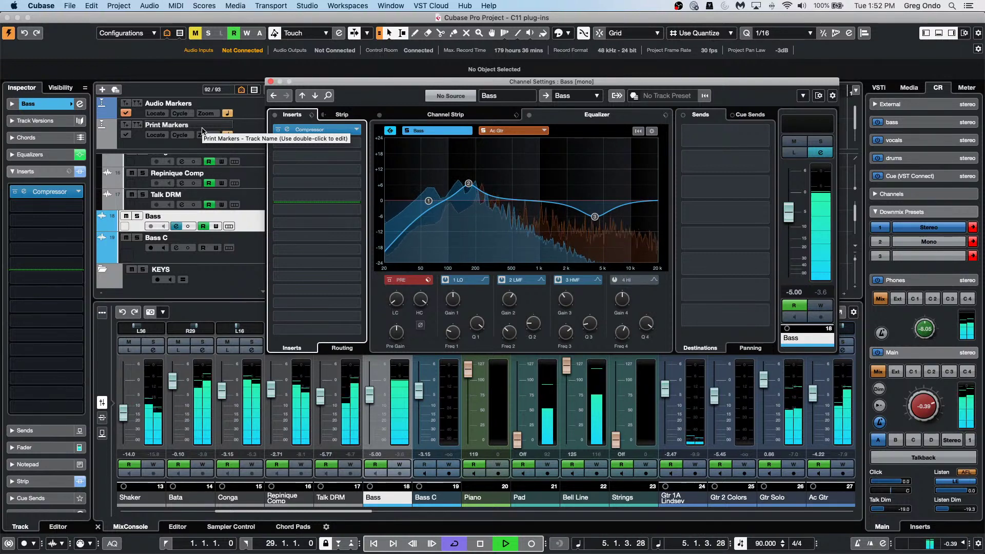
key(space)
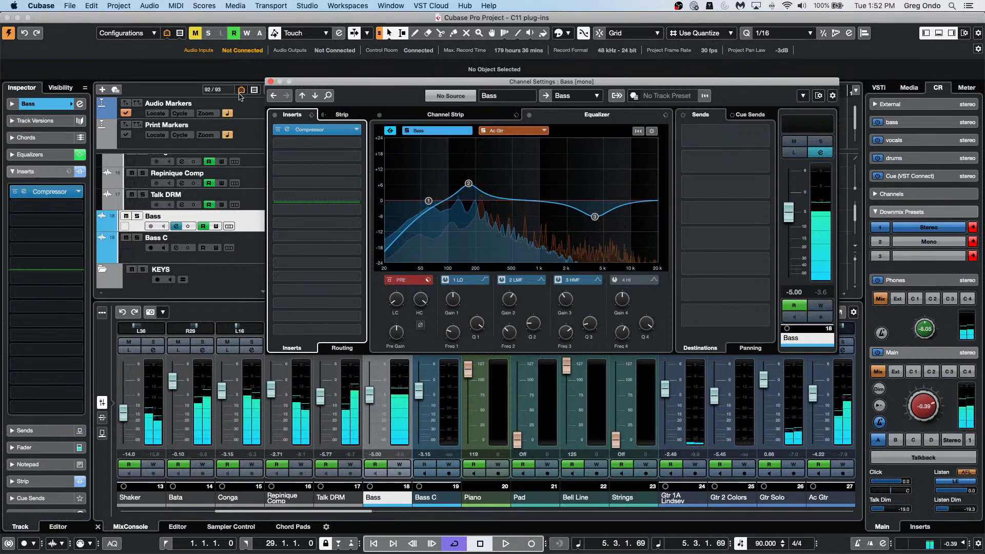
click(271, 82)
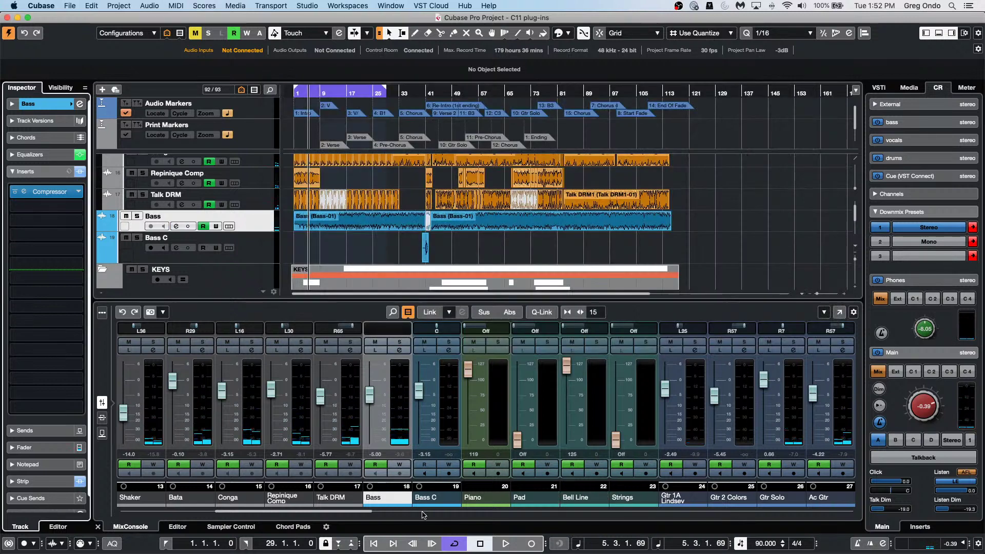
Open the Frequency insert on the Stereo output channel and start playback
drag(321, 513, 819, 527)
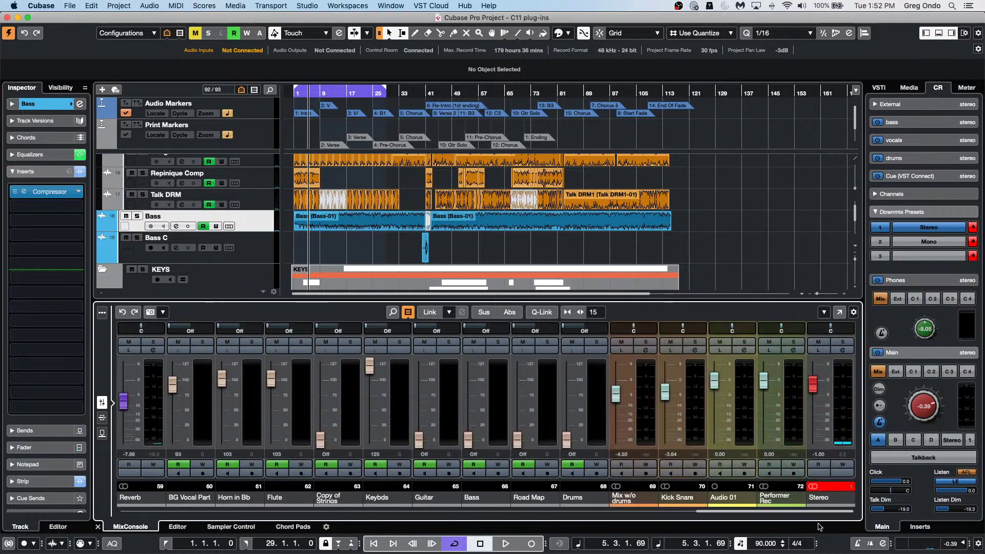
click(850, 351)
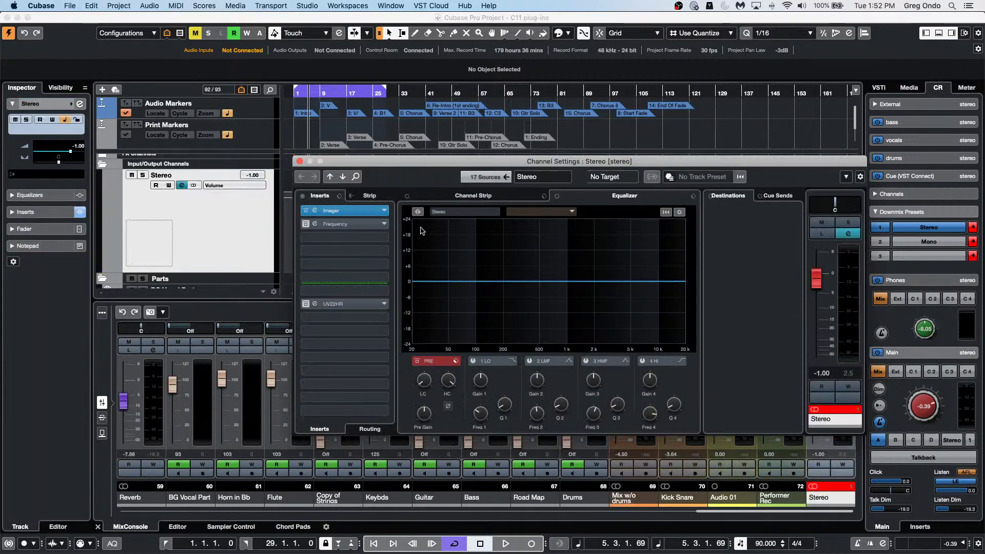
click(354, 224)
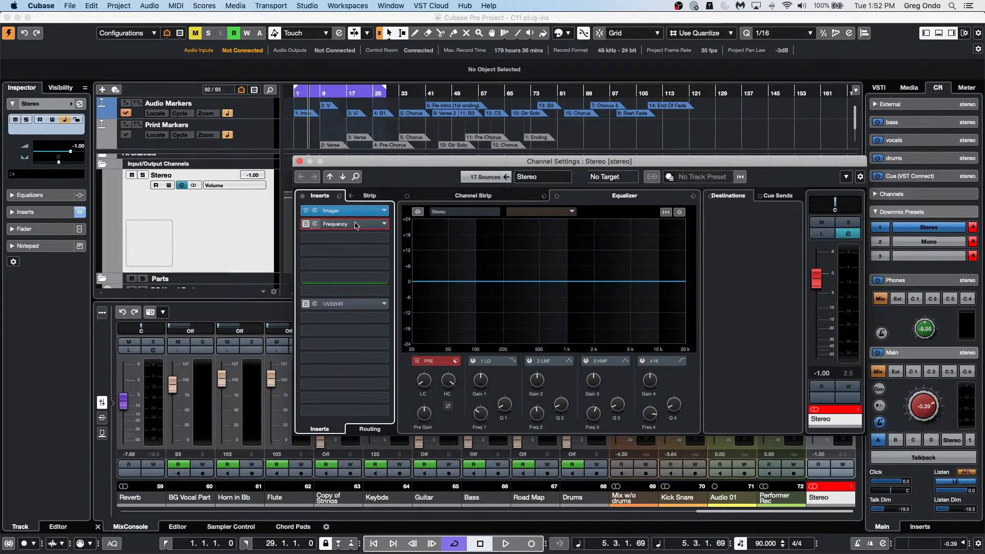
key(space)
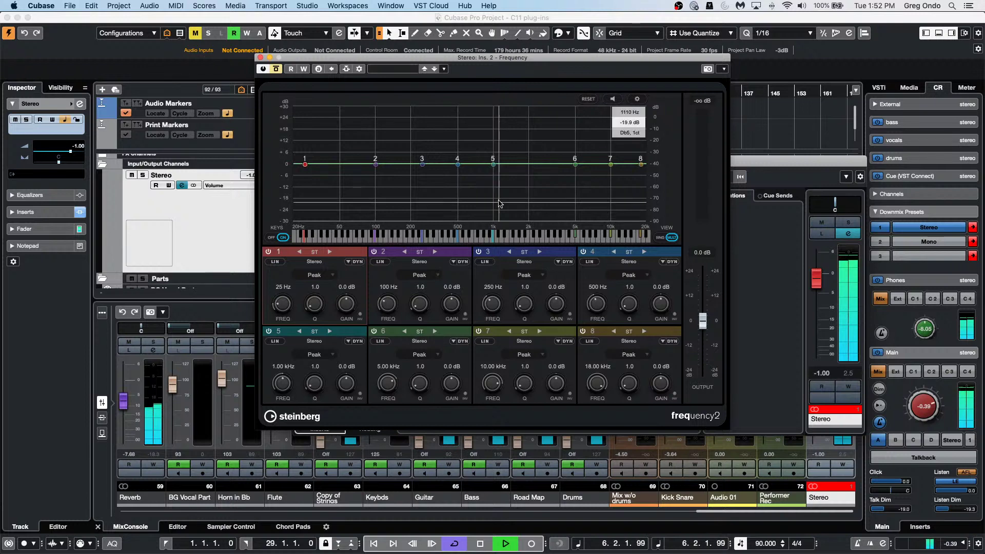
Enable band listening in Frequency and adjust band 5 by ear to about 1.36 kHz and 5.8 dB
drag(492, 164, 515, 149)
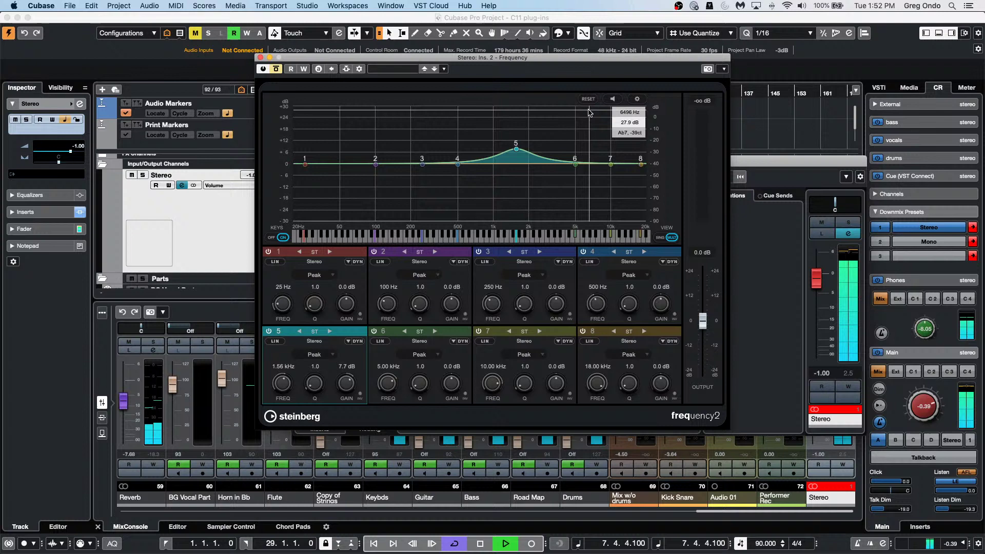
click(614, 99)
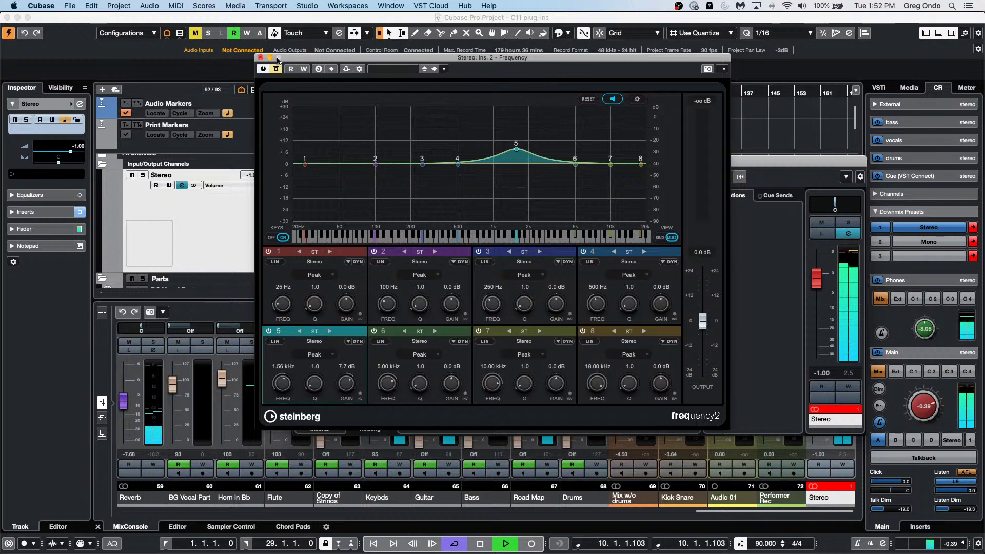
mouse_move(518, 149)
mouse_down()
mouse_move(527, 153)
mouse_move(509, 153)
mouse_up()
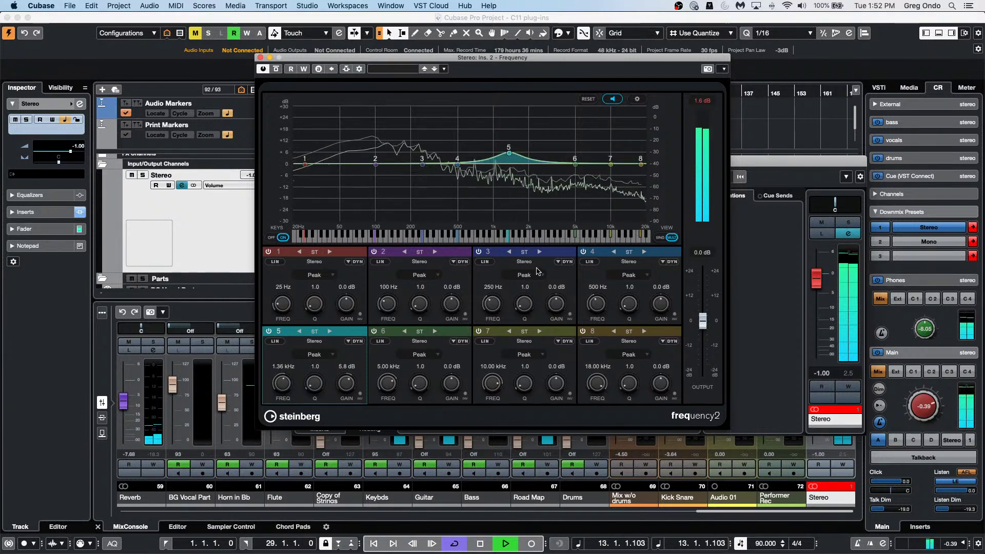
Switch Frequency's band 3 to mid/side processing and move band 5 to about 4.76 kHz and 8.5 dB
click(539, 252)
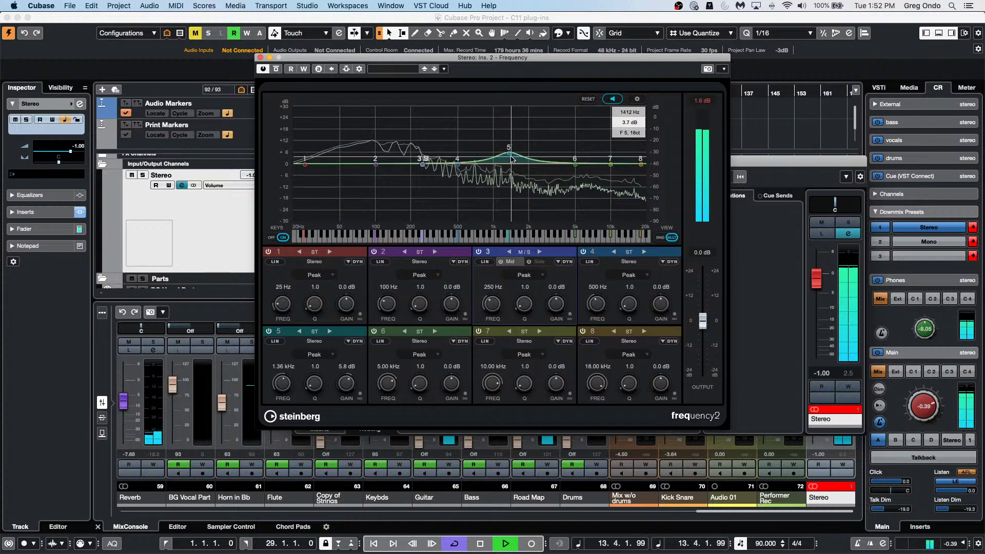
drag(512, 157, 574, 148)
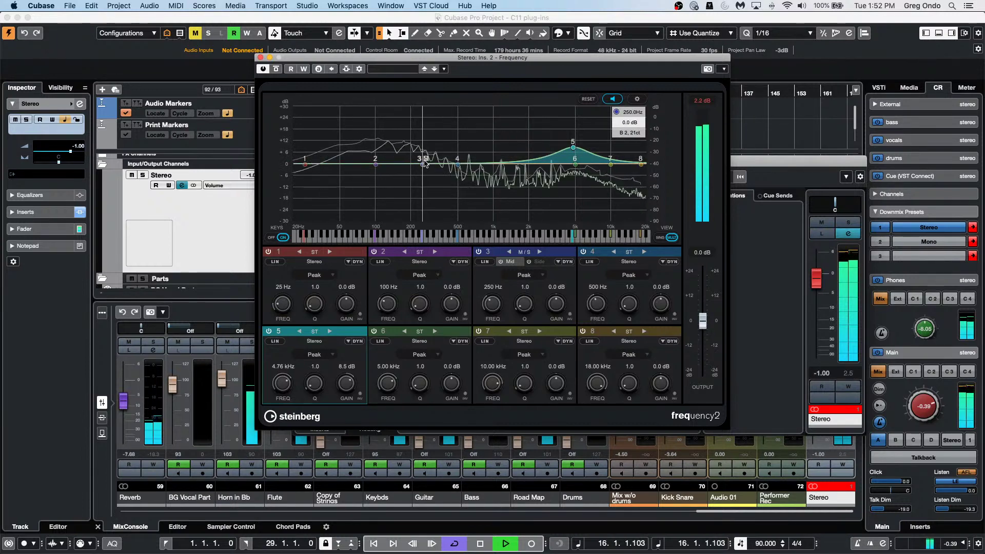
Boost the mid component of Frequency's band 3 to 5.0 dB at 750 Hz and switch the band to left/right processing
drag(423, 164, 480, 156)
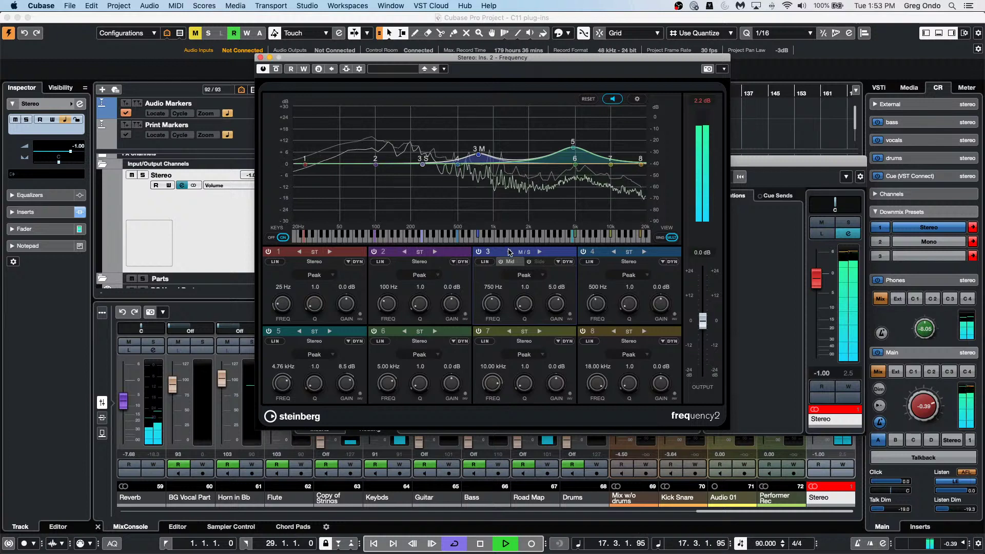
click(510, 252)
click(540, 252)
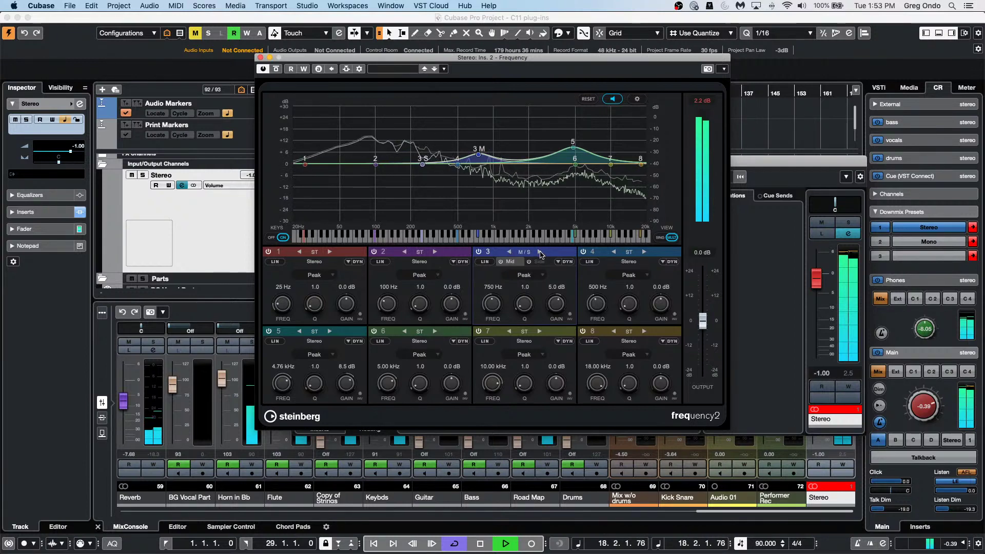
click(510, 252)
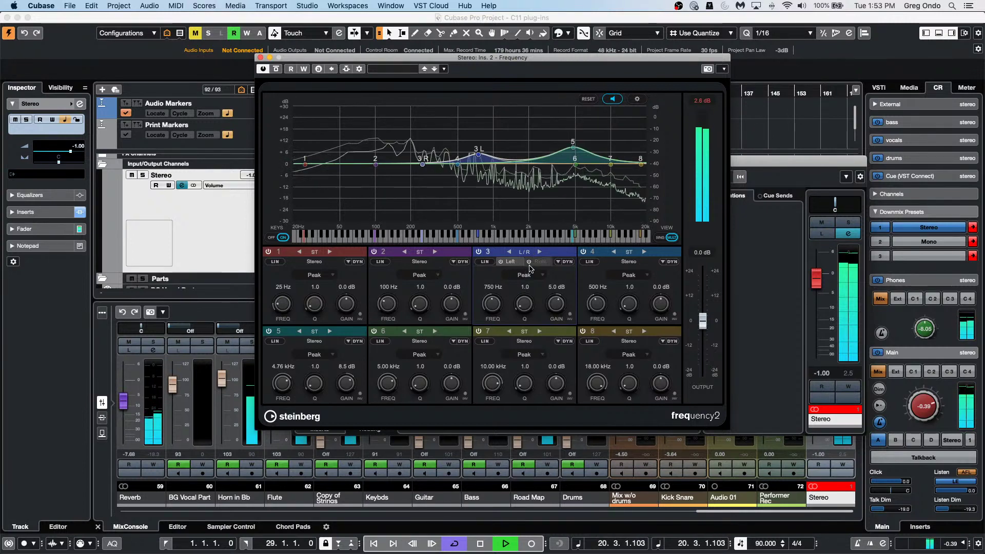
Enable dynamics on band 3's right channel and show the side-chain input choices in the single-band view
click(485, 262)
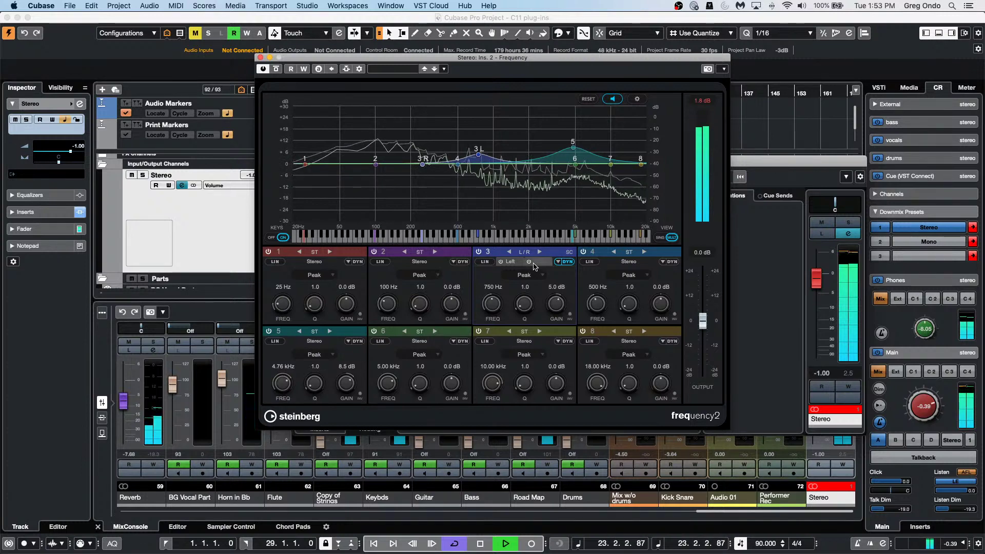
click(533, 263)
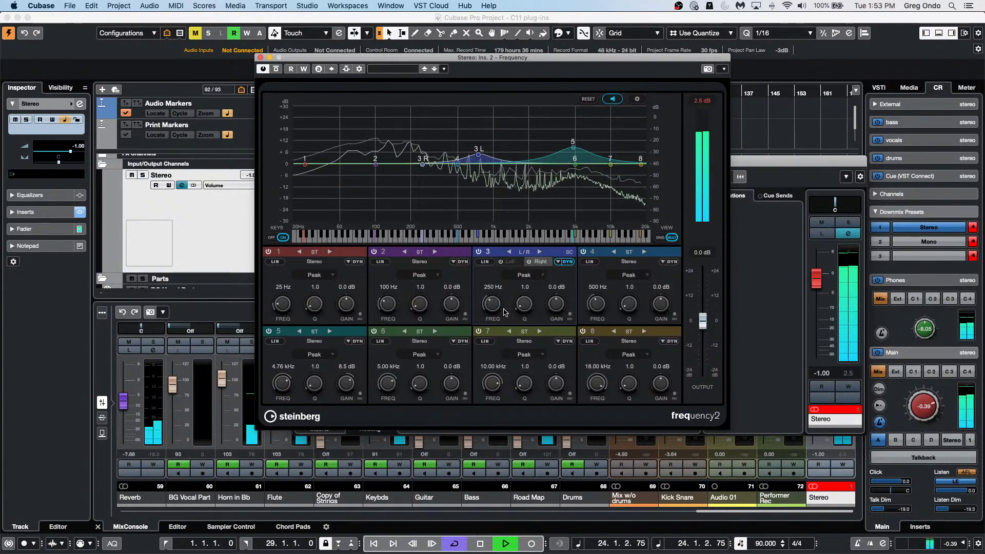
click(676, 238)
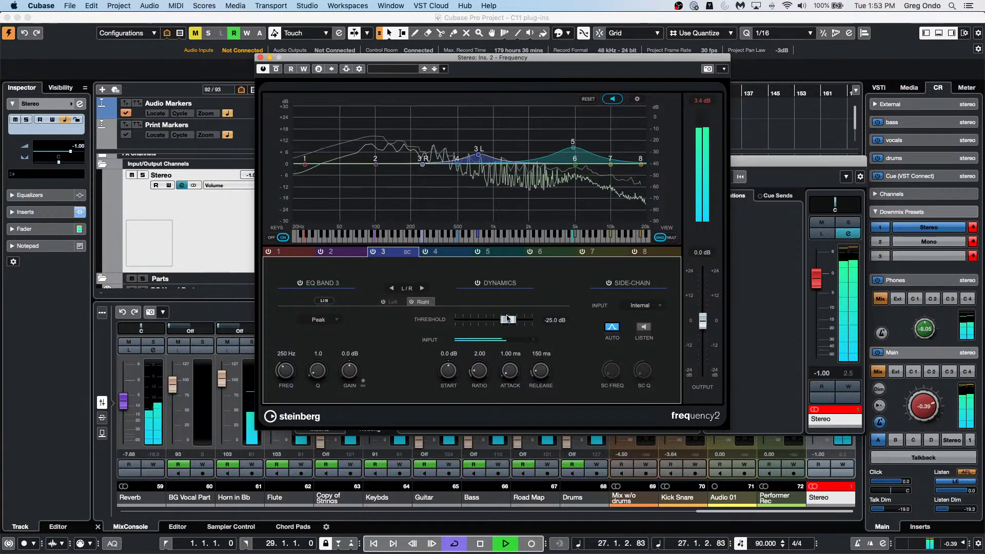
click(640, 305)
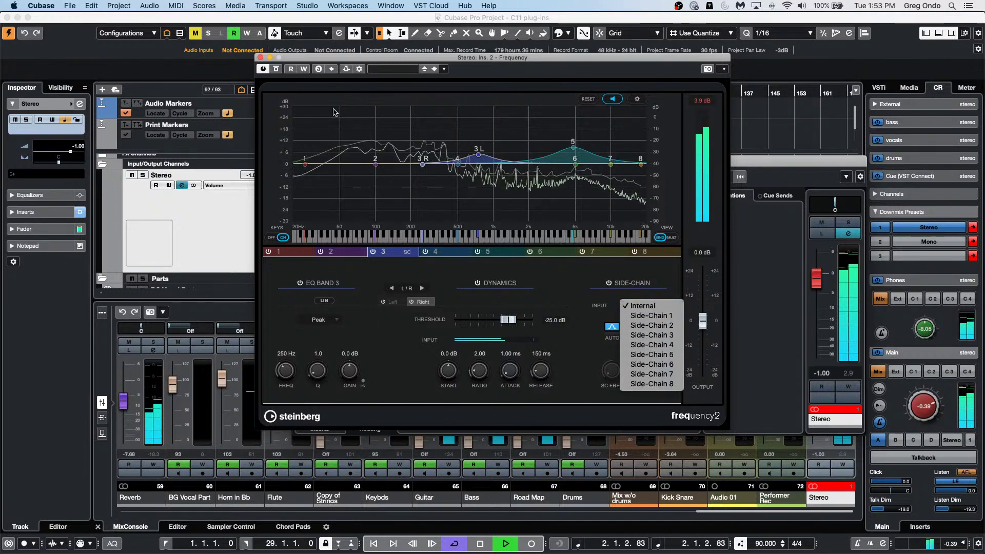
Close the Frequency window and bypass its insert on the Stereo channel
click(260, 61)
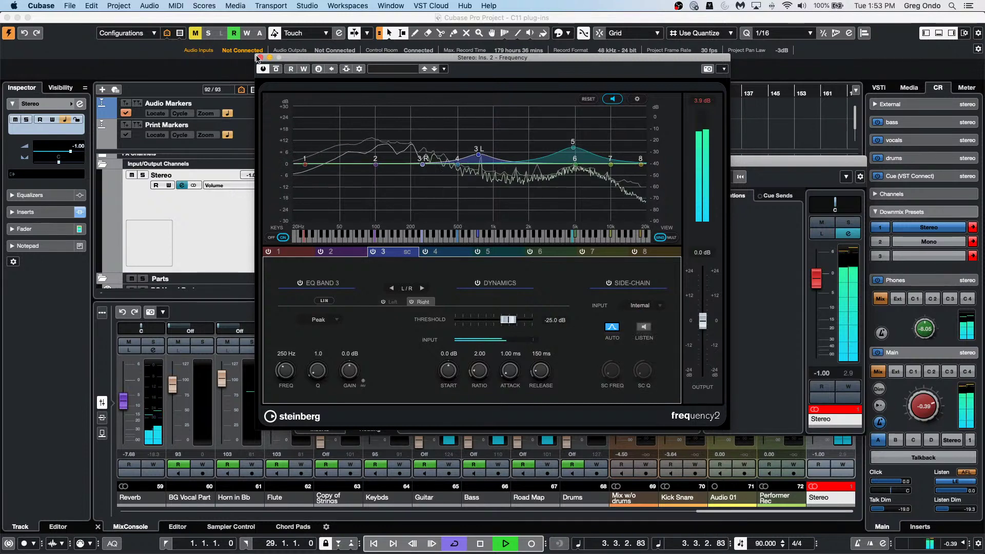
click(260, 57)
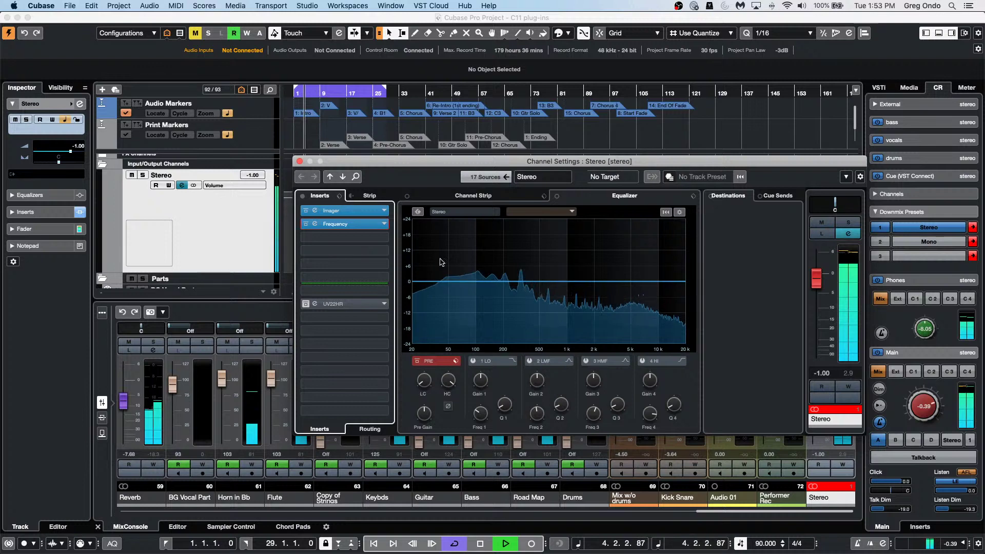
click(306, 225)
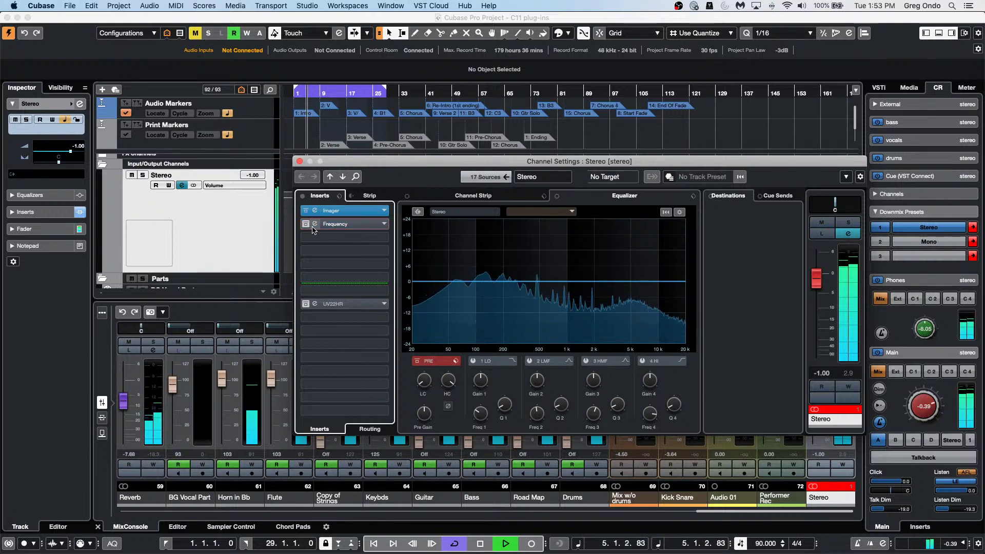
Open the Imager insert and set its four band widths to 144%, 196%, 156% and 174%, with upper outputs of 5.8 and 5.7 dB
click(335, 213)
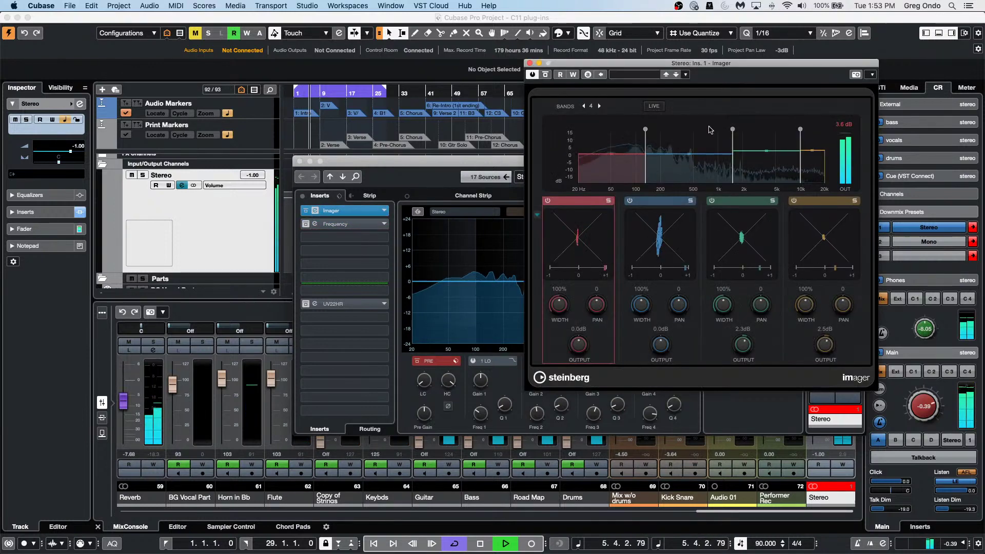
drag(687, 69, 417, 94)
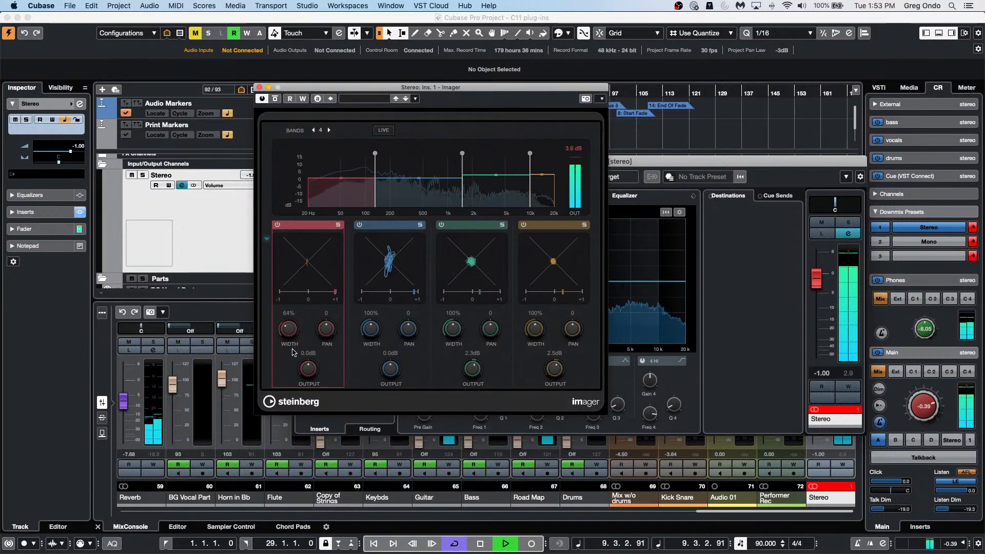
drag(294, 352, 293, 368)
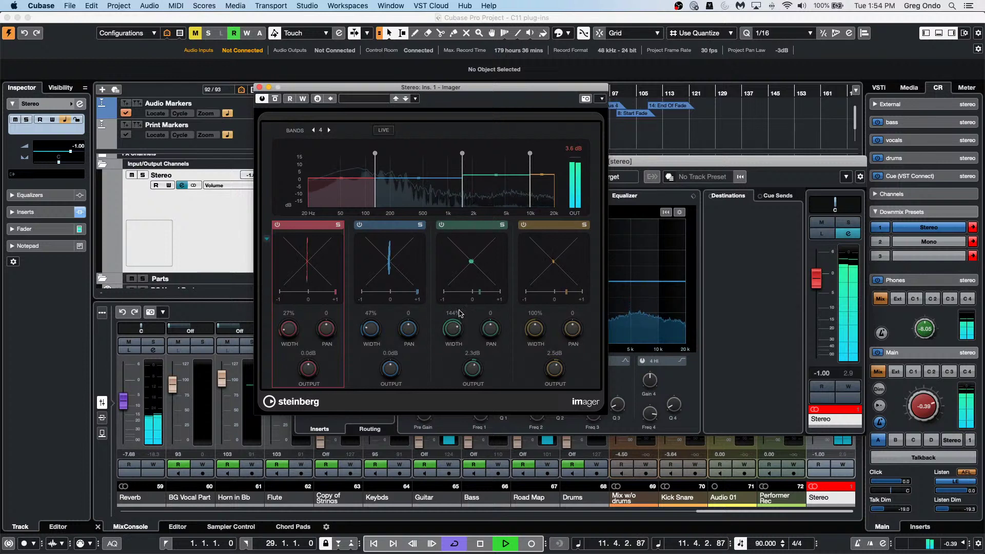
drag(460, 313, 467, 310)
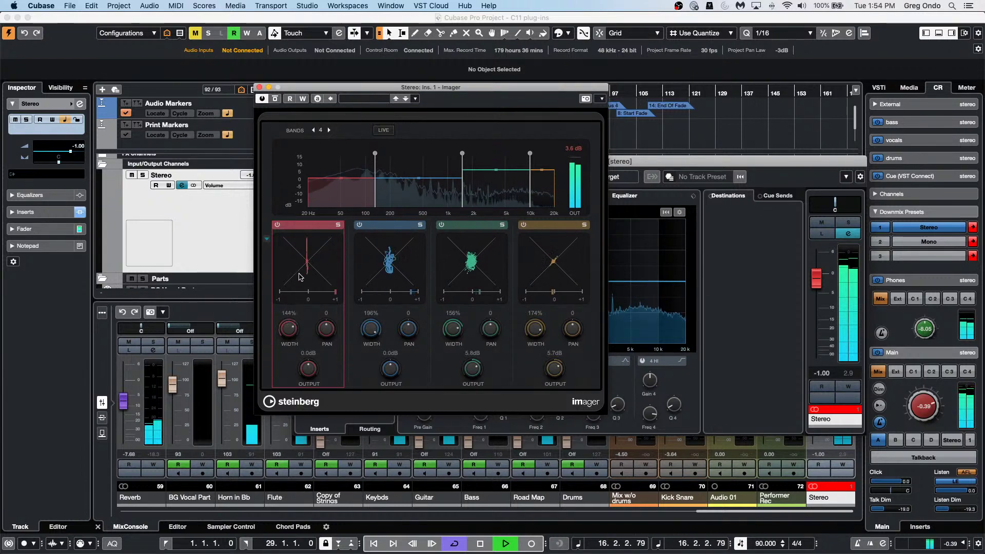
Narrow Imager's two lowest bands to widths of 71% and 79%, and audition bands 2 and 4 in solo
drag(290, 339, 290, 360)
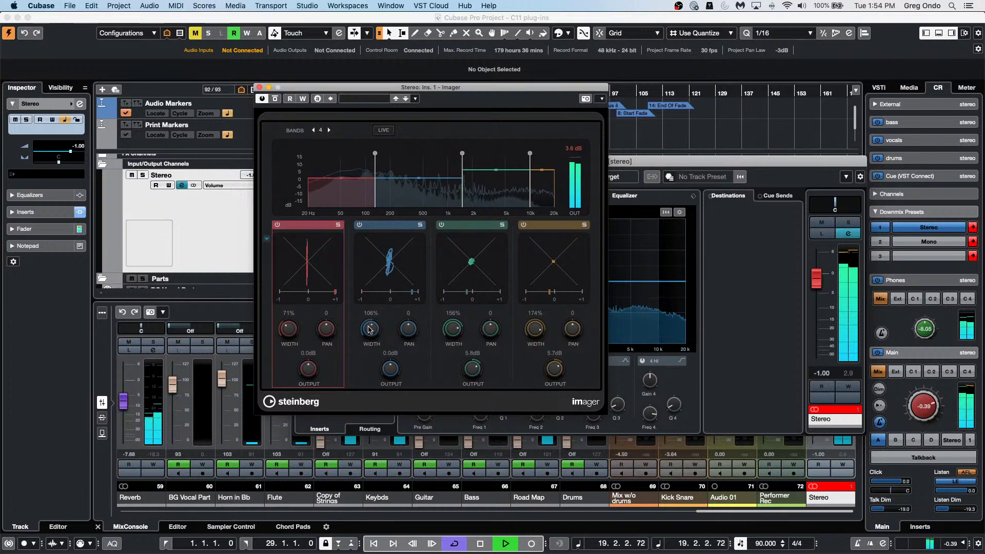
drag(369, 329, 367, 344)
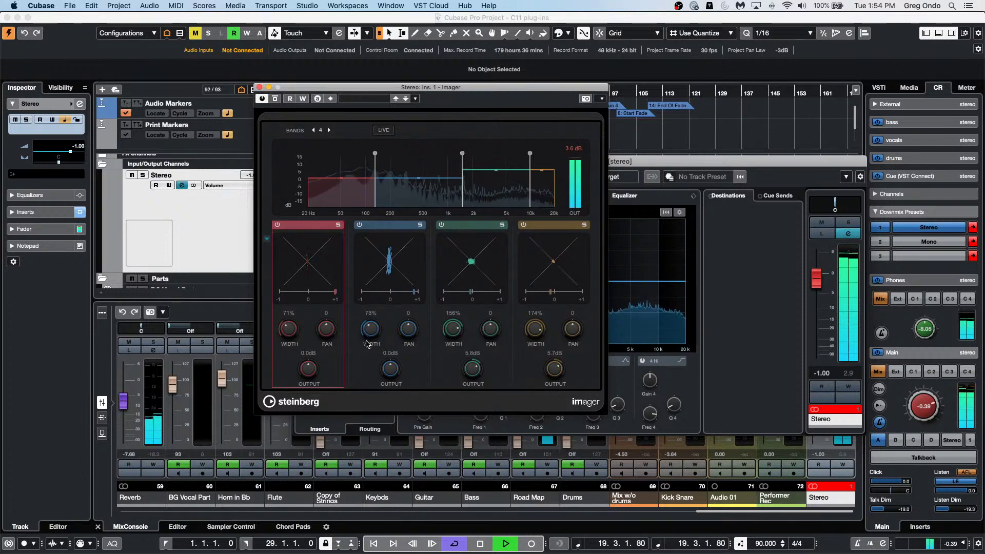
click(424, 227)
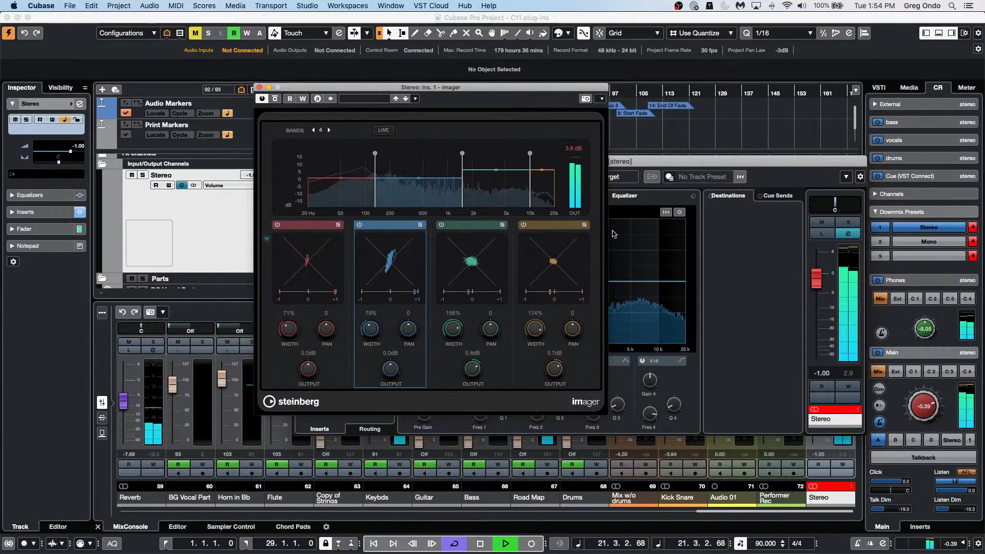
click(585, 227)
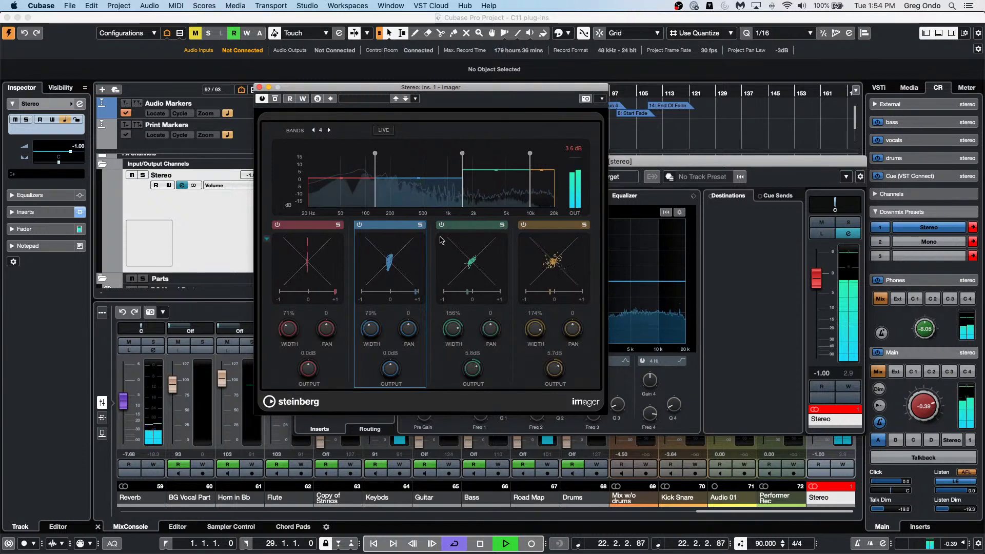
click(260, 87)
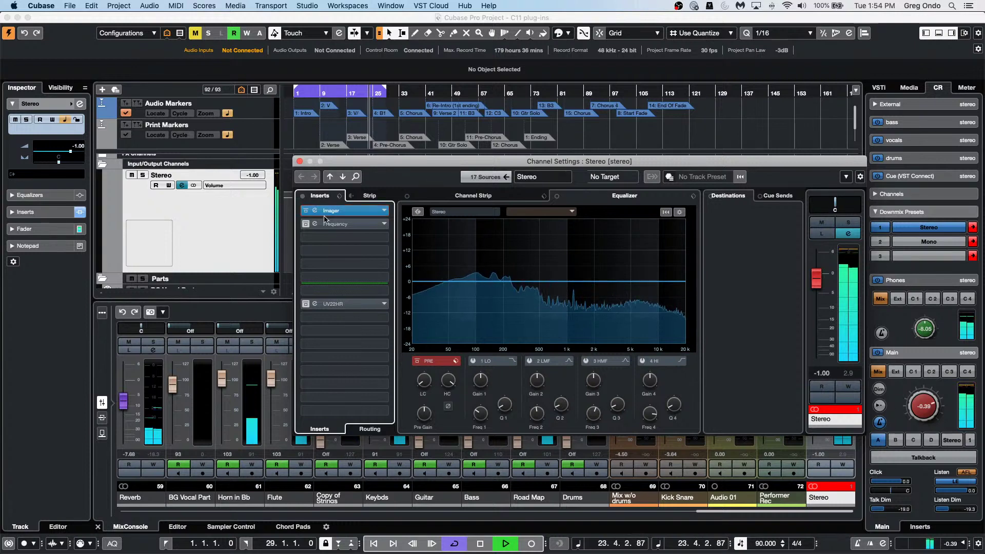
Insert SuperVision in the Stereo channel's slot below Frequency and load the Control Room View preset
click(349, 237)
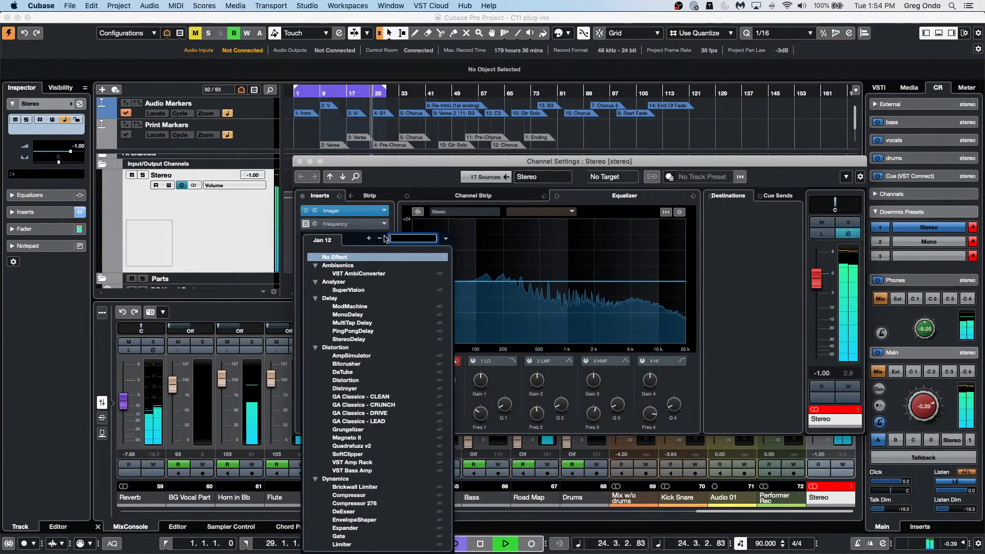
click(348, 290)
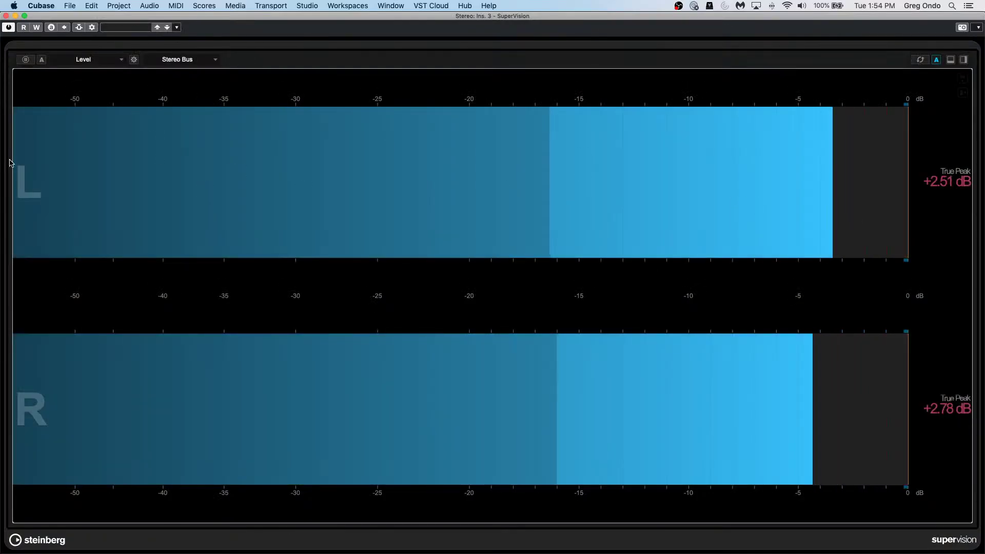
click(134, 27)
click(179, 103)
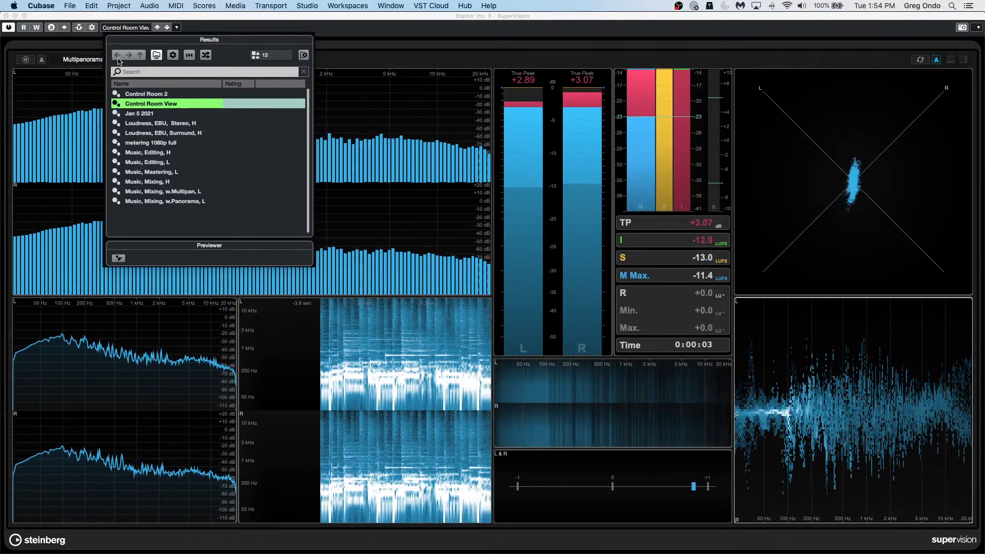
Examine the list of analysis module types available in SuperVision
click(68, 88)
click(91, 62)
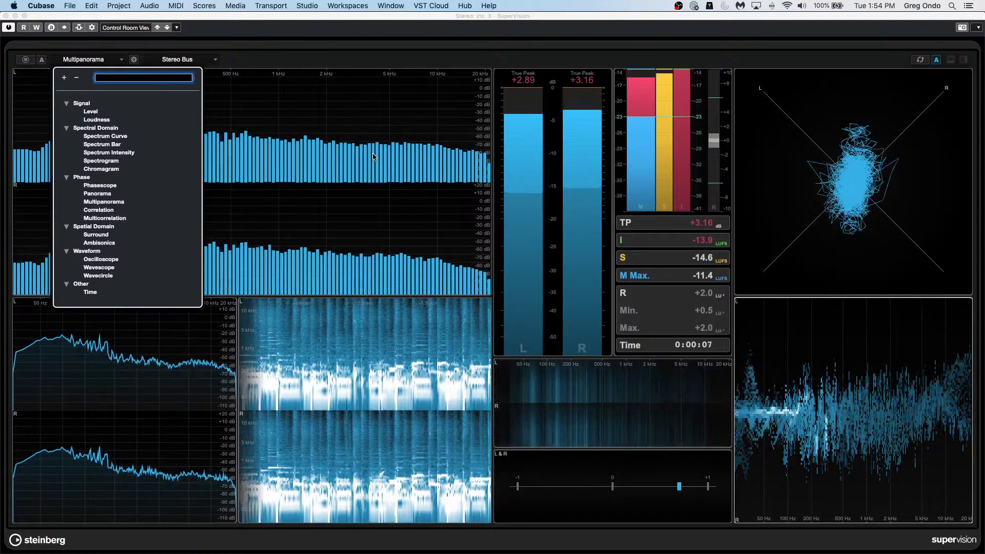
key(Escape)
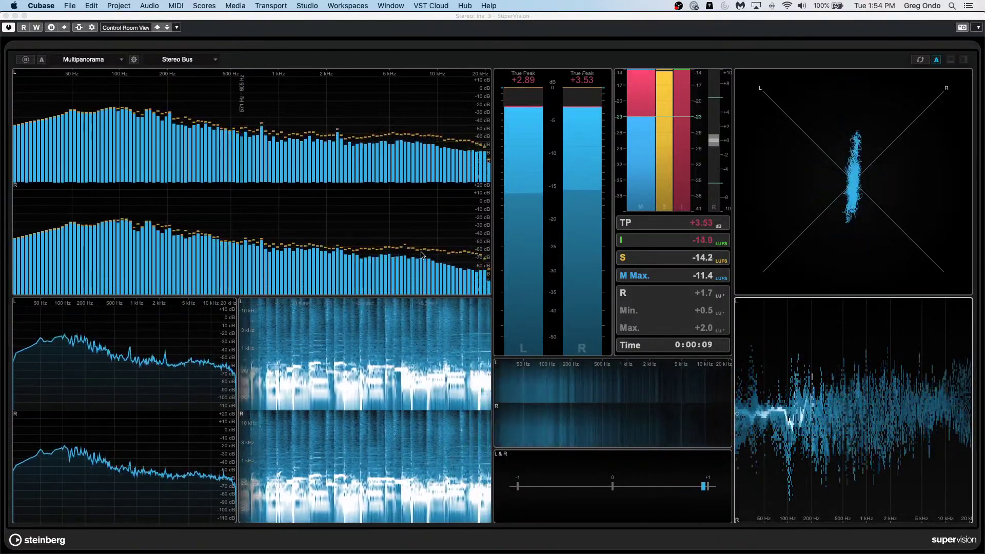
Set the Phasescope module's display mode to Envelope and select the Spectrum Bar module
click(869, 169)
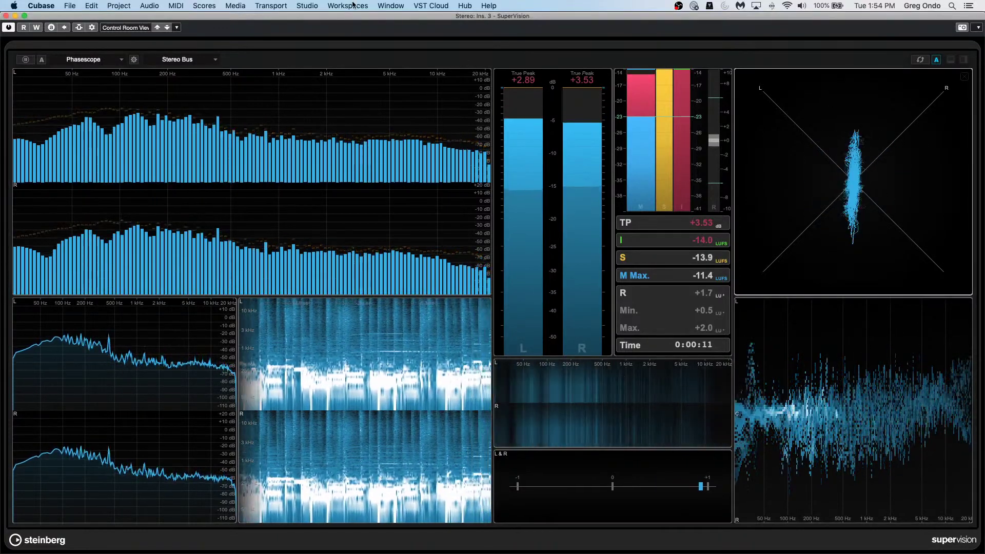
click(189, 61)
click(121, 95)
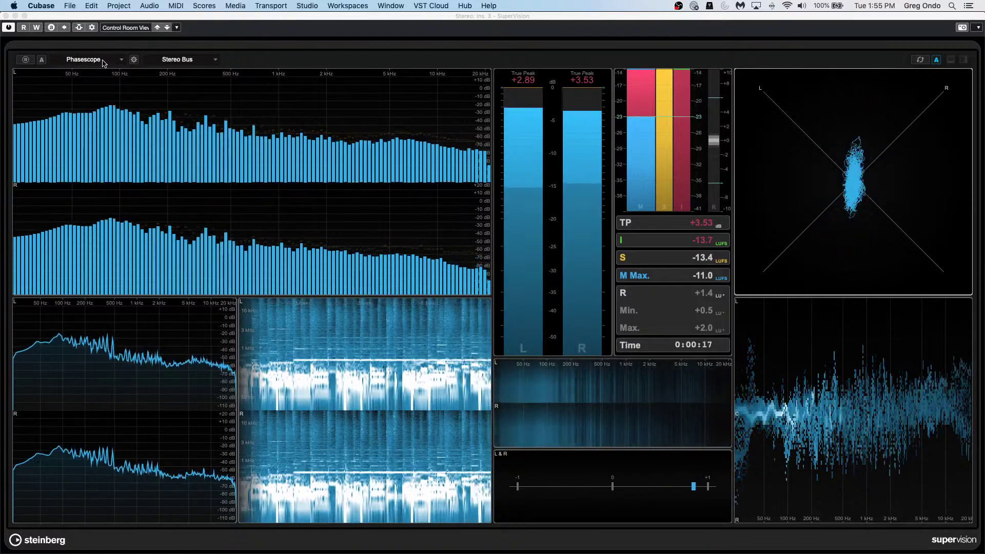
click(134, 60)
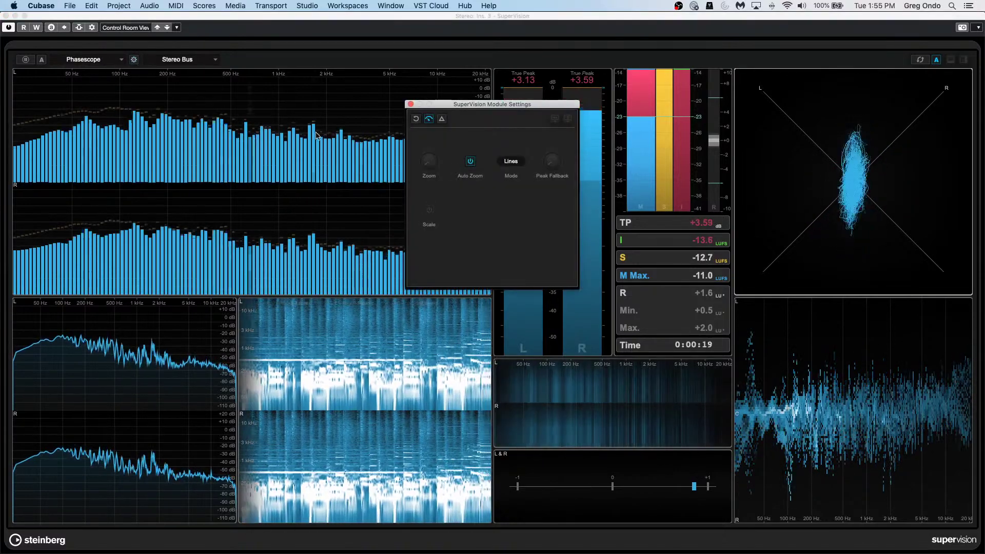
click(495, 161)
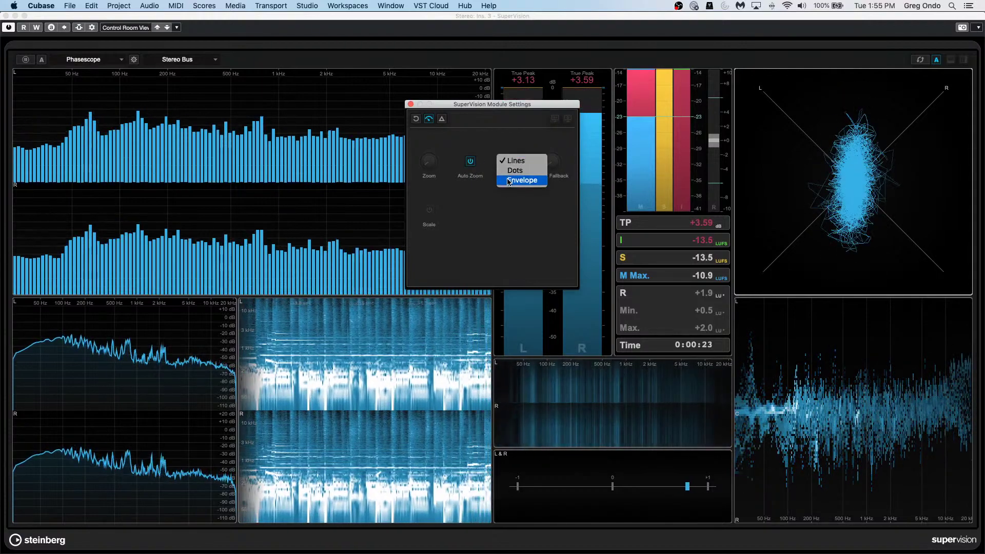
click(513, 177)
click(190, 140)
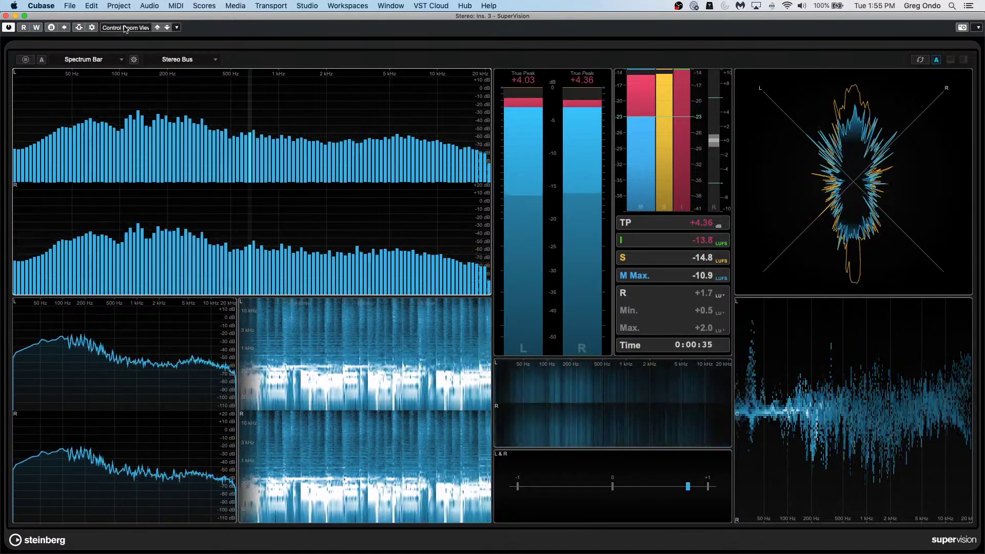
Load SuperVision's Control Room 2 preset to compare its layout, and return to the Control Room View preset
click(126, 27)
click(172, 94)
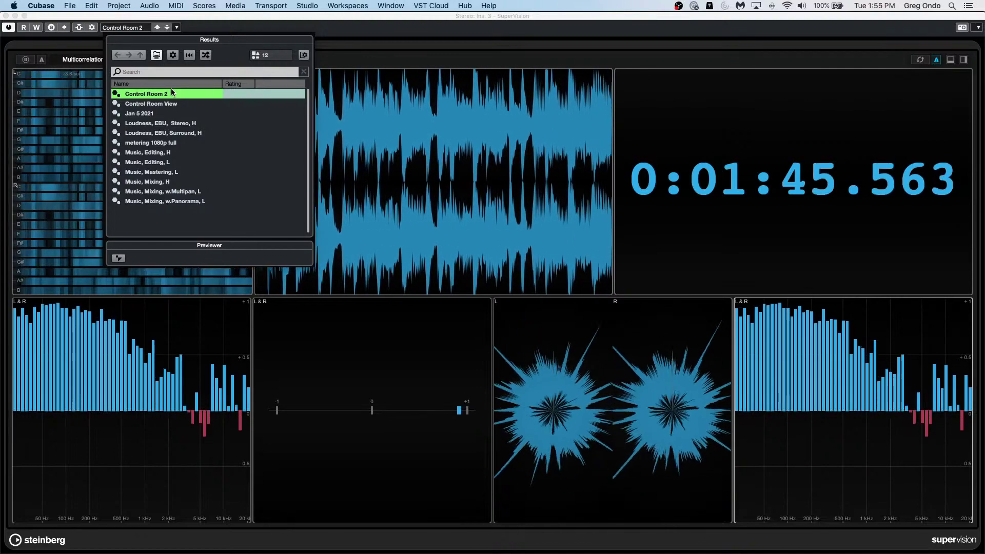
click(136, 93)
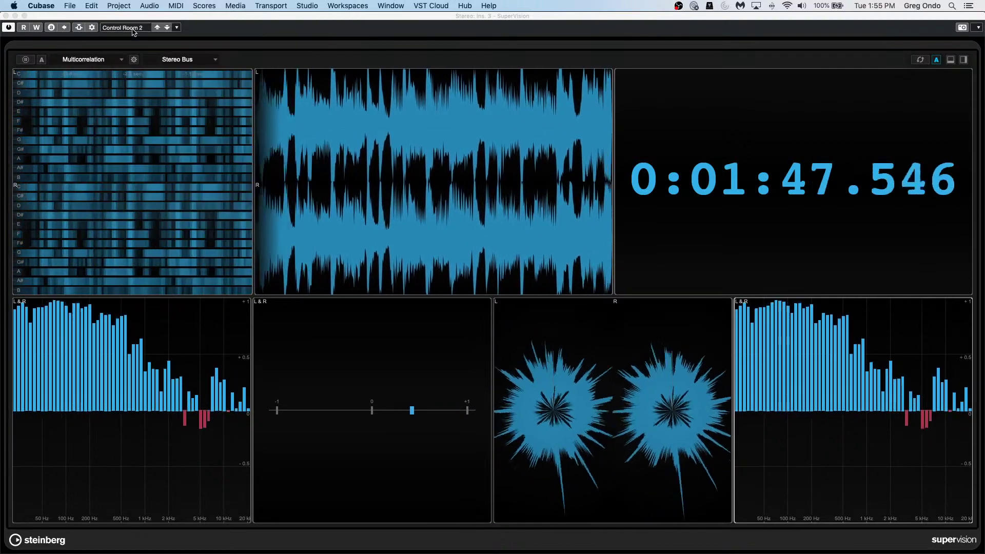
click(159, 104)
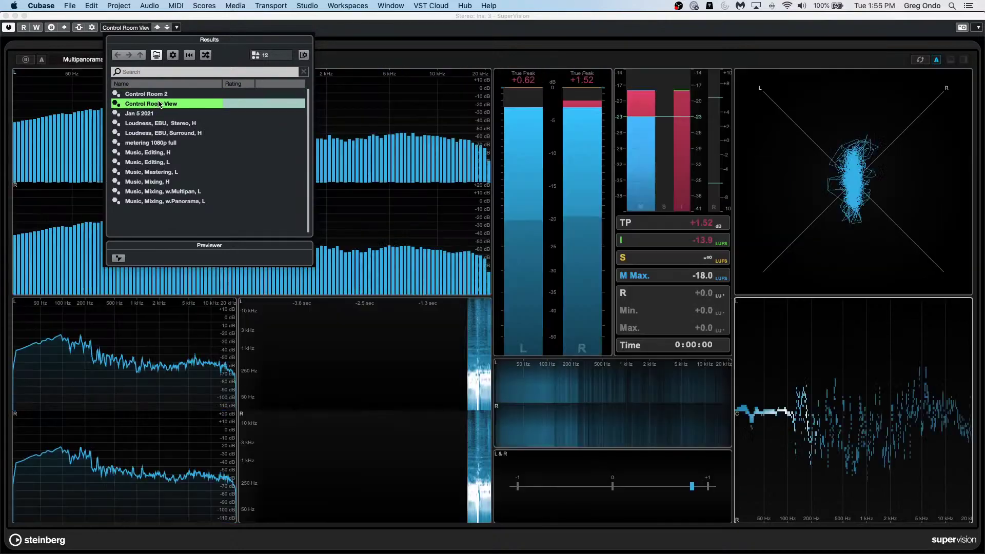
Close SuperVision, stop playback, and open the recent project Hit the Road go.cpr
click(6, 16)
key(space)
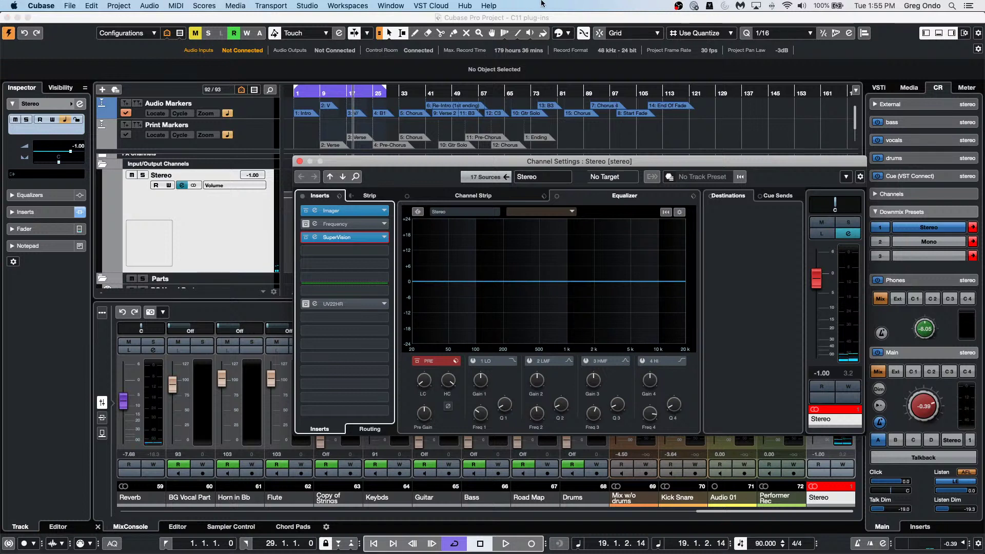
click(73, 8)
mouse_move(149, 198)
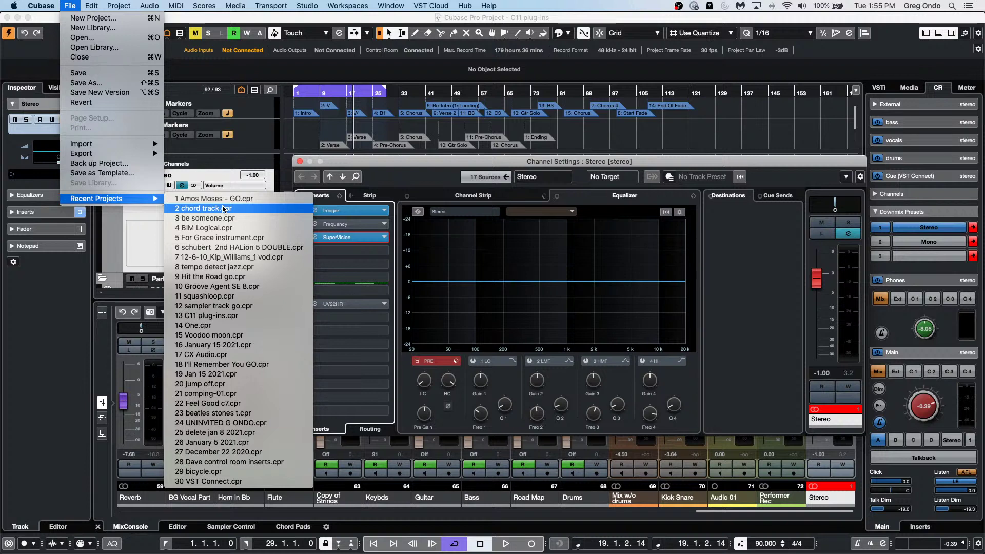
click(220, 277)
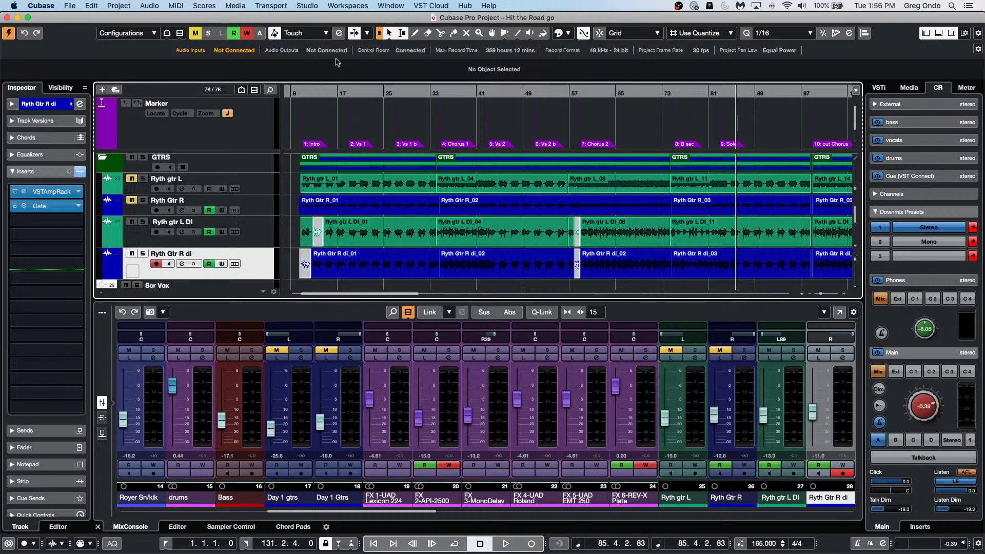
Play the song from about bar 13 to hear a short passage, and stop playback
click(317, 96)
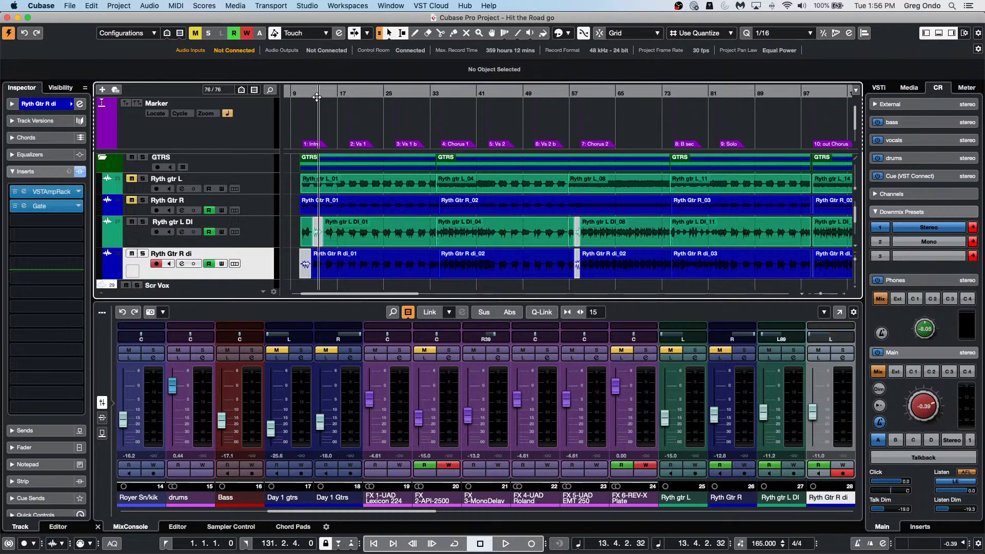
key(space)
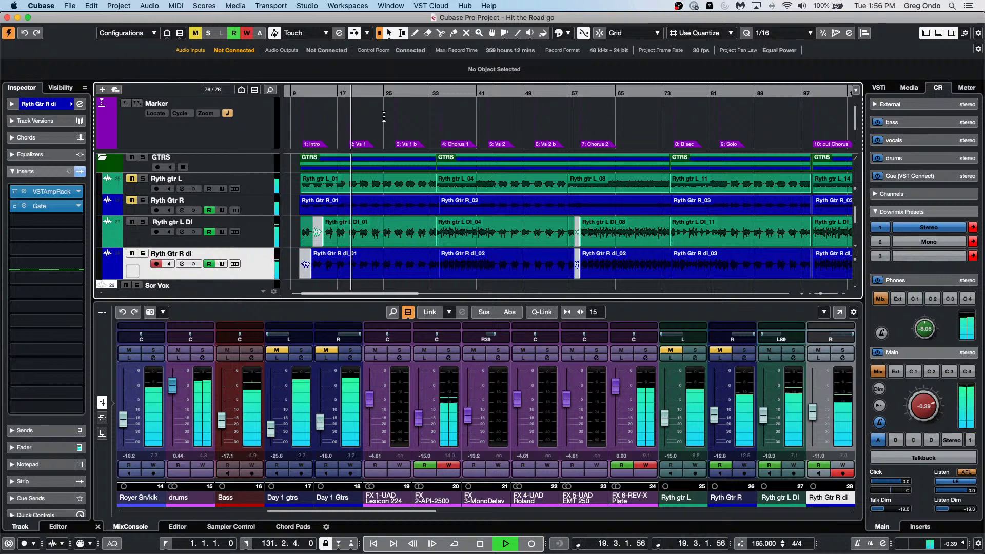
key(space)
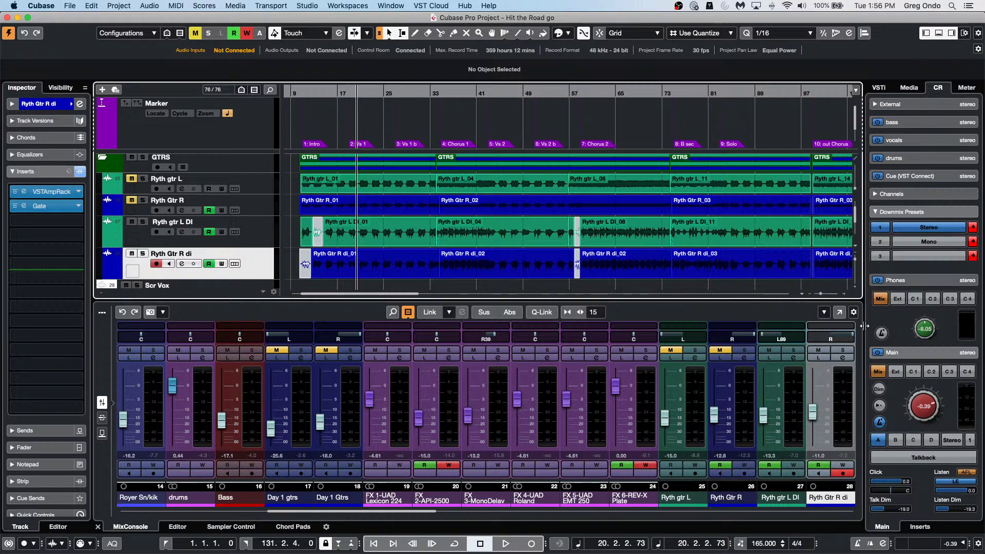
Open the MixConsole in its own window and select all channels from Kik through the last bgv channel
click(840, 312)
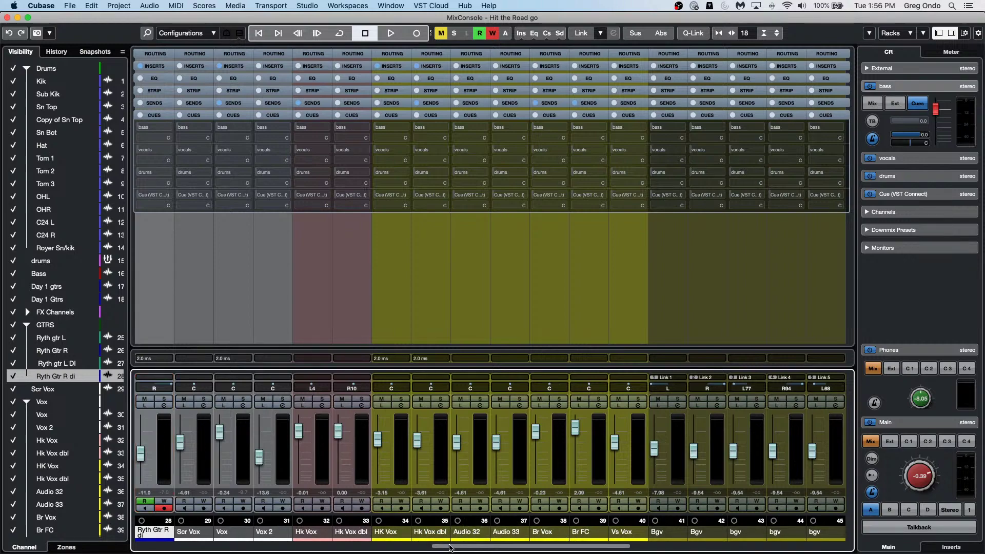
drag(449, 547, 116, 550)
click(161, 476)
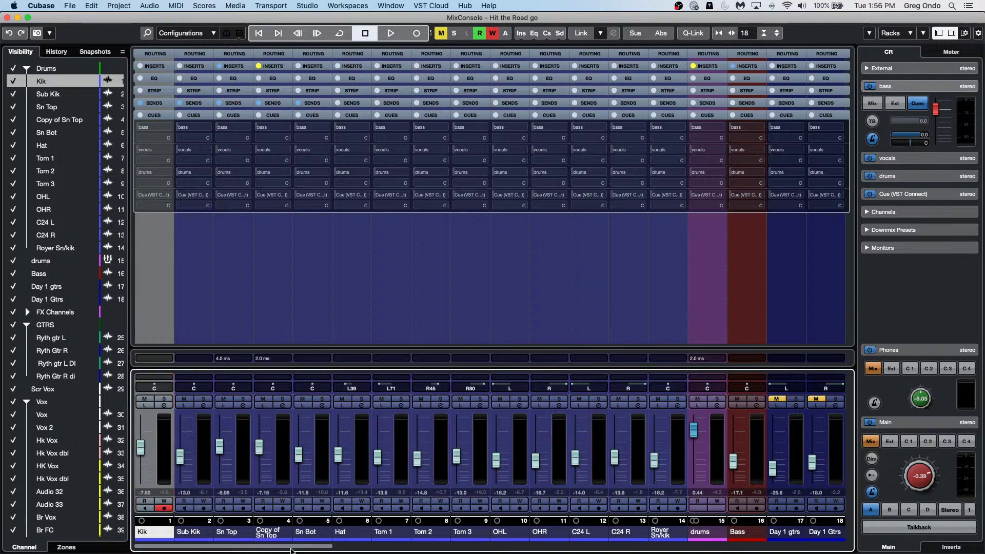
drag(300, 547, 966, 550)
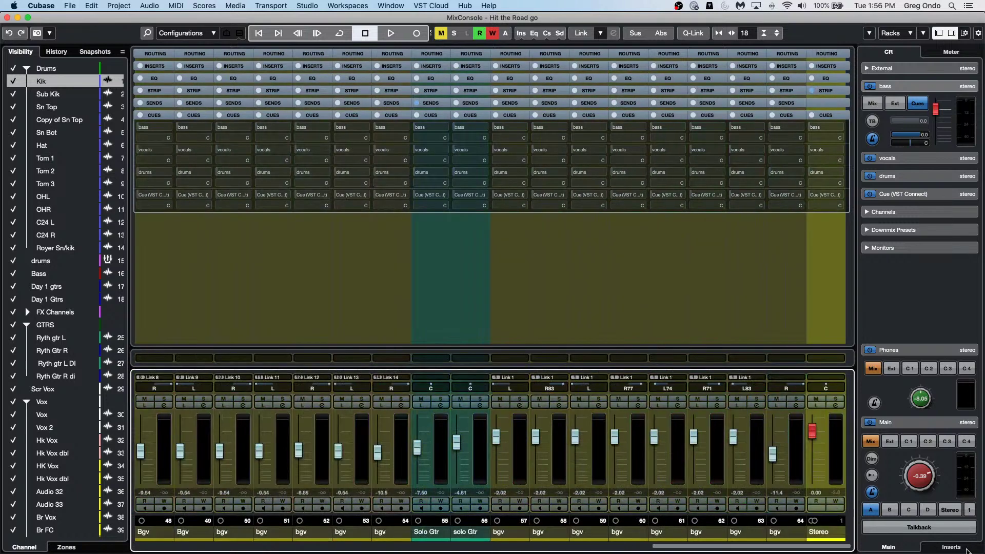
shift+click(795, 442)
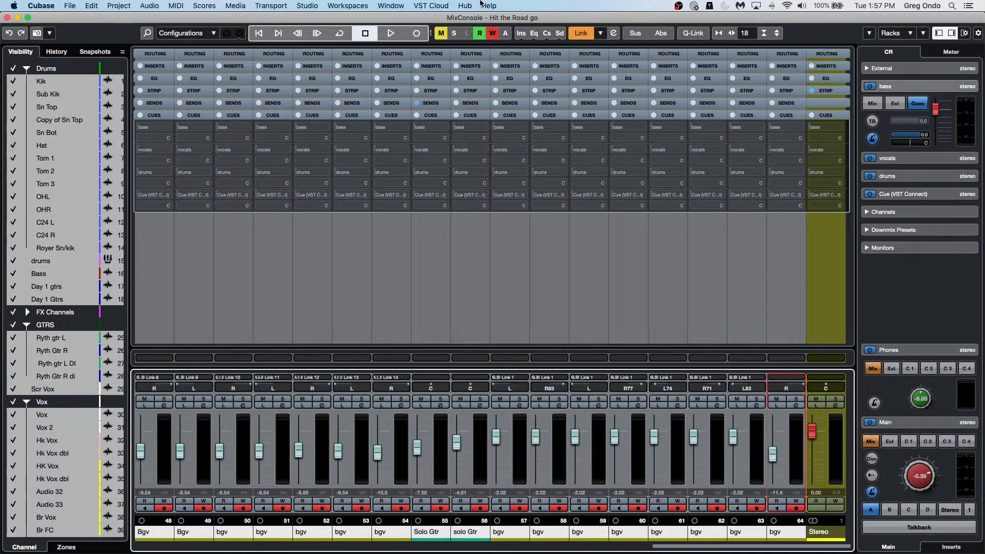
View the Control Room setup in Audio Connections, and close it
click(365, 6)
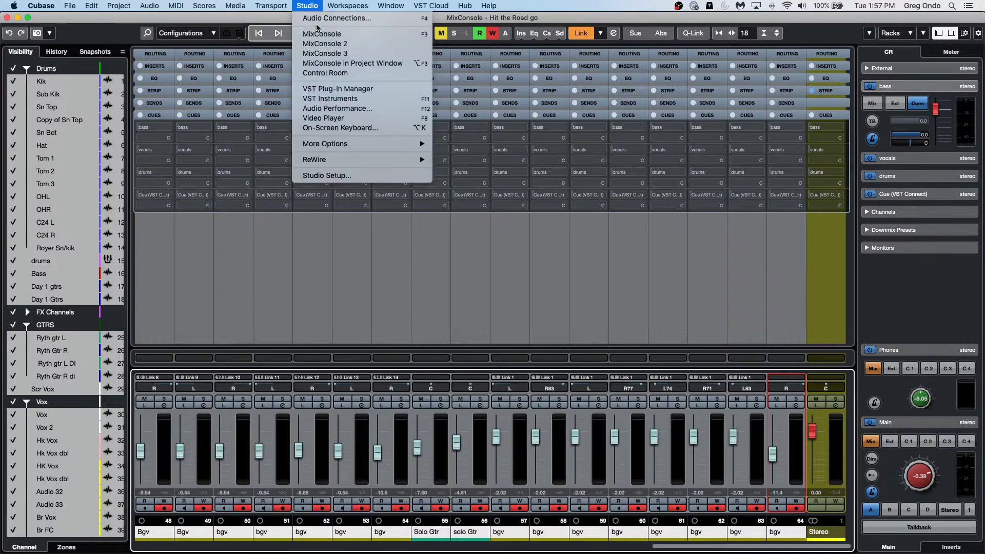
click(325, 18)
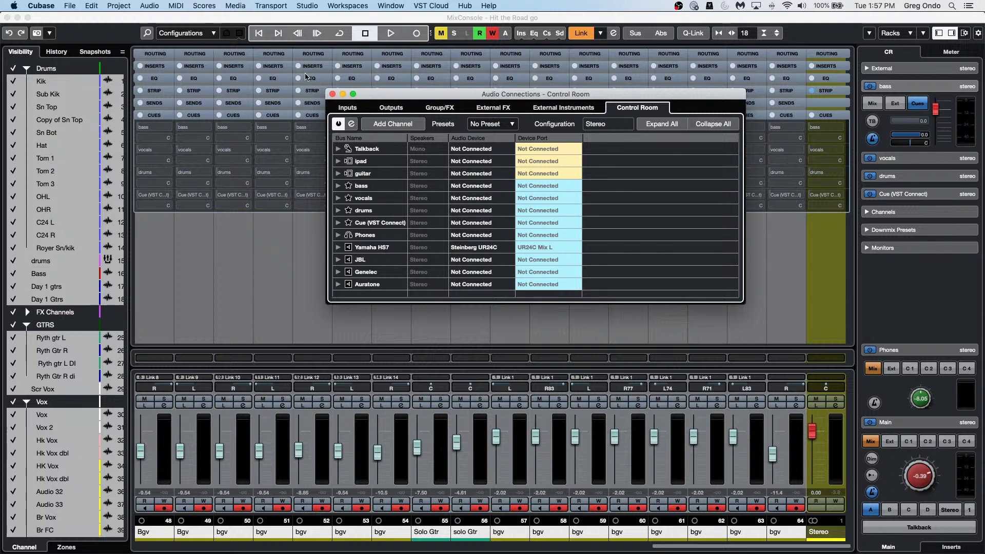
click(333, 94)
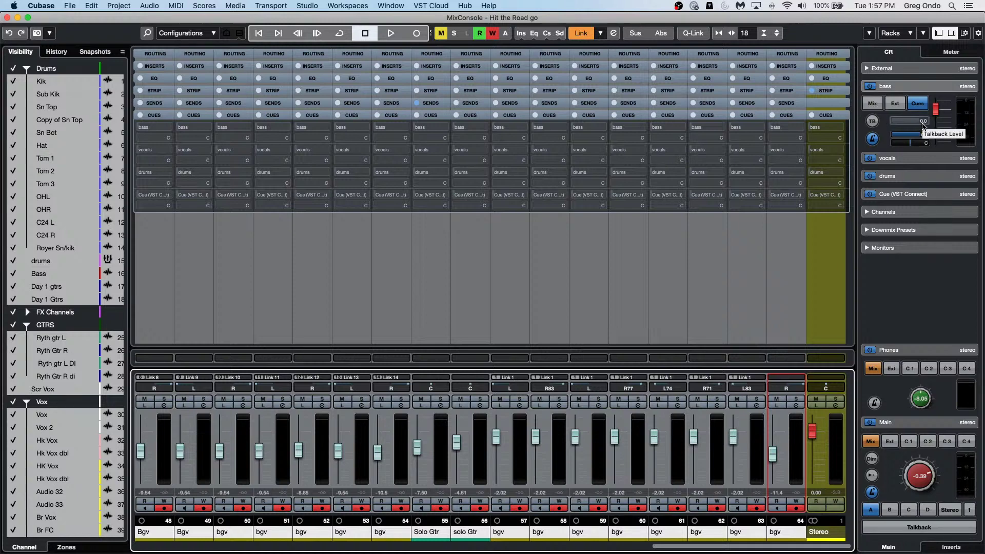
Activate the cue sends of all four cues for the selected mixer channels
right_click(908, 86)
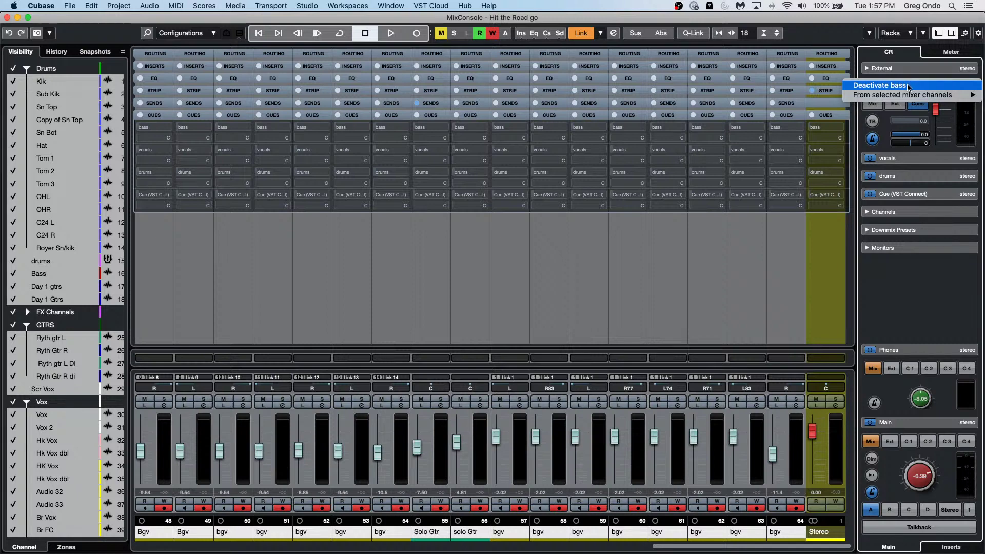
right_click(904, 124)
mouse_move(904, 124)
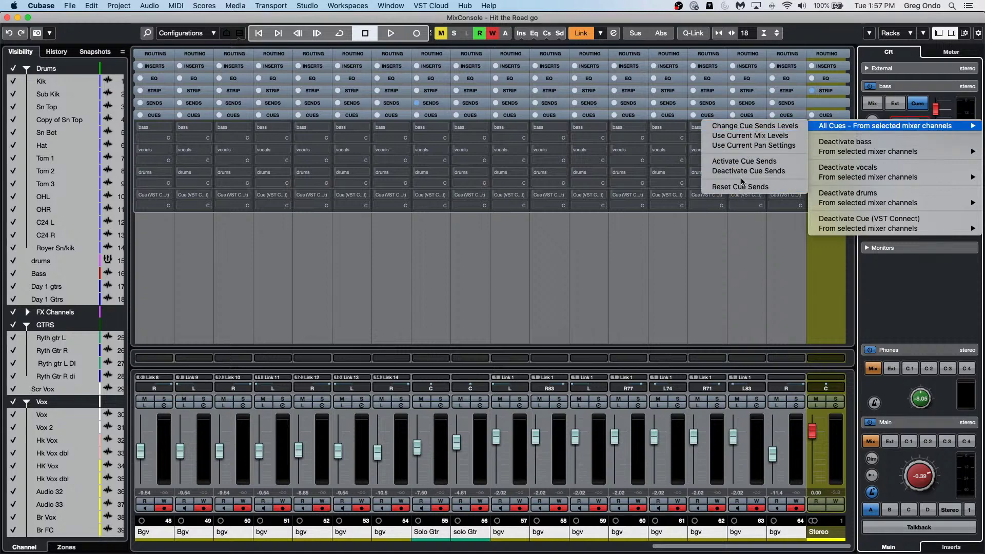
click(749, 161)
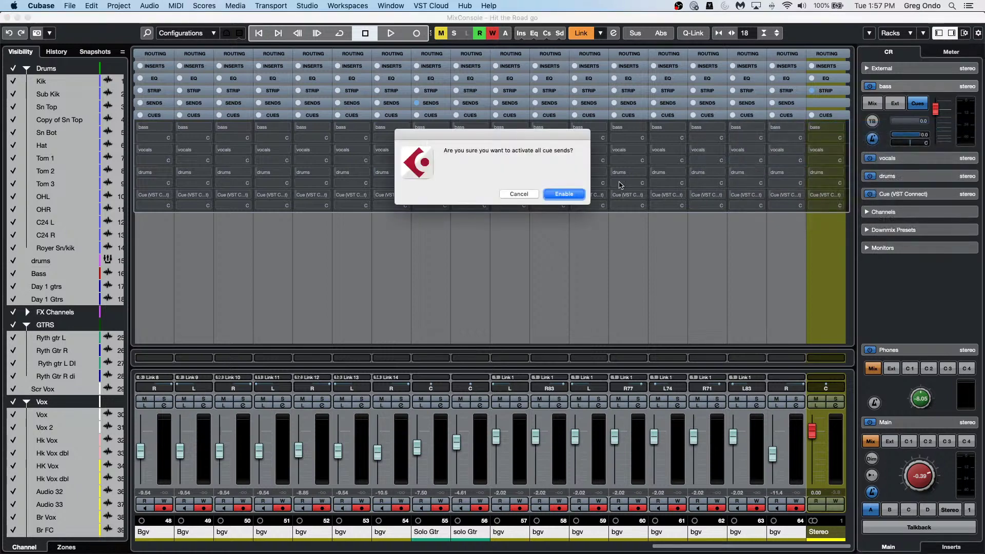
click(560, 195)
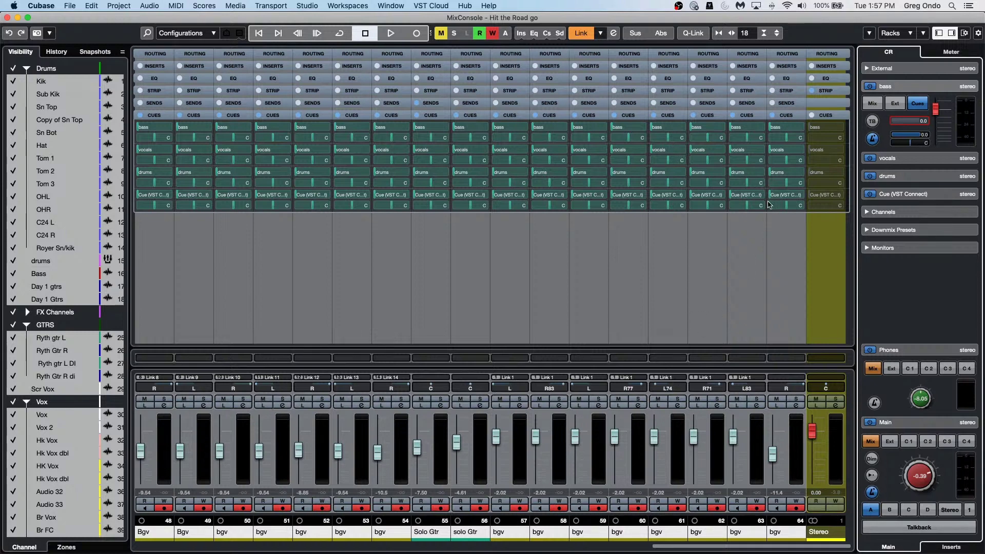
Apply the current mix levels to all cue sends of the selected channels
right_click(882, 122)
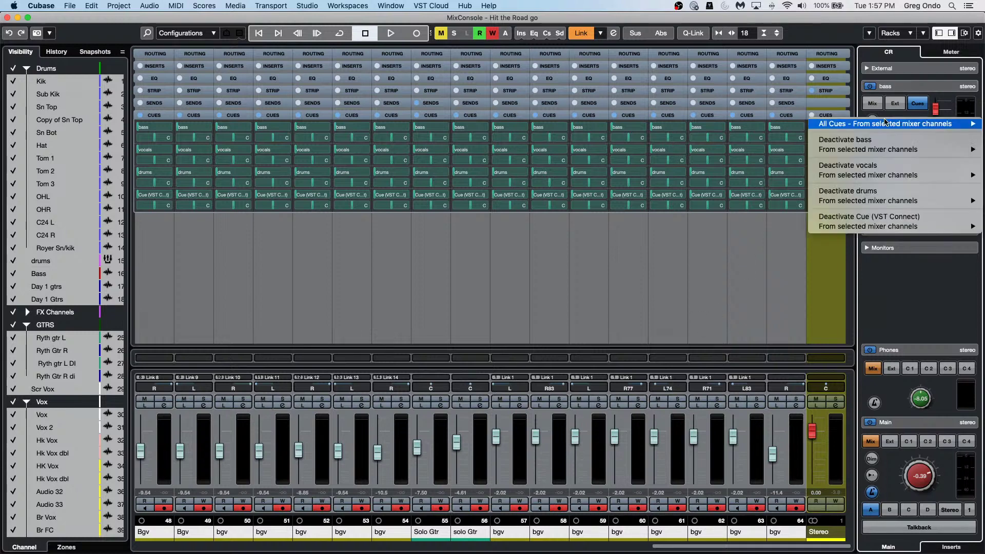
mouse_move(881, 125)
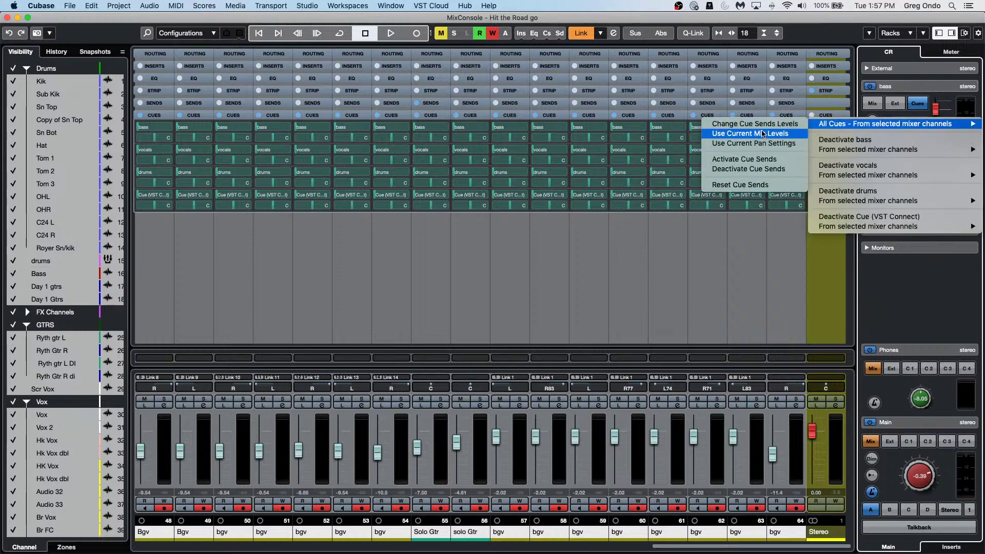
click(728, 133)
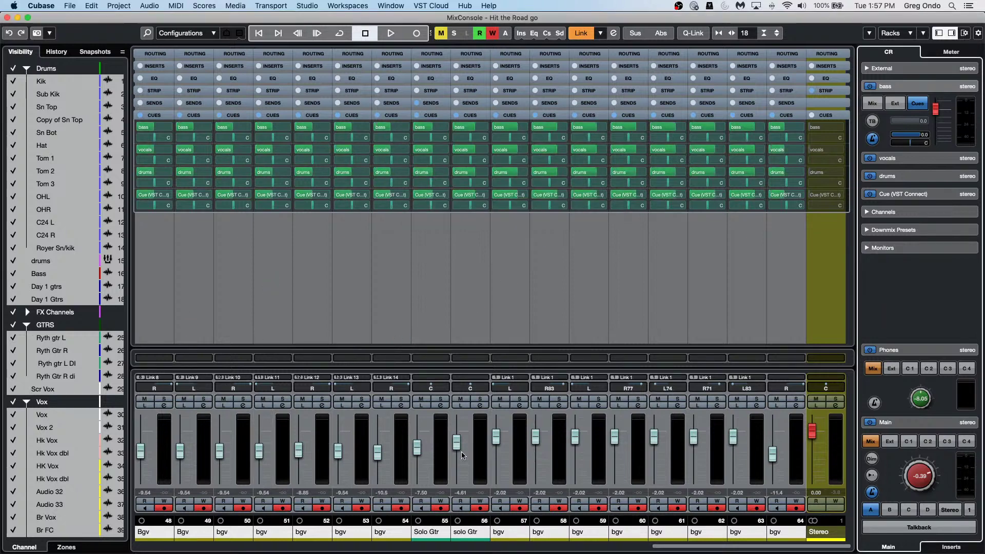
Apply the current pan settings to all cue sends of the selected channels
right_click(885, 120)
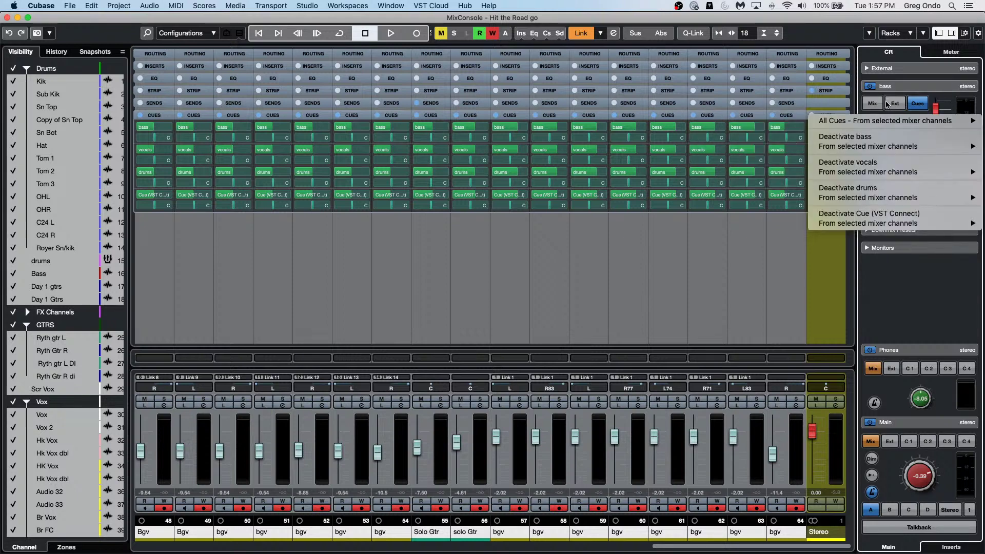
mouse_move(872, 121)
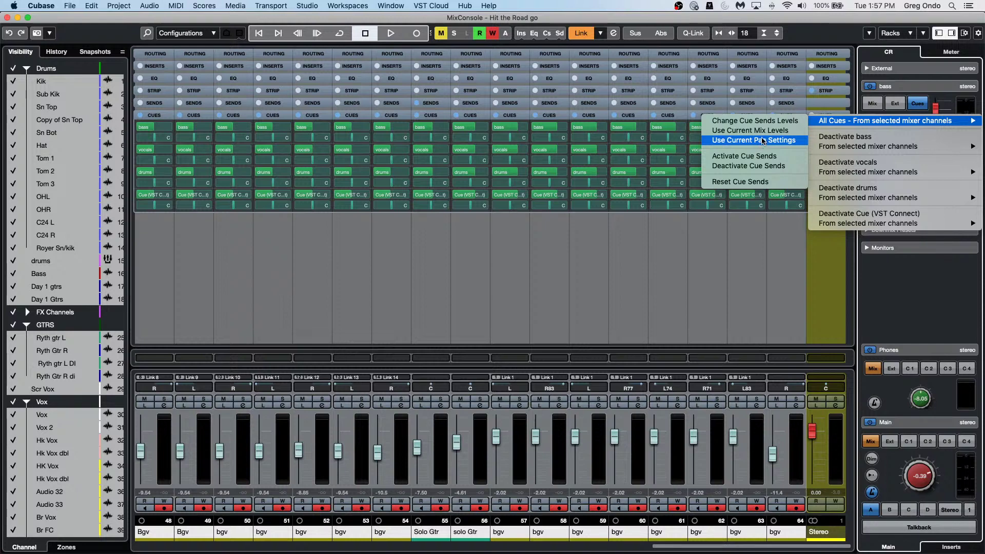
click(762, 141)
click(588, 194)
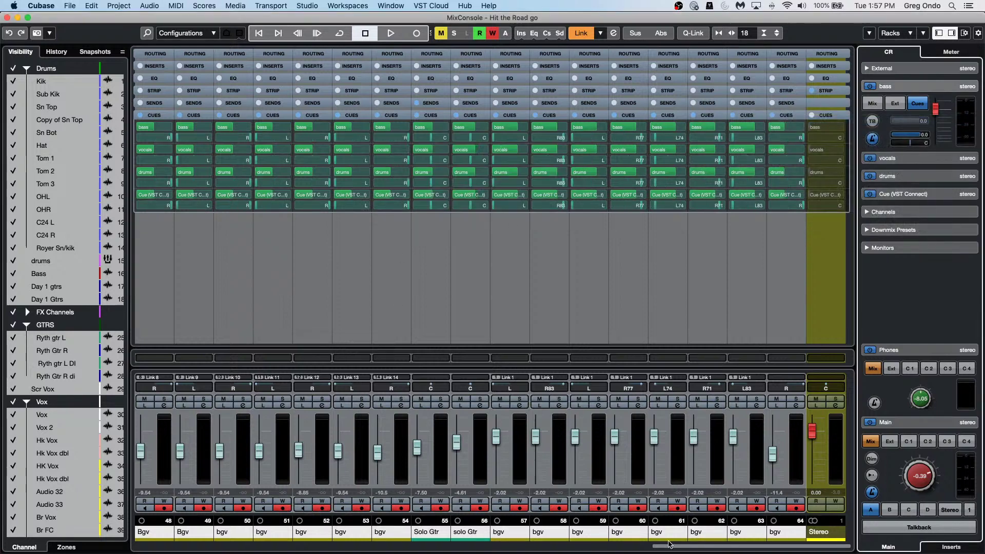
Bring the drum channels into view, start playback and expand the drums cue channel in the Control Room
drag(670, 544, 157, 534)
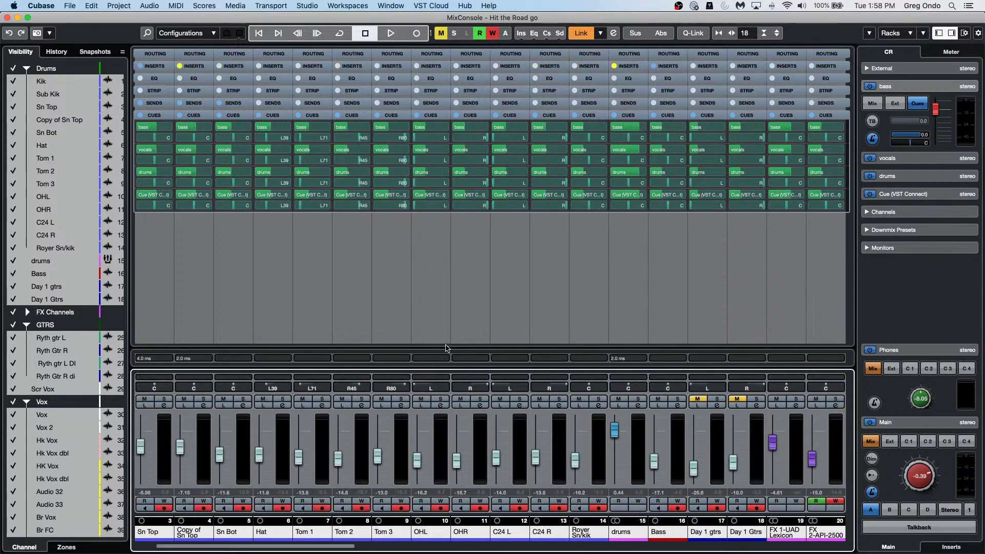
key(space)
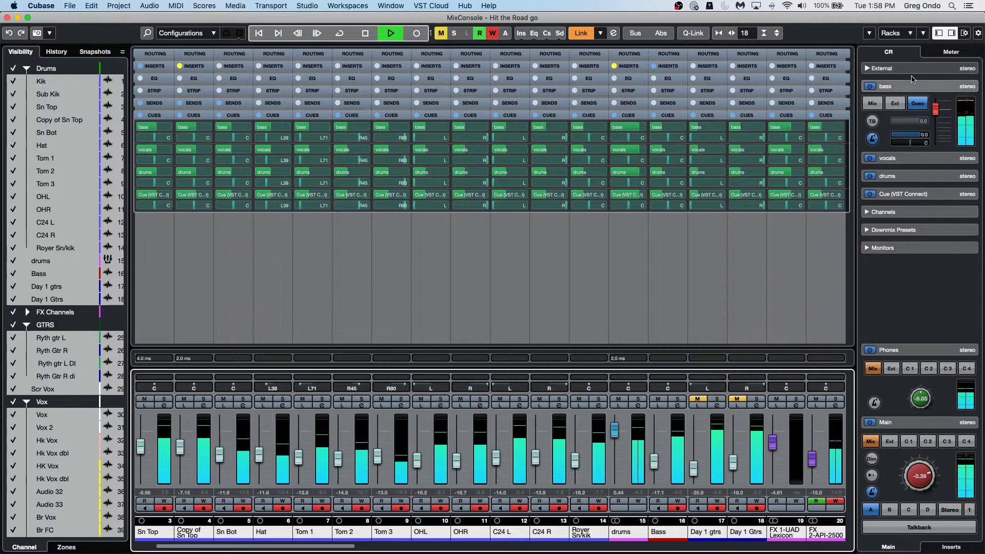
click(918, 176)
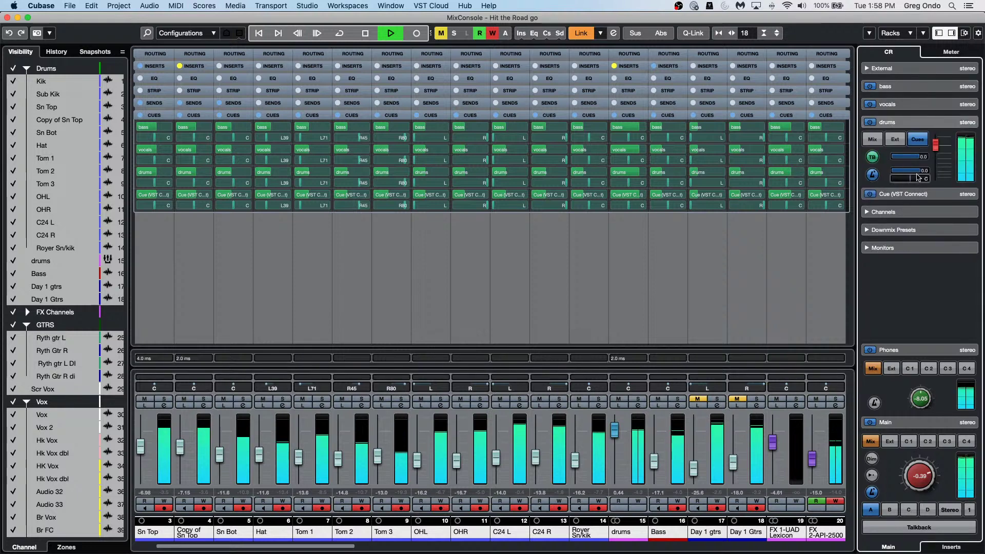
Raise the drums cue sends of channels Sn Top through drums together using Q-Link, and raise the Bass channel's vocals cue send
click(173, 451)
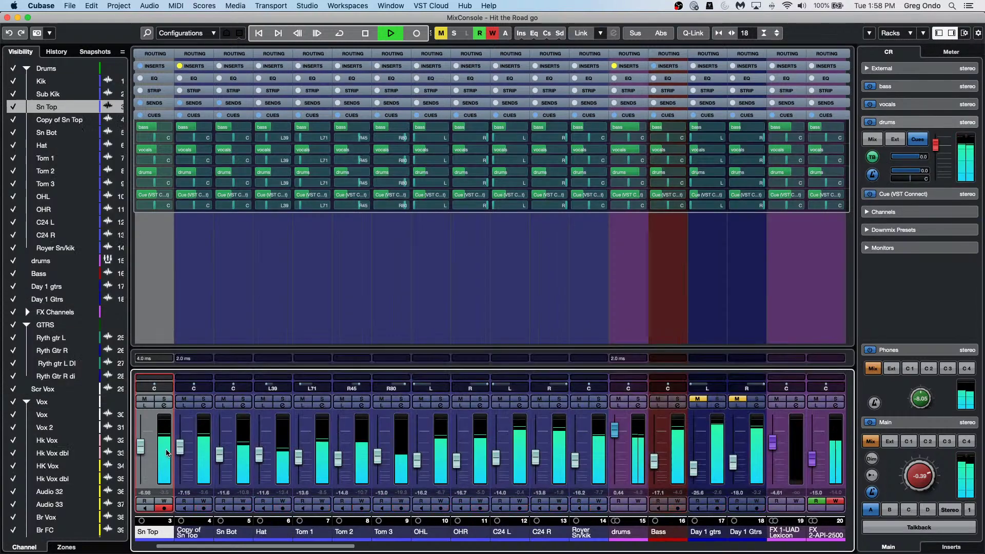
shift+click(637, 459)
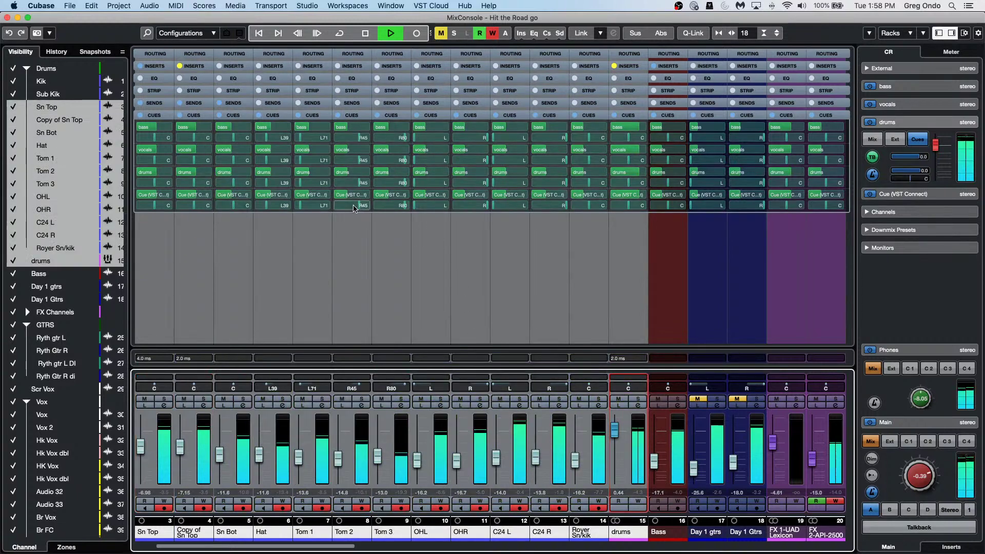
key(alt)
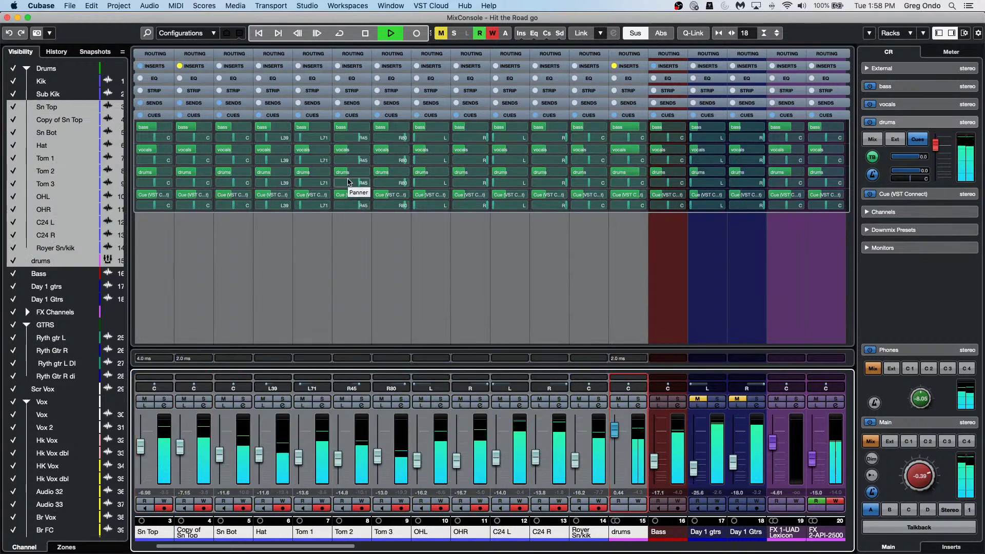
key(shift+alt)
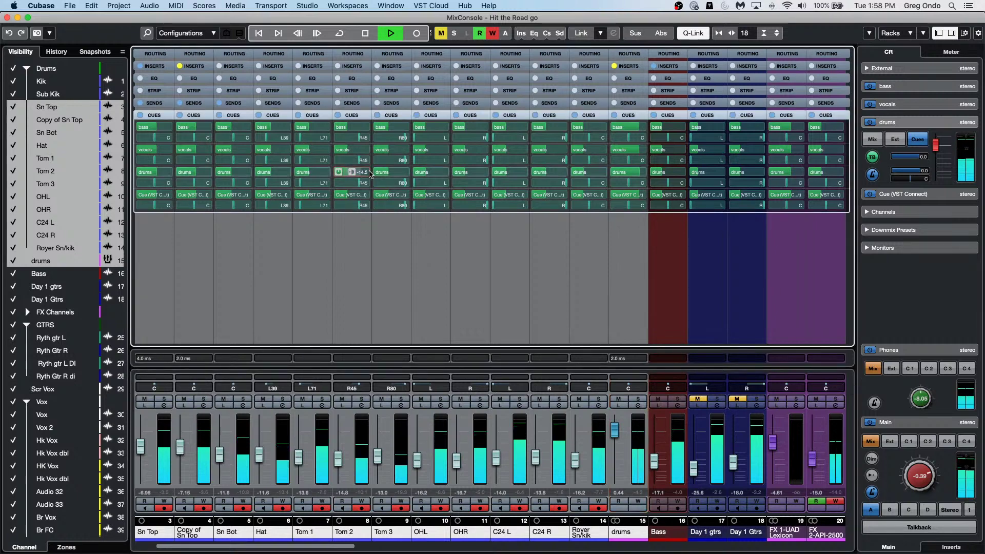
drag(371, 175, 427, 175)
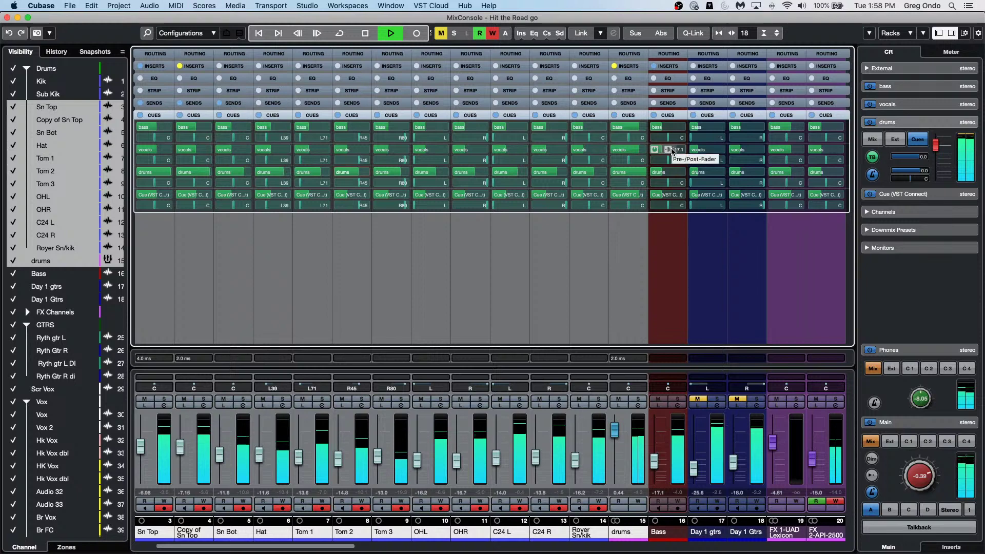
drag(672, 151, 693, 152)
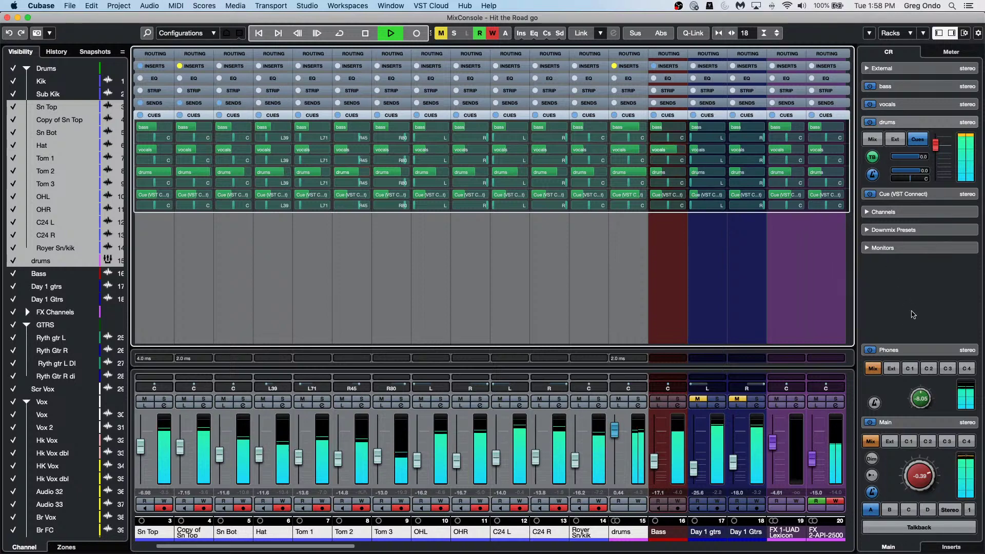
Set the main monitor level to -2.49 and its source to cue 3, comparing it with cue 2
scroll(922, 469, down, 5)
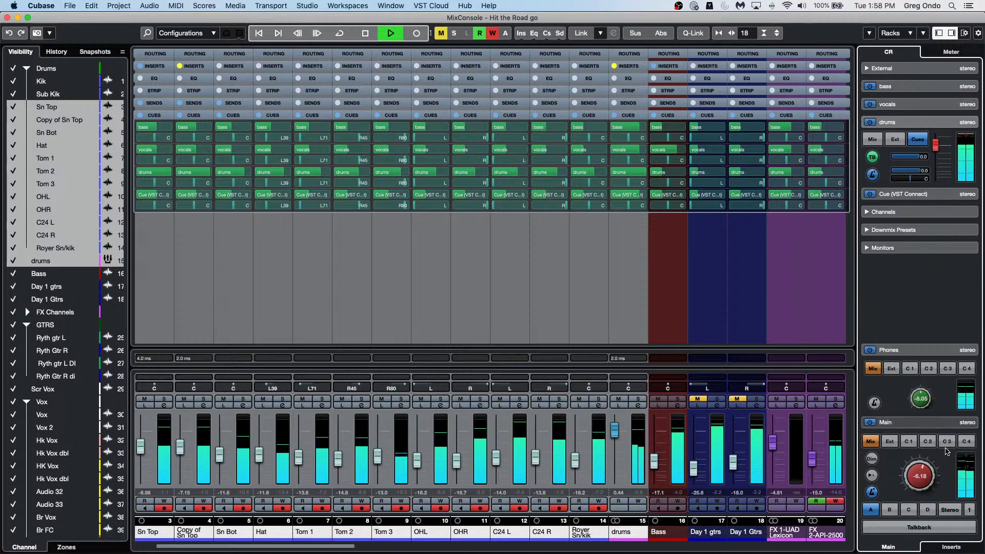
click(947, 441)
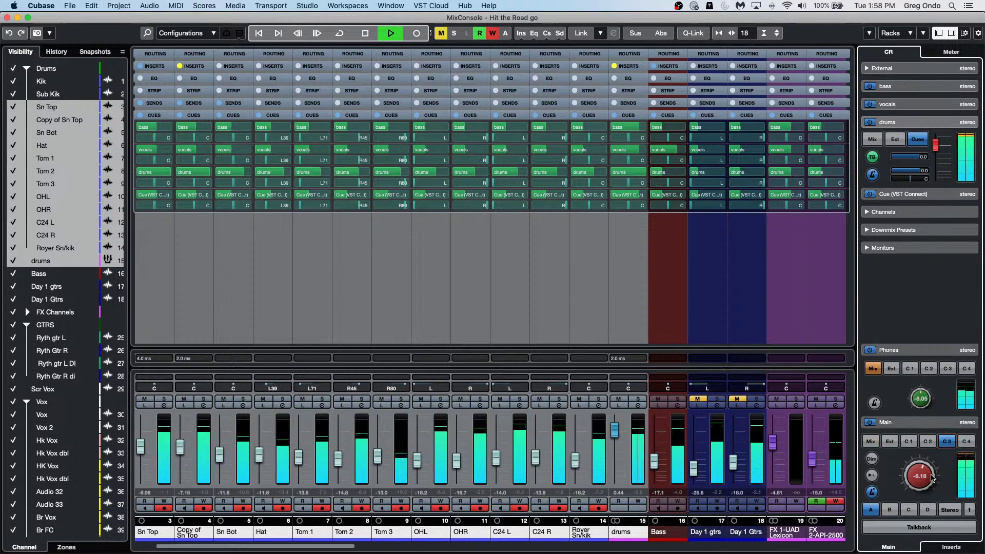
scroll(934, 469, up, 3)
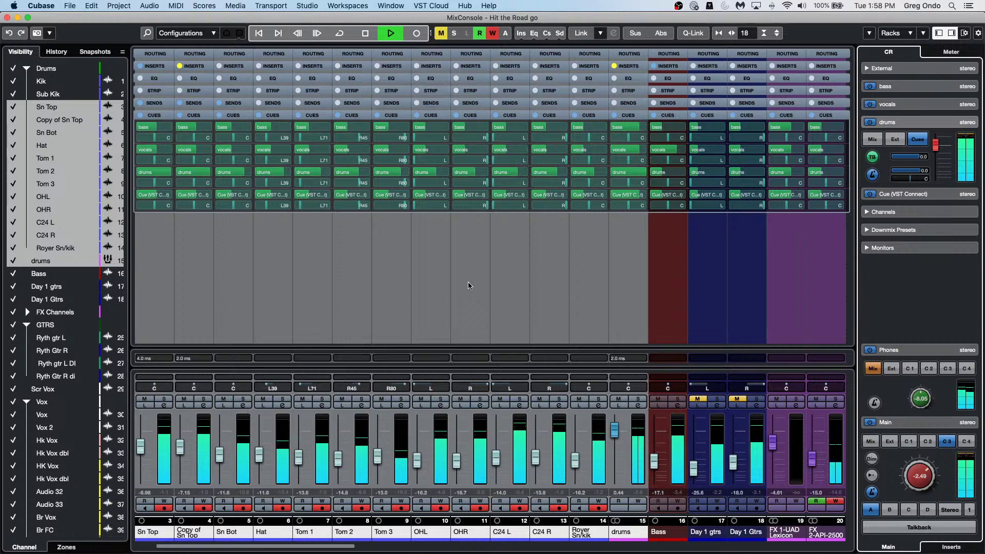
click(928, 442)
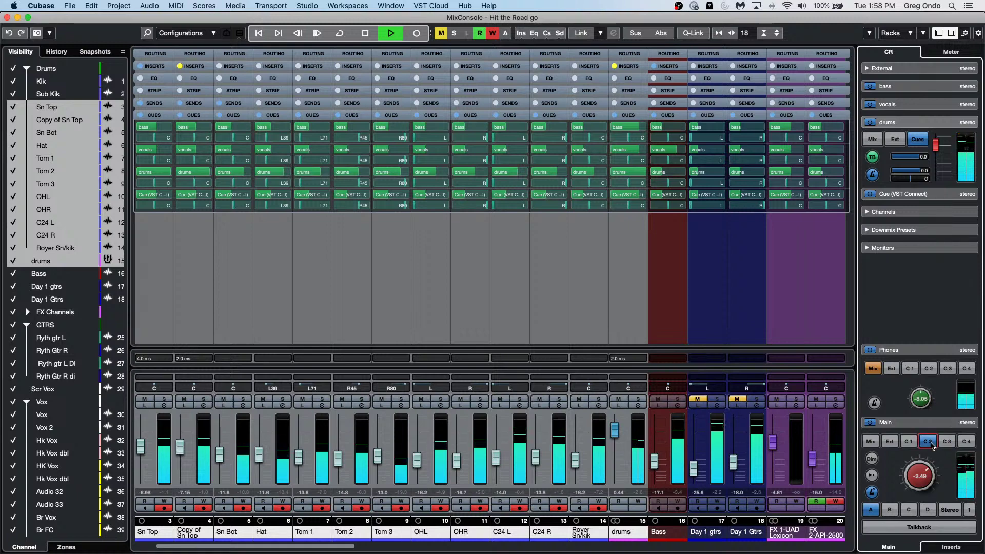
click(947, 442)
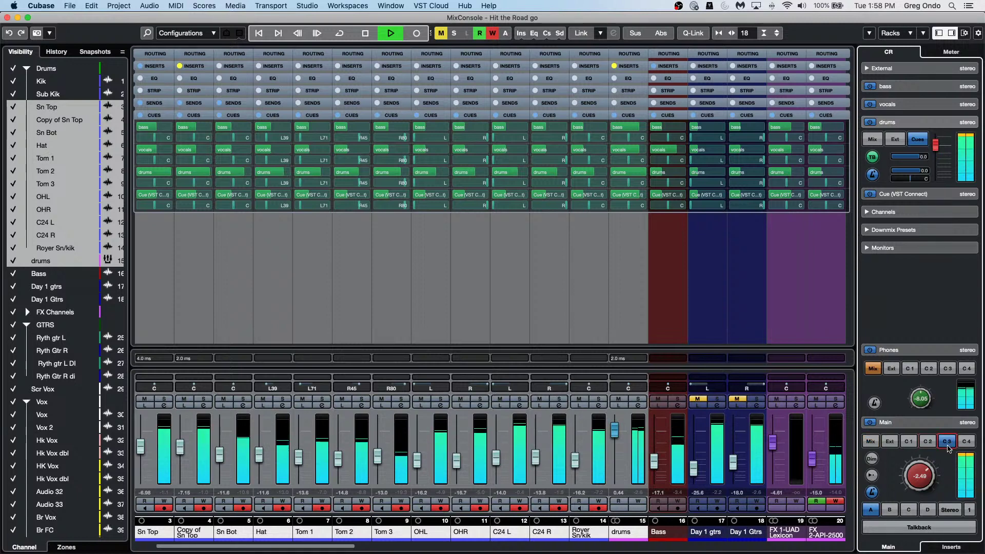
Stop playback and turn on Talkback
key(space)
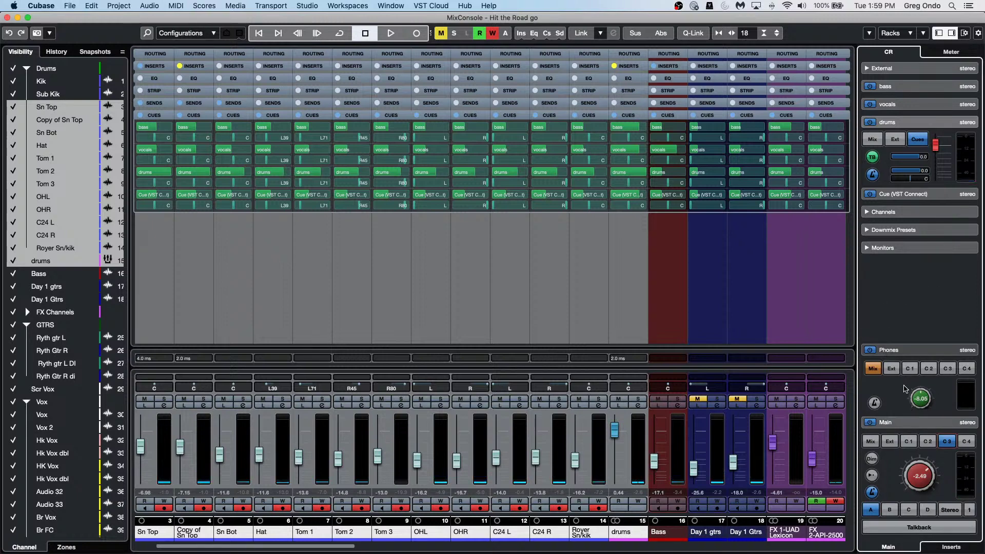
click(920, 527)
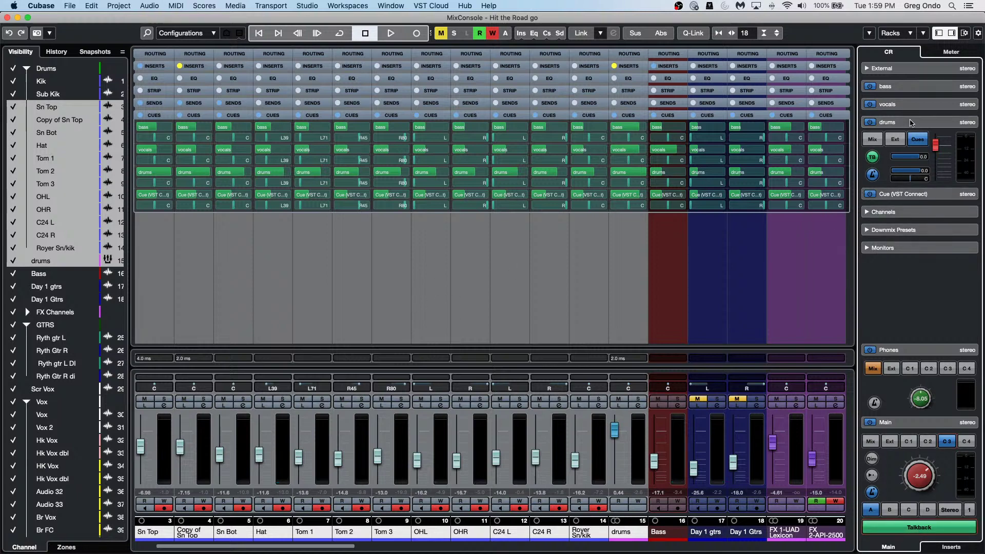
Expand the bass and vocals cue channels in the Control Room and enable the metronome click for the vocals cue
click(916, 87)
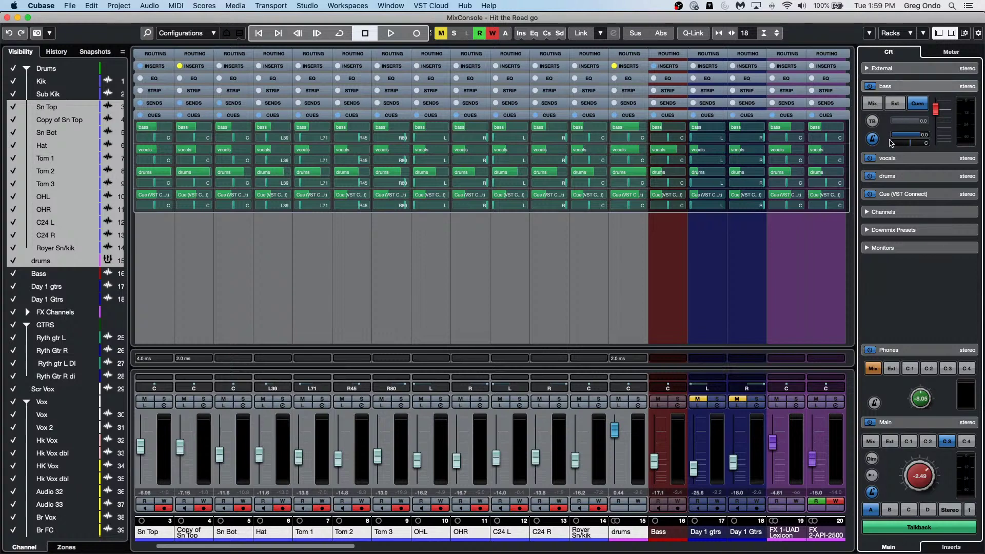
click(915, 162)
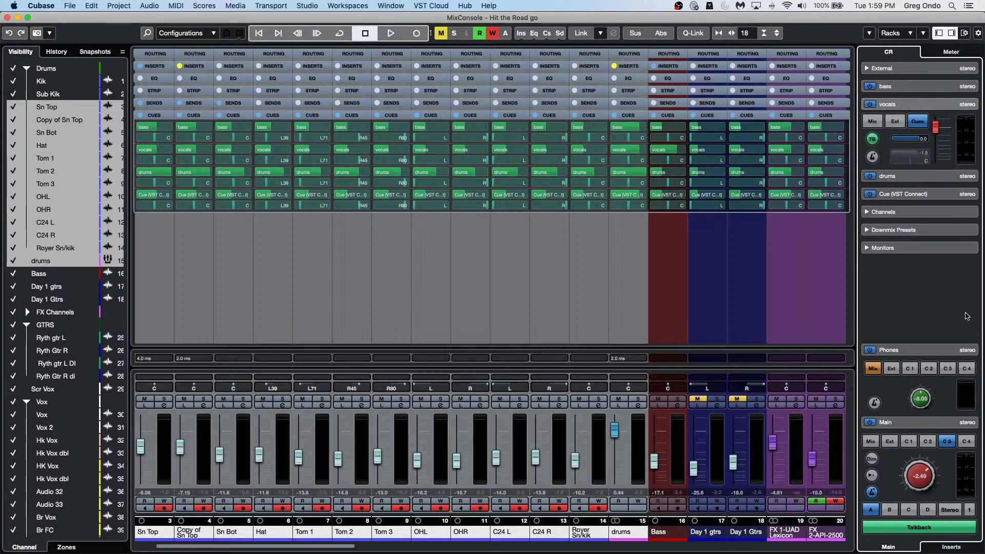
click(875, 157)
click(875, 157)
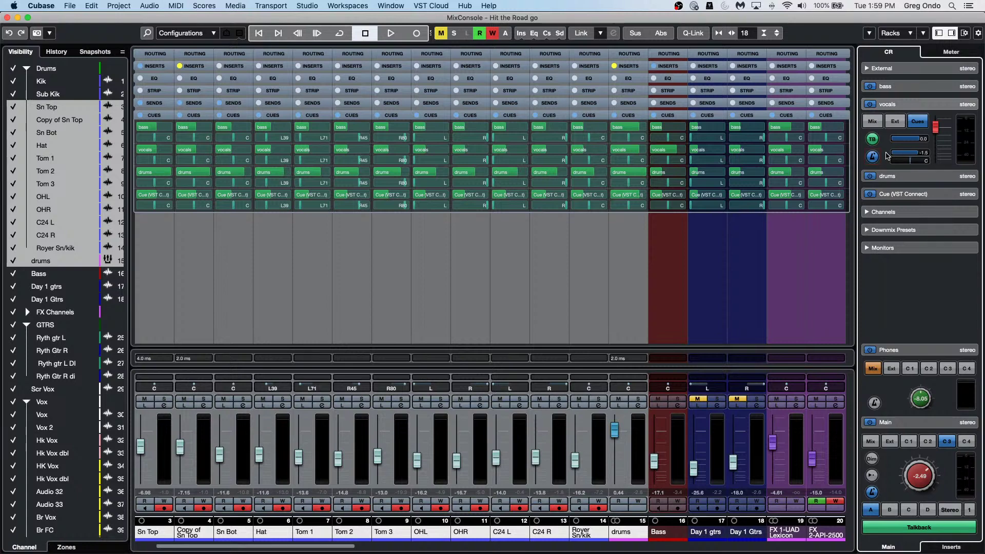
Close the MixConsole window, open the recent project whose file name starts with 12-6-10, and activate that project
click(7, 18)
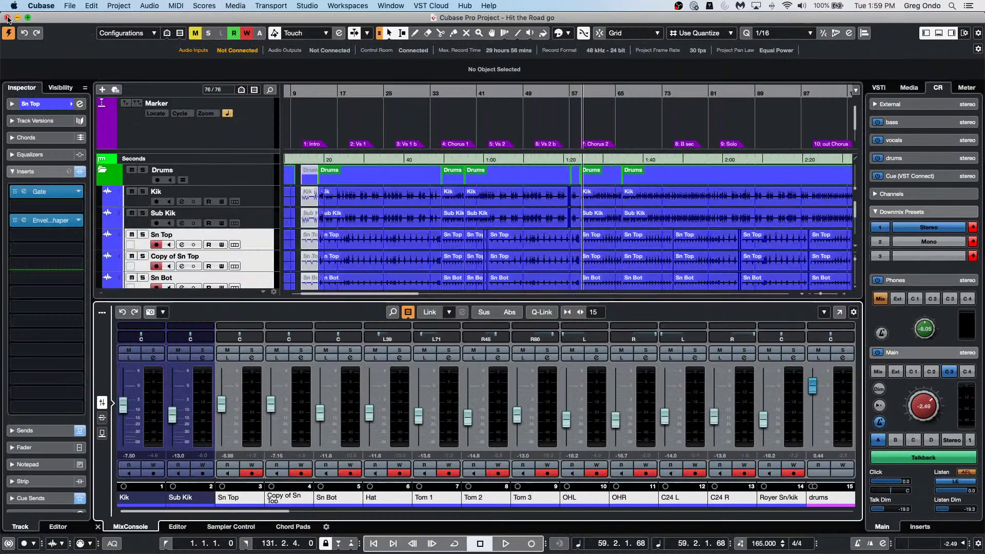
click(243, 6)
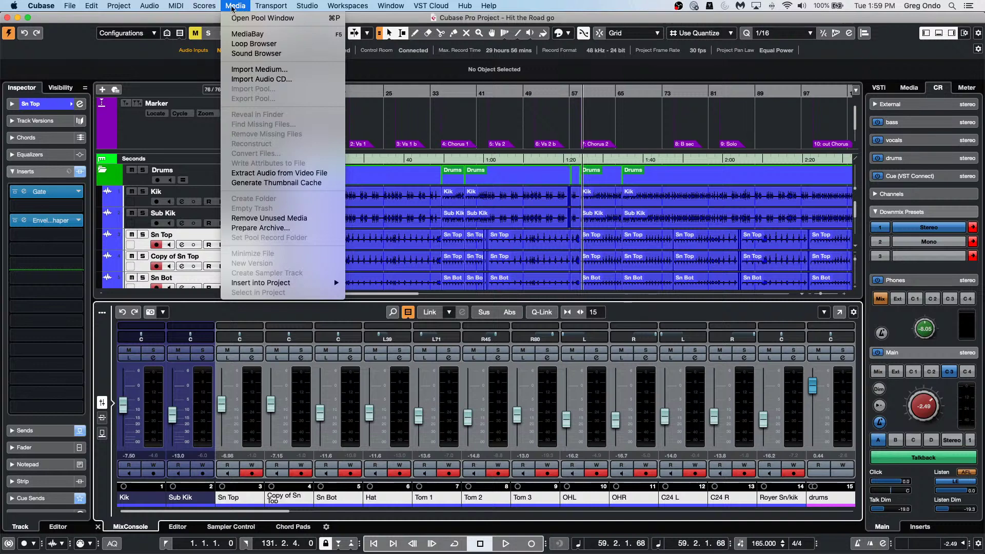
mouse_move(69, 6)
mouse_move(99, 198)
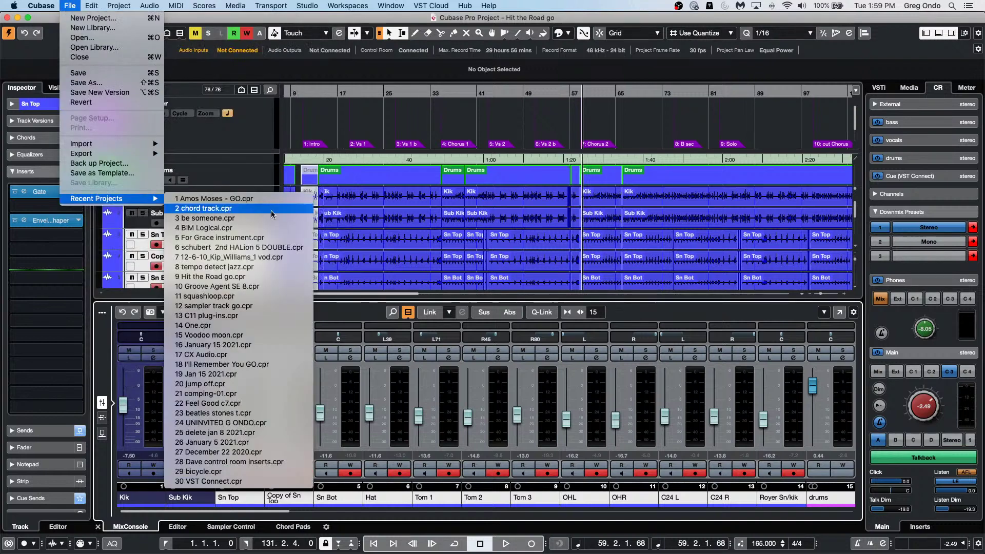
click(275, 257)
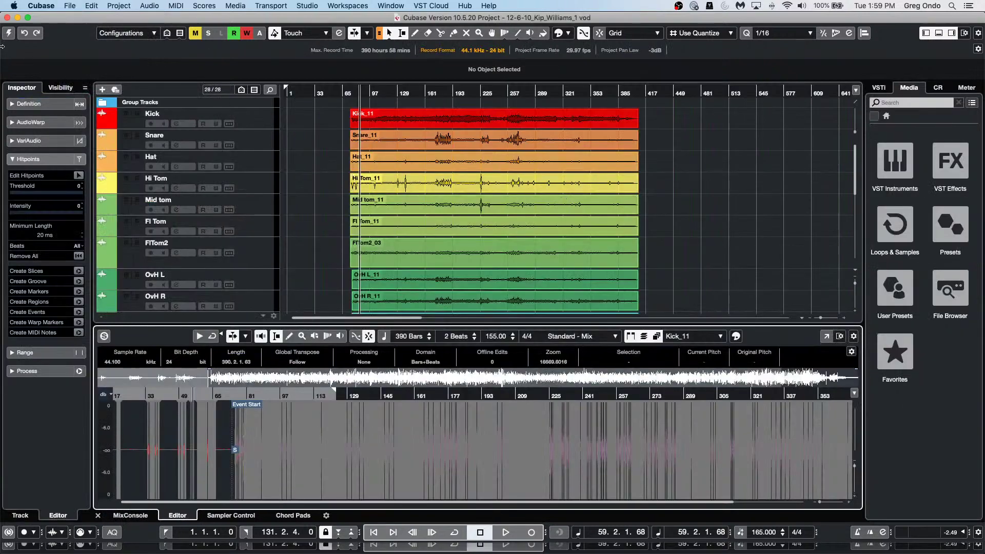
click(9, 34)
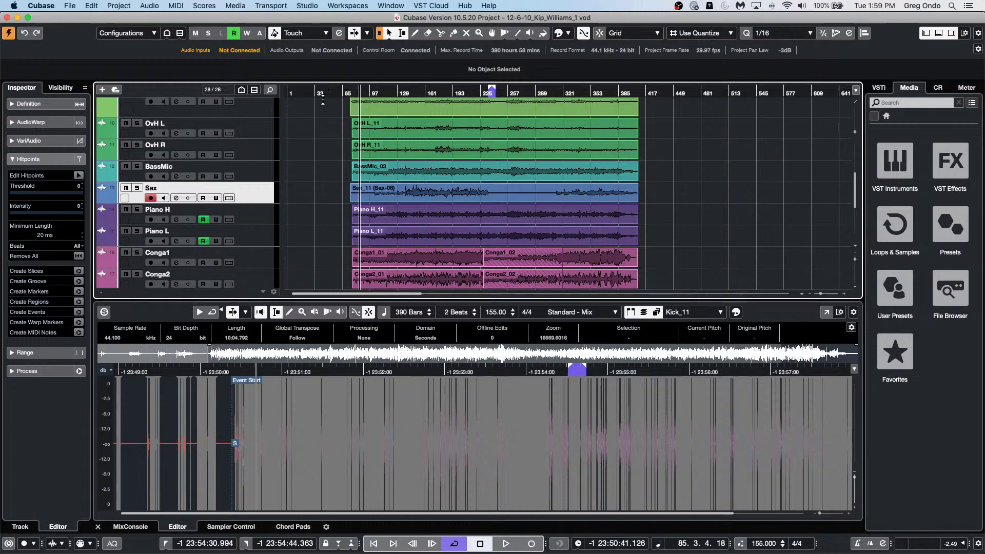
Play the recording from about bar 73 and stop after a few bars
key(KP_Subtract)
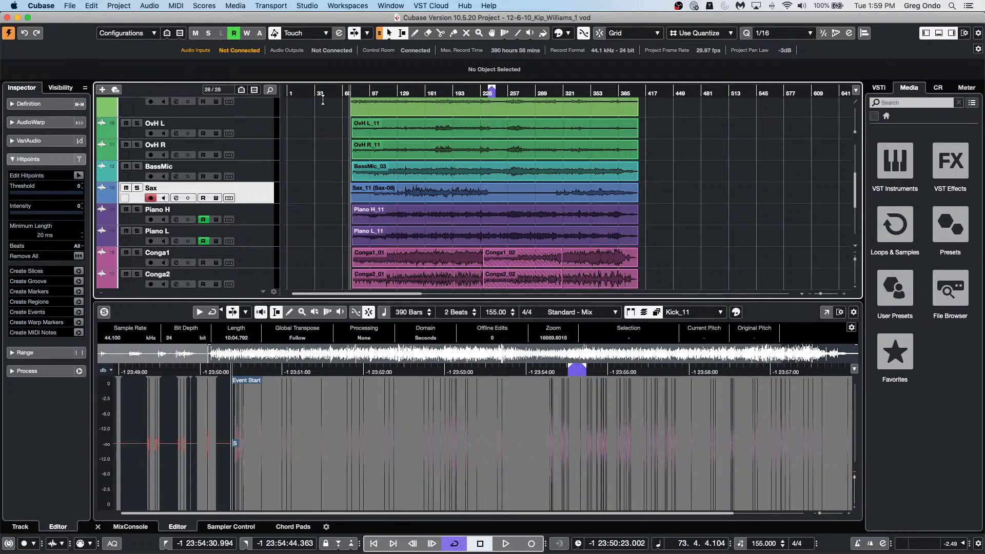
key(space)
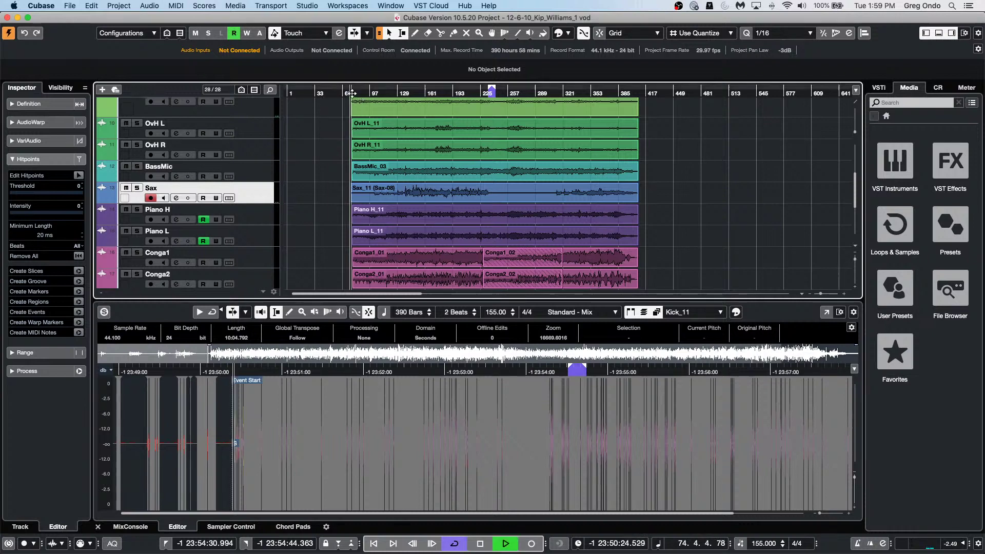
click(327, 101)
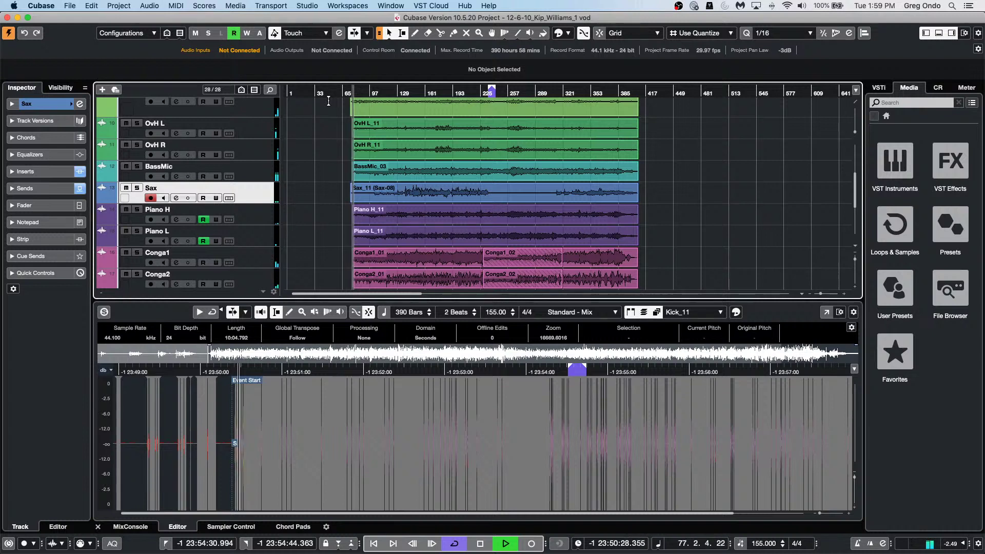
key(space)
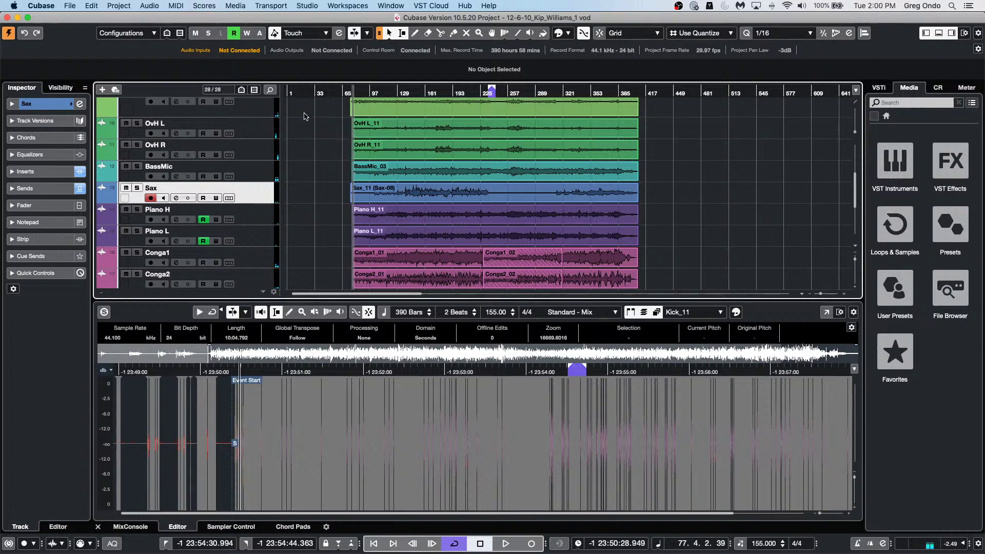
Move the playback position to about bar 86, set the Control Room's Main source to Mix, and audition the recording
click(361, 93)
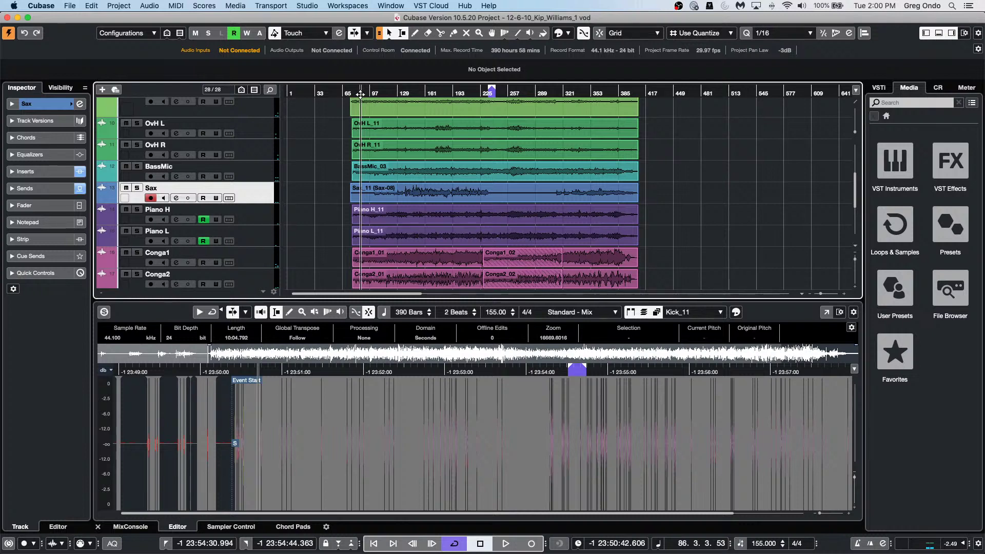
click(938, 87)
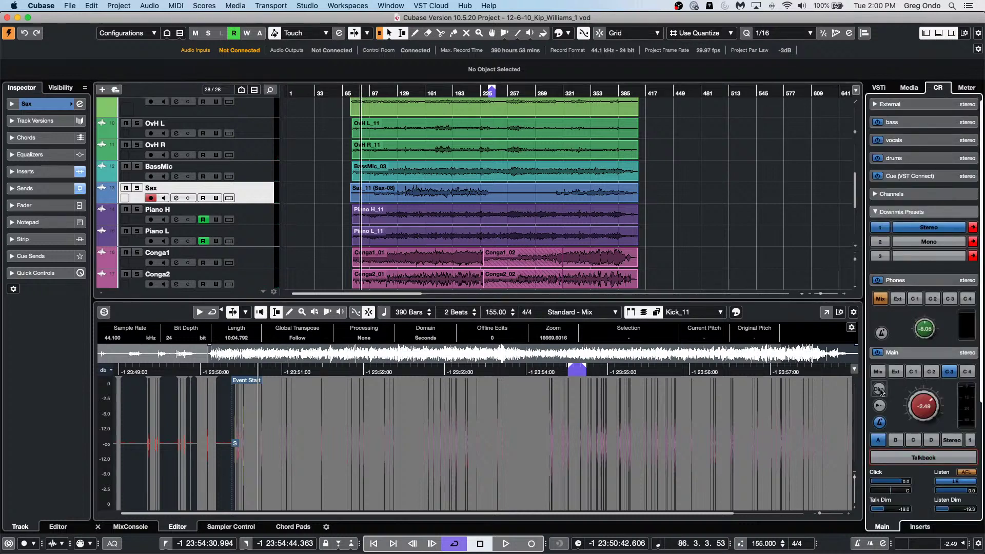
click(878, 372)
key(space)
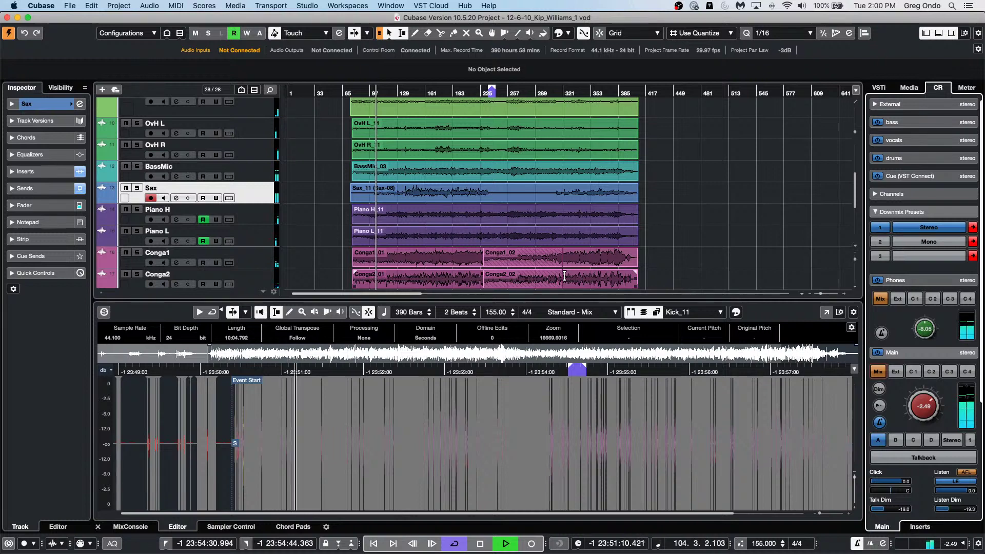
key(space)
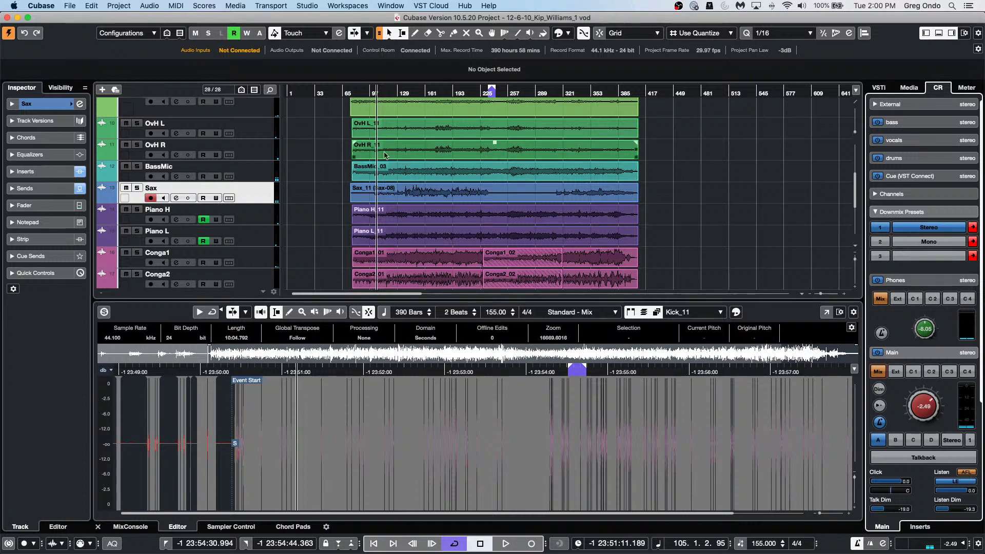
Analyze the OvH R_11 event with Tempo Detection and acknowledge the multiple-tempo message
click(376, 153)
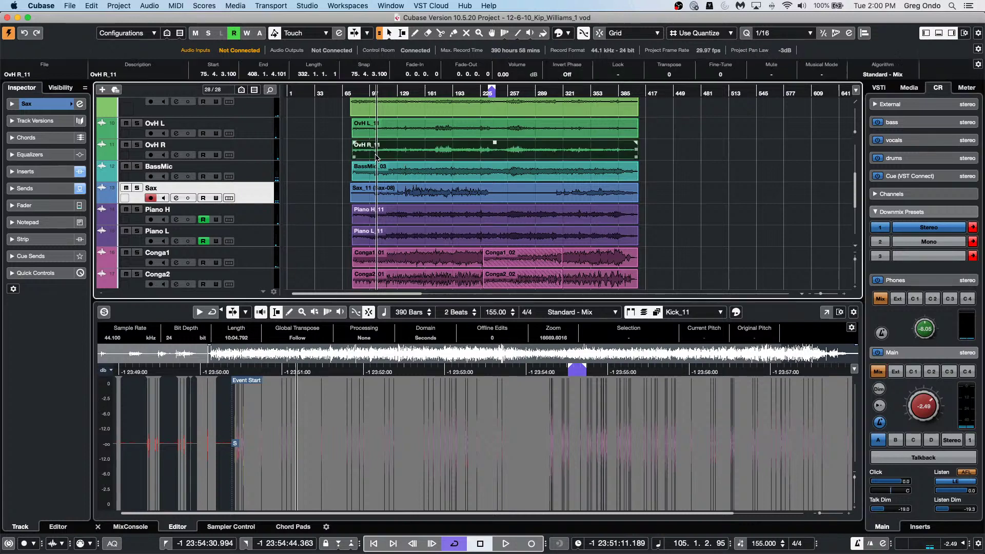
click(93, 5)
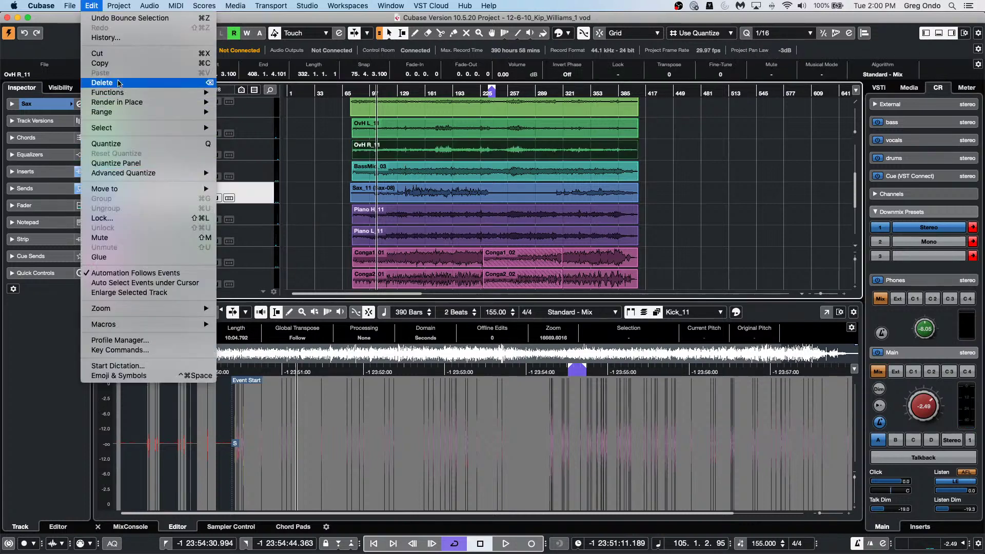
mouse_move(119, 6)
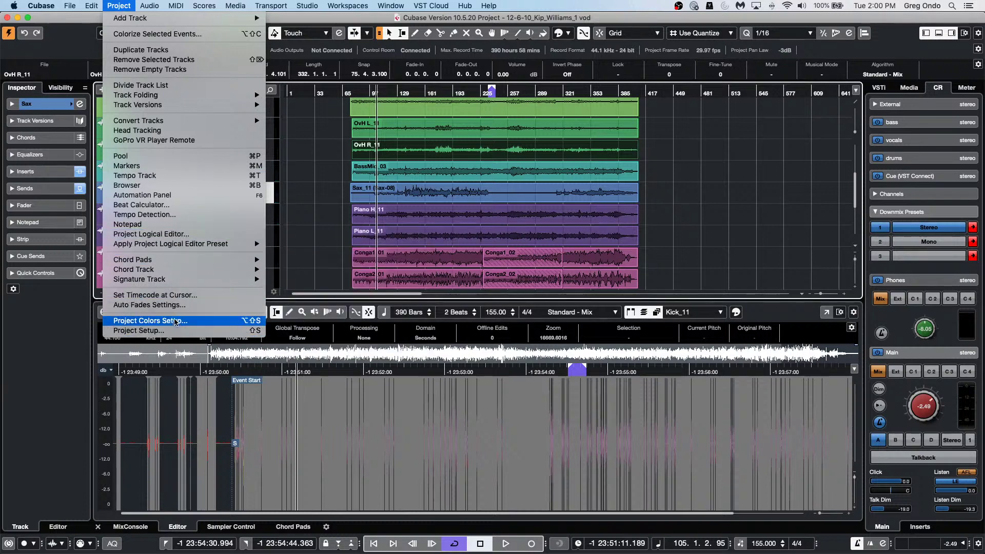
mouse_move(175, 273)
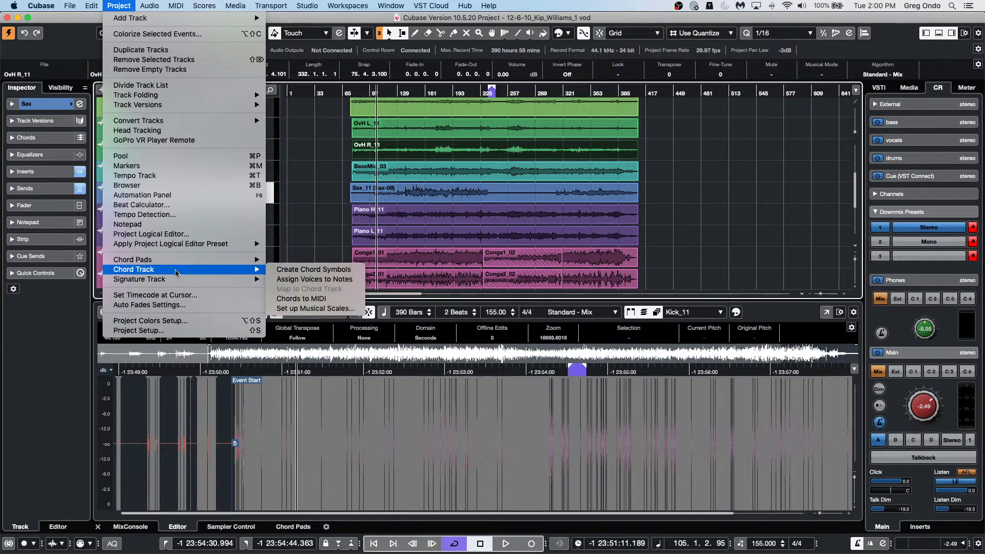
click(146, 215)
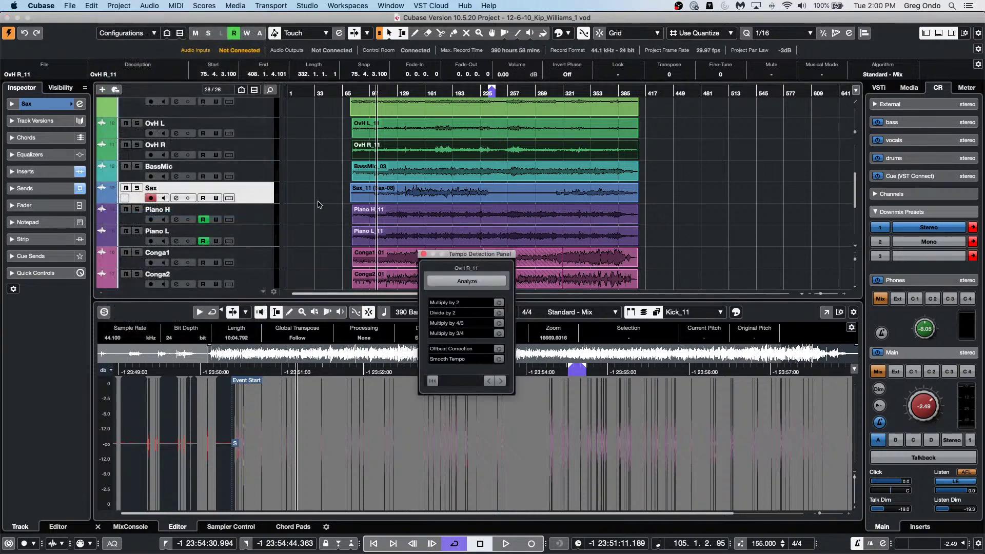
click(458, 282)
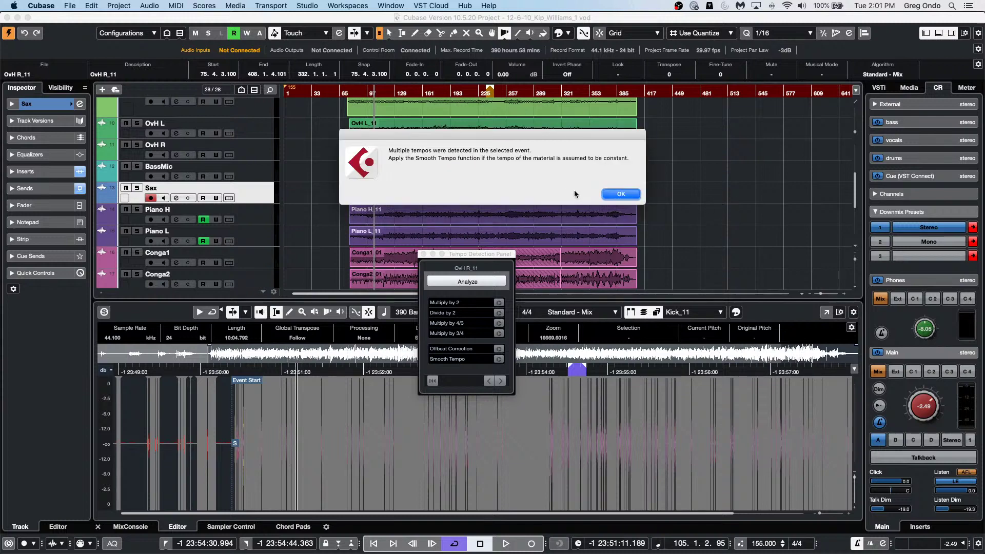
click(617, 195)
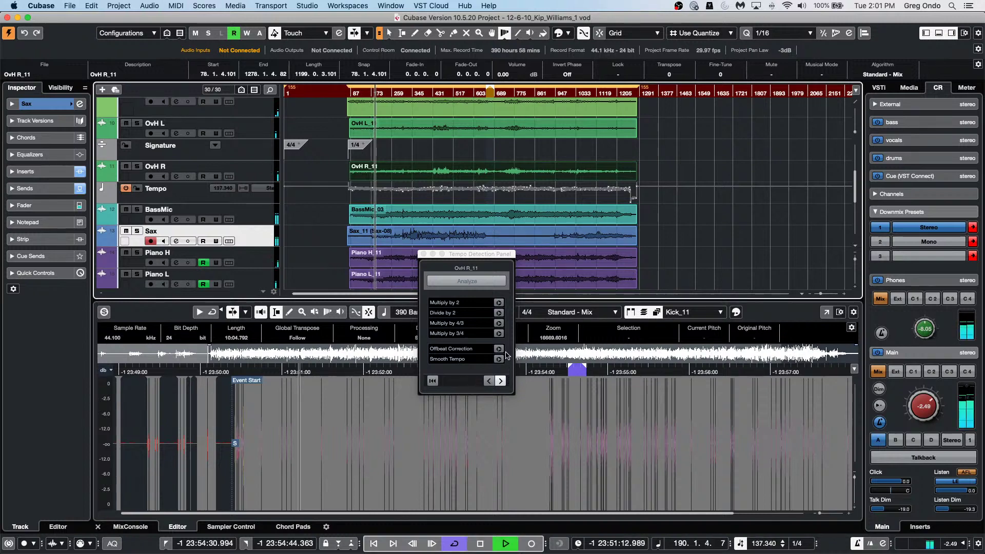
Apply Offbeat Correction to the detected tempo during playback, and stop playback
click(489, 348)
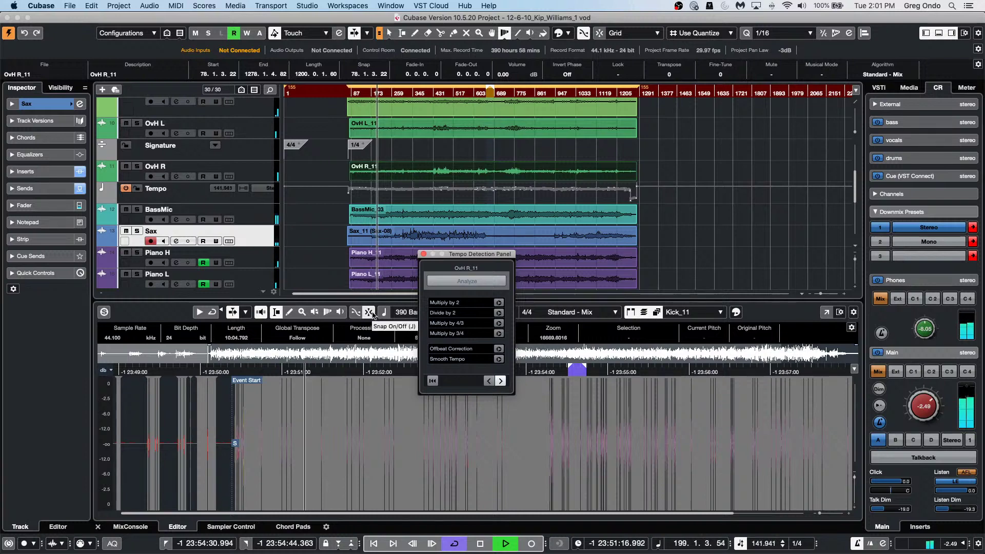
click(499, 349)
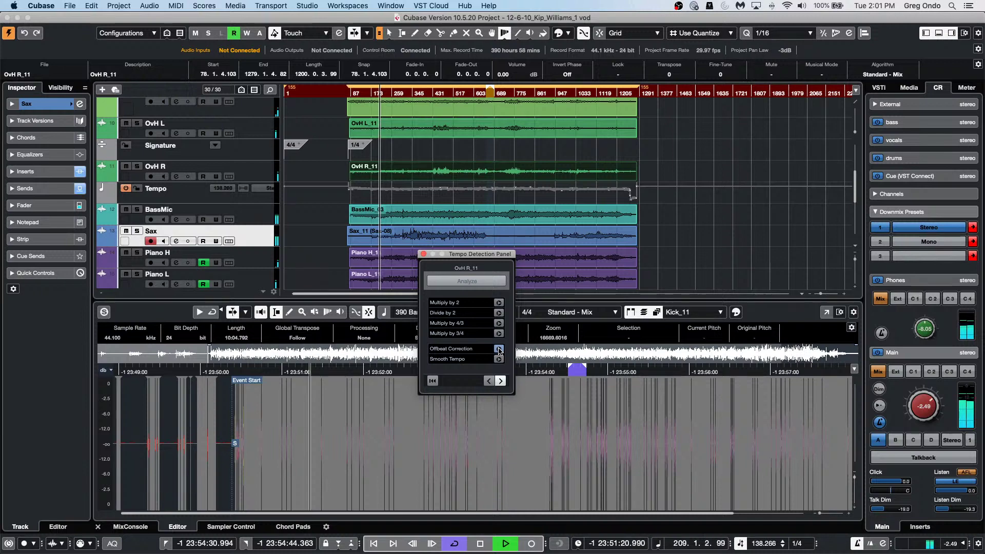
key(space)
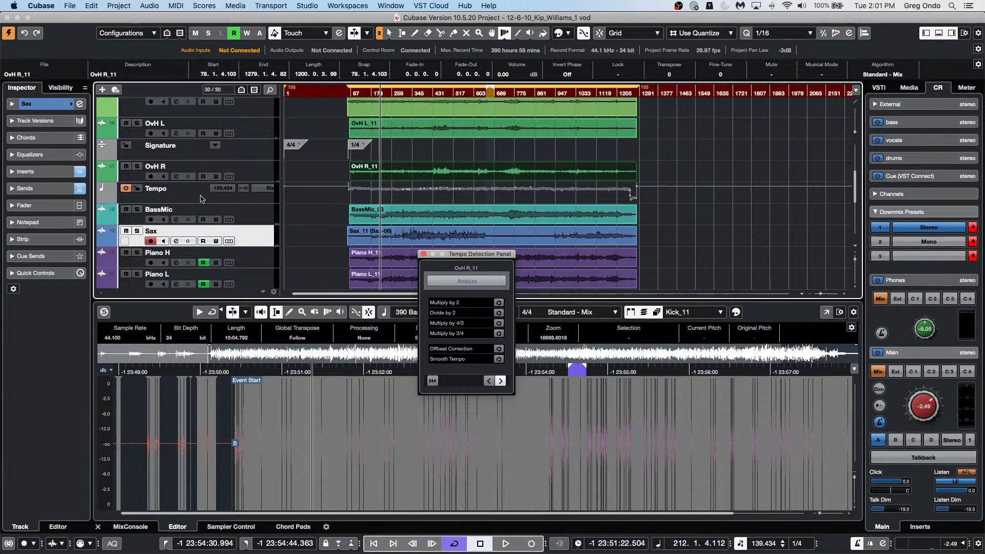
Move the Tempo track up the track list to sit directly above the Kick track
click(202, 197)
scroll(208, 154, up, 5)
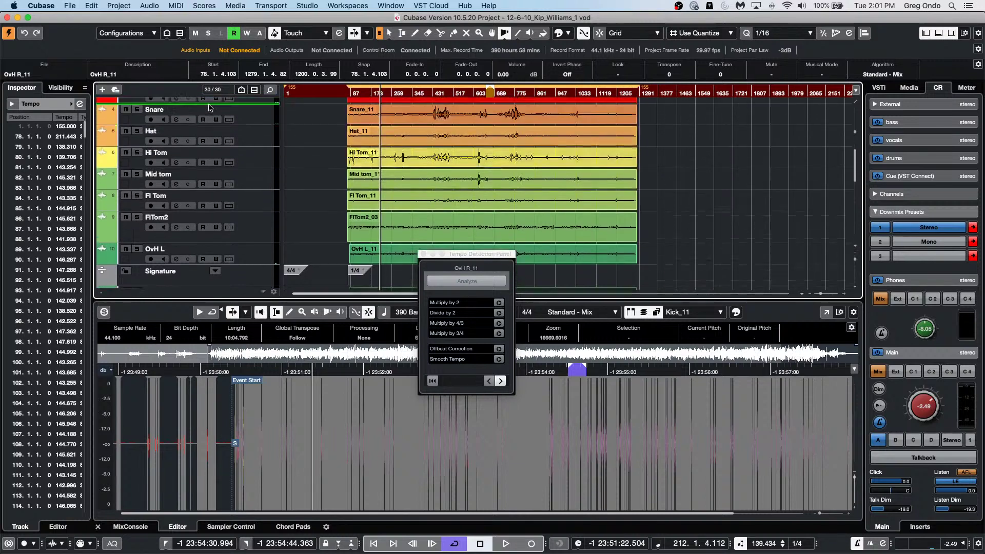
scroll(208, 108, up, 1)
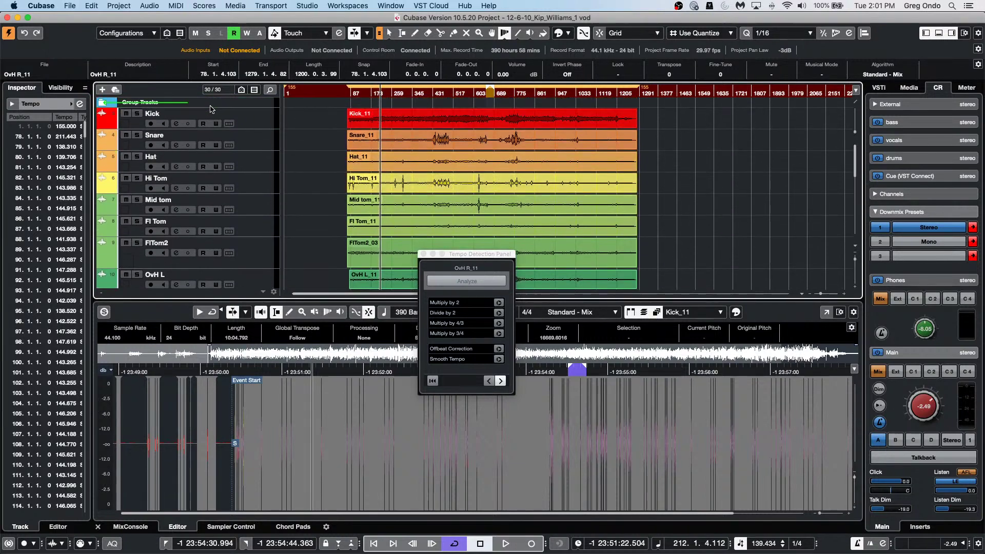
scroll(307, 213, up, 1)
scroll(307, 213, down, 1)
Move the Signature track between the Tempo and Kick tracks and increase its height
scroll(313, 213, down, 10)
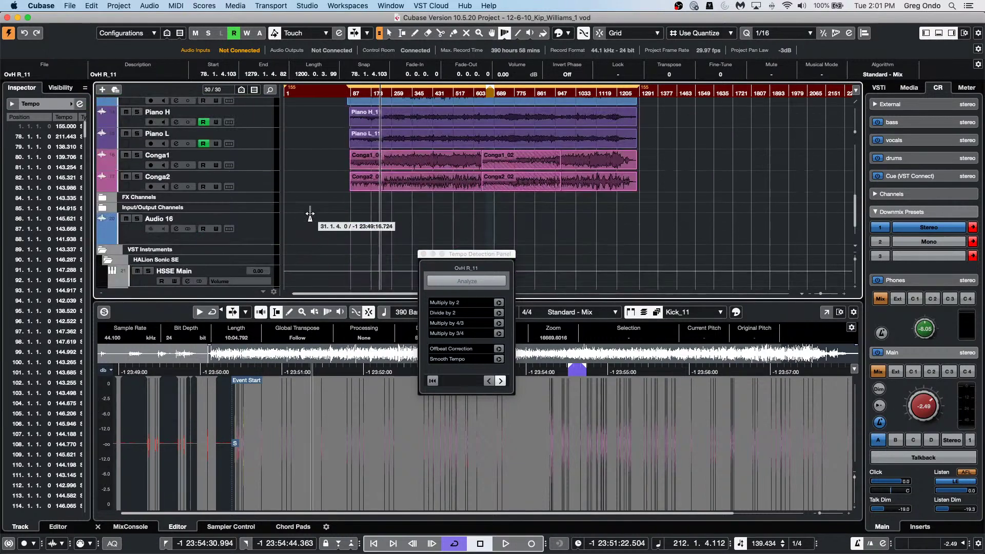
scroll(313, 213, up, 4)
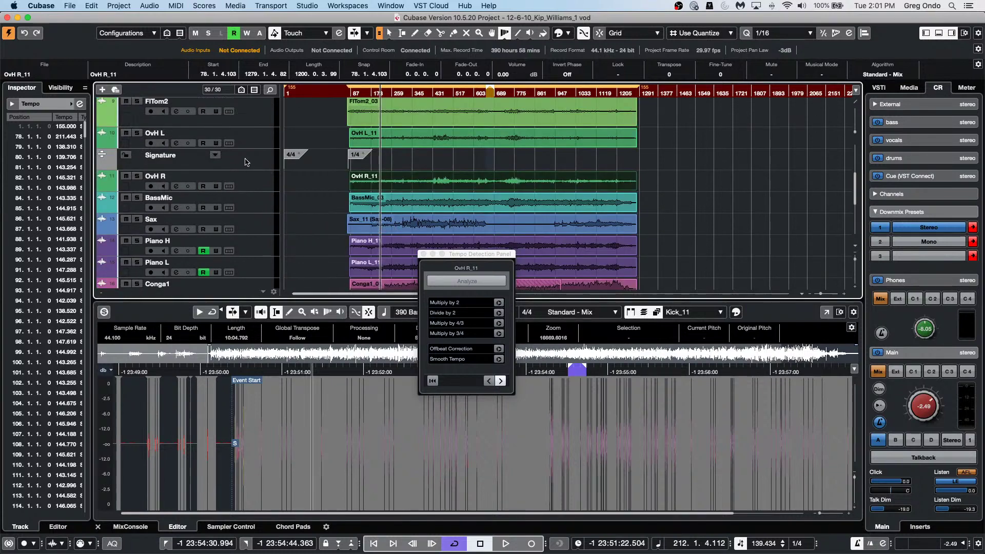
click(247, 162)
scroll(245, 143, up, 4)
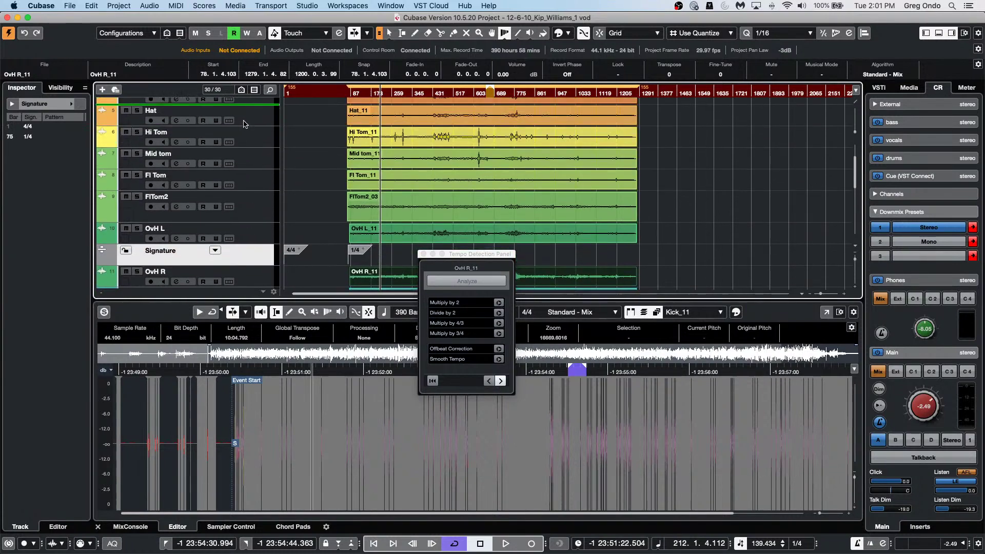
scroll(245, 124, up, 4)
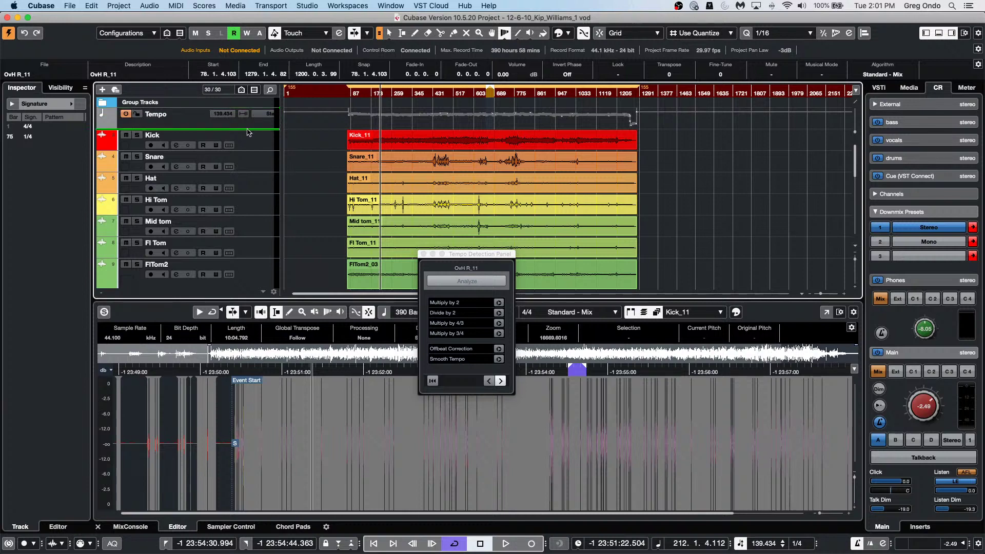
drag(247, 136, 247, 136)
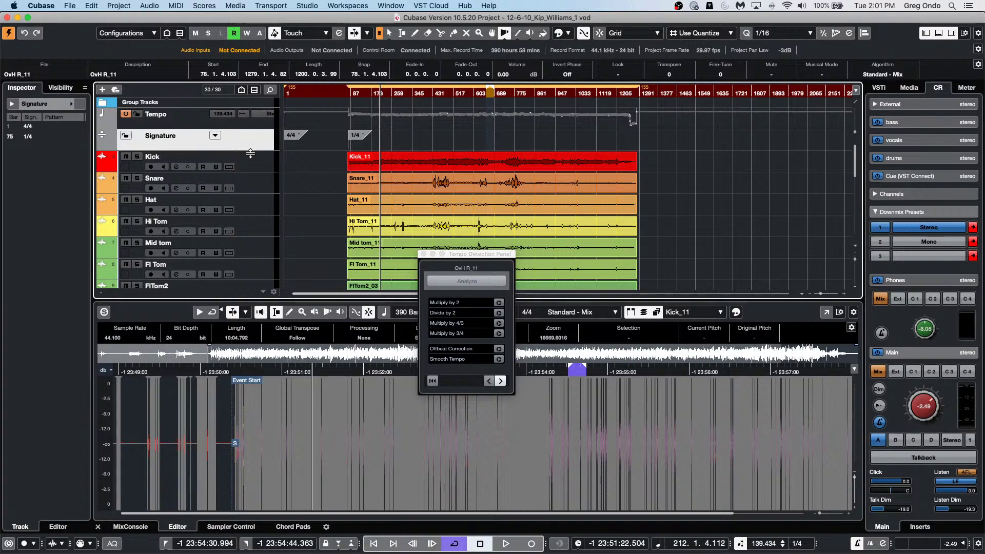
drag(250, 153, 249, 165)
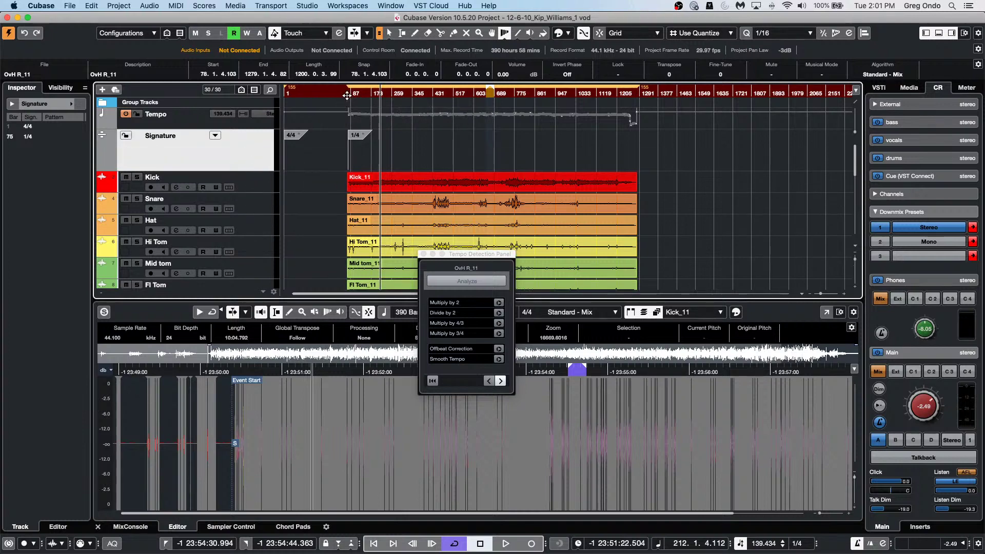
Close the Tempo Detection Panel and play the opening of the recording from just before the audio events
drag(345, 93, 347, 126)
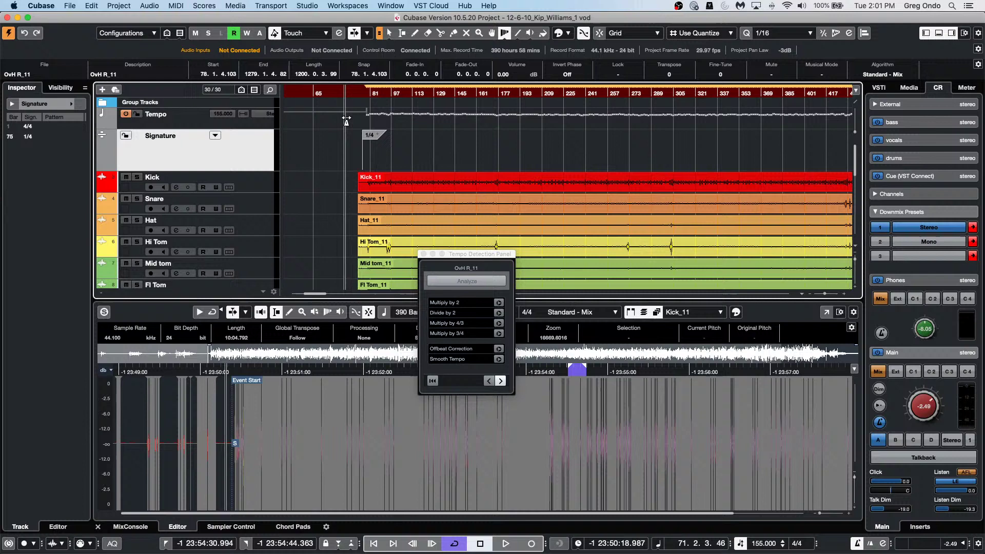
click(423, 254)
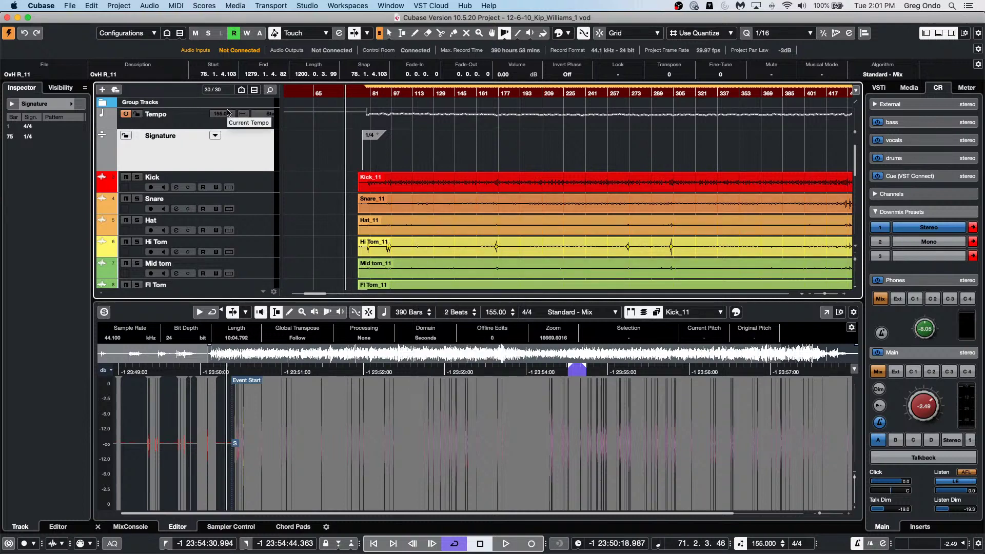
key(space)
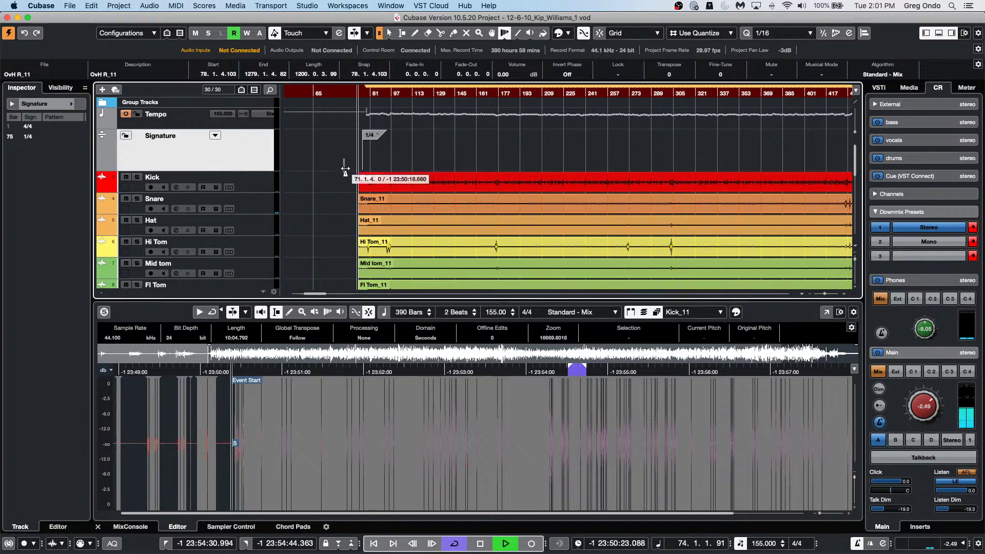
scroll(361, 208, up, 2)
scroll(360, 209, up, 3)
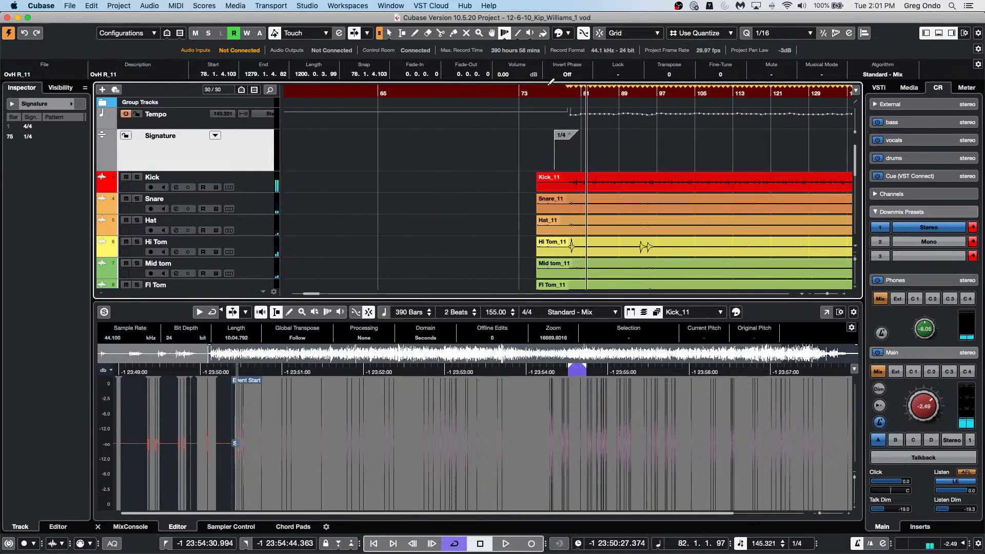
scroll(573, 135, up, 3)
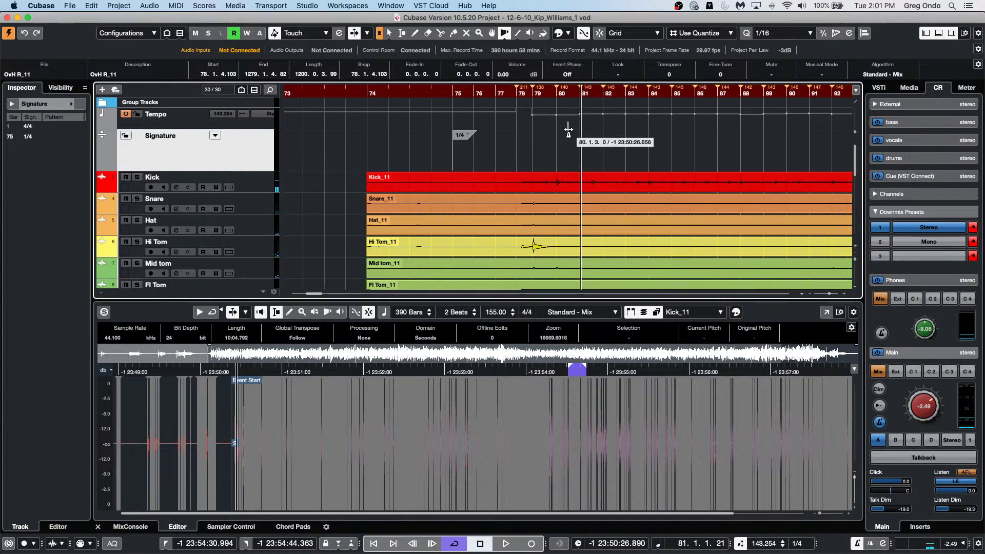
Play from bar 75 to locate the first downbeat, and draw a 4/4 time signature at bar 80
click(467, 92)
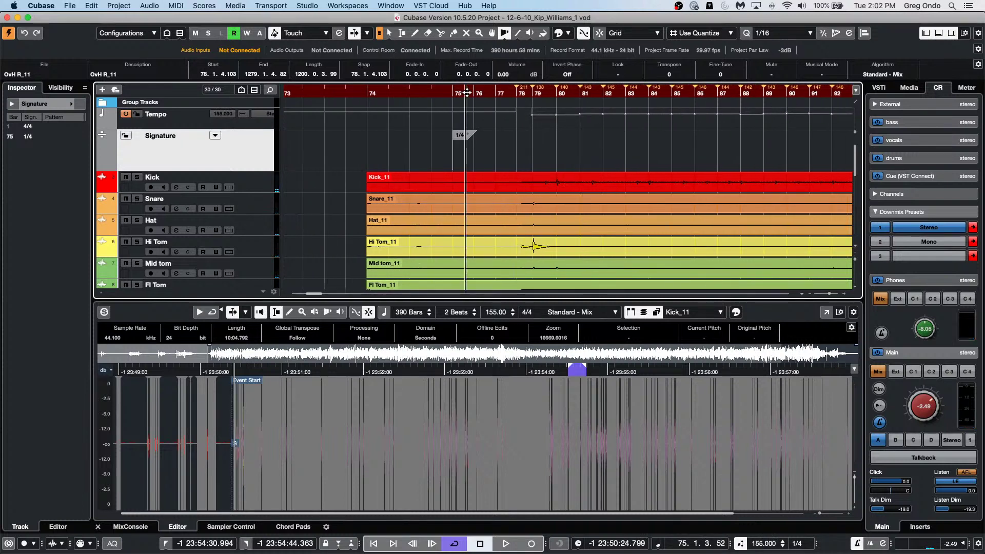
key(space)
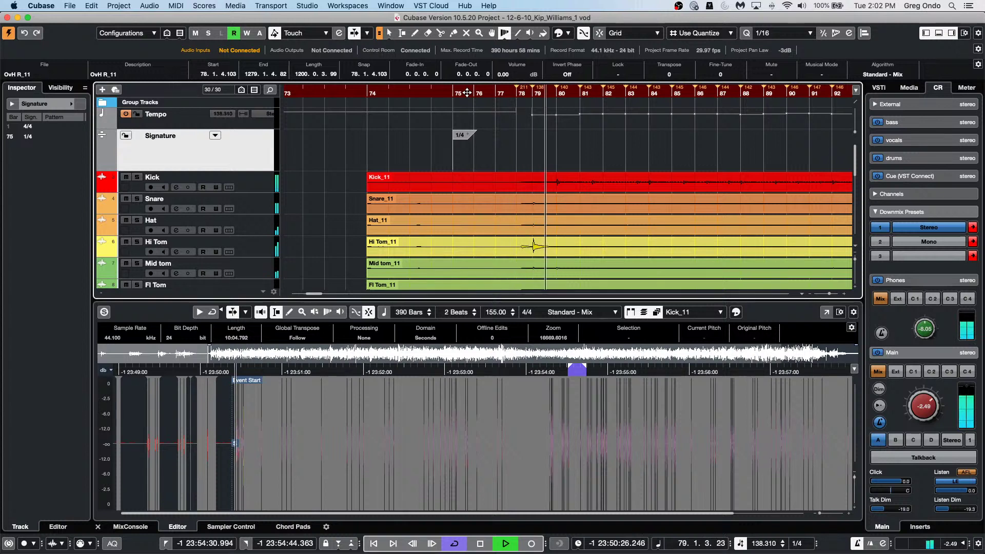
key(space)
right_click(556, 148)
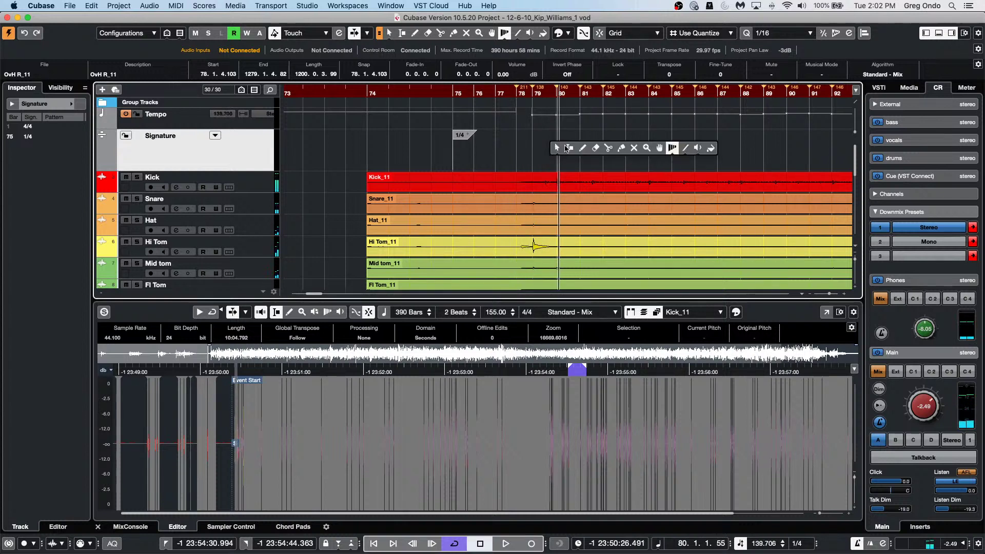
click(584, 149)
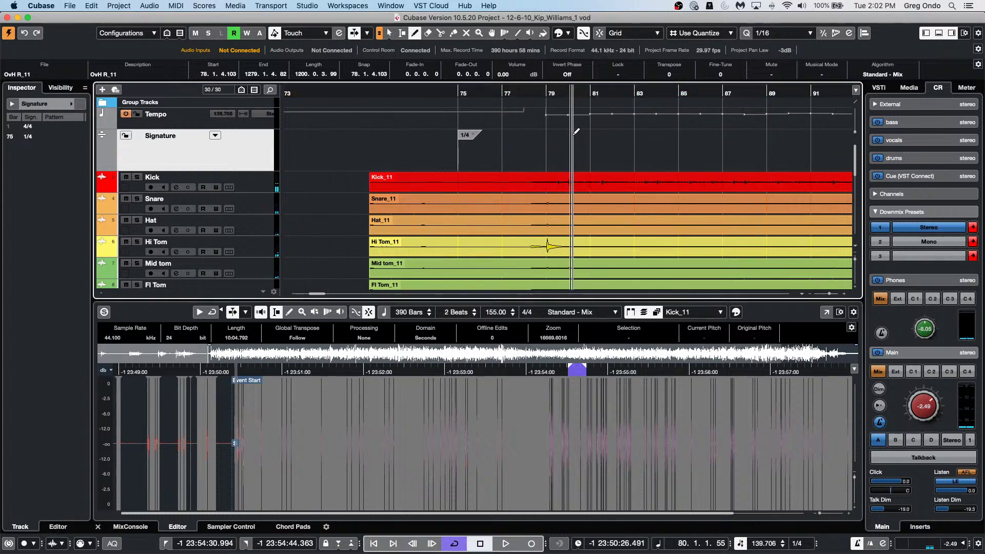
click(576, 131)
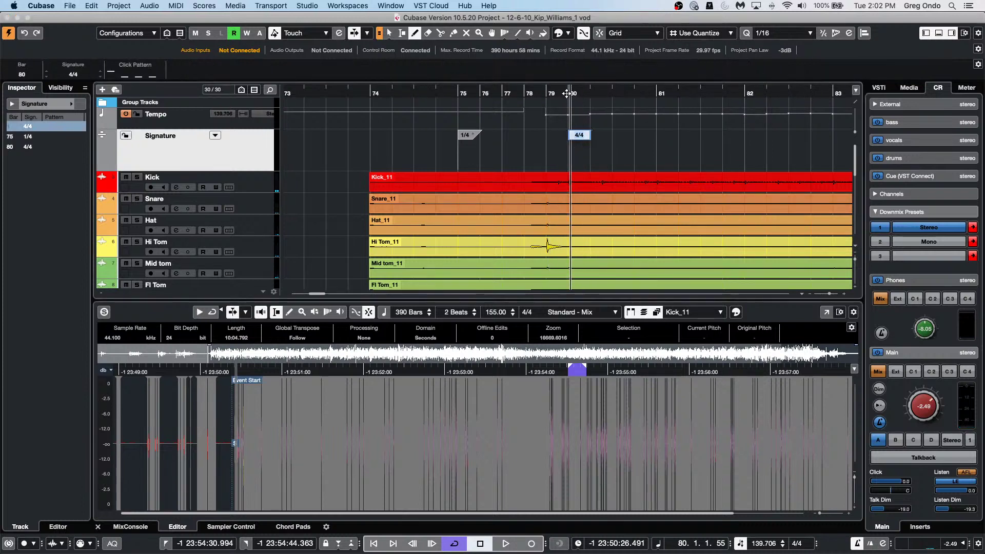
Play back from bar 78 to check the 4/4 signature at bar 80 against the music
click(535, 92)
key(space)
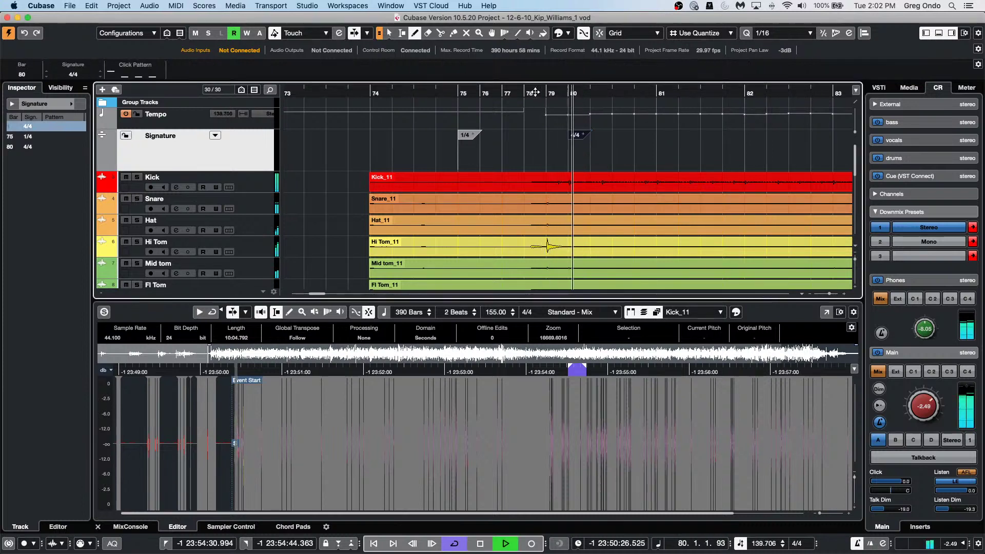
key(g)
key(g)
key(g)
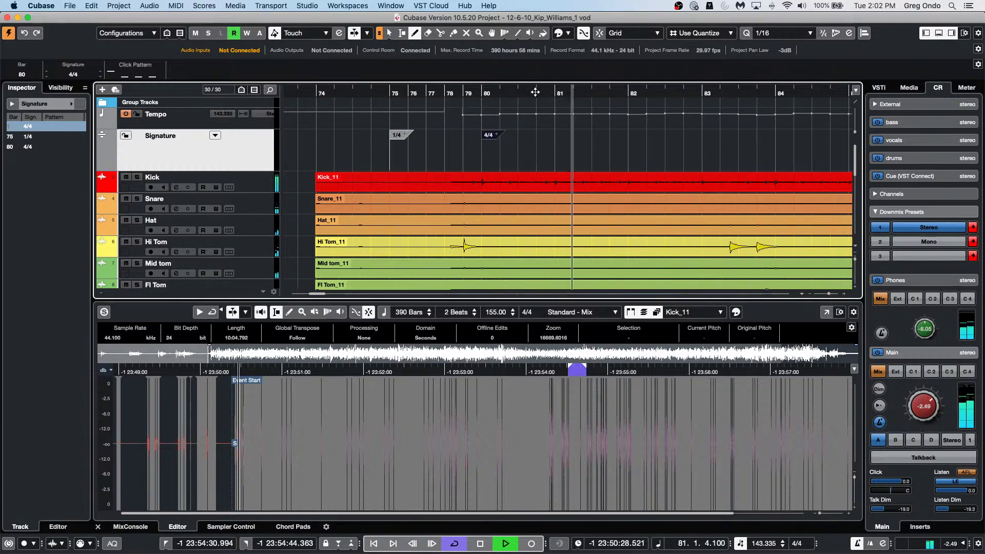
key(g)
key(g)
key(g)
key(g)
key(g)
key(g)
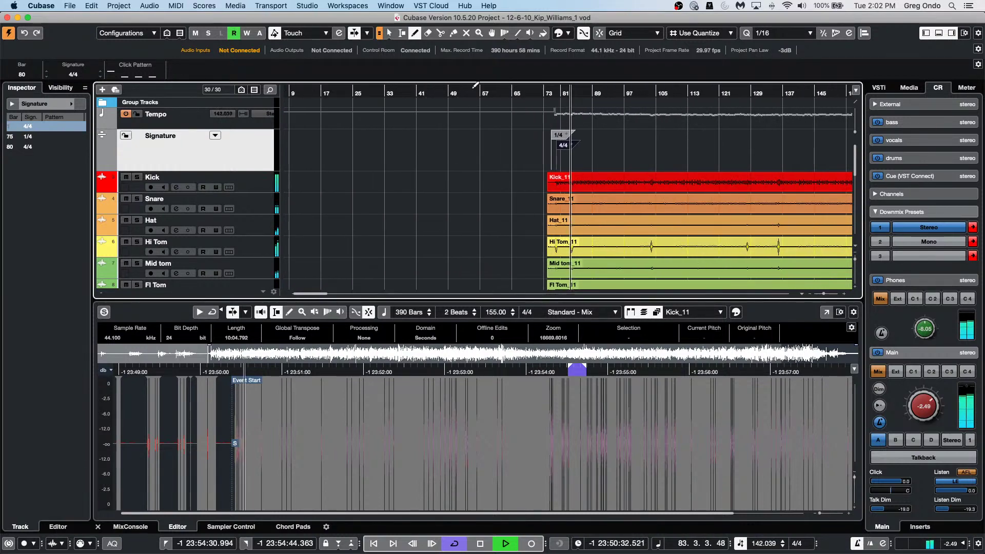
Increase the Tempo track's height to show the whole tempo curve, and stop playback
drag(210, 128, 187, 218)
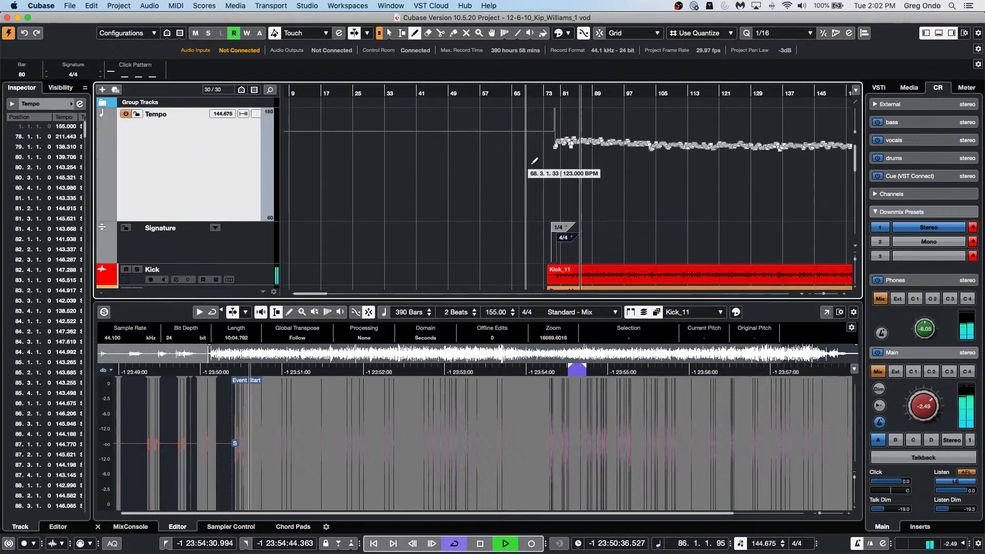
scroll(457, 91, down, 10)
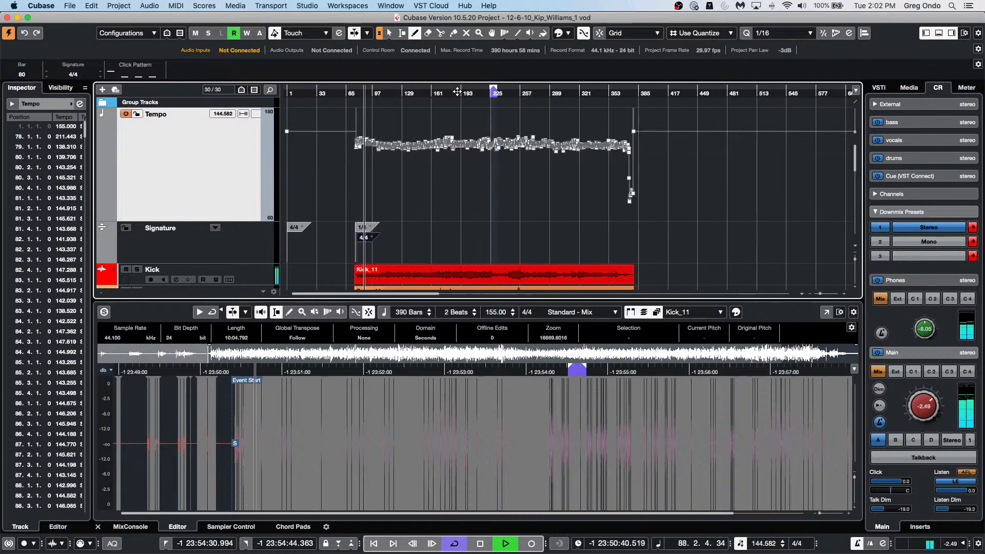
key(space)
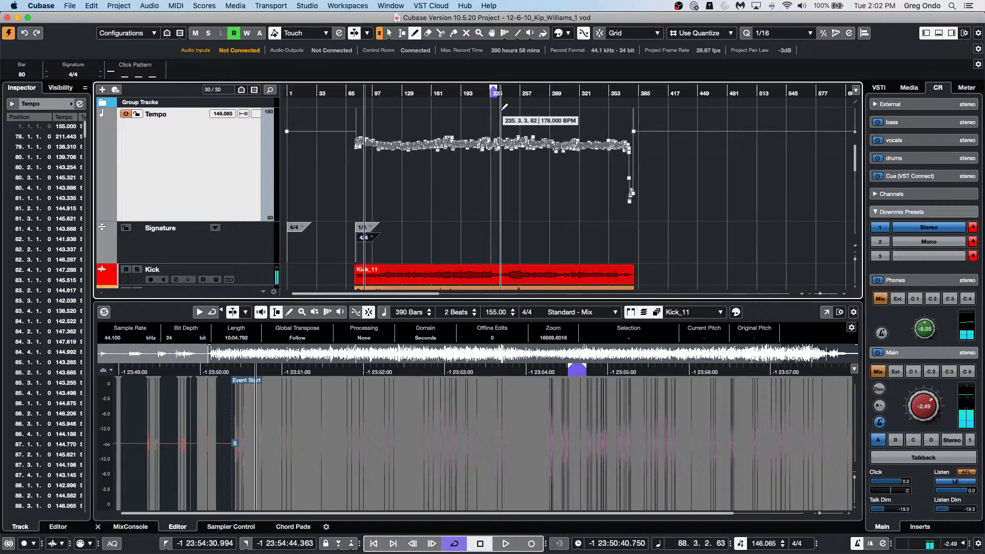
Select all audio events from Kick to Conga2 and apply Set Definition From Tempo to them
scroll(597, 216, down, 1)
right_click(597, 214)
click(597, 215)
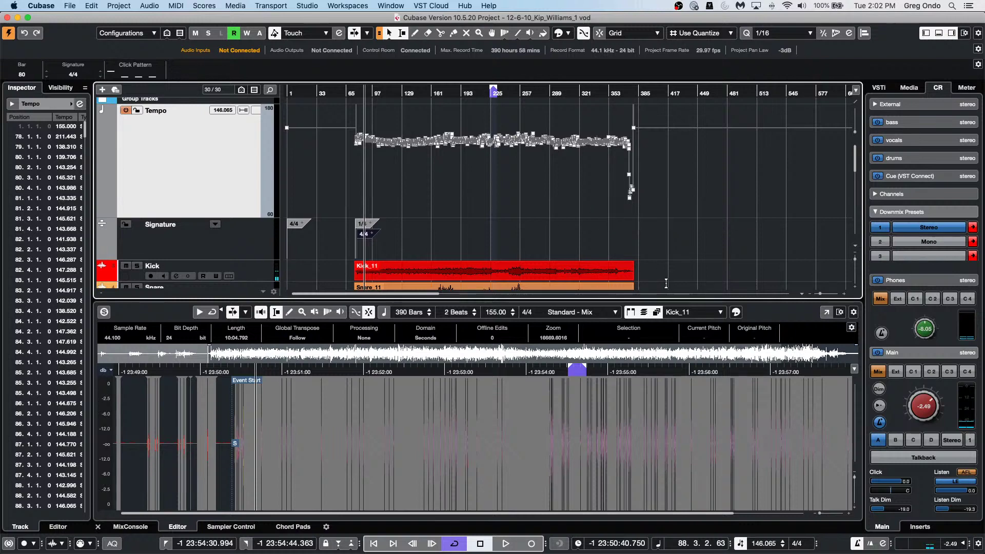
drag(640, 276, 369, 250)
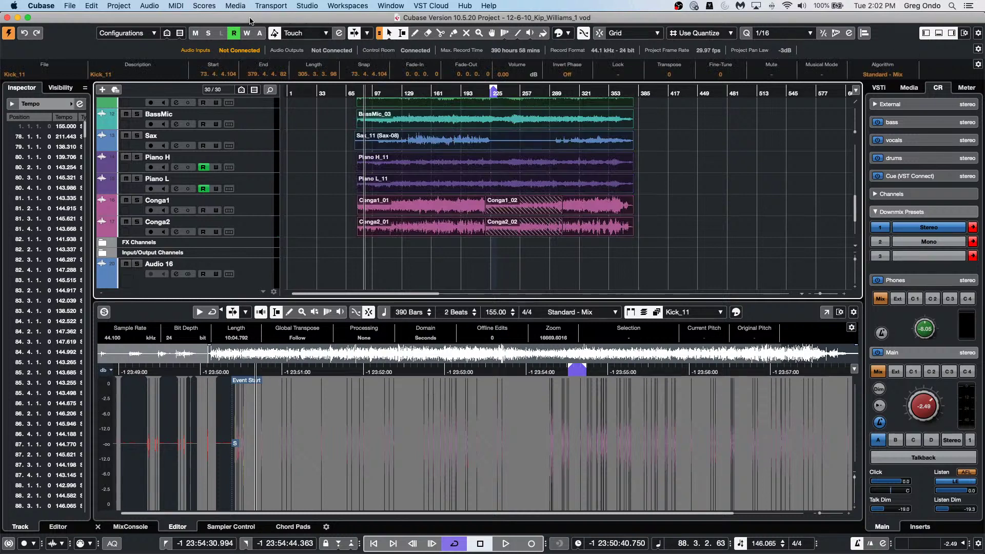
click(128, 6)
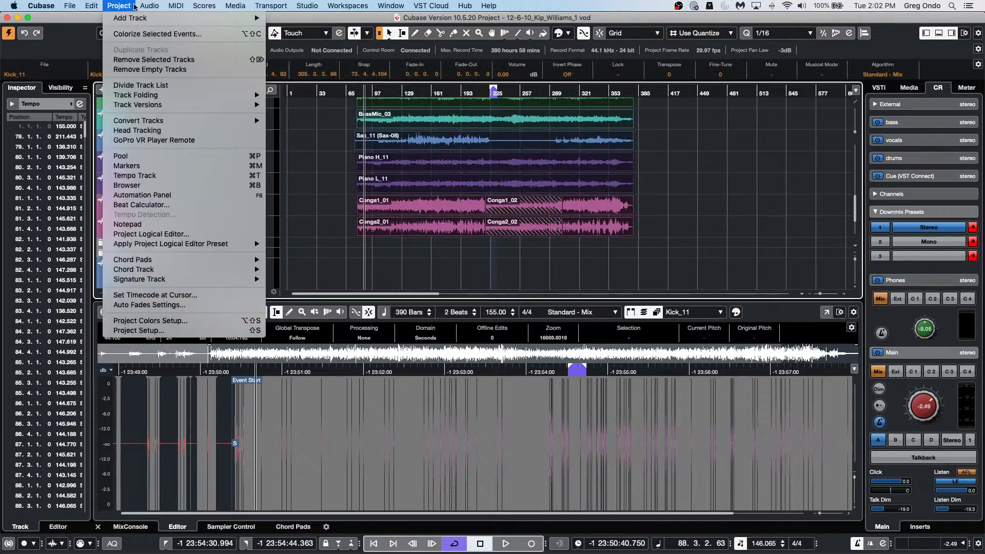
mouse_move(189, 156)
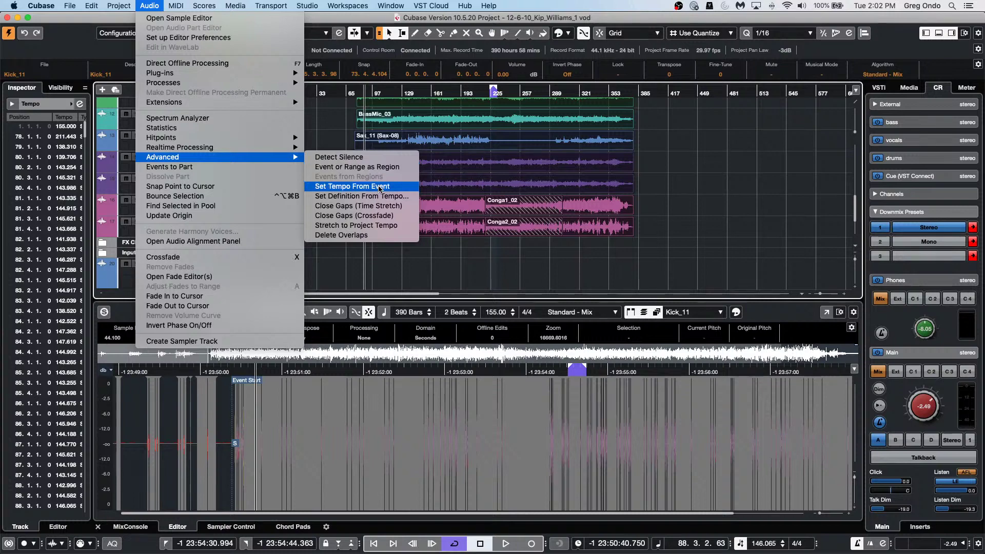
click(388, 197)
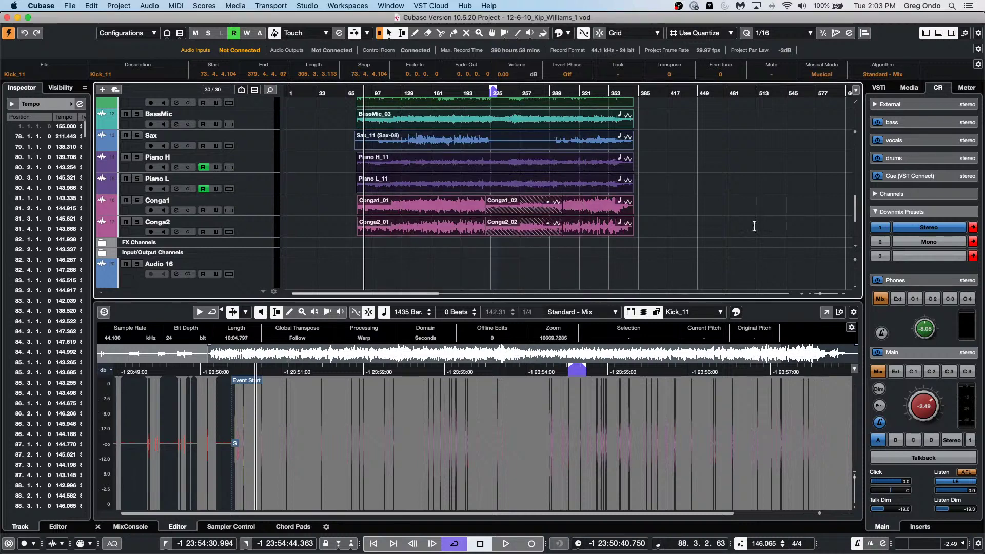
Play the song from near the start of the recording and deactivate the Tempo track to use a fixed tempo
scroll(315, 241, up, 10)
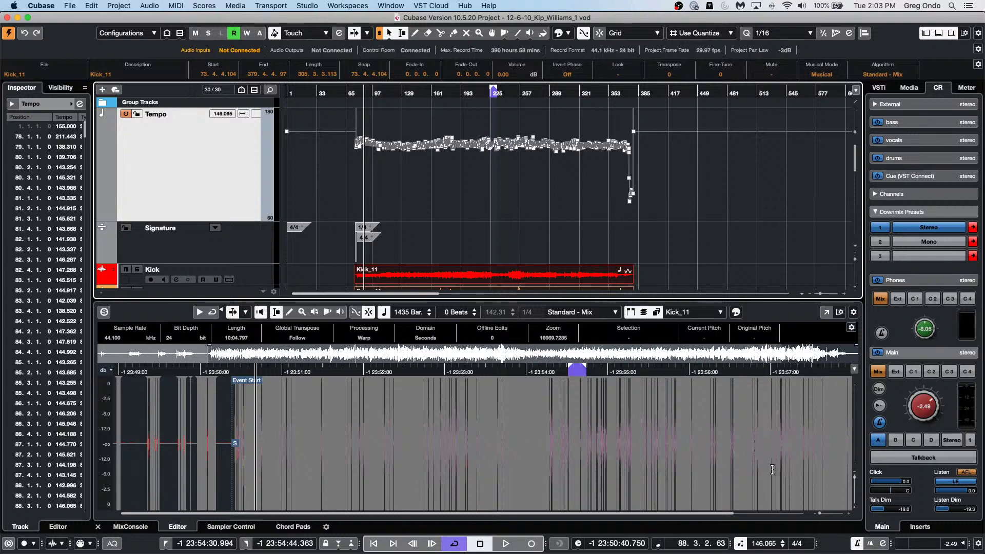
click(374, 93)
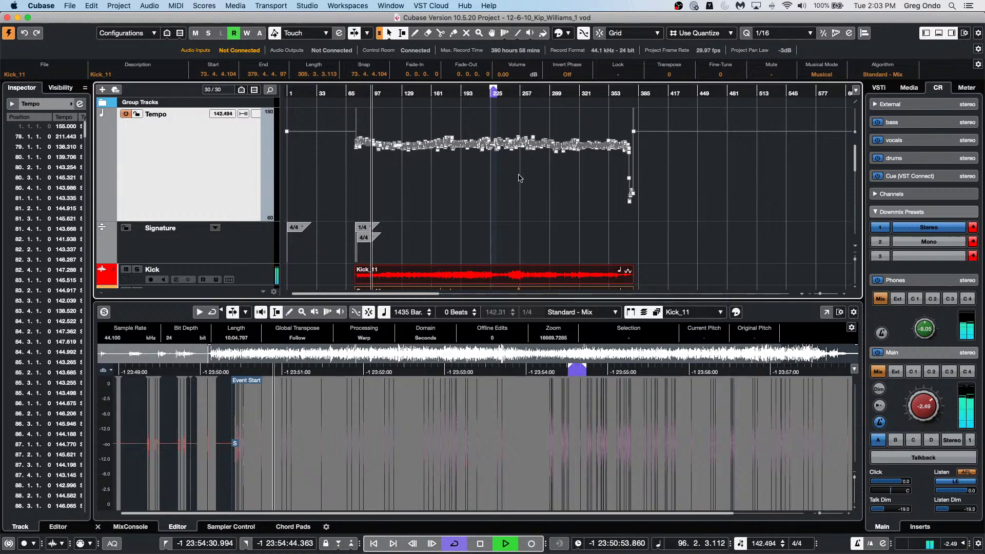
scroll(559, 190, down, 2)
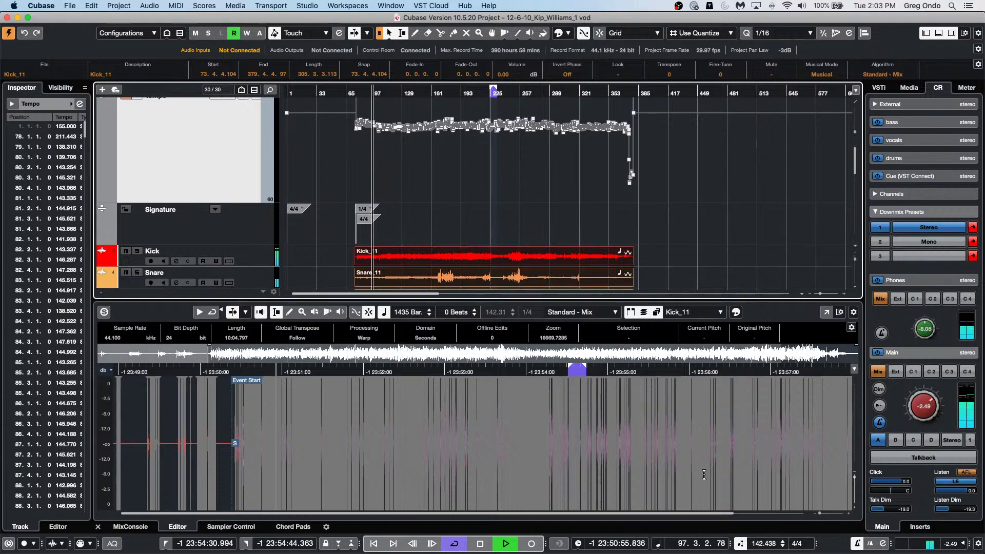
click(741, 545)
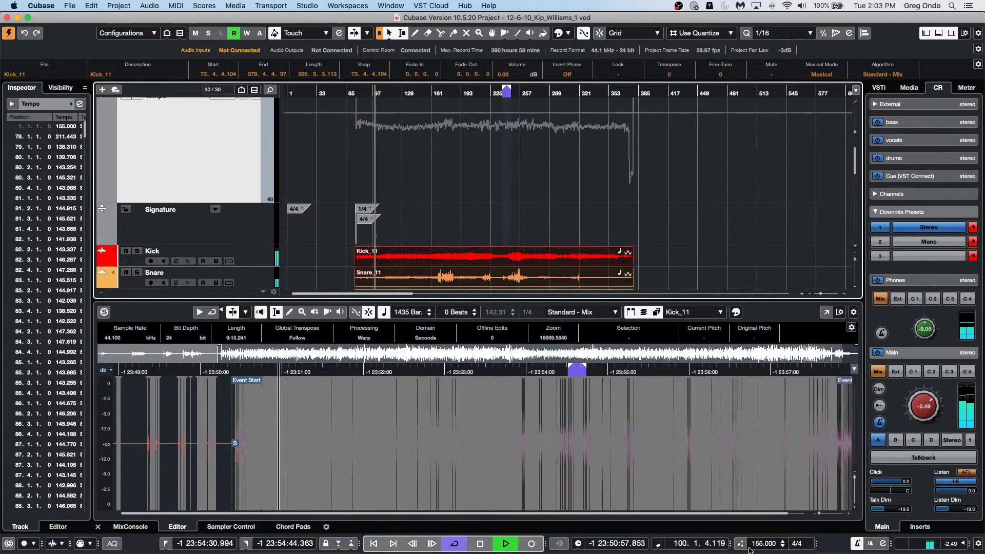
Set the fixed project tempo to 144 BPM during playback and look over the audio tracks
double_click(762, 545)
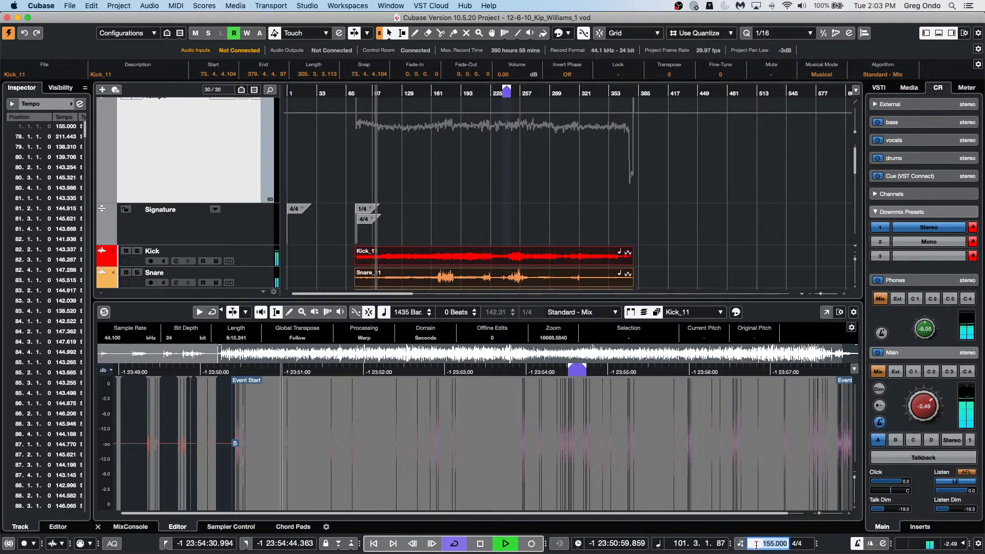
text(144)
key(Return)
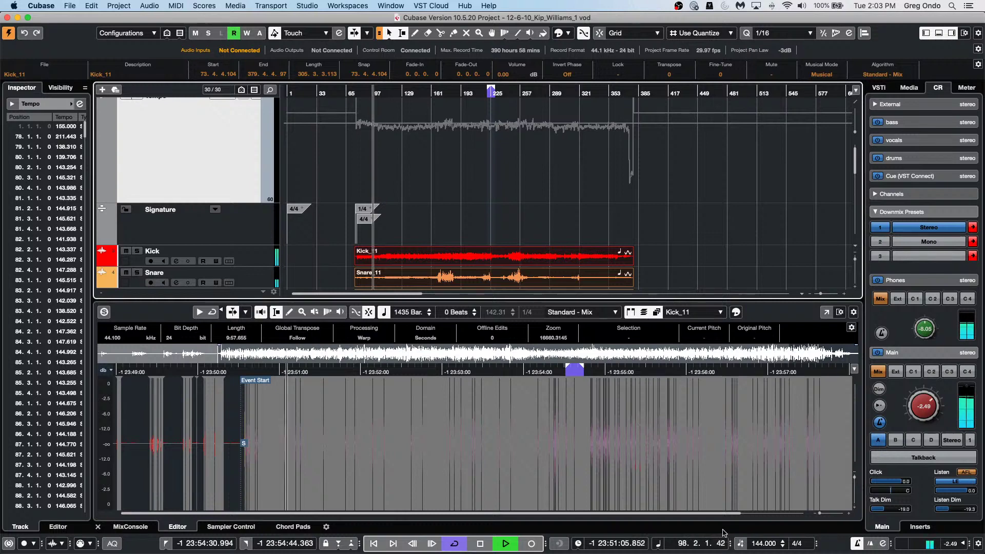
scroll(587, 180, down, 5)
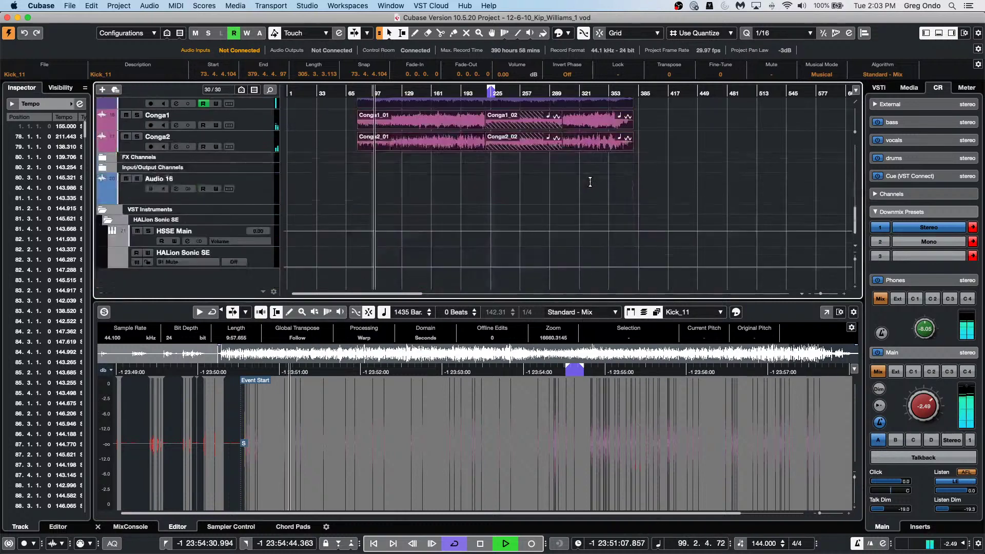
scroll(590, 181, up, 5)
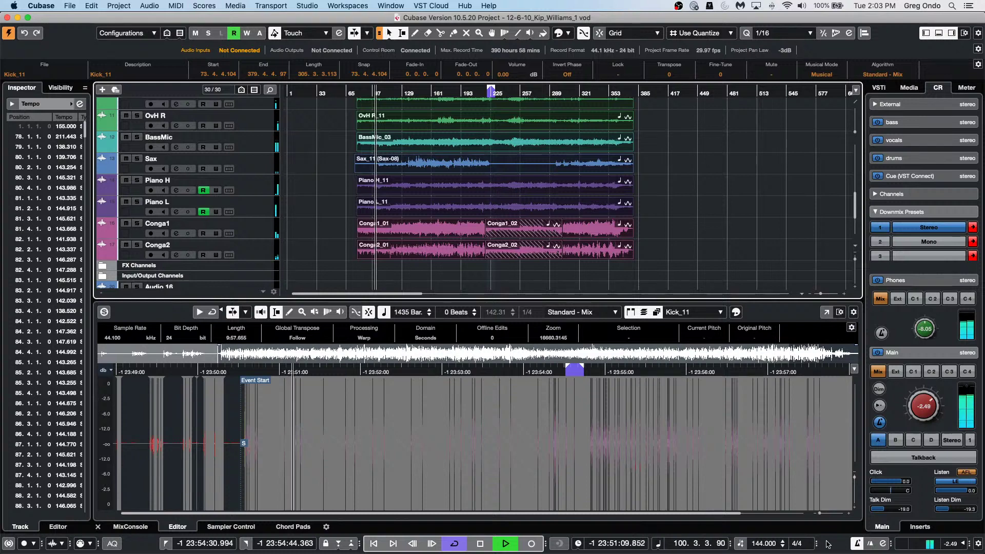
Try fixed project tempos of 156 and 188 BPM while the song plays
double_click(778, 543)
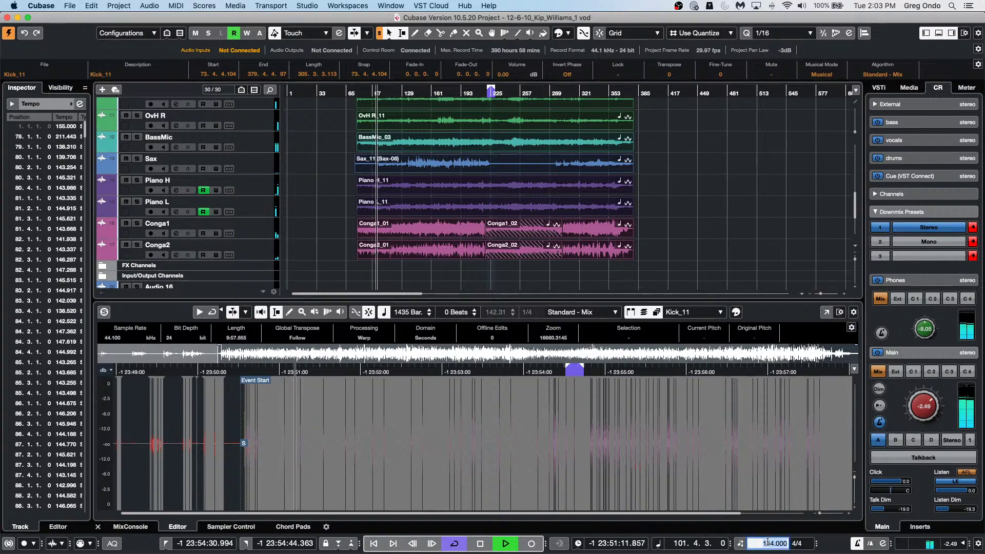
text(156)
key(Return)
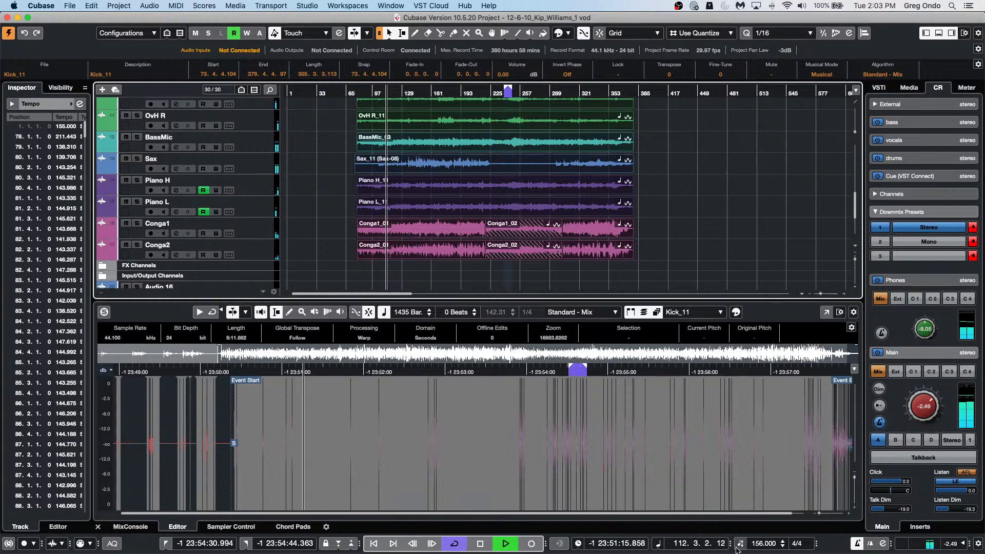
double_click(758, 543)
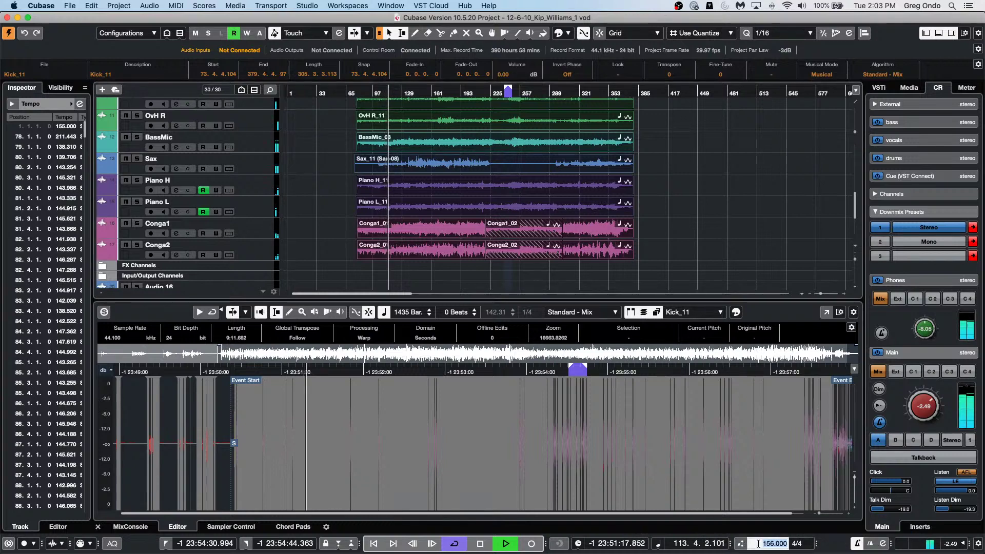
text(188)
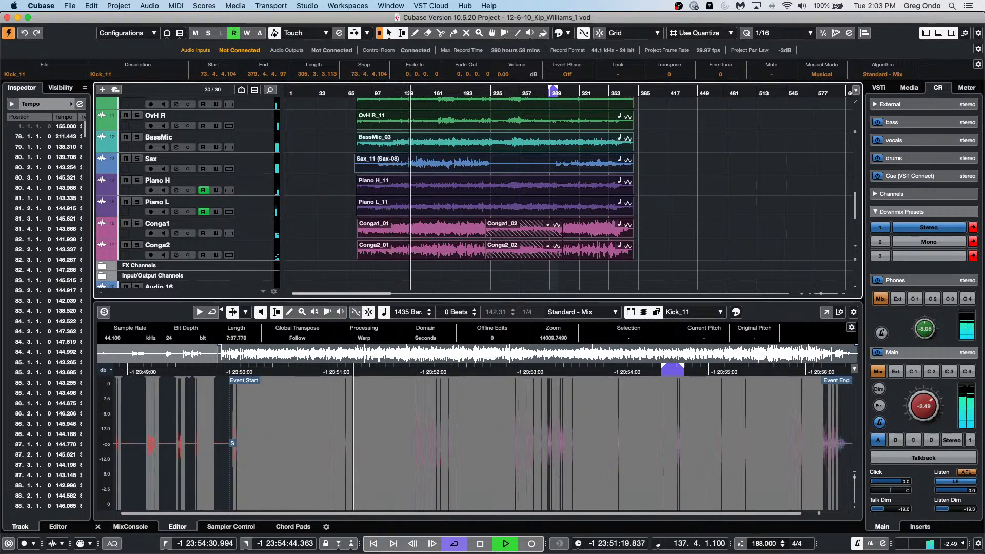
Set the fixed project tempo to 100 BPM during playback
double_click(770, 544)
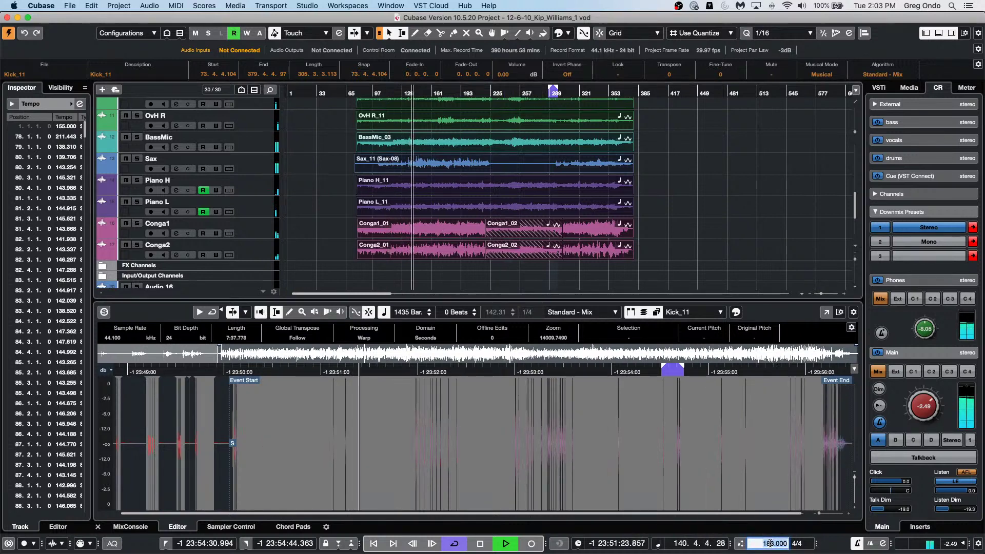
text(100)
key(Return)
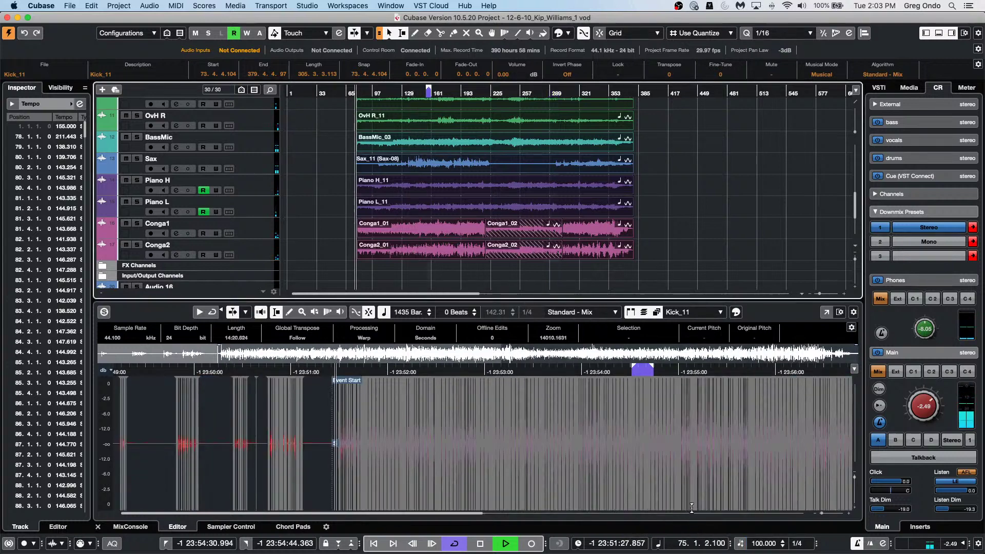
Play the song from near the start of the audio, set the fixed project tempo to 144 BPM, and stop playback
click(368, 137)
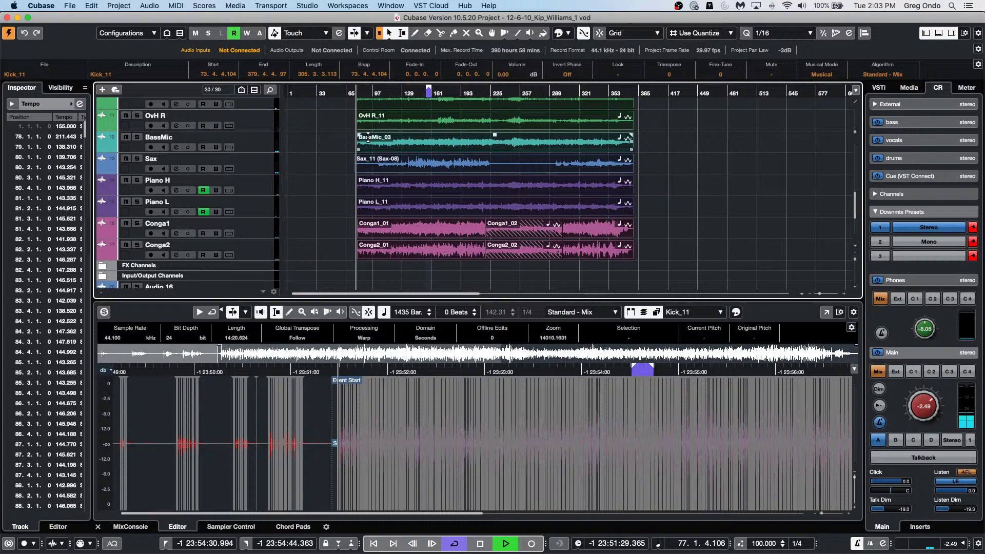
click(374, 92)
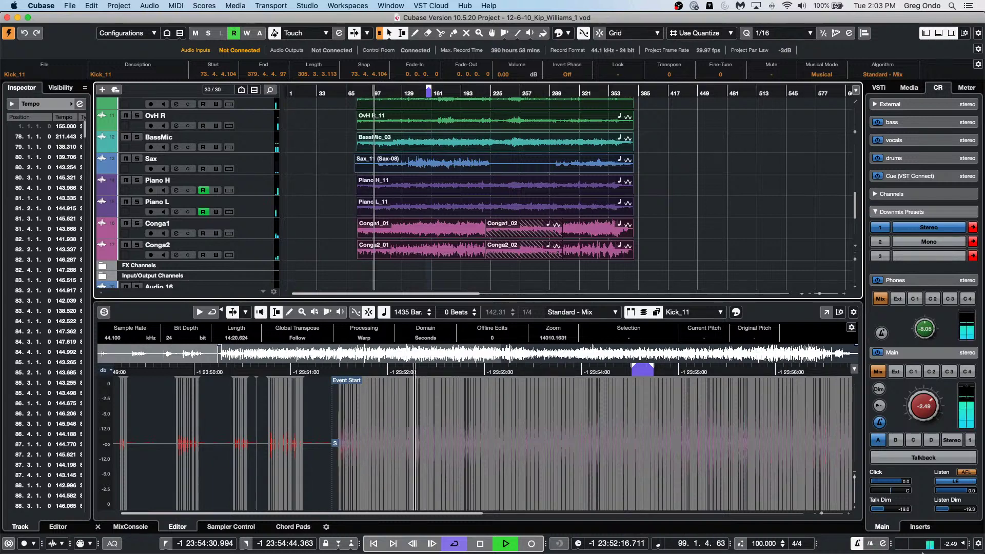
double_click(765, 543)
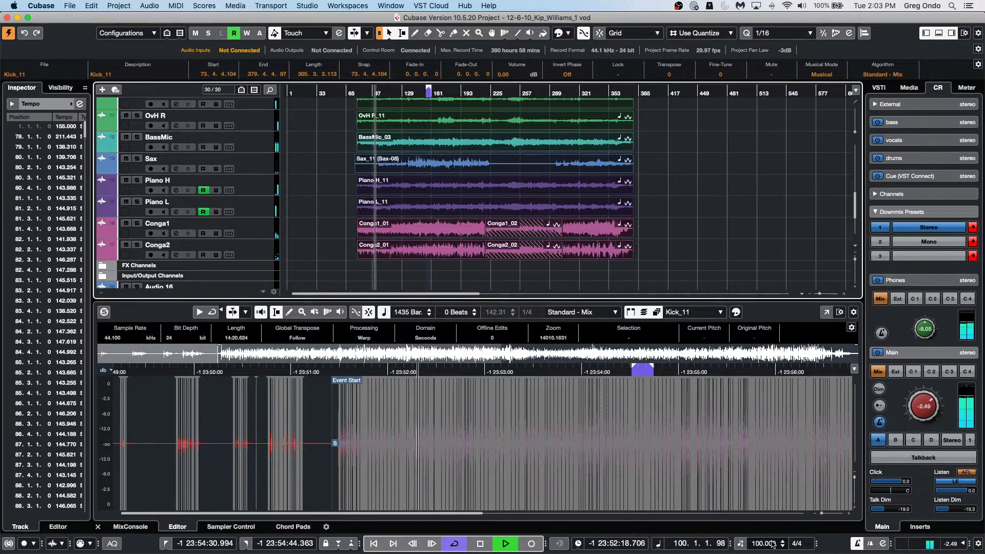
text(144)
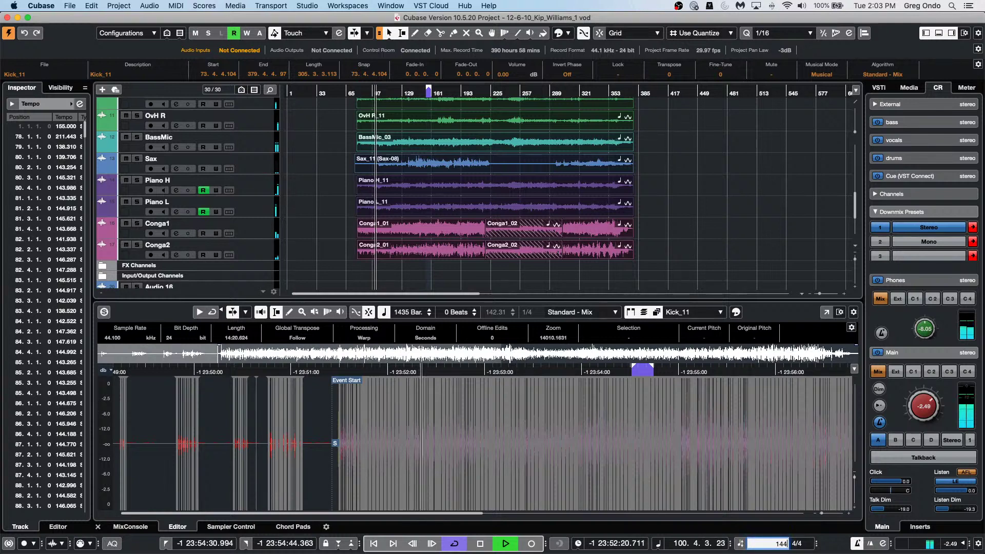
key(Return)
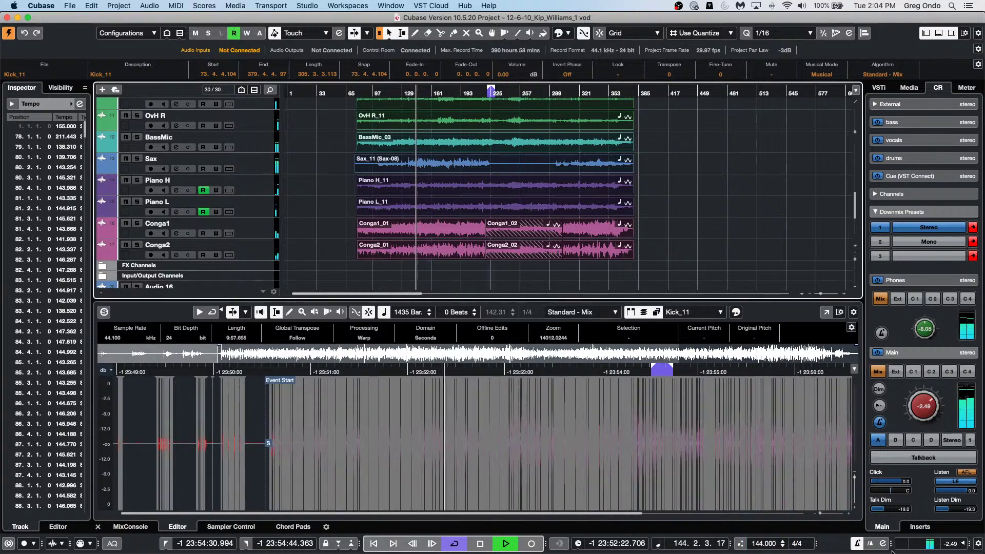
key(space)
Reactivate the Tempo track so the project follows the detected tempo curve
scroll(351, 211, down, 1)
scroll(351, 212, up, 10)
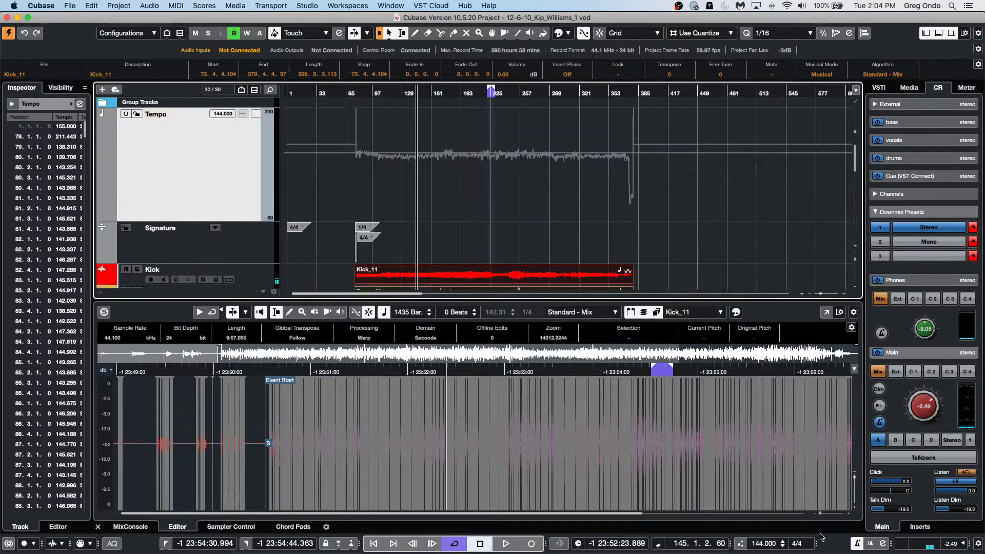
click(741, 544)
Lower the tempo points across about bars 110 to 180, and tilt those from about bar 91 to 120 into a rising ramp
drag(389, 174, 457, 143)
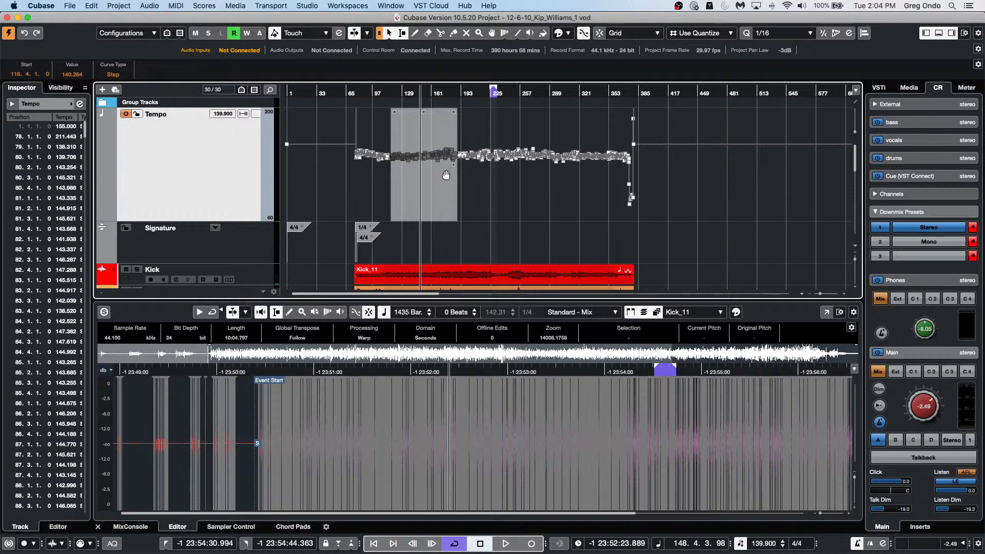
drag(454, 164, 456, 197)
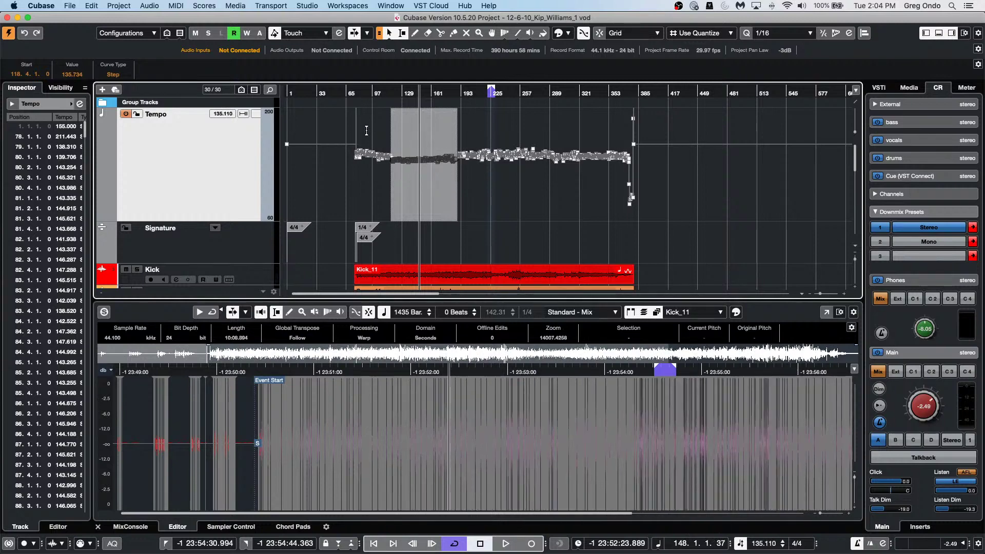
drag(367, 126, 394, 118)
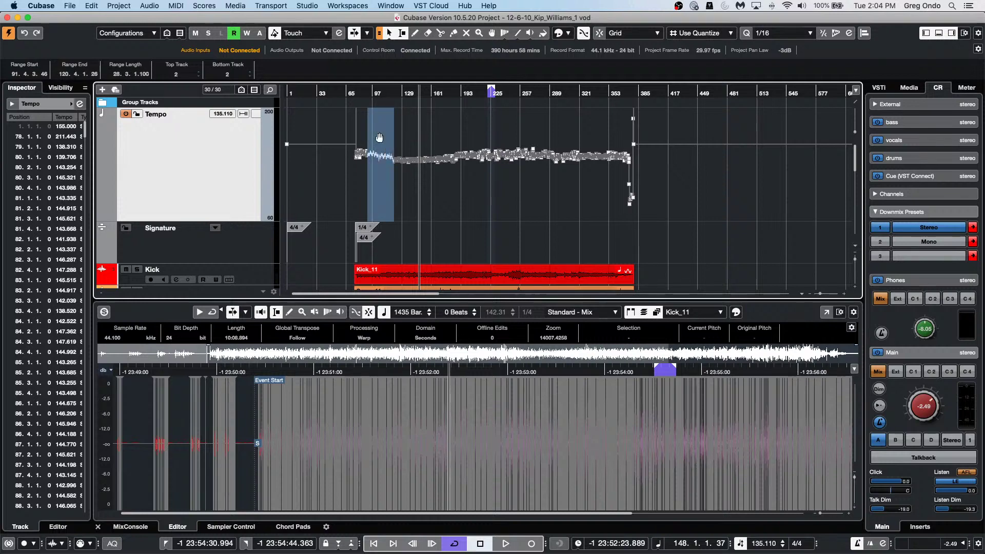
drag(402, 182, 405, 91)
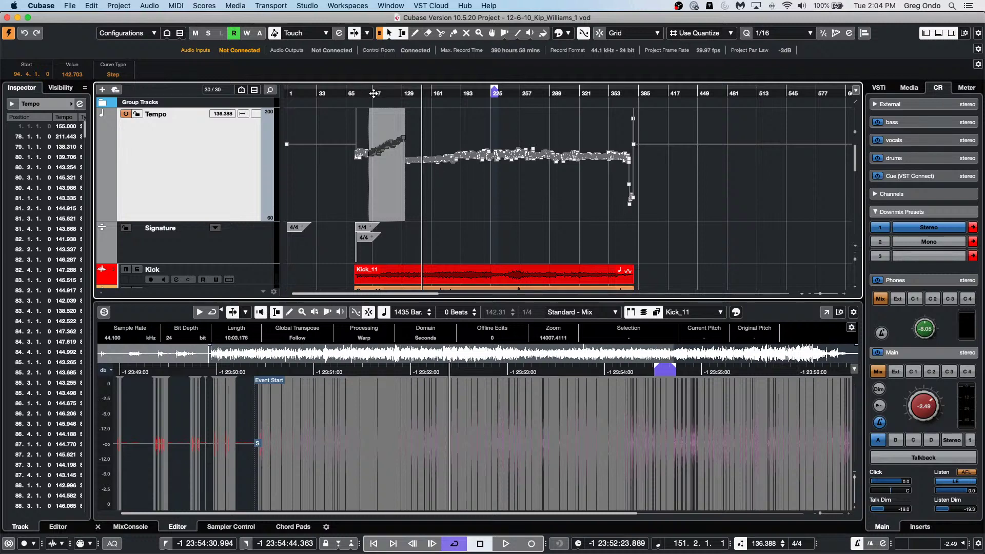
Play the song through the edited tempo ramp, raise the Control Room main level to 2.67, and stop playback
click(375, 92)
key(space)
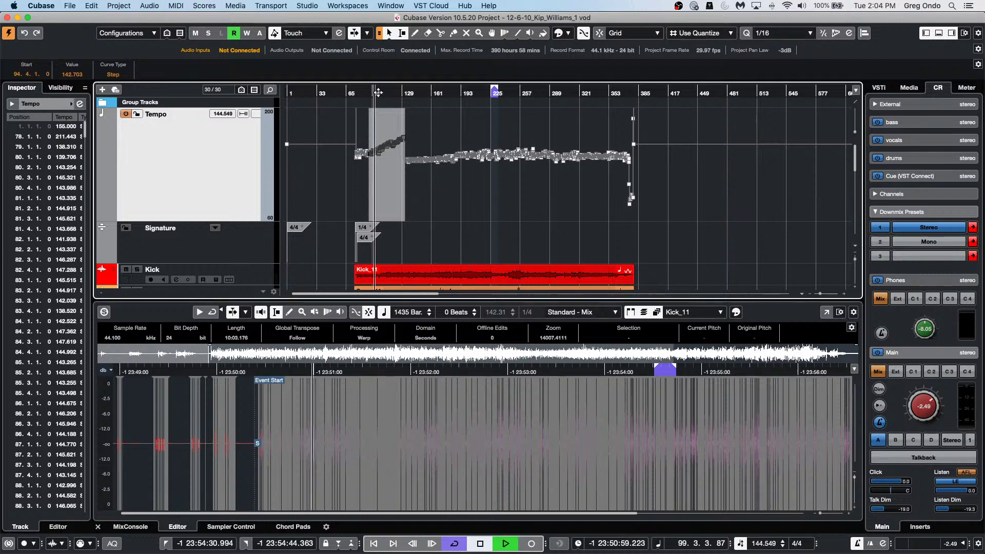
key(h)
key(h)
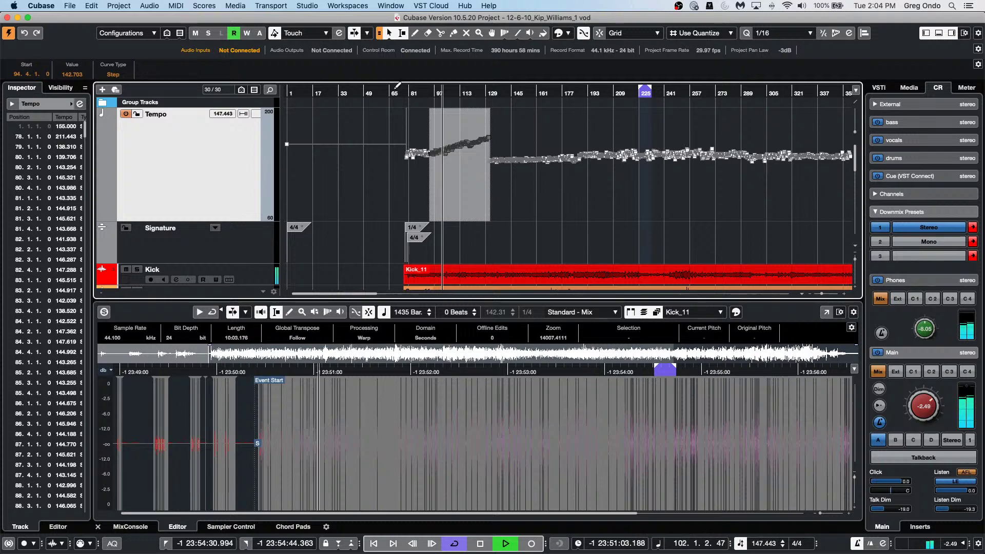
click(463, 93)
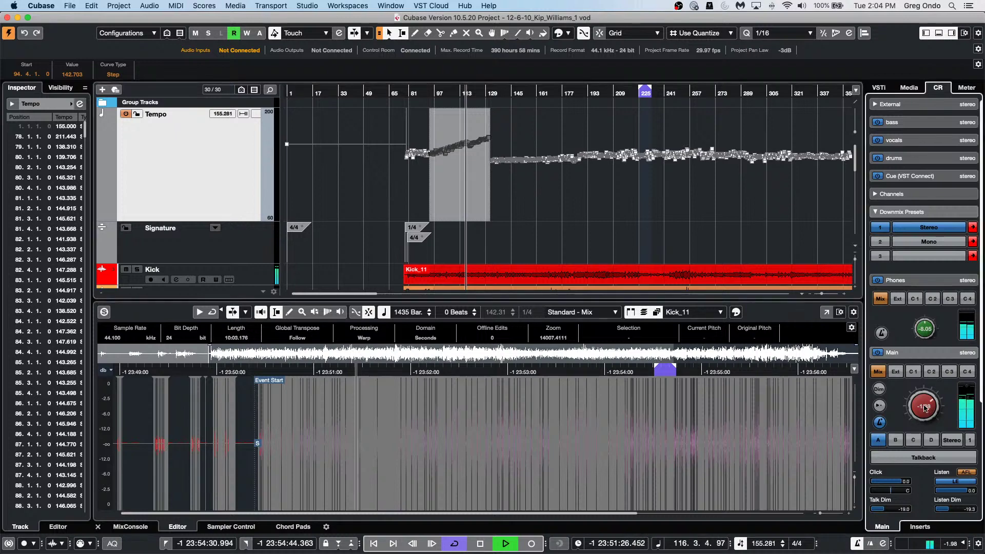
drag(927, 406, 928, 393)
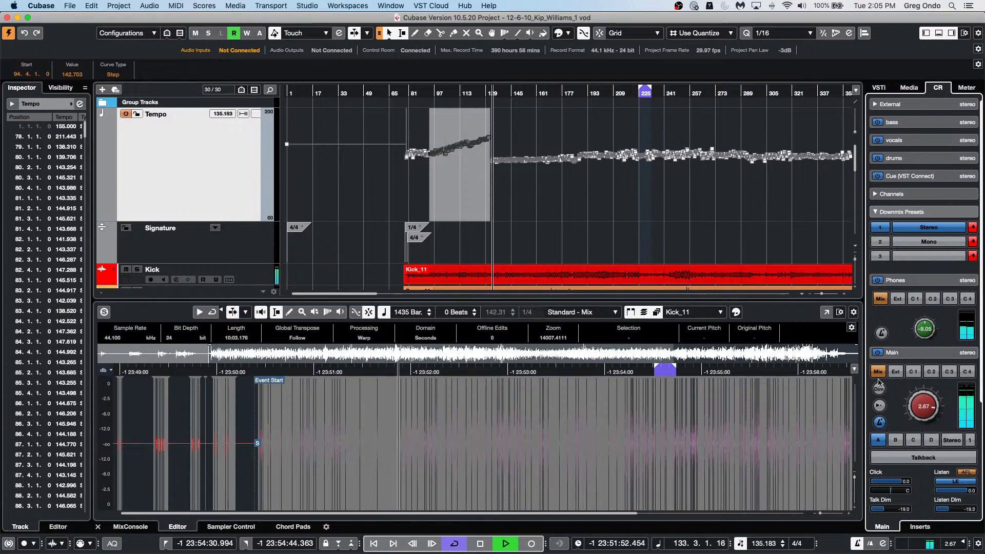
key(space)
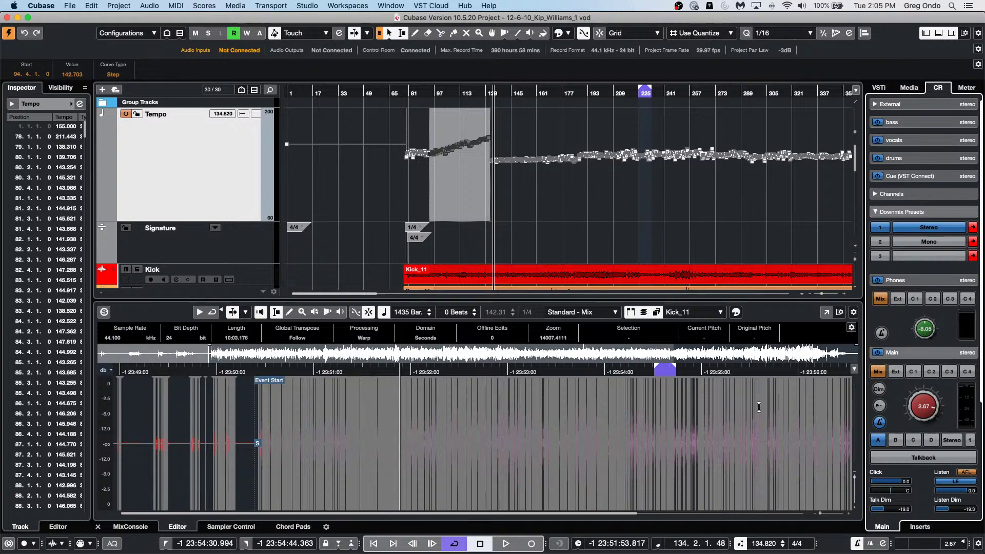
Create a VST Connect SE setup with UR24C Input 1 as the talkback port, view its window, and close it
click(433, 7)
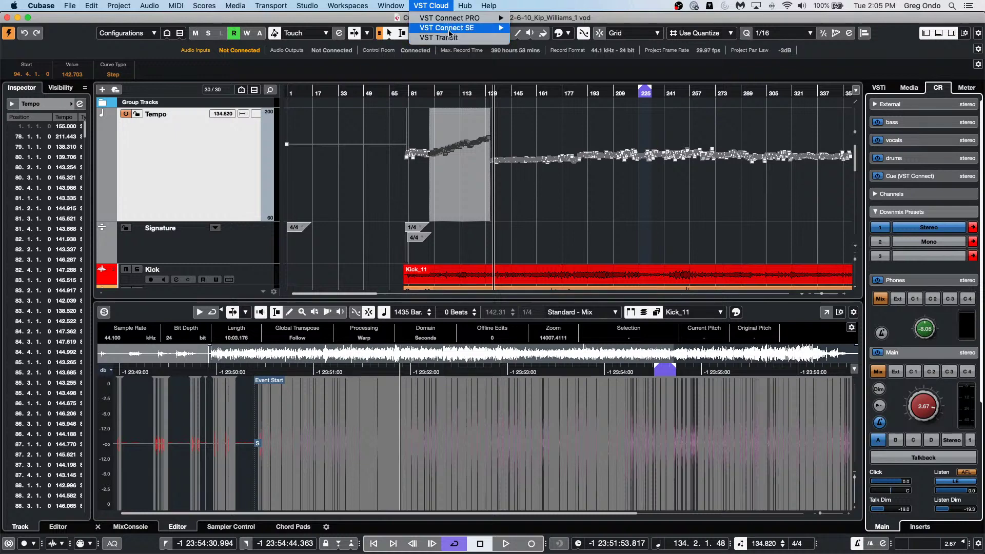
mouse_move(450, 28)
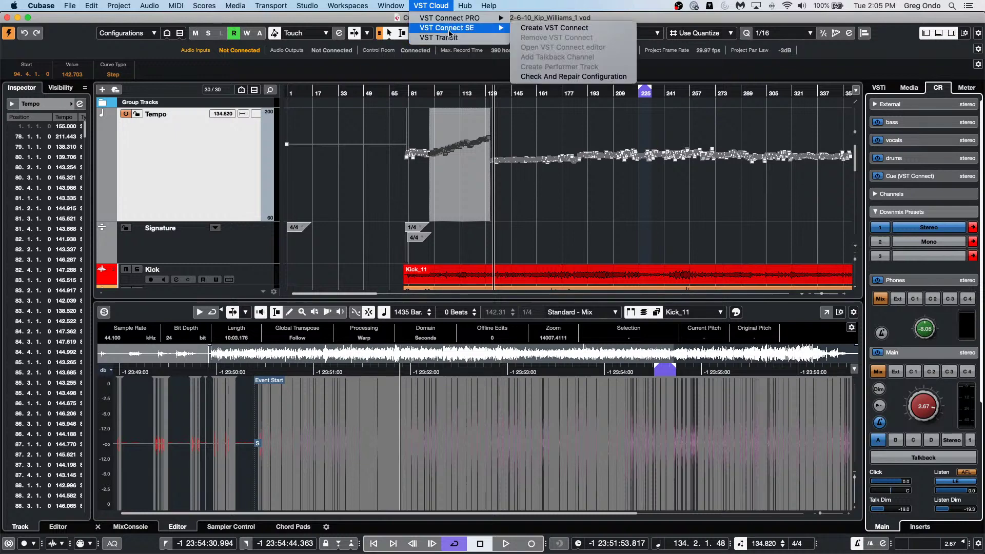
click(622, 30)
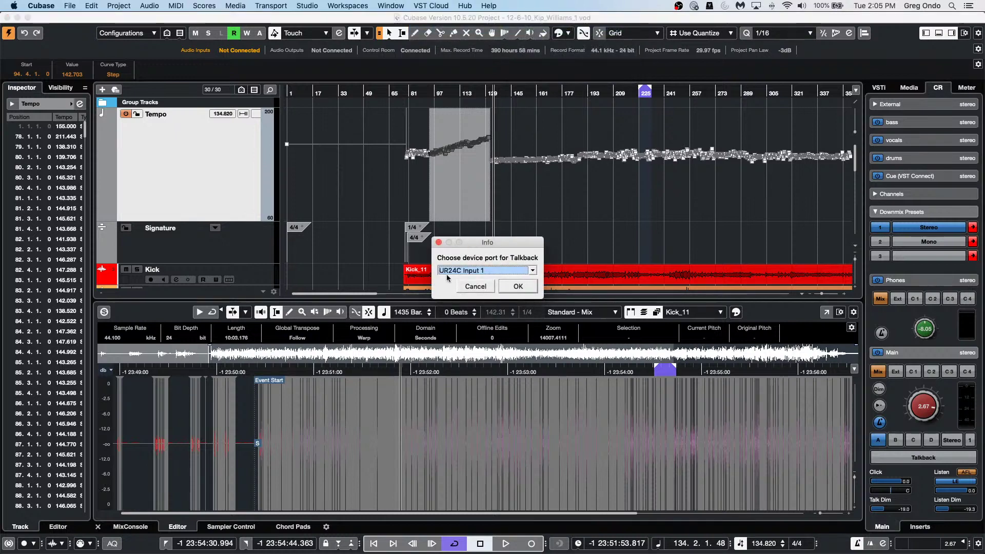
click(518, 287)
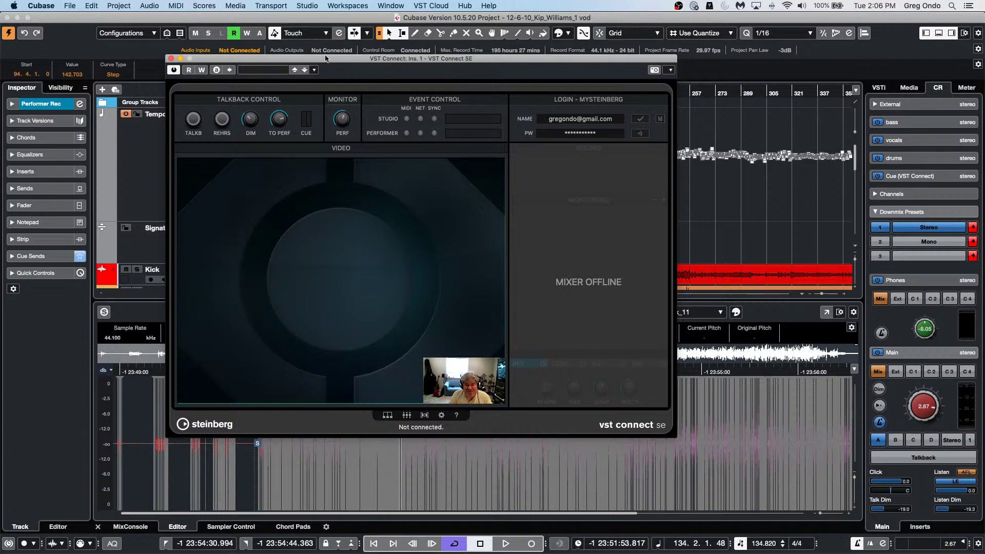
drag(327, 60, 551, 140)
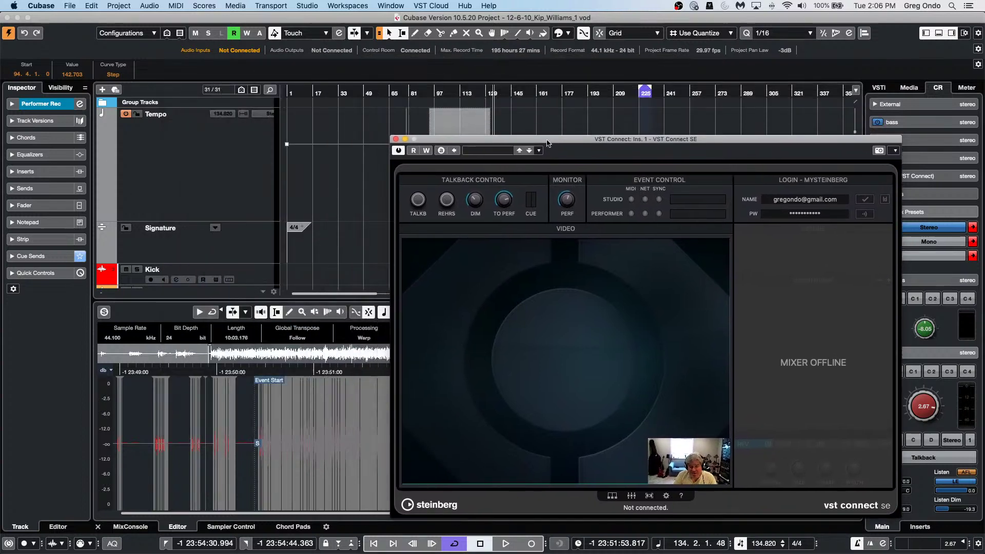
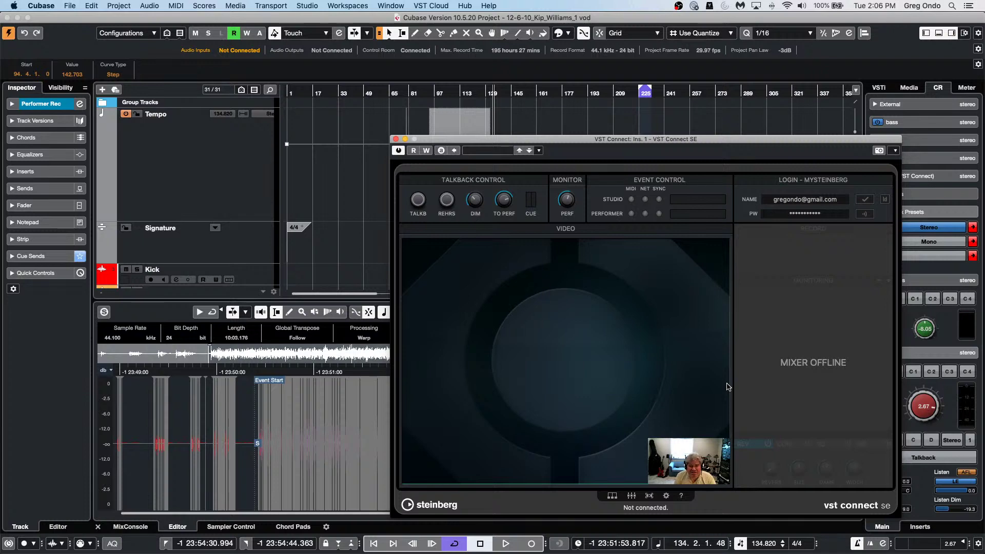
click(395, 140)
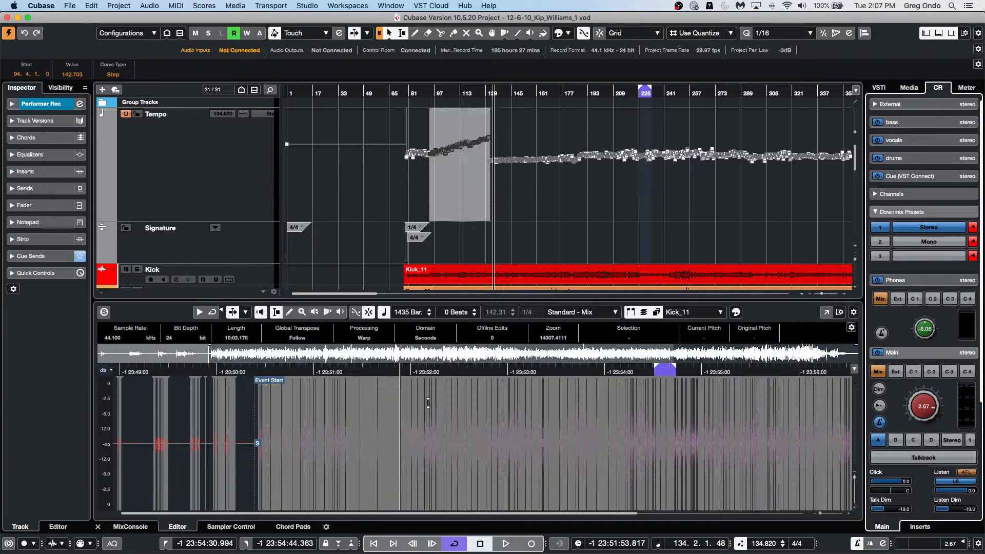
Deselect the tempo points and try to open the recent project schubert 2nd HALion 5 DOUBLE.cpr
click(364, 211)
scroll(365, 211, down, 2)
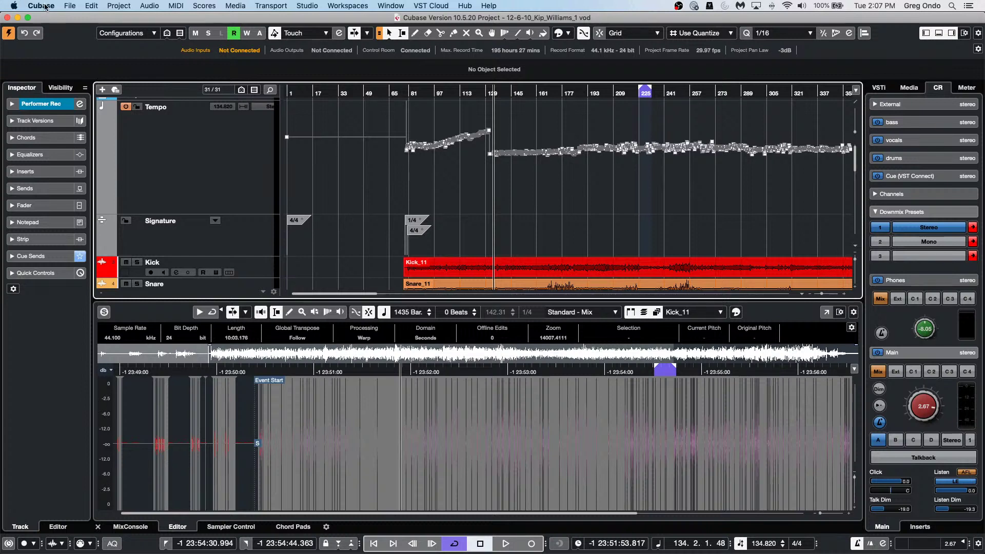
click(73, 6)
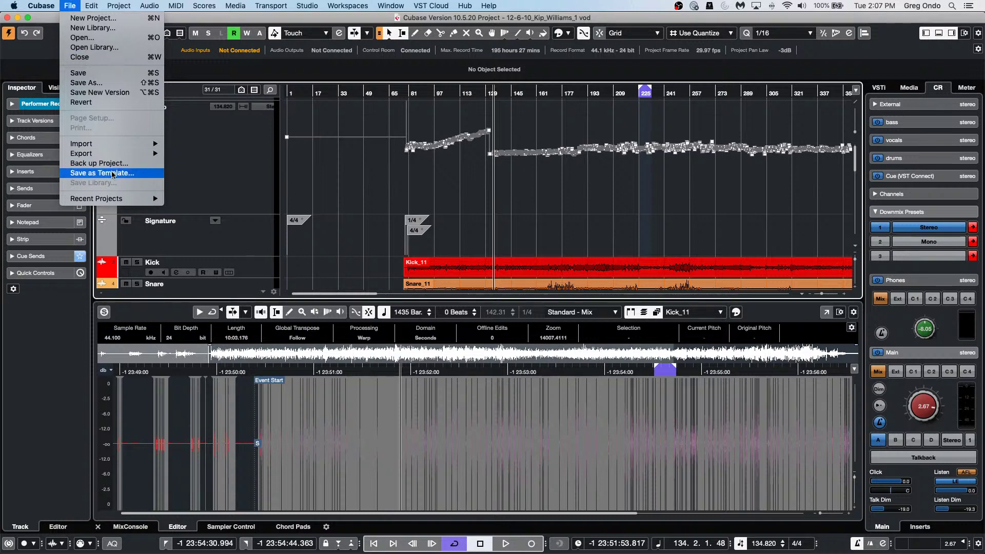
mouse_move(133, 198)
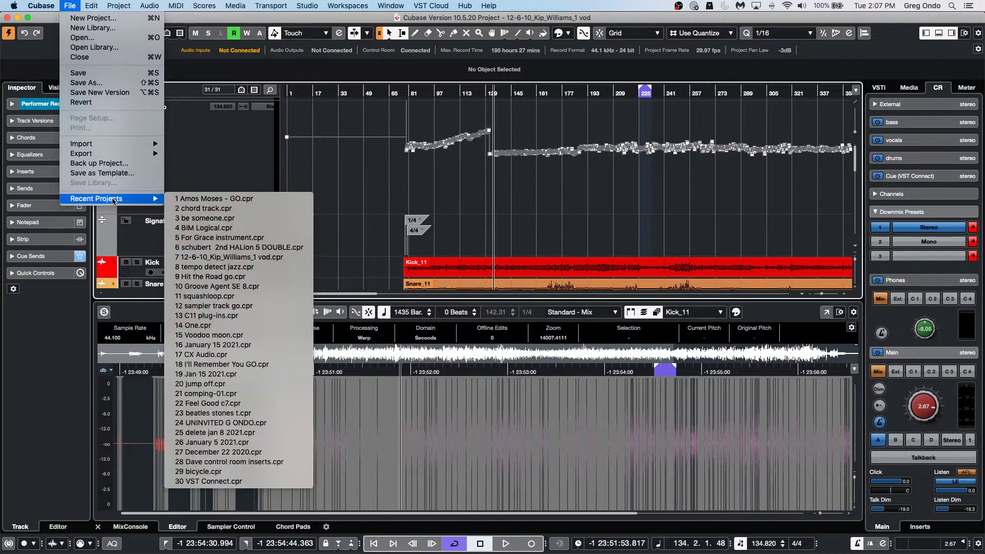
click(230, 247)
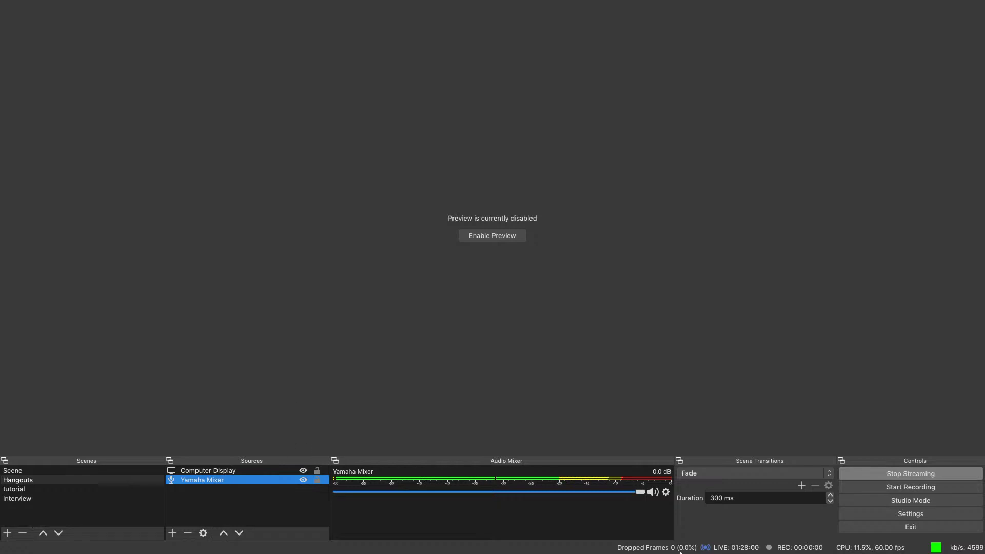
Relaunch Cubase 11 with the current program preferences and dismiss the problem report
mouse_move(370, 552)
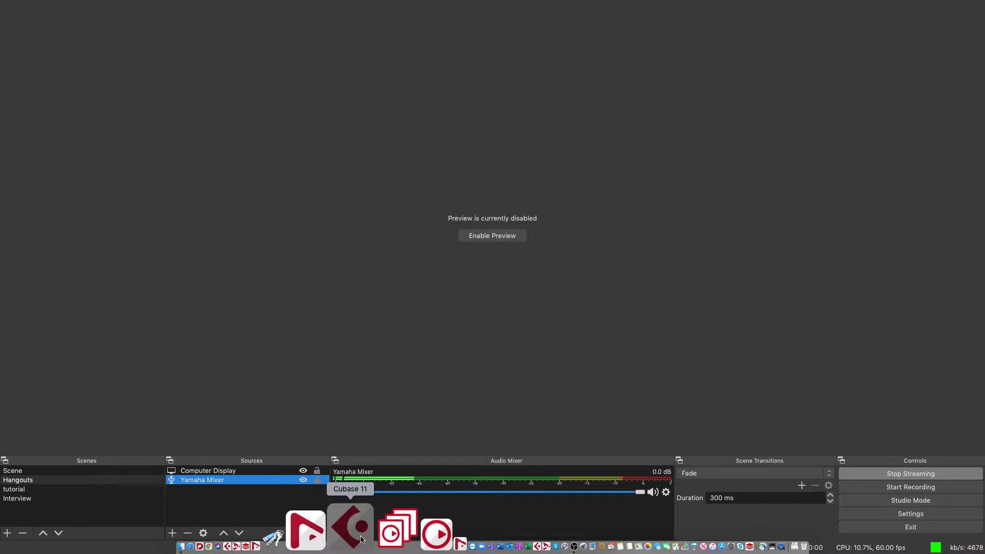
click(361, 539)
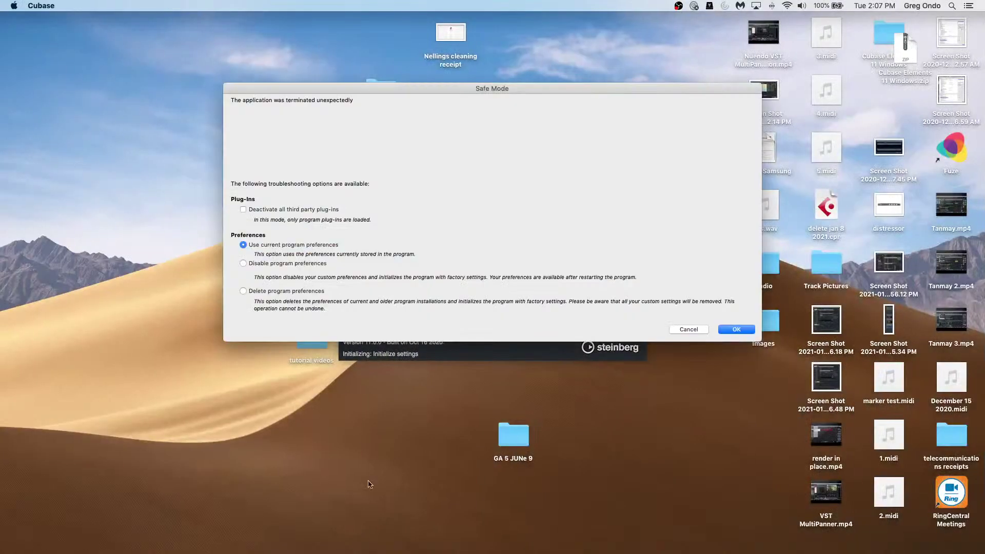
click(736, 329)
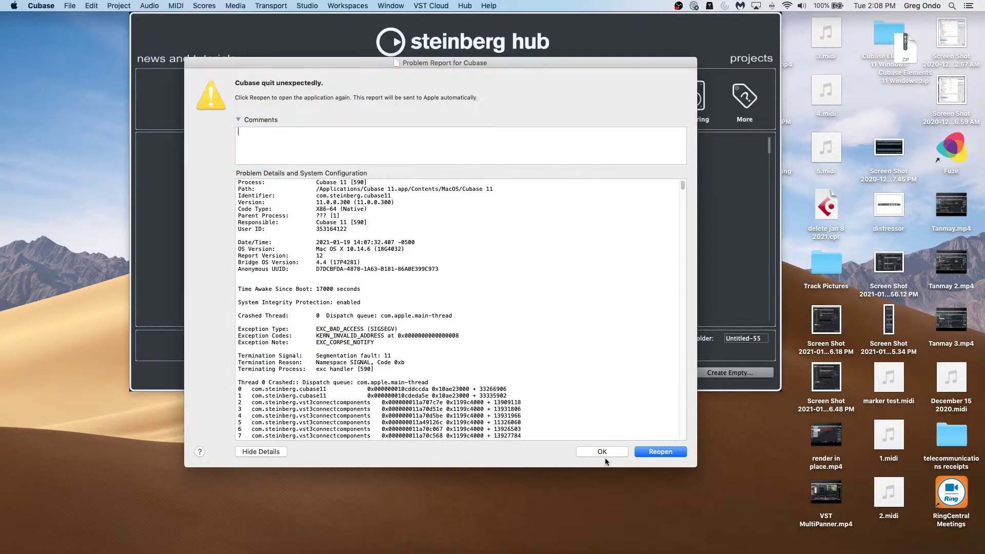
click(605, 452)
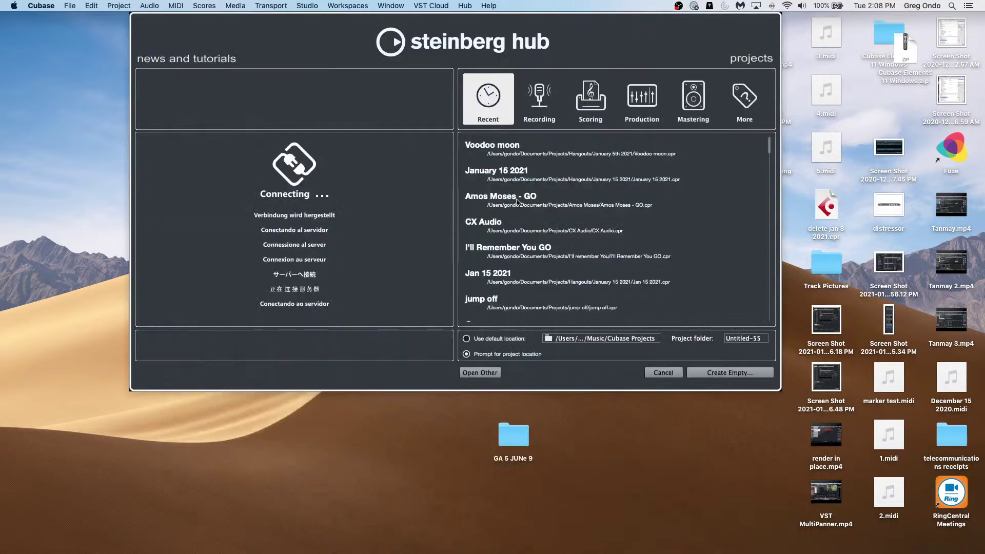
Look through the recent projects and create an empty project in the Projects folder
scroll(559, 208, down, 7)
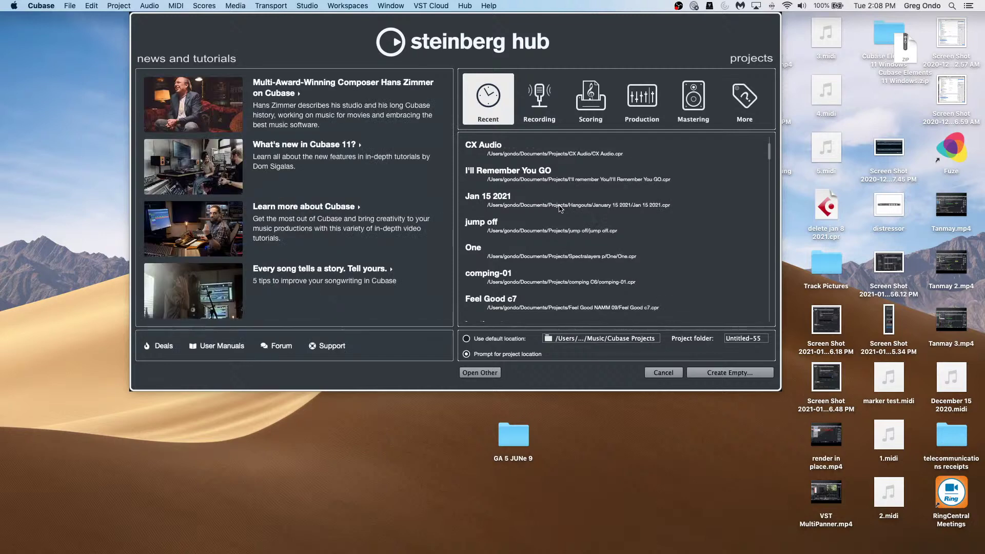
scroll(562, 206, down, 2)
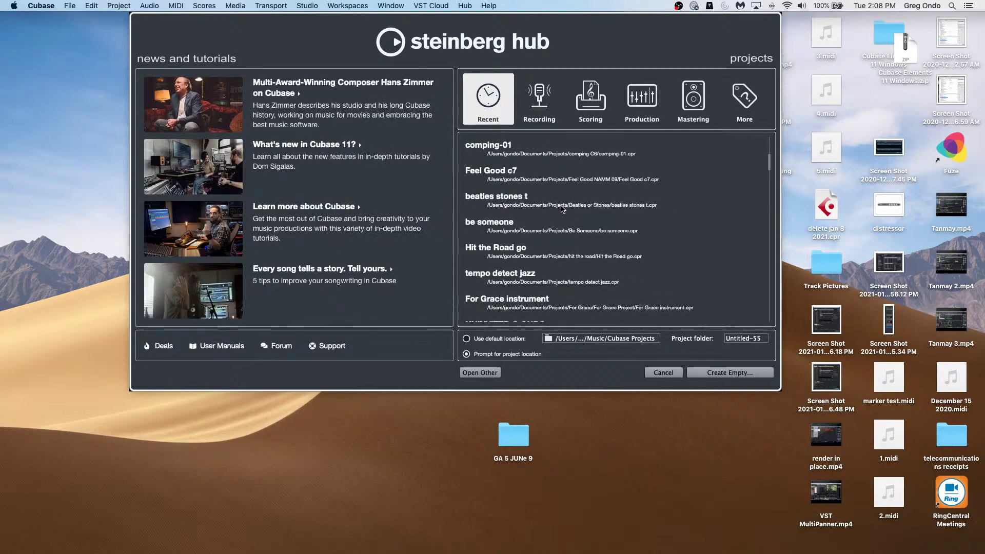
scroll(563, 209, down, 3)
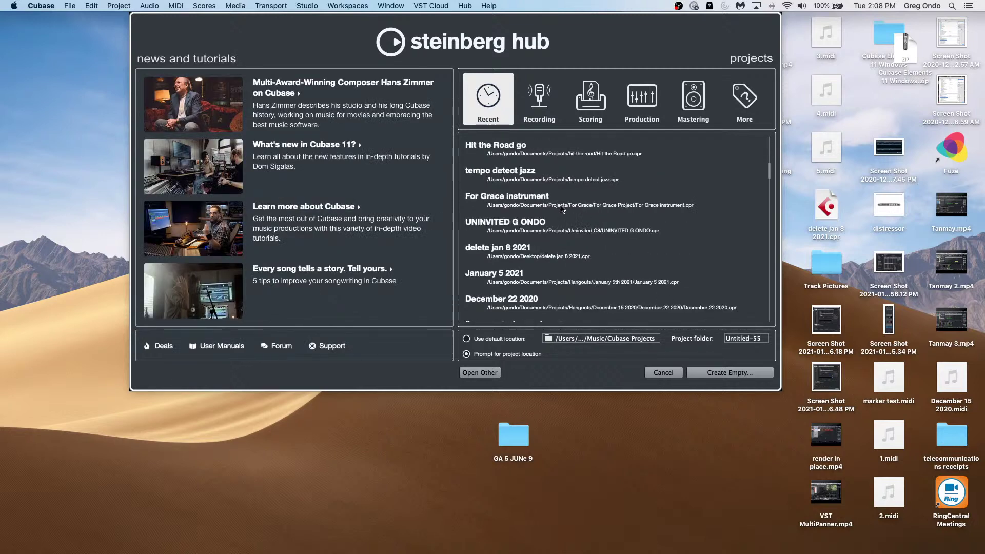
scroll(563, 209, down, 2)
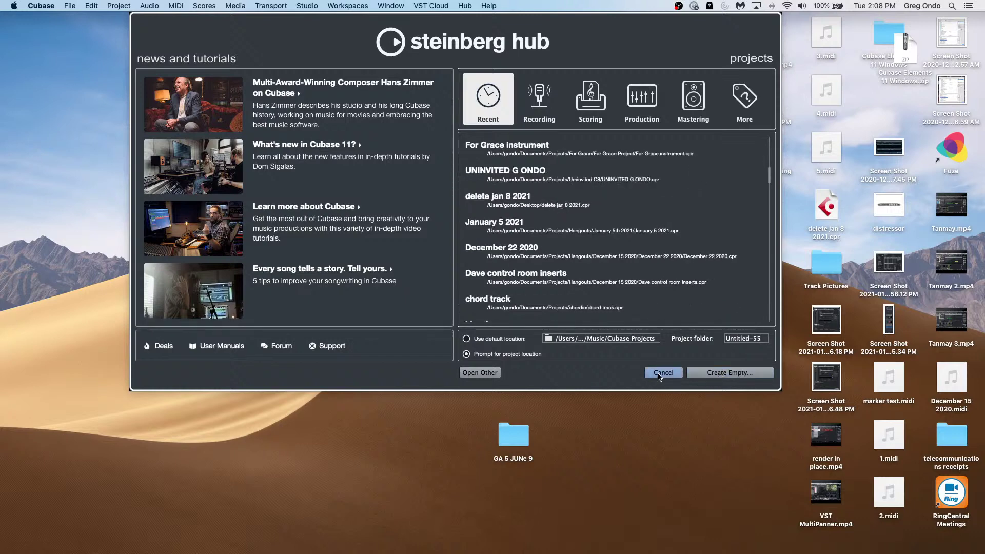
click(730, 375)
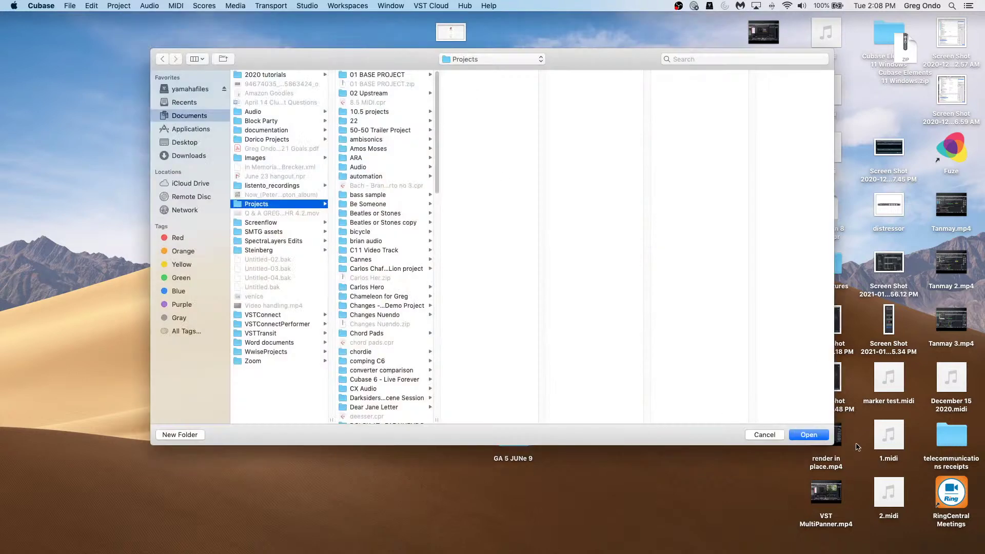
click(816, 439)
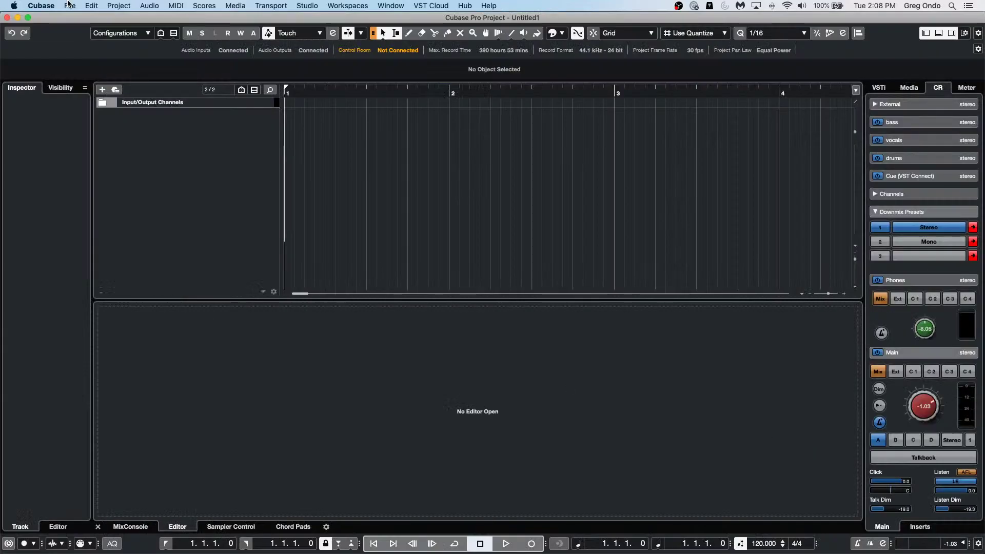
Open schubert 2nd HALion 5 DOUBLE.cpr from the Projects folder and set Projects as its project folder
click(69, 5)
mouse_move(108, 199)
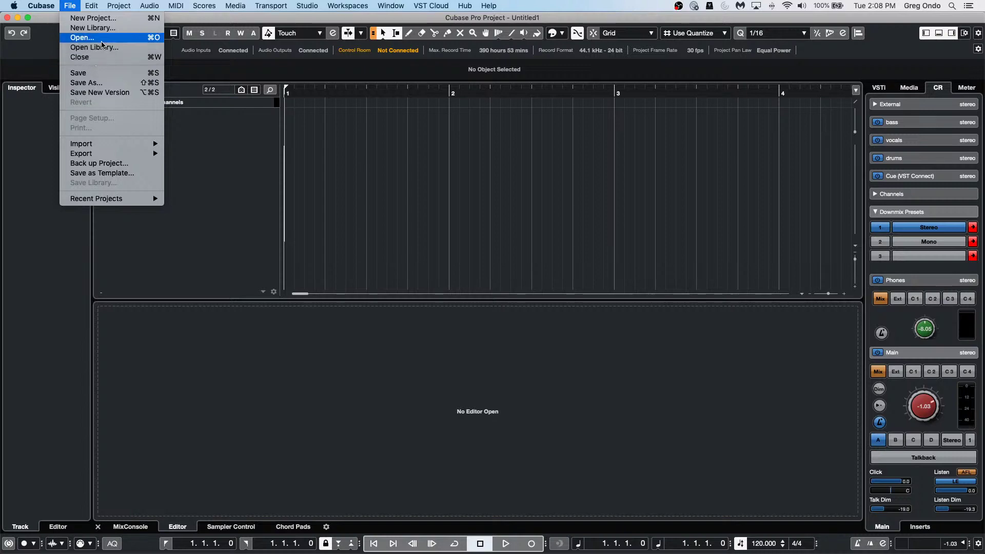
click(104, 40)
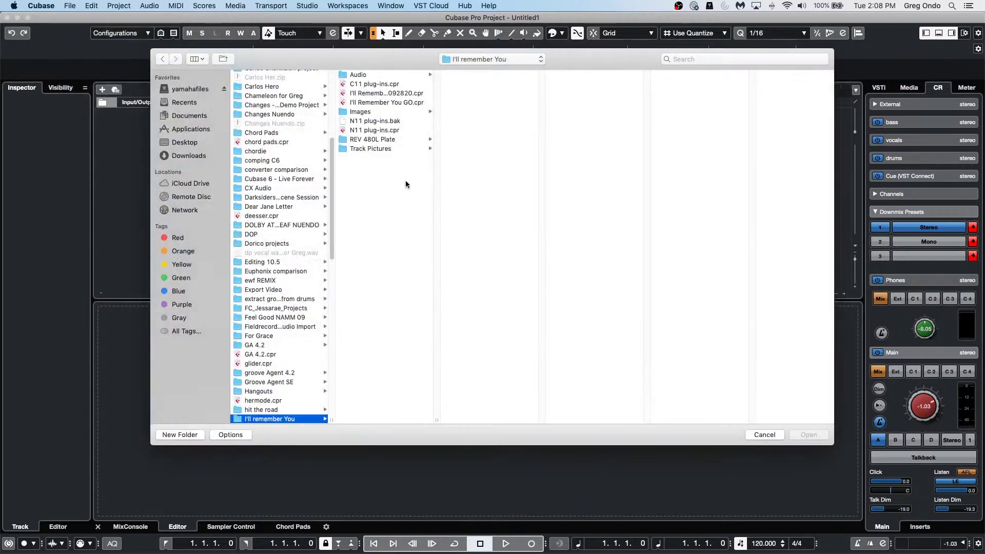
scroll(274, 277, down, 10)
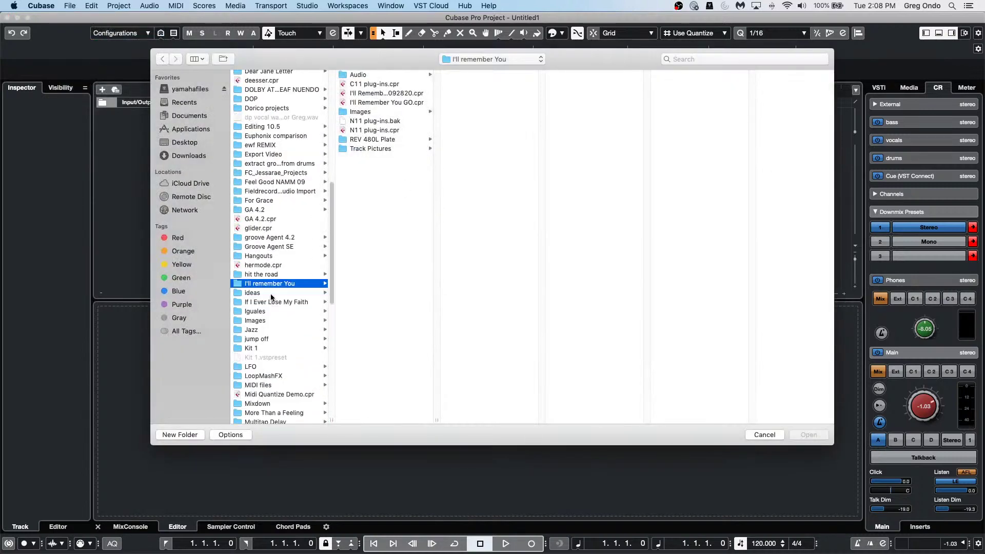
scroll(271, 297, down, 4)
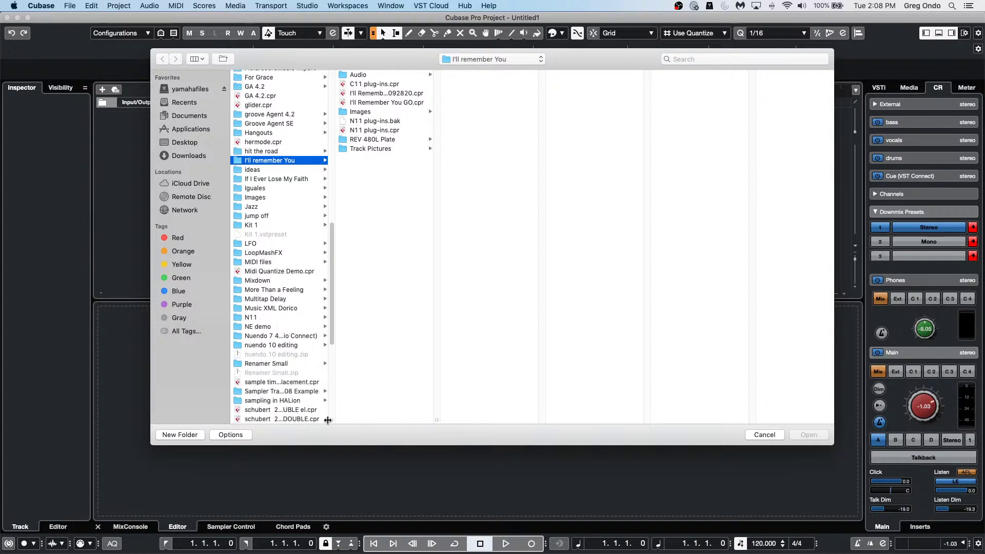
drag(327, 420, 417, 421)
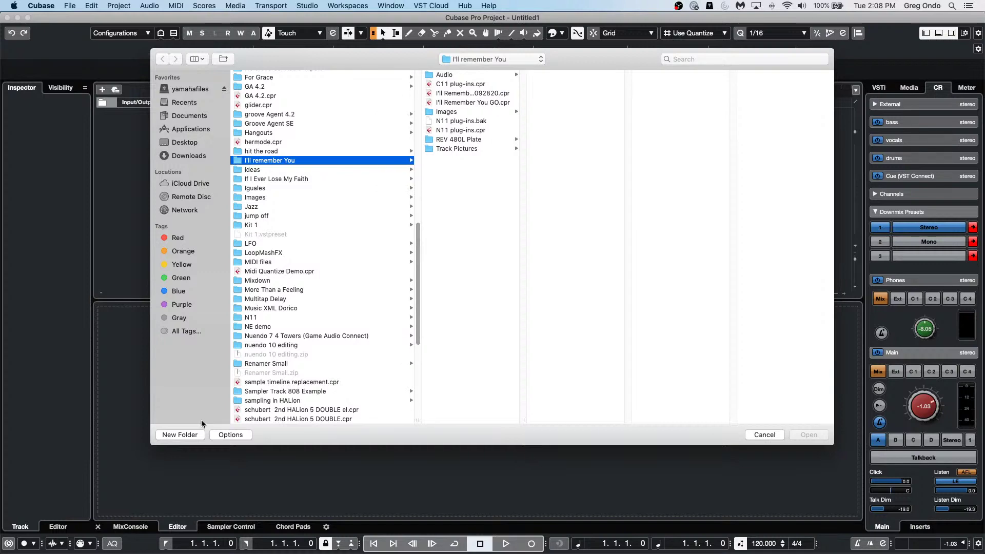
click(321, 419)
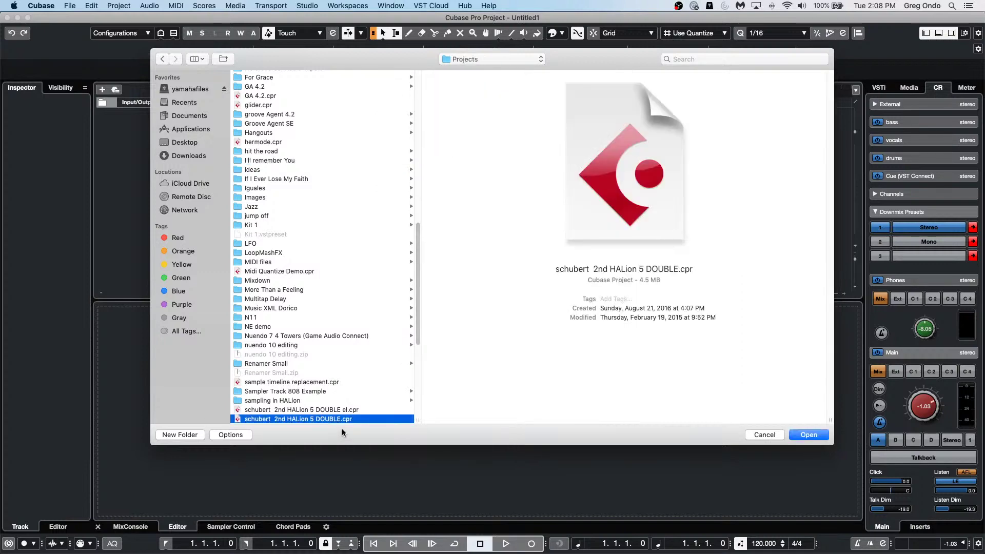
click(814, 436)
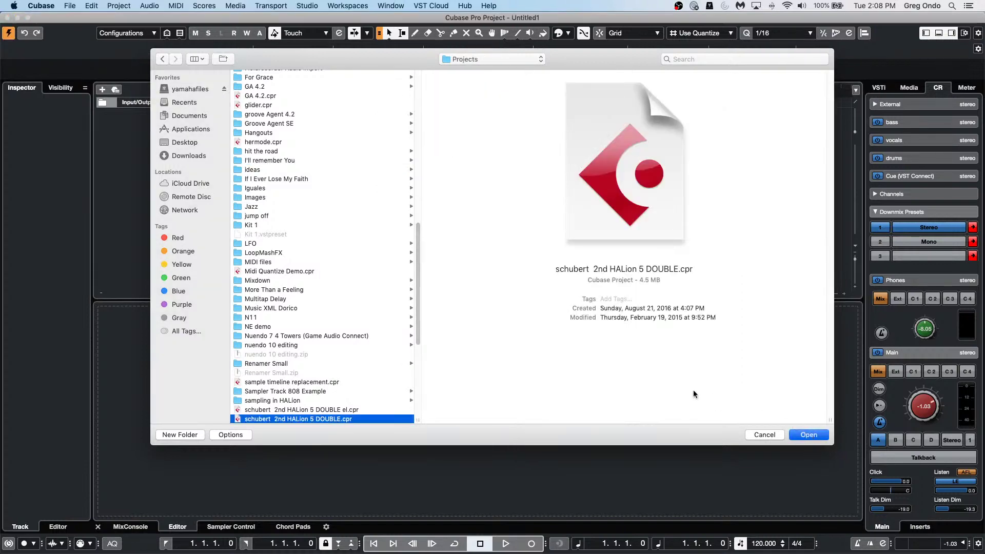
click(808, 434)
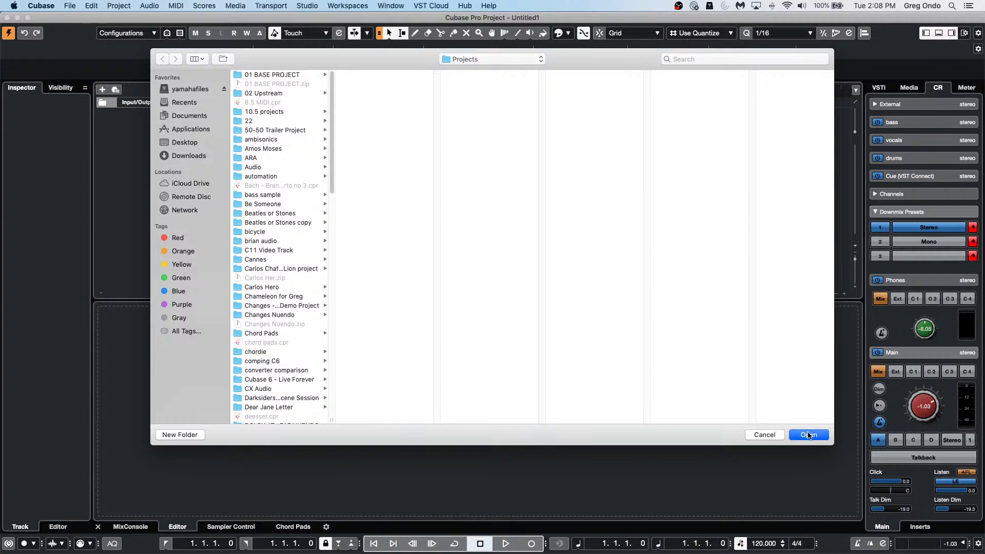
click(555, 195)
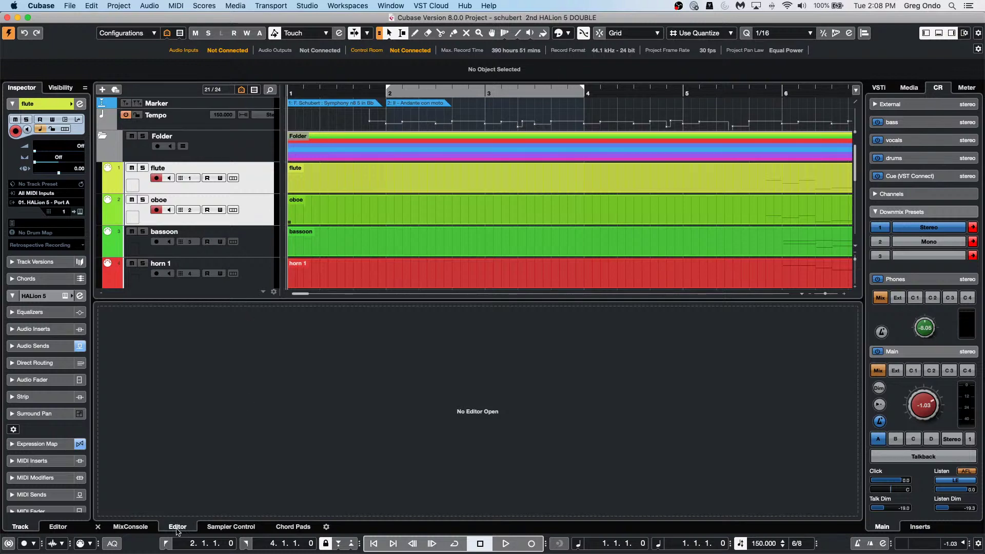
Show the MixConsole in the lower zone, give the track area more height, and play the opening briefly
click(131, 527)
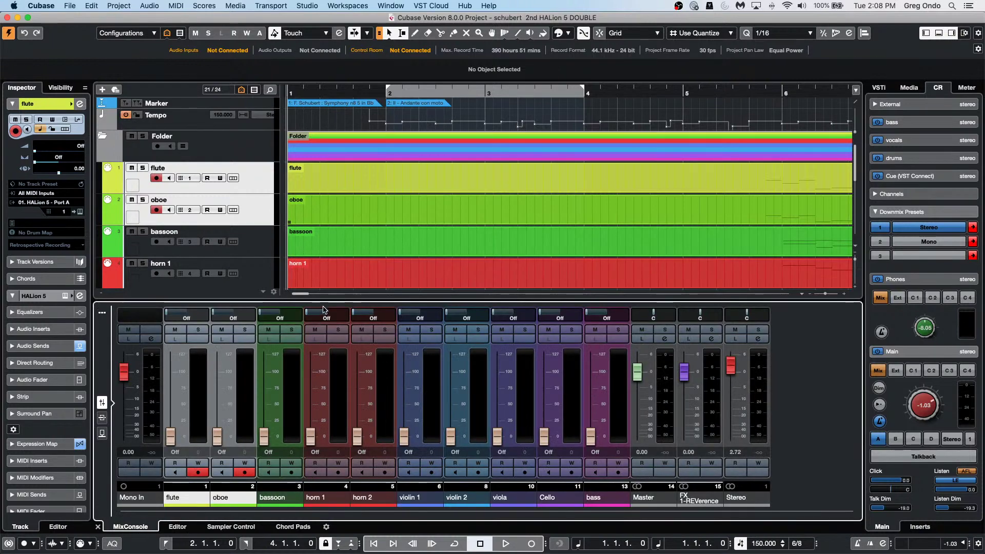
drag(325, 301, 324, 333)
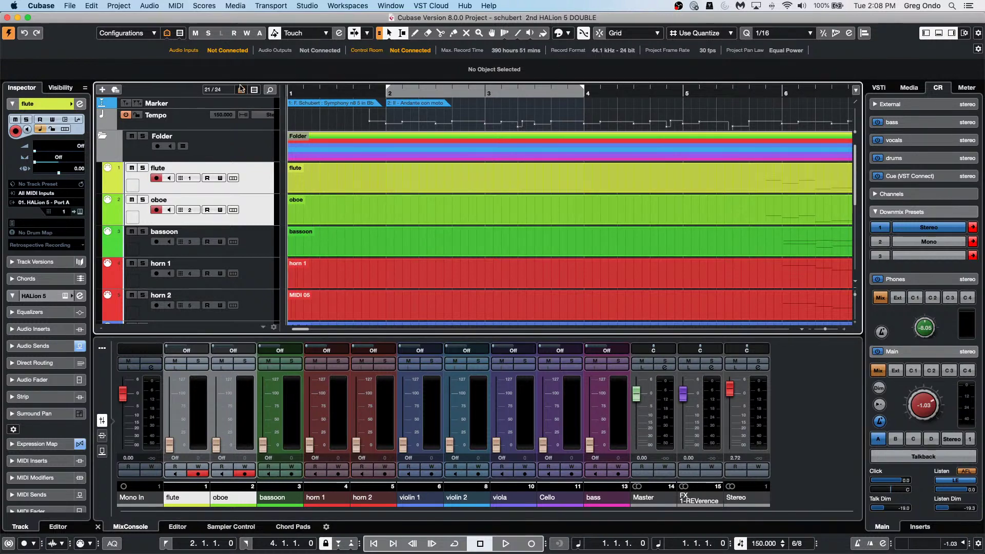
key(space)
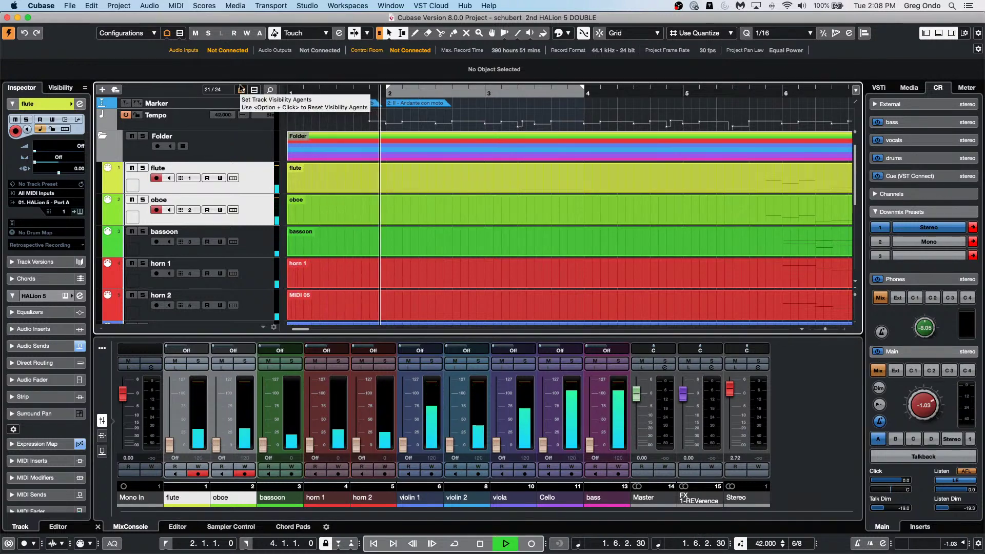
key(space)
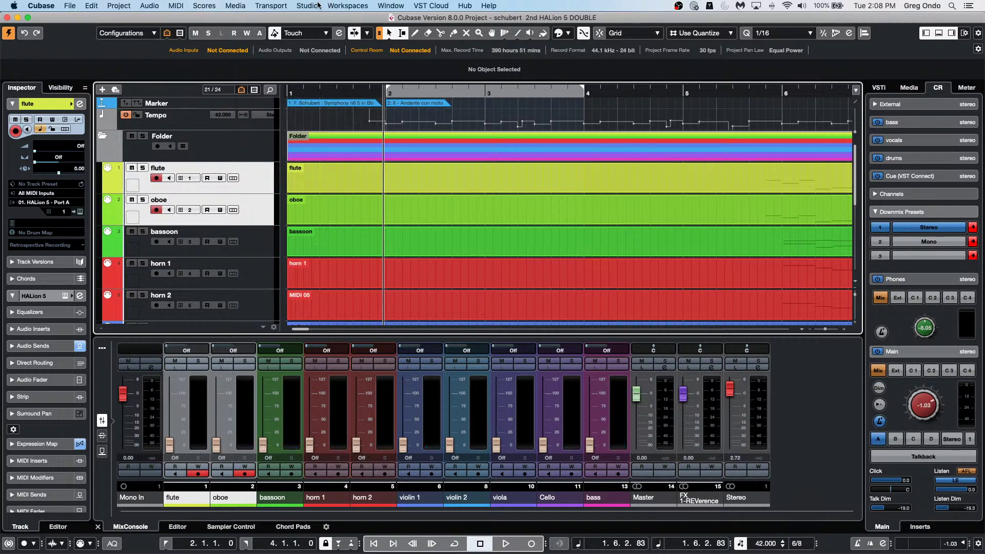
Assign the Steinberg UR24C to the Yamaha HS7 monitor in the Control Room audio connections and close the window
click(317, 5)
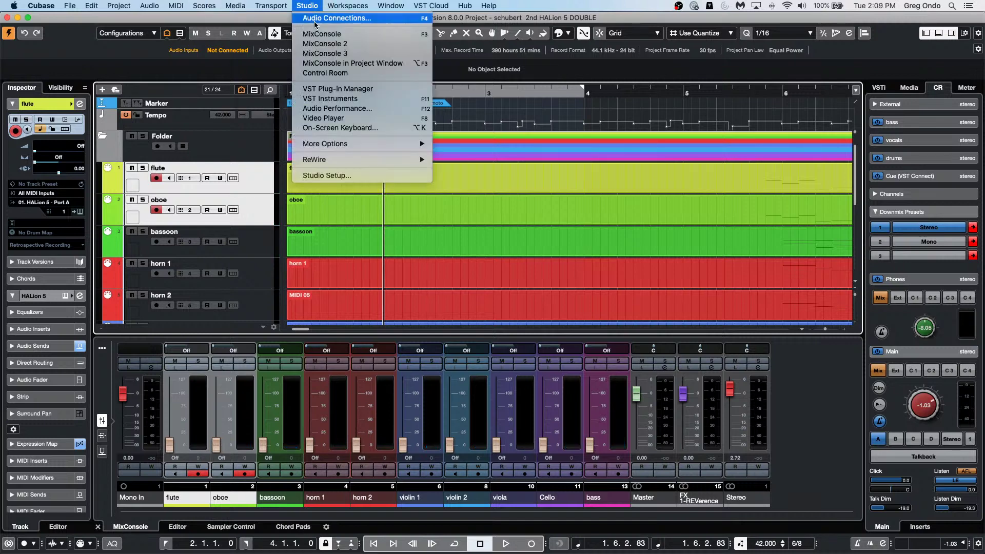
click(354, 19)
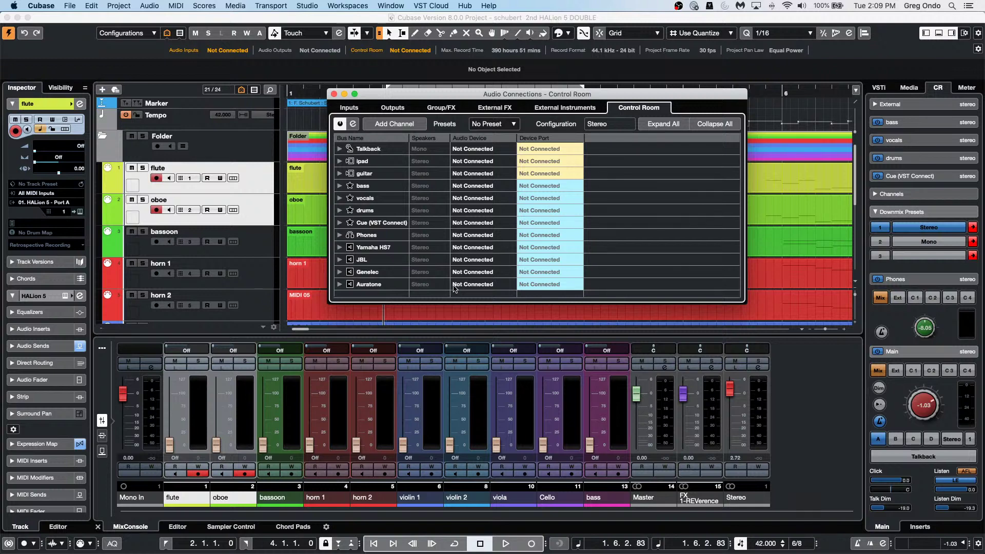
click(473, 248)
click(479, 283)
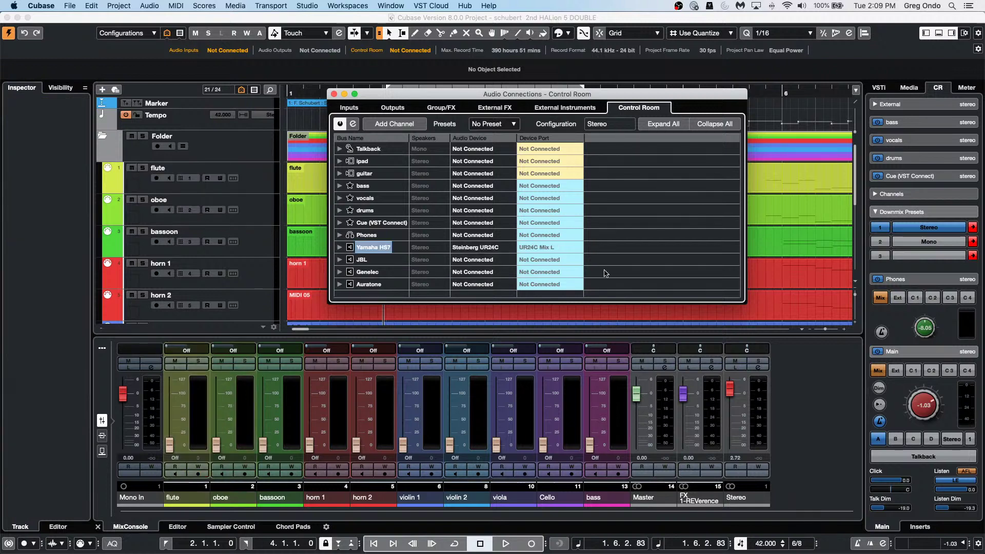
click(335, 95)
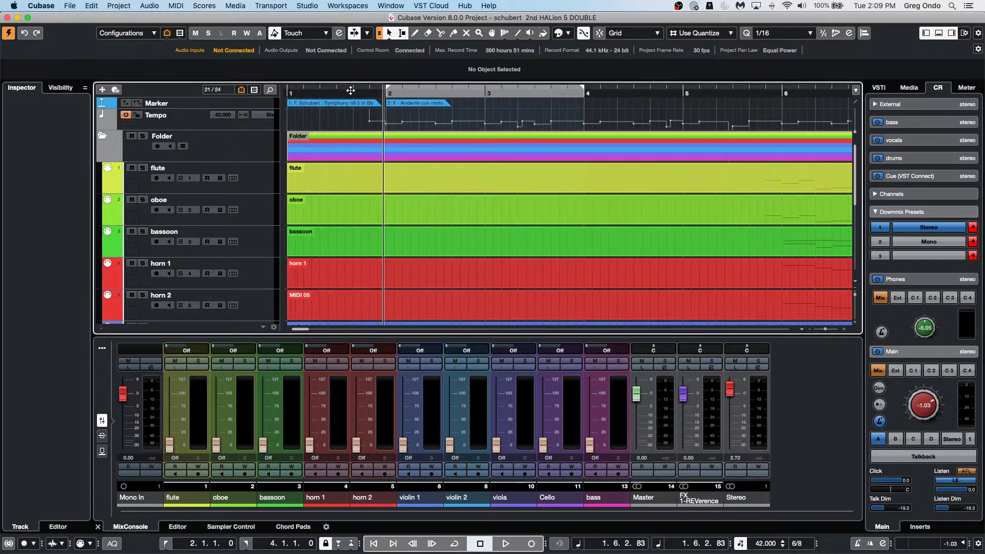
Play the piece from the middle of bar 1, raise the Control Room main level to 2.36, and stop playback
click(349, 93)
drag(349, 93, 324, 93)
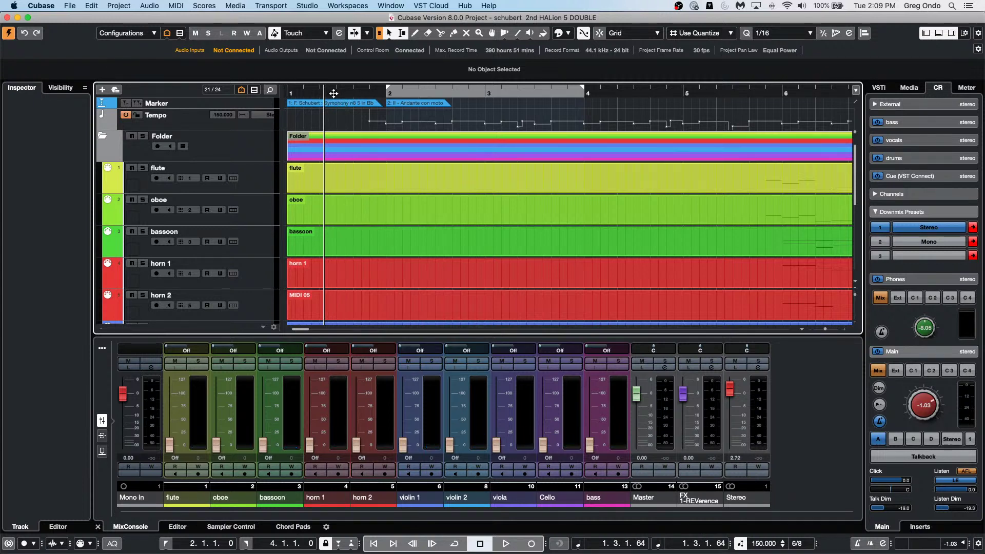
key(space)
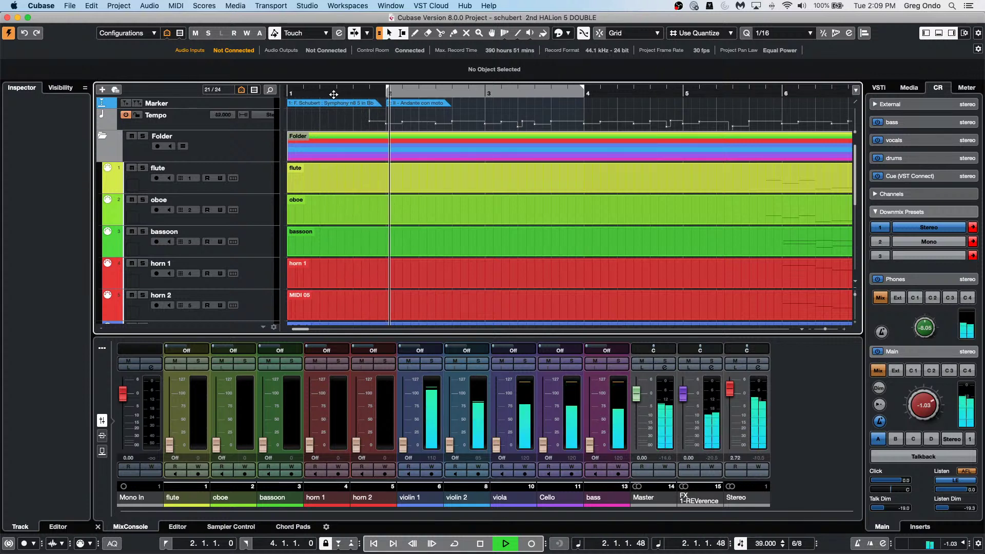
scroll(929, 409, up, 3)
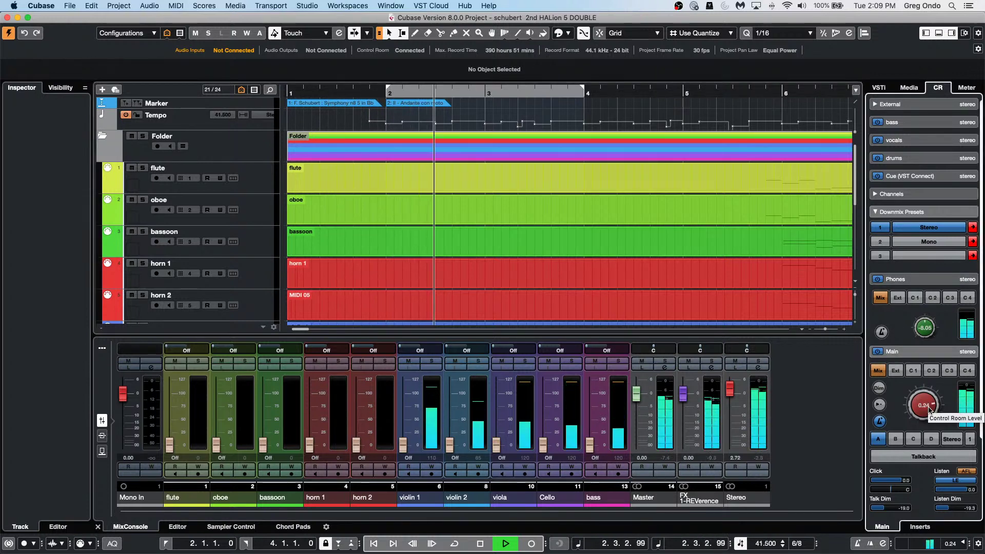
scroll(930, 409, up, 2)
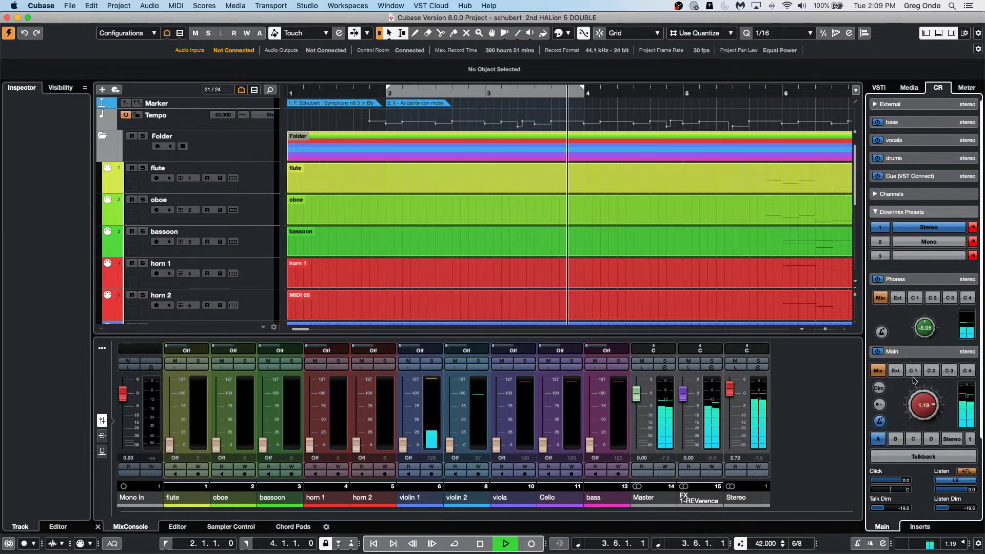
scroll(919, 392, up, 2)
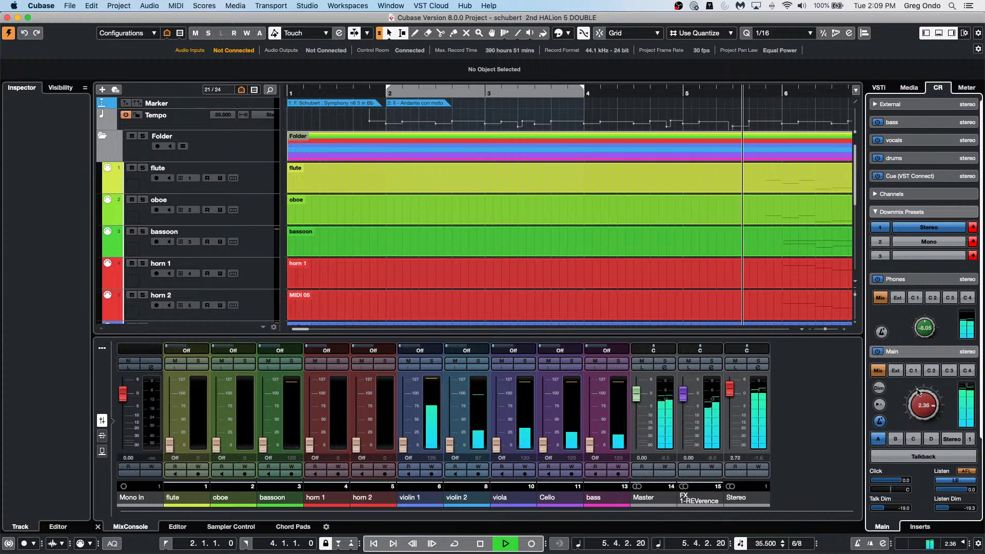
key(space)
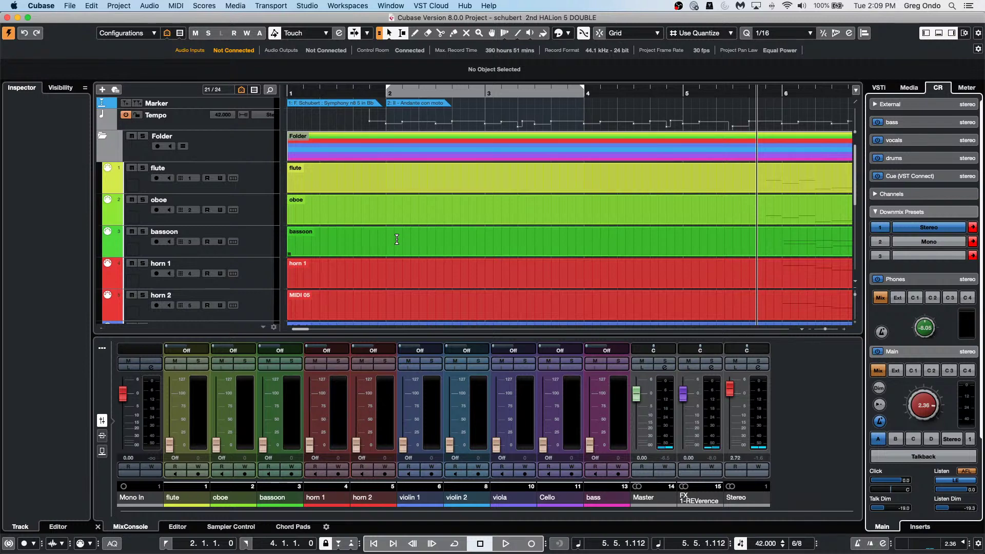
Open the violin 1 part in the Key Editor and move the editor into its own window
scroll(460, 200, down, 5)
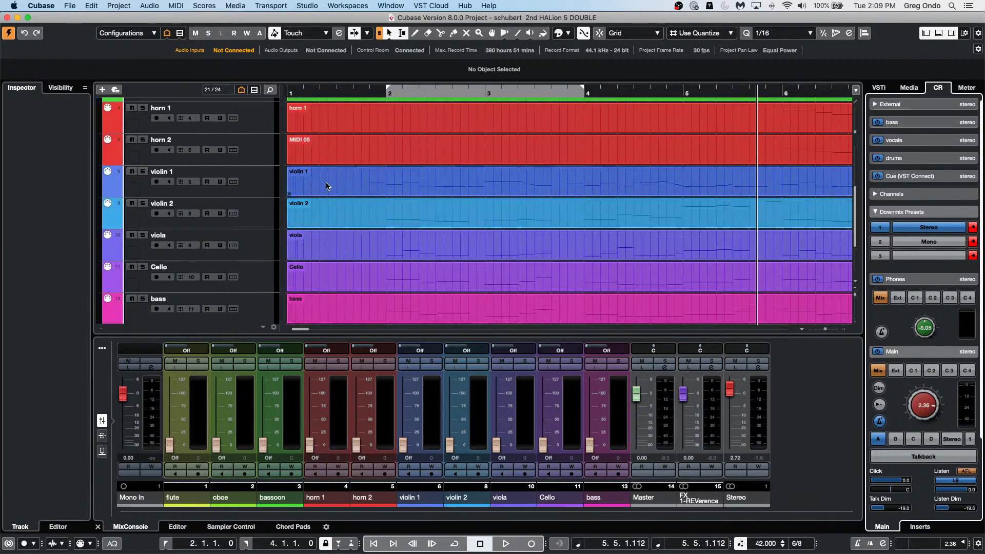
double_click(349, 193)
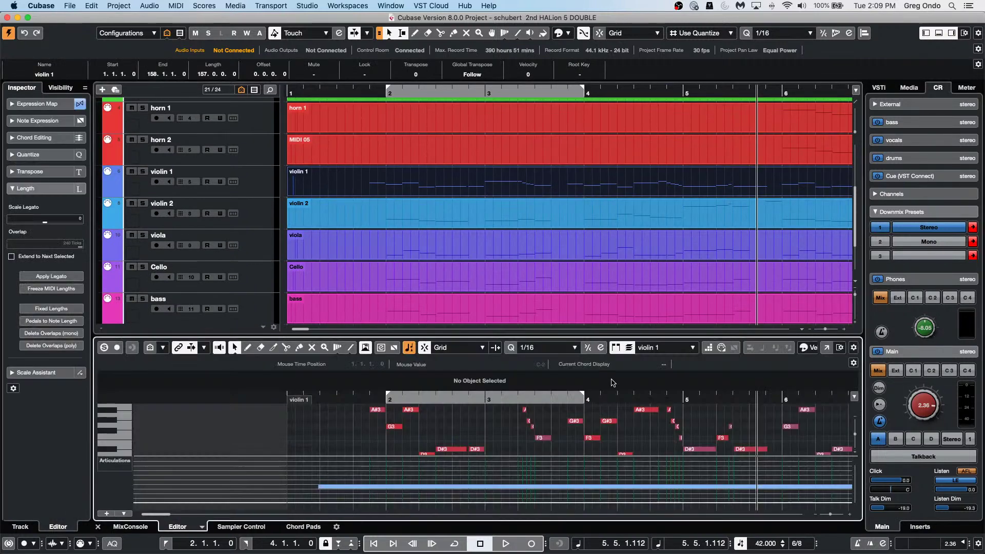
click(827, 347)
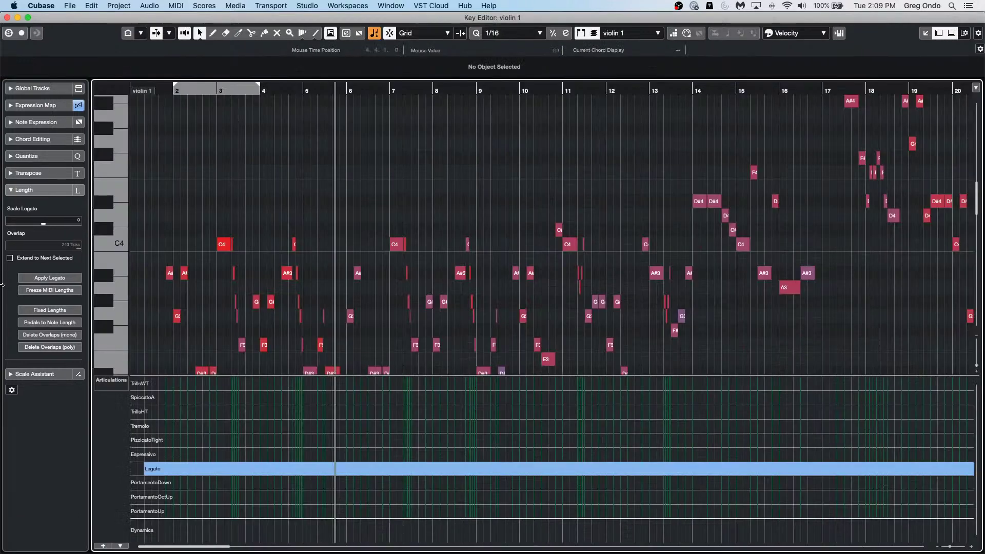
Check the data types available for the controller lane, and review the violin 1 map in the Expression Map Setup
click(110, 381)
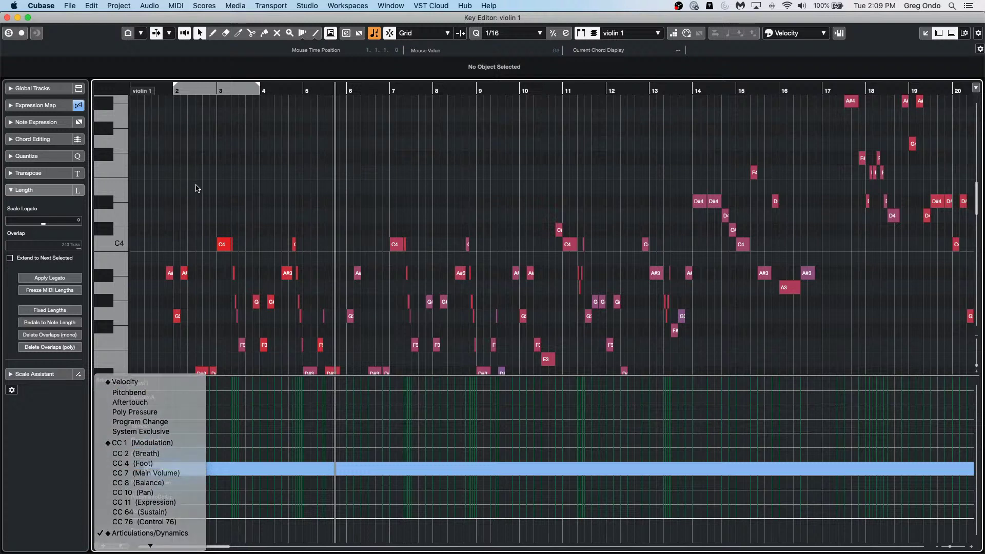
click(8, 520)
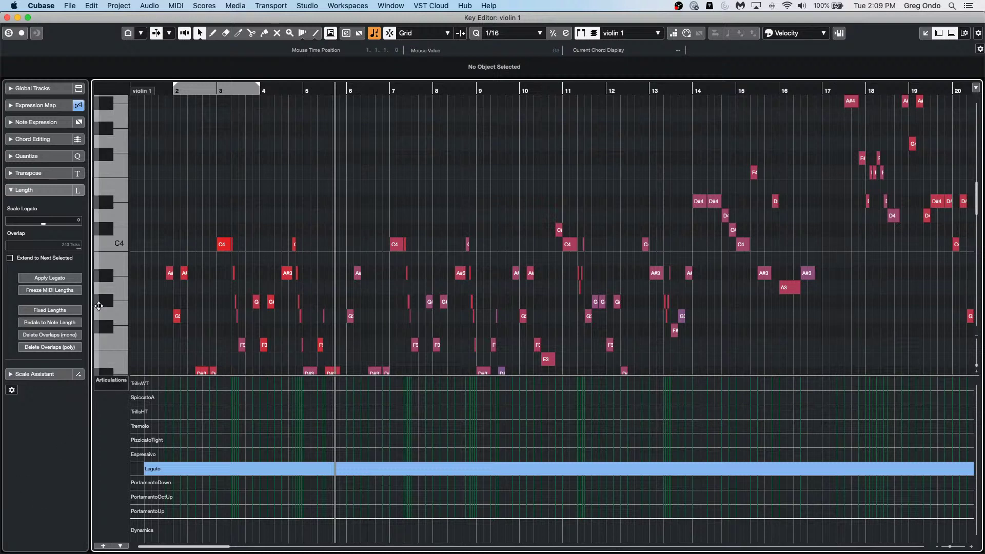
click(175, 5)
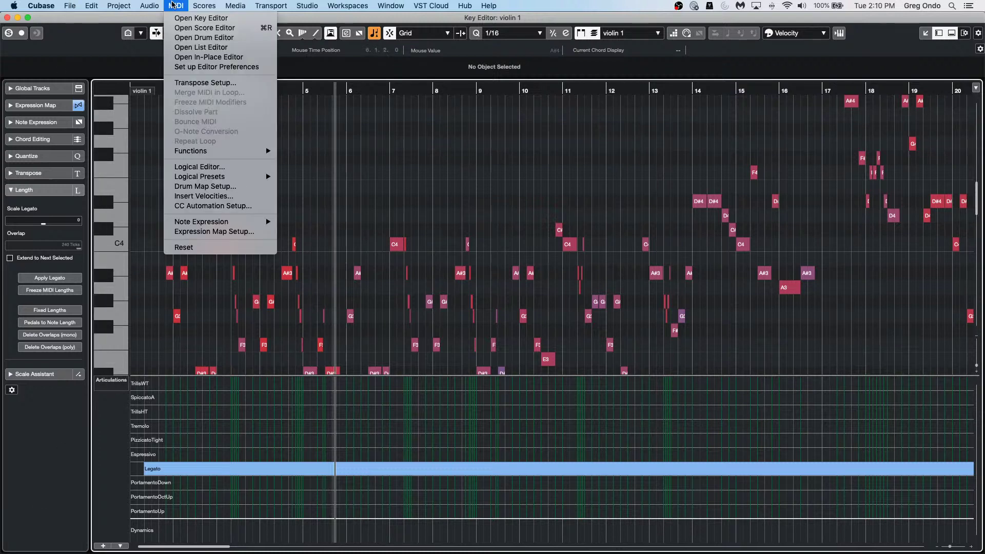
click(229, 232)
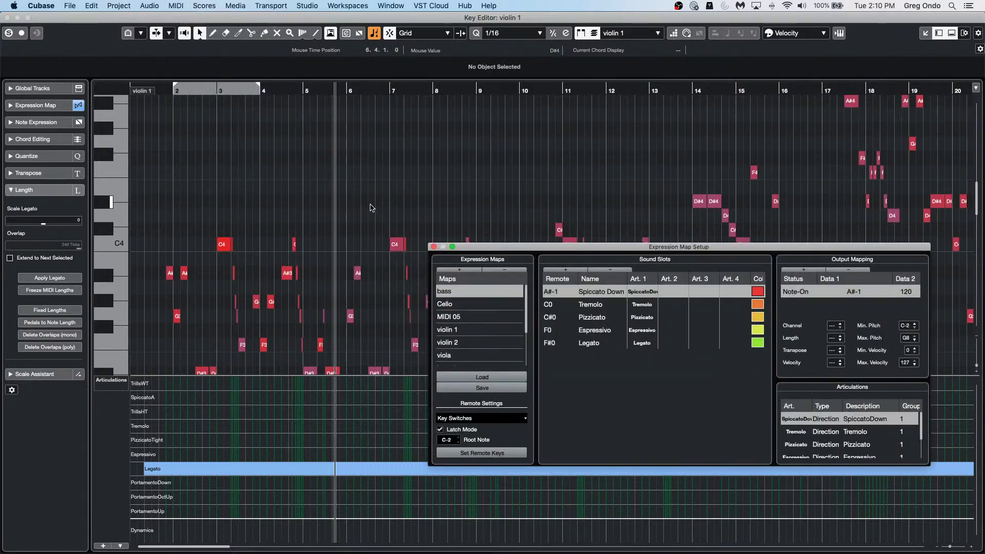
drag(458, 248, 276, 117)
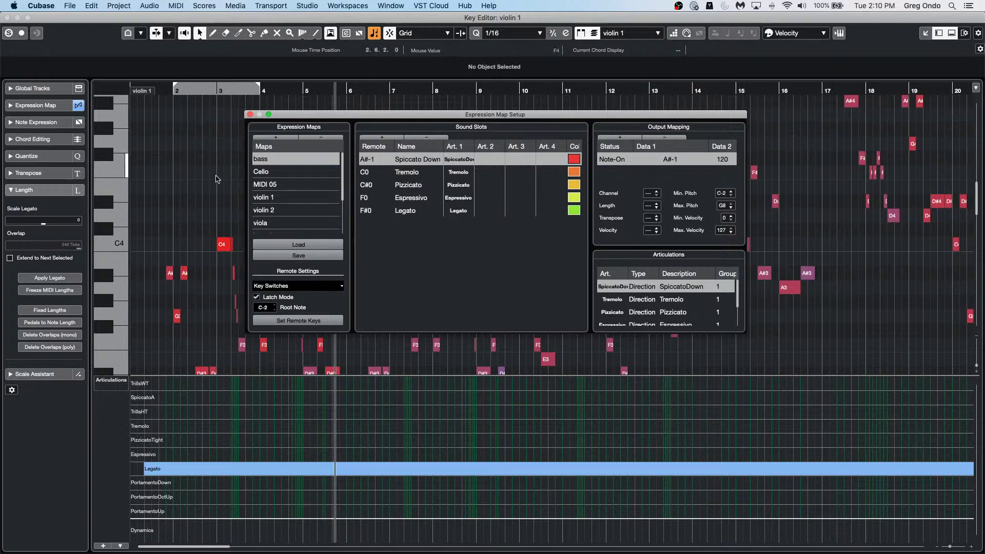
click(291, 198)
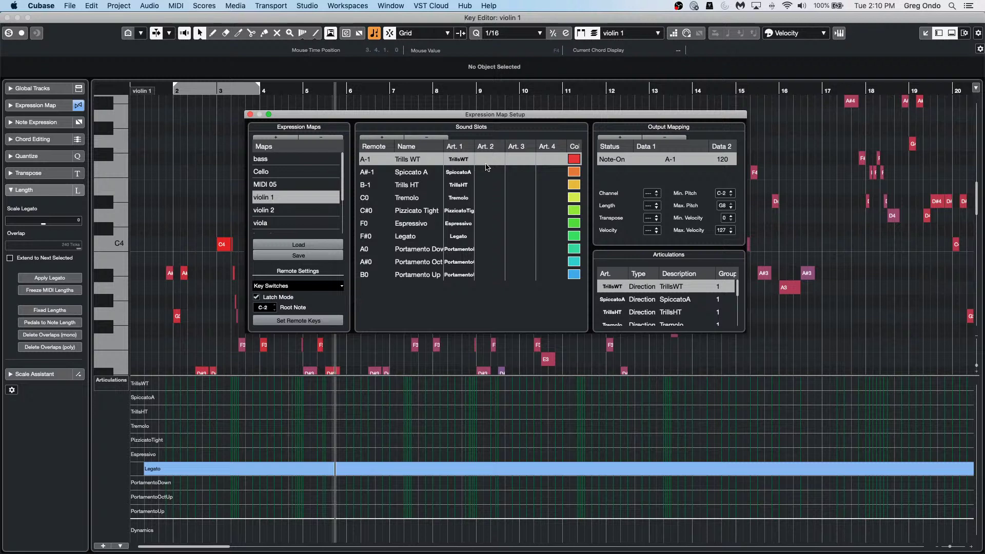
click(250, 114)
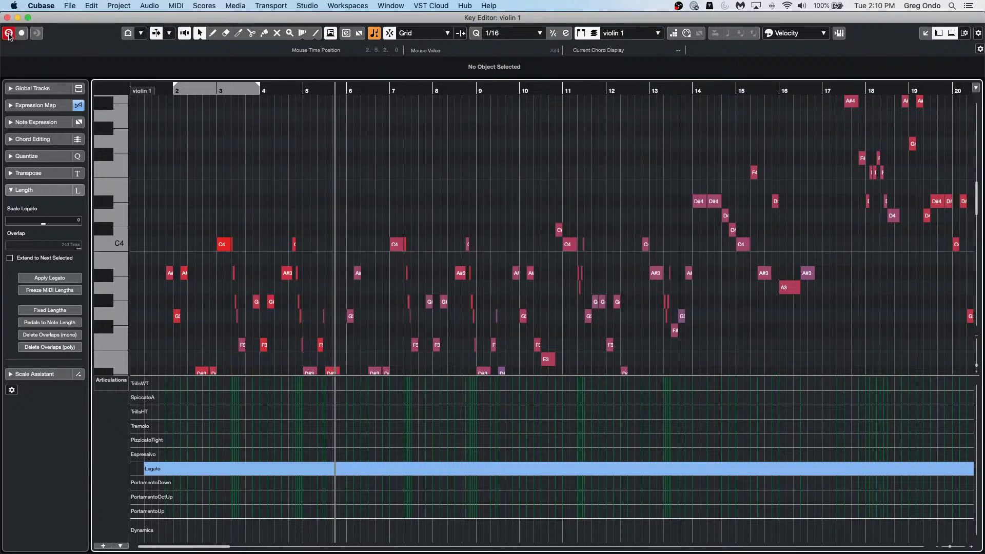
Solo the violin 1 part in the editor and play the opening phrase from just before bar 2 into bar 3
click(177, 87)
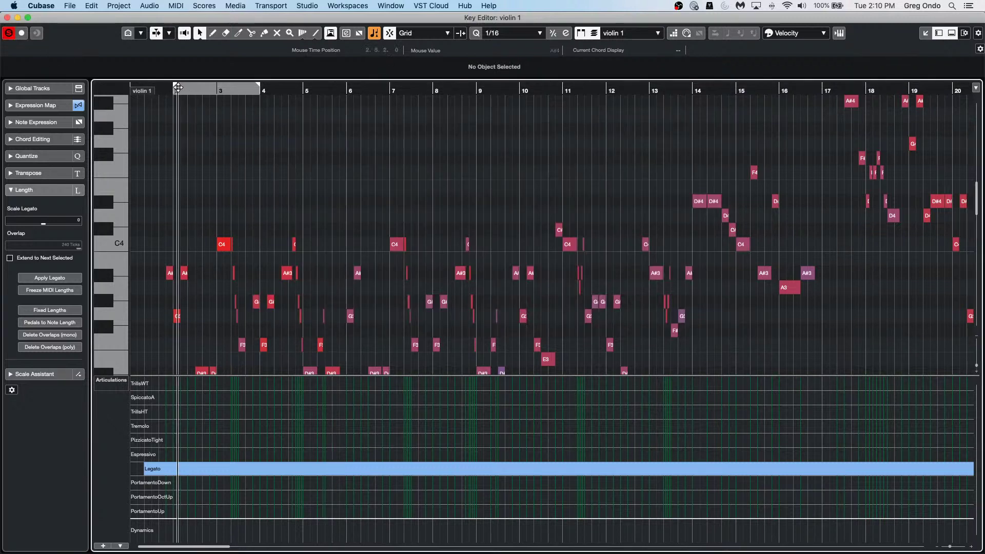
drag(178, 88, 163, 120)
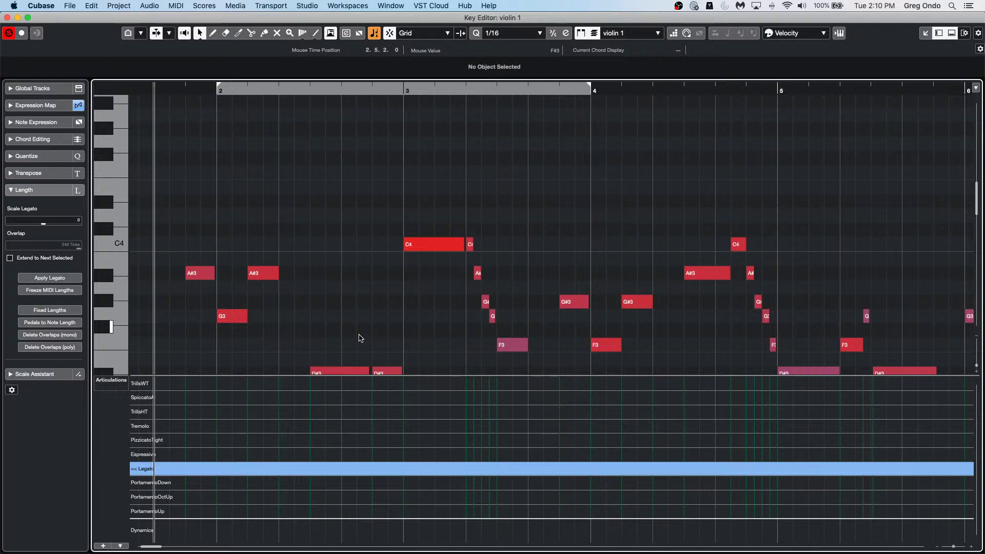
key(space)
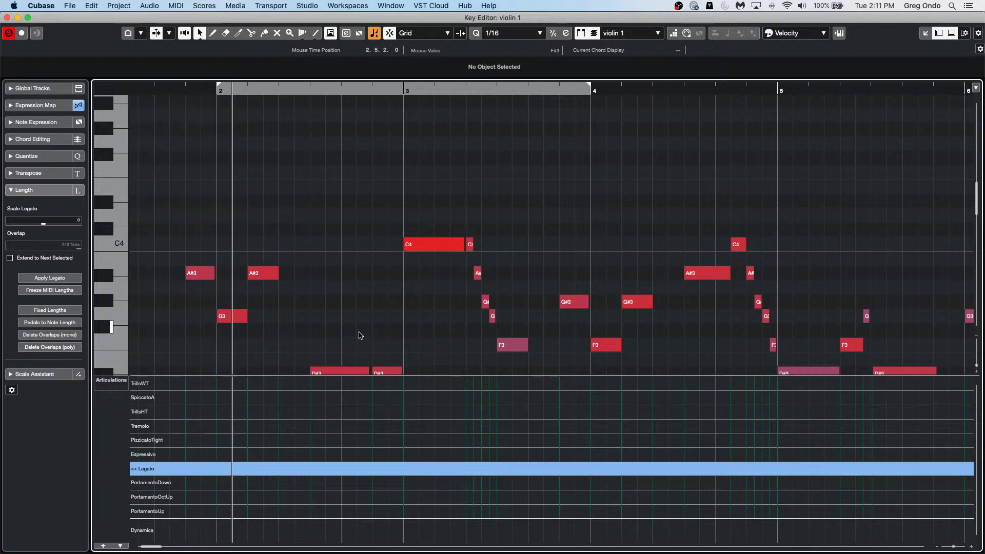
scroll(359, 325, down, 2)
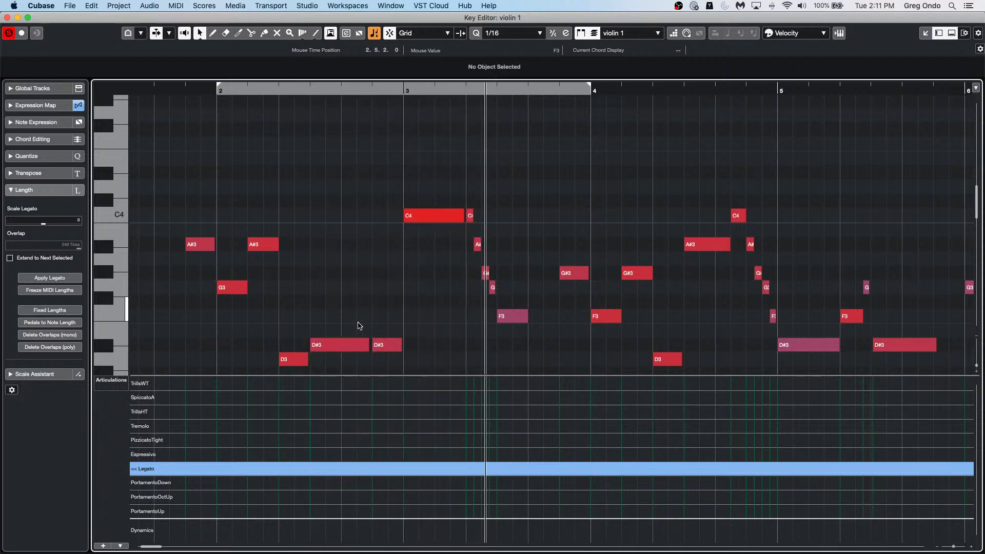
key(space)
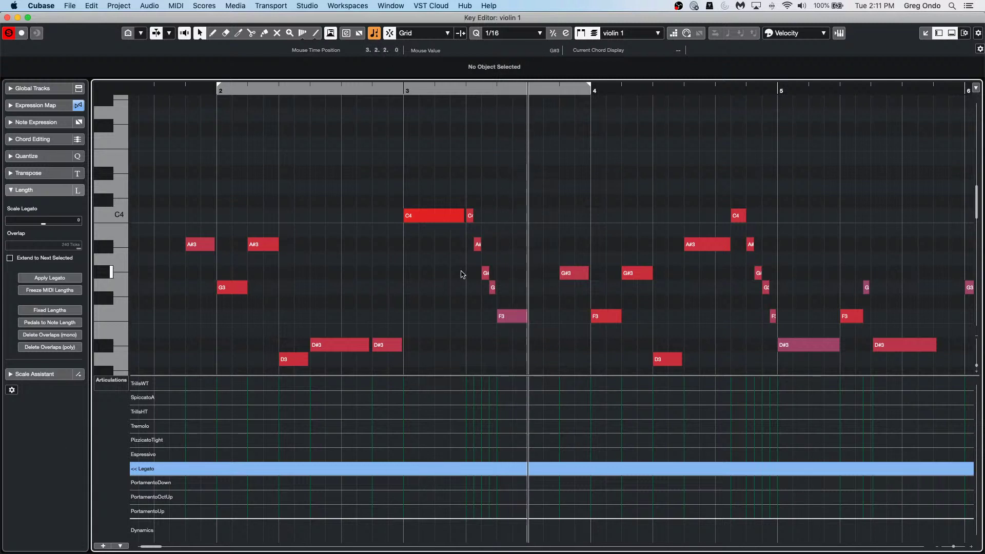
Add a SpiccatoA articulation over the fast run in bar 3, return to Legato at 3.3.2.83, and play the passage
right_click(463, 291)
click(477, 291)
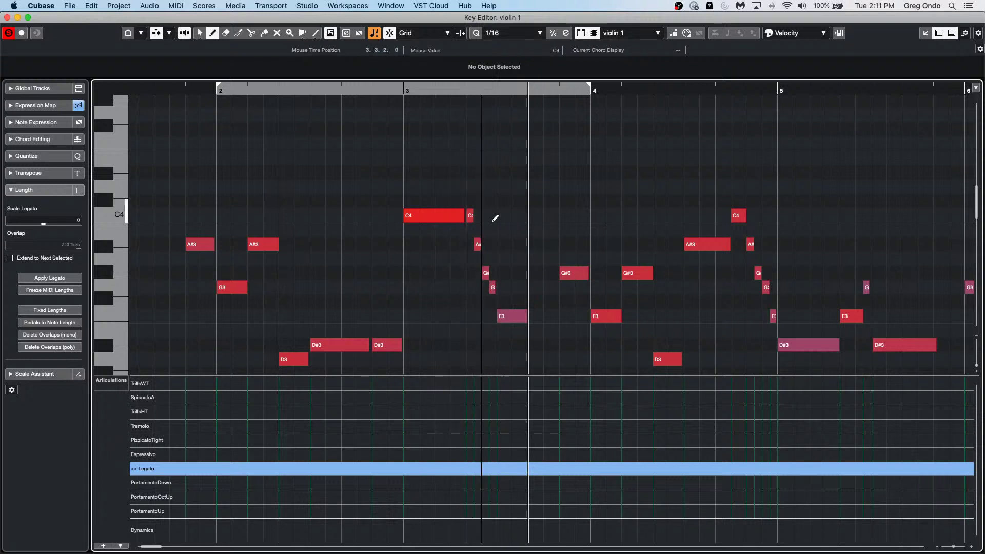
click(457, 401)
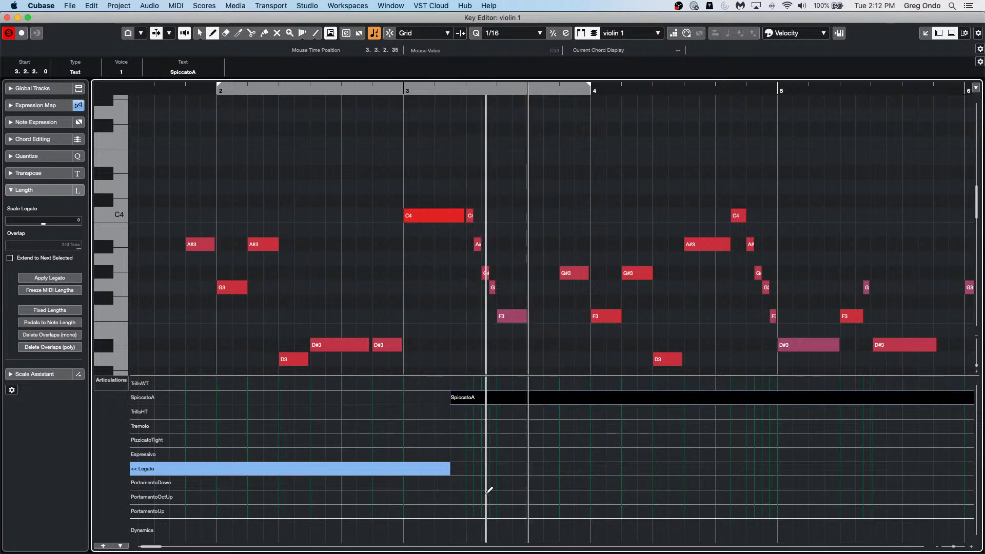
click(494, 467)
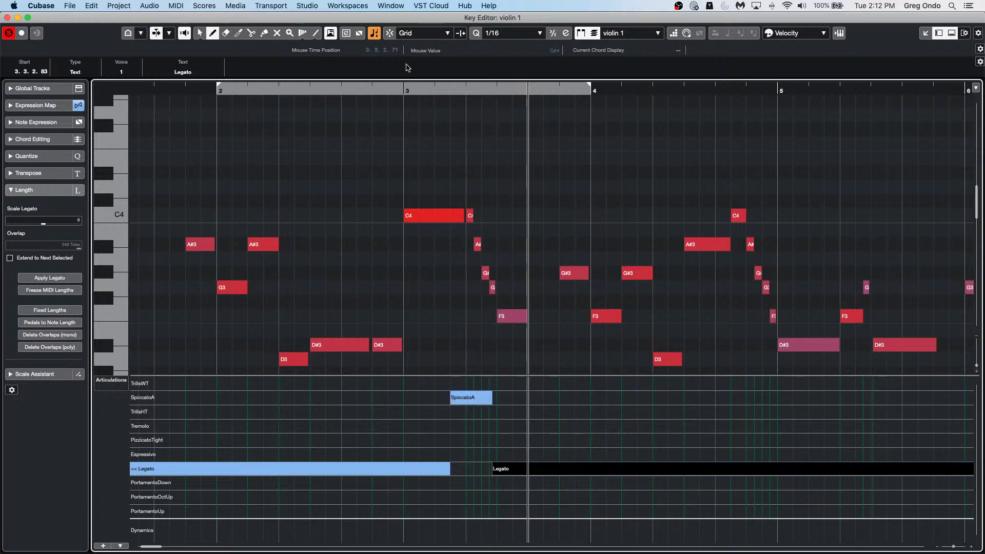
drag(376, 88, 284, 89)
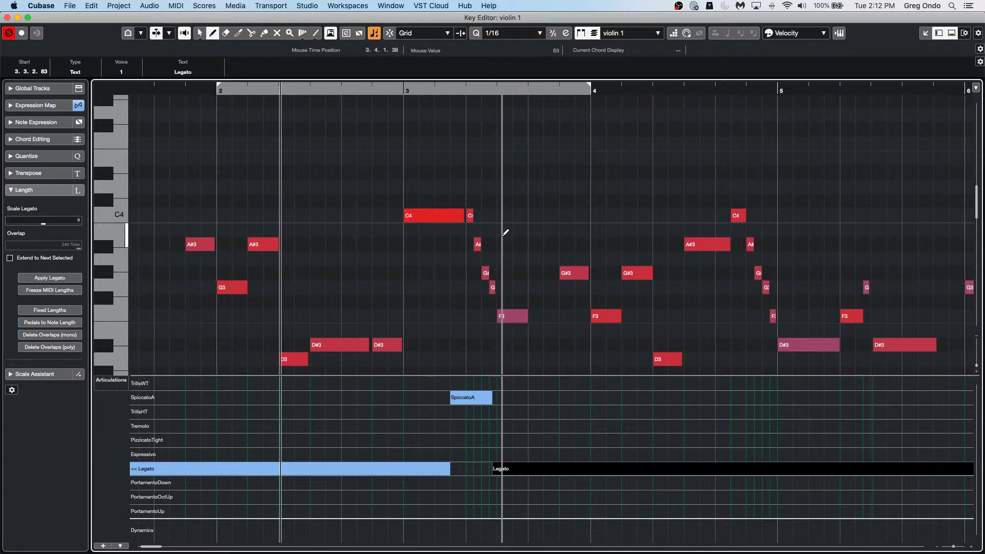
key(space)
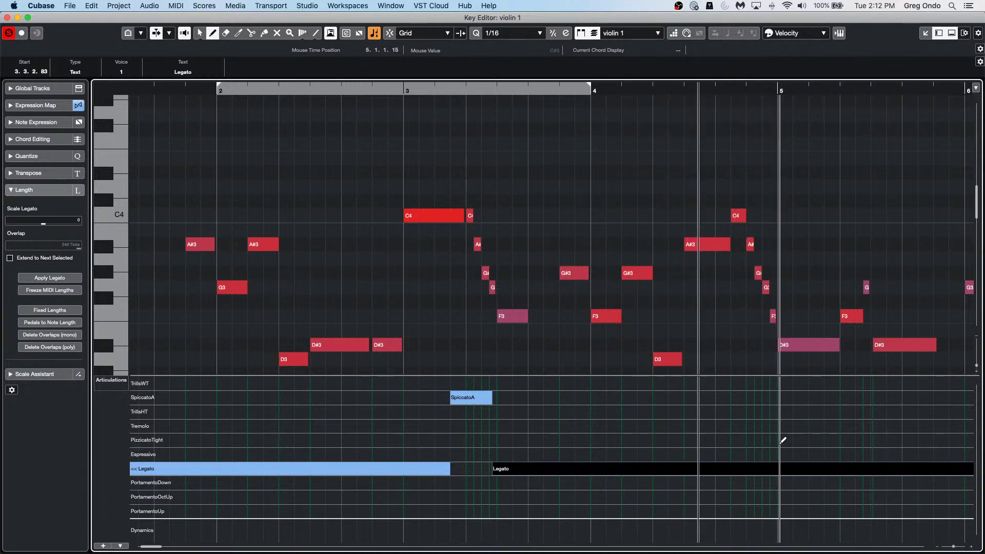
Add a PizzicatoTight articulation from 4.5.1.84, return to Legato at 4.6.2.91, and play the passage
click(730, 439)
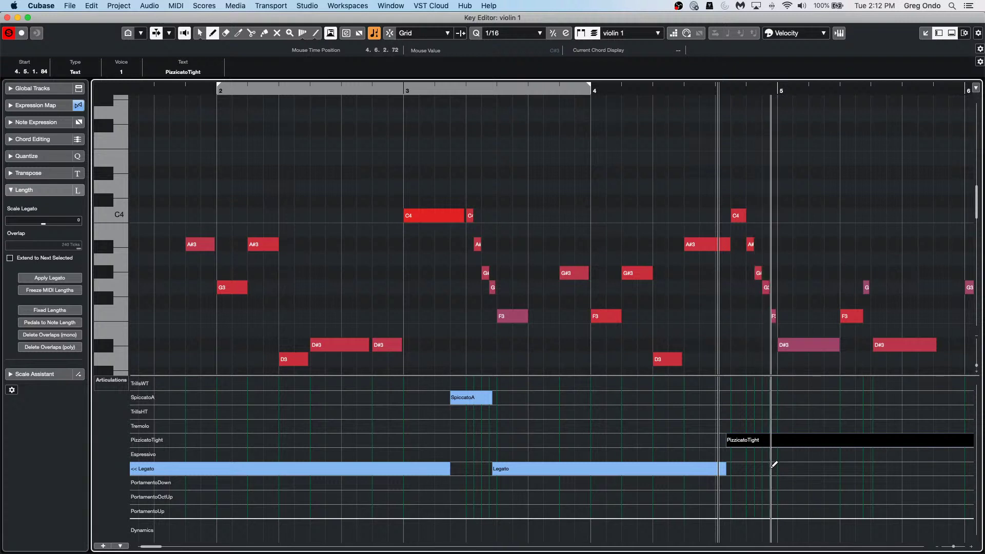
click(773, 465)
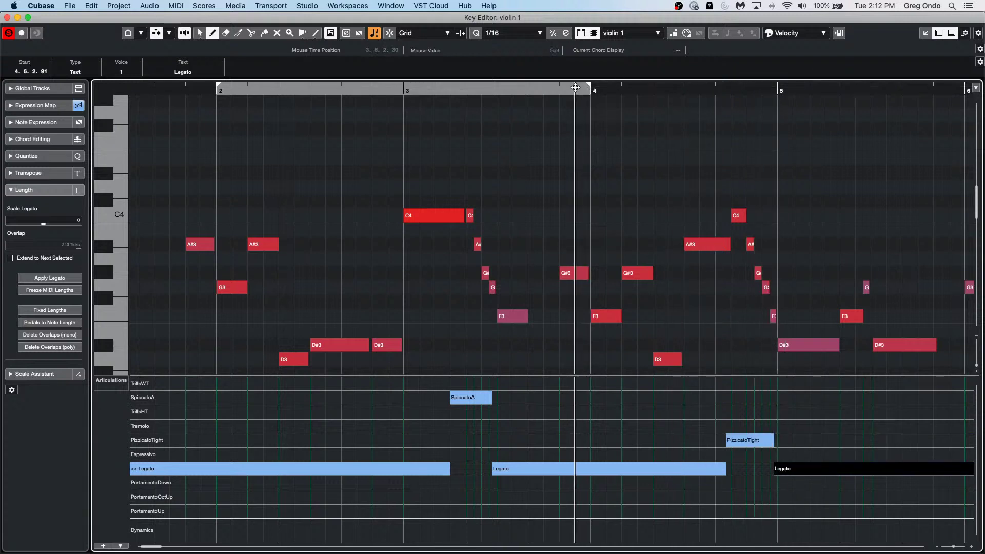
key(space)
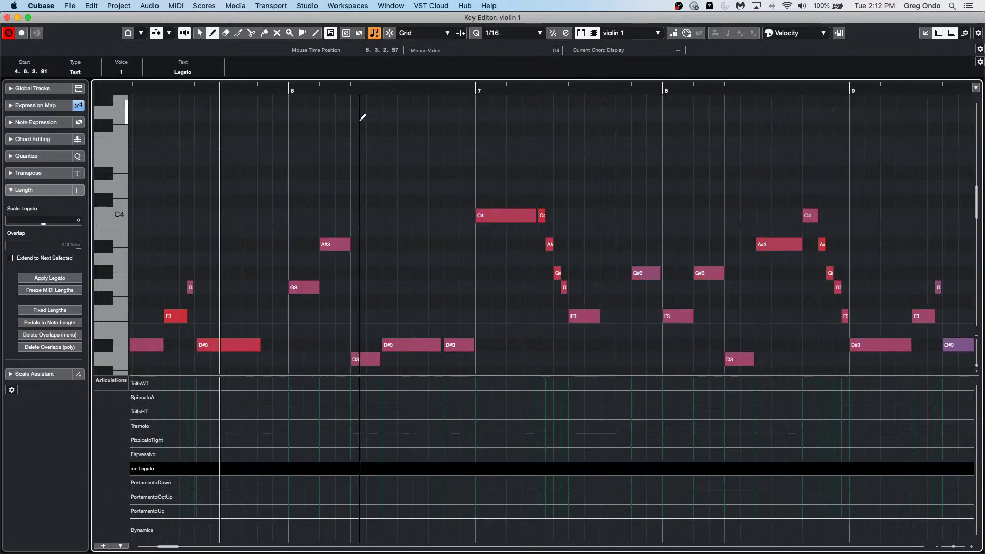
Add a TrillsWT articulation over the last D#3 in bar 5, return to Legato at 5.6.2.93, and play the passage
click(194, 382)
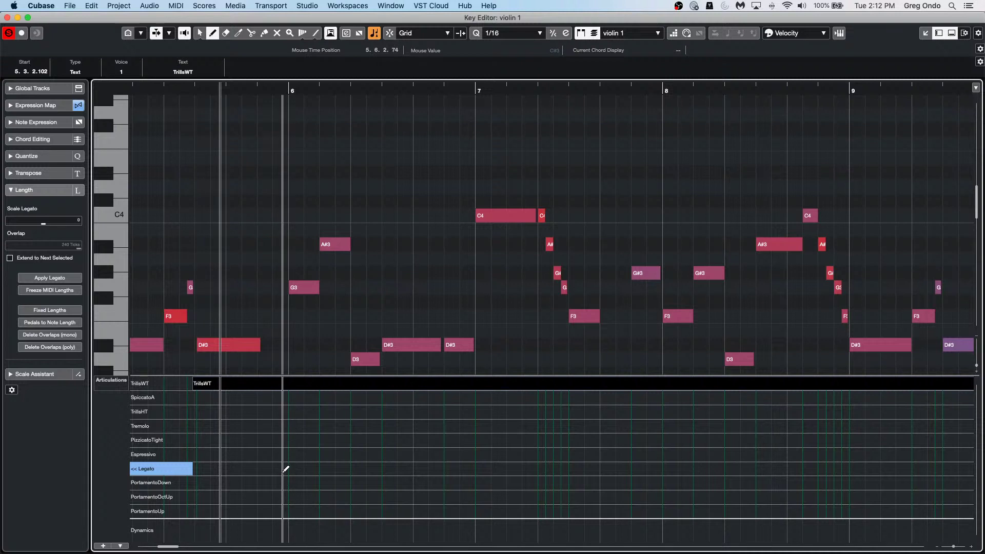
click(287, 468)
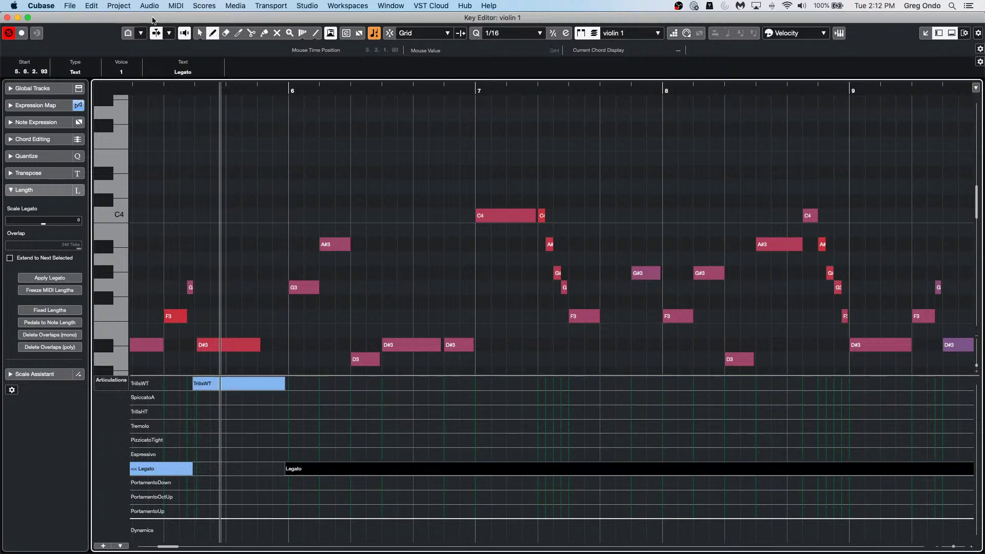
drag(182, 87, 152, 93)
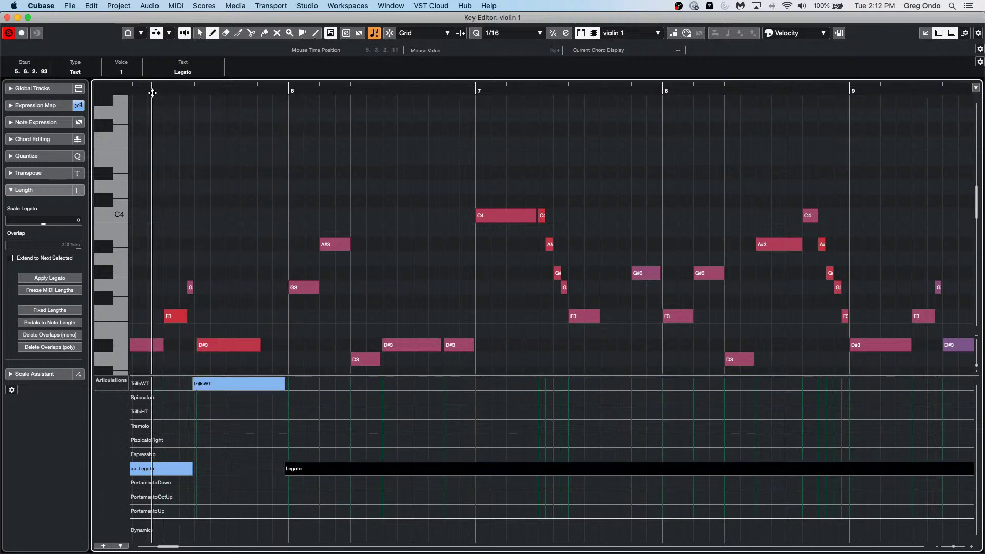
key(space)
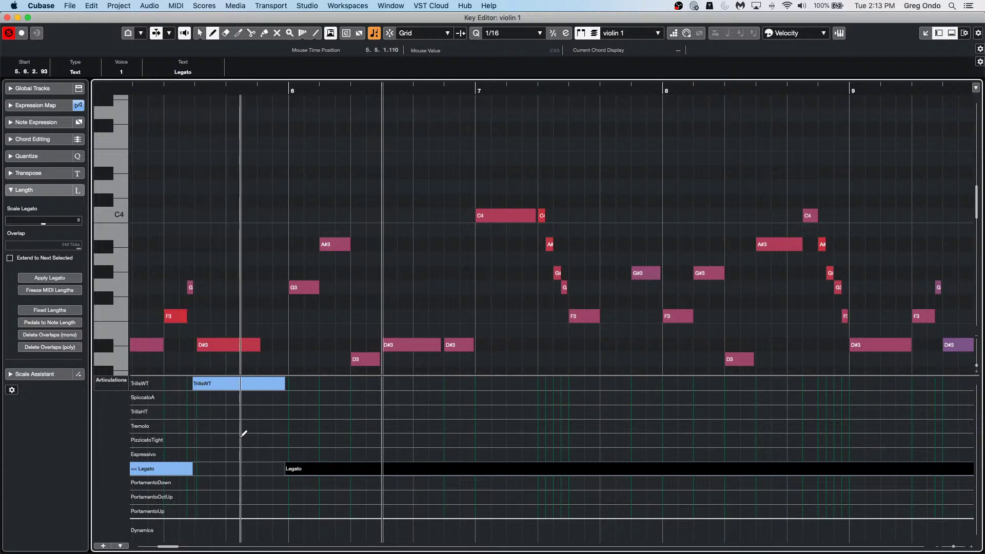
Examine the articulation text and expression map symbols for violin 1 in the Score Editor, and close both editor windows
key(super+r)
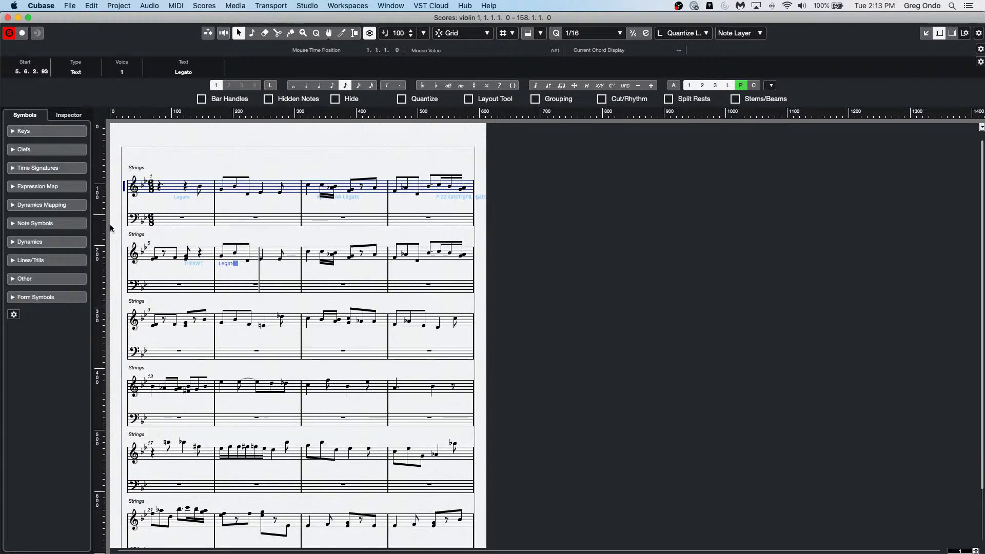
scroll(167, 224, up, 5)
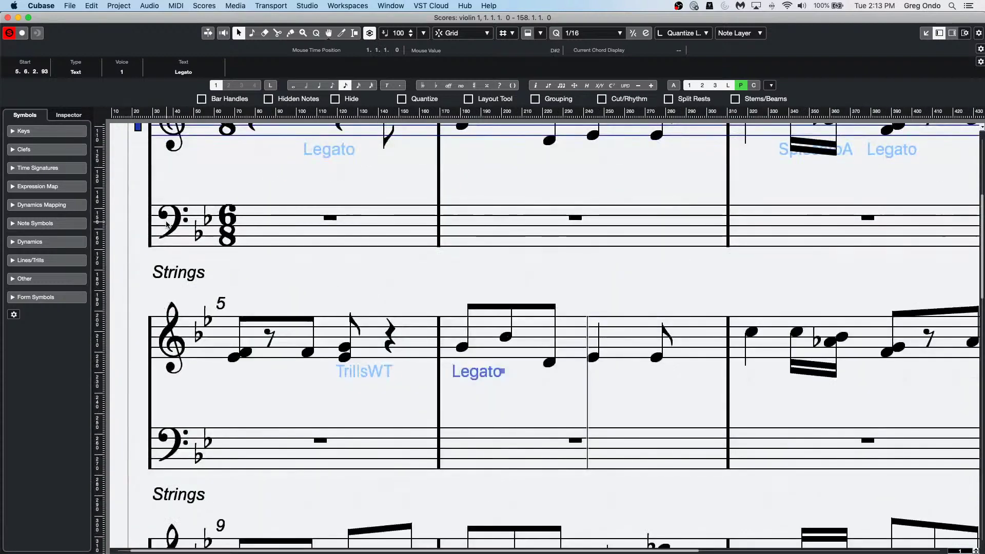
scroll(167, 224, down, 1)
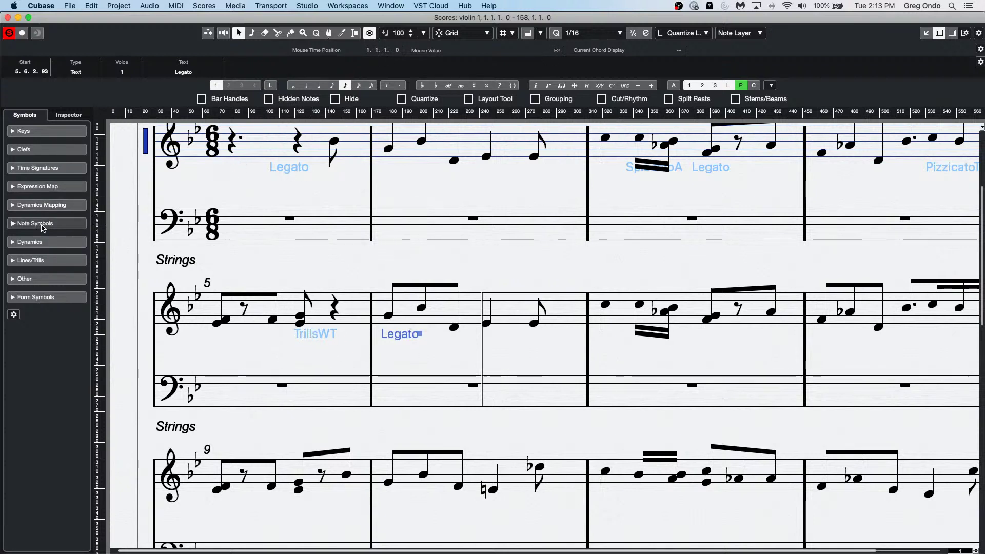
click(50, 187)
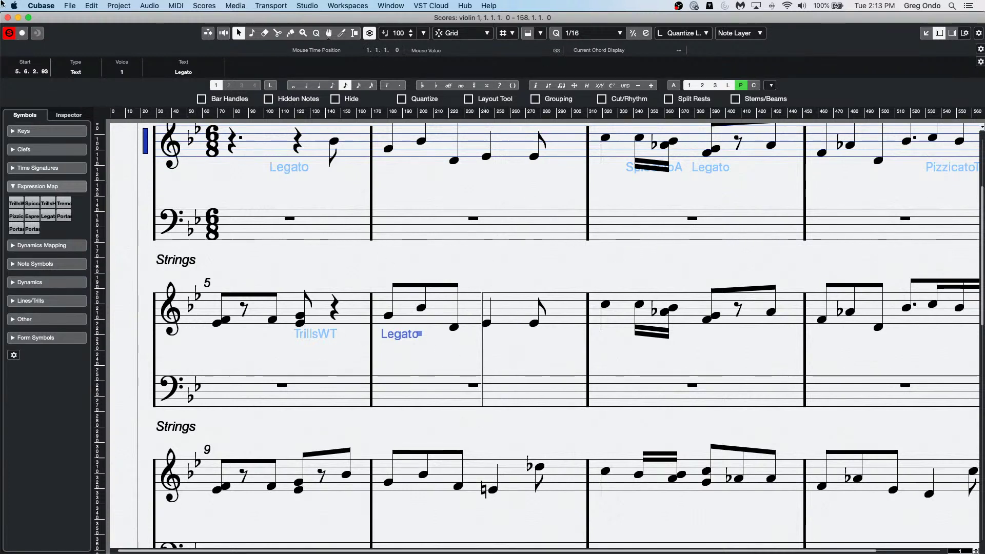
click(8, 17)
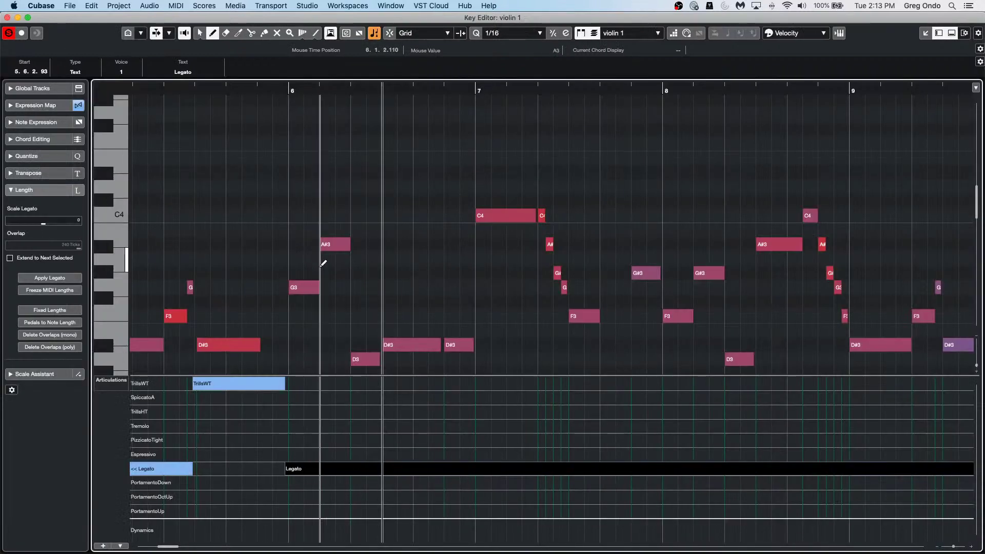
click(7, 18)
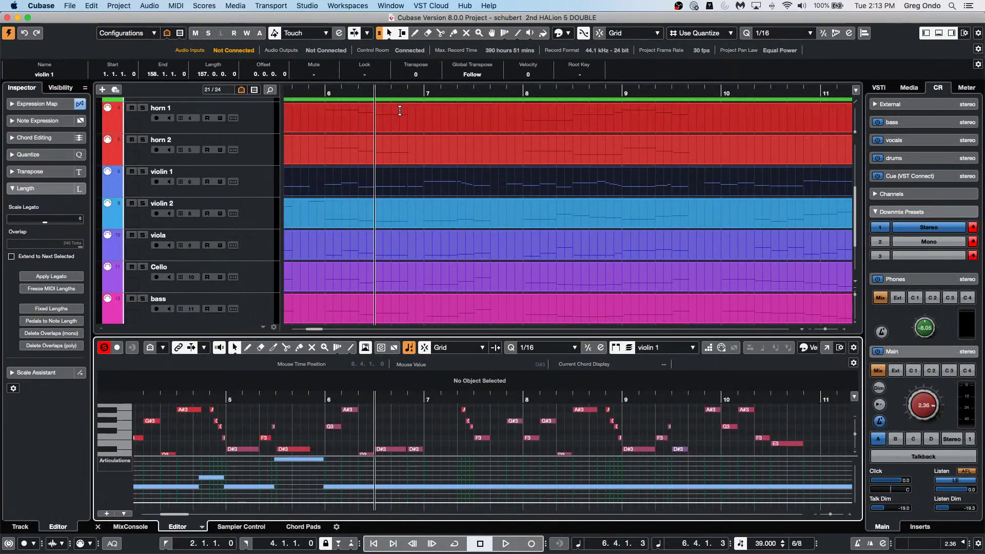
Play the full arrangement from late in bar 6 and show the MixConsole in the lower zone
click(401, 93)
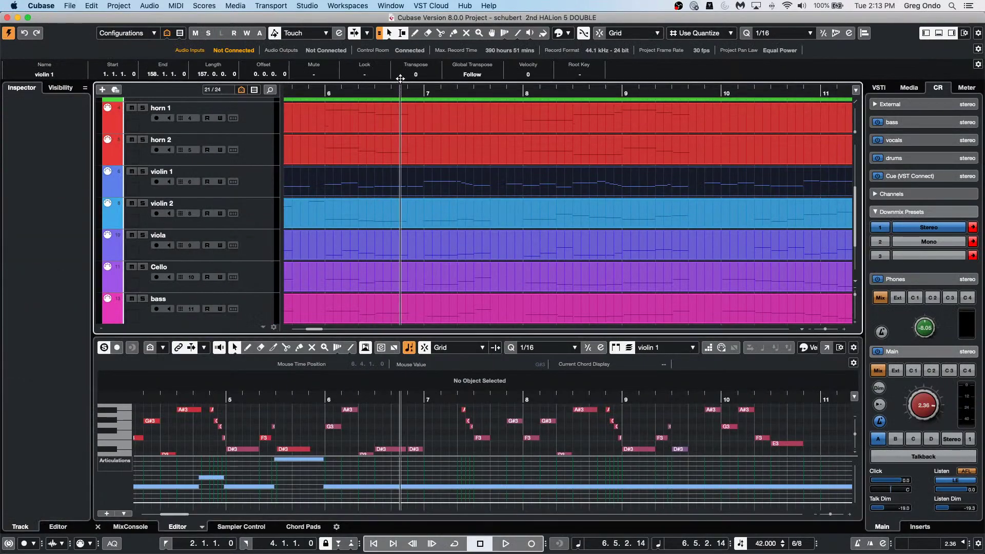
mouse_move(417, 553)
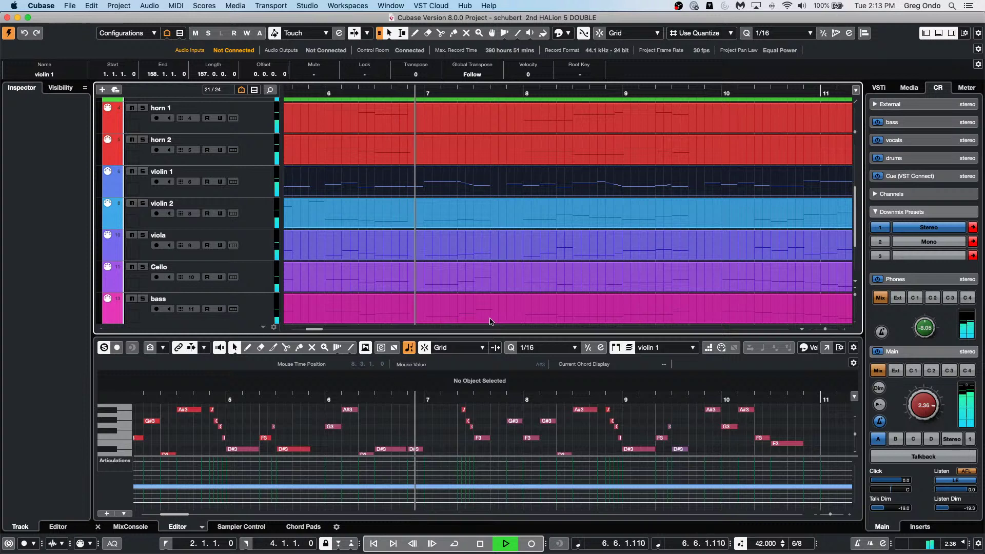
key(space)
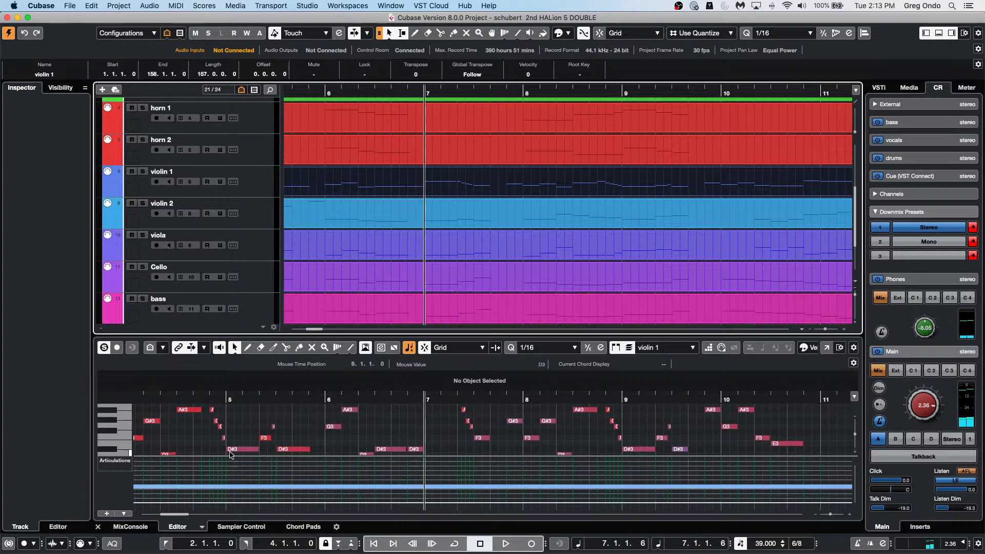
key(space)
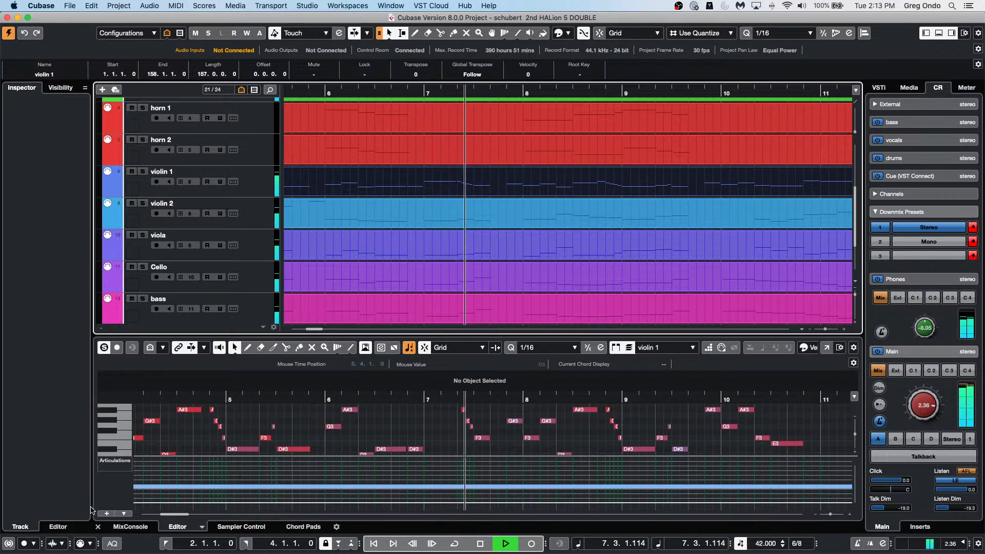
key(alt+F3)
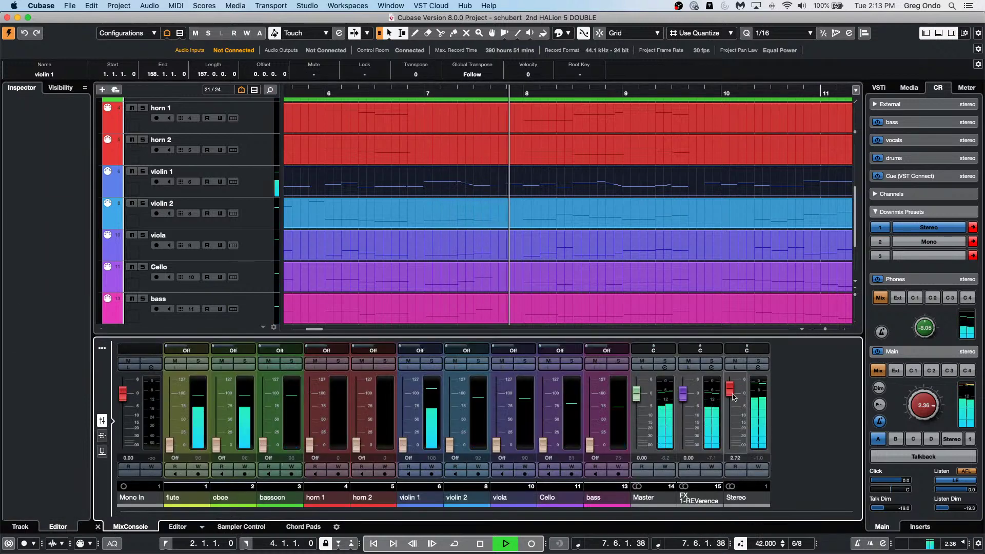
Open the REVerence plug-in from the FX 1-REVerence channel, stop playback, close the channel settings and reposition the plug-in above the mixer
click(714, 368)
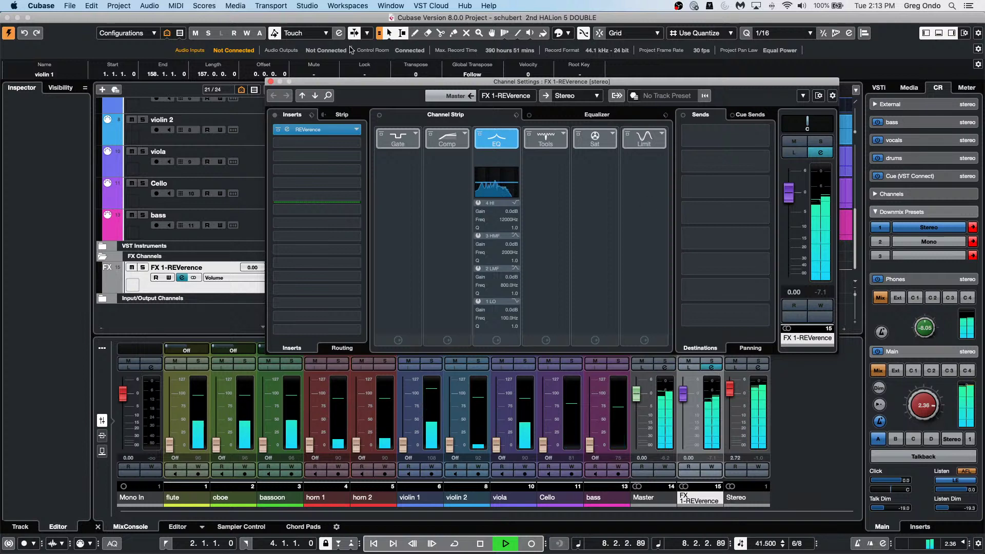
click(331, 131)
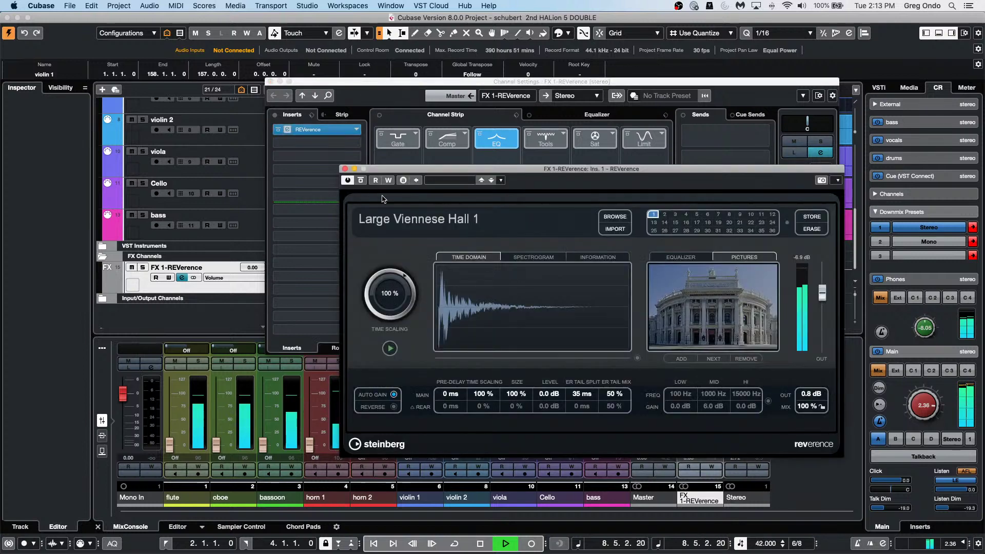
key(space)
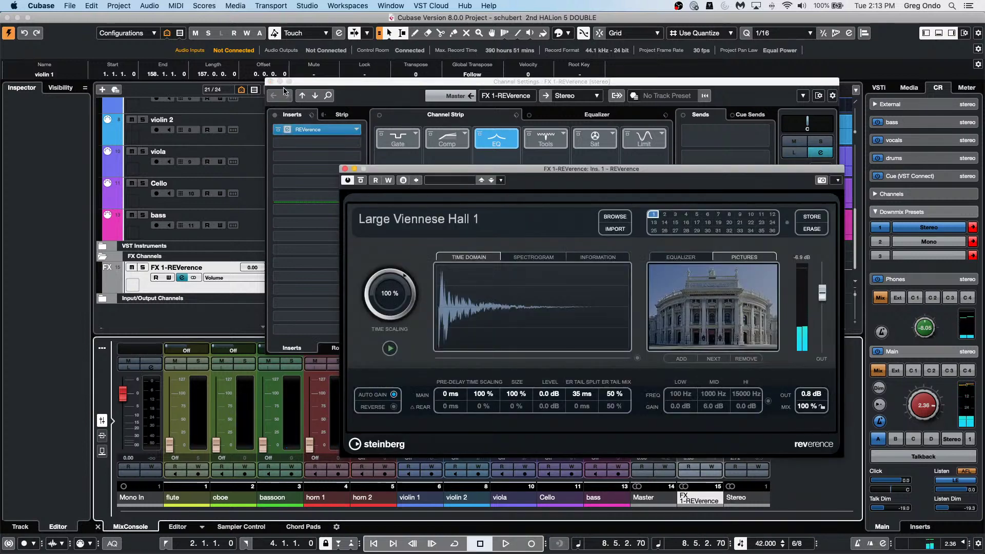
click(270, 81)
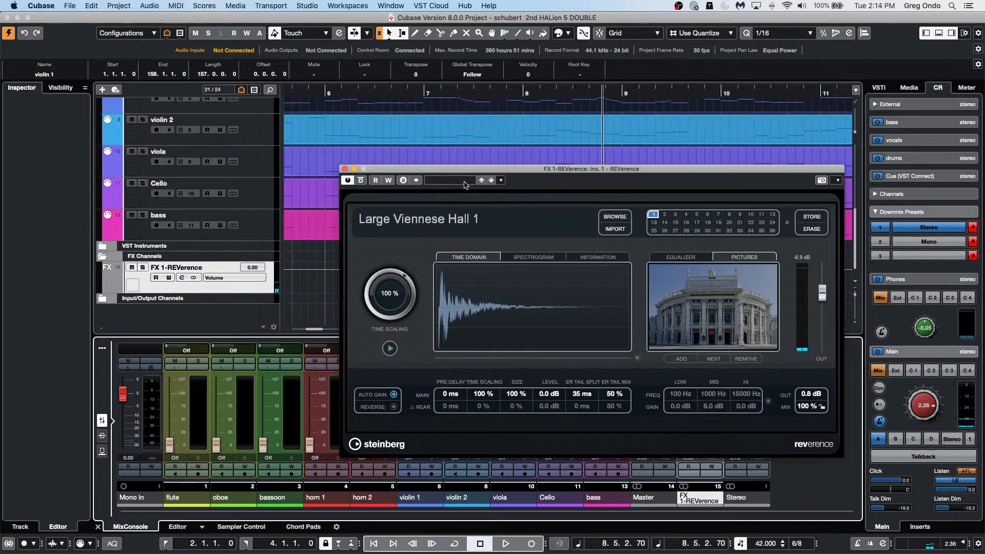
drag(475, 171, 358, 77)
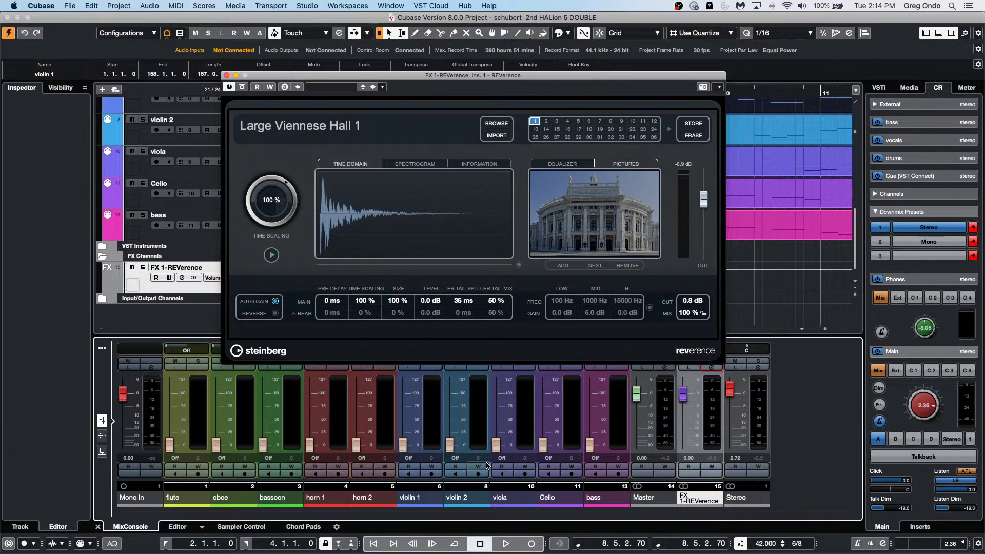
Start playback, load the Austrian Concert Hall preset in REVerence and raise its output to 8.4 dB
key(space)
click(499, 125)
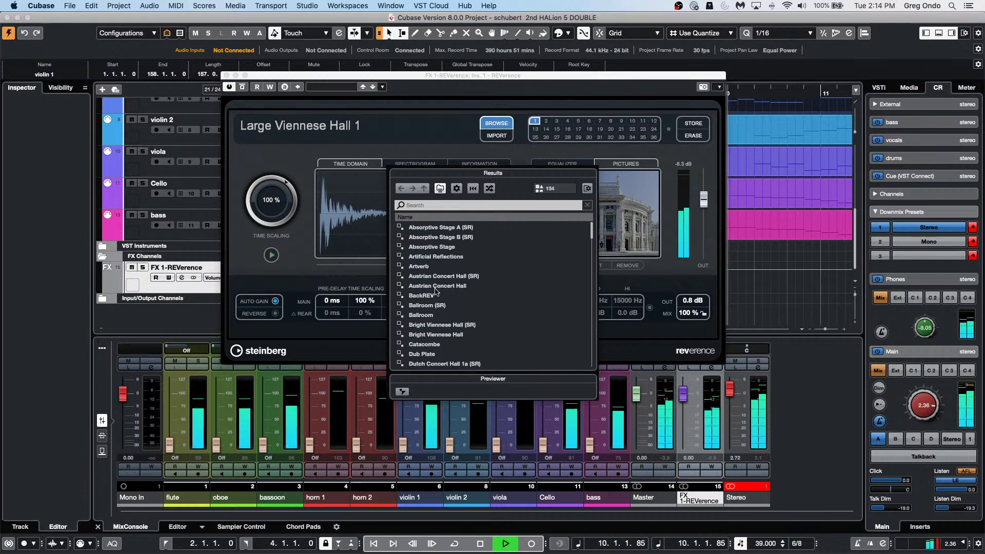
double_click(436, 285)
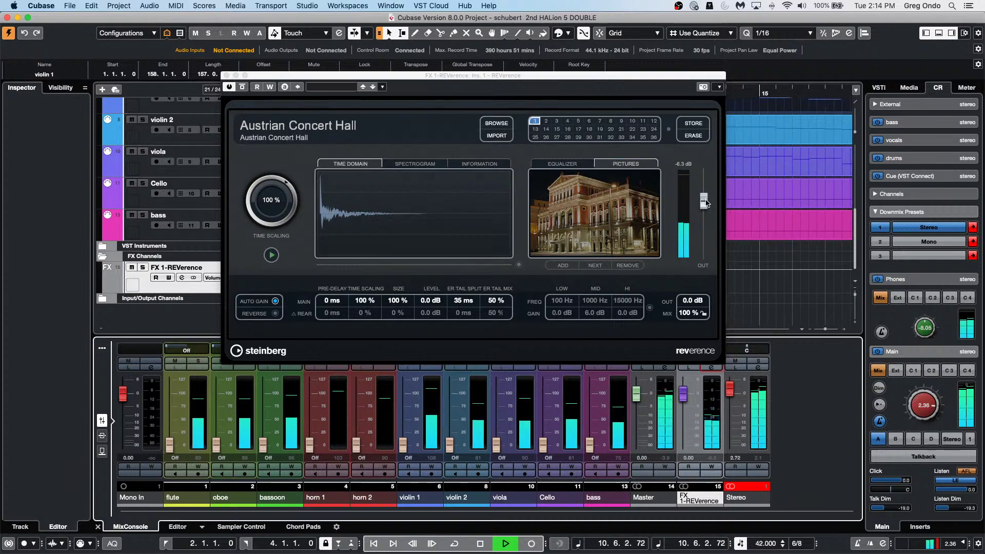
drag(705, 202, 708, 184)
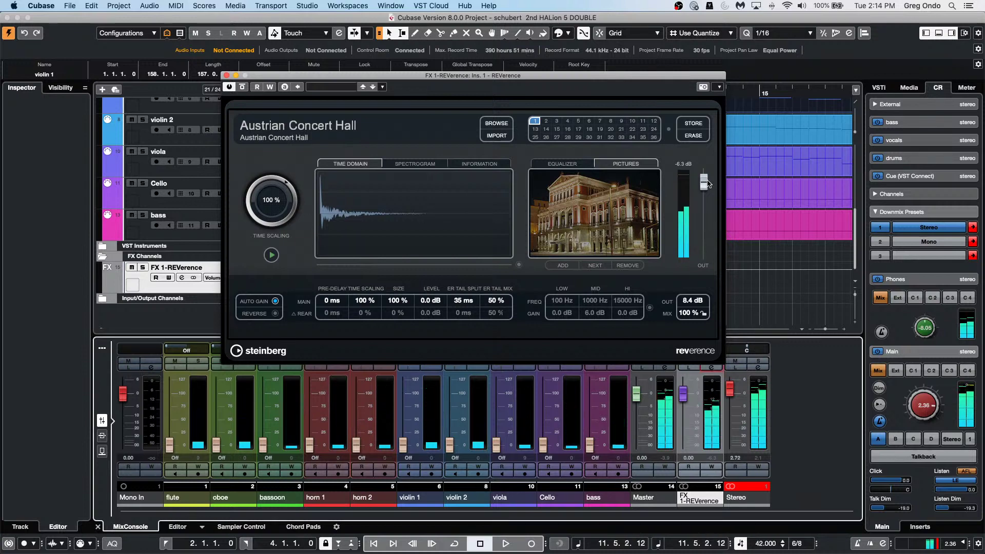
Load the Dutch Concert Hall 1a preset during playback, browse further presets without choosing one, and stop playback
click(496, 124)
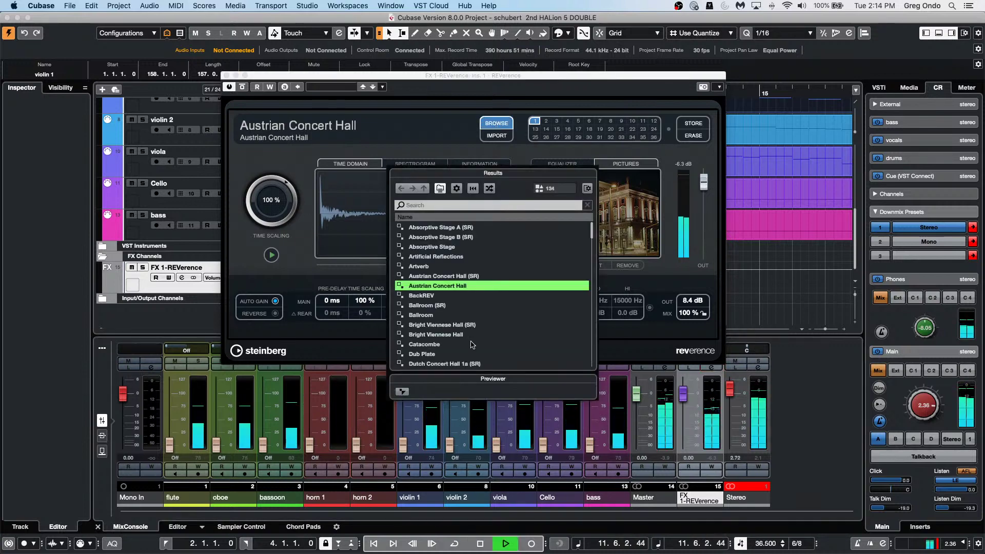
scroll(496, 317, down, 1)
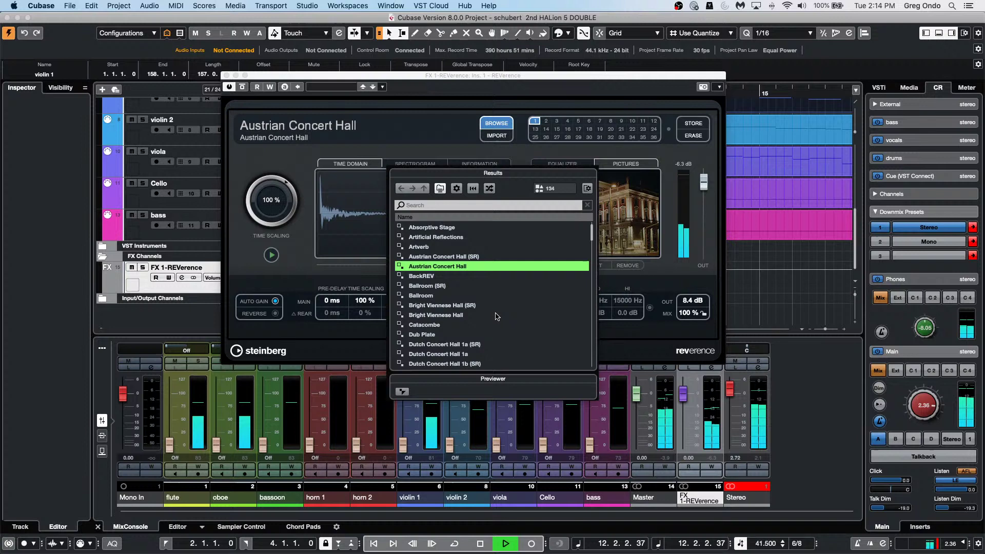
double_click(432, 354)
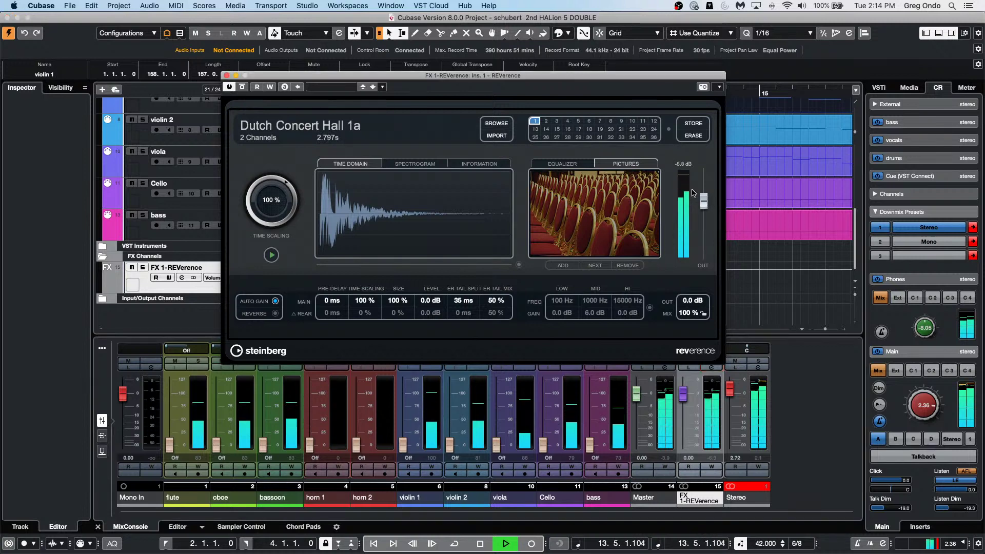
click(496, 123)
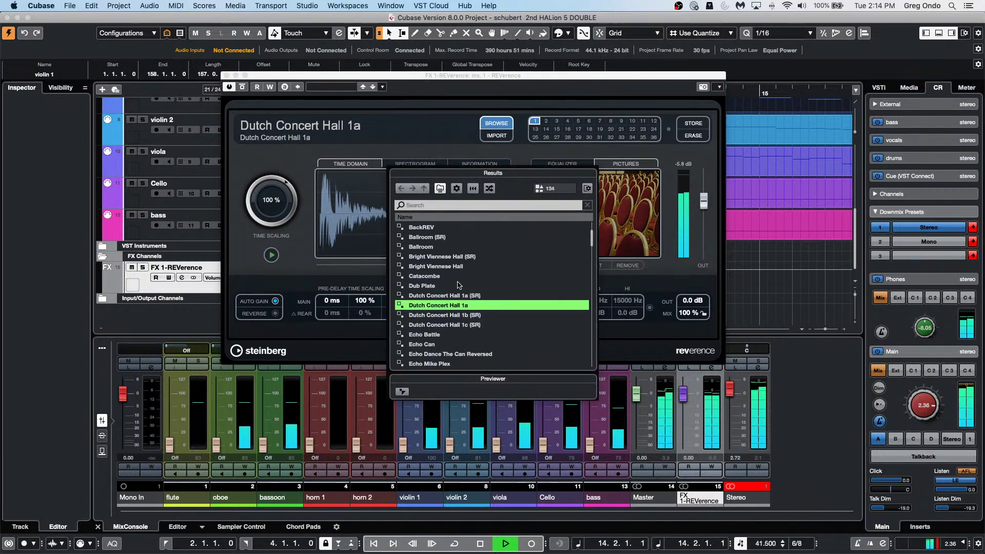
scroll(459, 284, down, 2)
scroll(460, 283, down, 2)
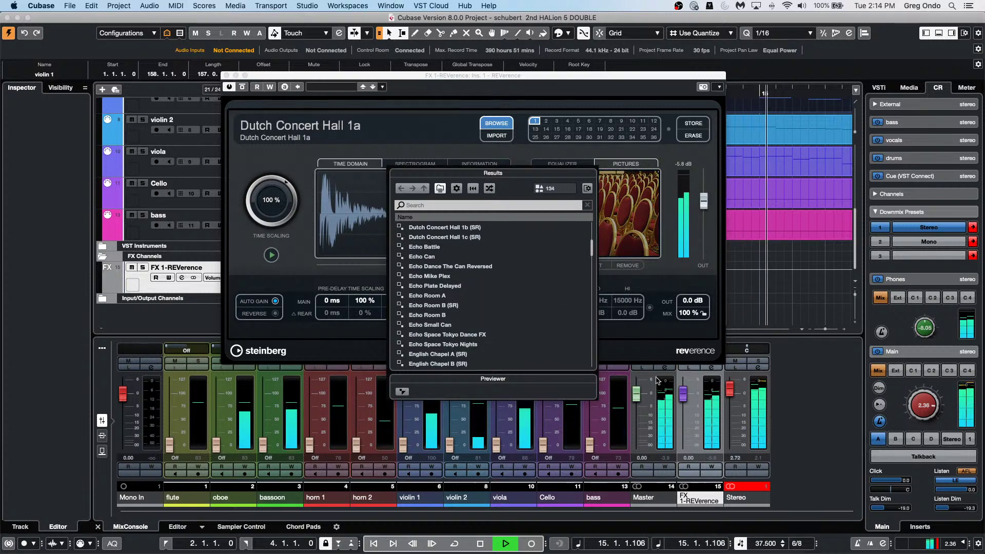
click(642, 348)
key(space)
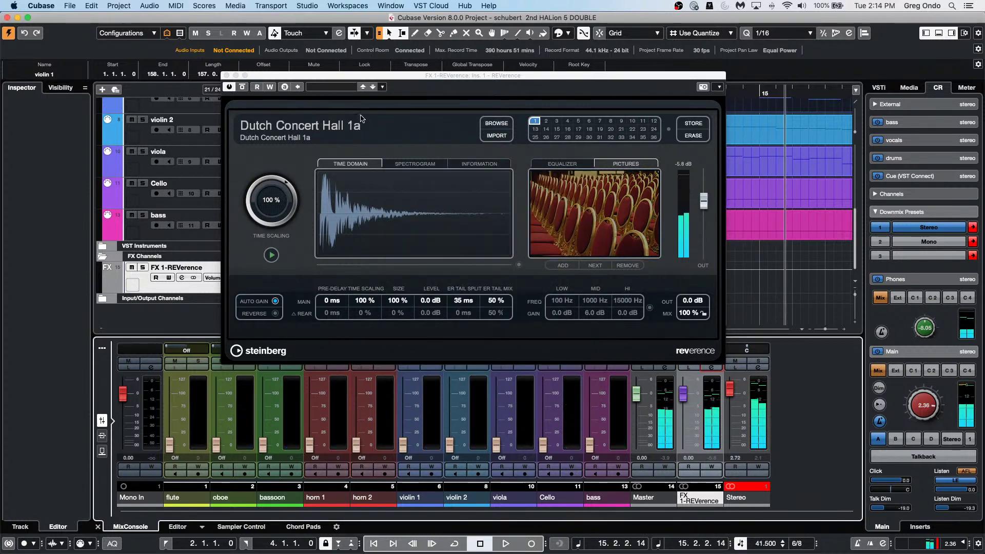
Play the arrangement with REVerence's English Chapel A (SR) preset loaded and its output raised to 2.8 dB, and stop playback
key(space)
click(497, 124)
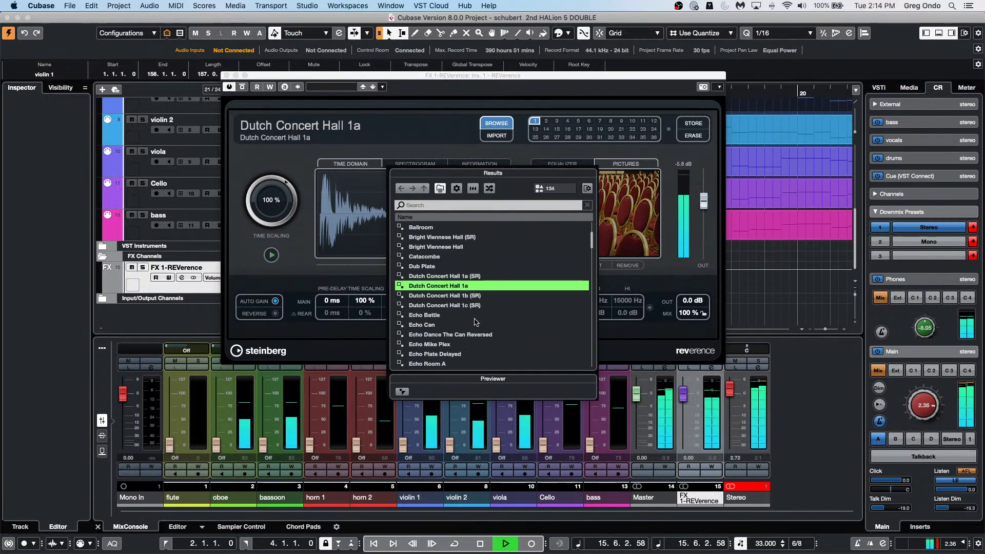
scroll(474, 321, down, 5)
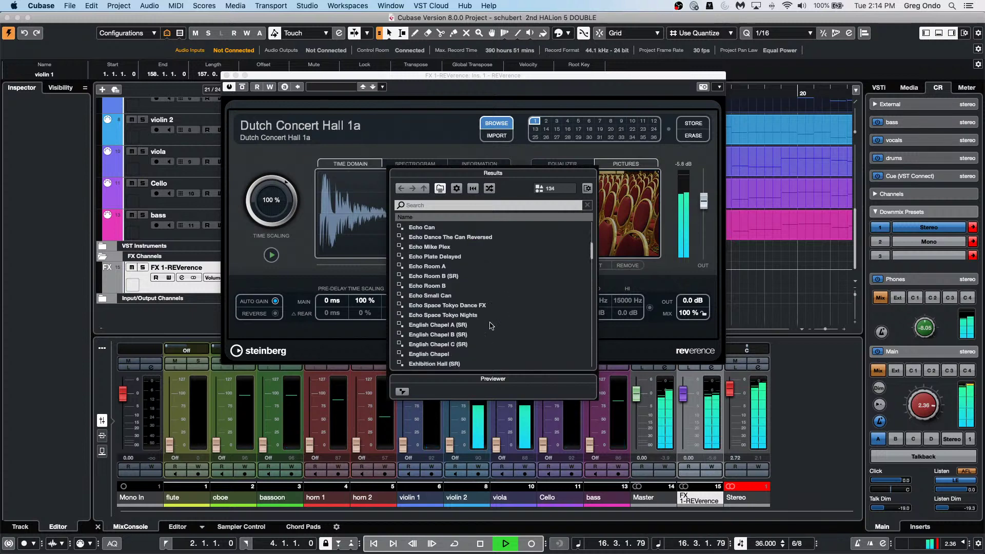
double_click(448, 326)
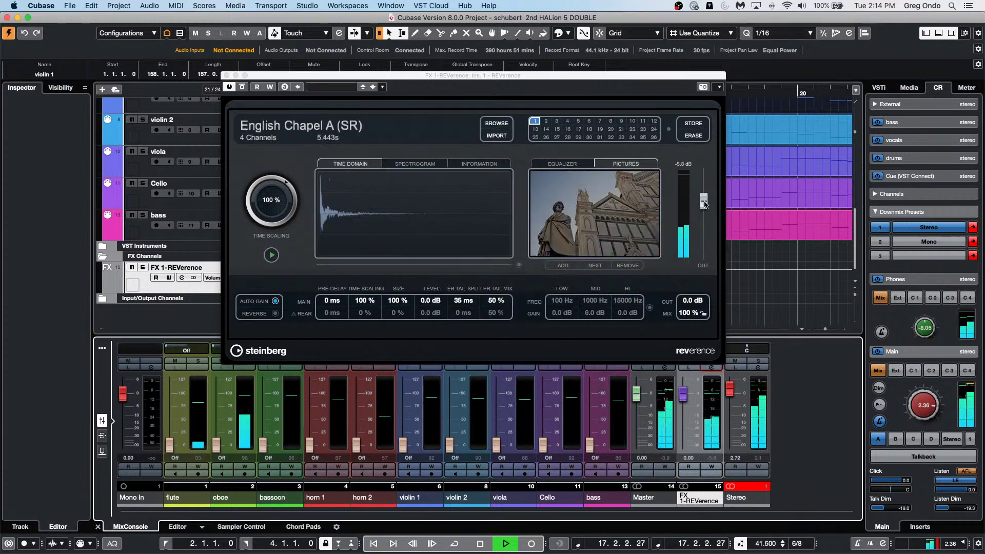
drag(705, 203, 705, 198)
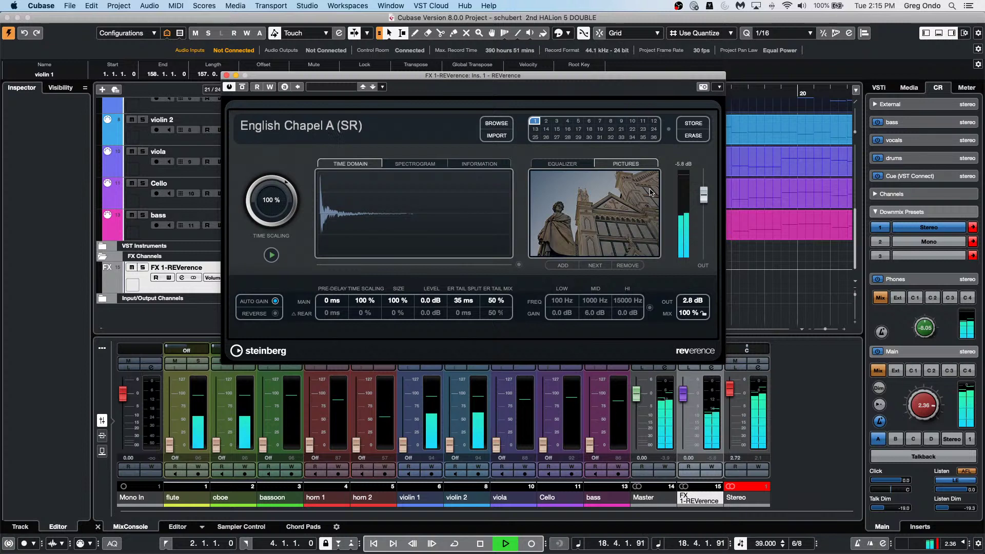
key(space)
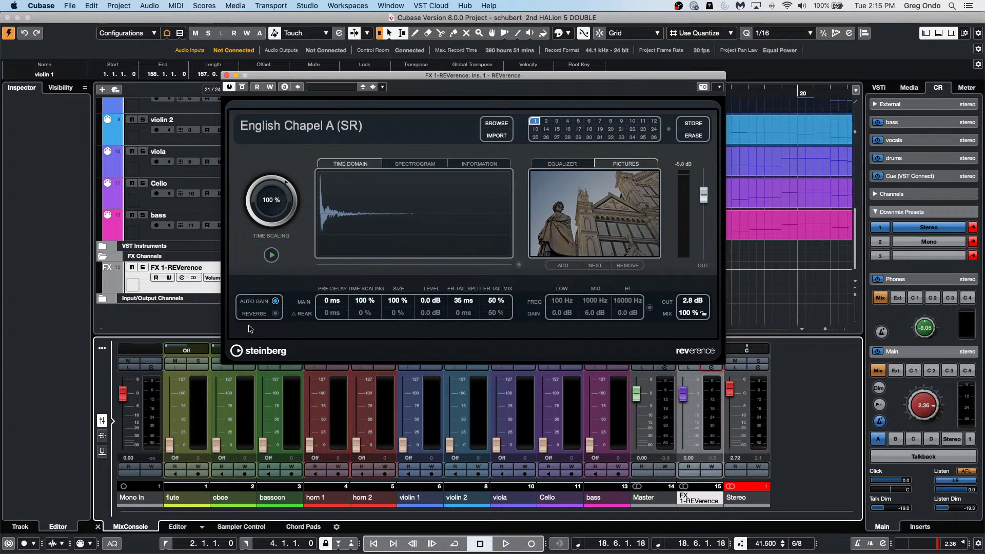
click(70, 6)
mouse_move(128, 198)
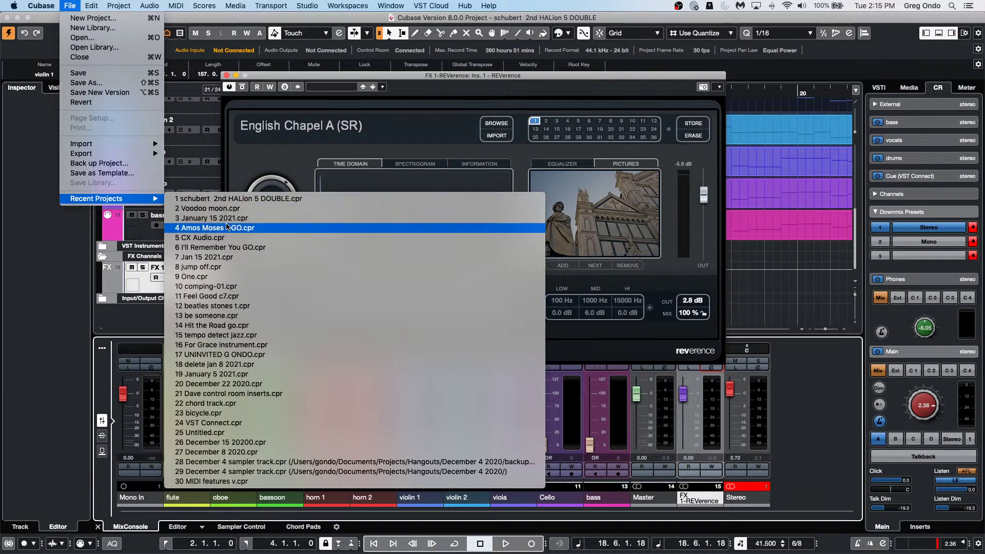
click(78, 38)
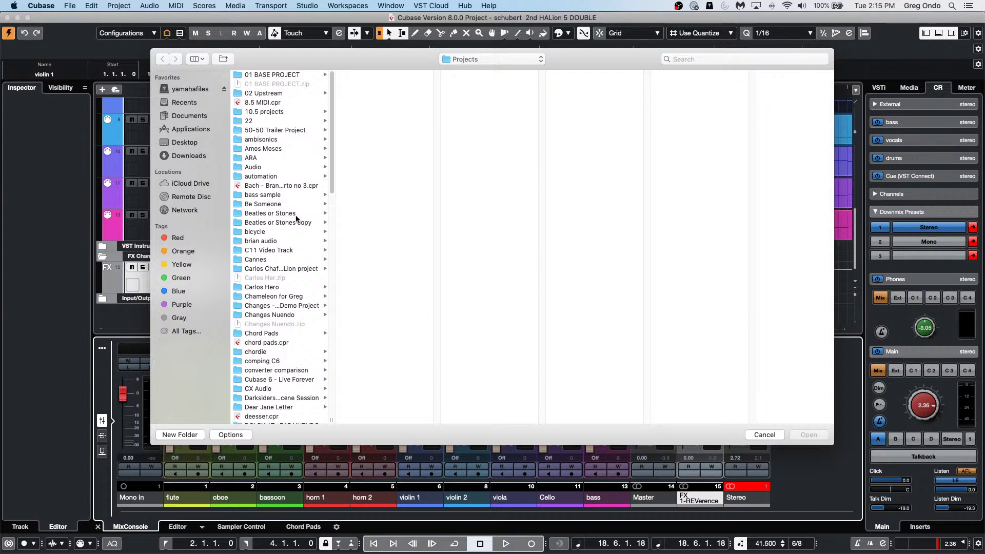
scroll(296, 217, down, 1)
scroll(296, 218, down, 5)
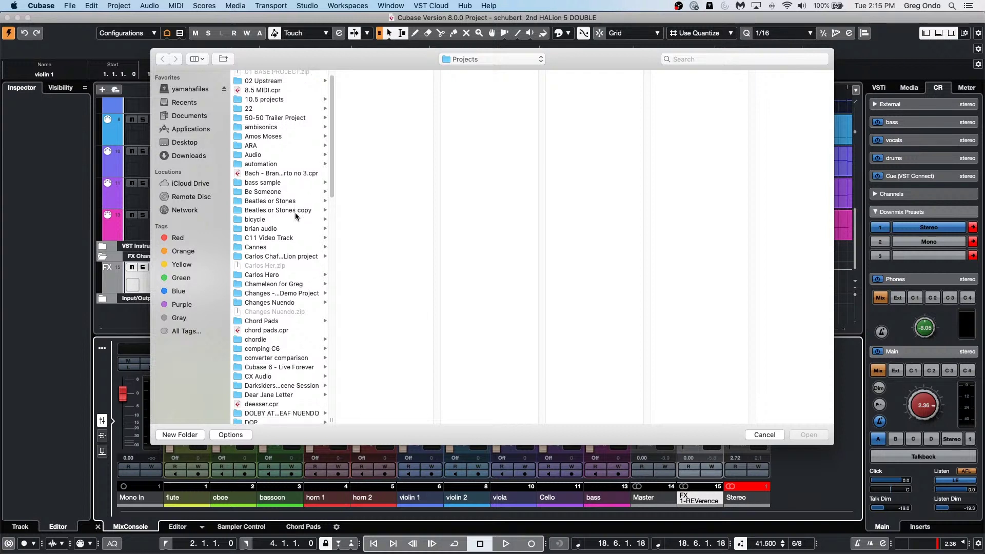
scroll(296, 216, down, 10)
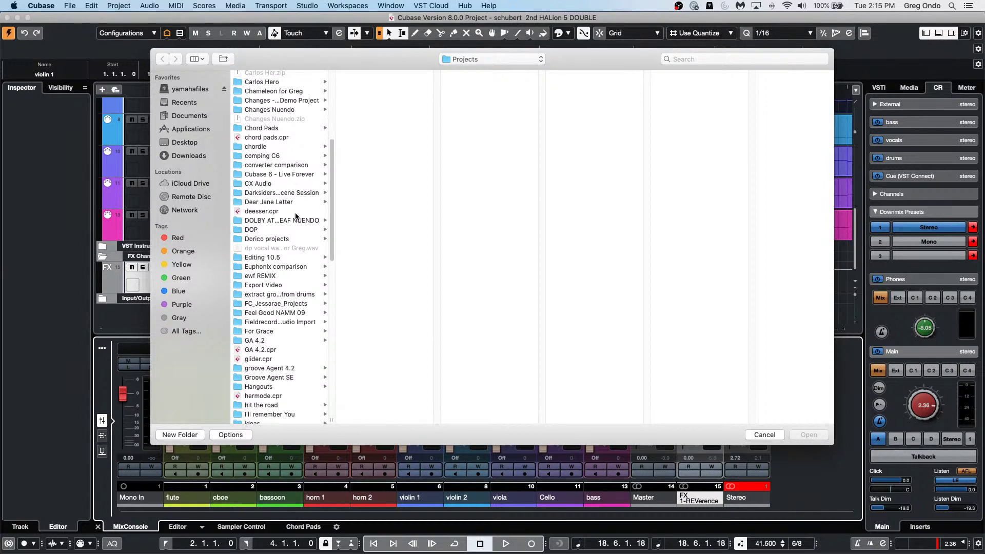
scroll(296, 216, up, 15)
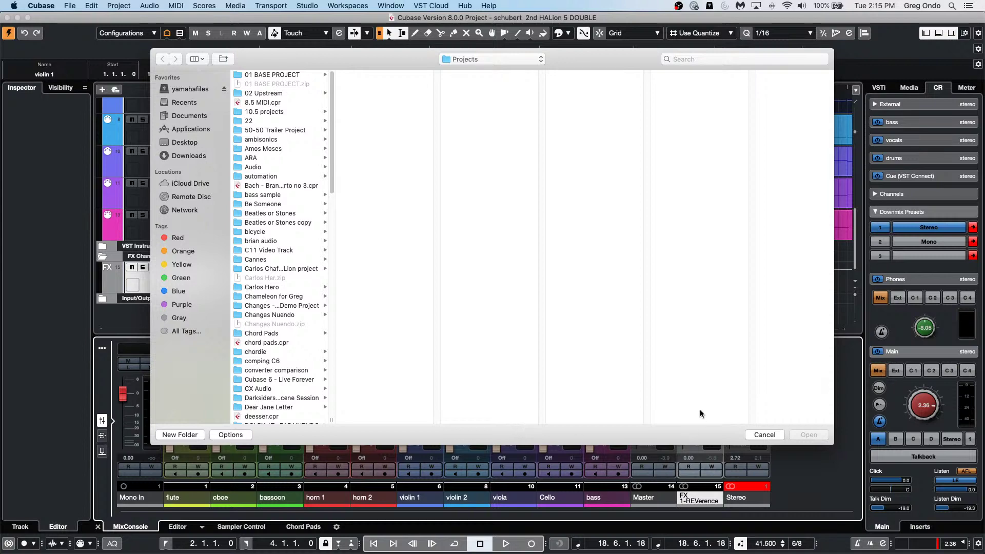
click(764, 435)
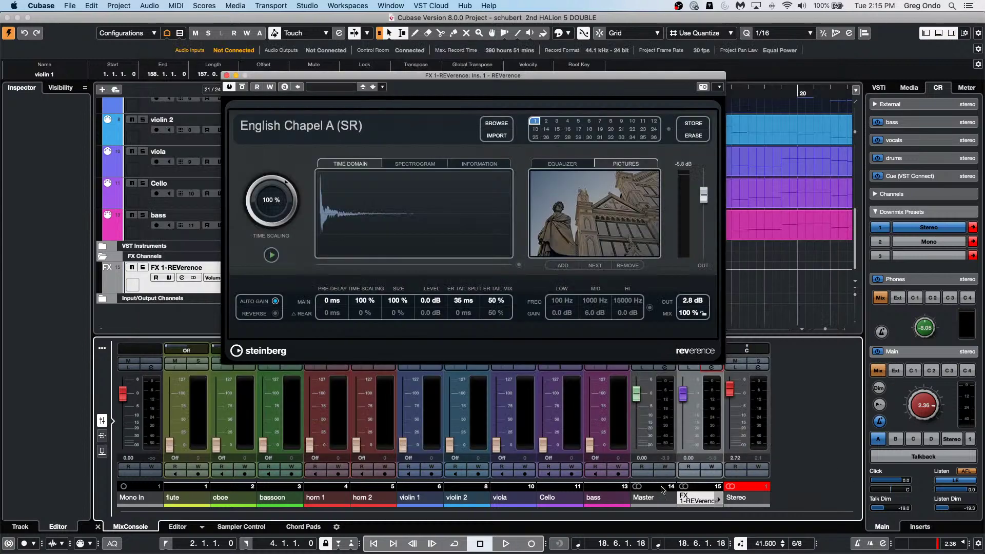
Open and activate the project Export Video w.cpr from the Export Video folder, accepting the missing ports as unmapped
click(70, 7)
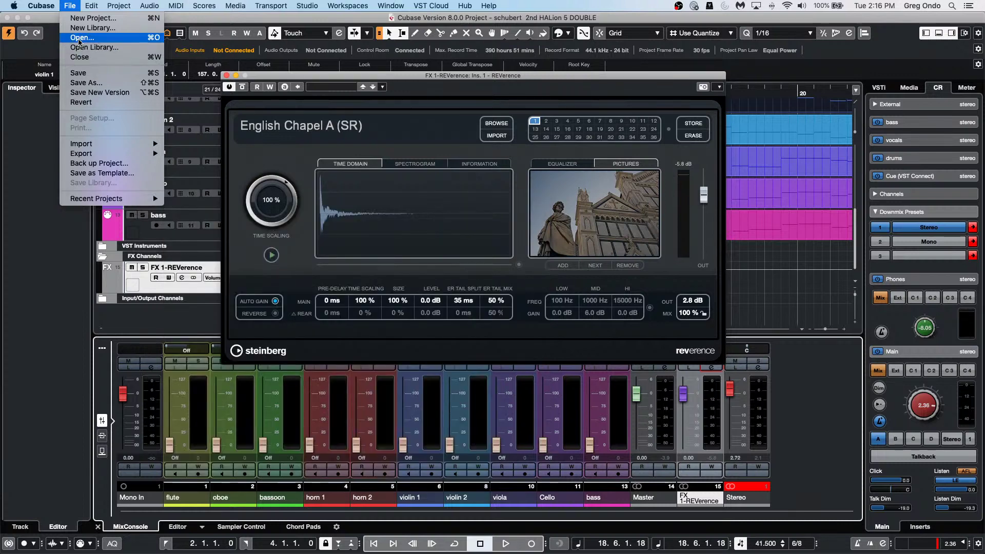
click(82, 38)
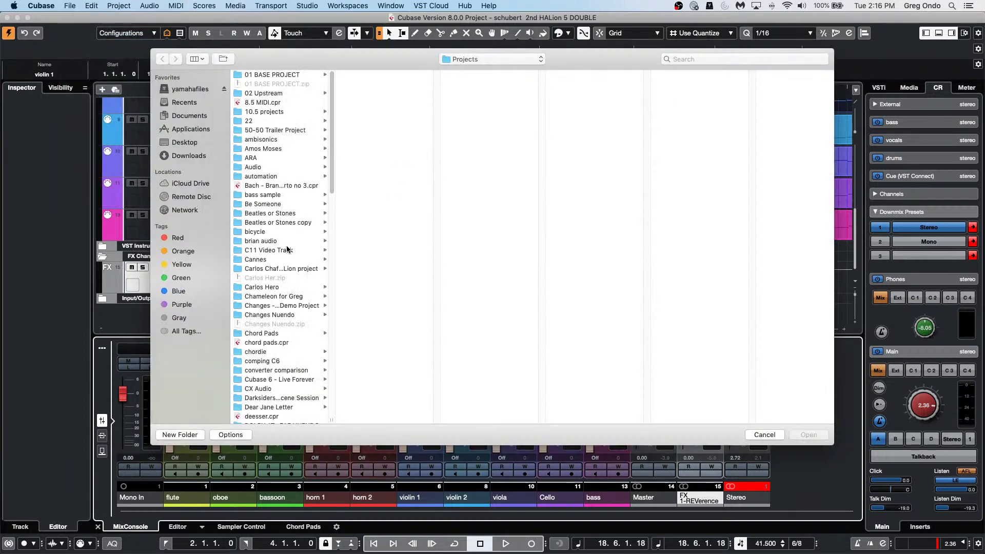
scroll(286, 282, down, 3)
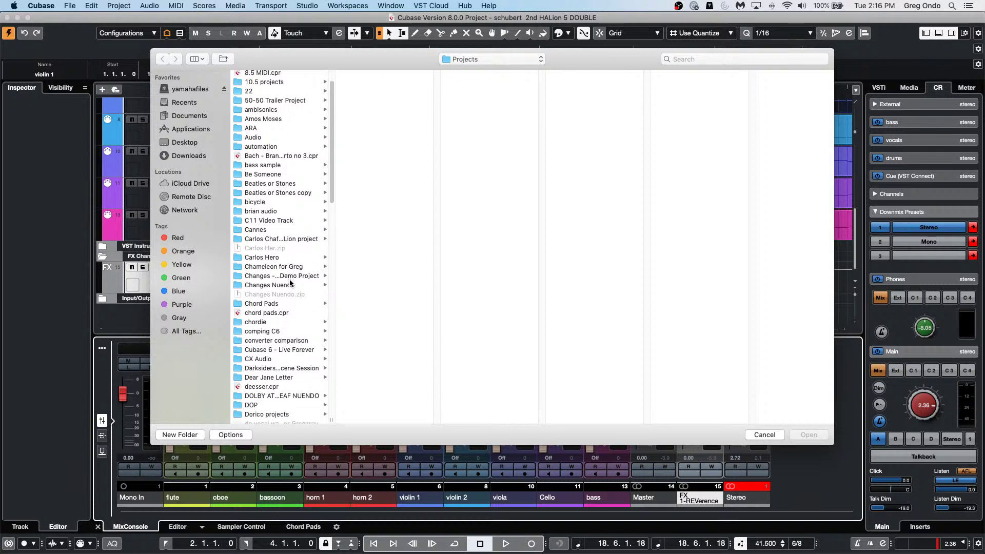
scroll(290, 281, down, 3)
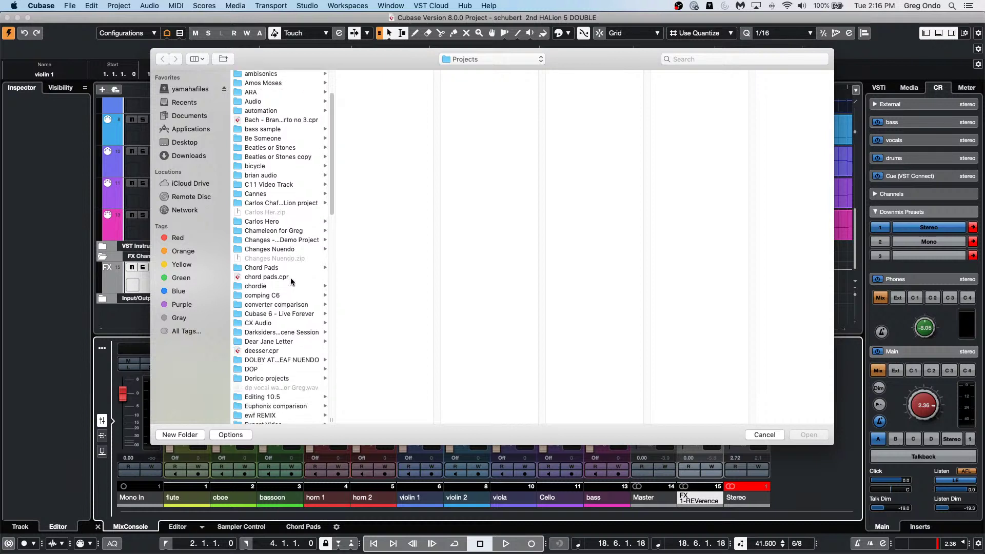
click(326, 381)
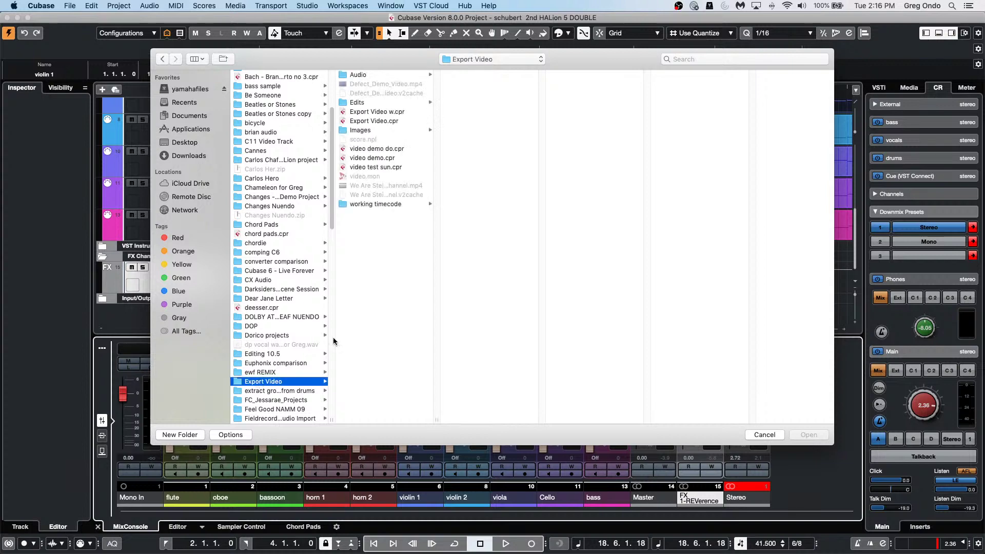
double_click(386, 110)
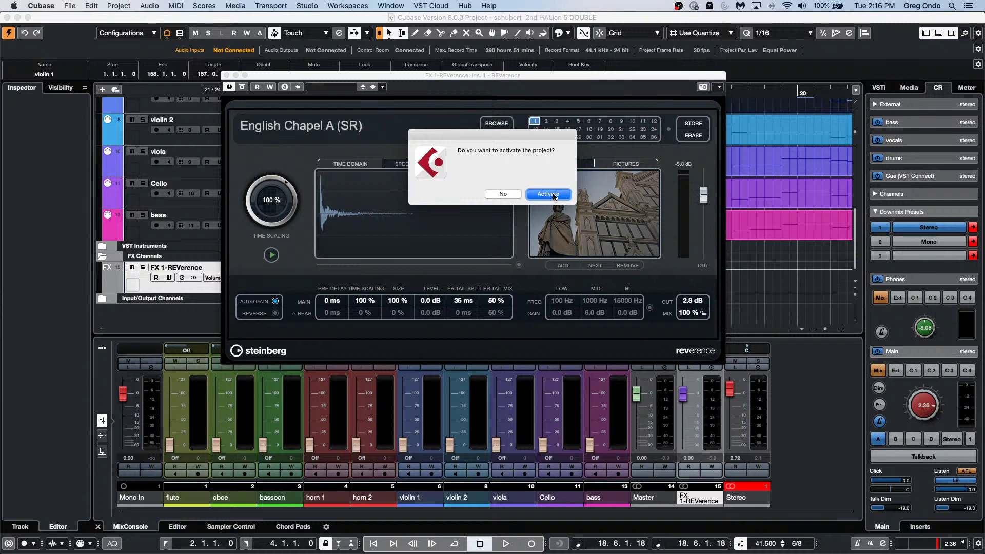
click(553, 193)
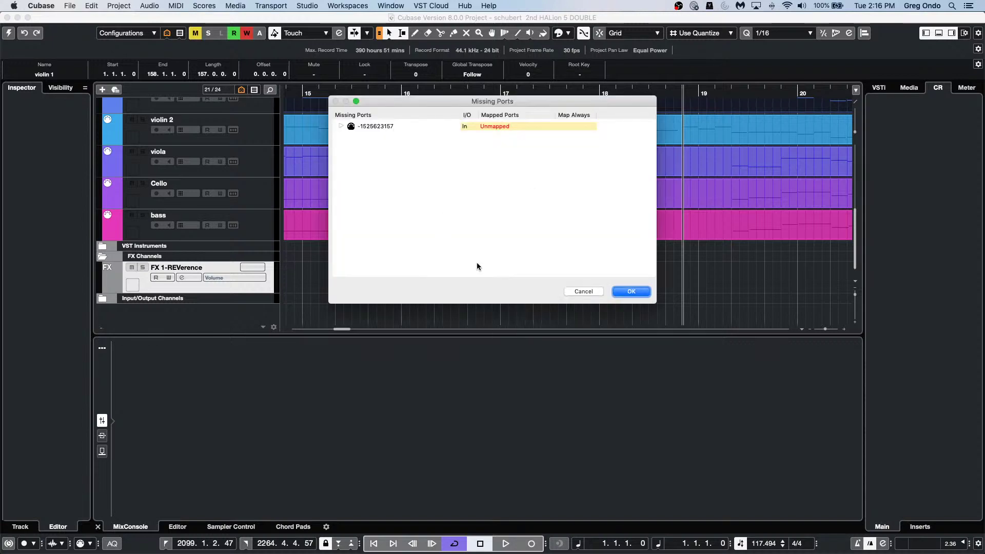
click(631, 292)
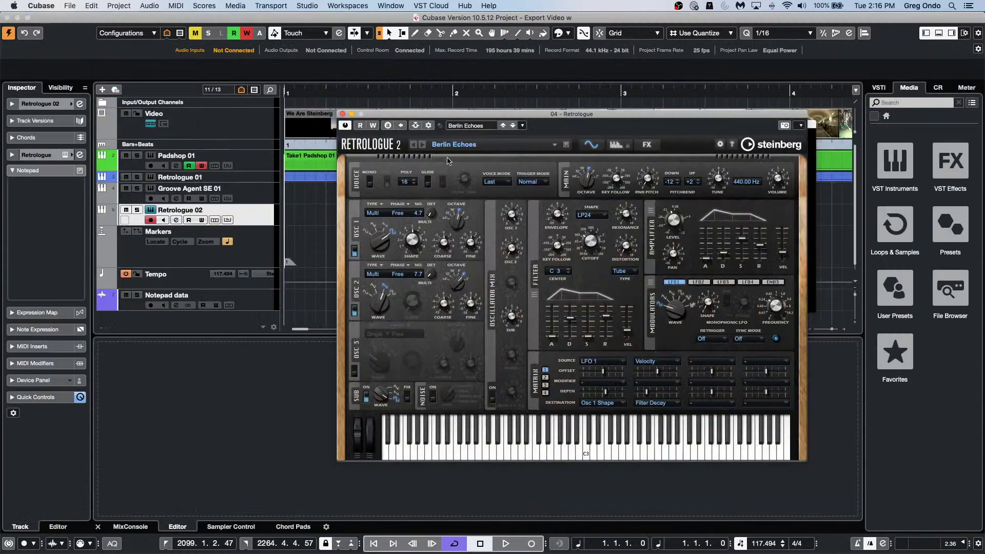
Close the Retrologue 2 instrument window and play the project with its video in the Video Player
click(342, 114)
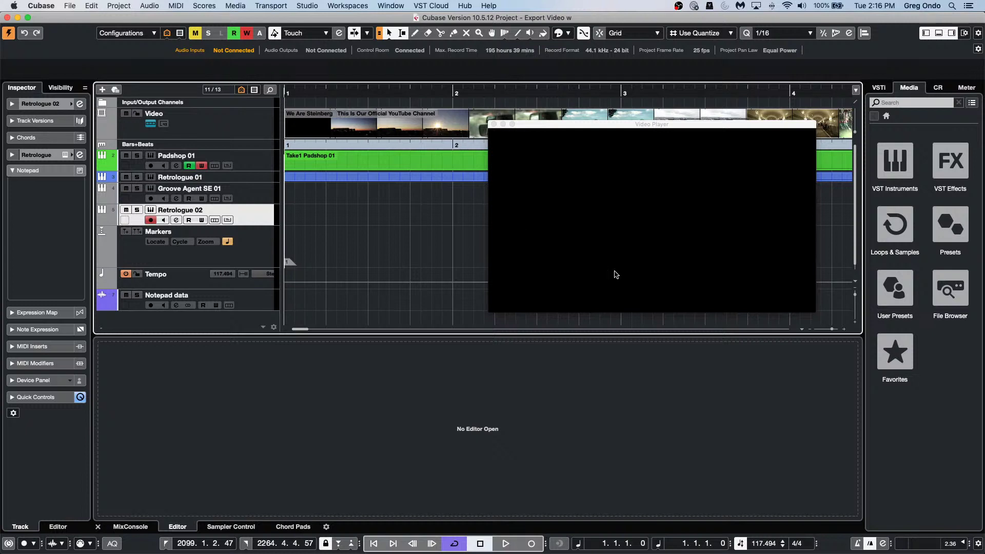
drag(377, 95, 344, 95)
key(space)
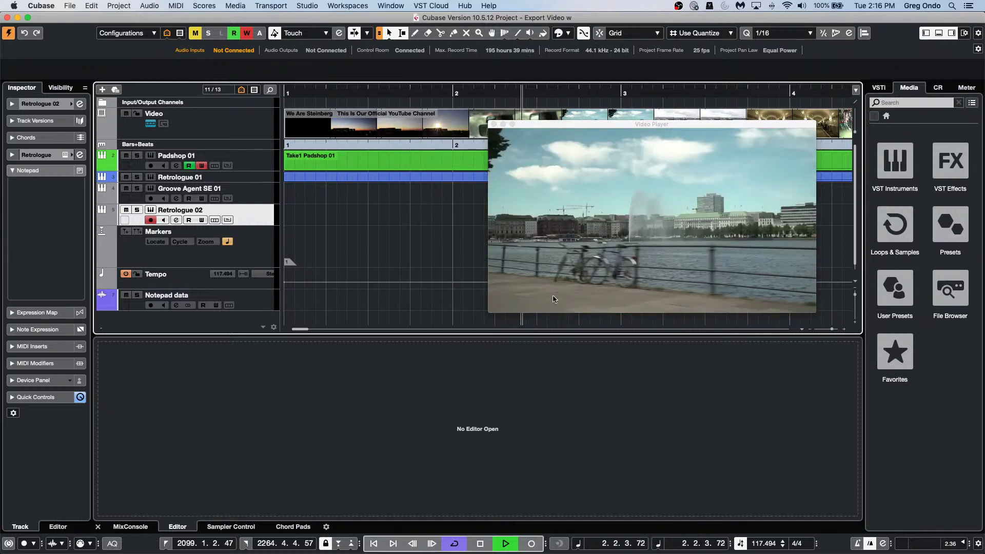
Stop playback, move the Video Player below the tracks, zoom out the timeline, and enable Use Video Follows Edit Mode
key(space)
drag(557, 128, 361, 270)
drag(436, 101, 435, 50)
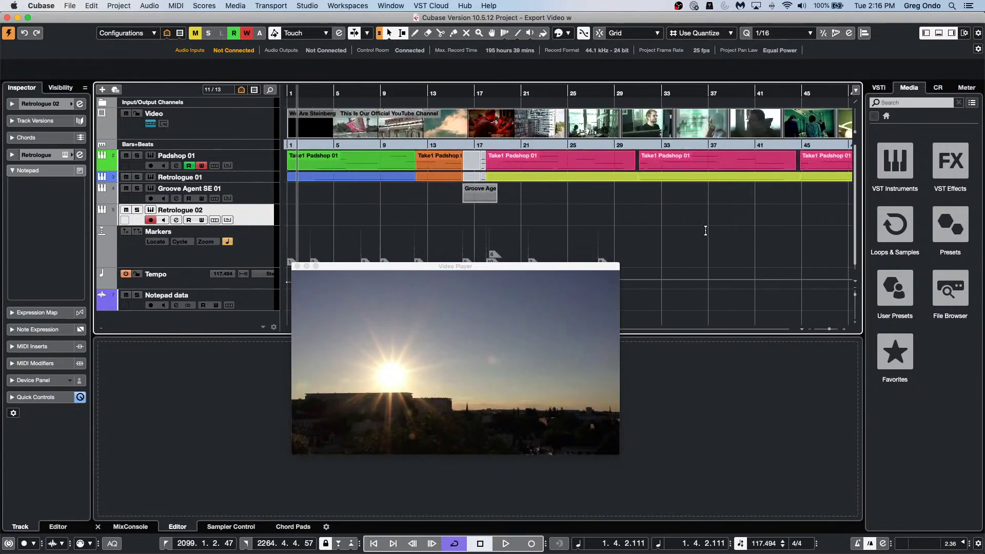
click(312, 4)
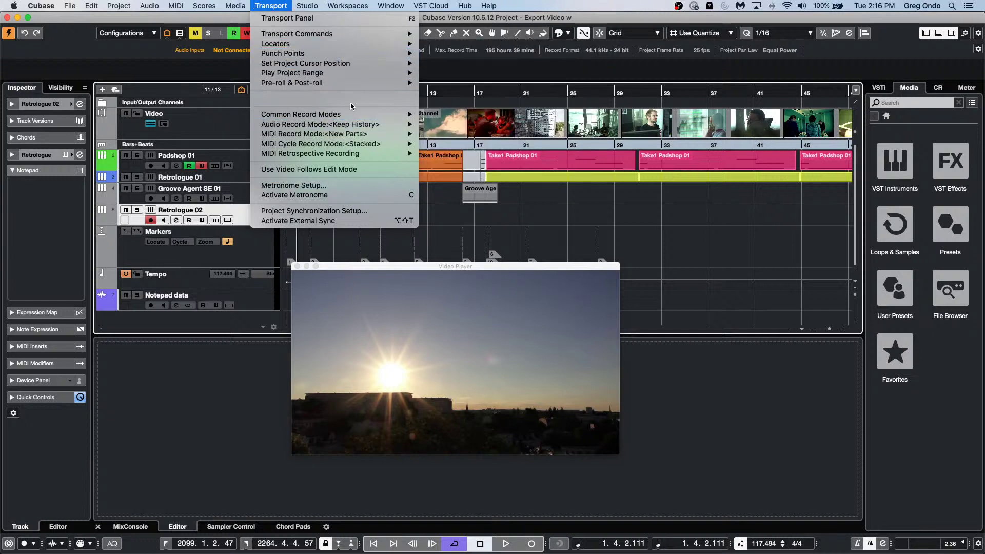
click(365, 170)
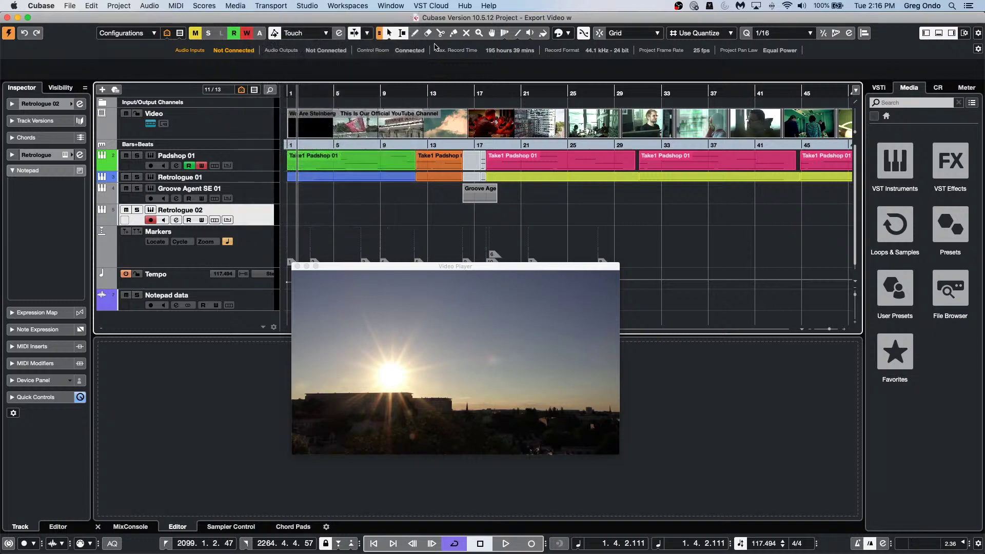
Check the audio device options for the Yamaha HS7 monitor in the Control Room audio connections and close the window without changes
click(306, 4)
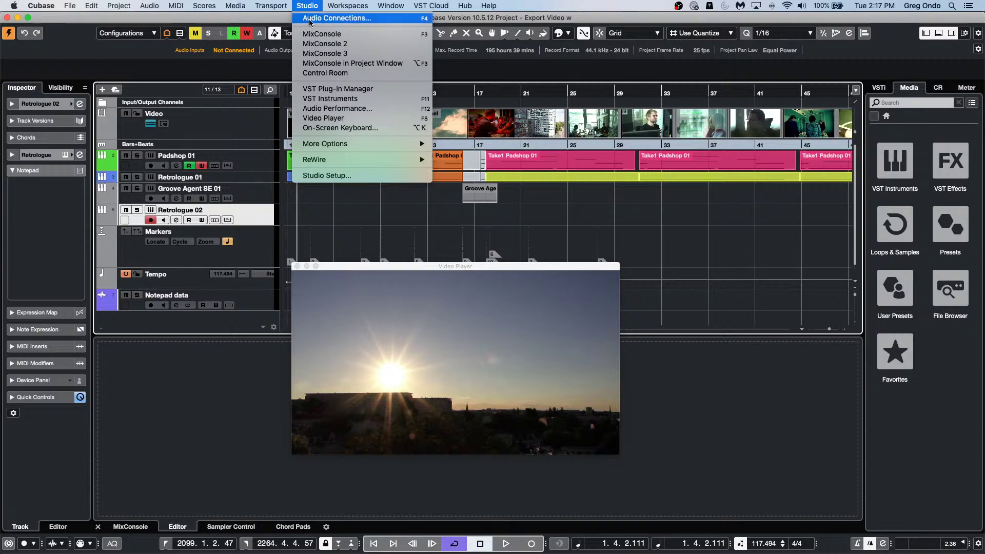
click(310, 18)
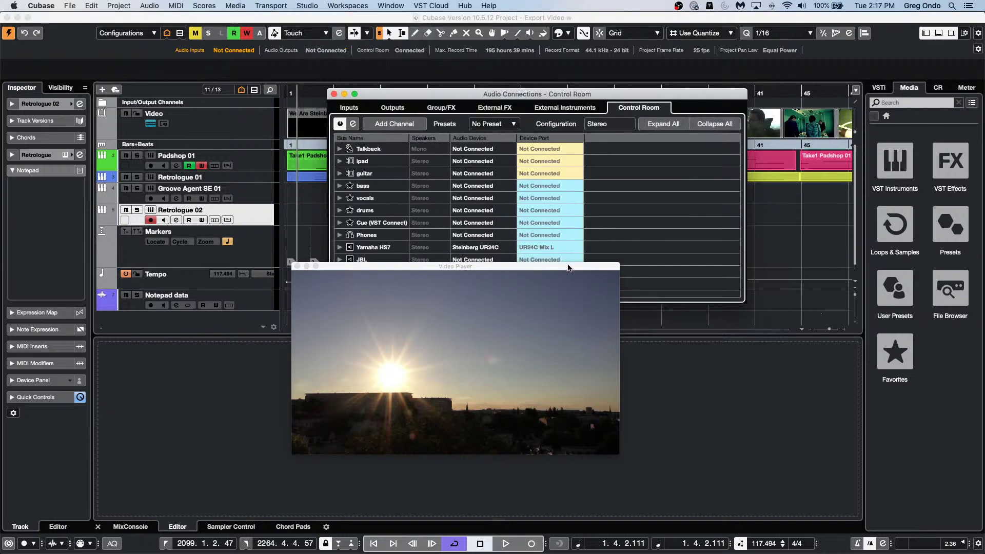
drag(568, 267, 459, 307)
click(480, 253)
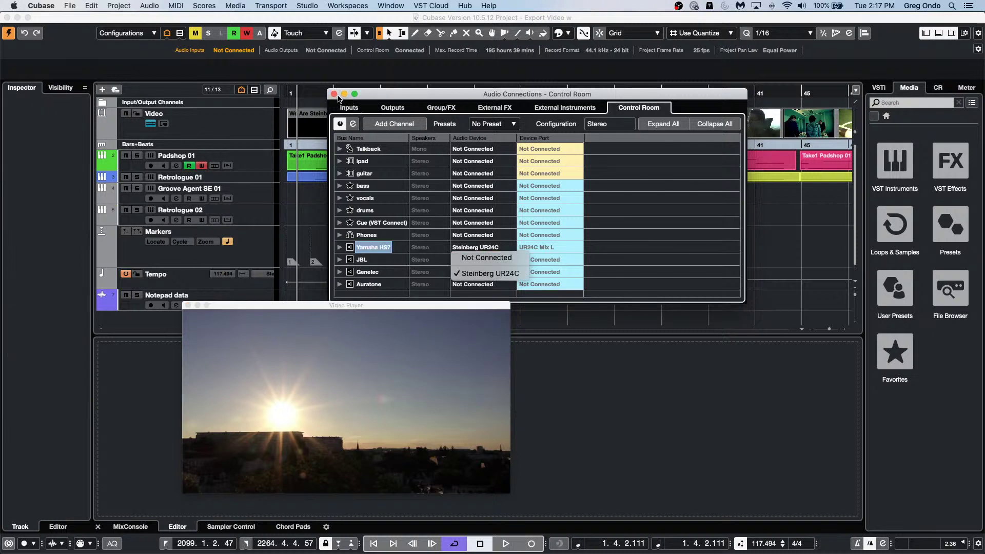
click(336, 95)
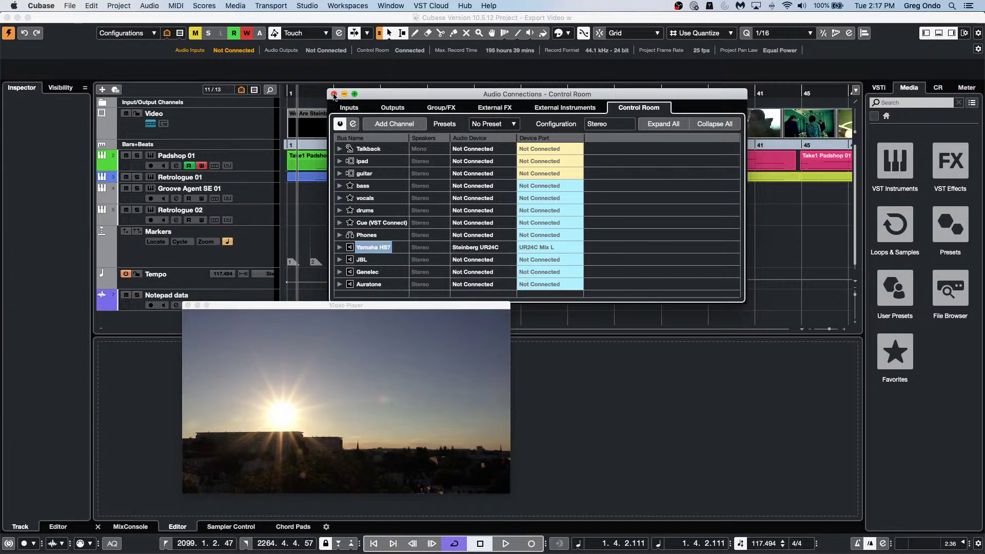
click(335, 95)
Select the Padshop 01 part starting at bar 18 and move its E4 note to 27.4.2 in the Key Editor
click(538, 165)
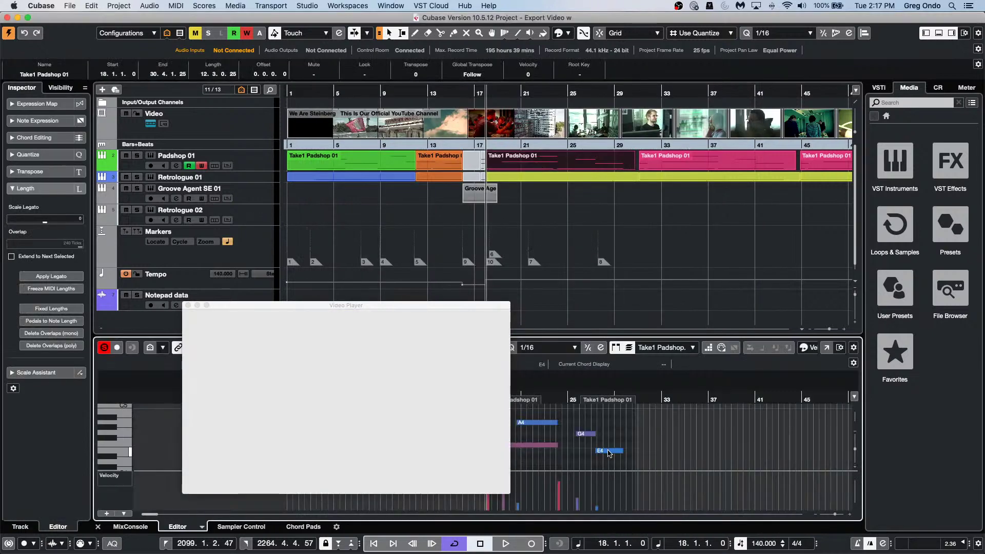
click(610, 451)
mouse_move(612, 453)
mouse_down()
mouse_move(621, 454)
mouse_move(613, 451)
mouse_up()
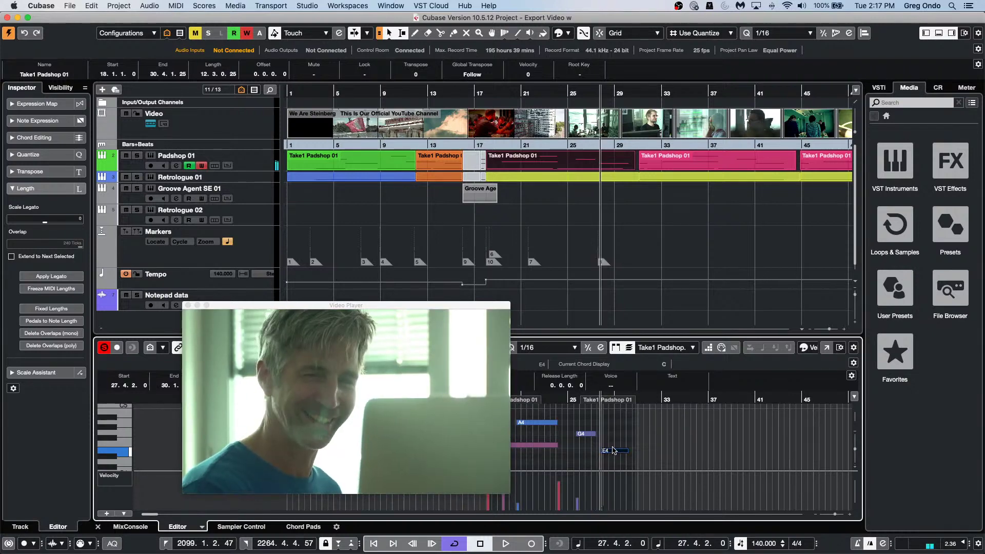
Move the Groove Agent SE 01 part to 19.2.2.48 and the Padshop part's G4 note to 27.4.4
drag(440, 92, 441, 88)
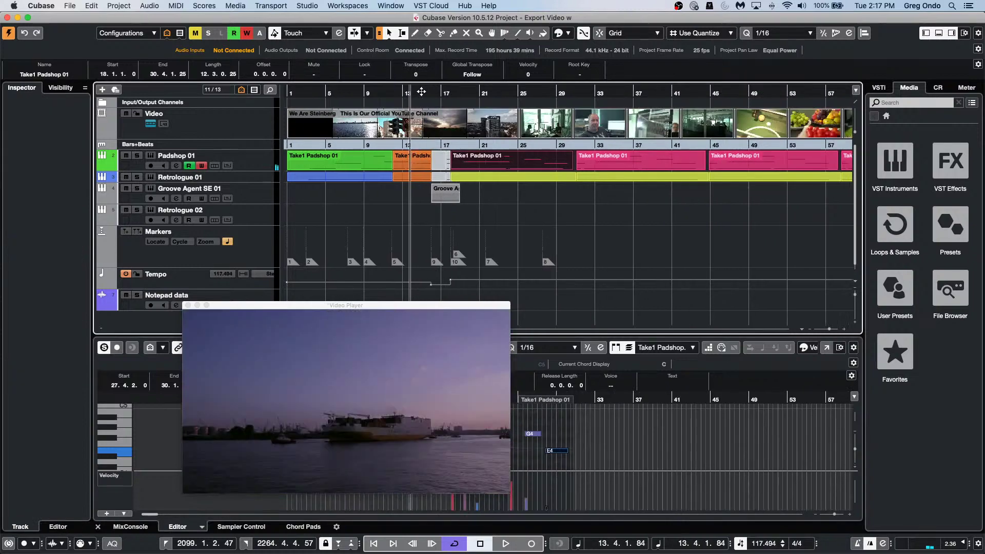
drag(447, 198, 478, 194)
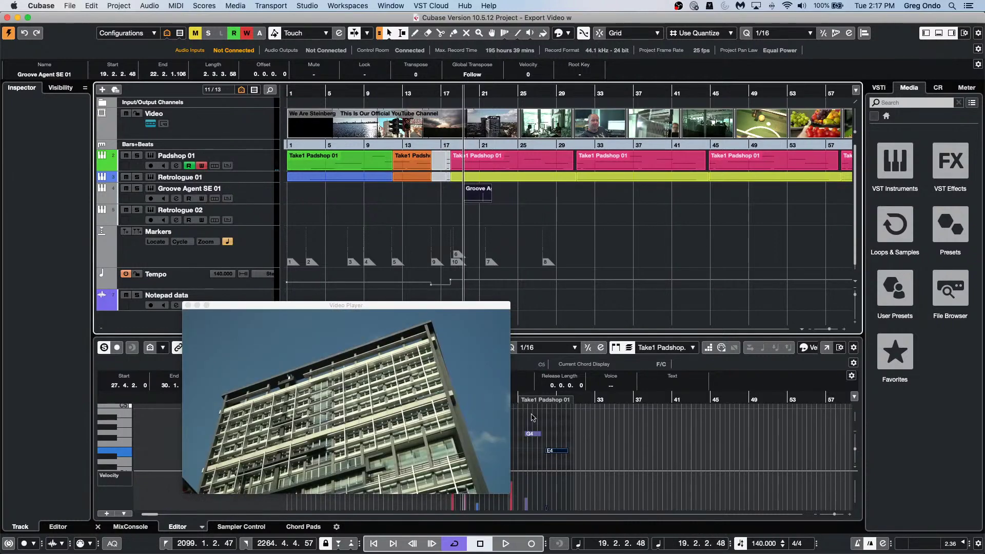
drag(533, 436, 555, 435)
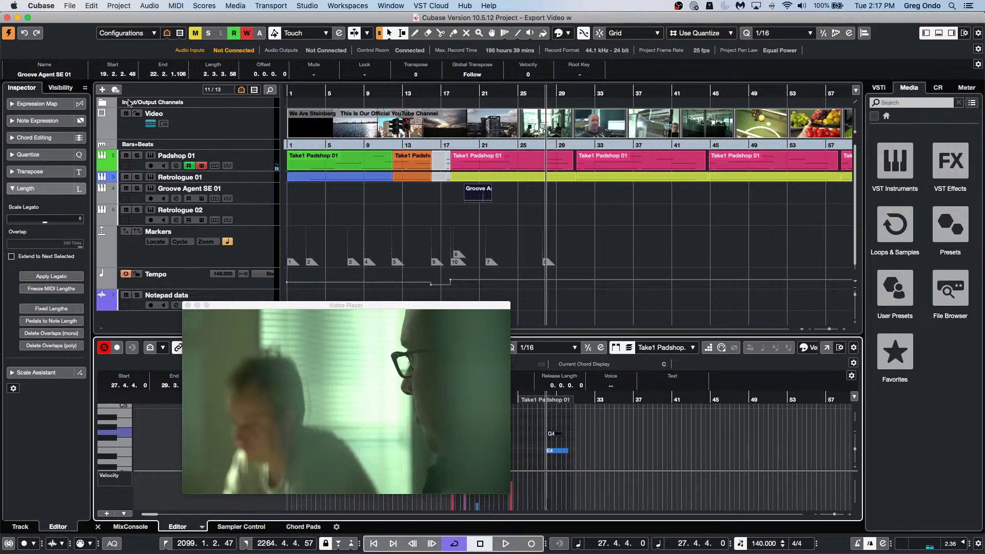
Open the MediaBay and close the Video Player covering it
click(70, 7)
mouse_move(134, 155)
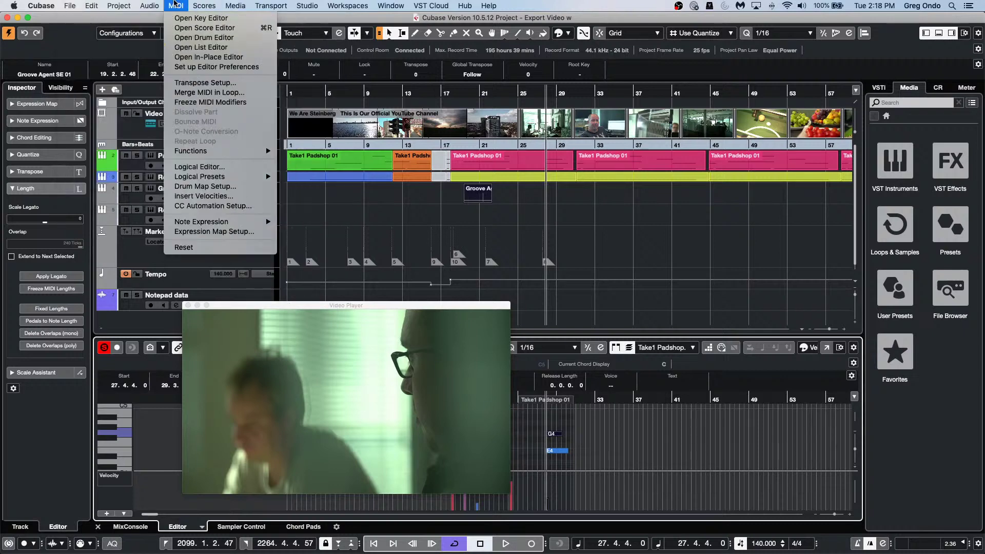
mouse_move(238, 6)
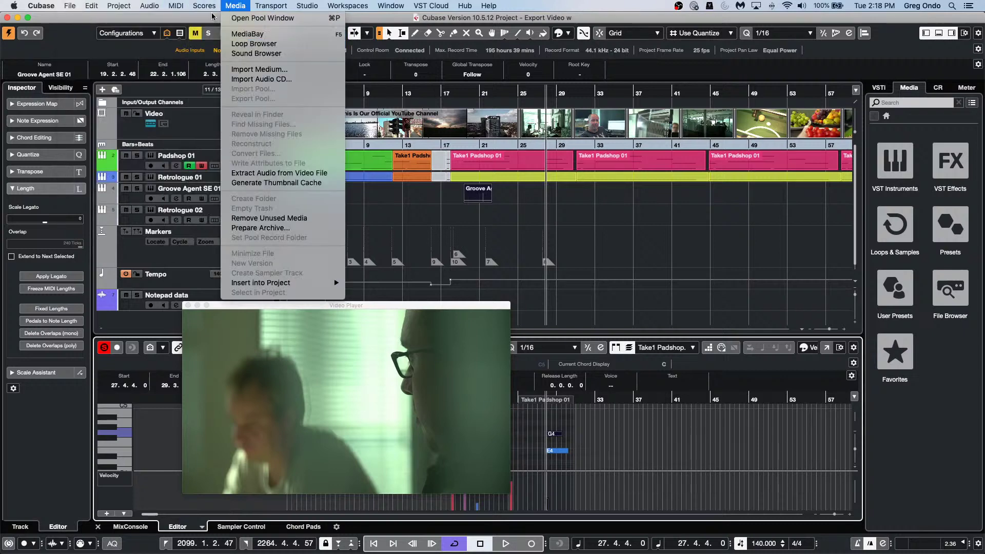
mouse_move(139, 6)
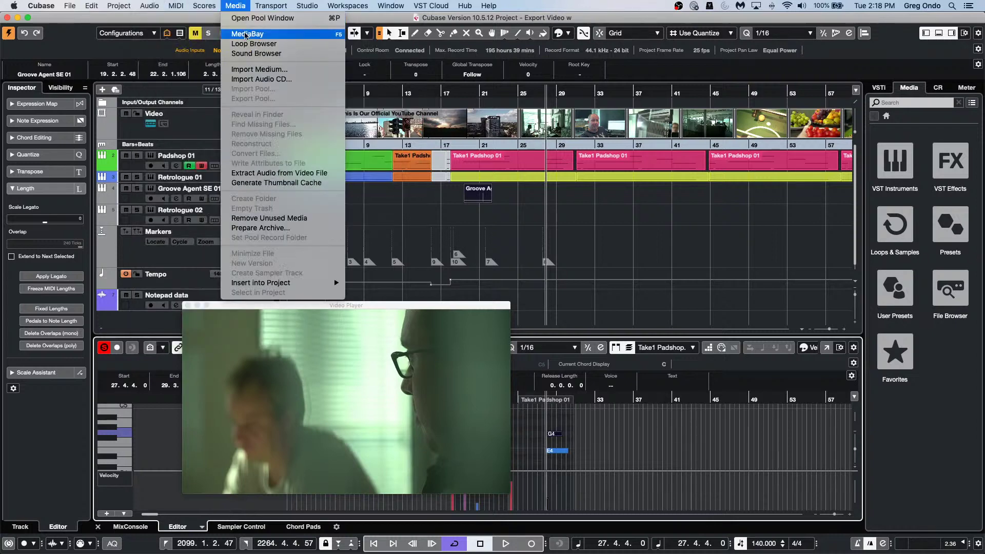
click(247, 34)
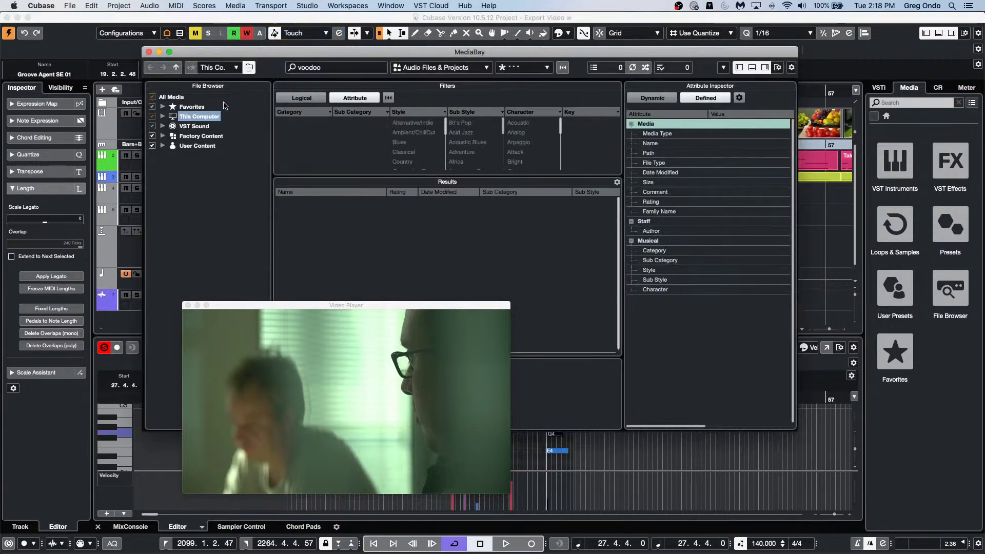
click(188, 306)
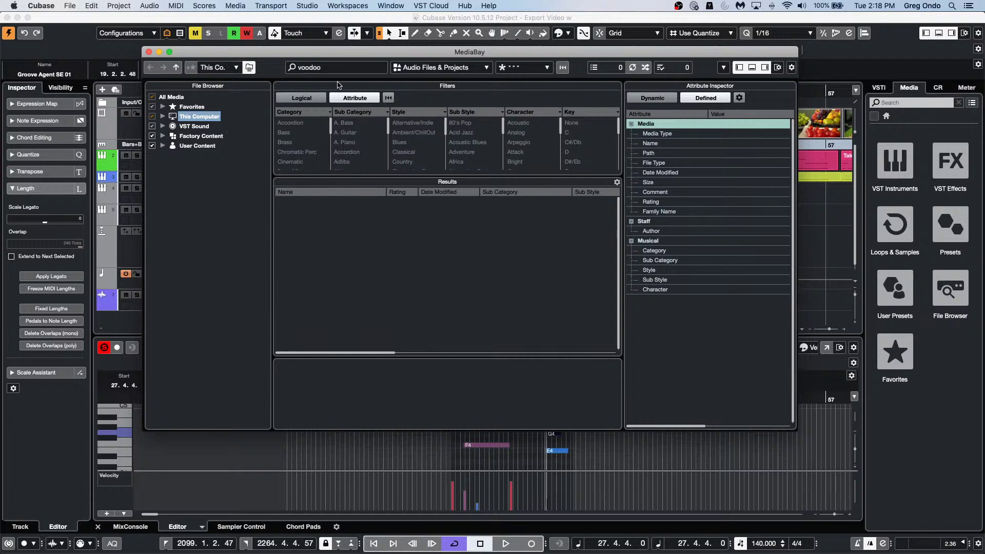
Exclude audio files so only projects are shown, and search the MediaBay for BIM
click(422, 69)
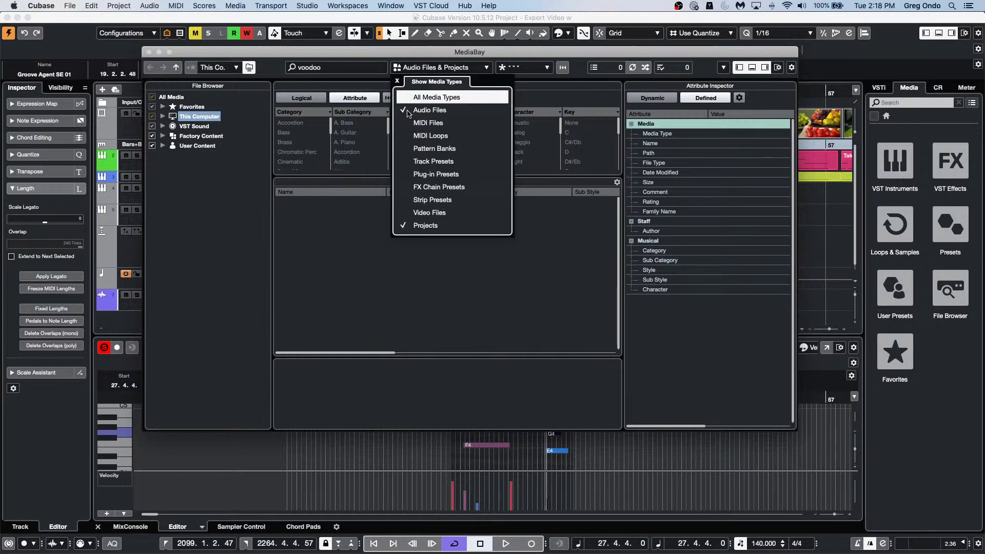
click(409, 110)
click(313, 68)
click(314, 68)
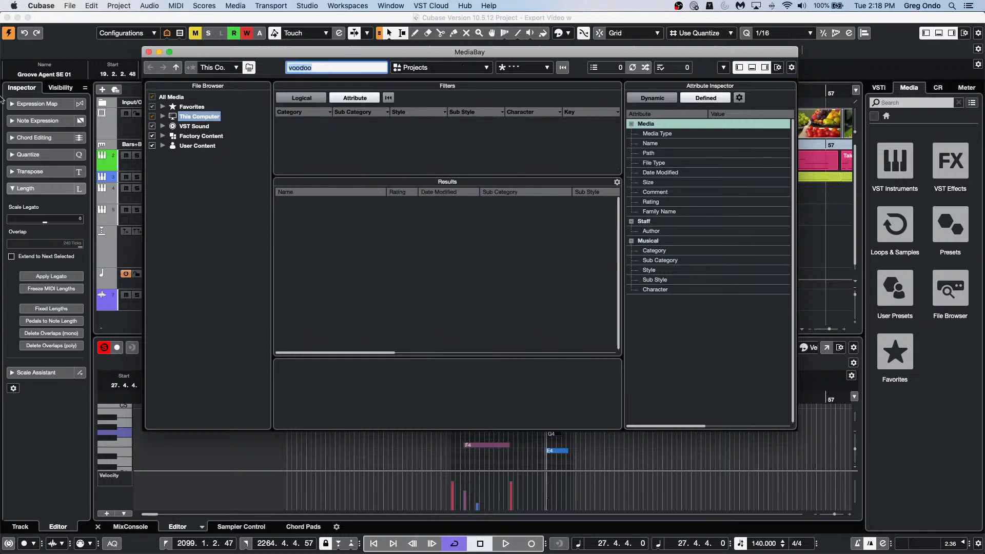
text(BIM)
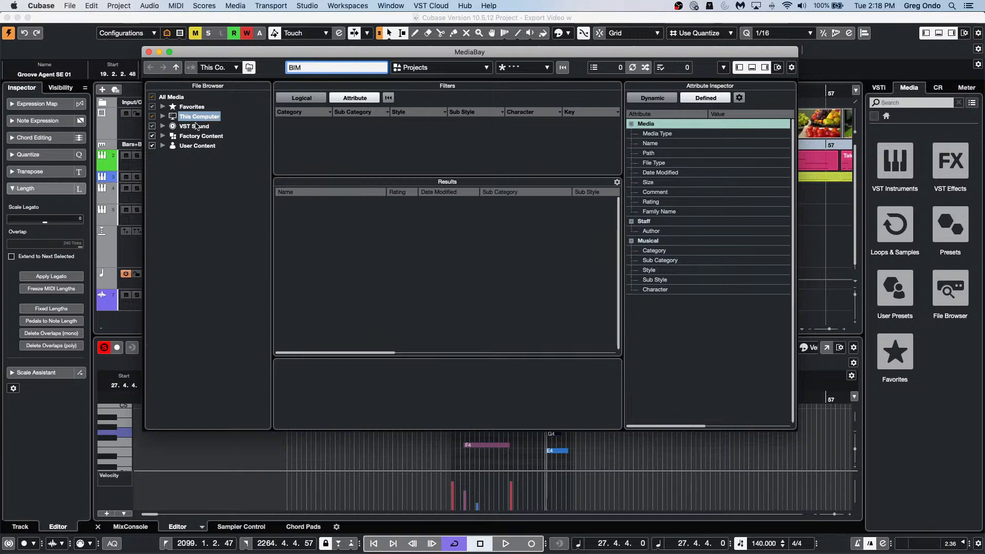
Expand This Computer and Macintosh HD, and search for "logical" in User Content and Macintosh HD
click(163, 116)
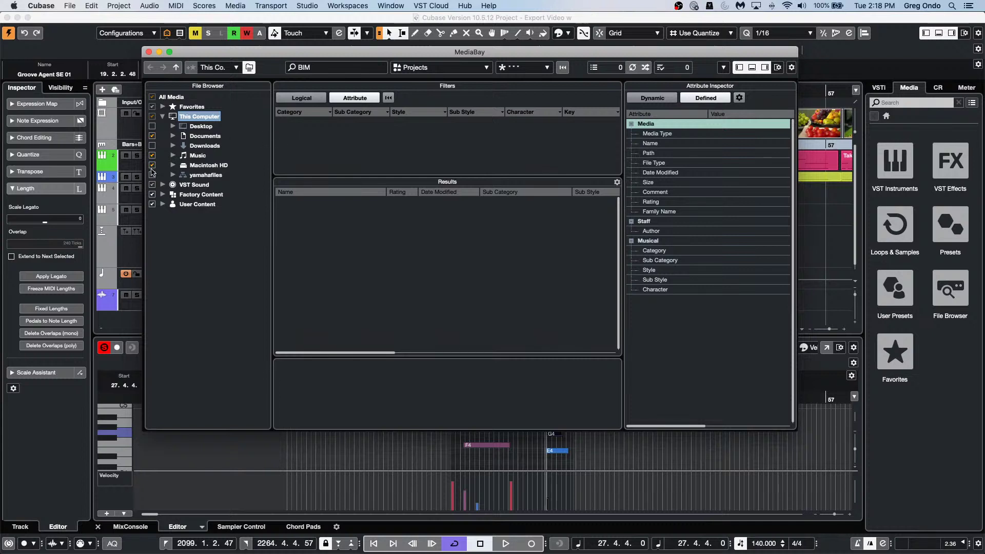
click(173, 165)
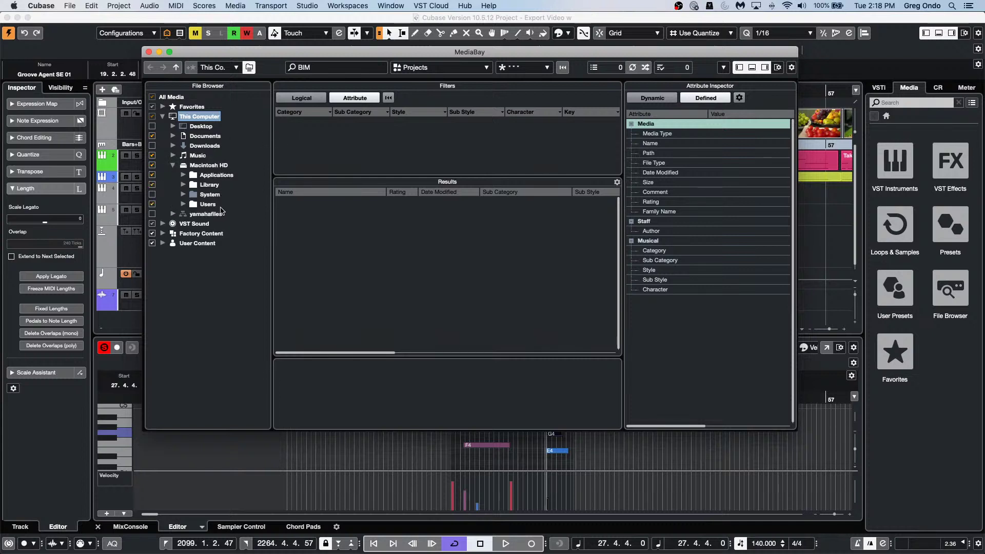
click(314, 70)
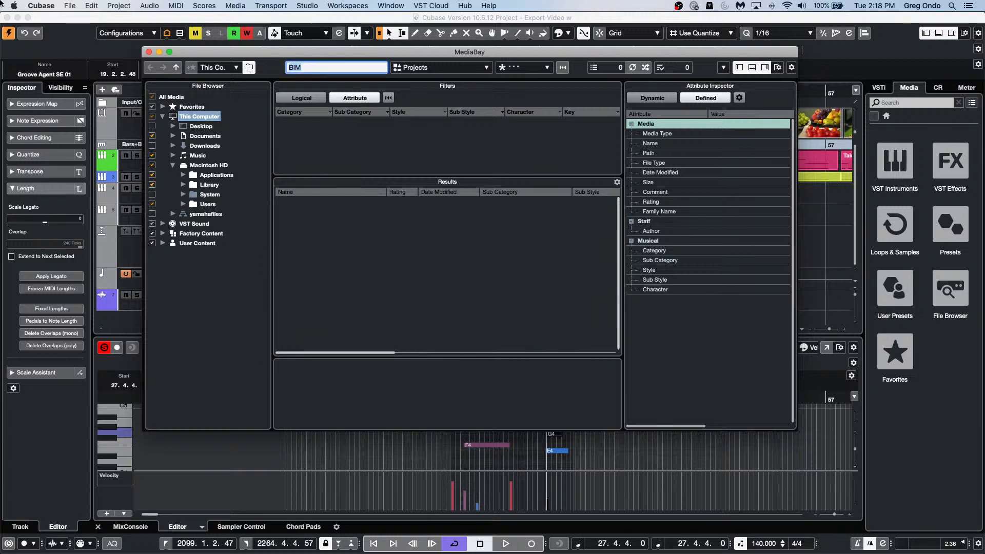
key(BackSpace)
text(logical)
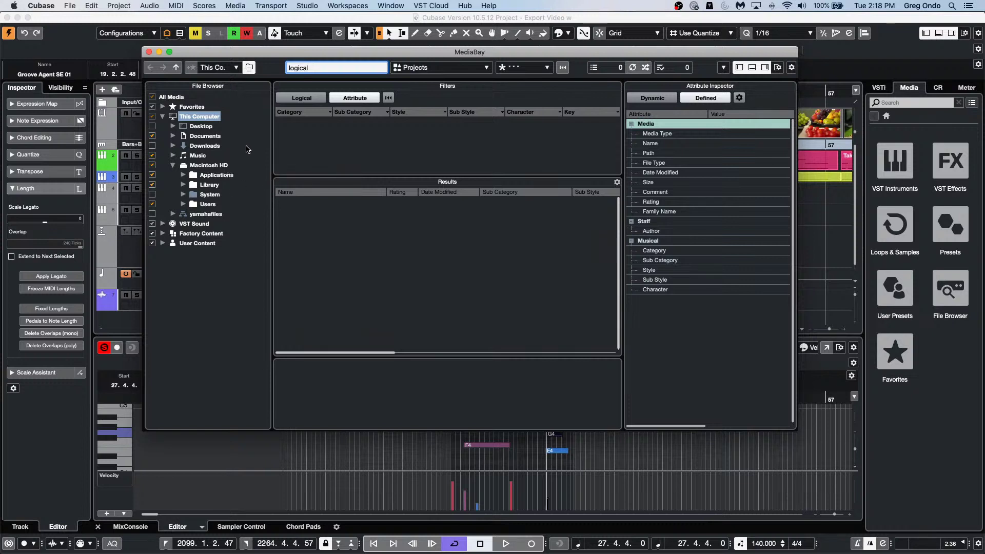
click(200, 244)
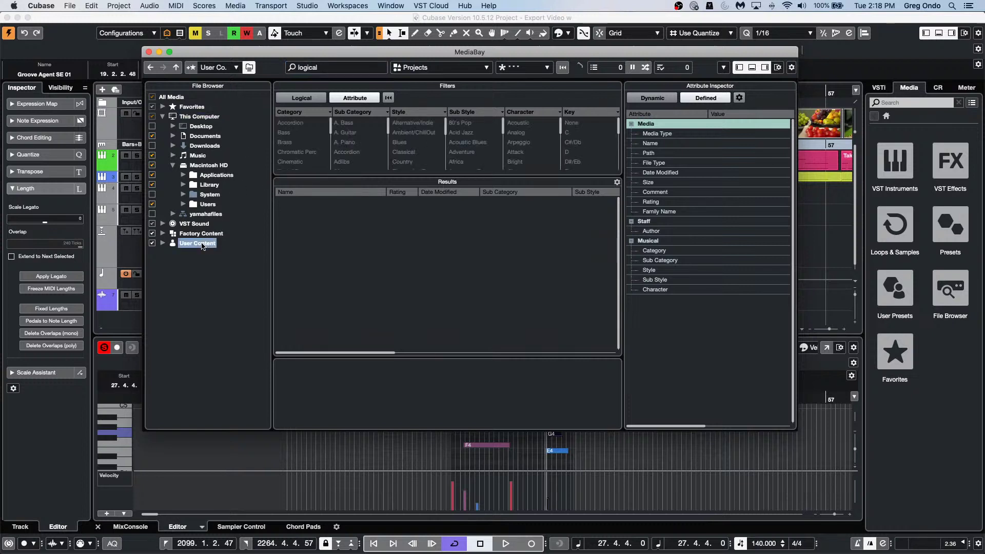
click(225, 167)
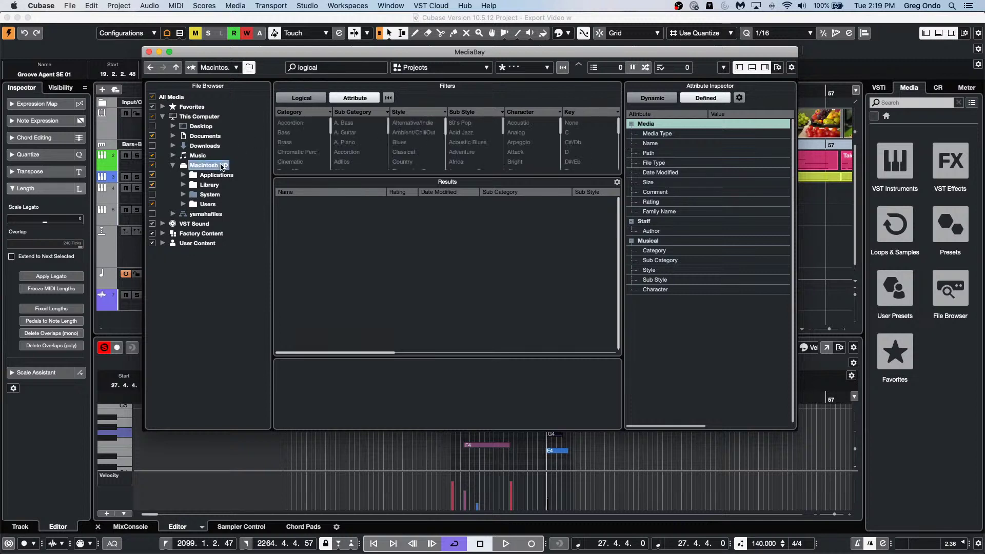
Clear the MediaBay search text and show all media types
click(335, 65)
click(335, 65)
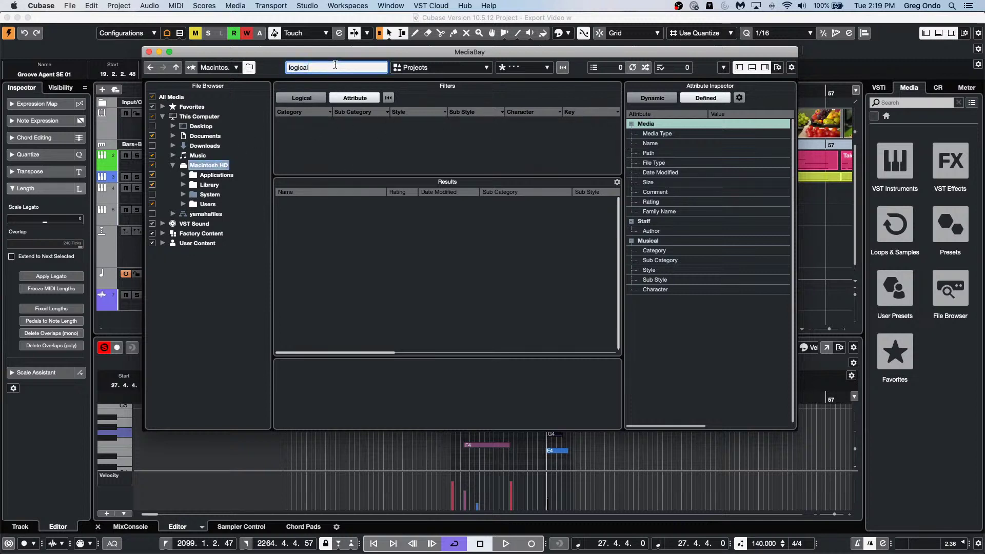
key(BackSpace)
key(BackSpace)
key(BackSpace)
key(BackSpace)
key(BackSpace)
key(BackSpace)
key(BackSpace)
click(432, 68)
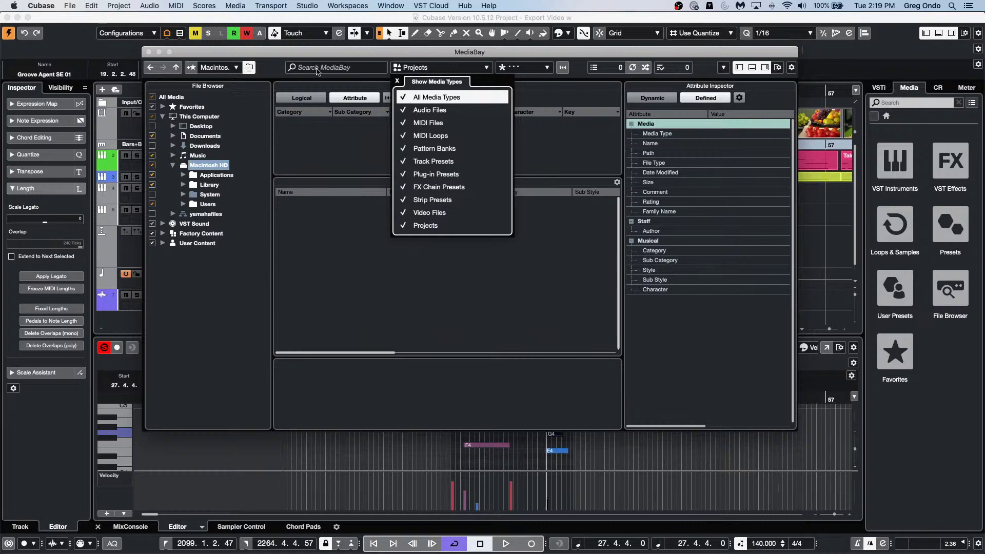
click(317, 71)
Search all media types on Macintosh HD for BIM, clear the search, and close the MediaBay
click(319, 66)
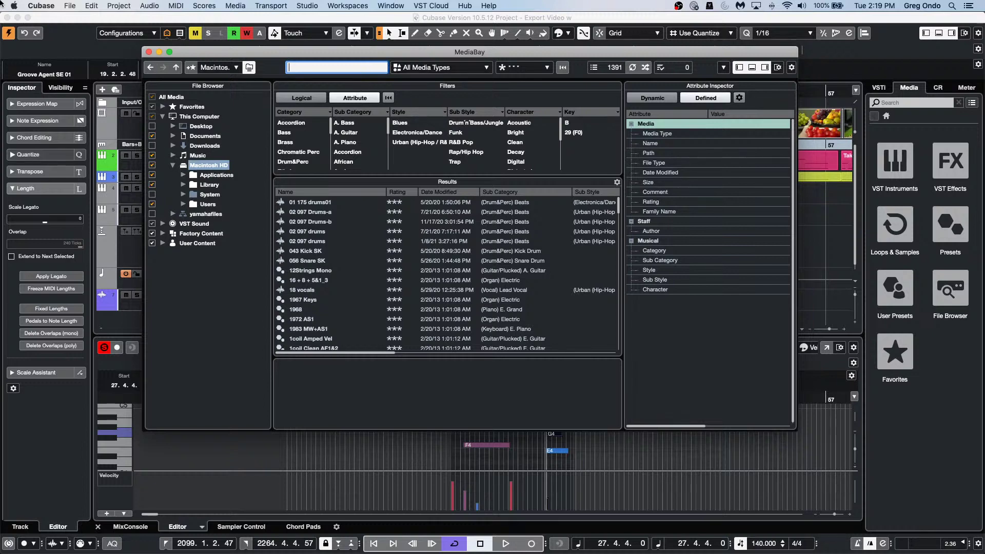
text(BIM)
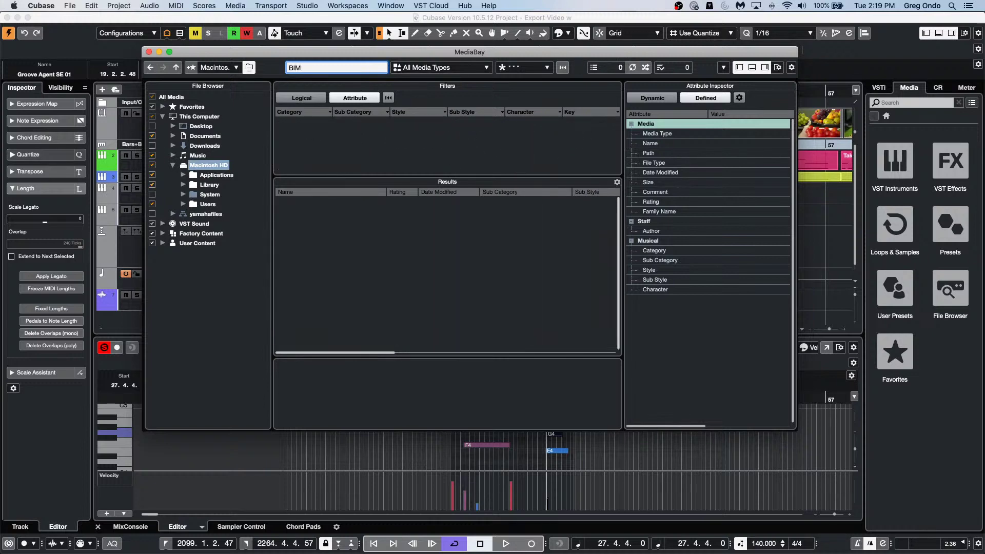
key(BackSpace)
key(BackSpace)
key(BackSpace)
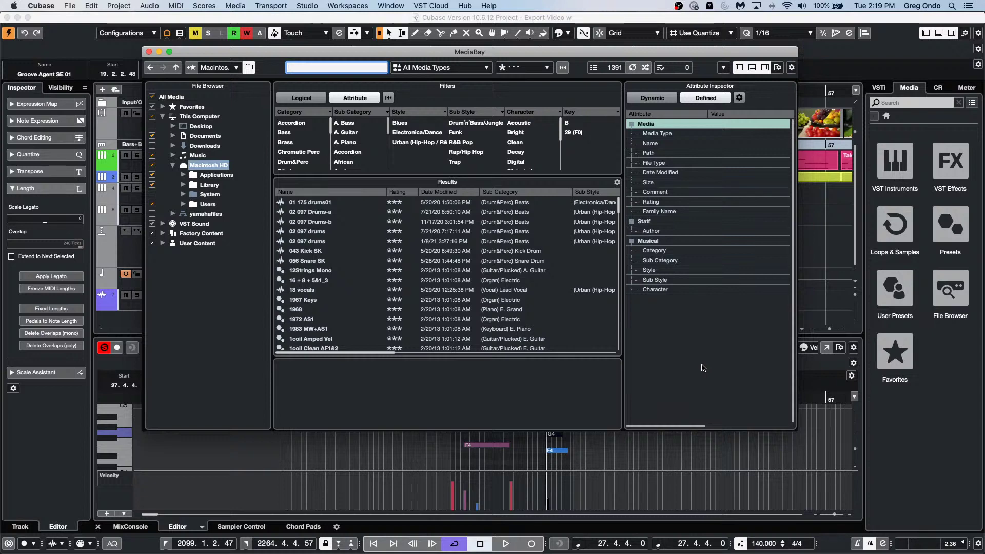
click(148, 52)
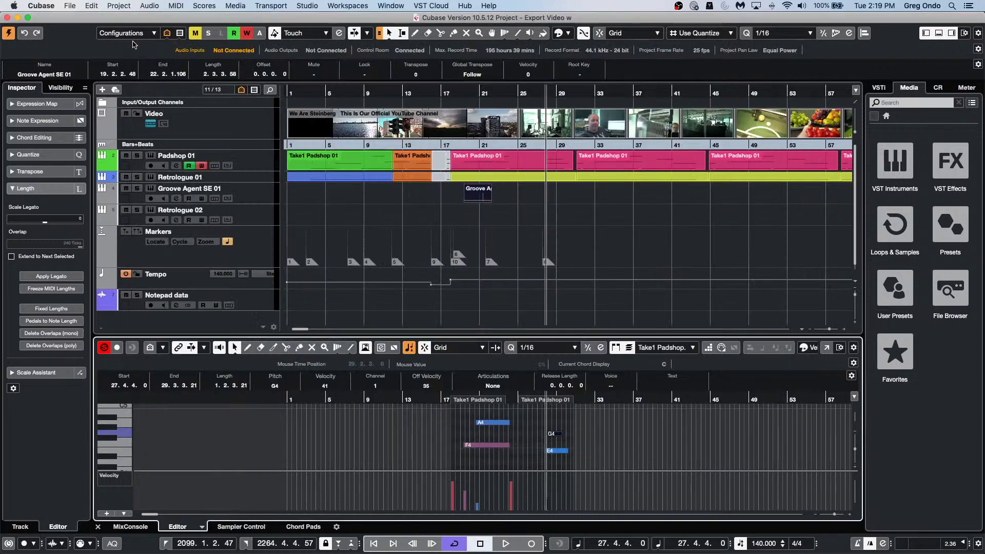
click(73, 6)
mouse_move(151, 154)
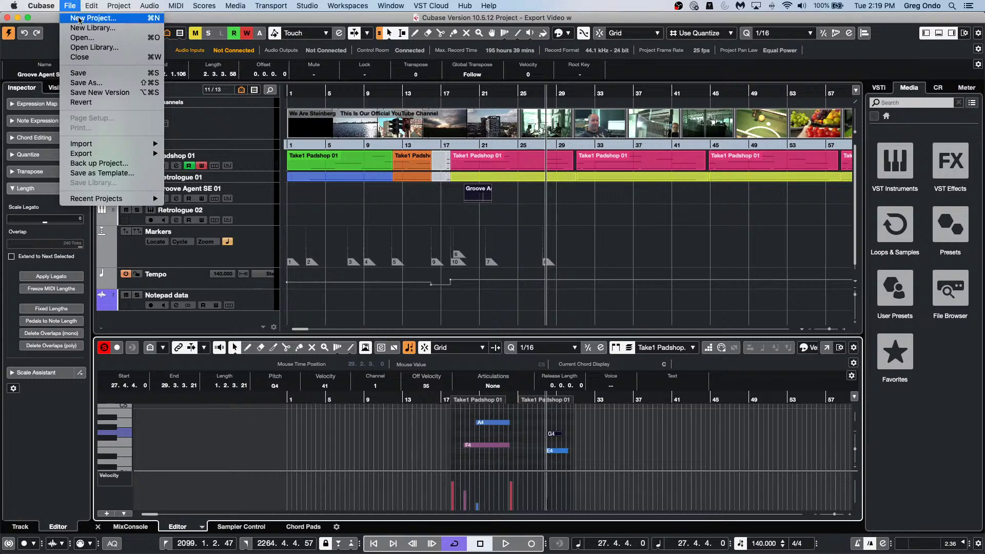
mouse_move(125, 200)
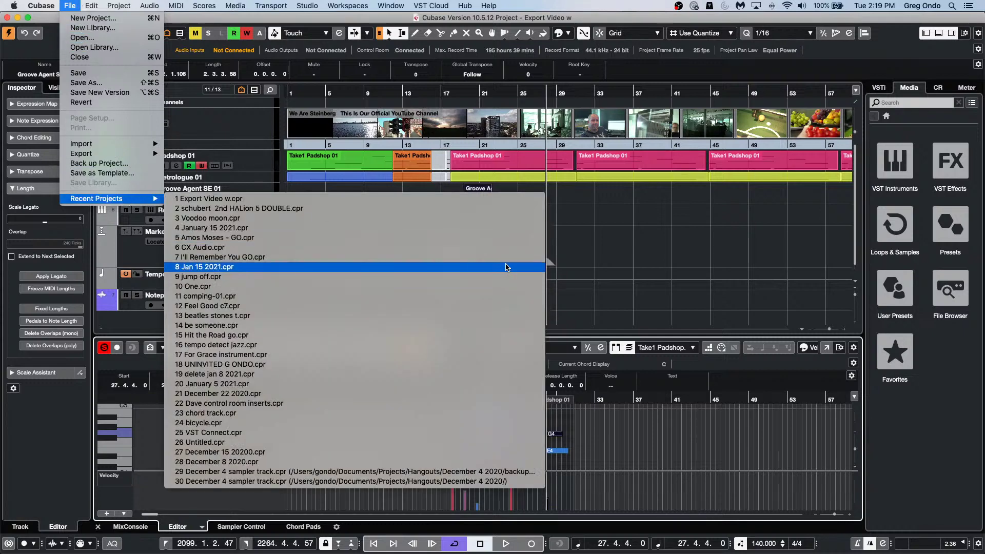
mouse_move(385, 6)
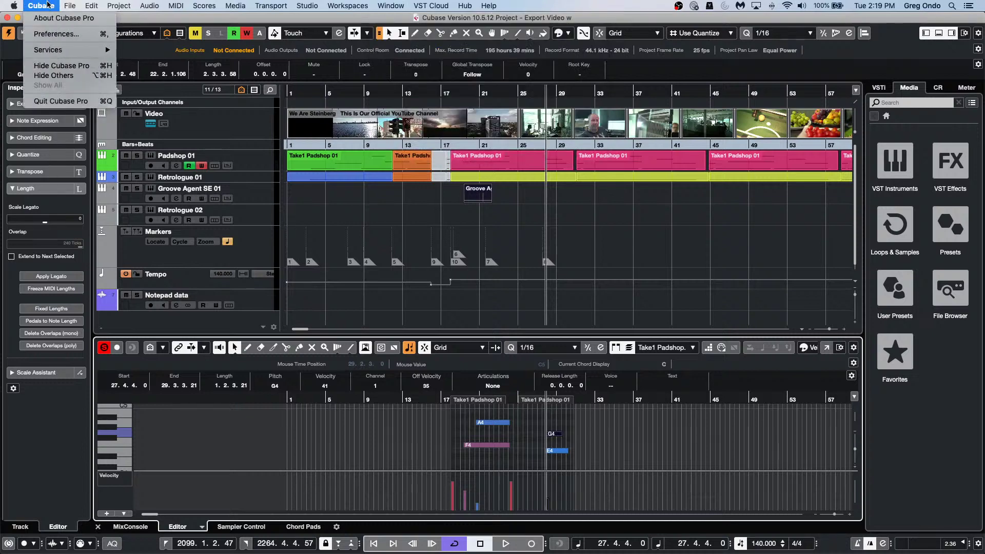
Browse the Projects folder and the January folders inside Hangouts for another project file, without opening one
mouse_move(70, 5)
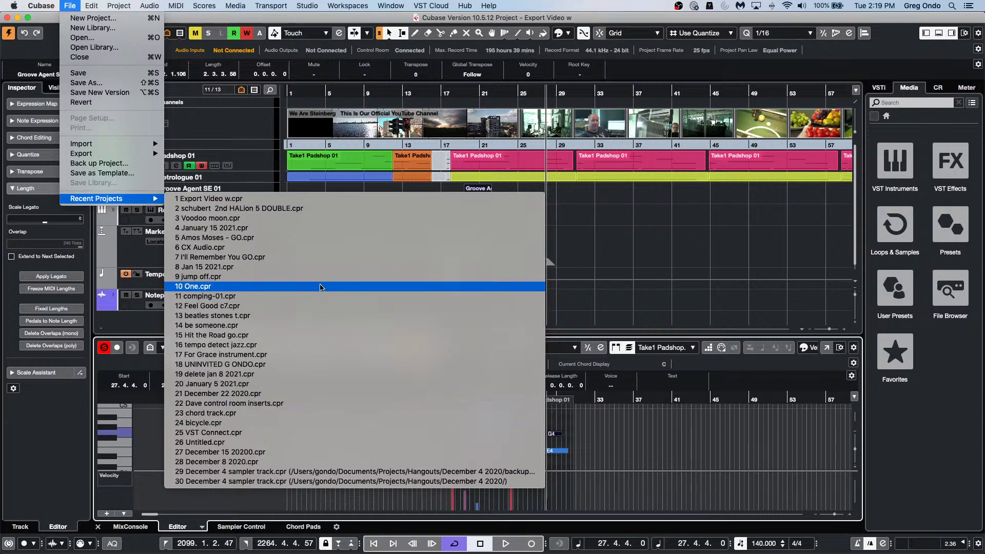
click(96, 38)
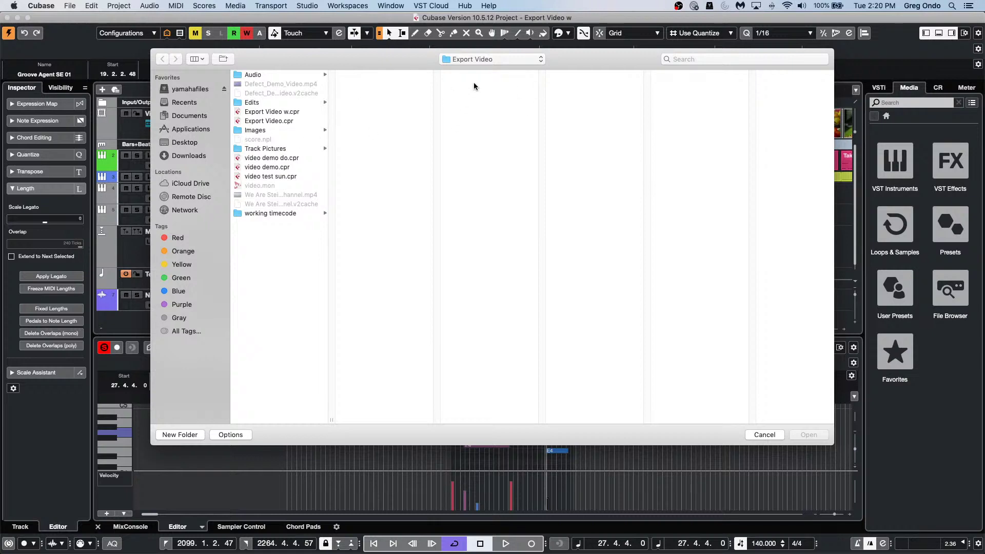
click(479, 60)
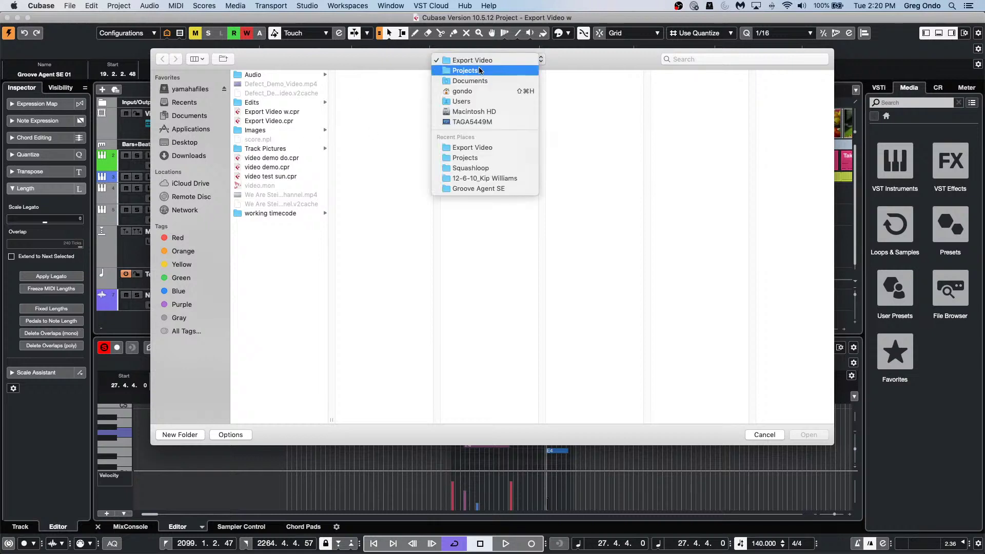
click(479, 70)
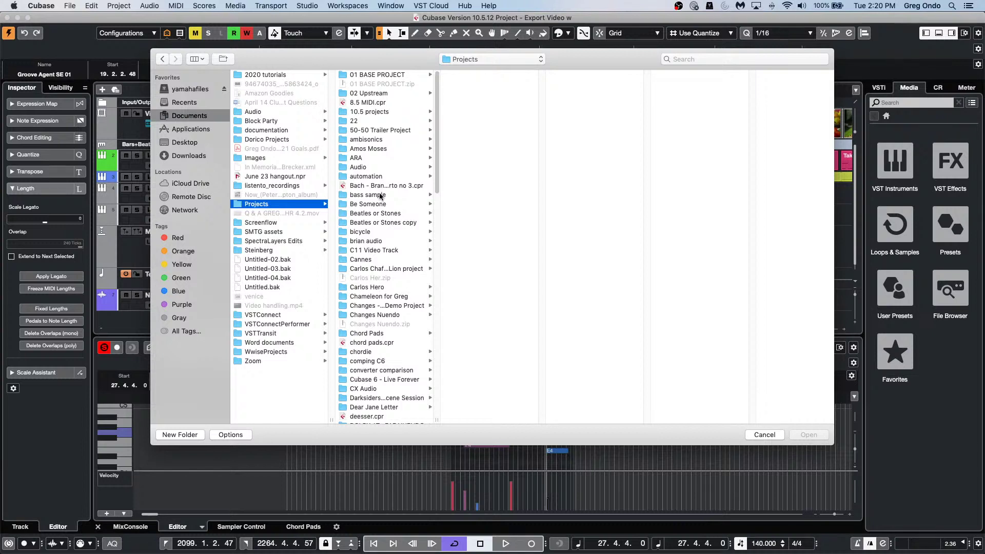
scroll(390, 272, down, 3)
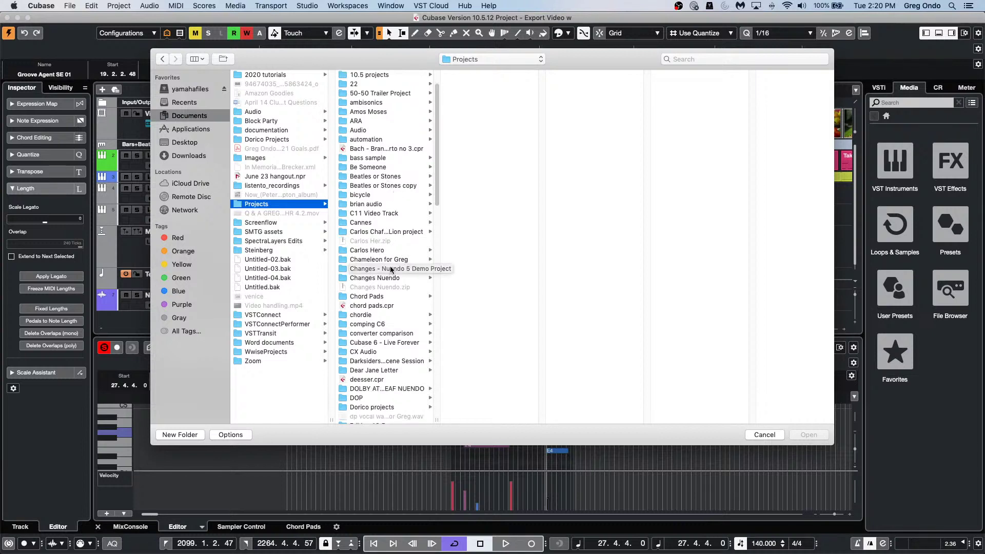
scroll(390, 272, down, 2)
scroll(391, 276, down, 1)
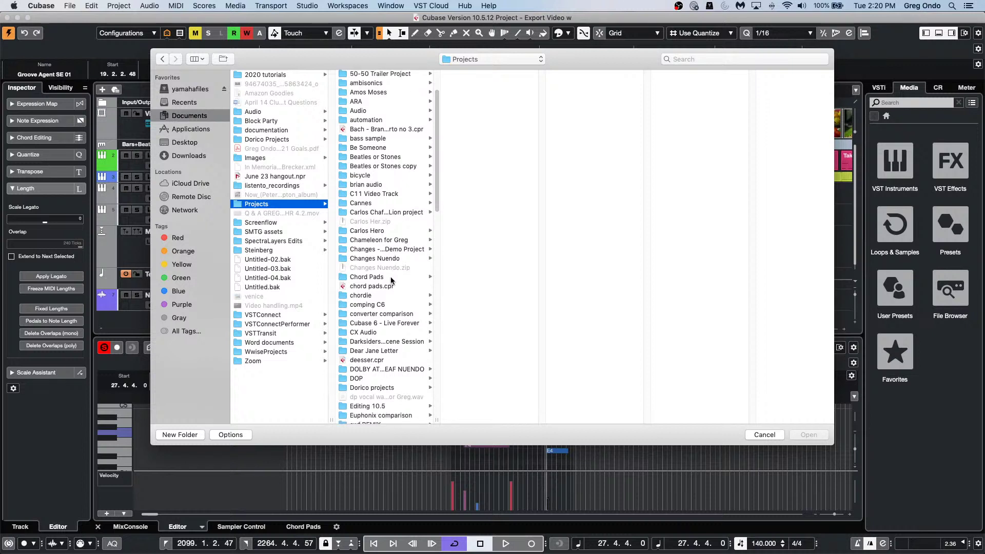
scroll(391, 279, down, 1)
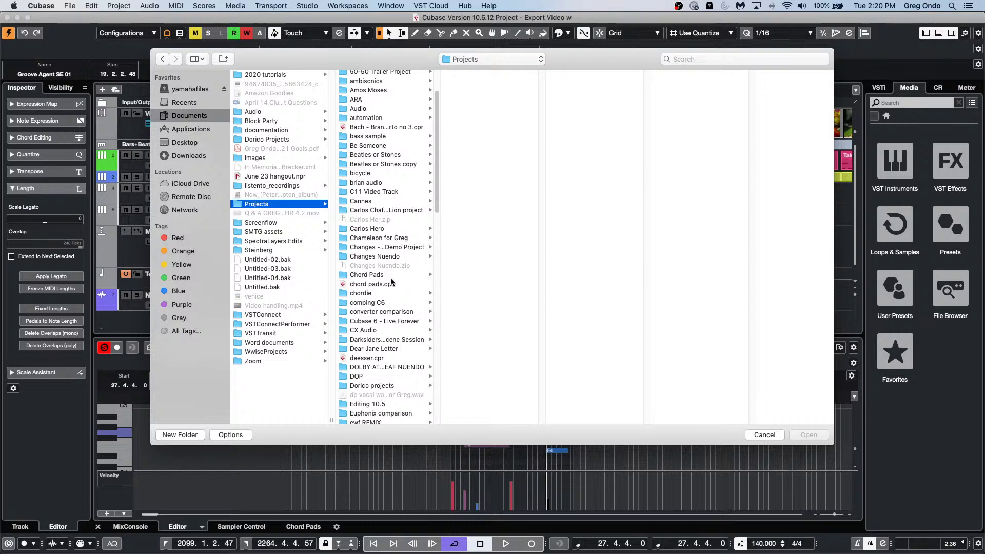
scroll(391, 281, down, 5)
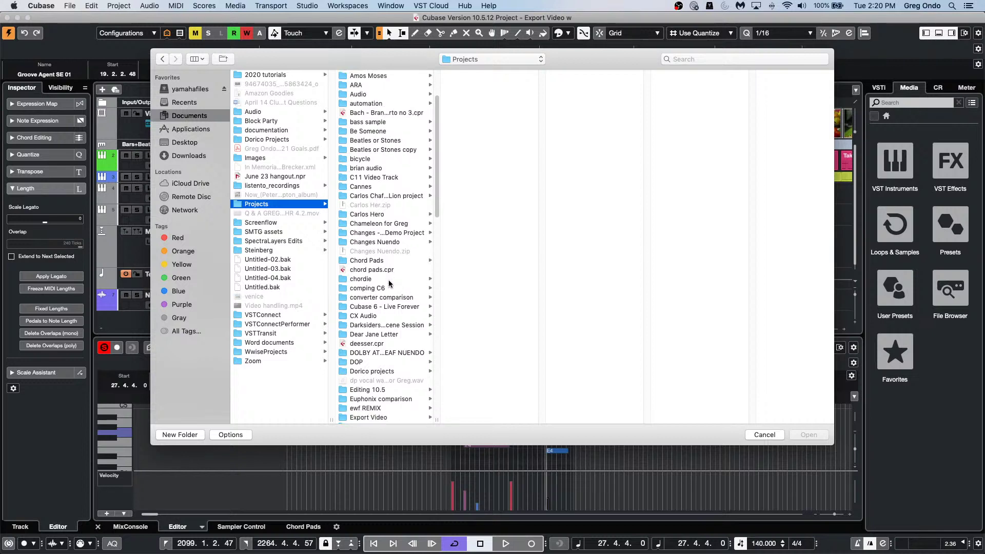
scroll(391, 281, down, 6)
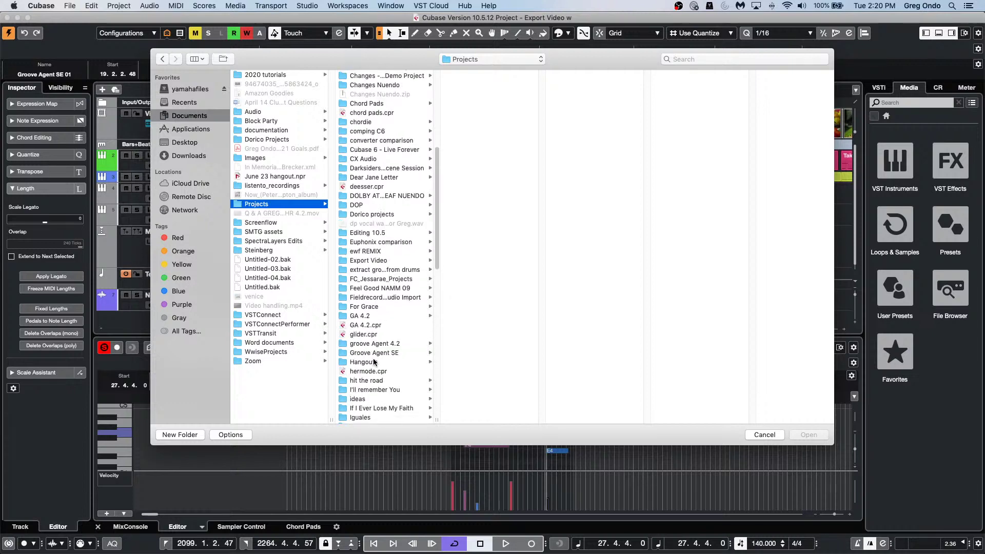
click(364, 362)
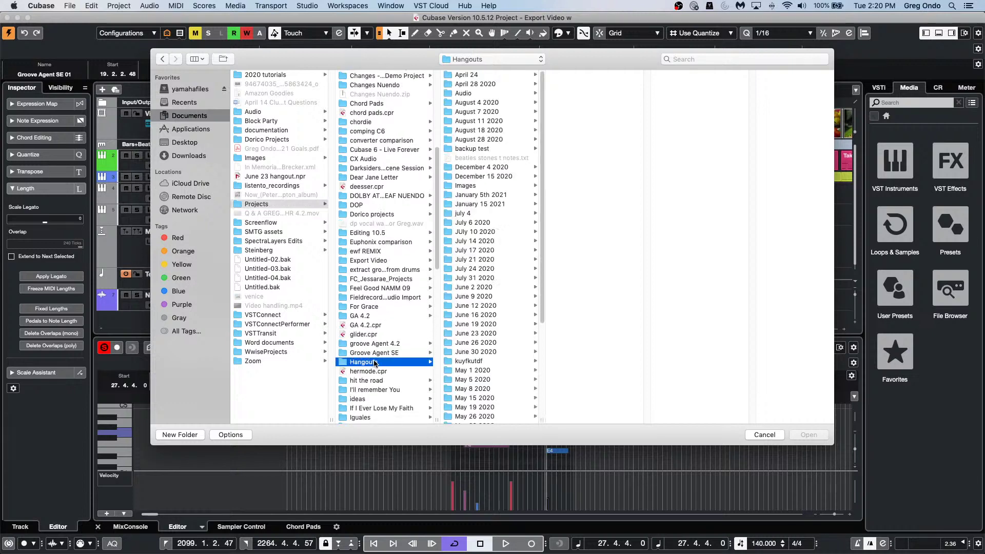
click(487, 203)
click(488, 196)
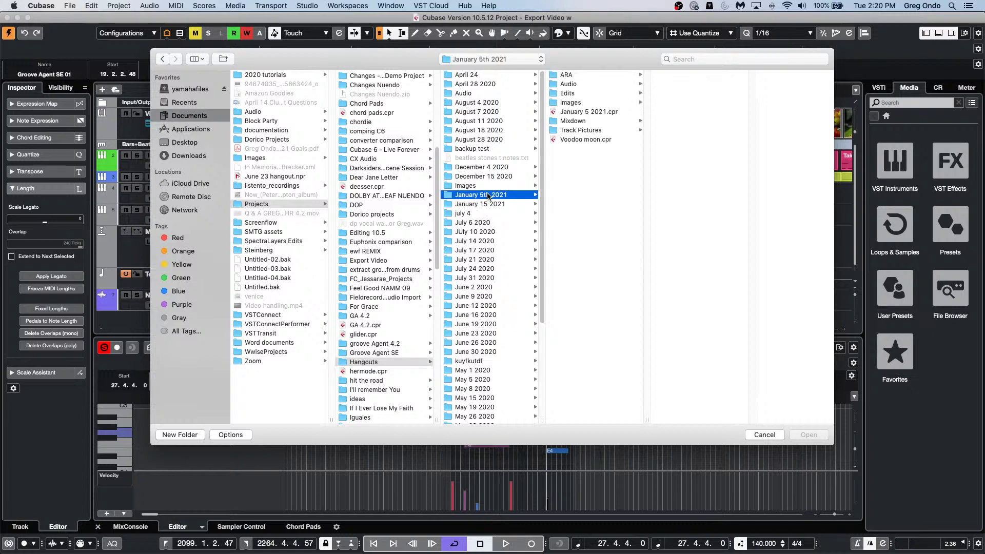
click(765, 434)
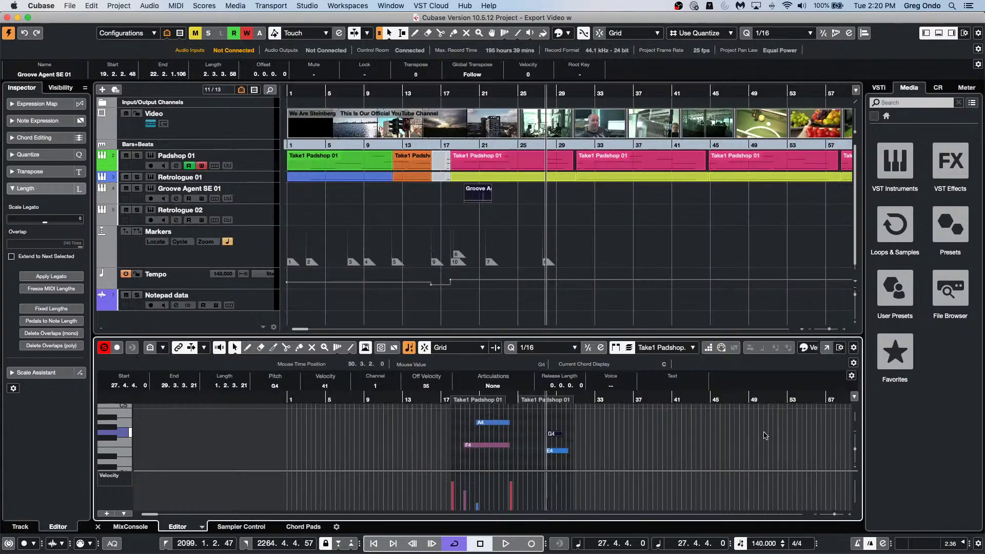
click(72, 7)
click(77, 39)
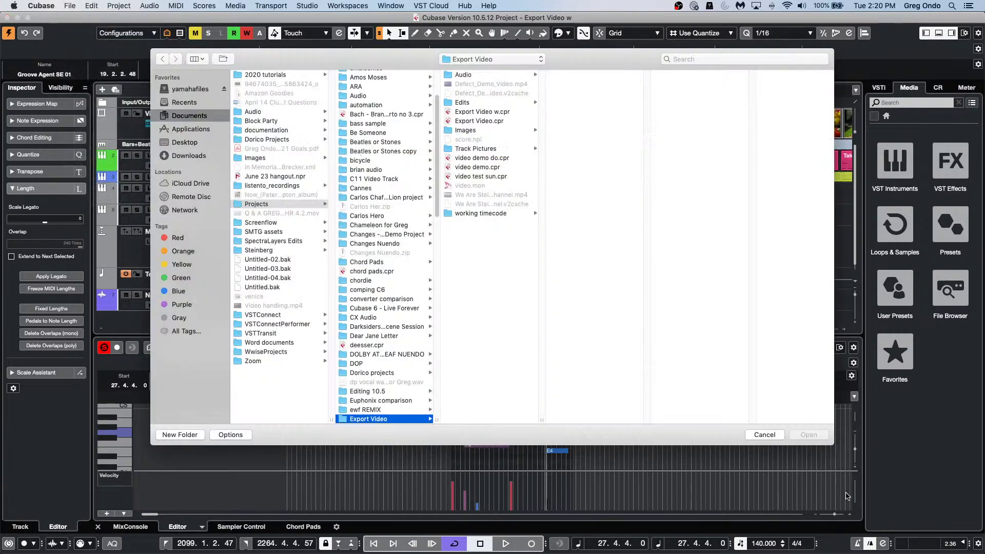
click(761, 435)
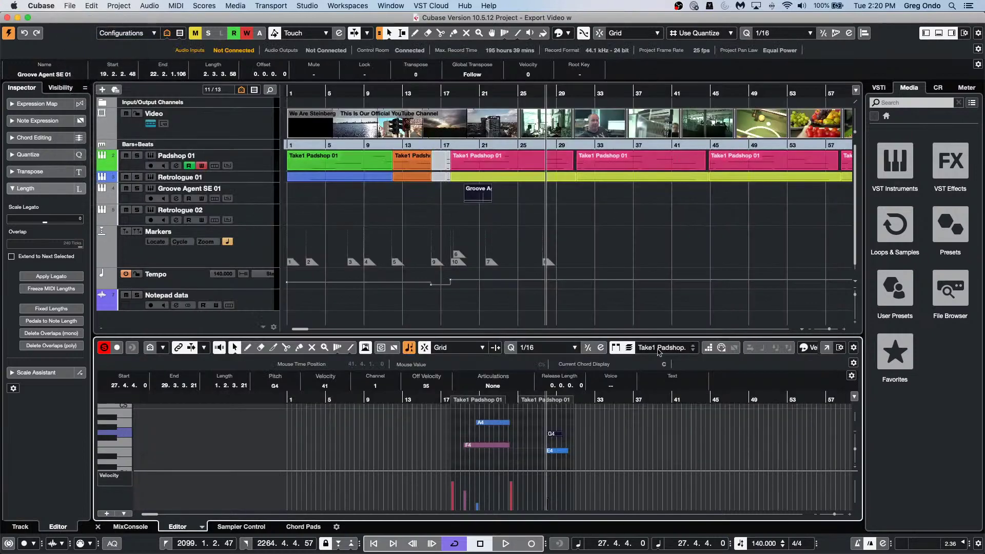
click(69, 6)
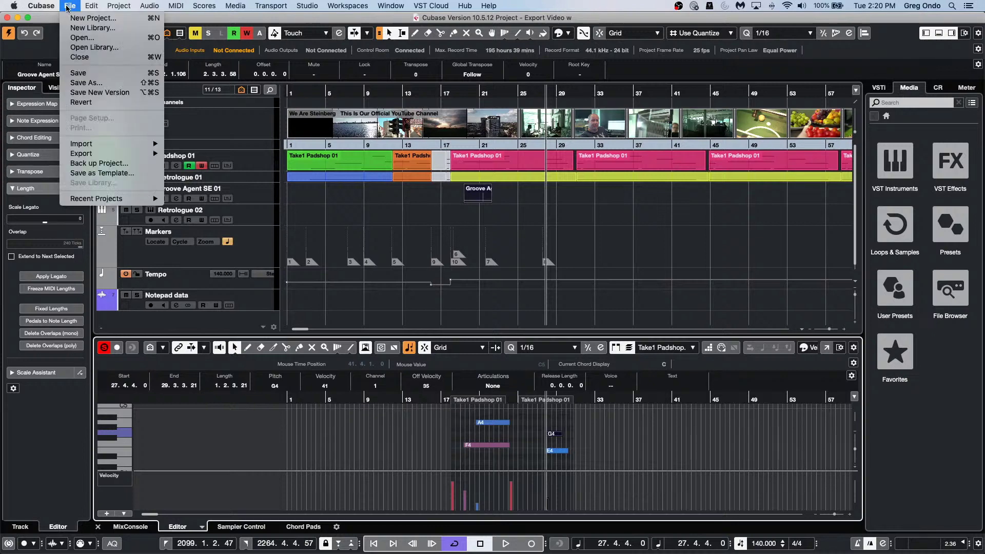
click(340, 158)
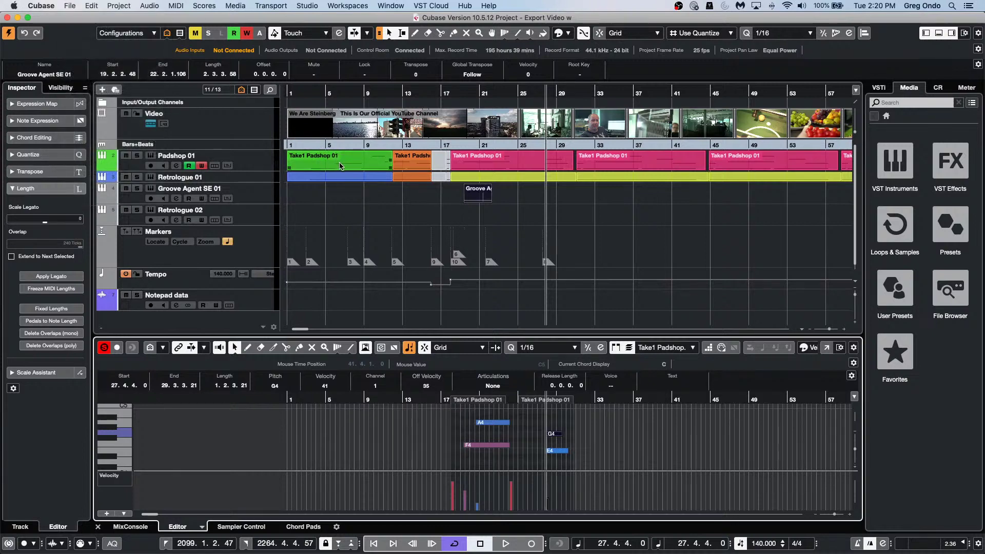
Open the first Take1 Padshop 01 part on the Padshop 01 track in the lower-zone editor
click(345, 164)
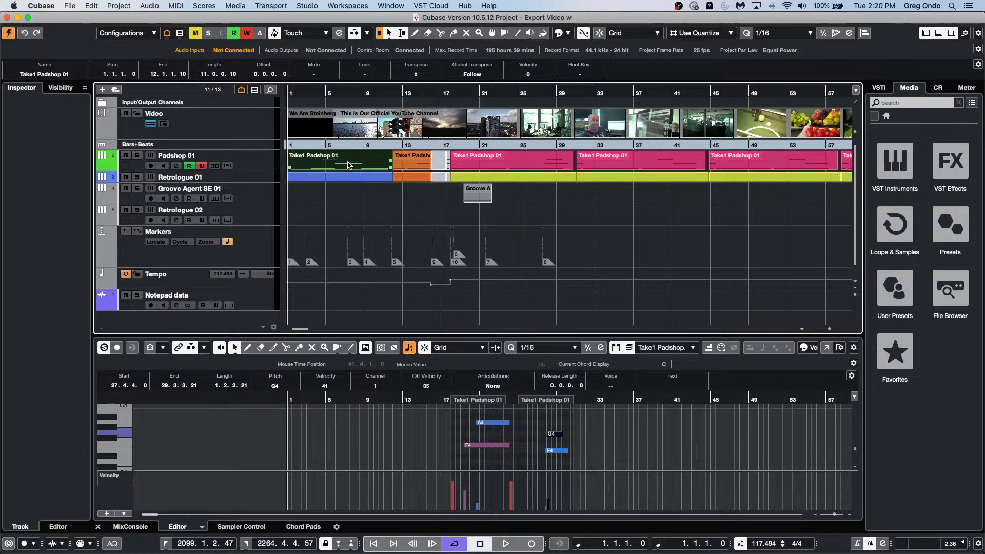
double_click(352, 165)
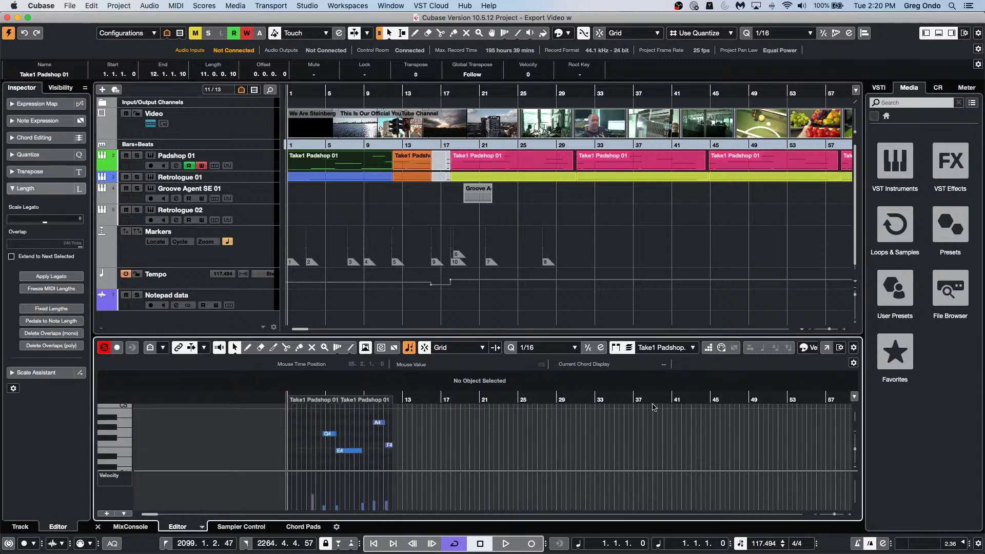
Open the recent project For Grace instrument.cpr and activate it
click(73, 7)
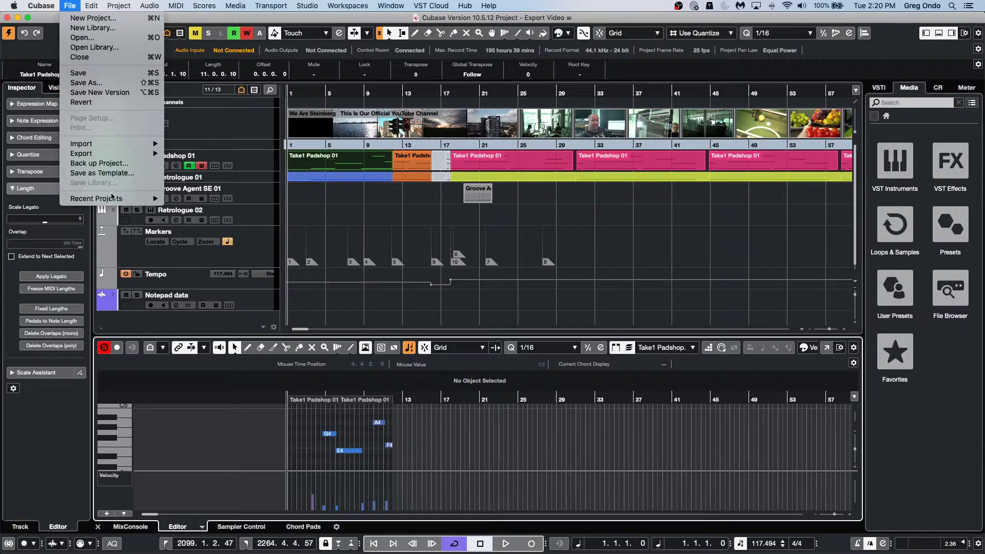
mouse_move(112, 200)
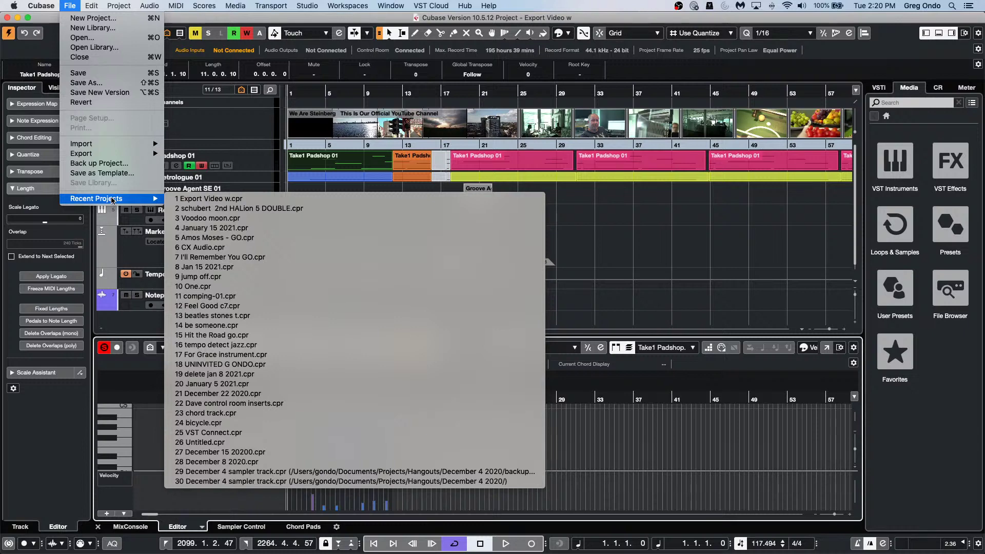
click(332, 355)
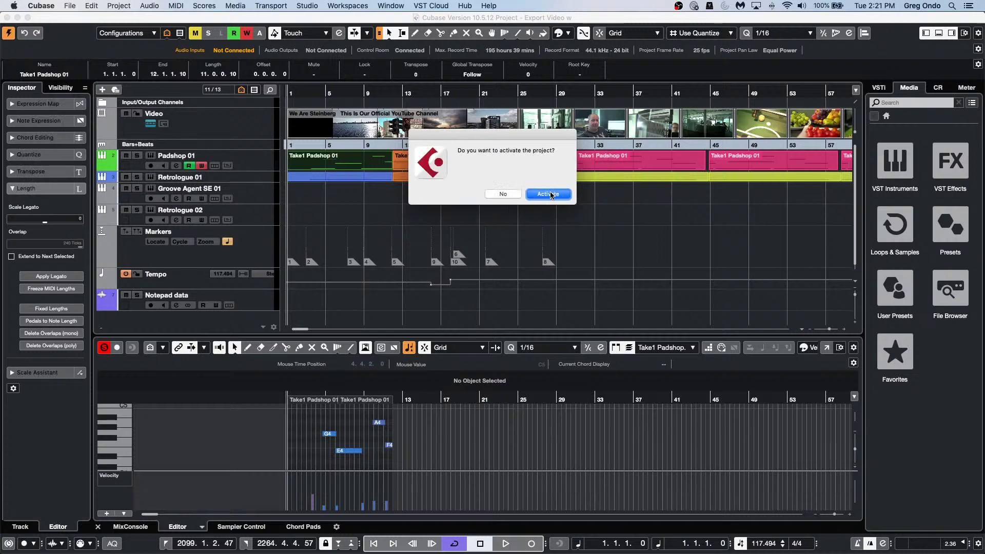
click(555, 193)
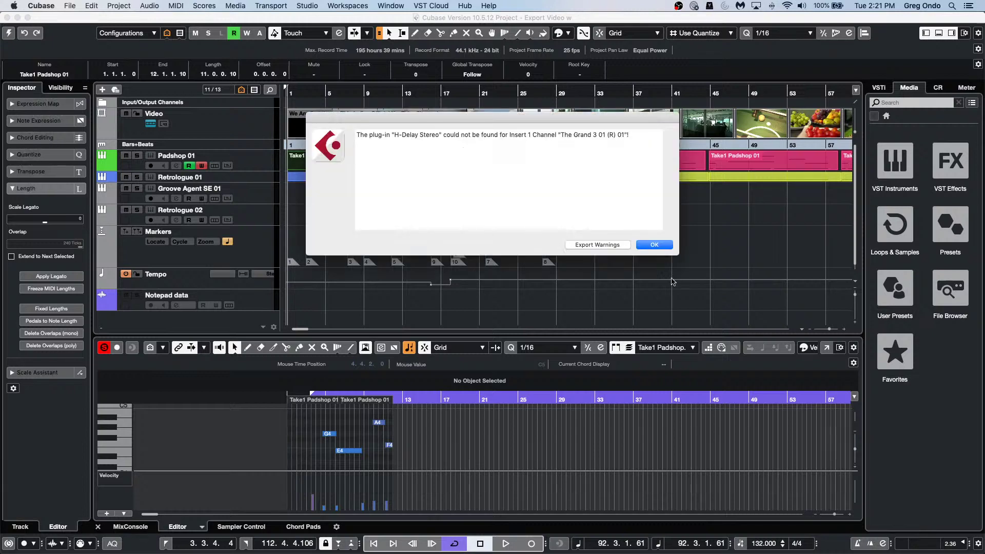
click(652, 245)
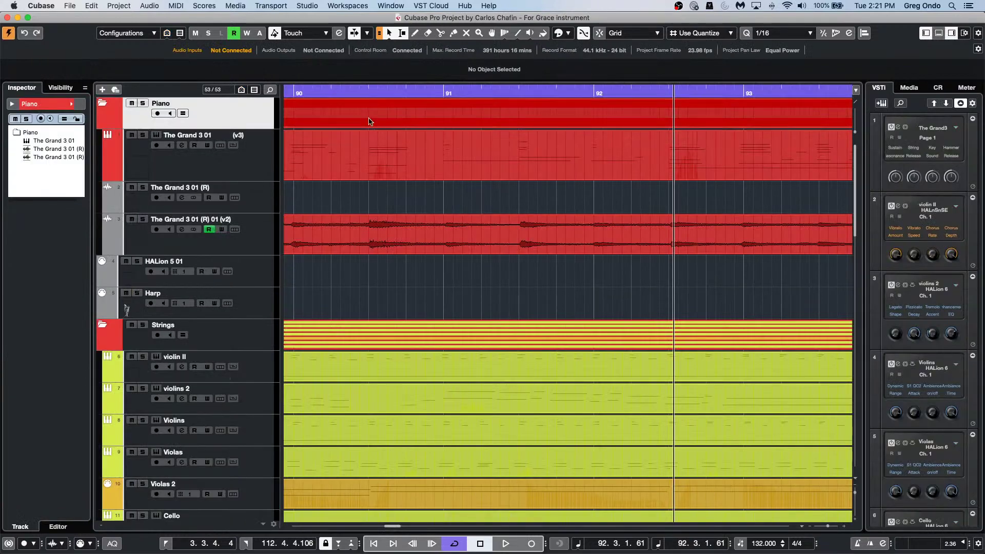
Move the project cursor to around bar 53 and start playback
drag(342, 91, 291, 128)
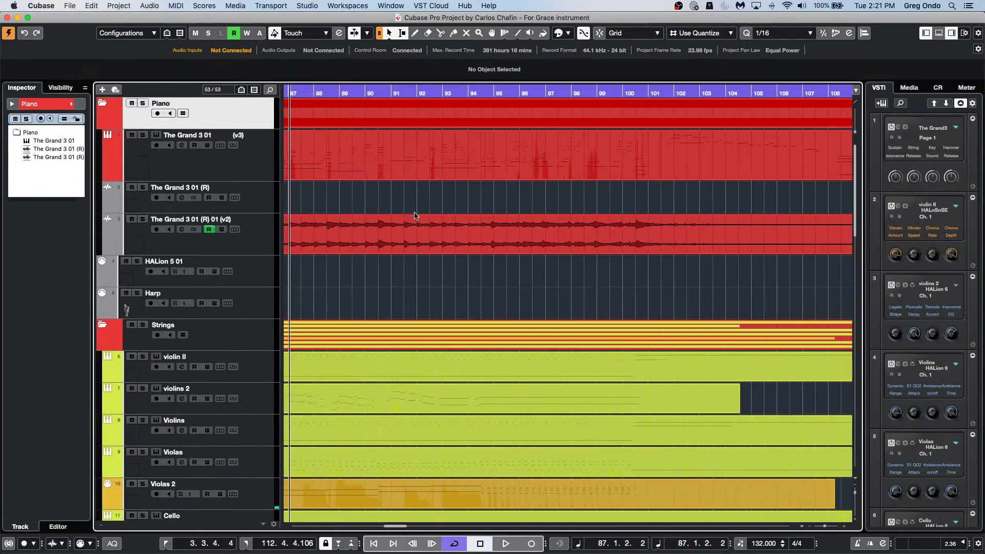
scroll(417, 216, down, 10)
scroll(449, 233, up, 10)
mouse_move(308, 93)
mouse_down()
mouse_move(323, 99)
mouse_move(304, 98)
mouse_up()
key(space)
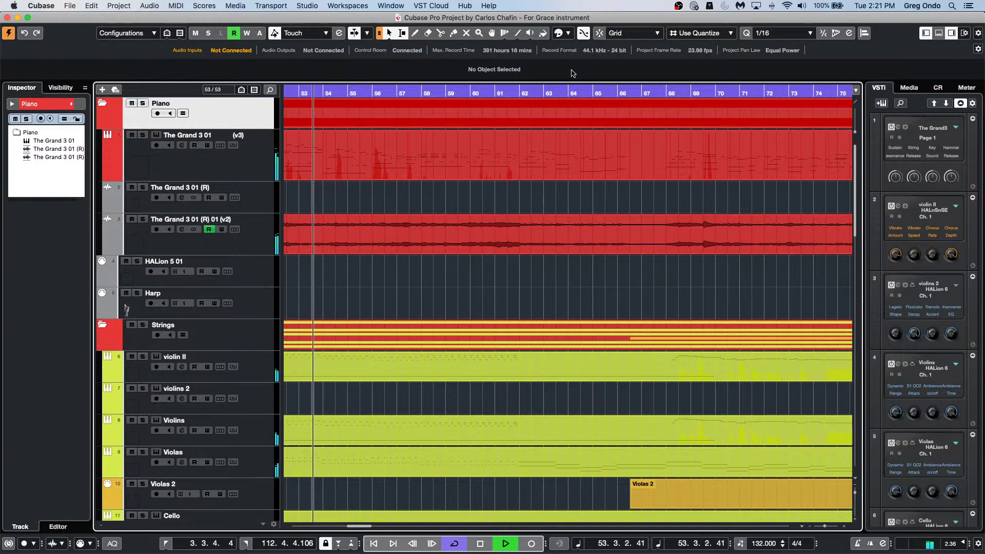
Play the arrangement from around bar 4 and stop playback after a few bars
scroll(325, 93, left, 20)
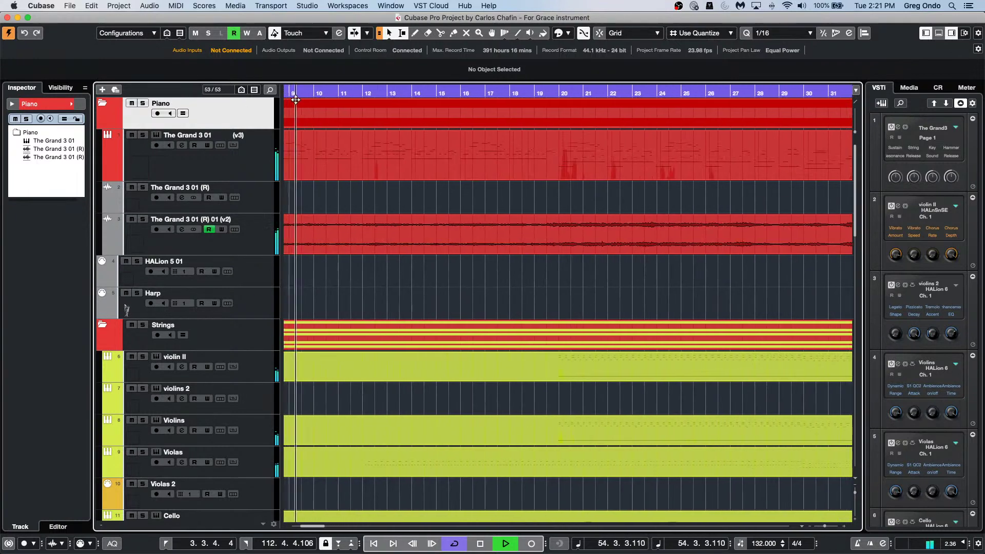
click(359, 91)
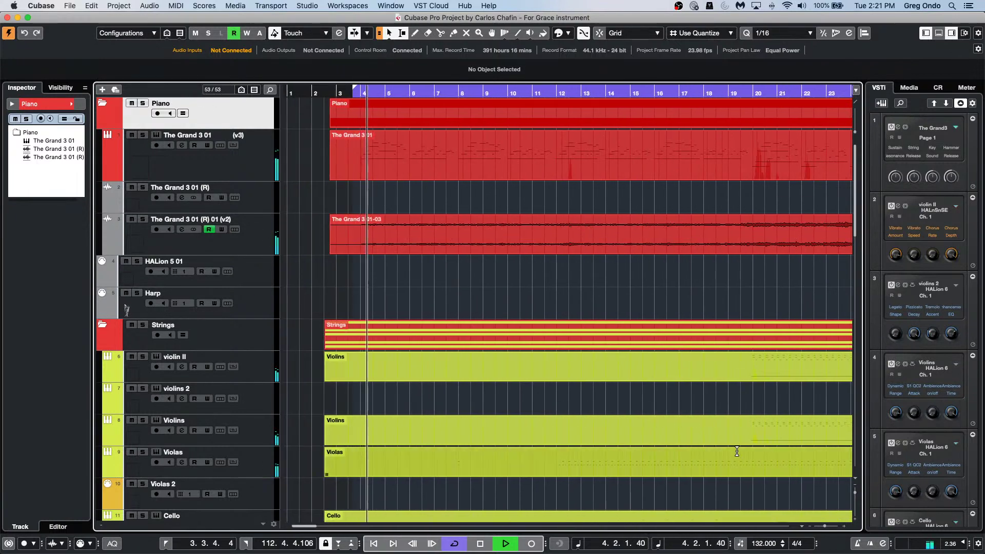
key(g)
key(g)
key(g)
key(g)
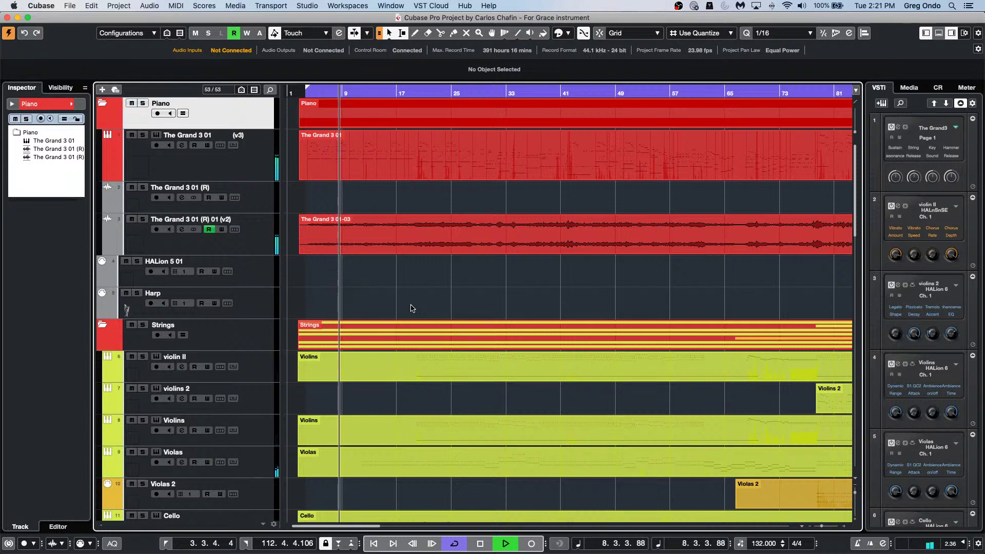
key(space)
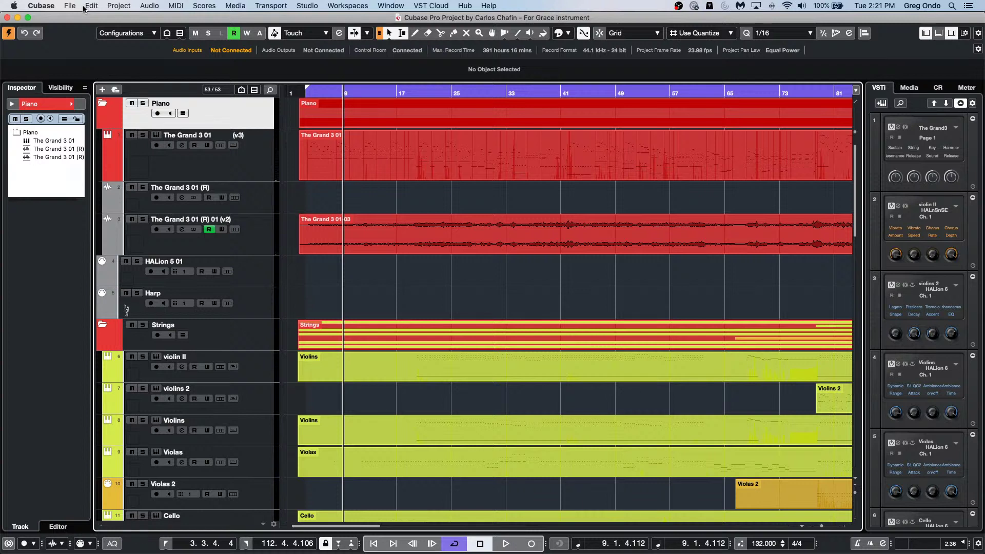
Open the audio mixdown export settings for the For Grace instrument project
click(80, 6)
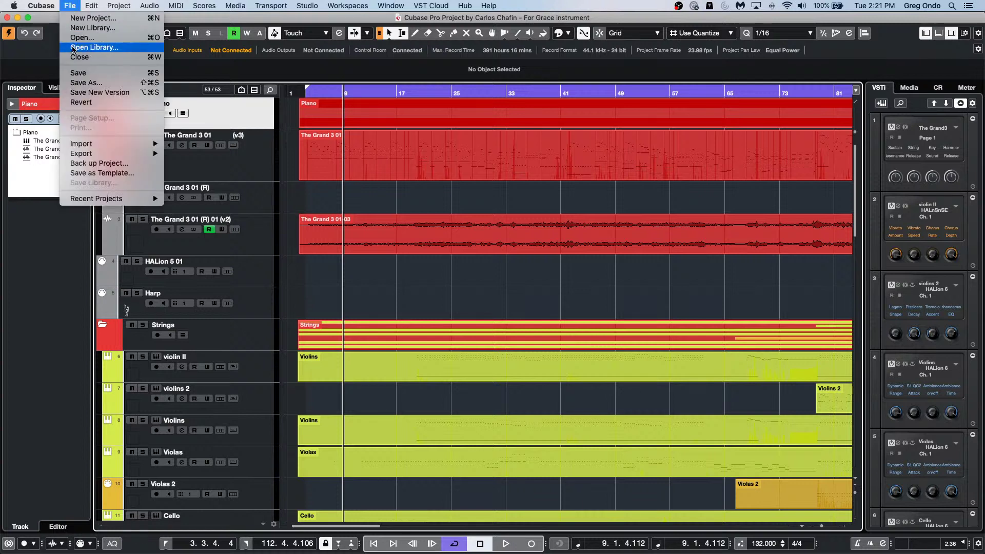
mouse_move(95, 154)
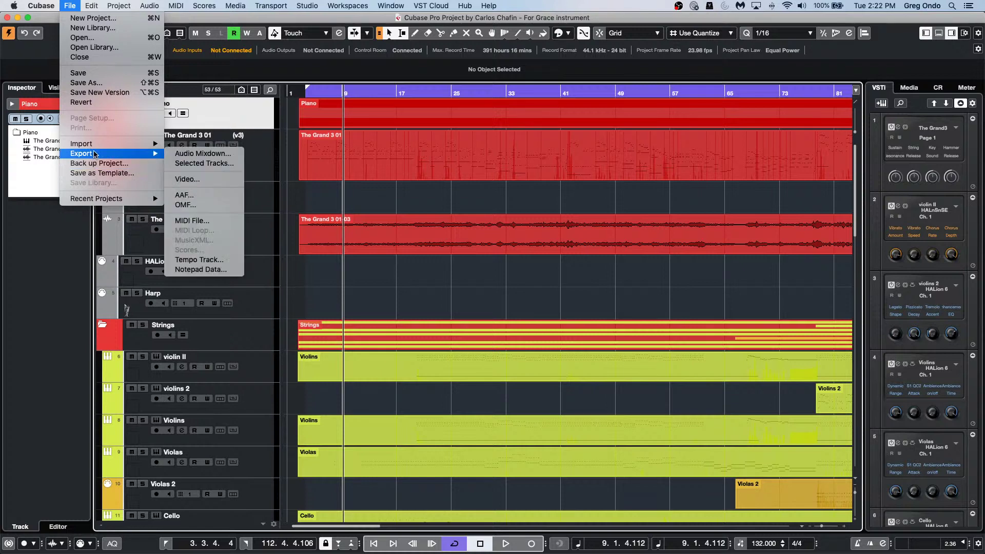
click(222, 153)
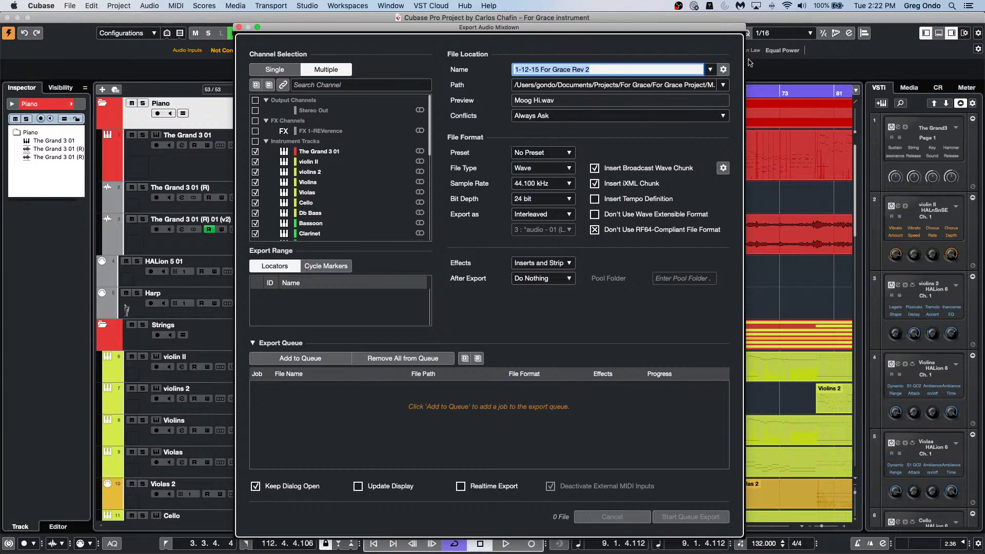
Examine the channel batch naming scheme and the available destination path options for the mixdown
click(723, 70)
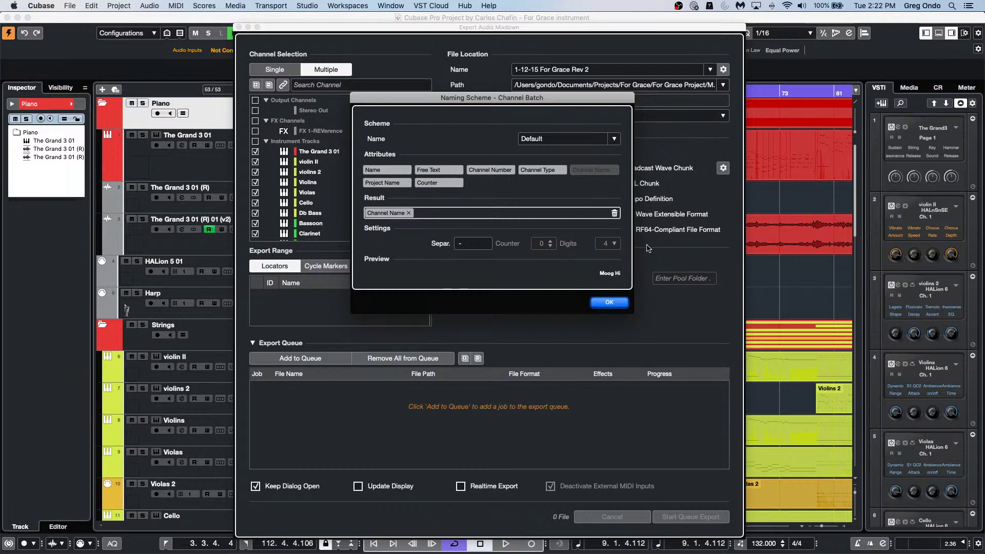
click(611, 302)
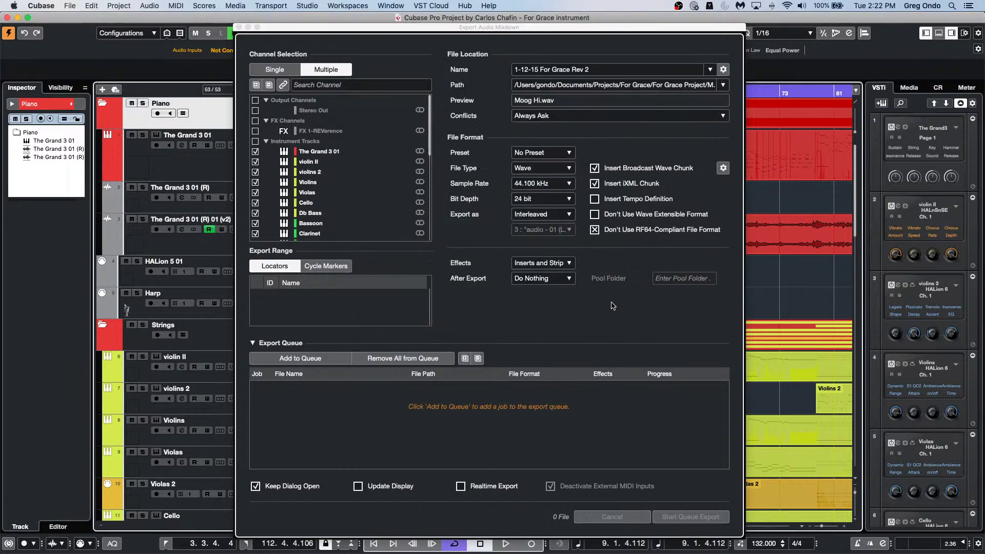
click(723, 85)
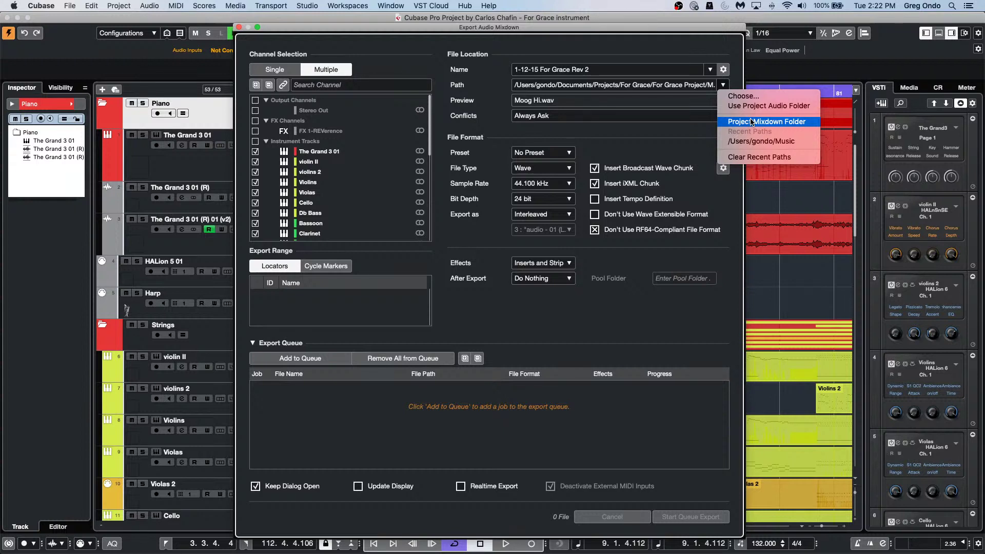
click(386, 163)
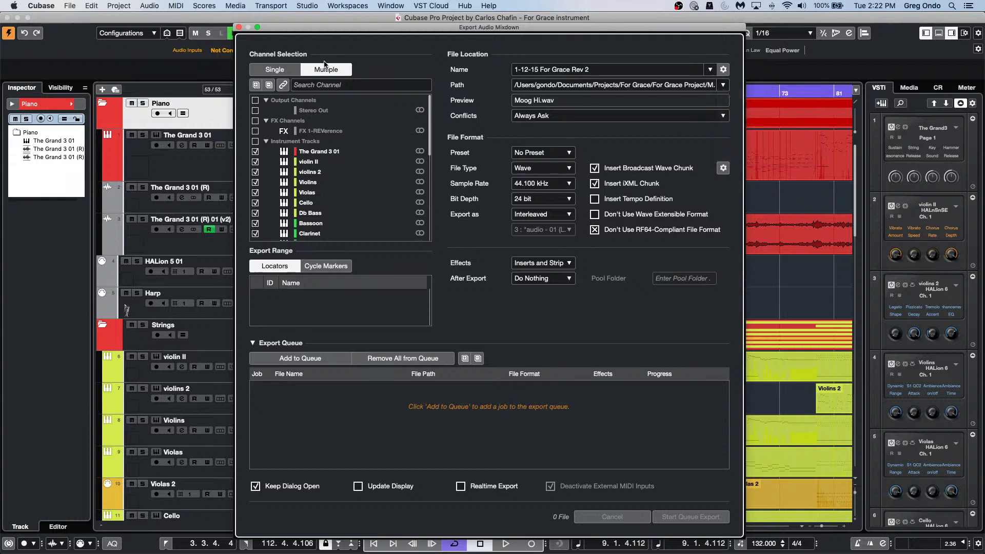
Queue a single-channel Stereo Out mixdown in MPEG 1 Layer 3 format
click(290, 71)
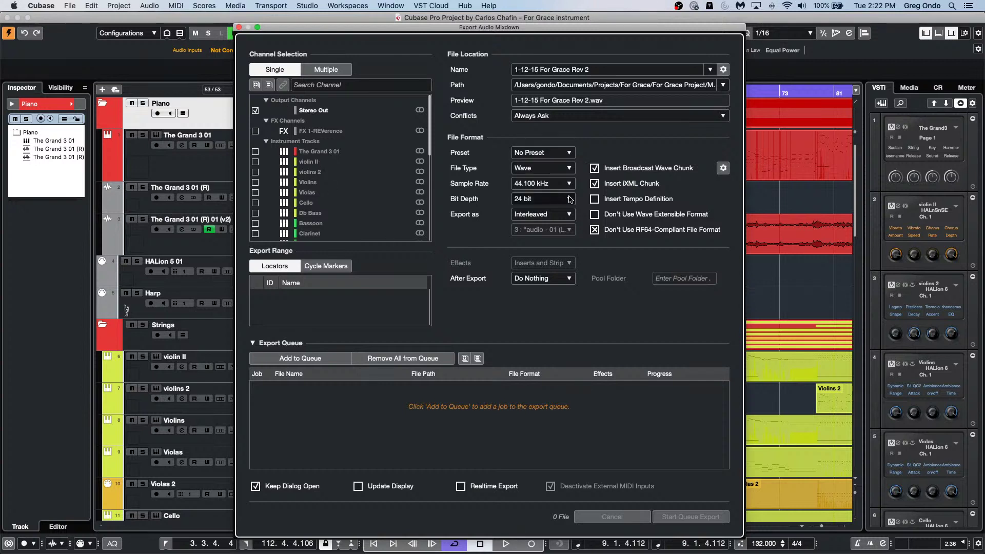
click(561, 169)
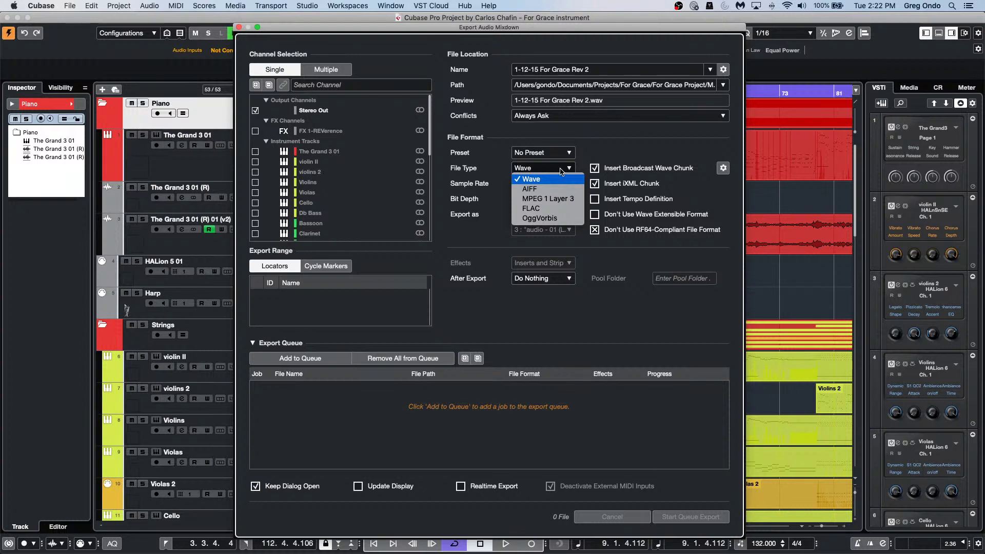
click(561, 198)
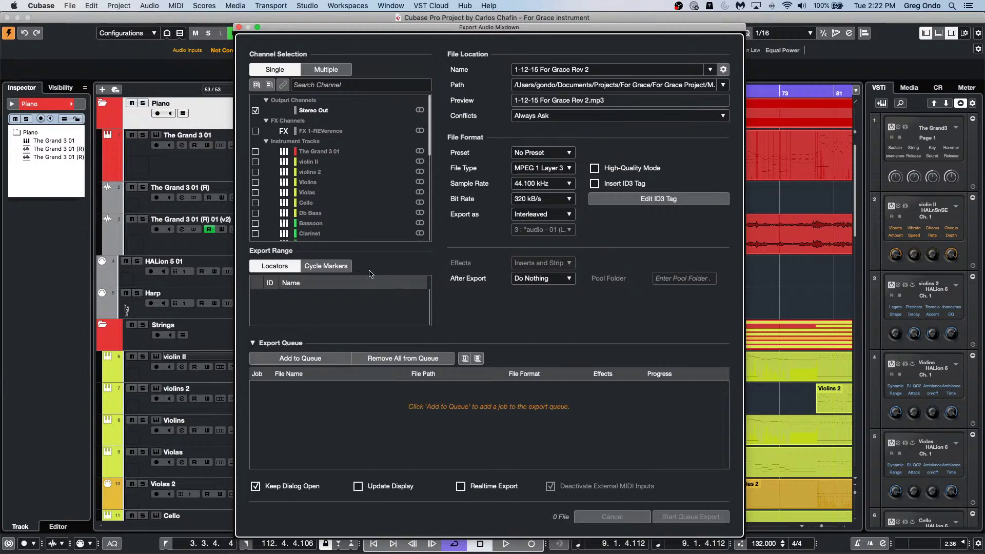
click(311, 361)
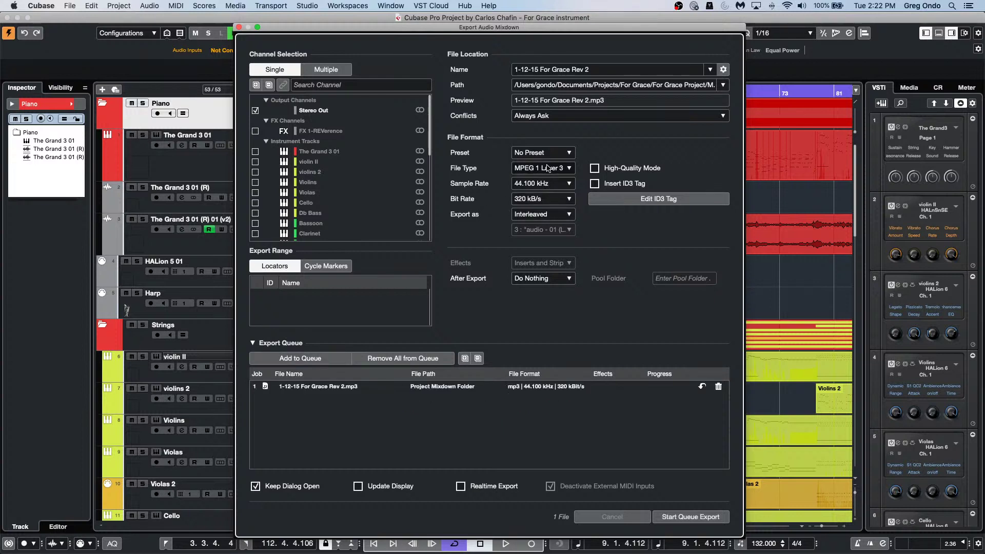
Queue a second Stereo Out mixdown as a Wave file at 48.000 kHz and 24 bit
click(567, 168)
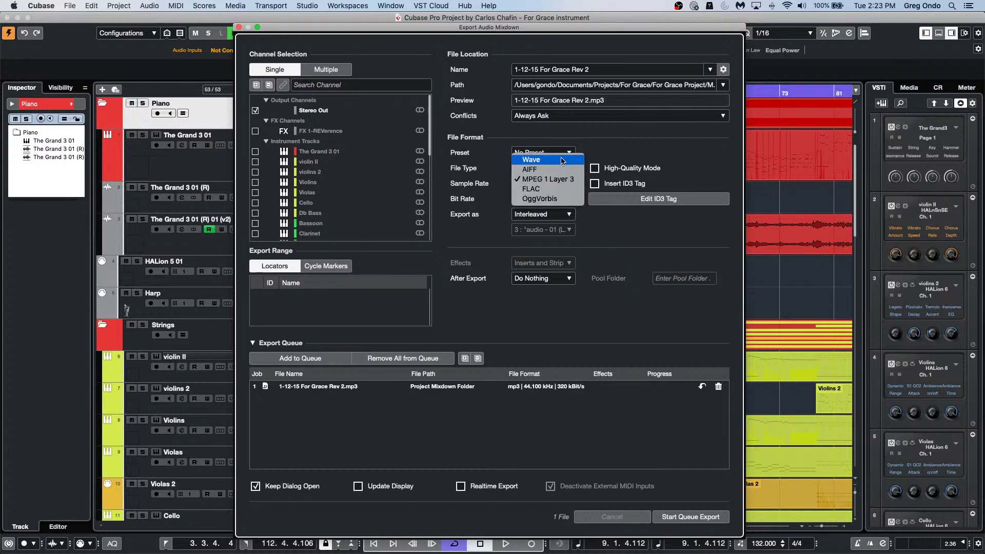
click(563, 161)
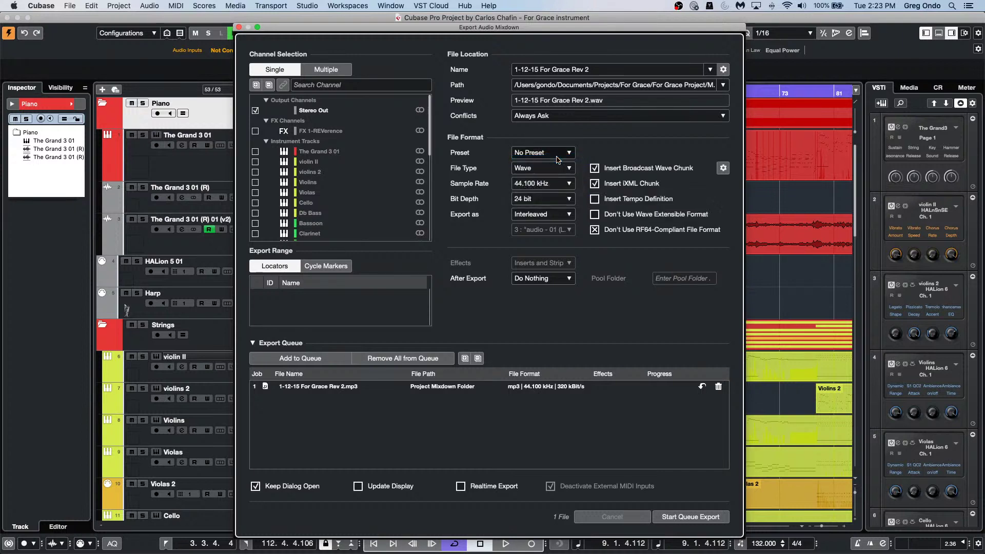
click(556, 185)
click(554, 204)
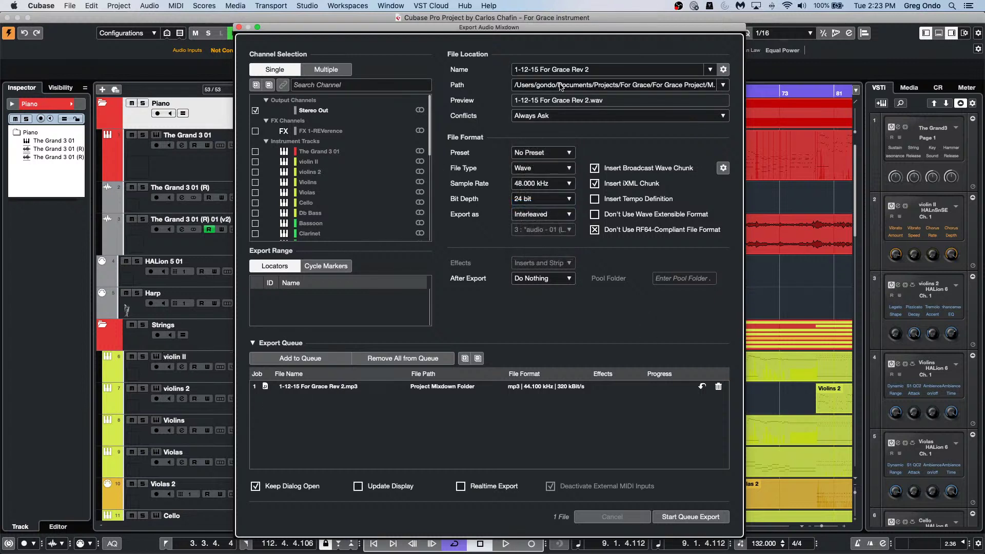
click(290, 361)
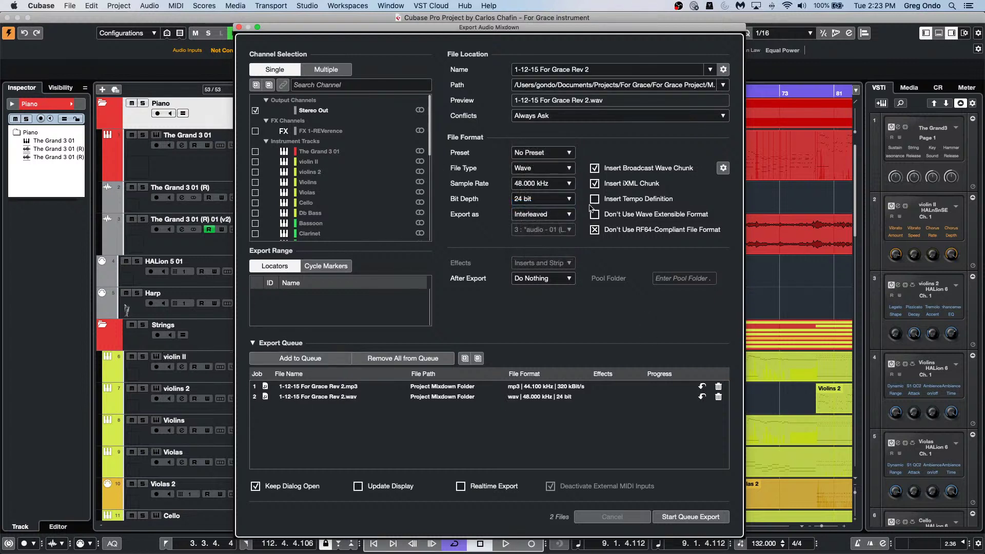
Queue a third Stereo Out mixdown as a Wave file at 44.100 kHz and 16 bit
click(559, 186)
click(555, 177)
click(554, 199)
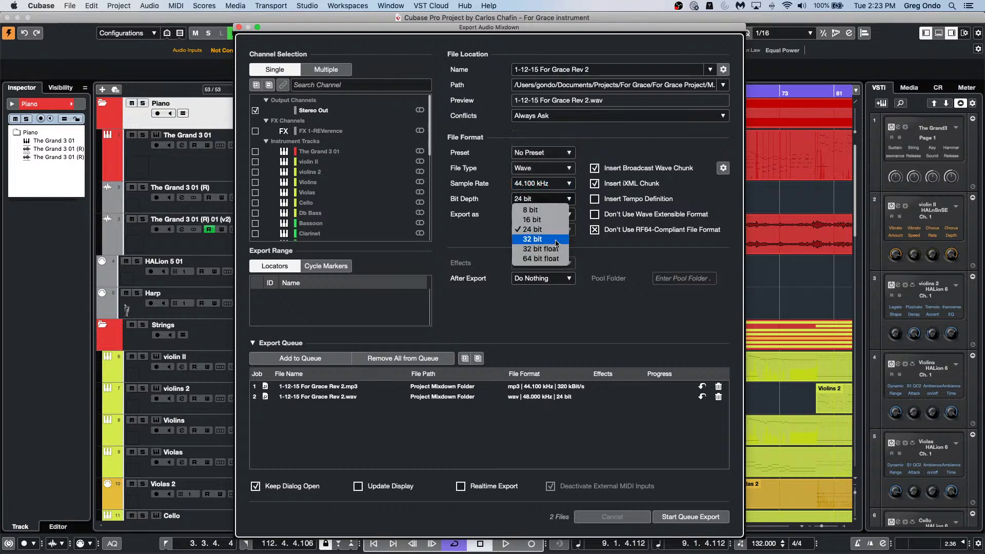
click(536, 220)
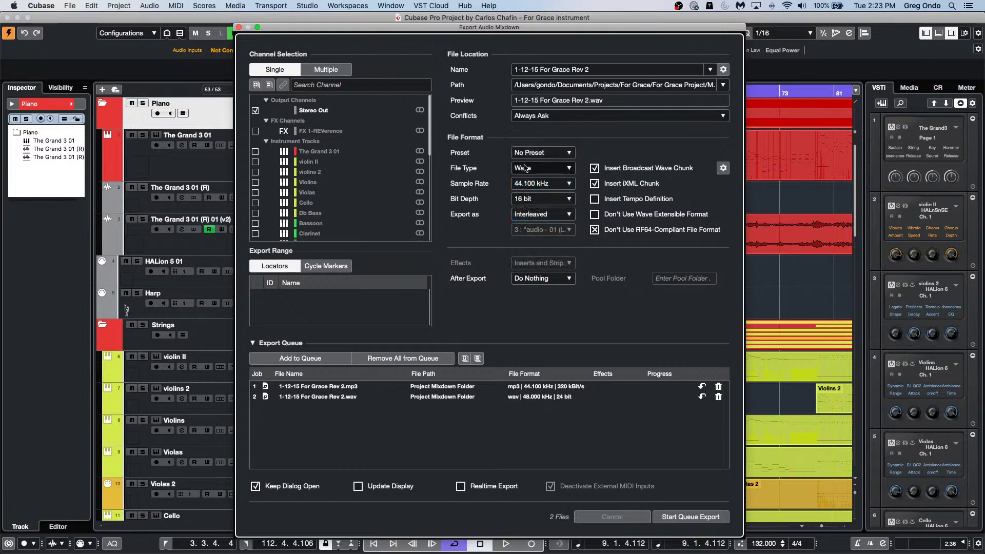
click(327, 359)
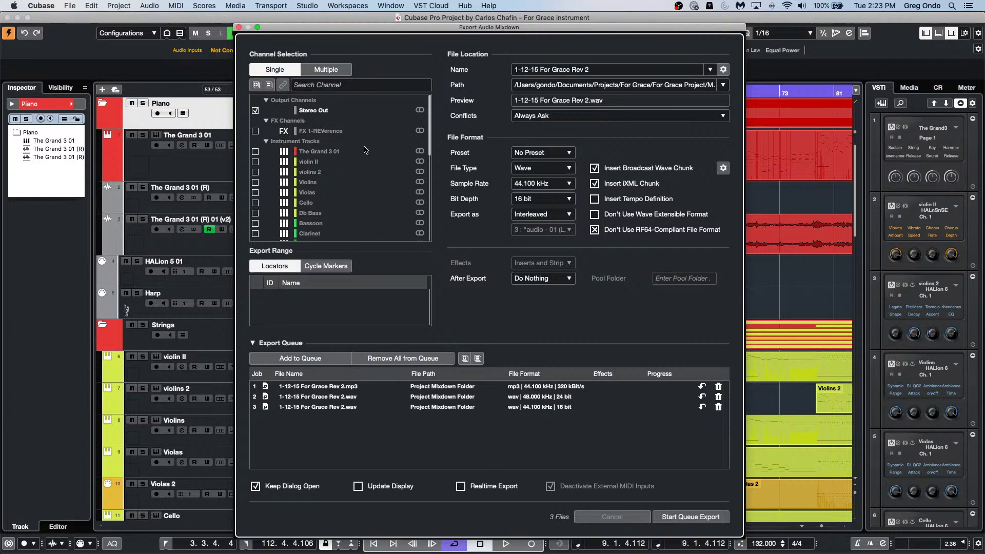
Switch to multiple-channel export and include Stereo Out, the FX channels, all instrument tracks and the VST instrument channels
scroll(384, 173, down, 1)
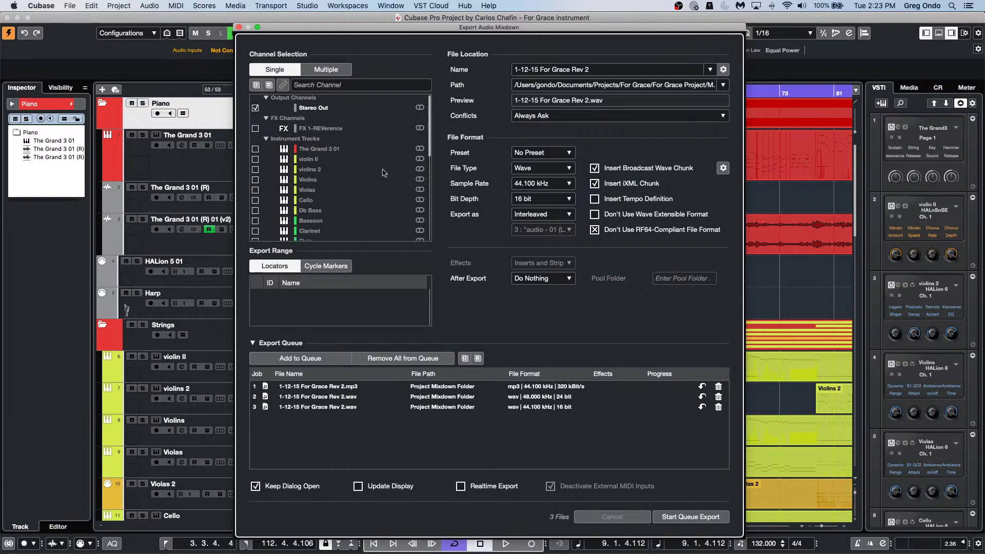
click(331, 70)
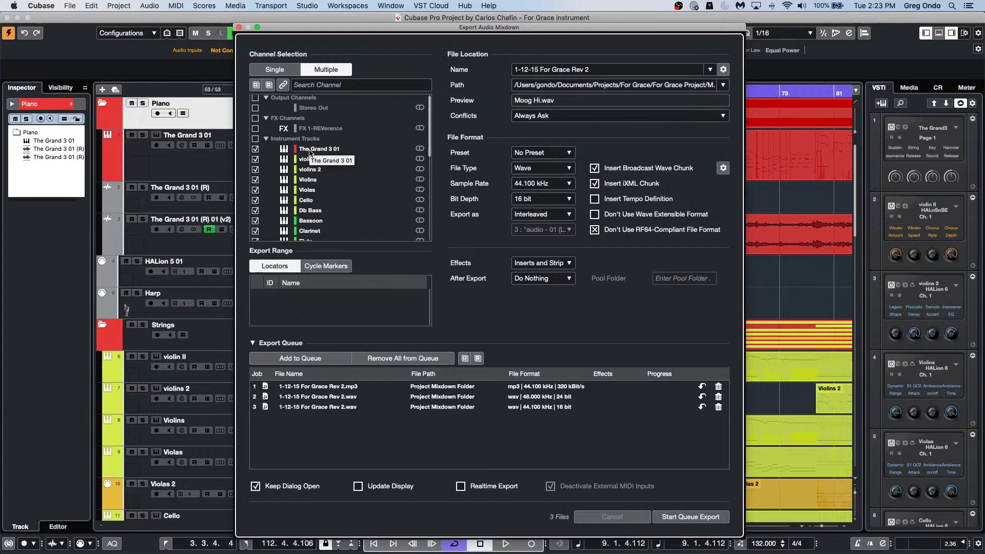
click(255, 108)
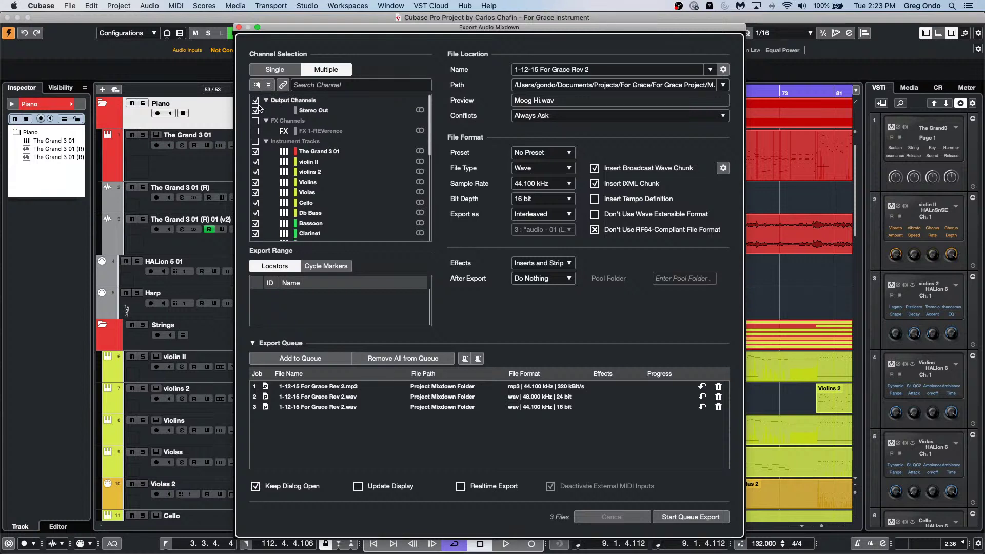
click(255, 121)
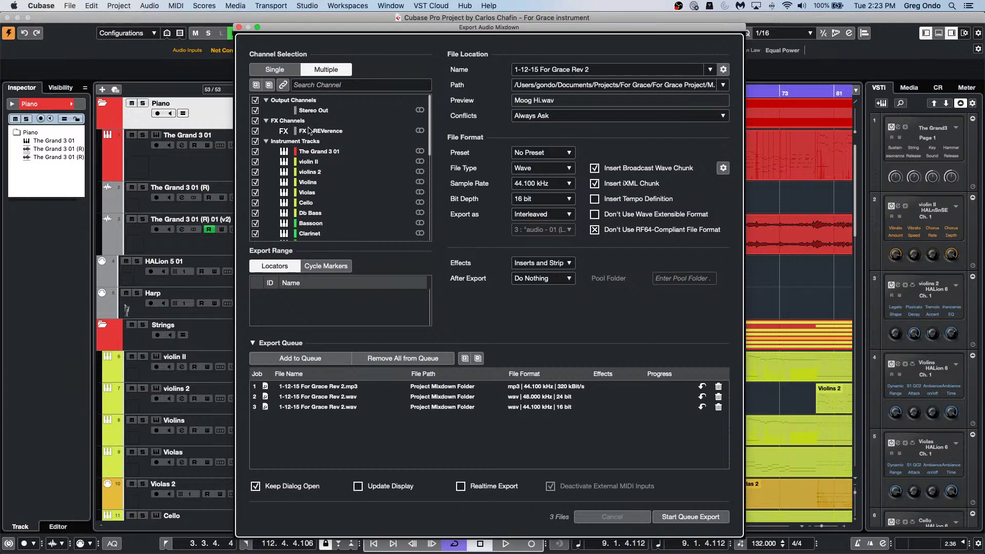
scroll(358, 166, down, 10)
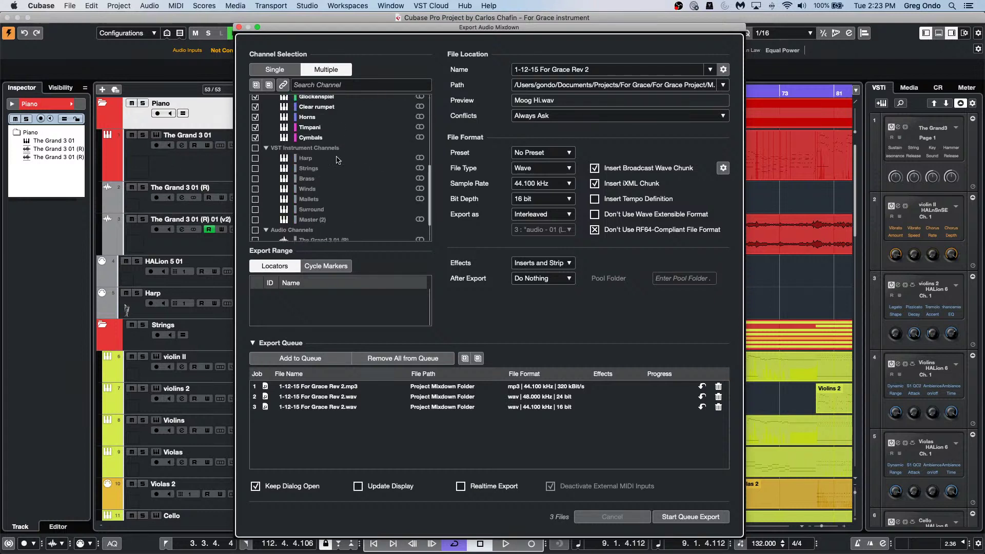
click(255, 148)
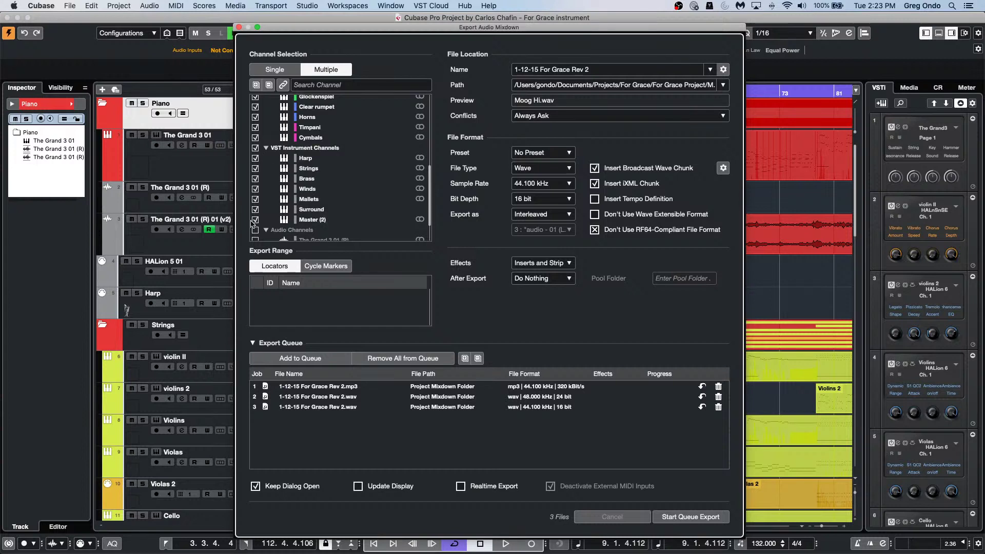
scroll(407, 162, up, 3)
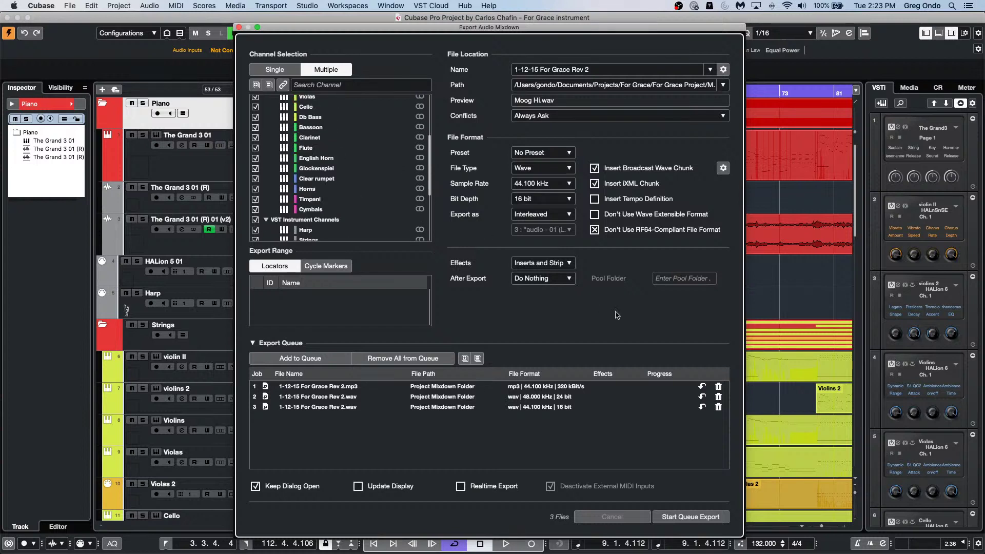
Set the export effects to Disabled (DRY) and add the channel batch to the export queue
click(554, 263)
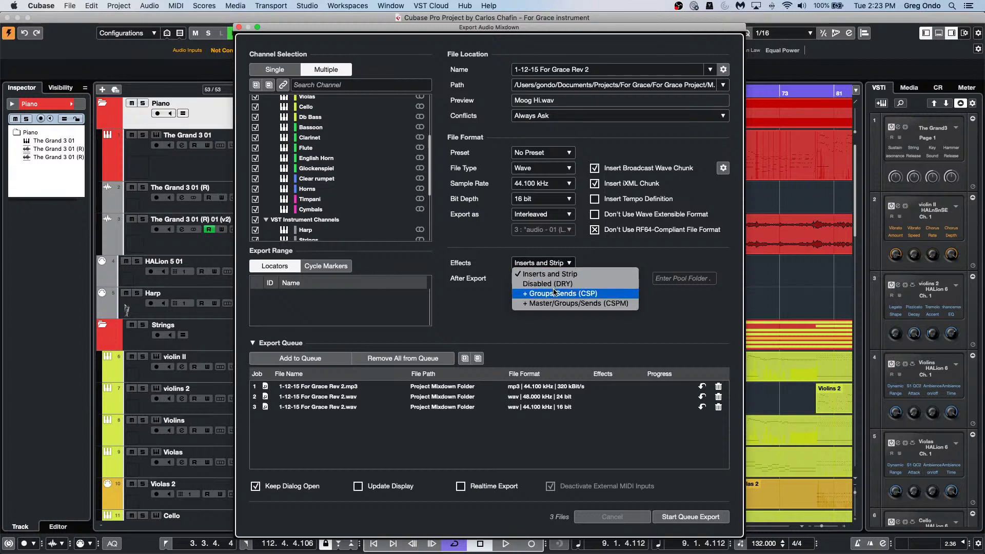
click(558, 287)
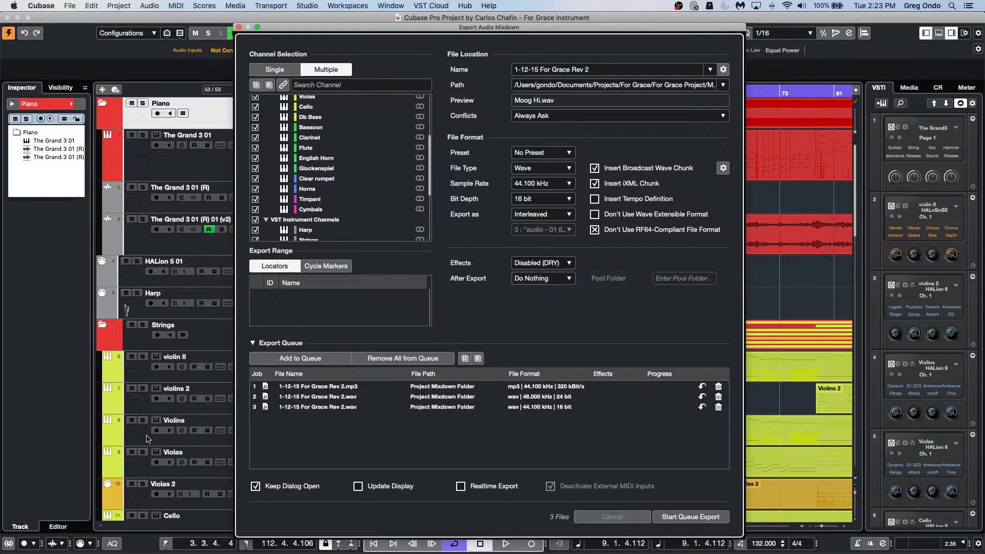
click(300, 361)
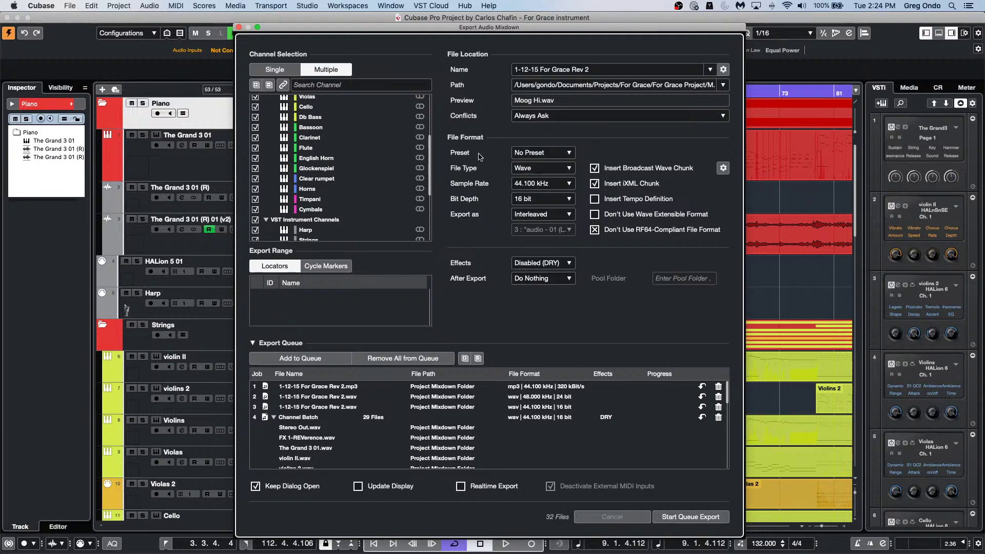
Set the export effects to Inserts and Strip and queue the same channels as another batch
click(561, 263)
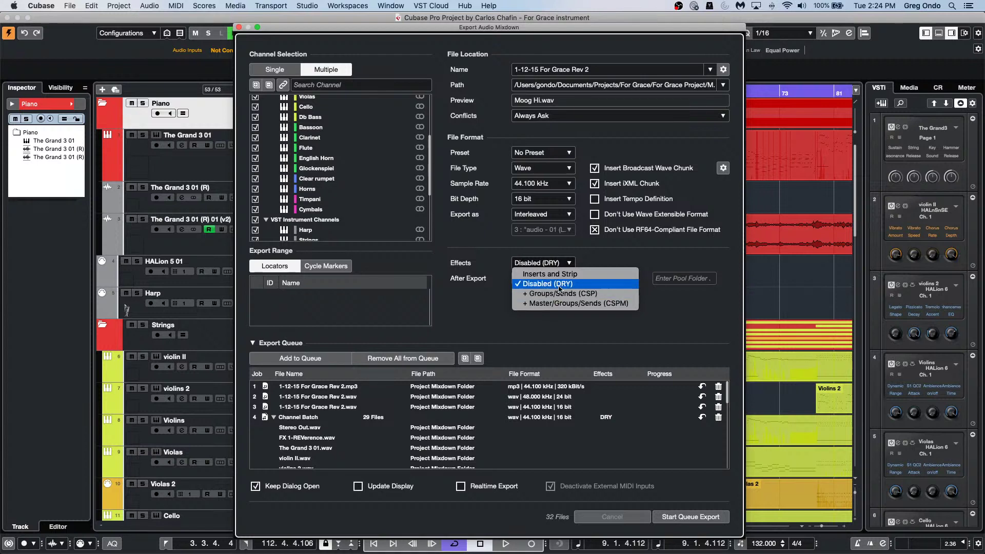
click(564, 274)
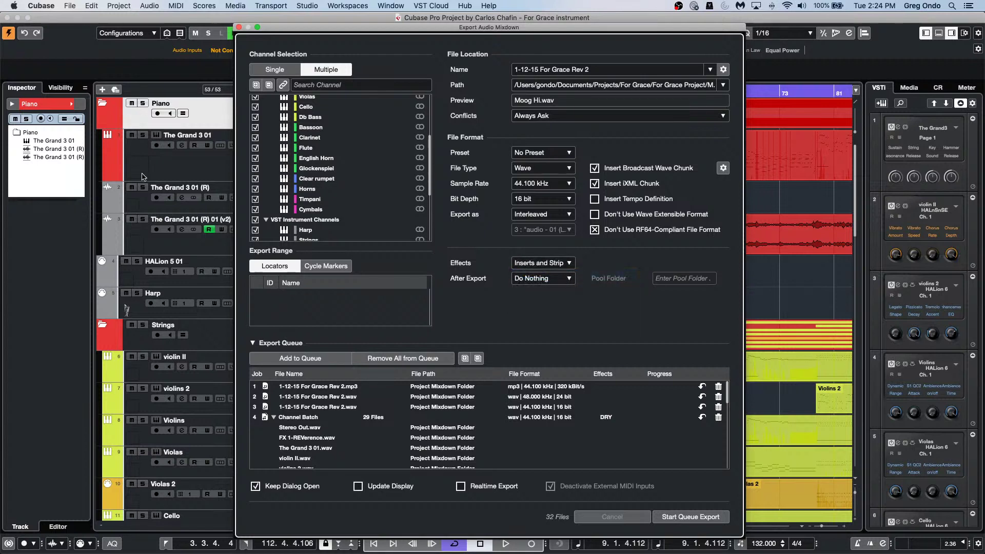
click(292, 359)
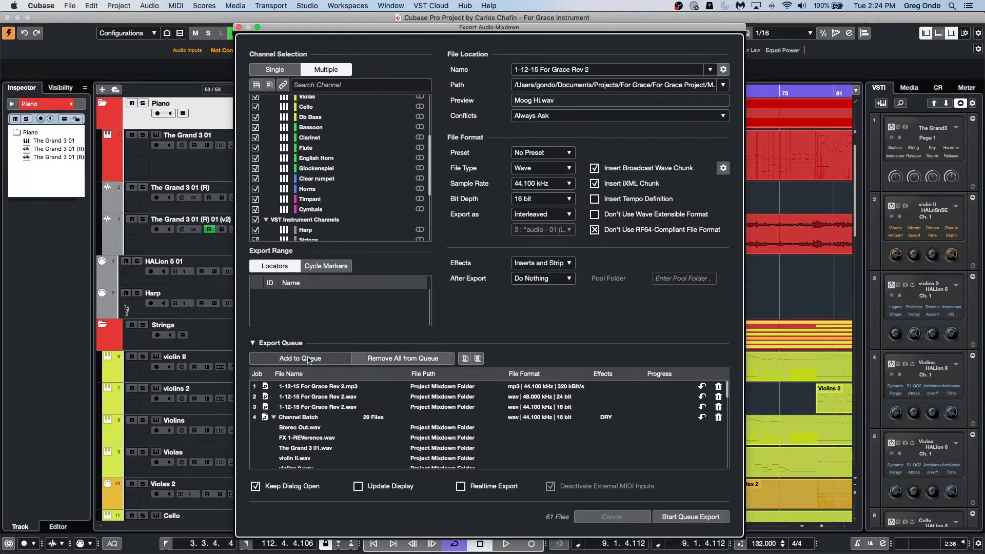
Queue another channel batch with + Master/Groups/Sends (CSPM) effects, and collapse the expanded channel batches in the queue
click(566, 263)
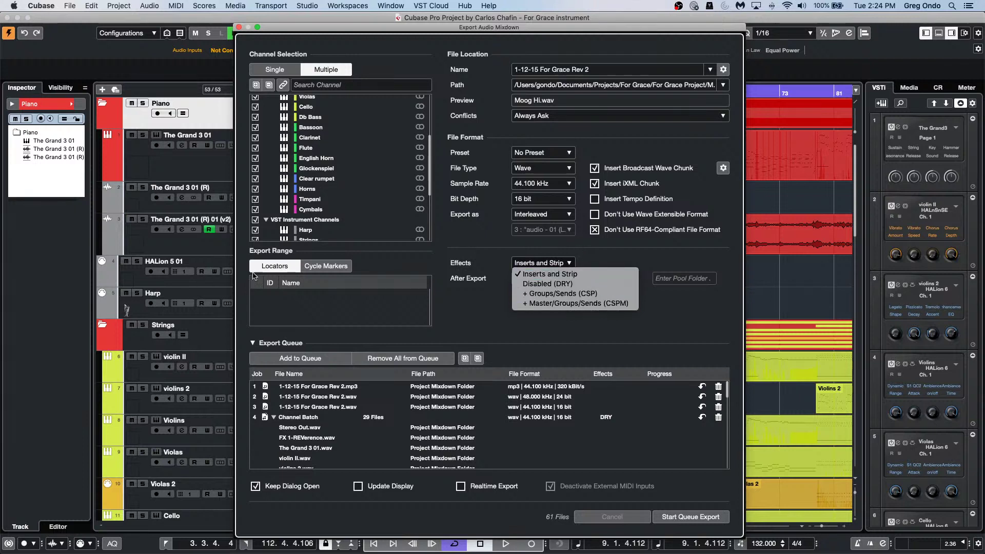
click(598, 303)
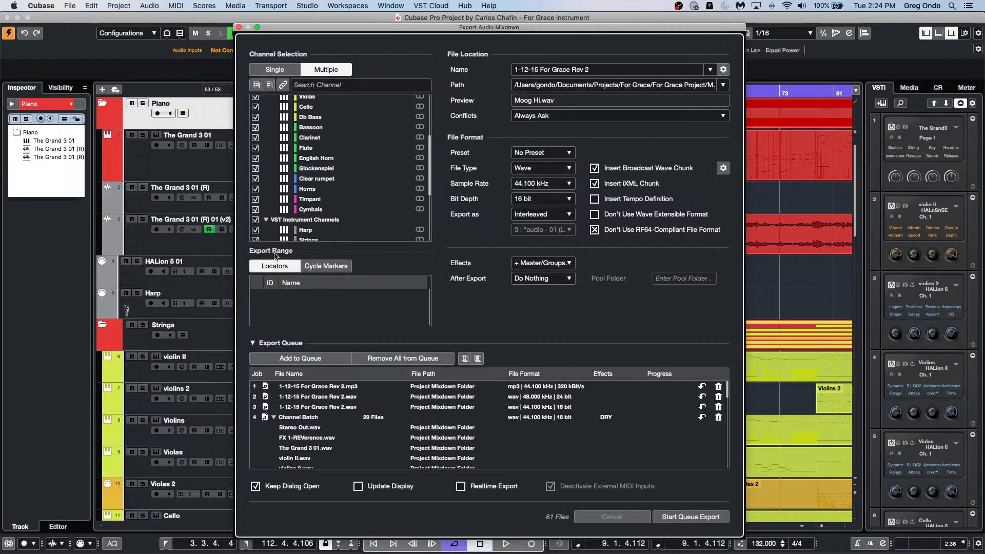
click(290, 359)
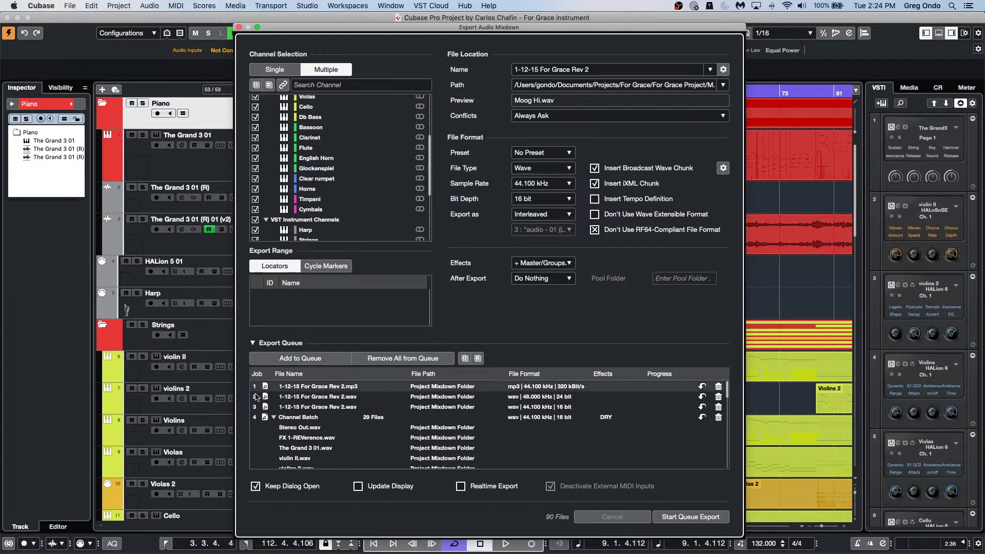
click(273, 417)
click(273, 428)
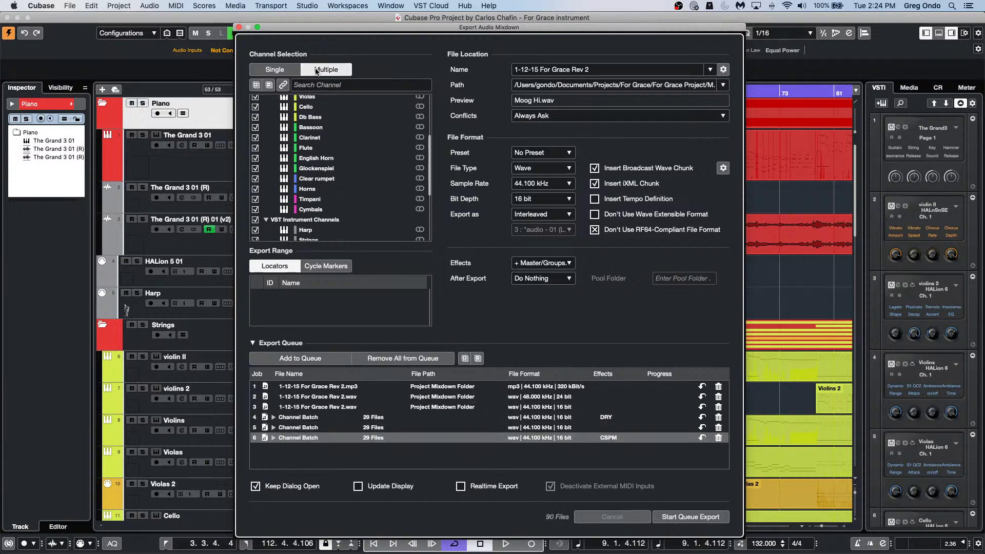
Run the Project Logical Editor preset Select Tracks with Events to select every track that contains events
drag(338, 29, 524, 19)
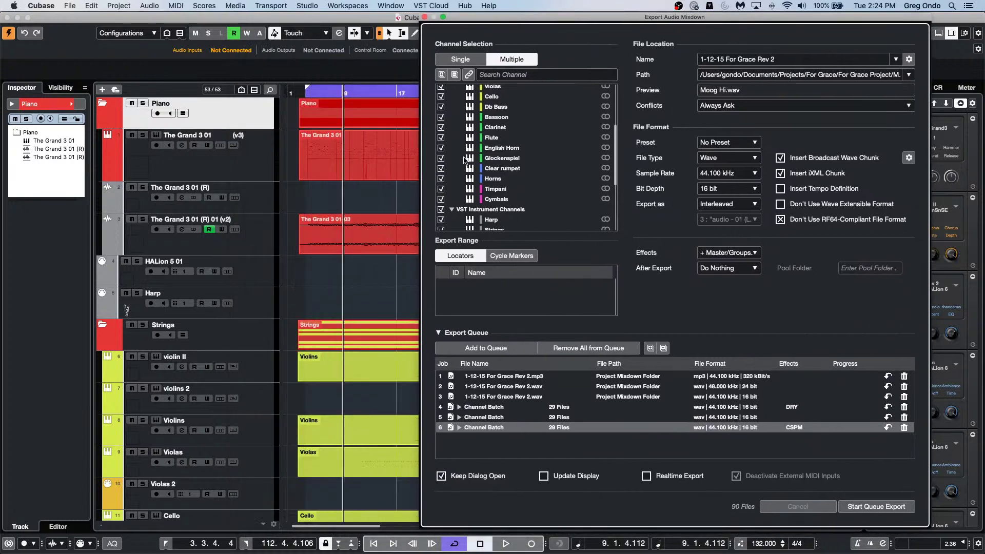
click(129, 6)
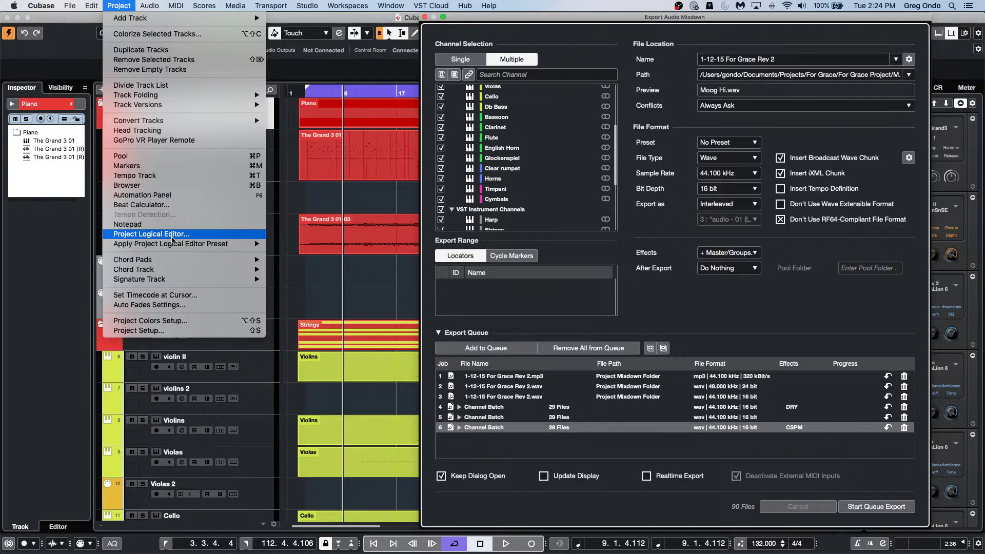
click(173, 235)
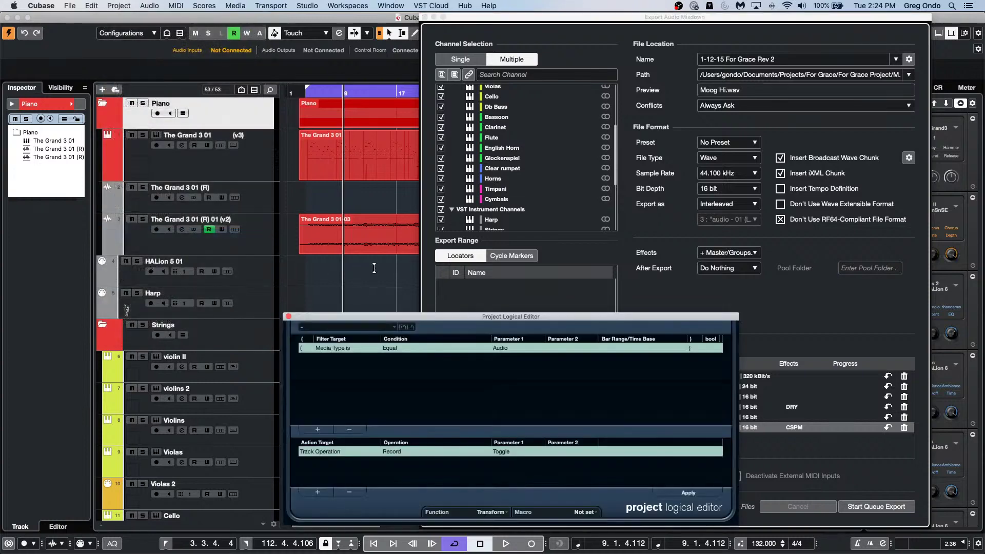
click(380, 326)
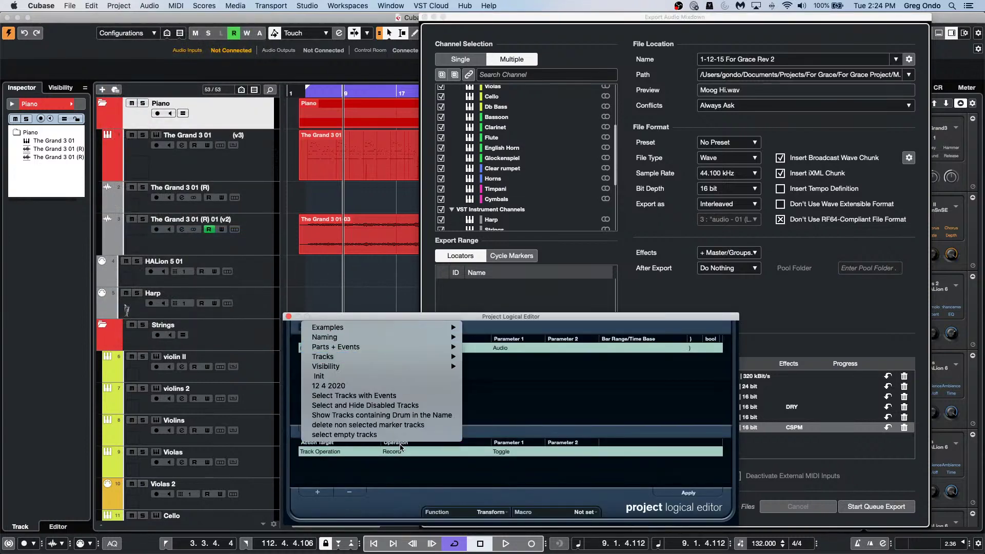
click(433, 395)
click(690, 493)
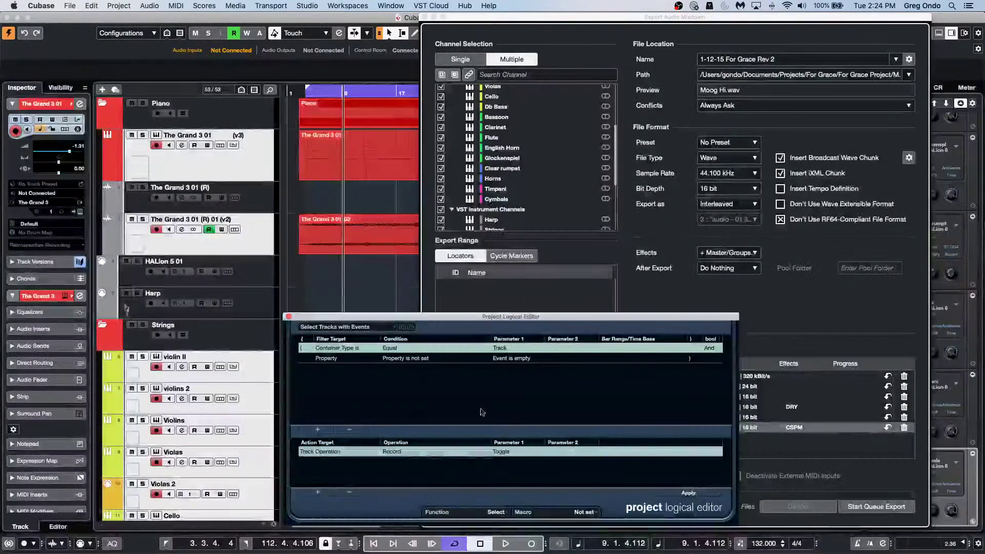
click(288, 316)
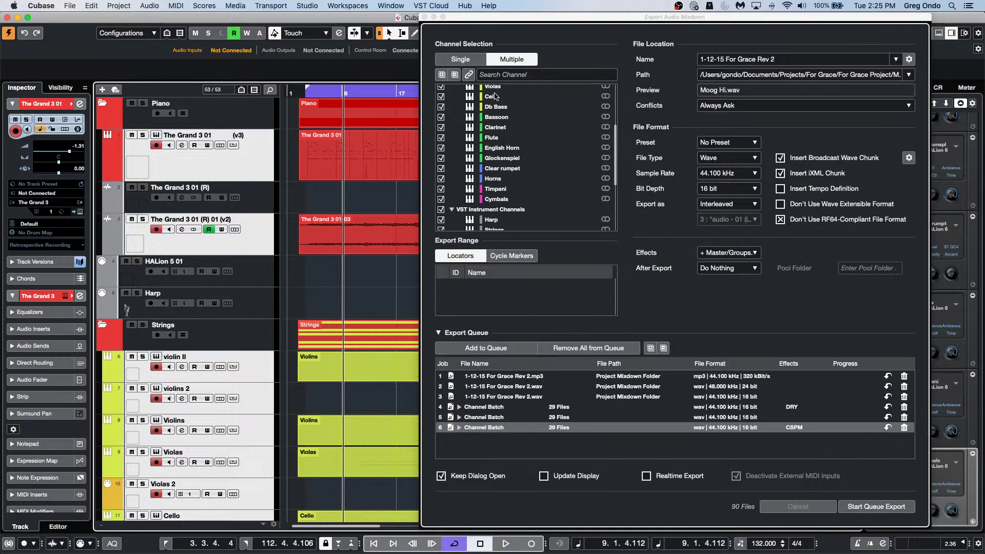
Link the export channel selection to the selected project tracks, queue them as another channel batch, and collapse that batch in the queue
click(469, 75)
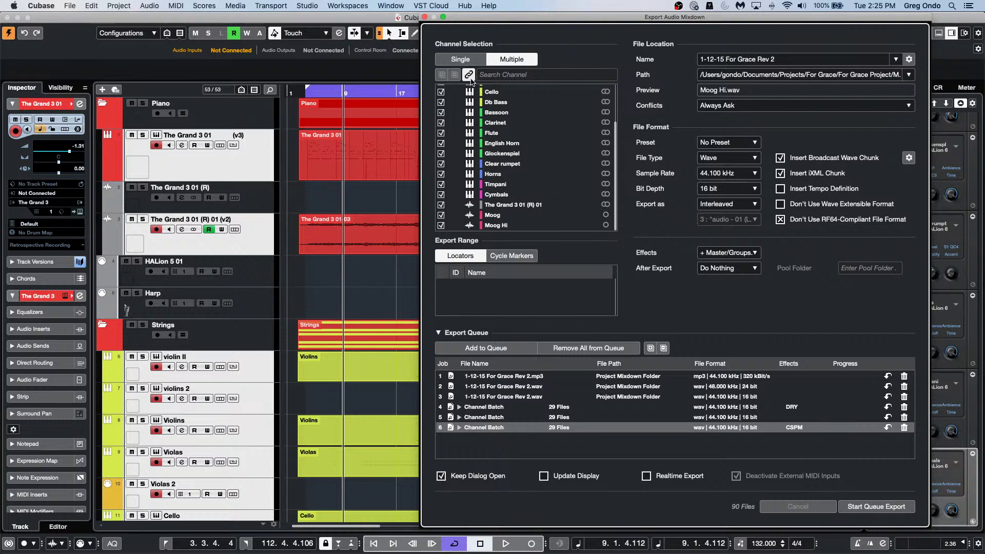
click(480, 350)
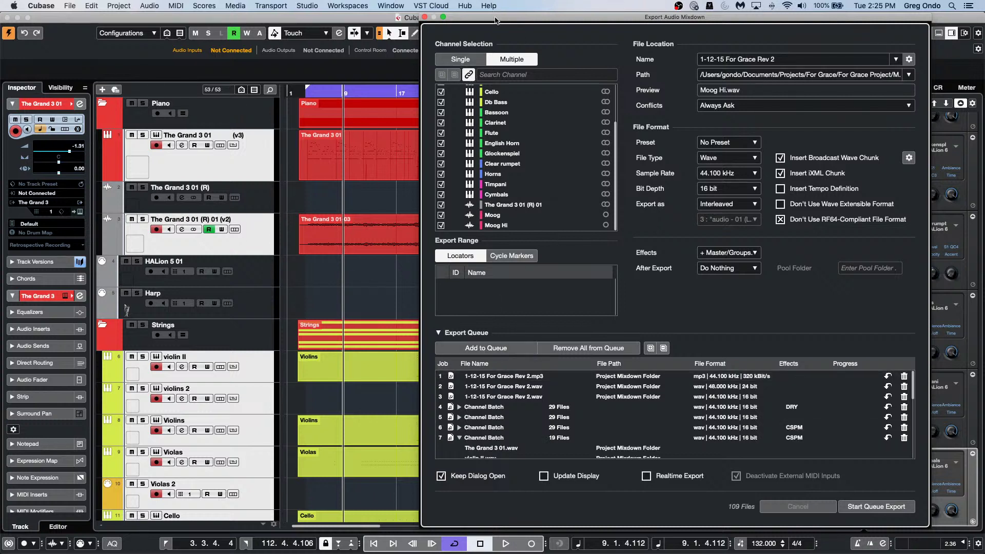
drag(497, 18, 273, 17)
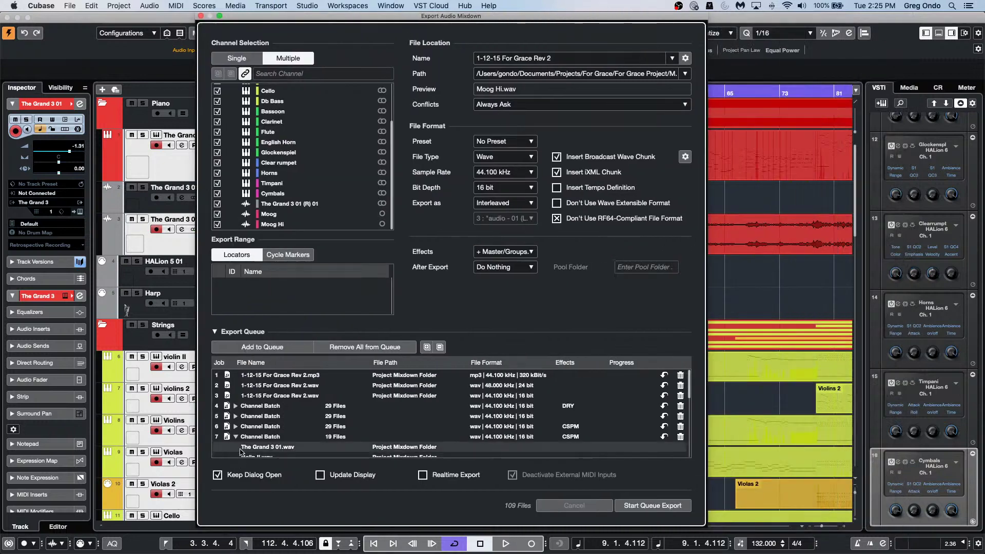
click(235, 437)
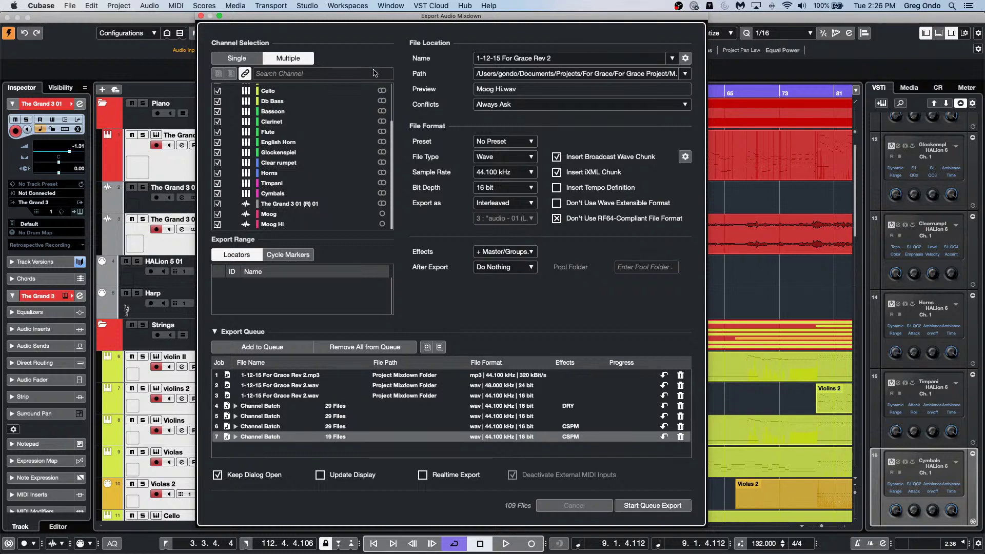
Close the audio mixdown export and open and activate the recent project One.cpr
click(200, 16)
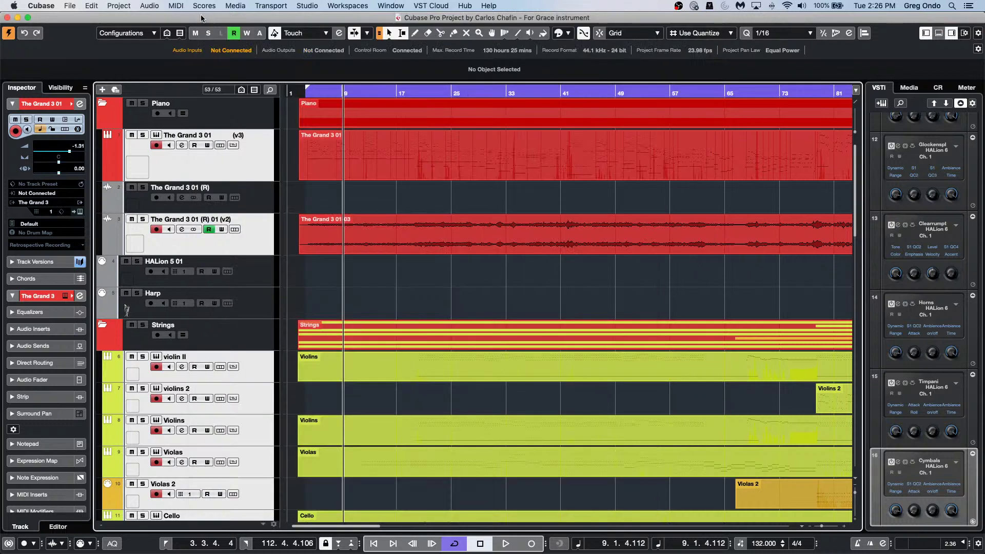
click(70, 6)
mouse_move(102, 201)
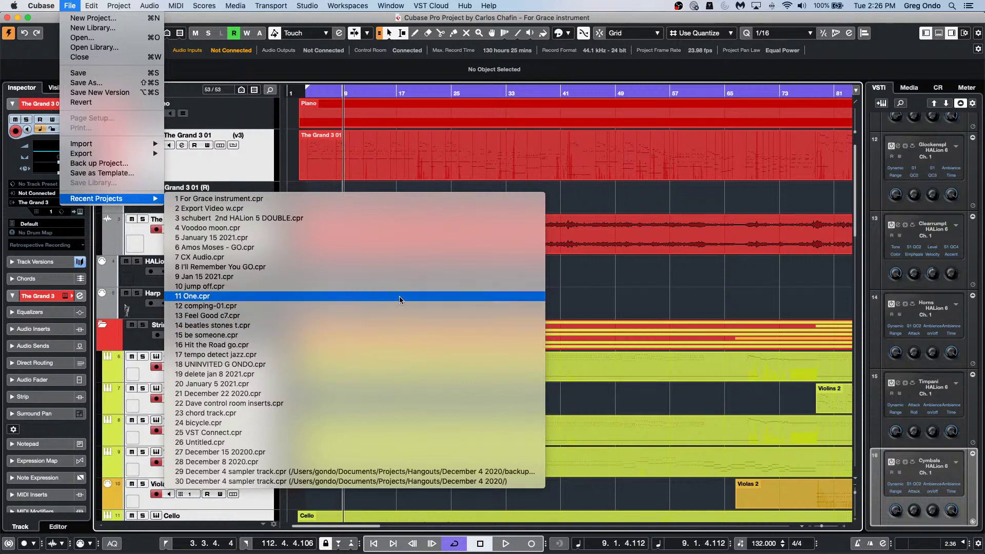
click(399, 296)
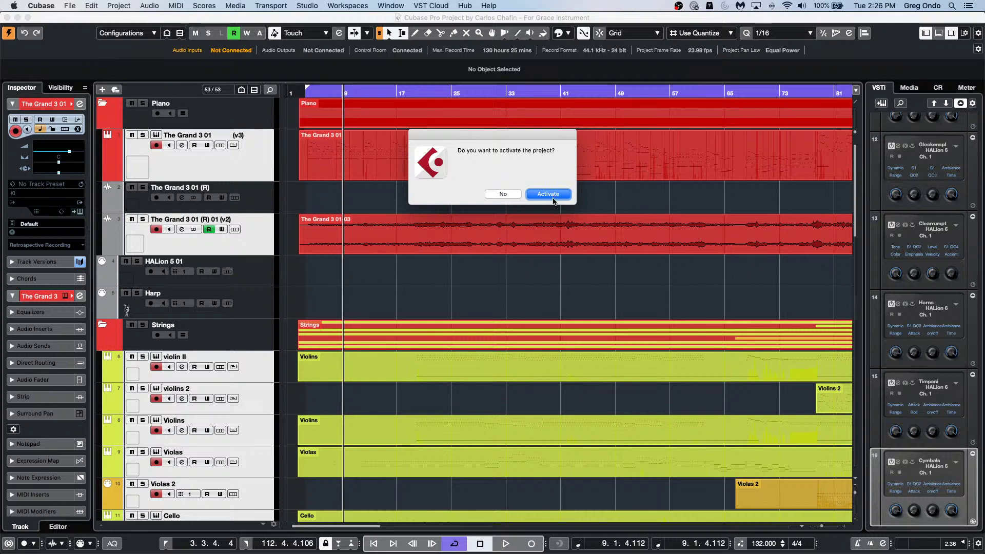
click(554, 195)
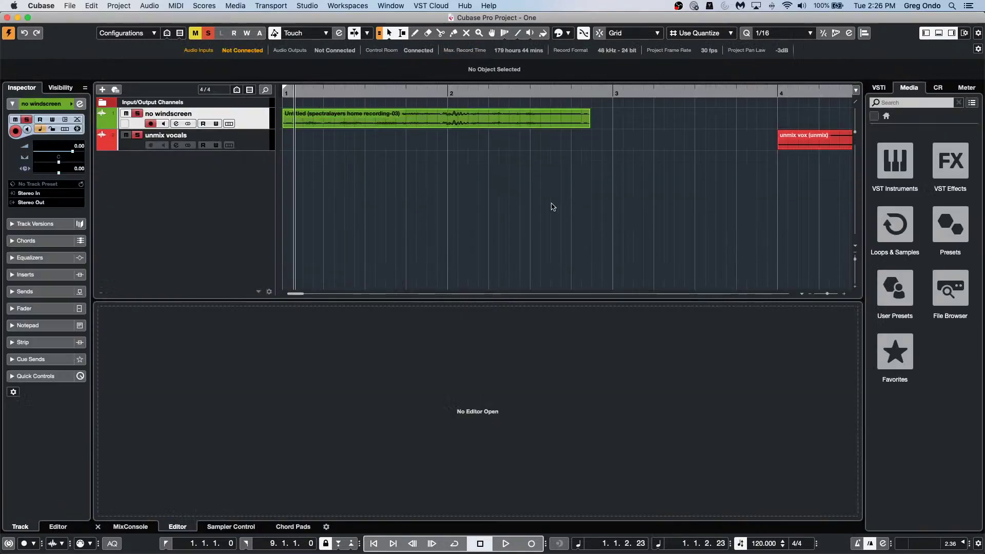
Enlarge the unmix vocals track and apply the SpectraLayers extension to its unmix vox event
drag(316, 94, 315, 45)
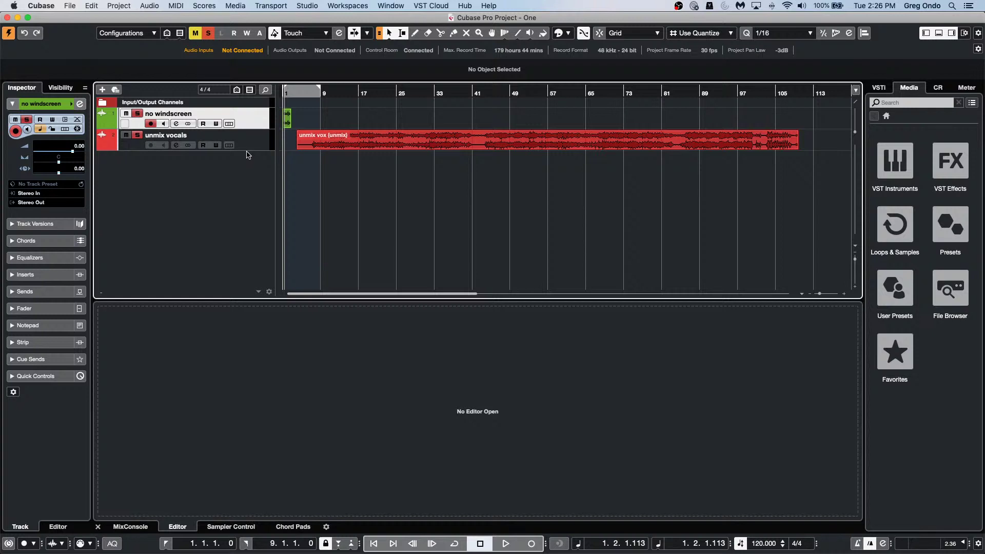
drag(249, 150, 244, 181)
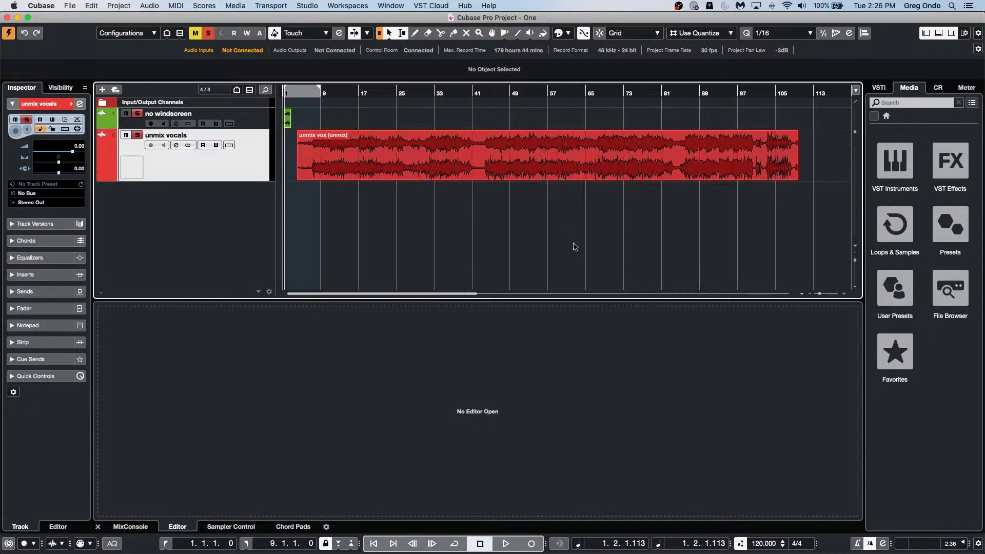
click(471, 160)
click(469, 169)
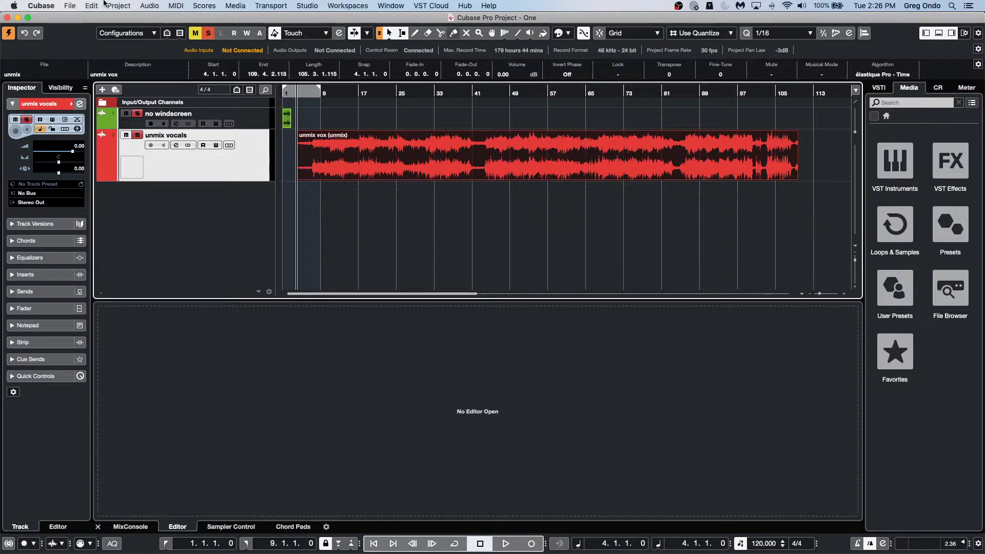
click(156, 6)
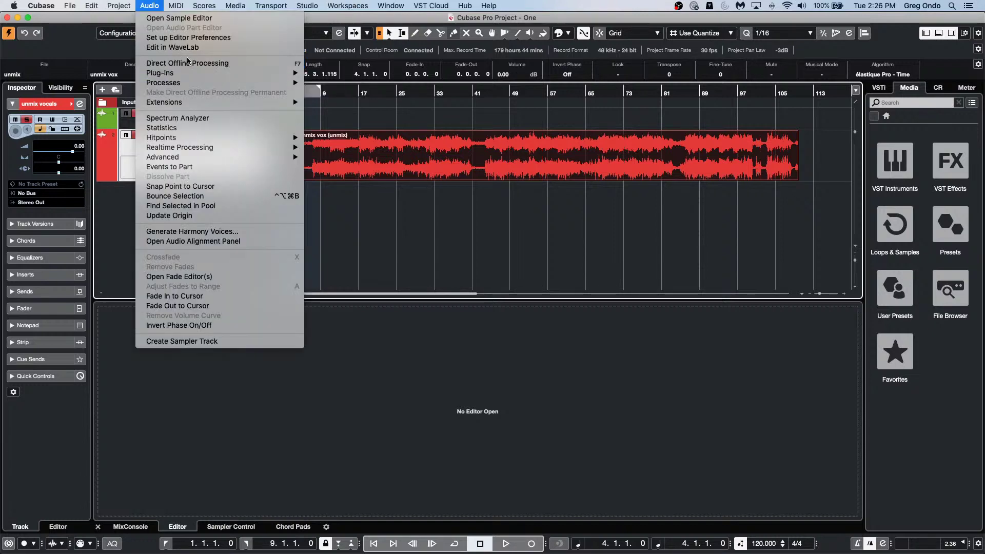
mouse_move(192, 100)
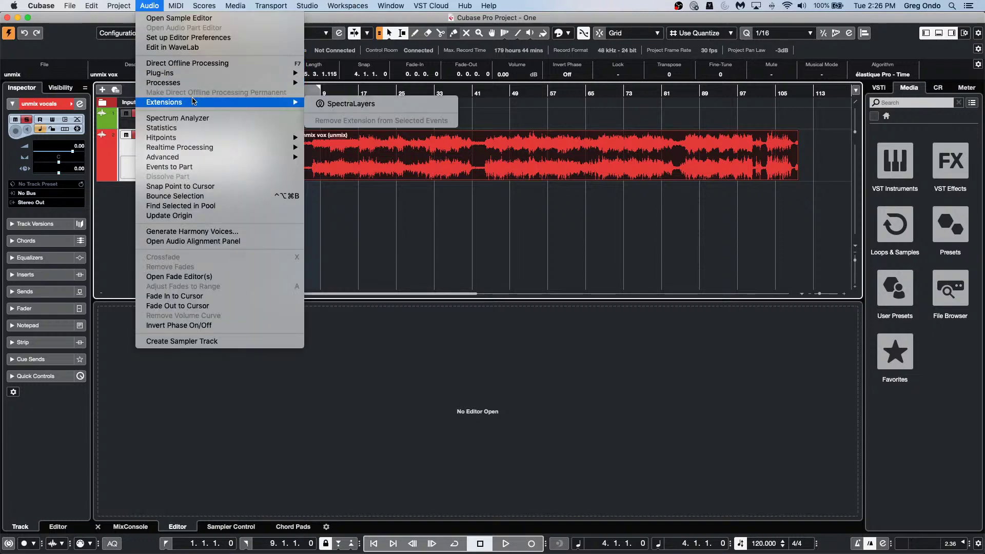
click(359, 104)
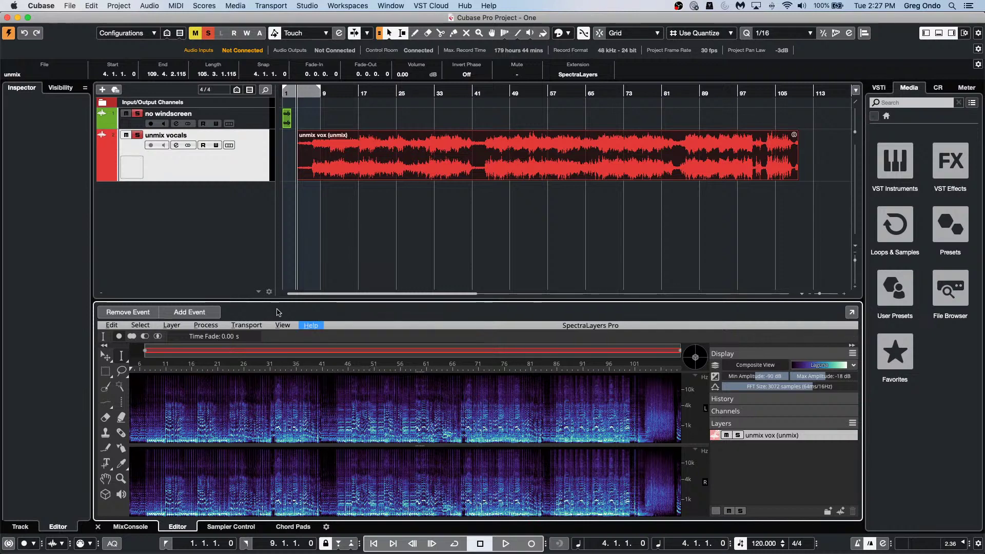
Play back the unmix vox event from about bar 10 to hear the full mix
key(space)
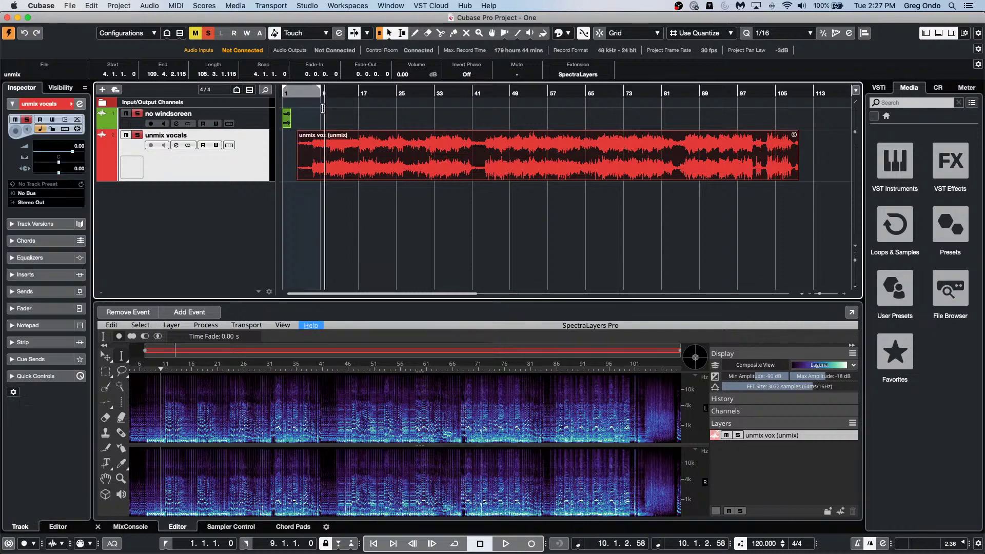
click(392, 206)
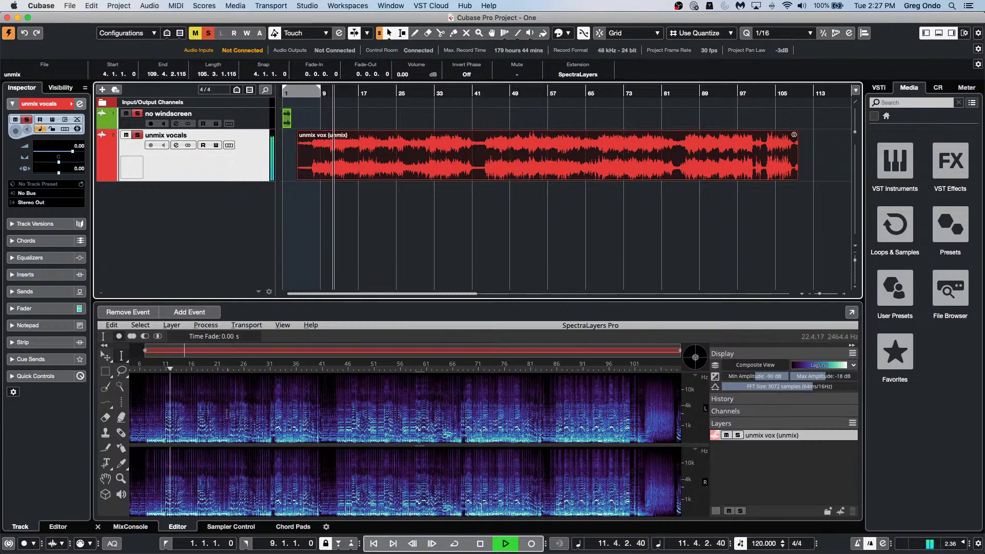
key(space)
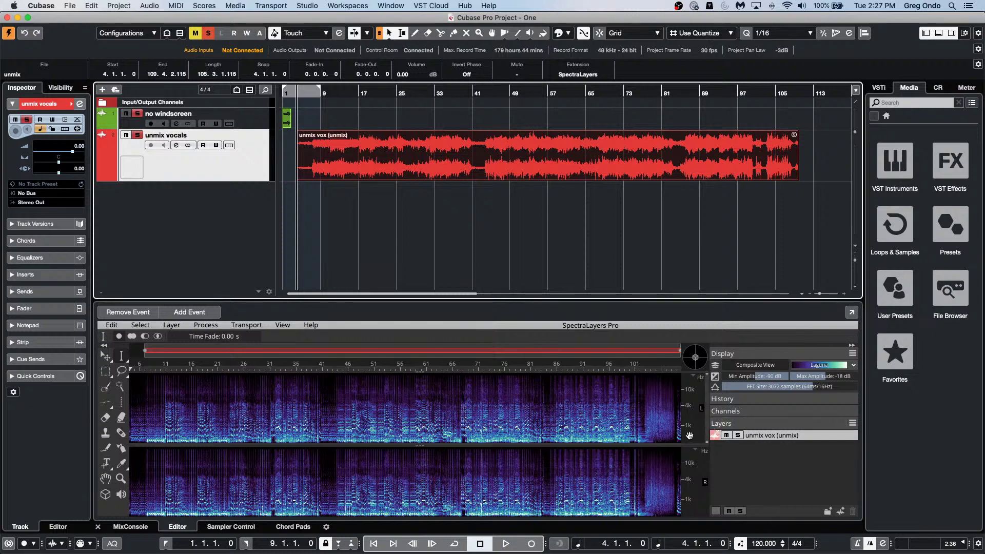
Unmix the unmix vox layer non-destructively into Vocals, Piano, Drums, Bass and Other stems
scroll(689, 435, up, 3)
scroll(689, 435, down, 3)
click(172, 325)
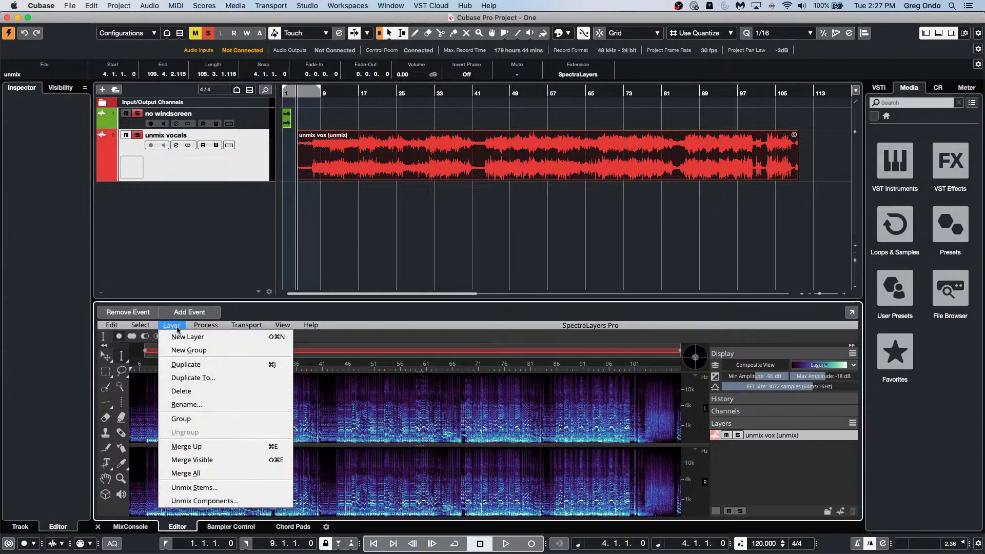
click(236, 489)
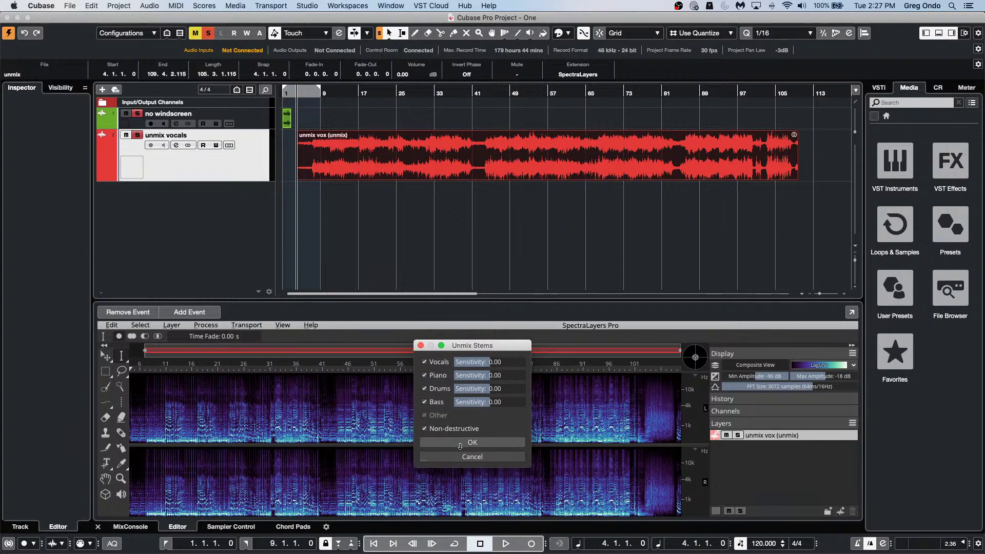
click(426, 443)
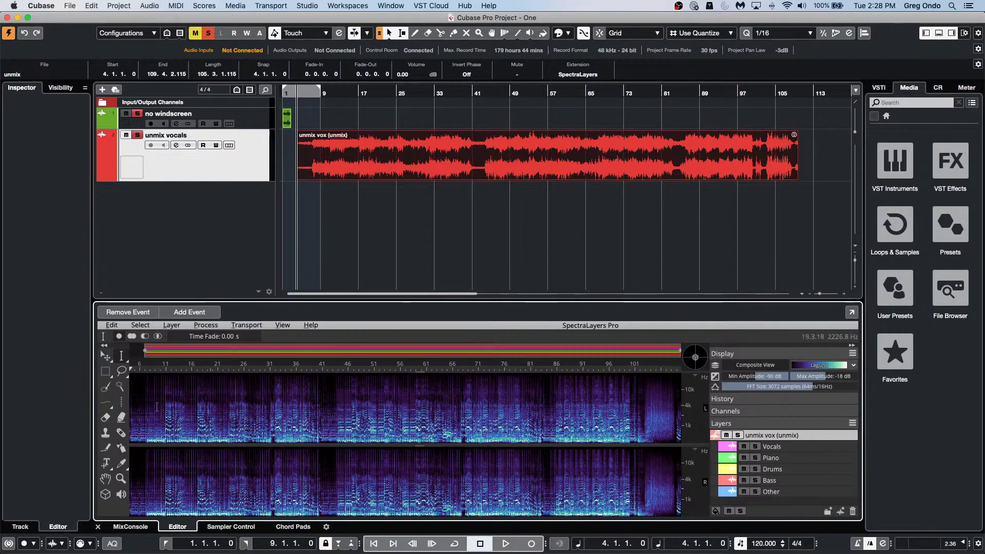
Play back the unmixed stems from about bar 14, soloing the Vocals layer briefly and then muting it briefly to compare
click(187, 368)
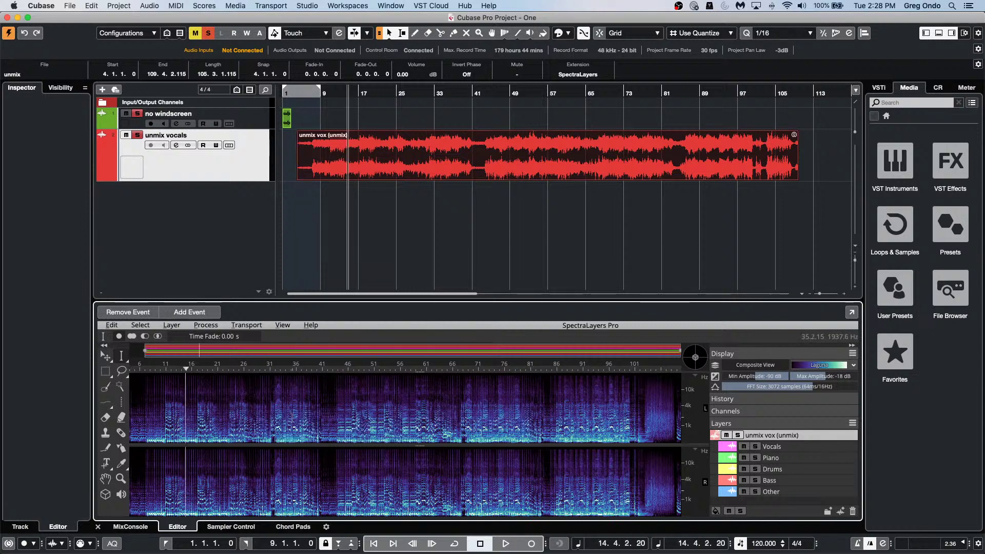
key(space)
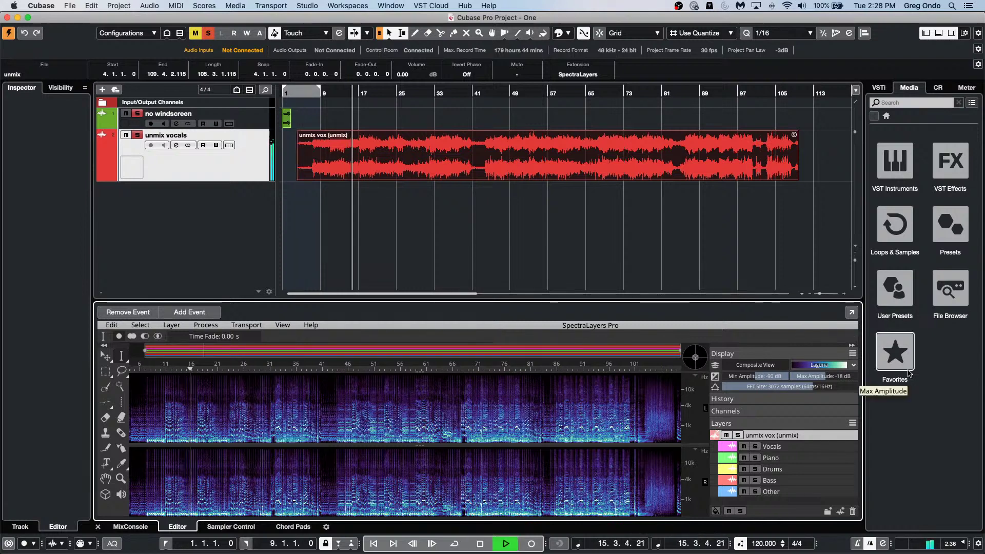
click(756, 447)
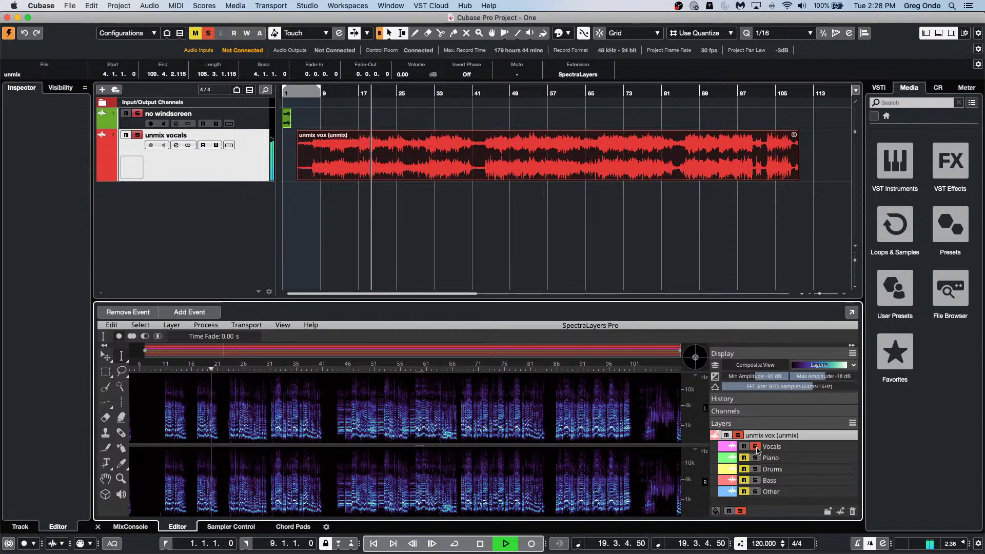
click(755, 447)
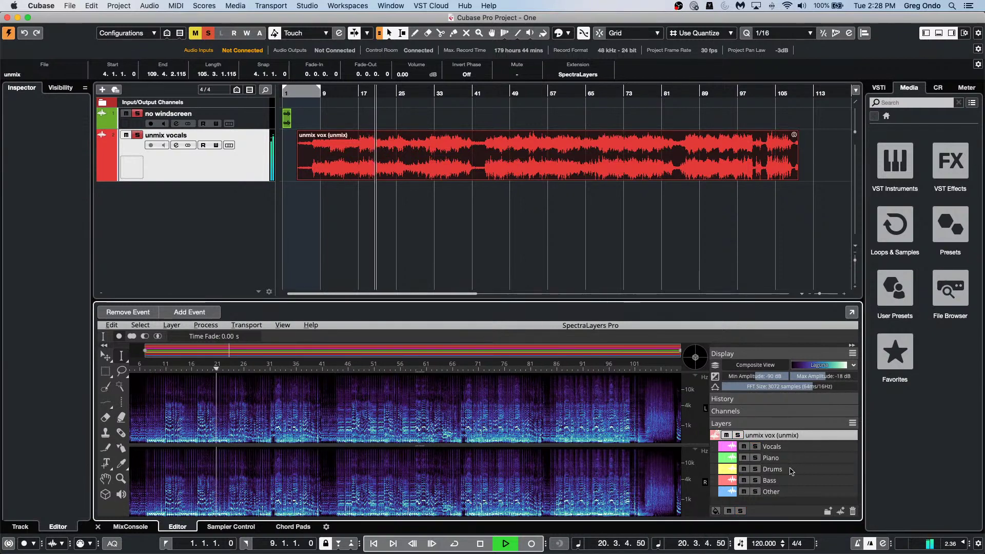
click(744, 447)
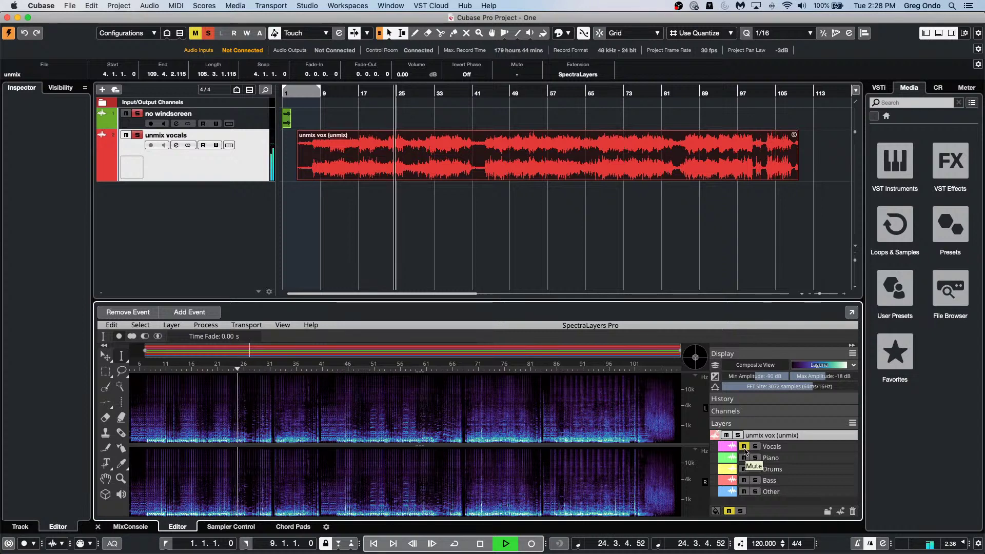
click(744, 447)
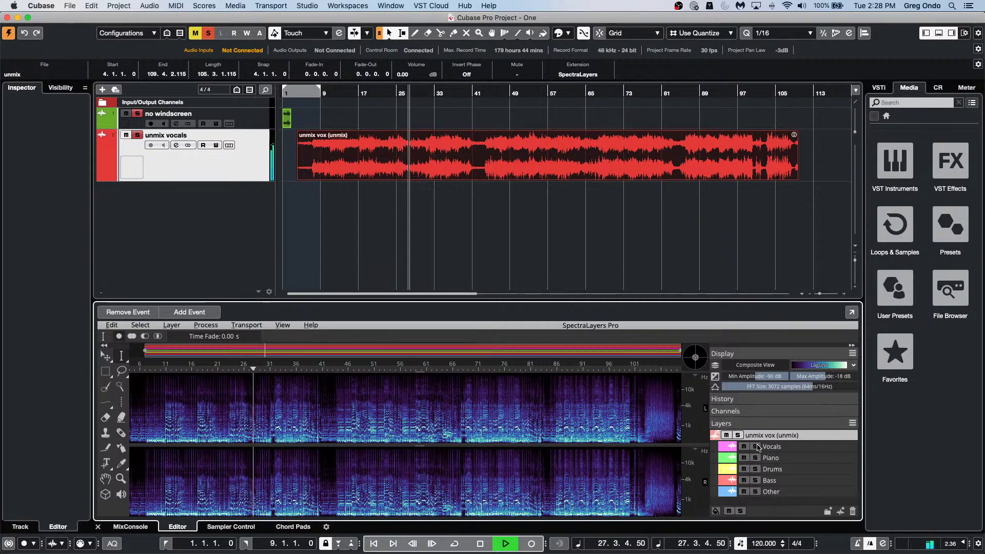
key(space)
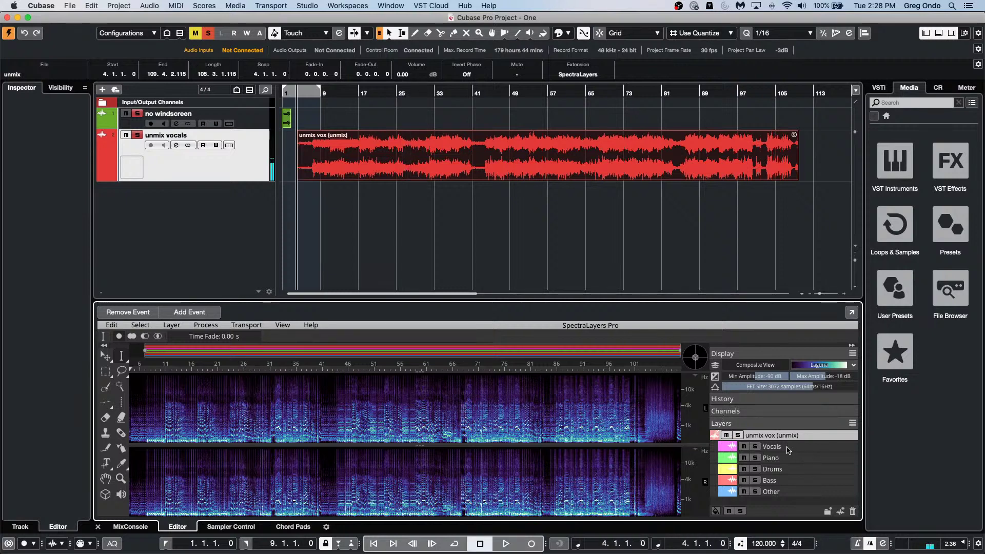
Import the Vocals layer into the project below the unmix vocals track at 4.1.1.0, copying the file to the project folder
drag(785, 448, 298, 200)
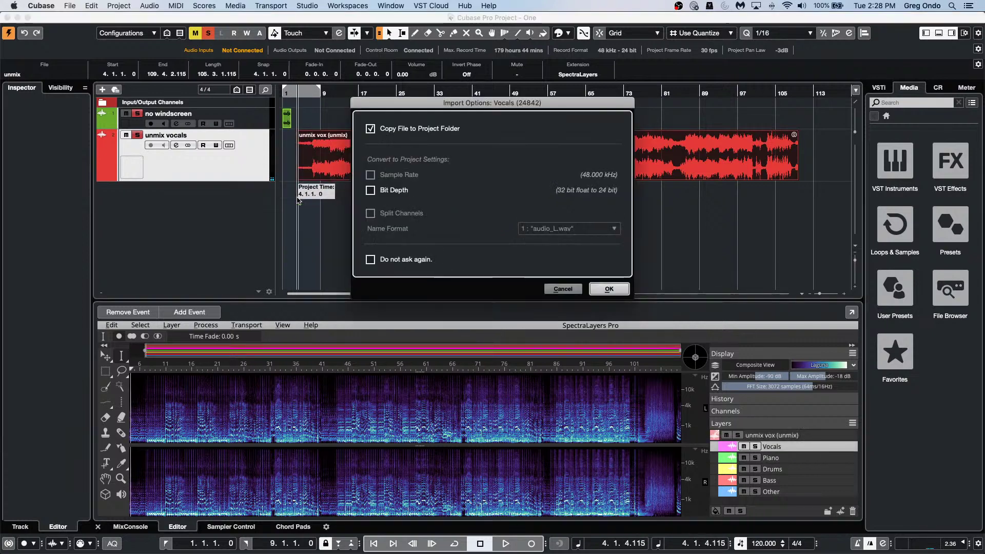
click(609, 288)
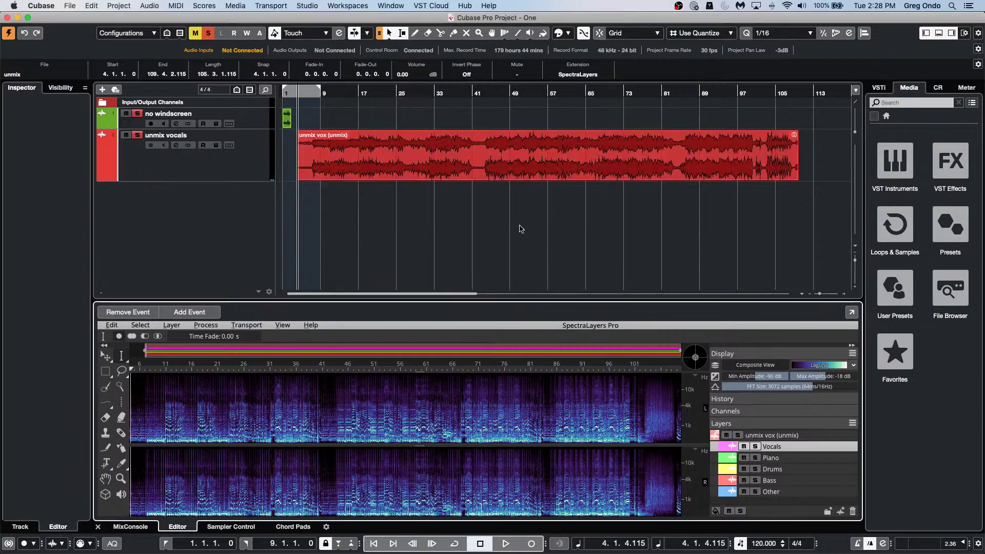
Play the project from about bar 13, unmute the imported Vocals track, and continue playback from about bar 30
click(343, 91)
key(space)
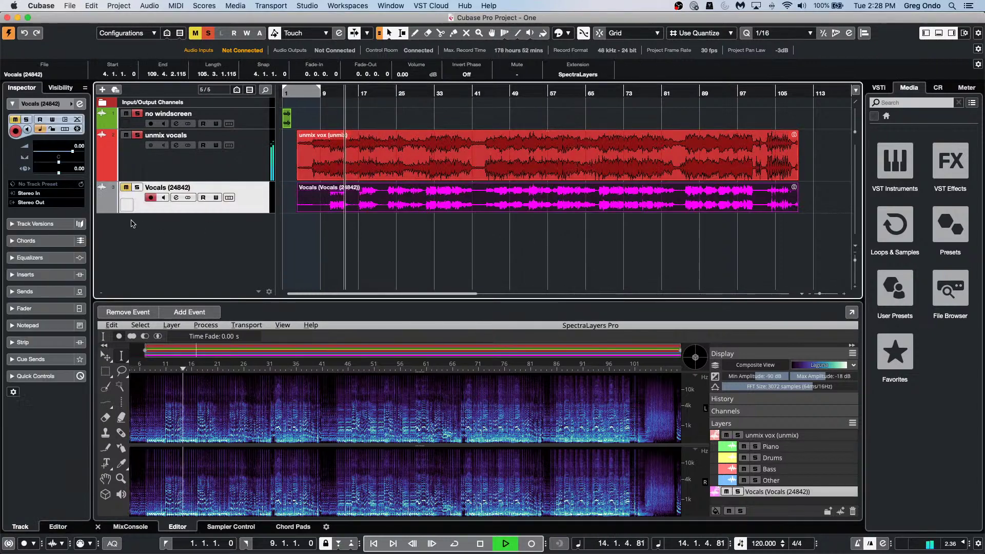
key(m)
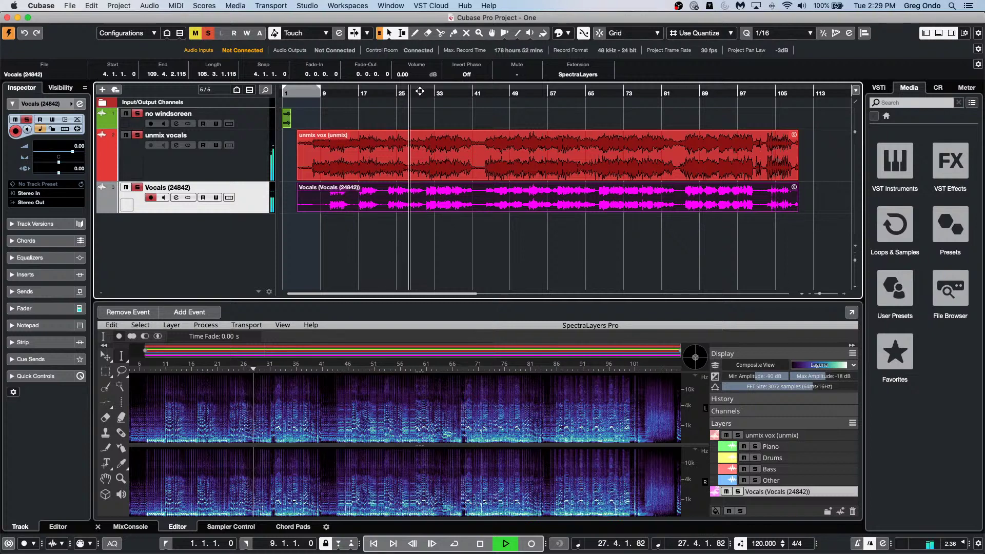
click(423, 91)
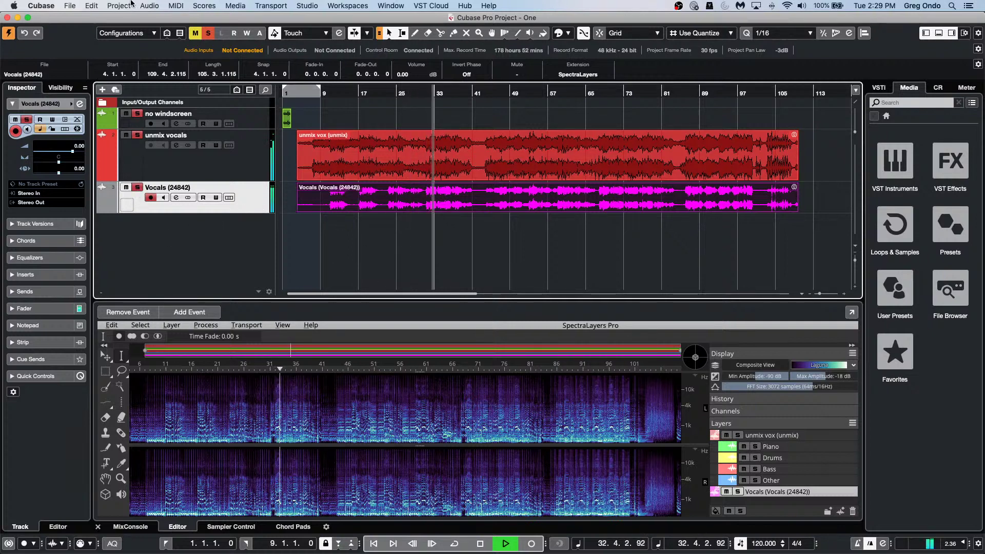
Compare the parts during playback by briefly muting the unmix vocals track and the imported Vocals track in turn, and stop playback
click(126, 136)
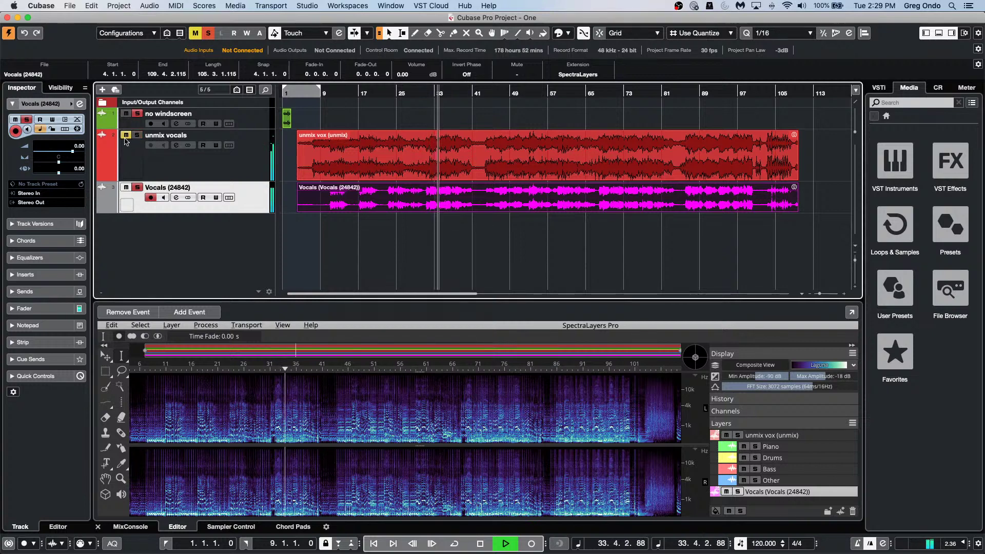
click(126, 137)
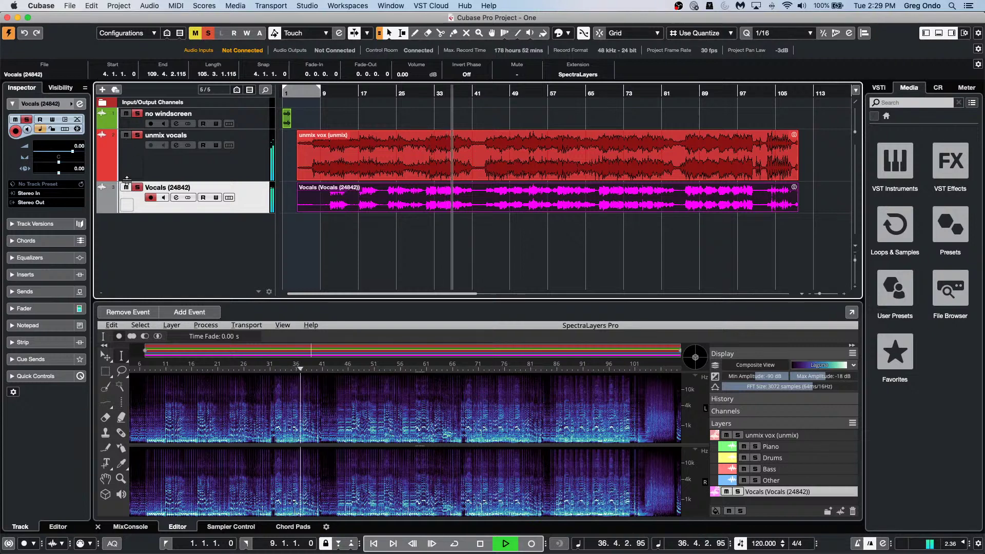
click(126, 187)
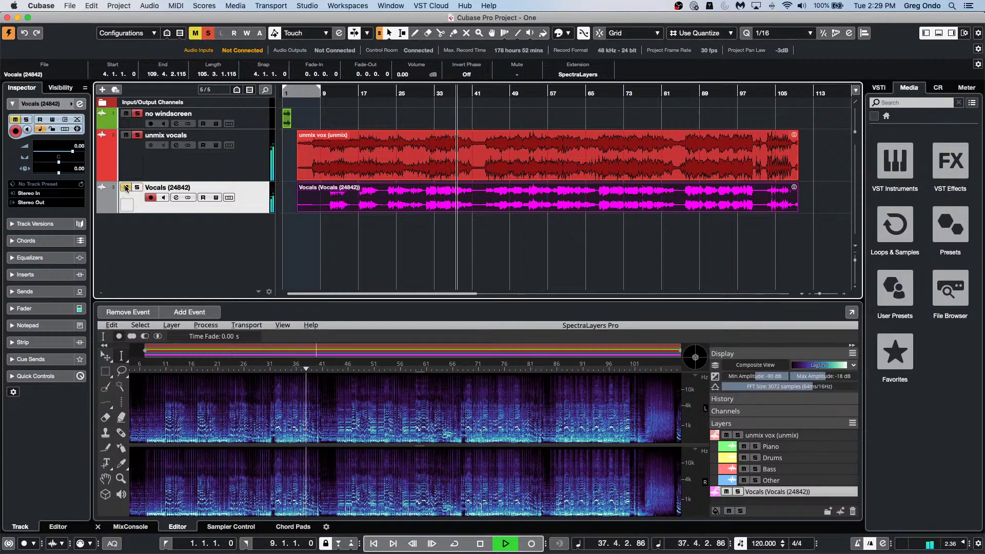
click(126, 187)
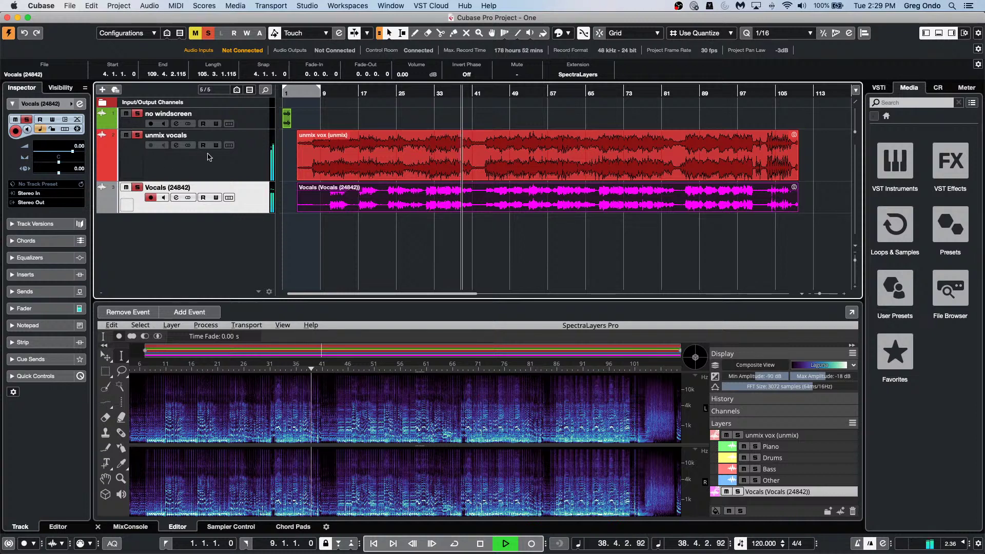
key(space)
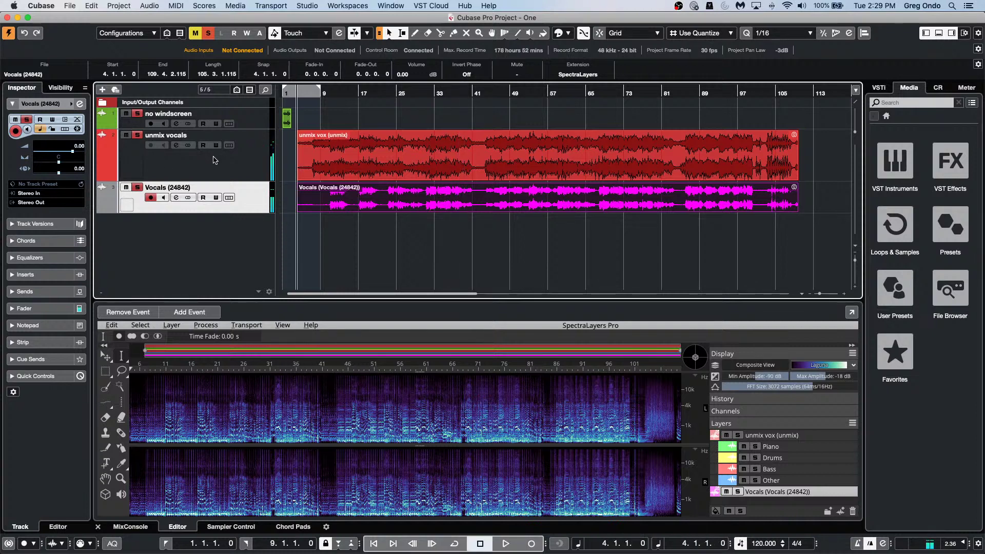